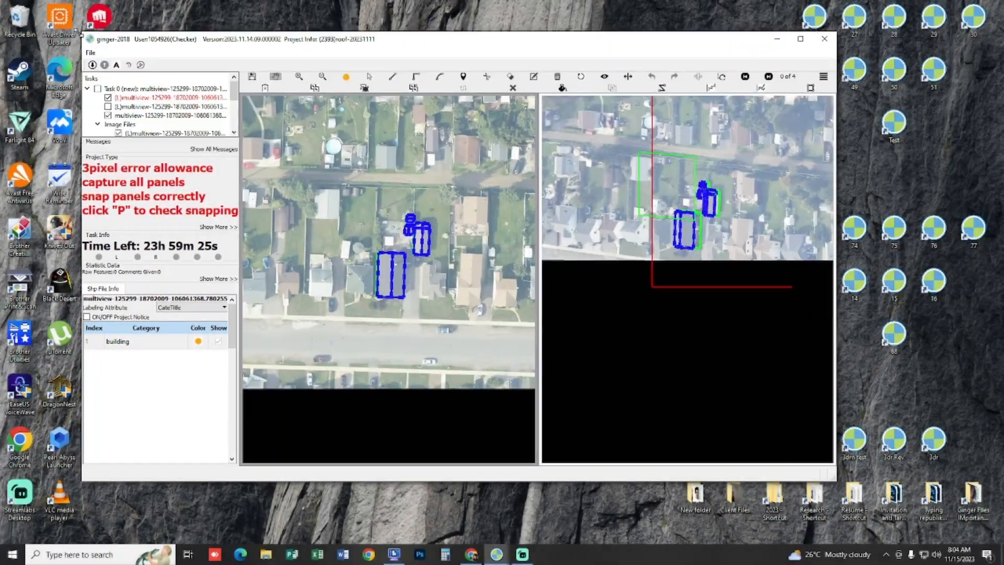
# Step: Enlarge the window and trace the square outline of the small white roof in the left (L) image
pyautogui.moveTo(835, 482); pyautogui.dragTo(948, 534)
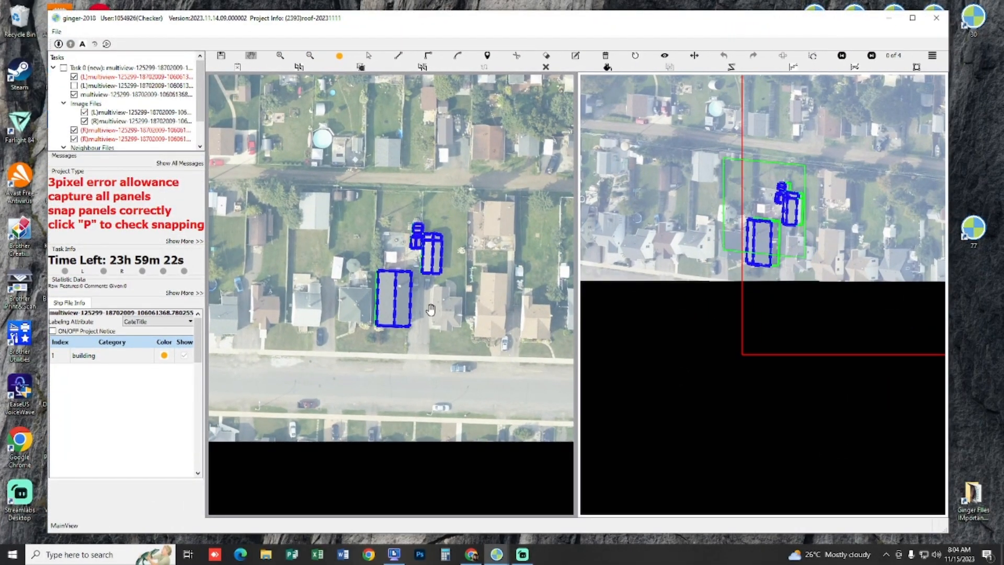
pyautogui.scroll(2, 431, 308)
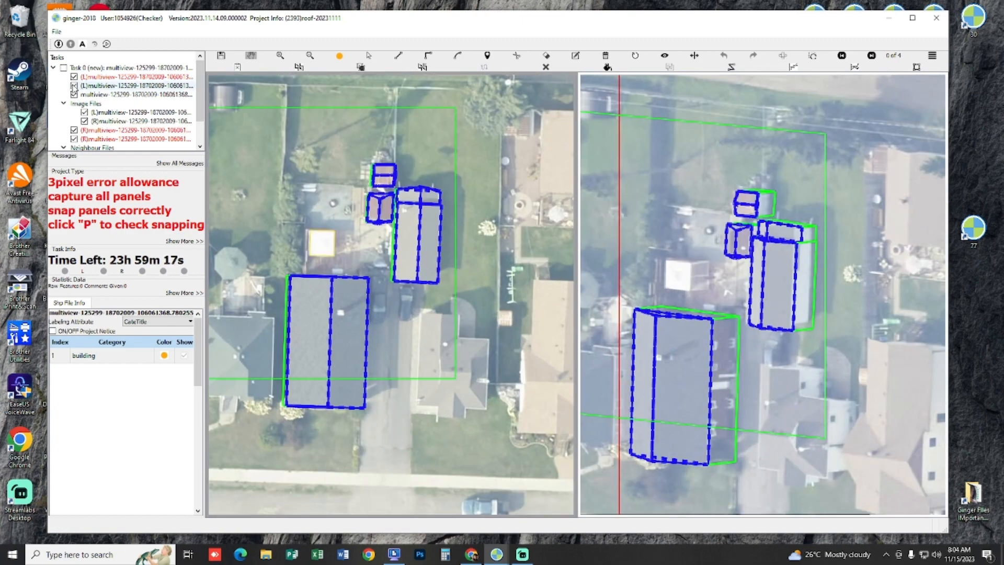
pyautogui.scroll(2, 303, 271)
pyautogui.scroll(-2, 286, 253)
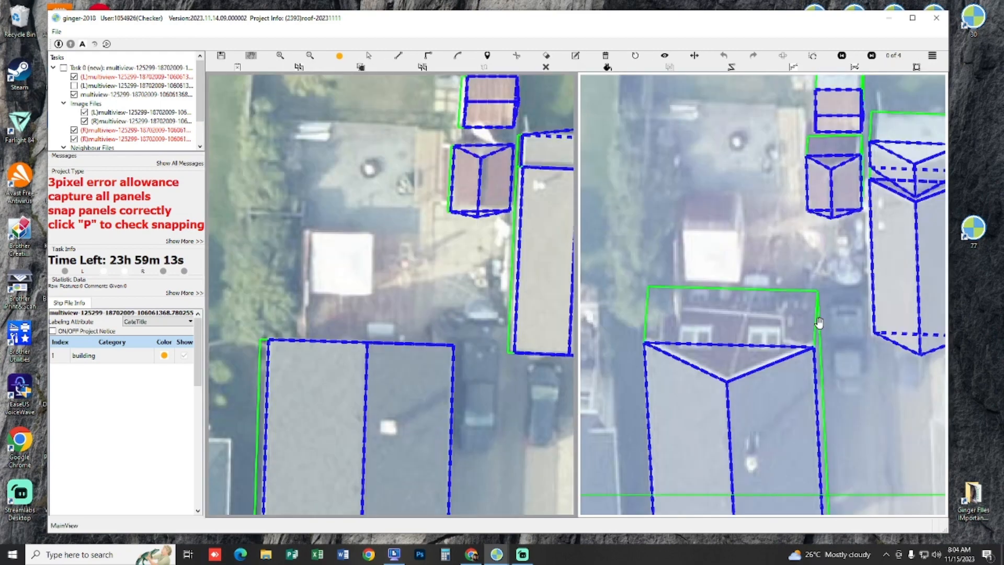
pyautogui.scroll(1, 772, 278)
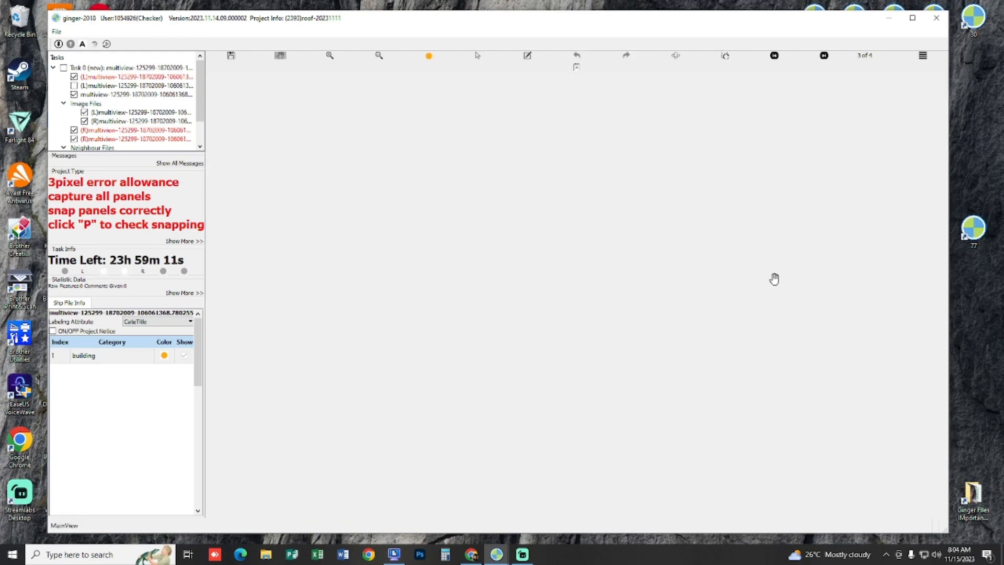
pyautogui.scroll(1, 361, 309)
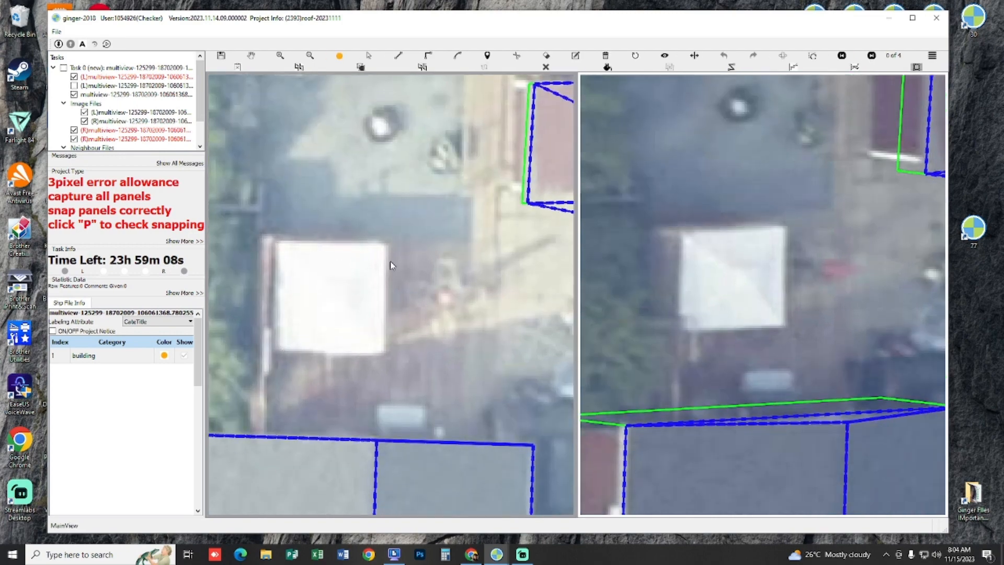
pyautogui.click(277, 241)
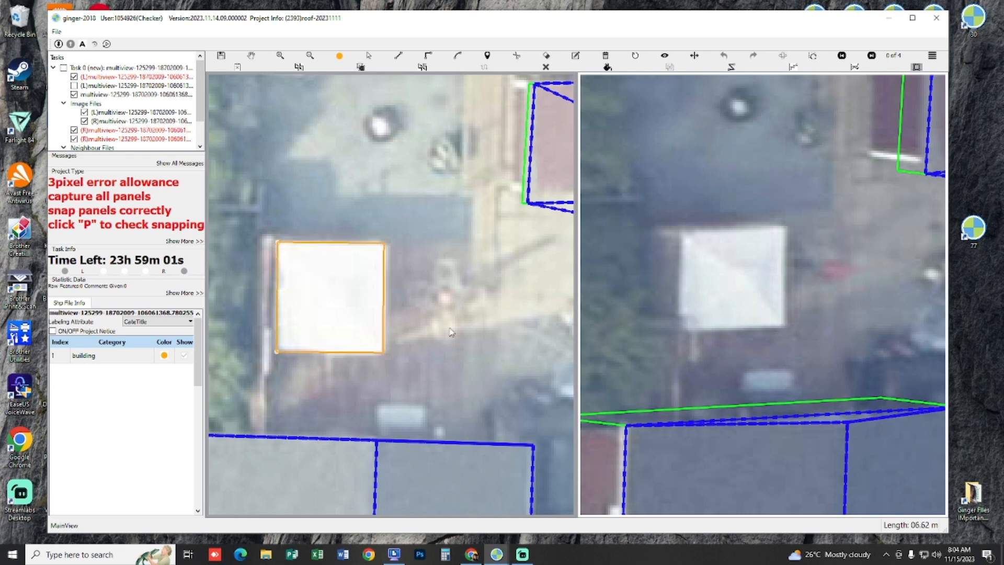
# Step: Shift the outline's projection in the right (R) image so it matches the white roof
pyautogui.click(675, 294)
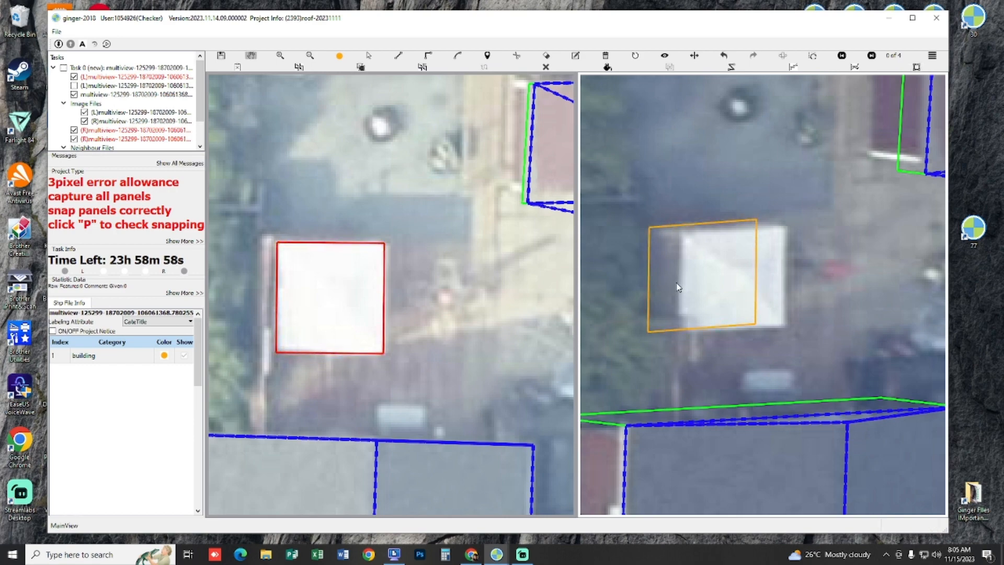
pyautogui.click(677, 287)
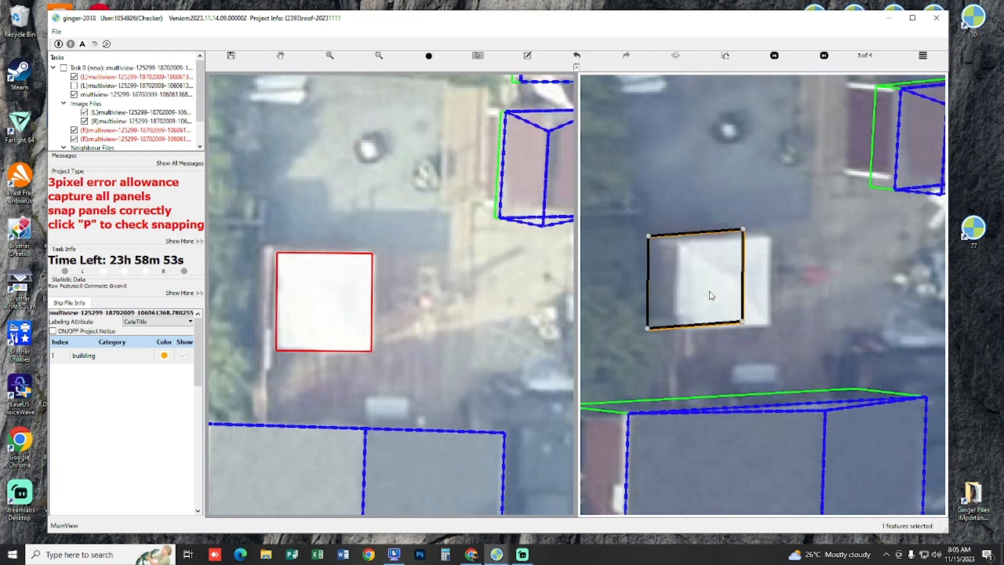
pyautogui.moveTo(710, 291); pyautogui.dragTo(695, 289)
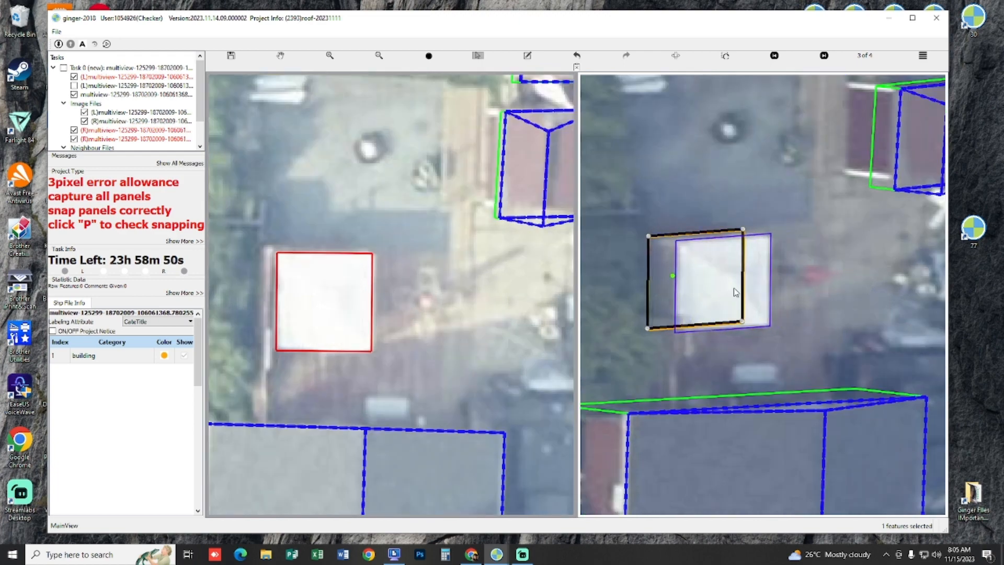
pyautogui.scroll(-1, 734, 290)
pyautogui.scroll(1, 686, 264)
pyautogui.press('s')
pyautogui.click(730, 295)
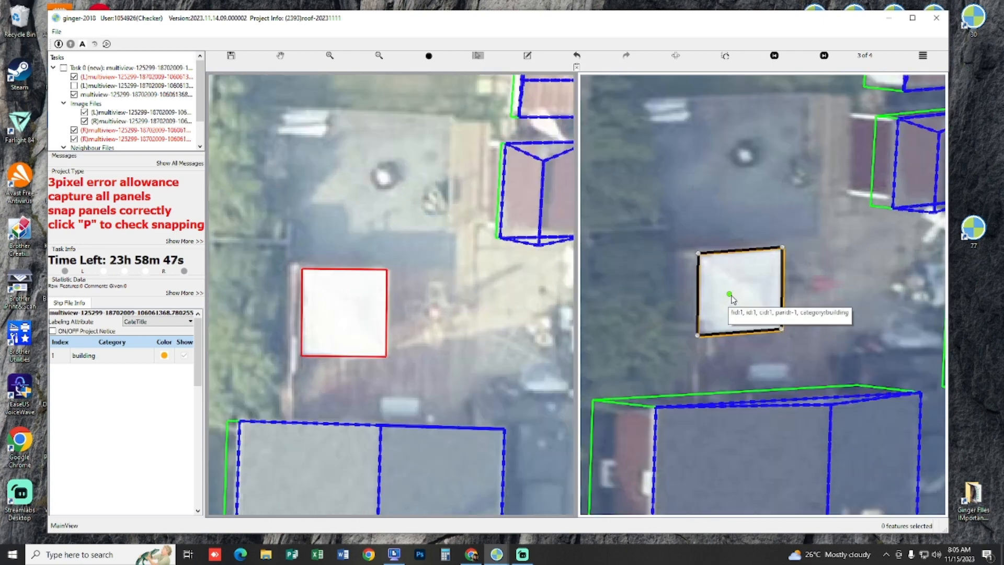
# Step: Draw a guide line about 2.6 m long from the white roof's centre past its lower edge, parallel to the side edges
pyautogui.scroll(-1, 735, 293)
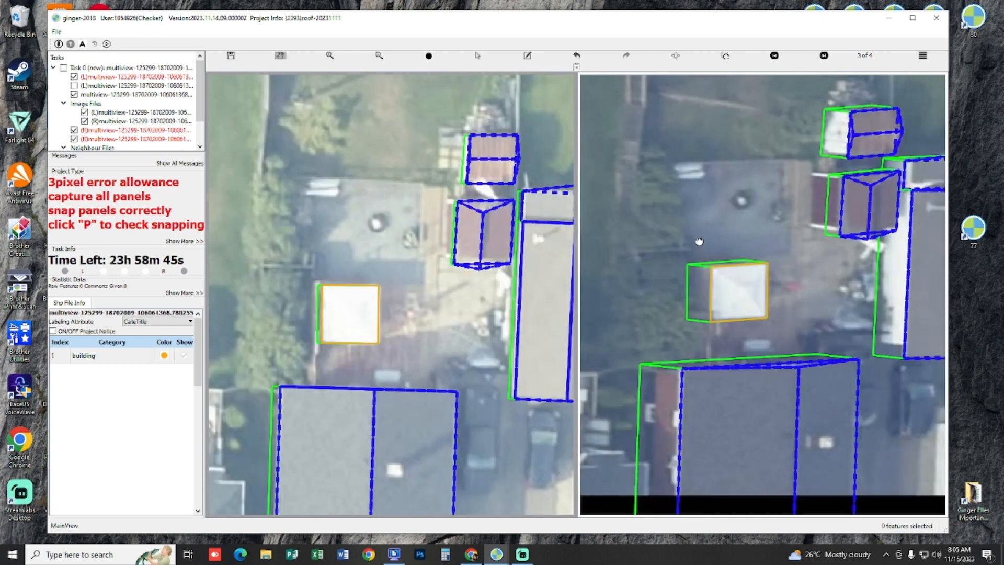
pyautogui.scroll(2, 616, 282)
pyautogui.click(436, 263)
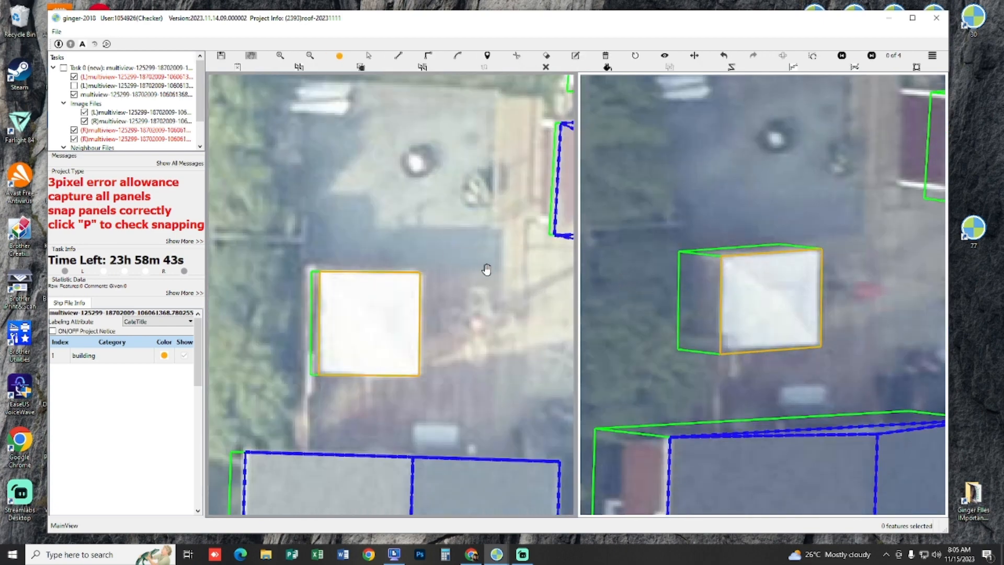
pyautogui.click(376, 323)
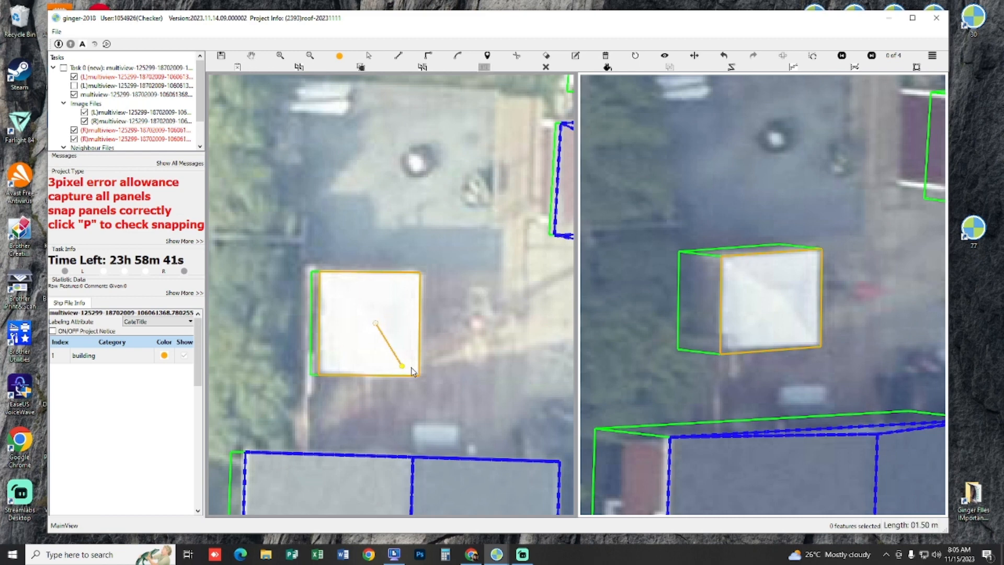
pyautogui.click(376, 402)
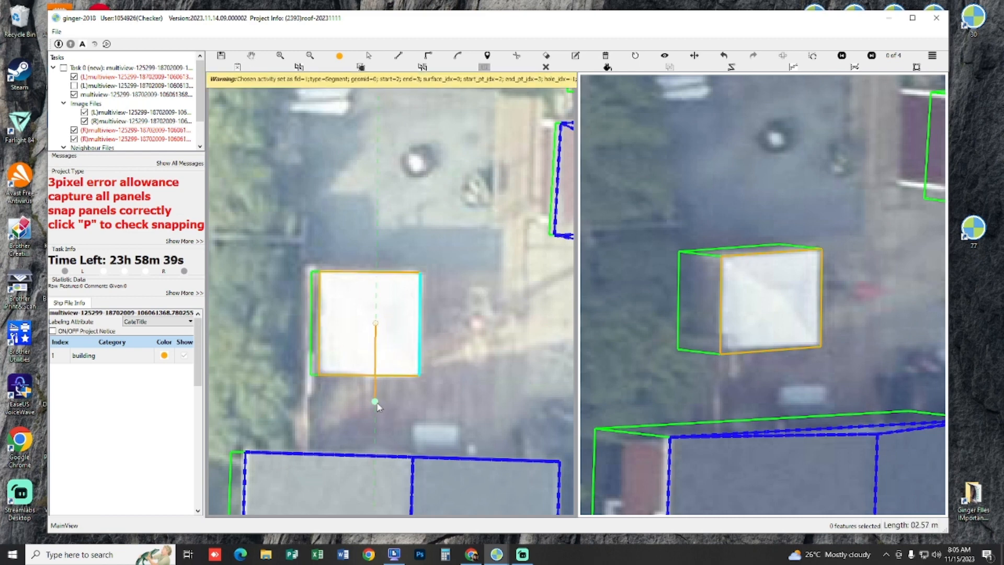
pyautogui.click(376, 324)
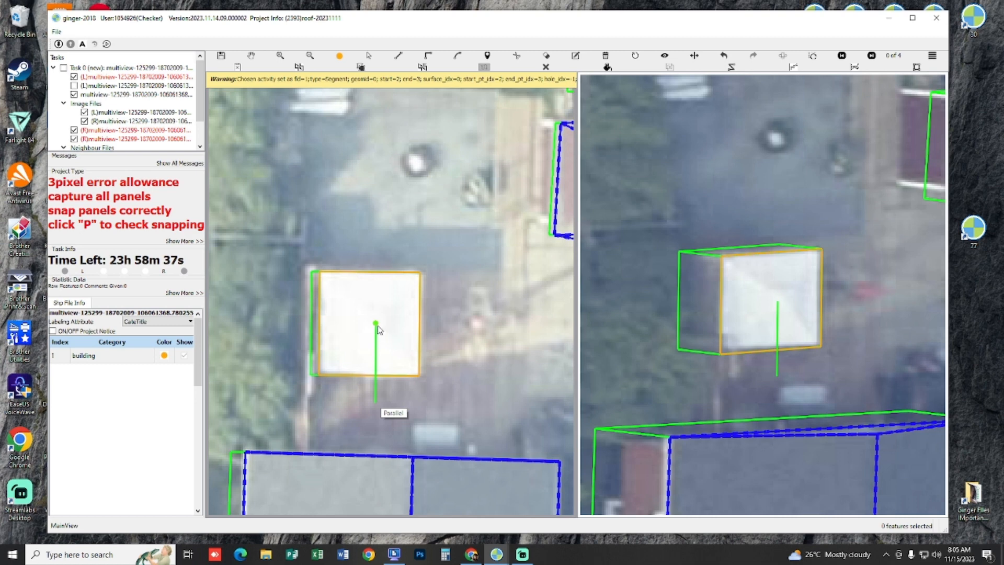
# Step: Shift the guide line's projection in the right (R) image so its upper end sits on the roof peak
pyautogui.press('s')
pyautogui.click(779, 331)
pyautogui.press('s')
pyautogui.moveTo(779, 332); pyautogui.dragTo(791, 335)
# Step: Draw the hip lines from the peak to the white roof's two upper corners and its lower-right corner
pyautogui.click(377, 324)
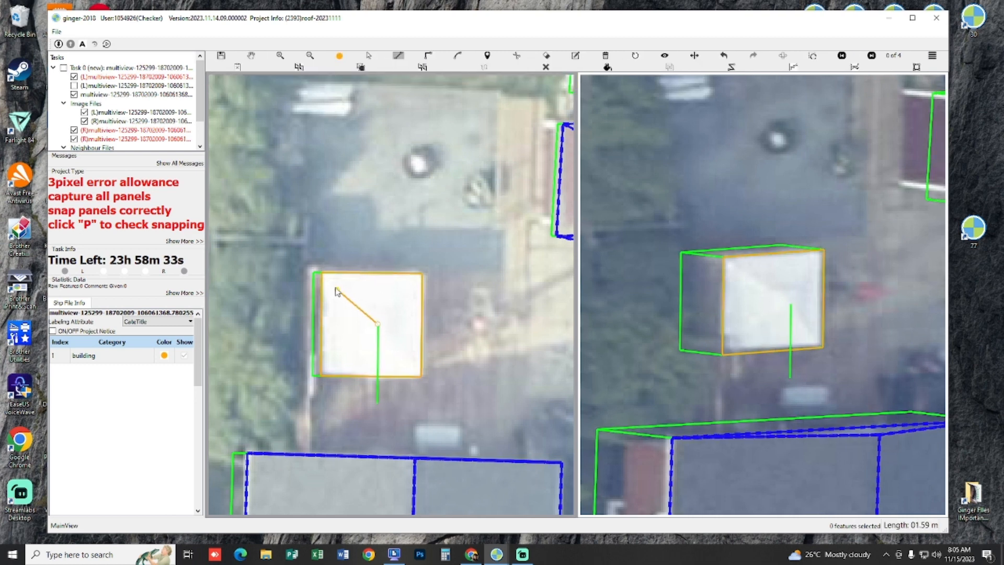
pyautogui.click(322, 272)
pyautogui.rightClick(453, 306)
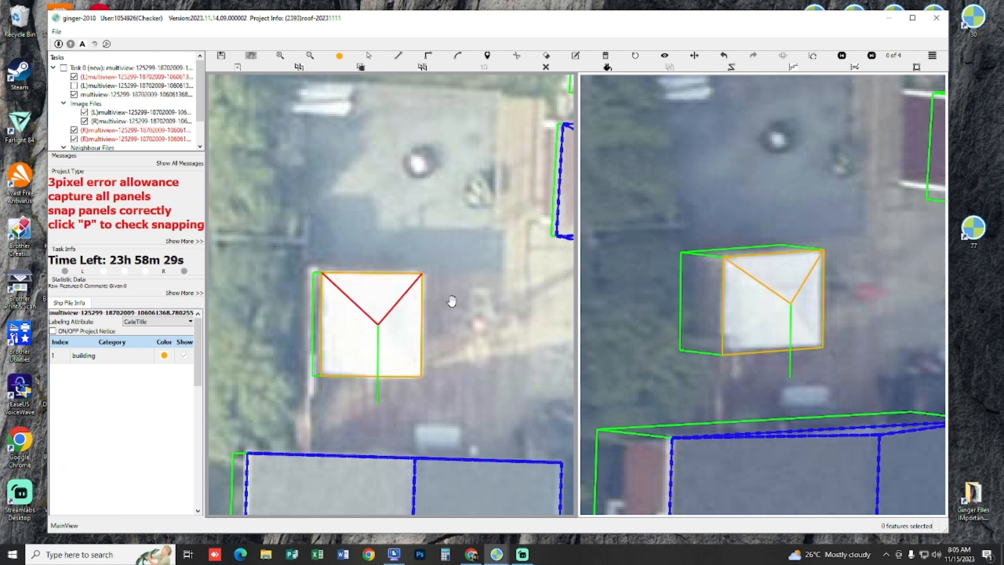
pyautogui.moveTo(451, 301); pyautogui.dragTo(450, 292)
pyautogui.click(377, 315)
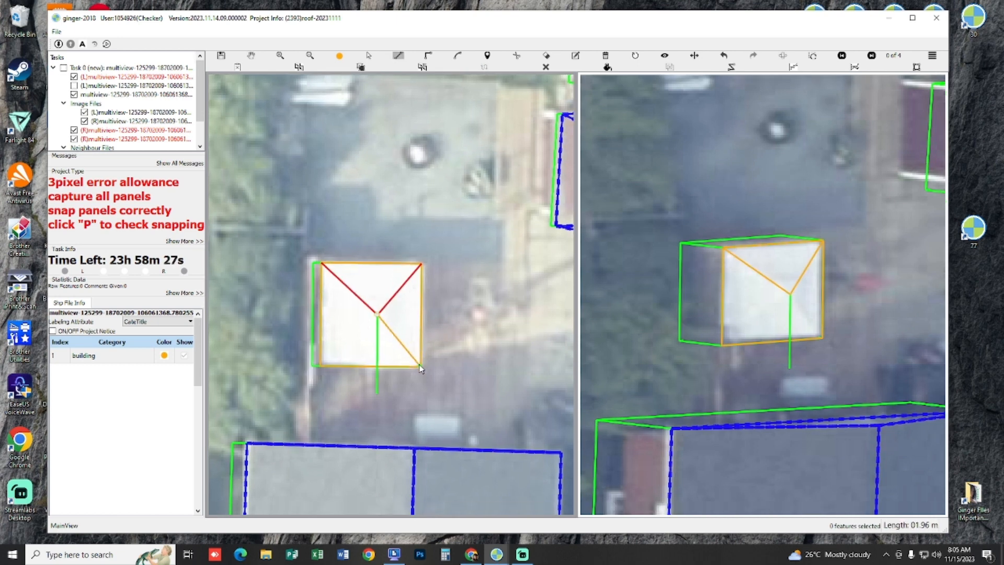
pyautogui.click(421, 264)
pyautogui.rightClick(421, 266)
pyautogui.moveTo(379, 304); pyautogui.dragTo(379, 303)
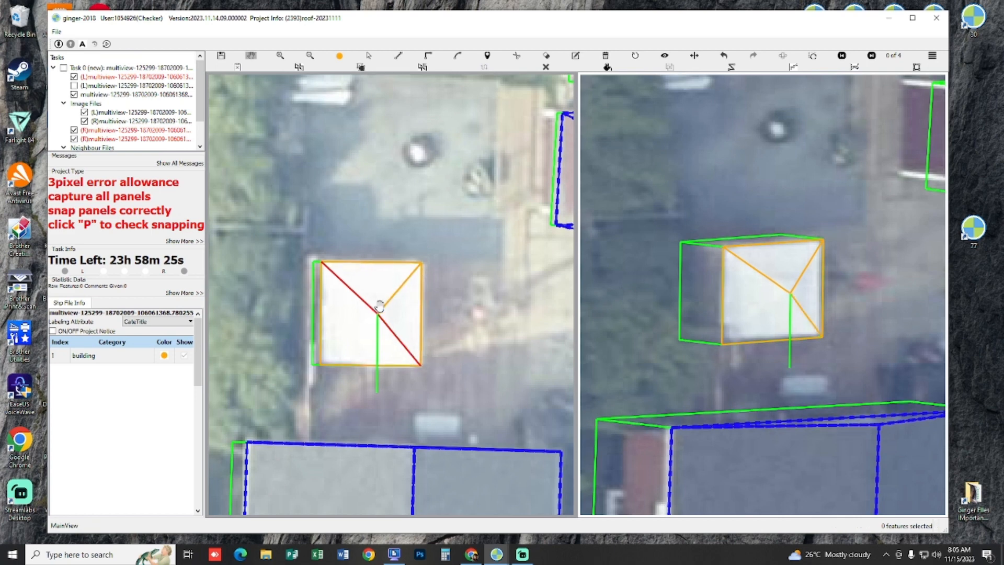
# Step: Draw the last hip line from the peak to the lower-left corner, close the remaining roof panel and remove the guide line
pyautogui.click(380, 321)
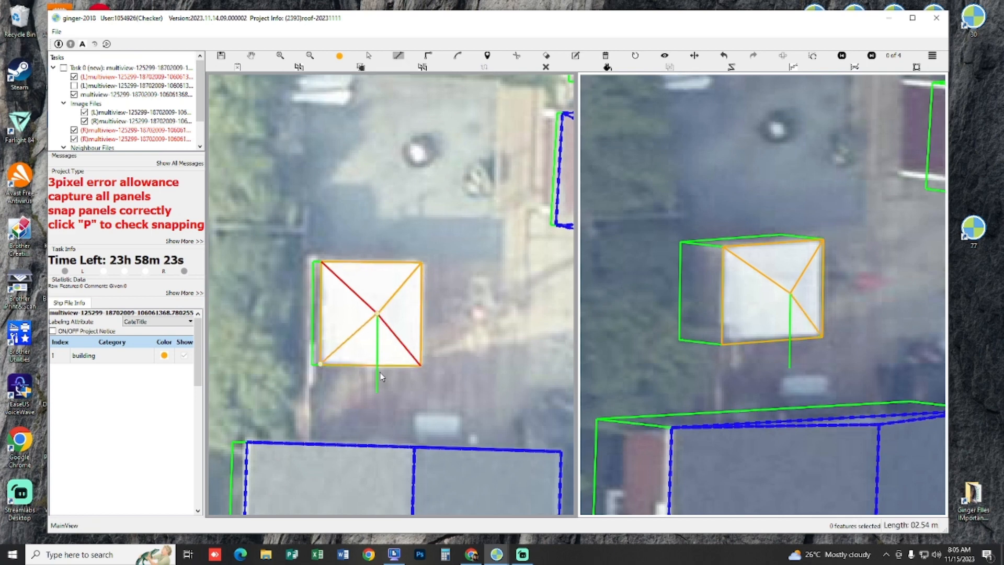
pyautogui.rightClick(400, 335)
pyautogui.moveTo(376, 289); pyautogui.dragTo(376, 287)
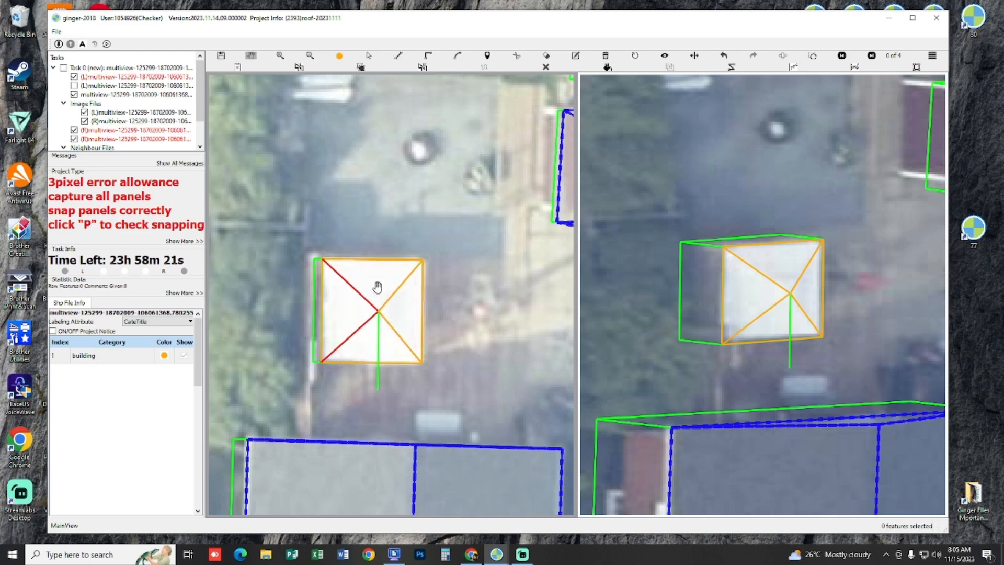
pyautogui.click(378, 313)
pyautogui.click(322, 262)
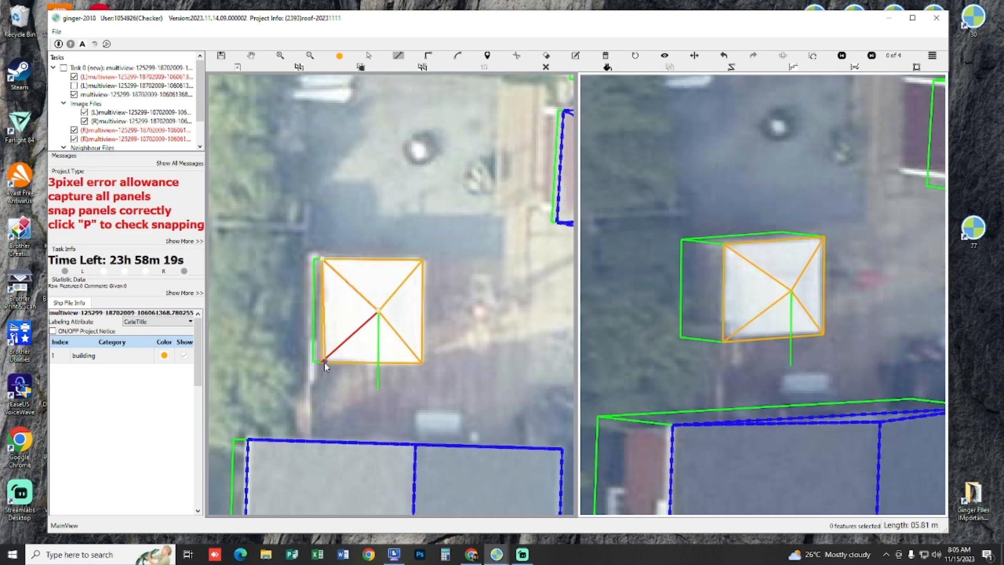
pyautogui.rightClick(405, 364)
pyautogui.scroll(-2, 405, 365)
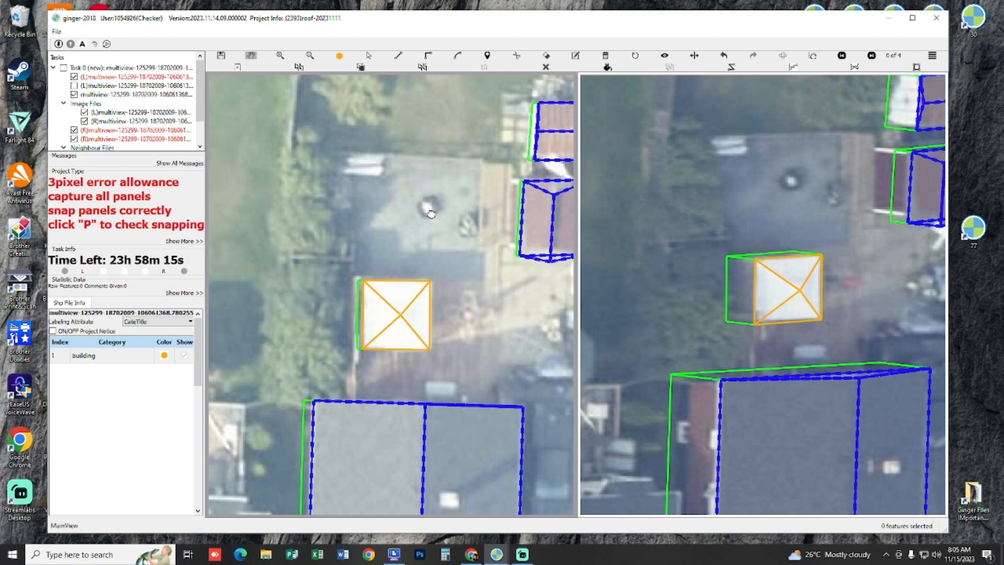
# Step: Select the footprint and all hip panels of the white roof, check their alignment and submit the task
pyautogui.click(369, 55)
pyautogui.moveTo(287, 225); pyautogui.dragTo(452, 375)
pyautogui.scroll(-3, 429, 272)
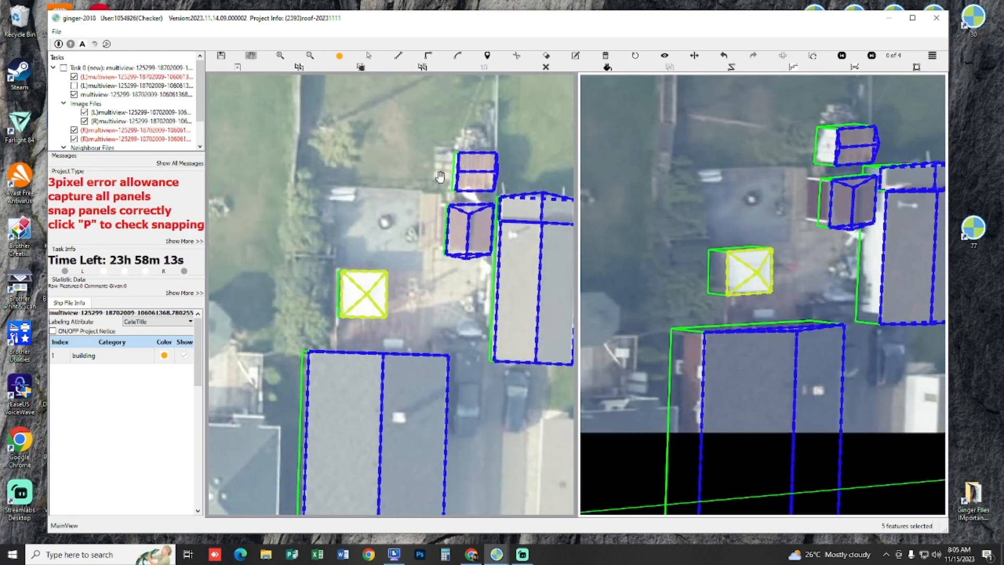
pyautogui.moveTo(389, 252); pyautogui.dragTo(385, 235)
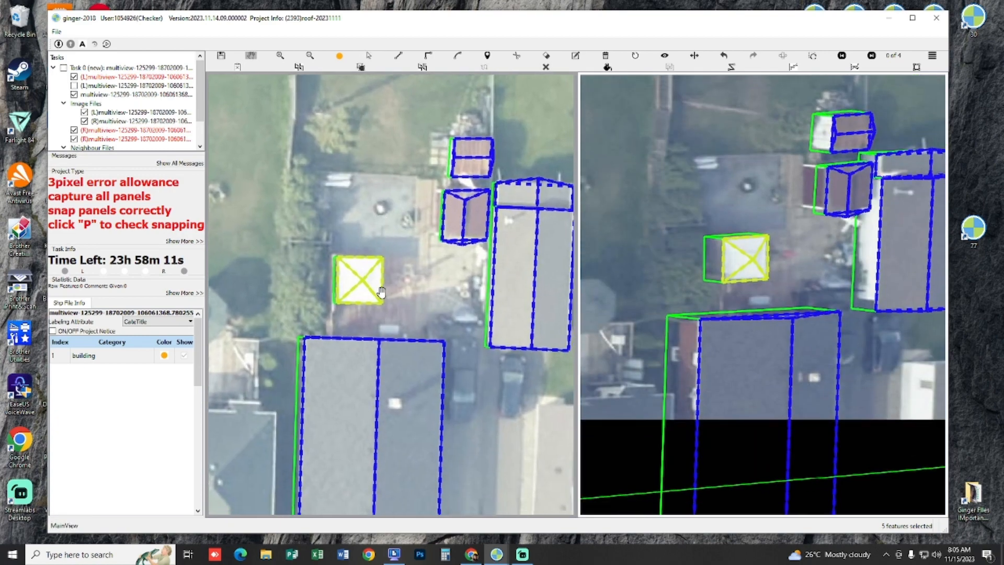
pyautogui.moveTo(381, 292); pyautogui.dragTo(377, 292)
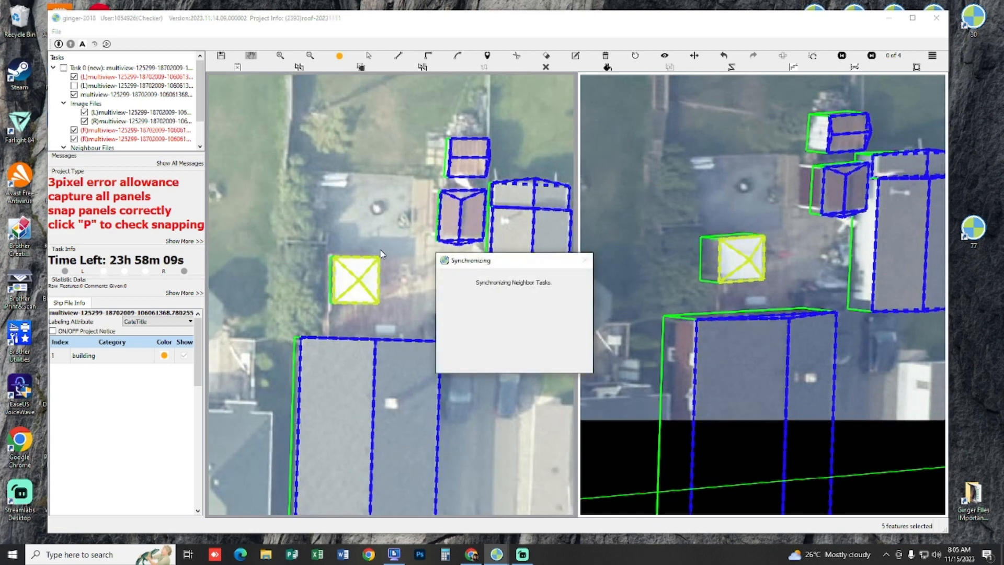
pyautogui.moveTo(378, 212); pyautogui.dragTo(387, 233)
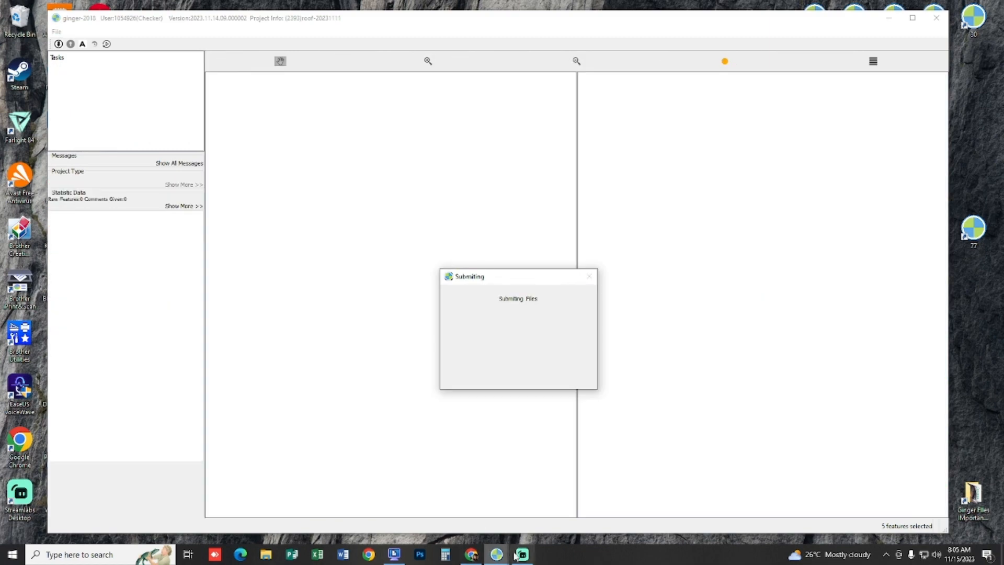
# Step: Switch to the other open ginger-2018 task, dismiss its project description, and reposition and enlarge its window
pyautogui.click(505, 560)
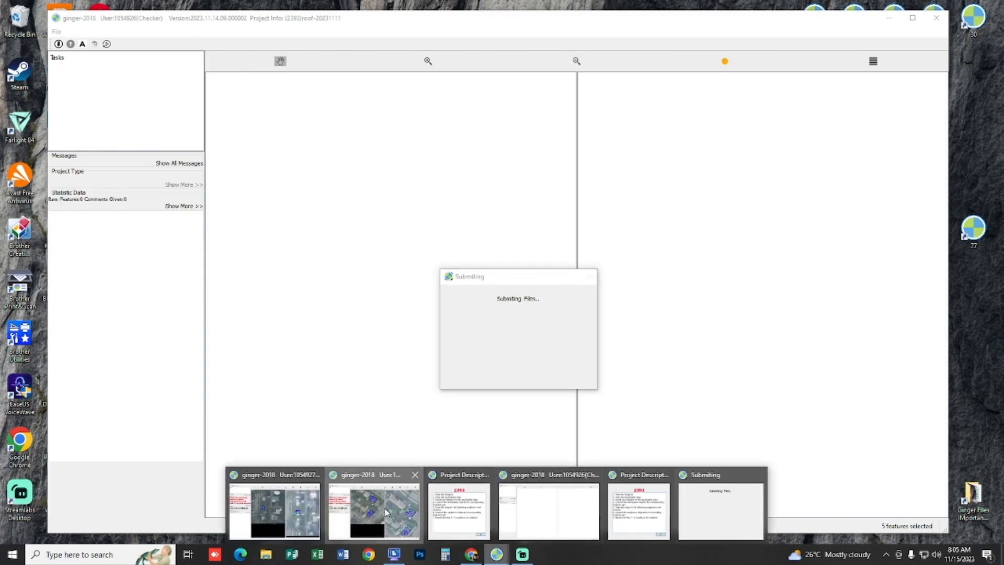
pyautogui.click(302, 524)
pyautogui.click(320, 228)
pyautogui.click(598, 361)
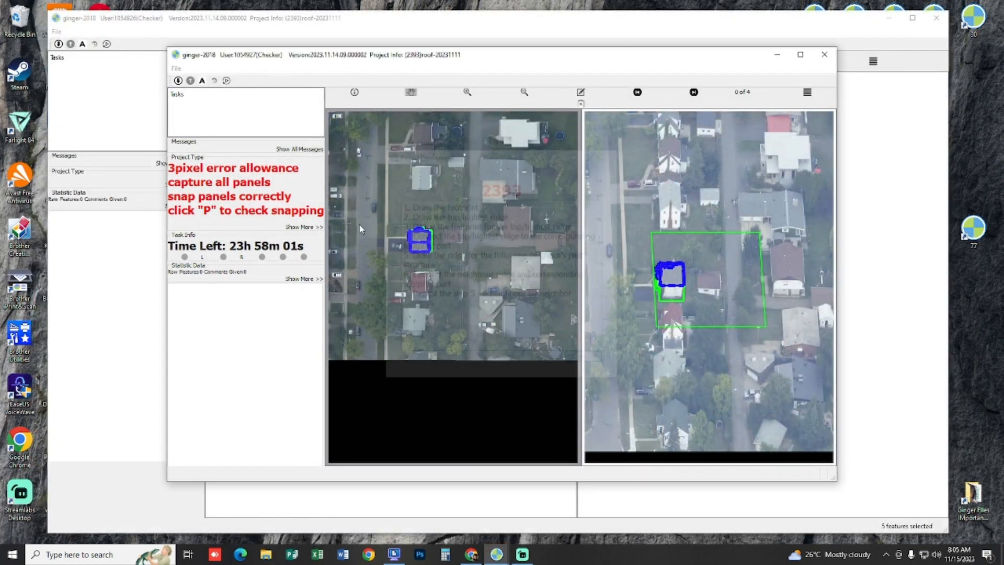
pyautogui.moveTo(167, 46); pyautogui.dragTo(56, 24)
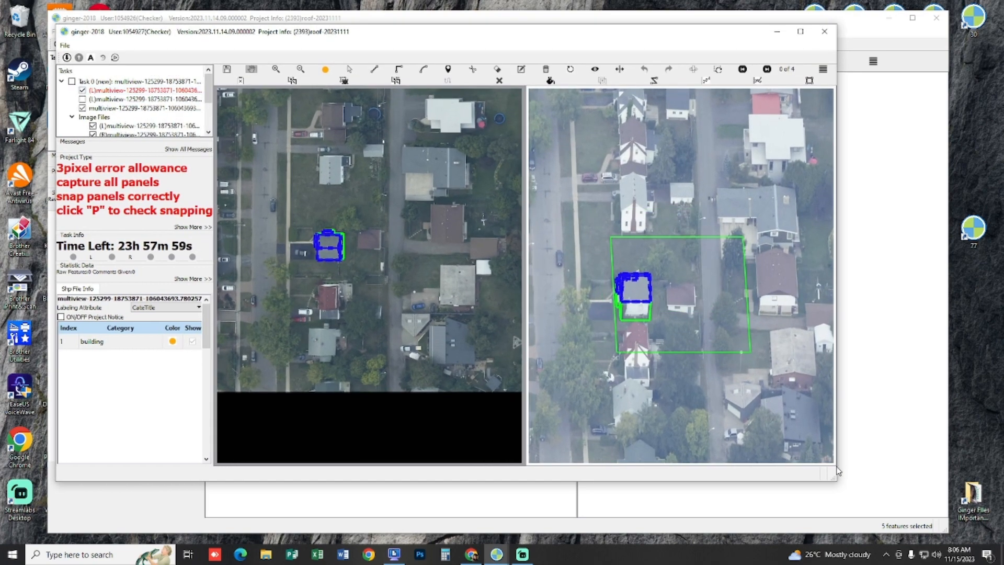
pyautogui.moveTo(835, 483); pyautogui.dragTo(902, 504)
# Step: Show the unchecked (L)multiview layer briefly to locate the building to capture, and hide it again
pyautogui.scroll(3, 388, 300)
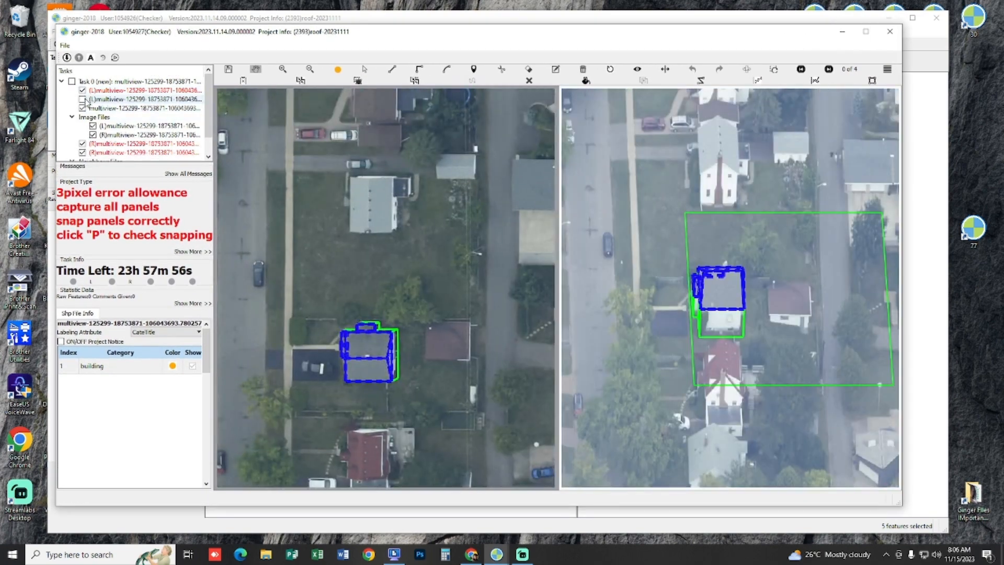
pyautogui.click(82, 99)
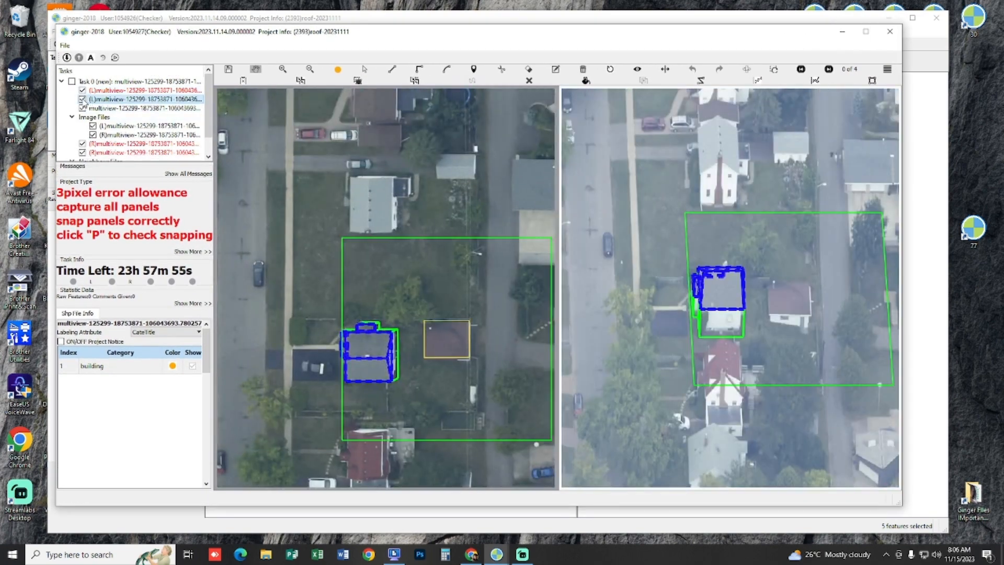
pyautogui.click(82, 100)
# Step: Trace the rectangular outline of the reddish-brown roof, about 8.4 m along its lower edge, in the left (L) image
pyautogui.scroll(4, 469, 337)
pyautogui.moveTo(448, 353); pyautogui.dragTo(454, 325)
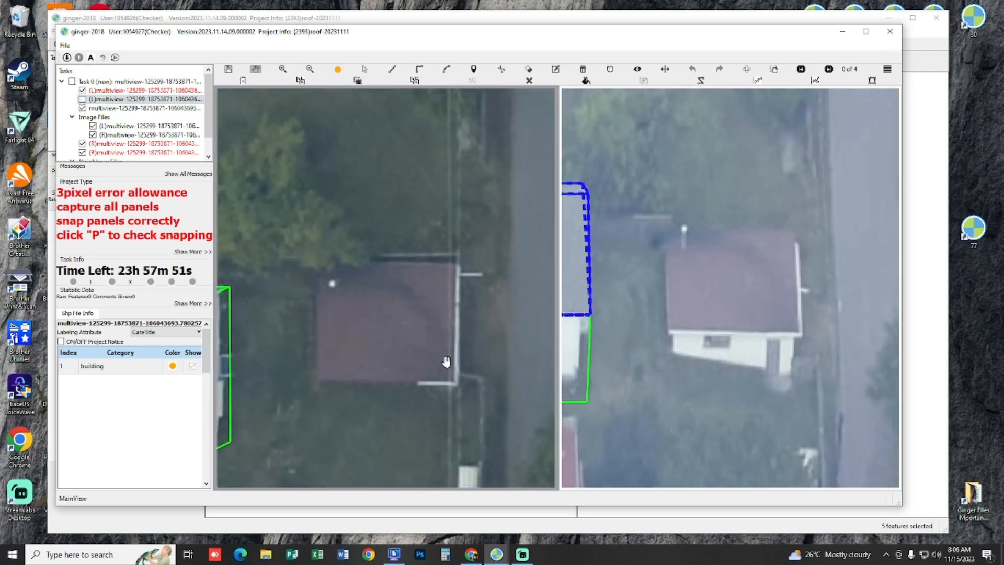
pyautogui.click(316, 380)
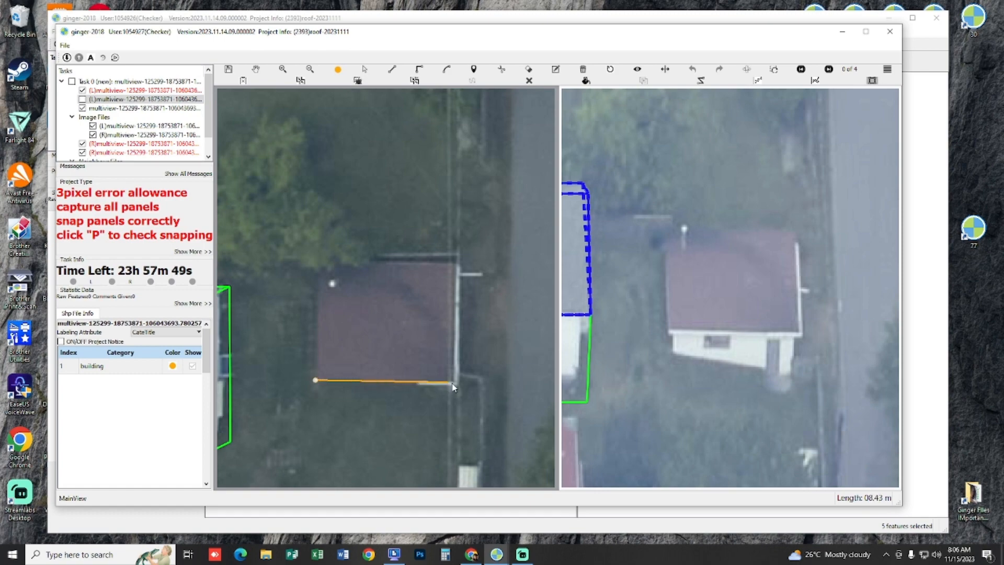
pyautogui.click(453, 380)
pyautogui.click(453, 268)
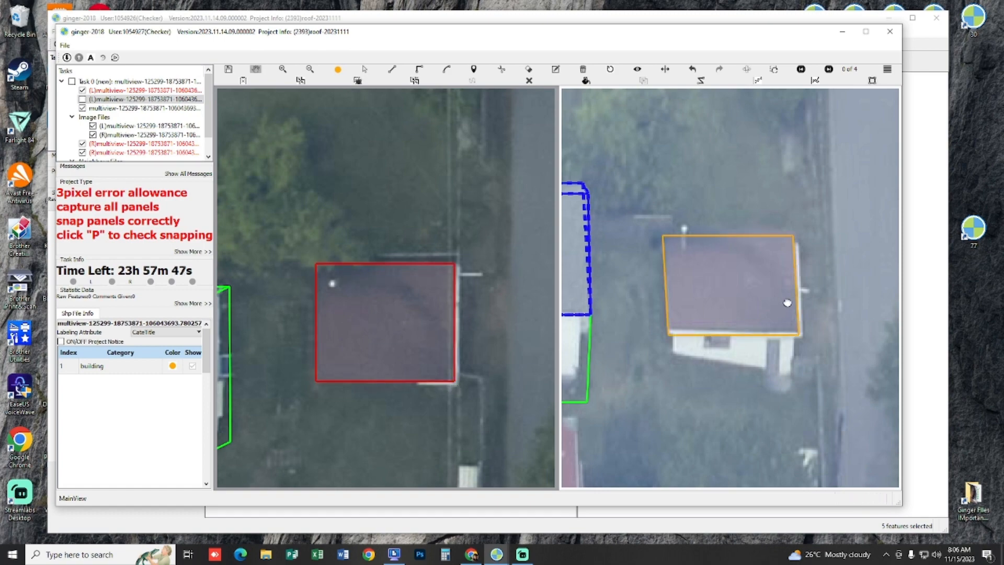
# Step: Compare the traced reddish-brown roof outline with the roof in each of the four (R) views
pyautogui.press('Right')
pyautogui.press('Right')
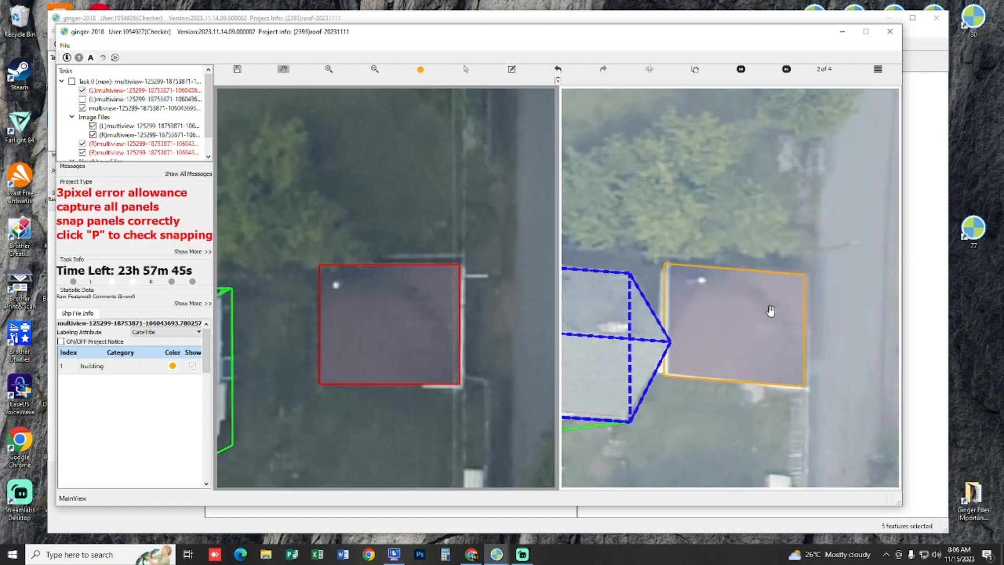
pyautogui.press('space')
pyautogui.press('space')
pyautogui.press('Right')
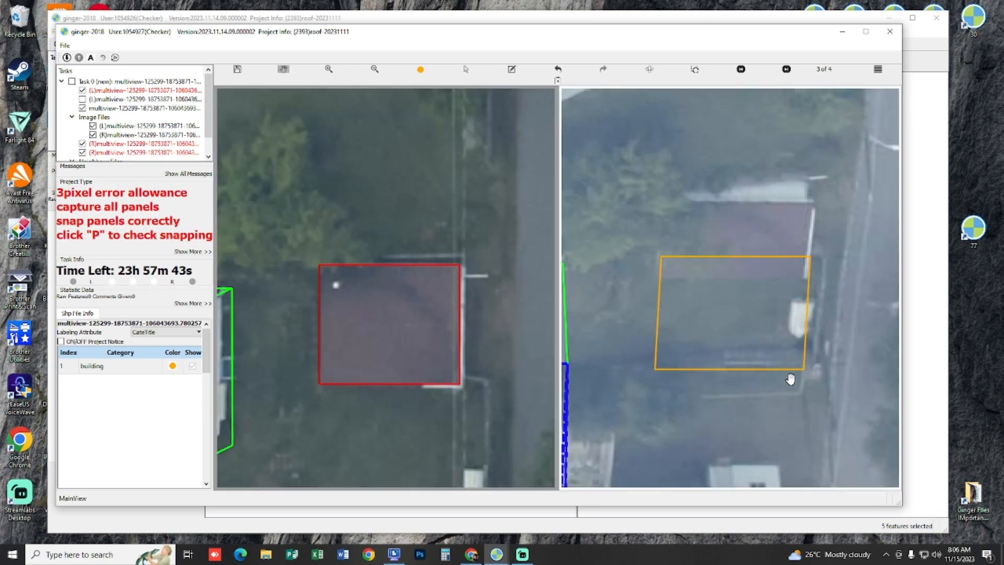
pyautogui.press('Right')
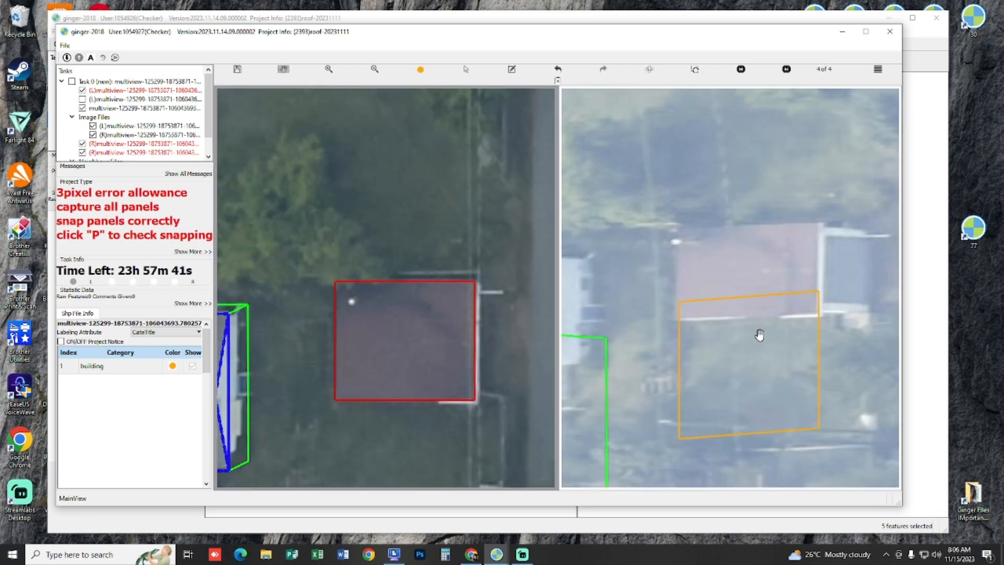
pyautogui.scroll(1, 772, 345)
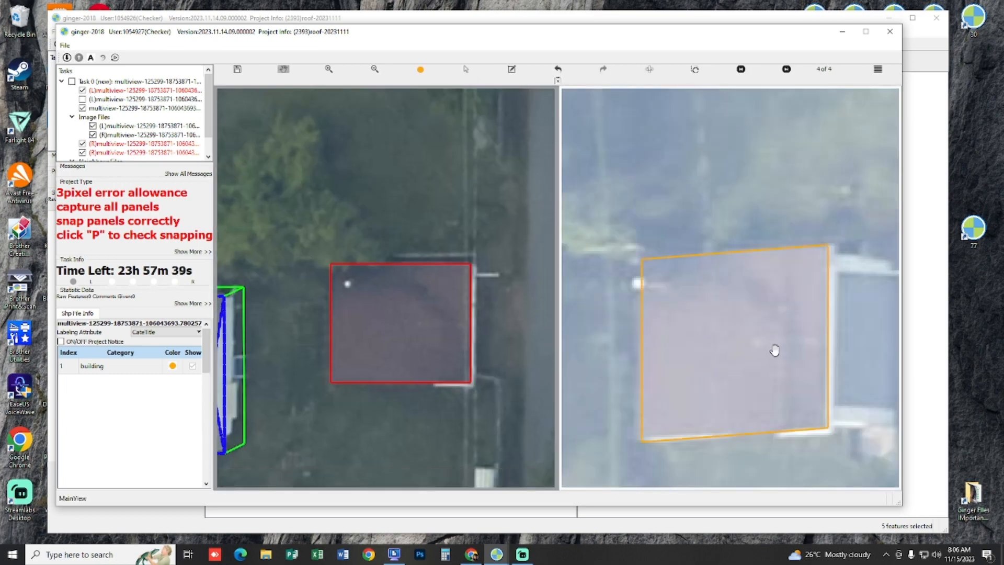
pyautogui.press('Right')
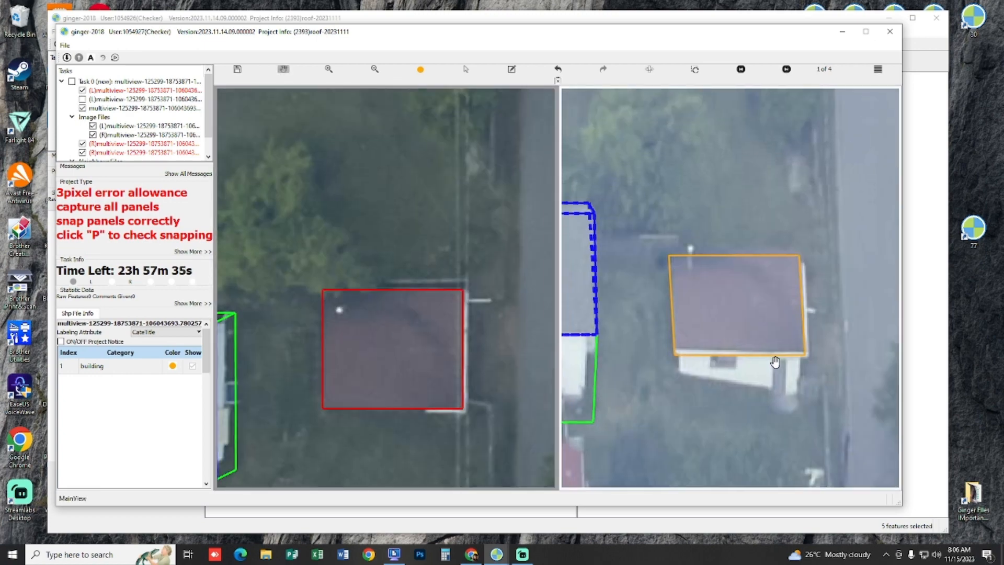
pyautogui.scroll(1, 777, 363)
pyautogui.press('space')
pyautogui.press('space')
pyautogui.press('s')
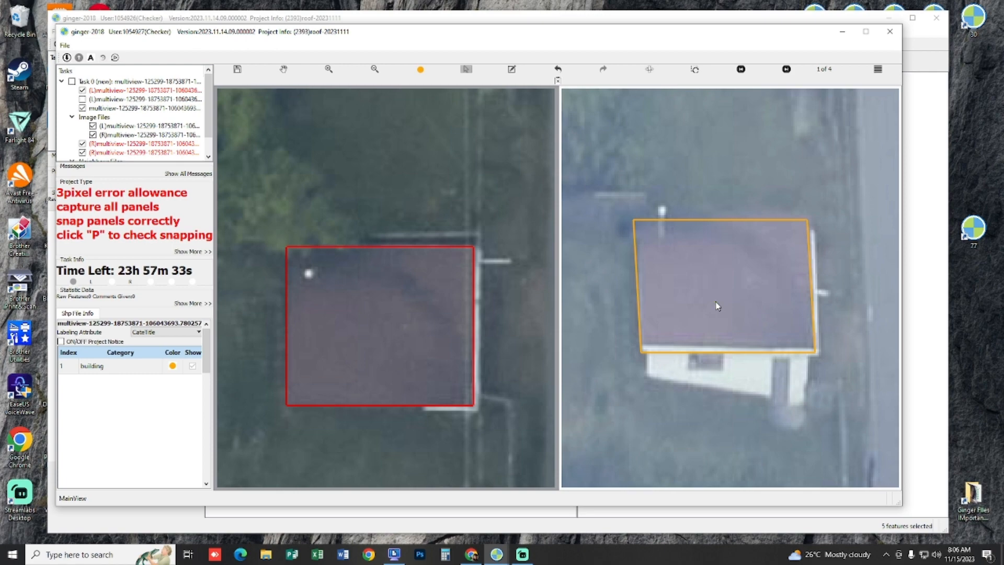
pyautogui.moveTo(690, 302); pyautogui.dragTo(691, 300)
pyautogui.press('Escape')
pyautogui.scroll(-1, 691, 314)
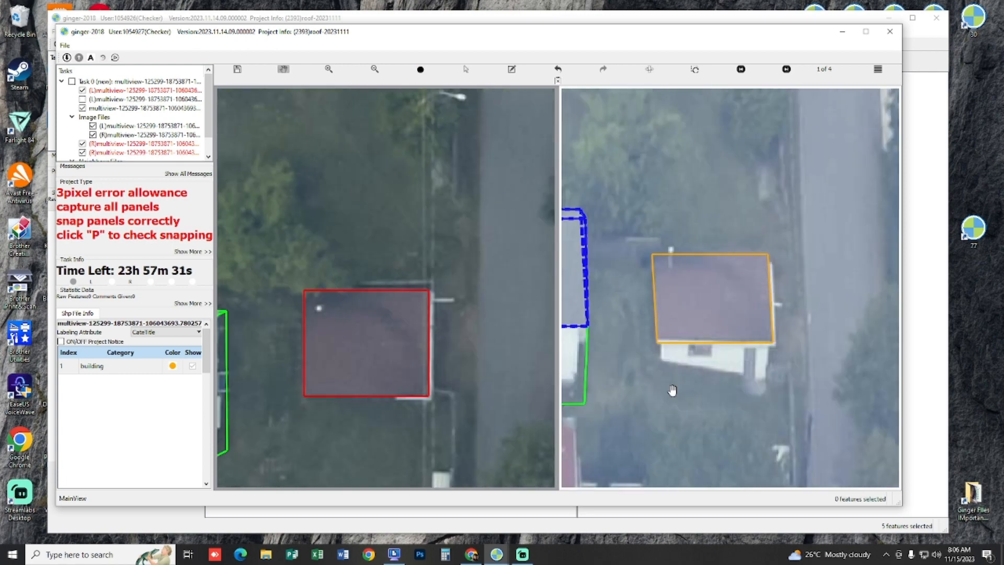
pyautogui.press('space')
pyautogui.moveTo(670, 389); pyautogui.dragTo(707, 311)
pyautogui.press('space')
pyautogui.press('s')
pyautogui.press('space')
pyautogui.press('space')
pyautogui.scroll(-3, 693, 244)
pyautogui.scroll(3, 707, 256)
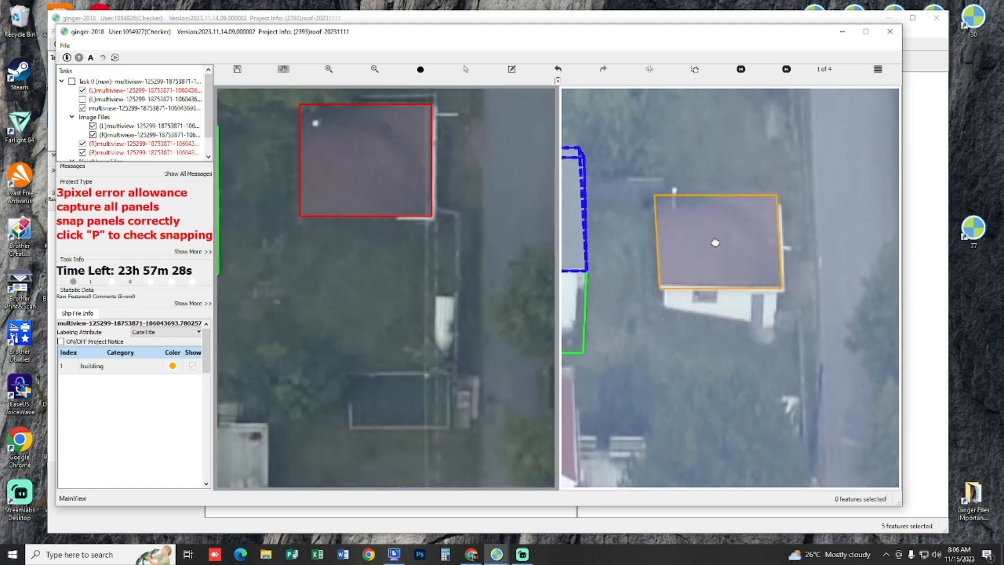
# Step: Select the reddish-brown roof outline in the (R) image and extrude it down to its footprint on the ground
pyautogui.scroll(2, 719, 245)
pyautogui.press('s')
pyautogui.click(722, 249)
pyautogui.press('e')
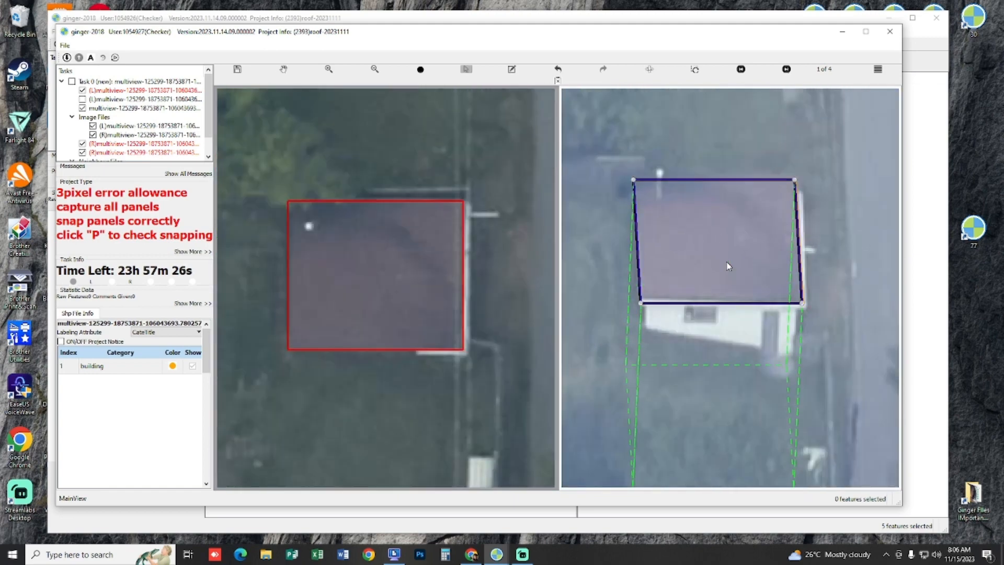
pyautogui.click(701, 272)
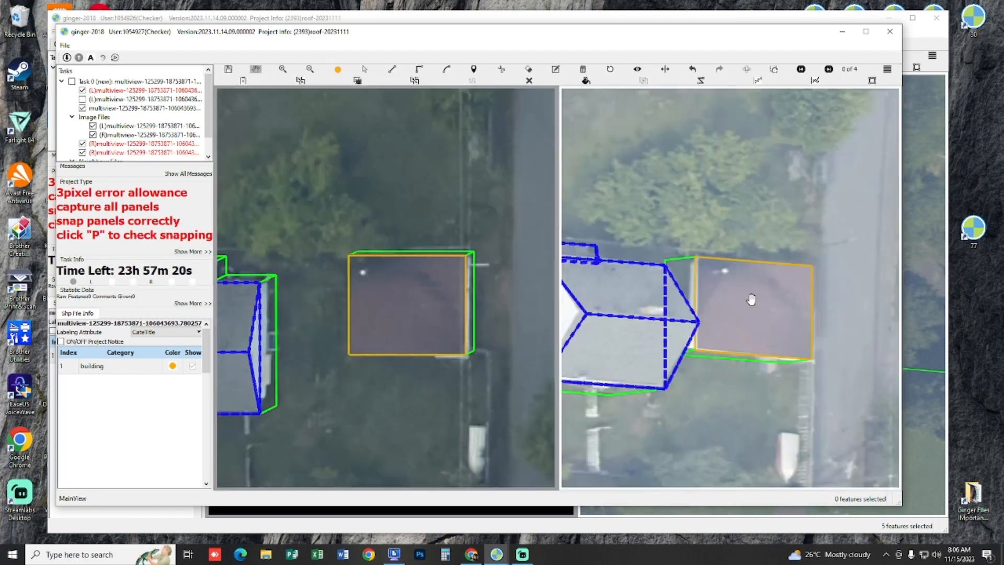
# Step: Step through the (R) views to check the extruded reddish-brown building against the roof and ground
pyautogui.moveTo(758, 299); pyautogui.dragTo(788, 338)
pyautogui.press('Right')
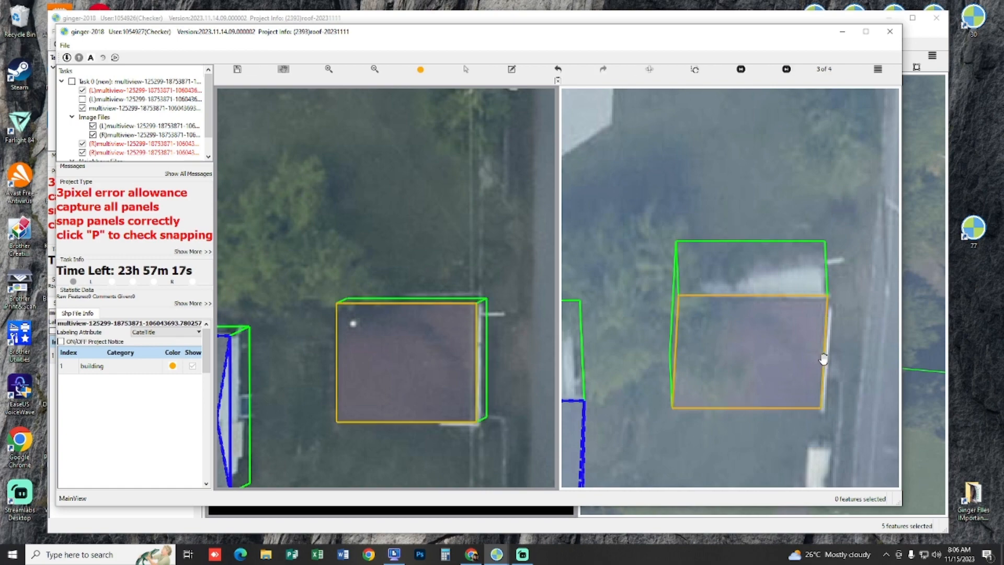
pyautogui.press('Right')
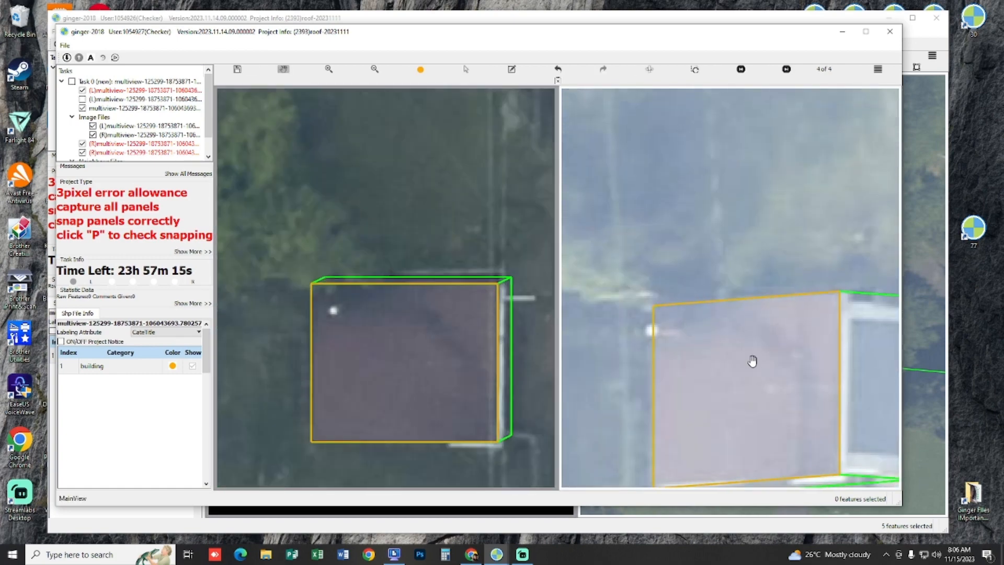
pyautogui.press('Right')
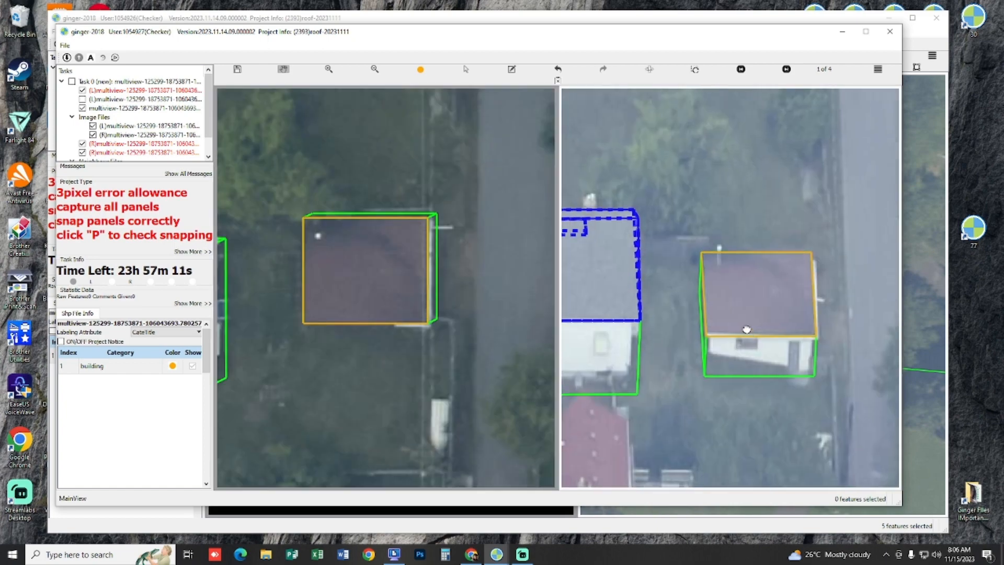
pyautogui.moveTo(747, 330); pyautogui.dragTo(748, 343)
# Step: Toggle the captured layers off and on to compare the bare reddish-brown roof with its outline in both images
pyautogui.press('space')
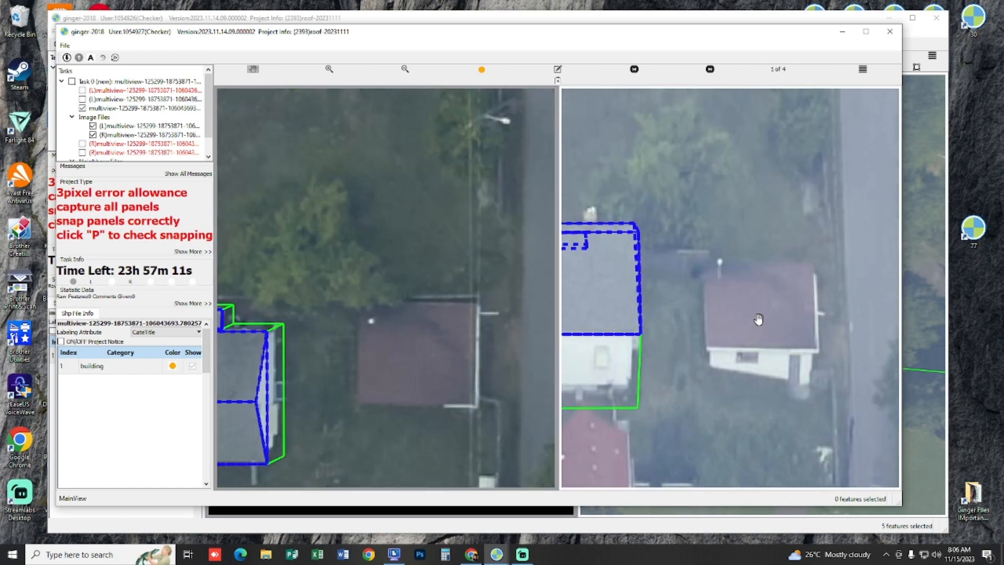
pyautogui.scroll(2, 758, 321)
pyautogui.press('space')
pyautogui.press('space')
pyautogui.press('space')
pyautogui.press('space')
pyautogui.scroll(2, 388, 373)
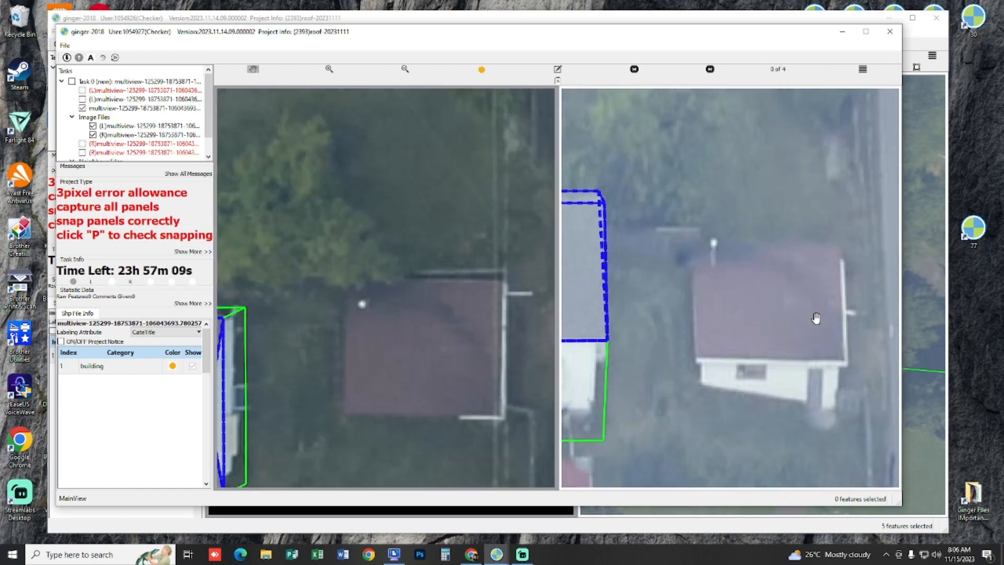
pyautogui.press('space')
# Step: Recheck the reddish-brown building in (R) views 2 and 3 with its layers toggled, and submit the task
pyautogui.scroll(-2, 819, 317)
pyautogui.press('Right')
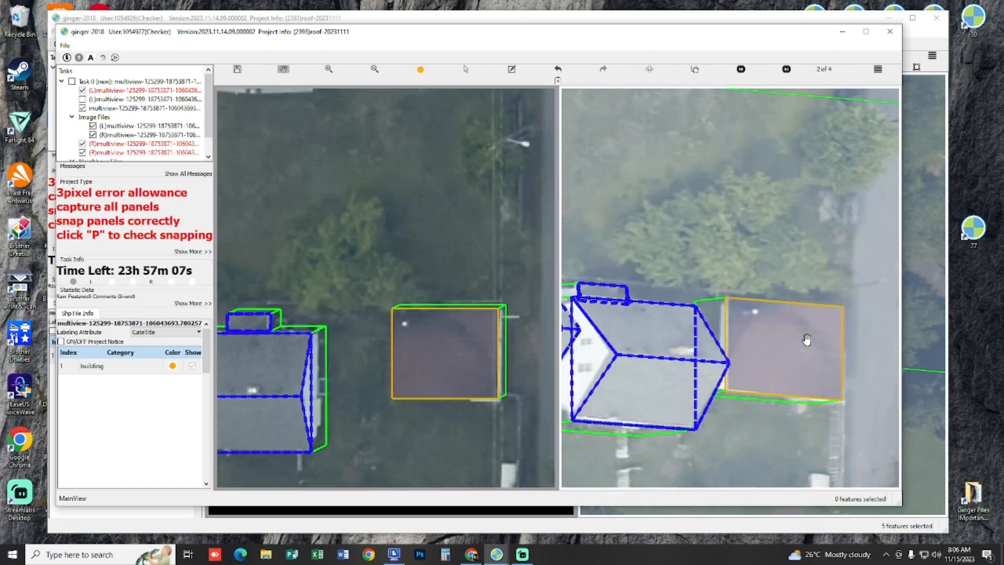
pyautogui.scroll(-1, 808, 338)
pyautogui.scroll(3, 808, 338)
pyautogui.press('Right')
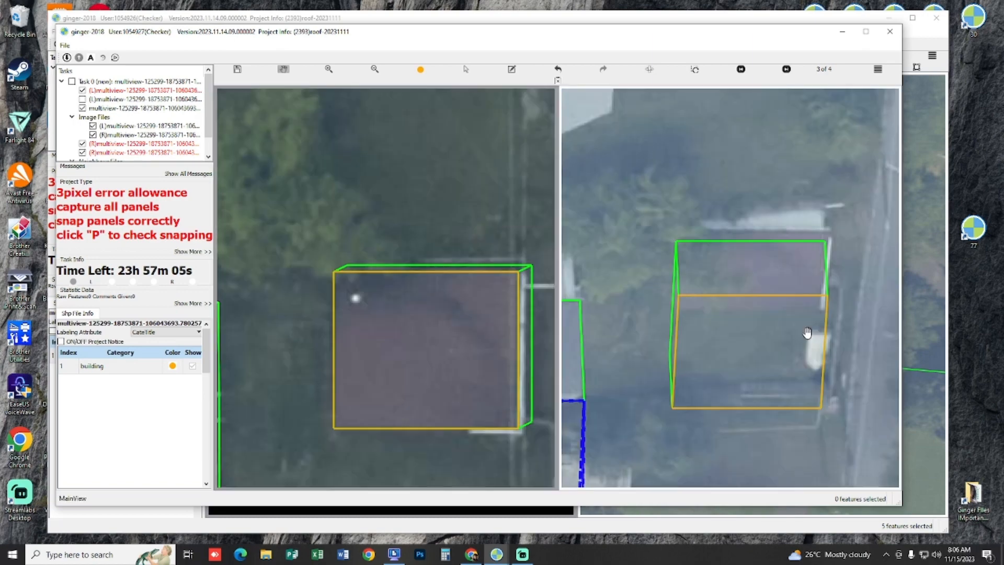
pyautogui.scroll(-1, 734, 171)
pyautogui.press('space')
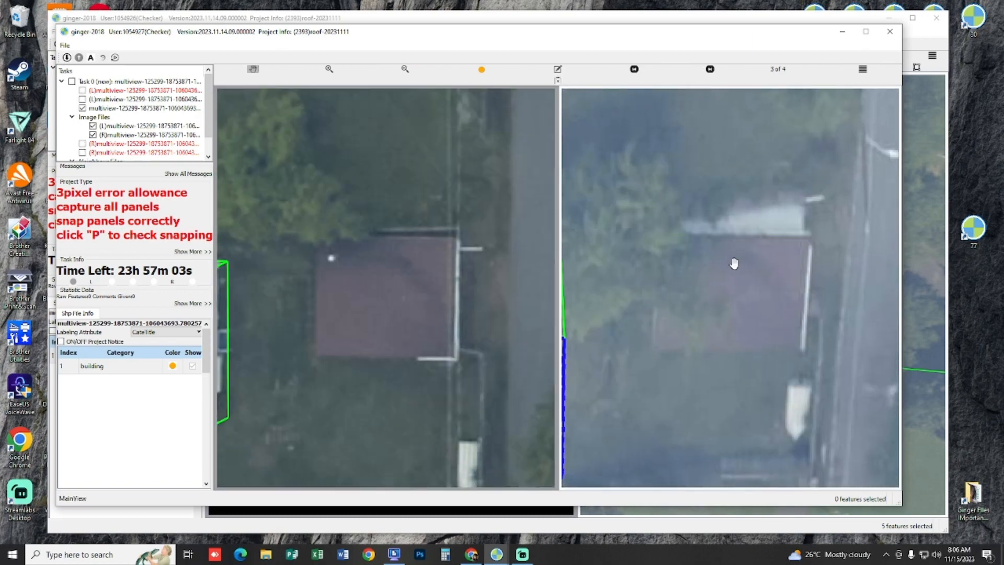
pyautogui.press('space')
pyautogui.scroll(-1, 388, 238)
pyautogui.moveTo(386, 186); pyautogui.dragTo(371, 182)
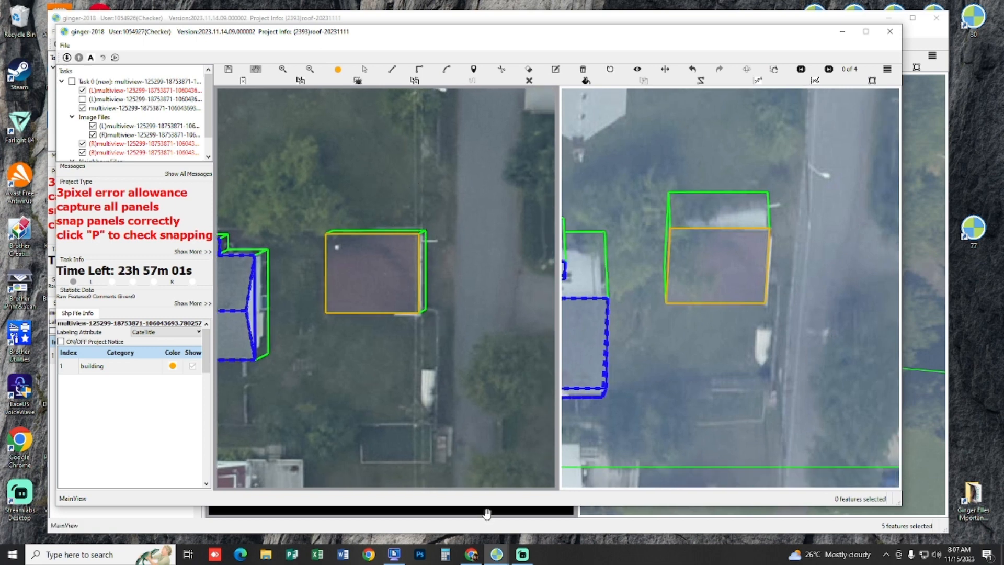
pyautogui.hotkey('ctrl', 's')
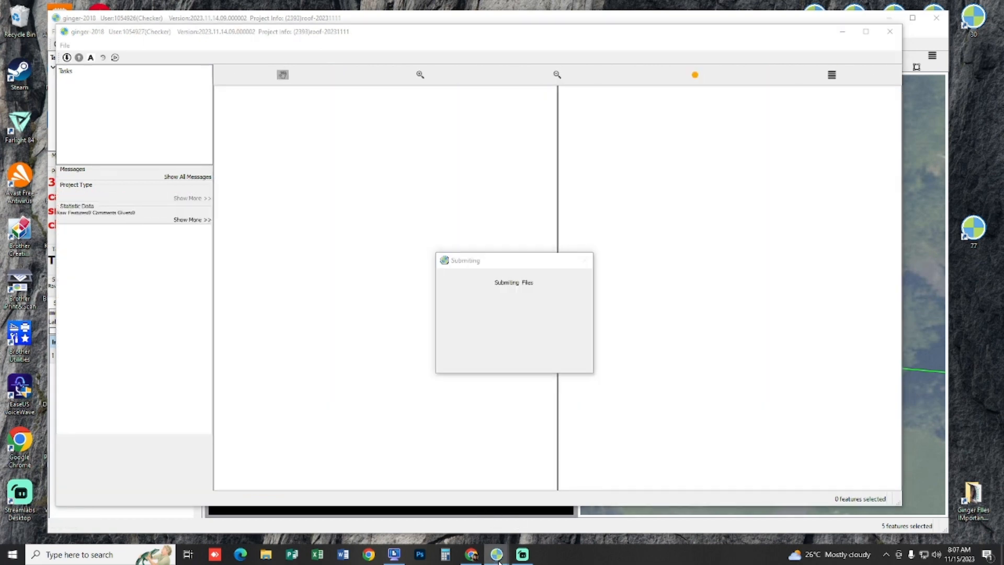
# Step: Switch to the next open ginger-2018 task, and reposition and enlarge its window
pyautogui.moveTo(497, 554)
pyautogui.click(477, 510)
pyautogui.press('Return')
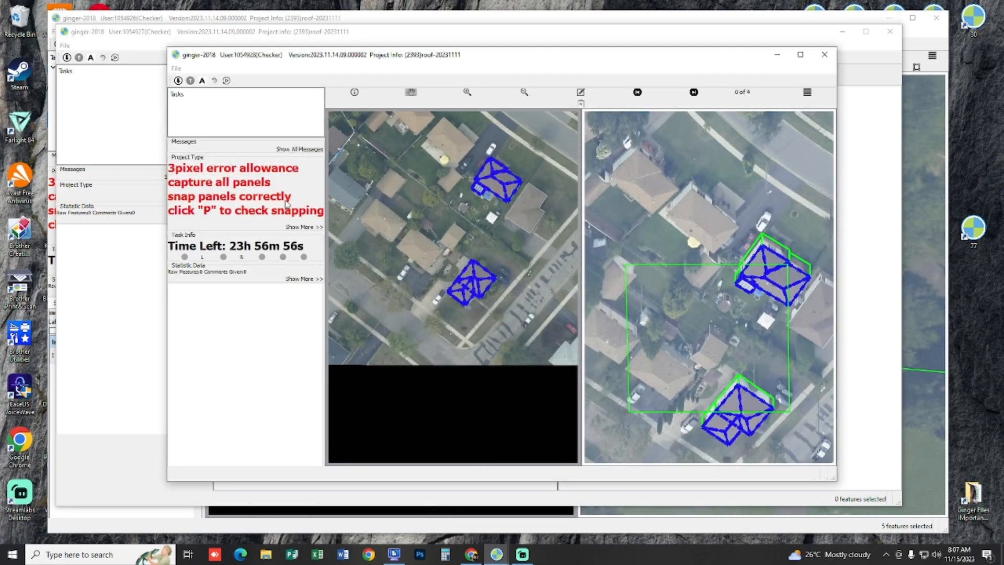
pyautogui.moveTo(166, 48); pyautogui.dragTo(51, 35)
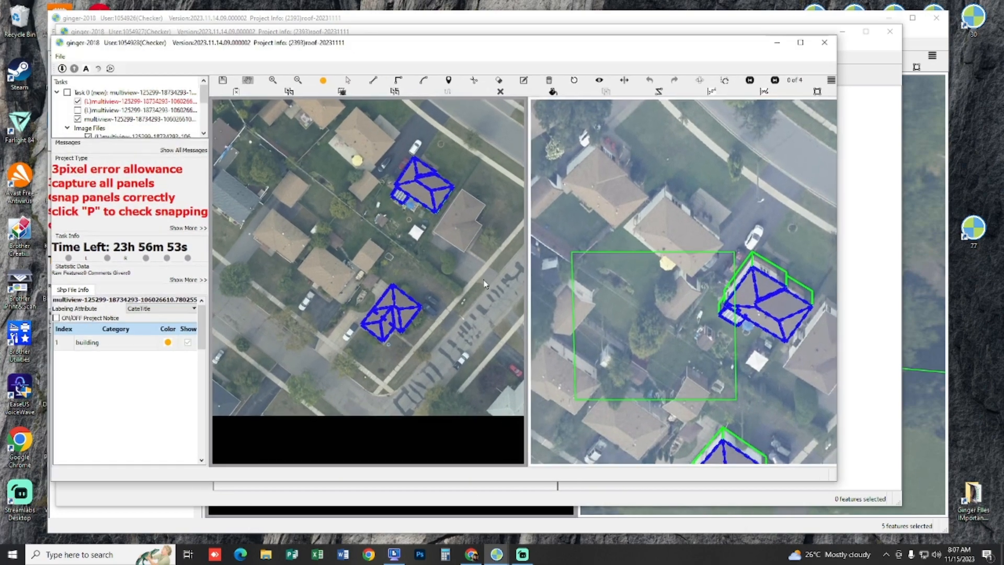
pyautogui.moveTo(842, 483); pyautogui.dragTo(910, 505)
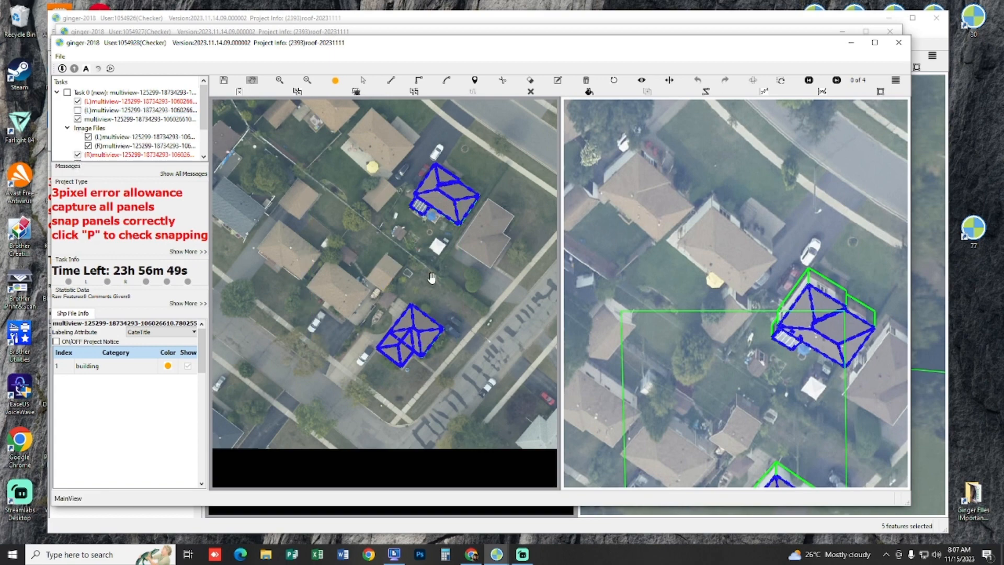
# Step: Trace the rectangular outline of the small tan gable roof between the captured houses in the (L) image
pyautogui.scroll(2, 322, 278)
pyautogui.scroll(1, 323, 278)
pyautogui.scroll(1, 356, 271)
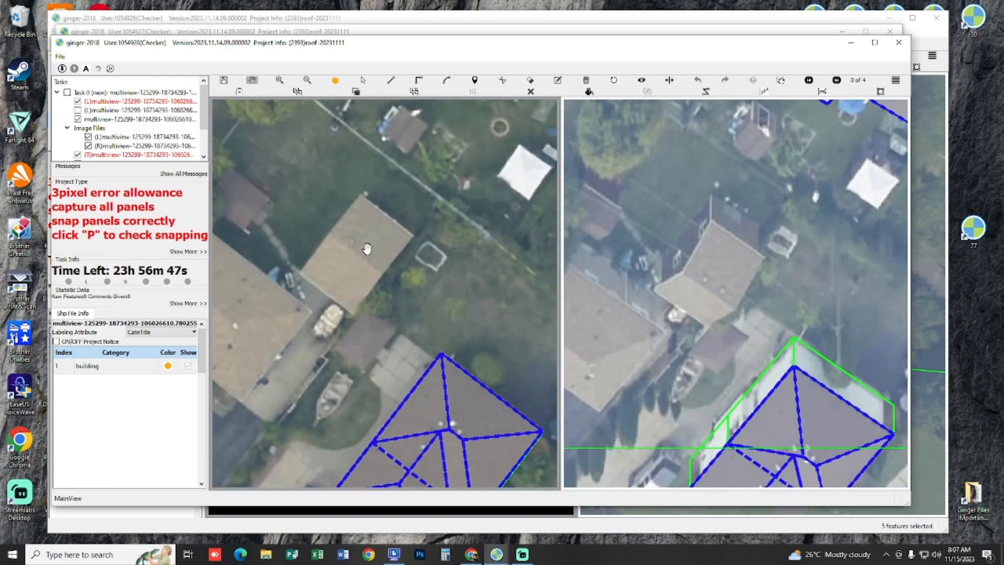
pyautogui.scroll(1, 368, 266)
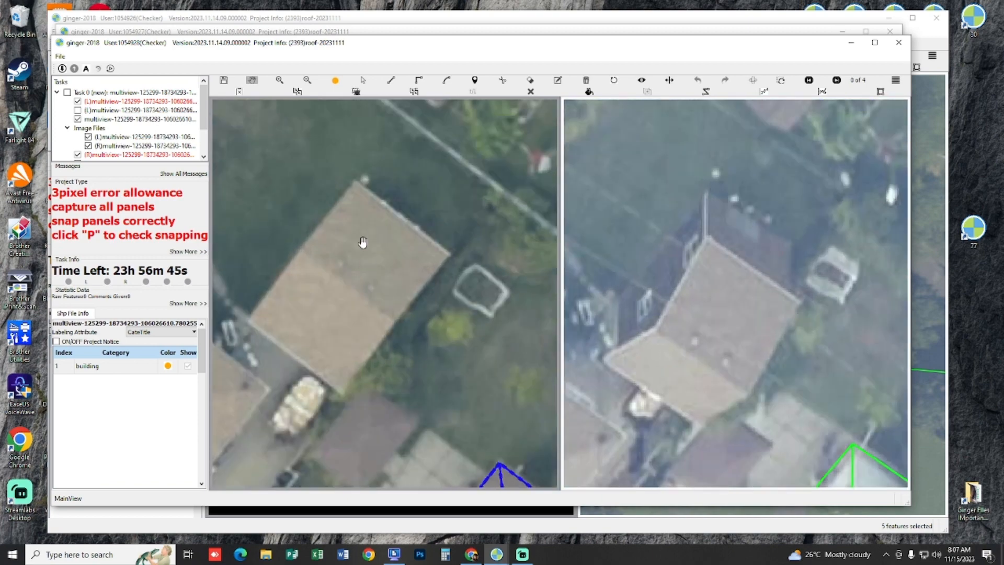
pyautogui.click(355, 179)
pyautogui.click(246, 328)
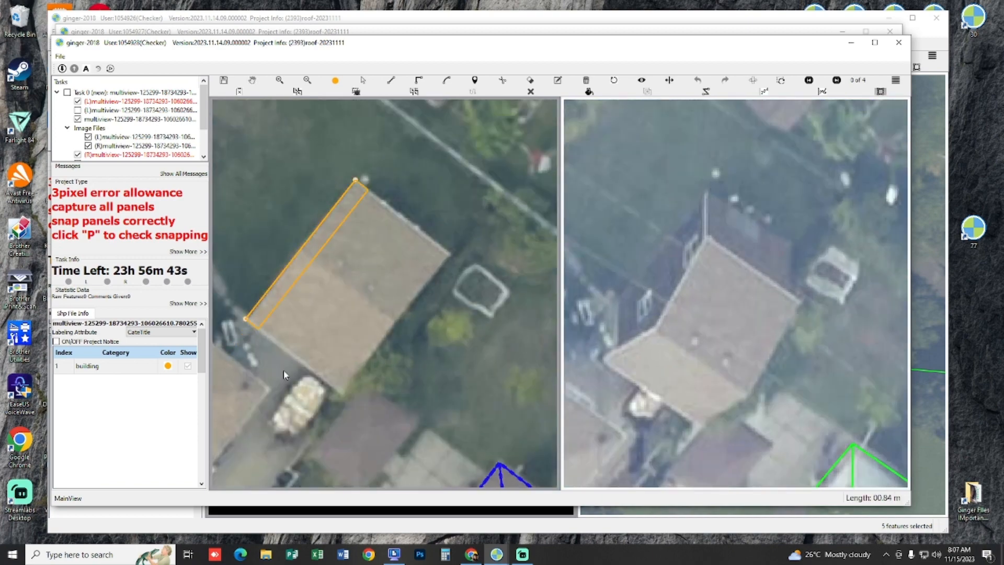
pyautogui.click(341, 394)
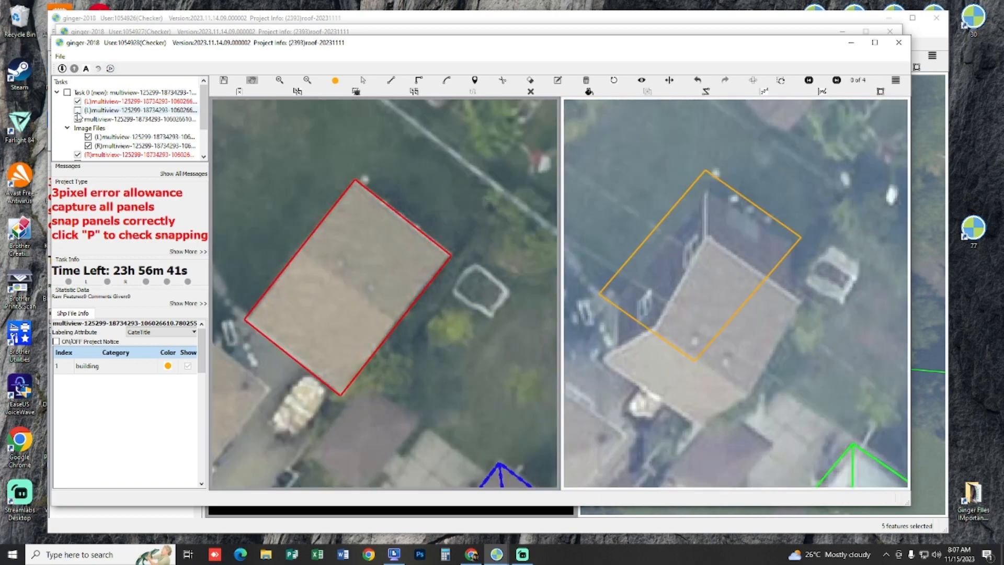
# Step: Extrude the tan roof outline in the (R) image, aligning its roof corners and ground footprint with the building
pyautogui.scroll(-1, 386, 327)
pyautogui.scroll(-2, 386, 328)
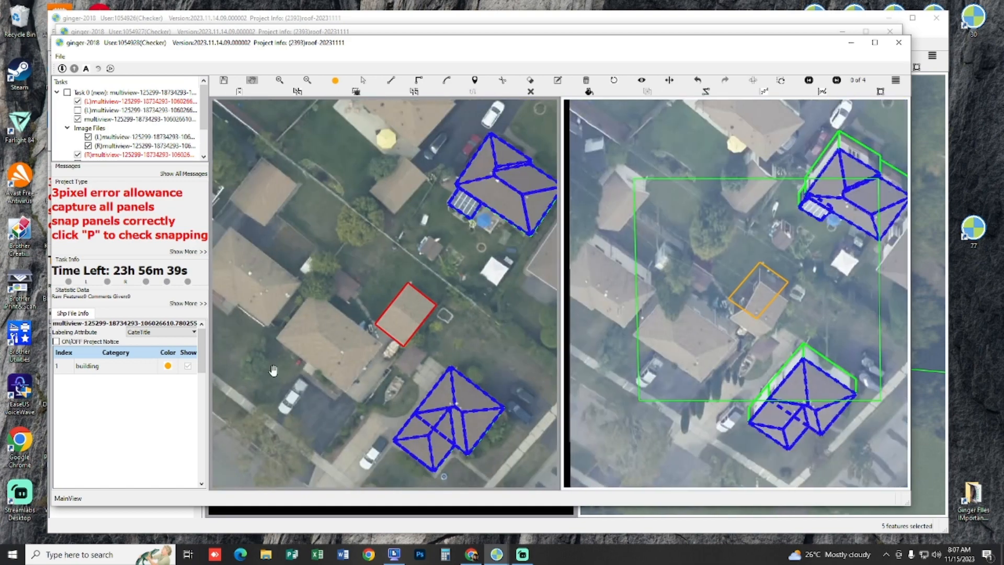
pyautogui.scroll(2, 599, 322)
pyautogui.moveTo(761, 267); pyautogui.dragTo(769, 219)
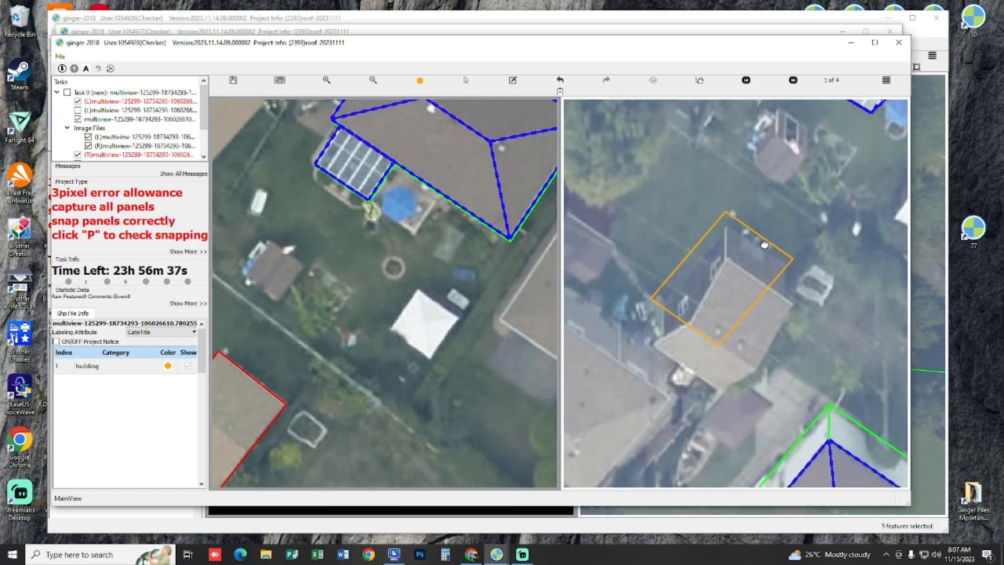
pyautogui.scroll(1, 765, 245)
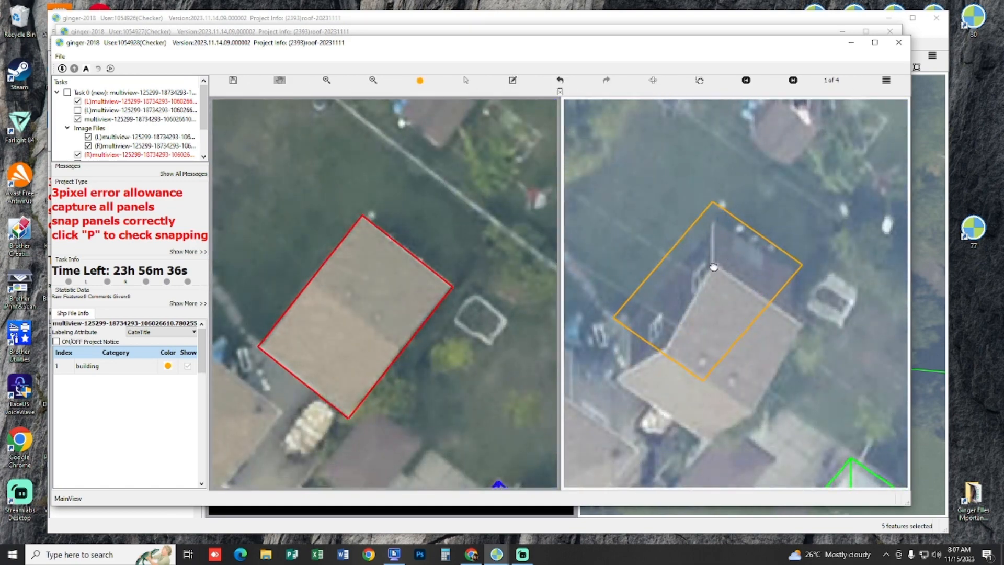
pyautogui.moveTo(712, 264); pyautogui.dragTo(742, 243)
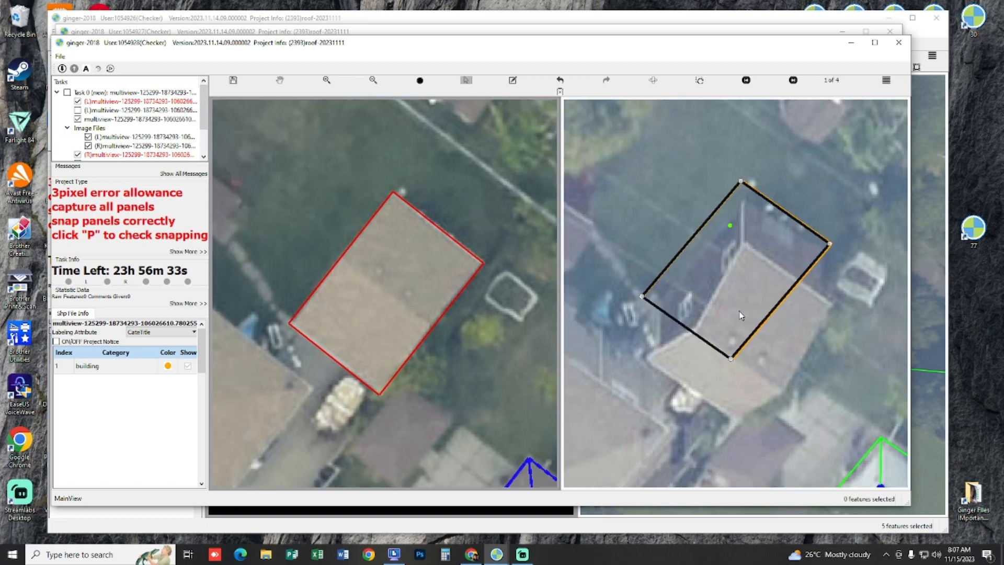
pyautogui.moveTo(737, 304); pyautogui.dragTo(720, 319)
pyautogui.click(624, 168)
pyautogui.click(718, 332)
pyautogui.click(659, 241)
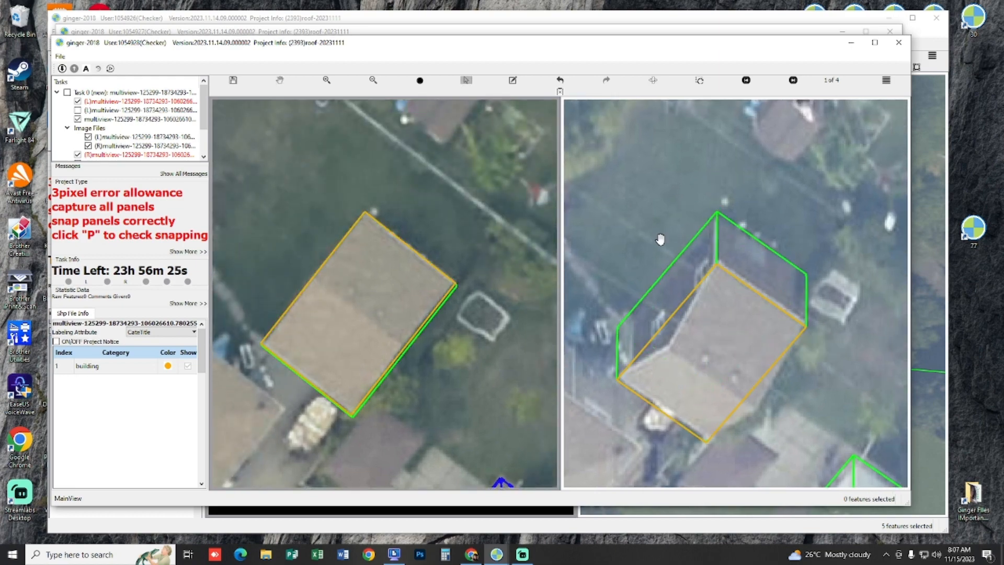
# Step: Try to copy the tan roof's north-east edge as a ridge line across its middle, and shift it onto the ridge in (R)
pyautogui.scroll(-5, 654, 282)
pyautogui.scroll(2, 440, 299)
pyautogui.scroll(3, 441, 299)
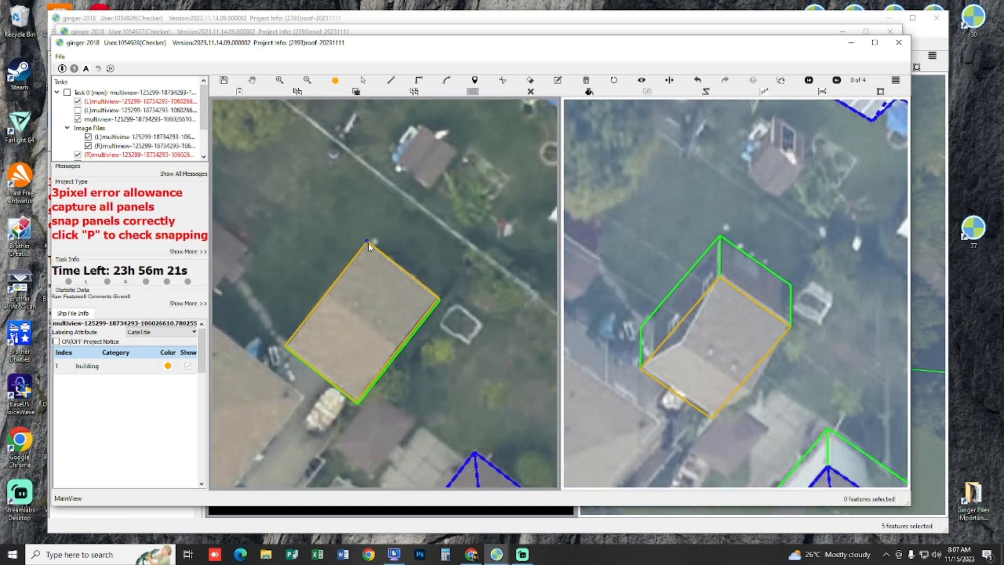
pyautogui.scroll(2, 440, 300)
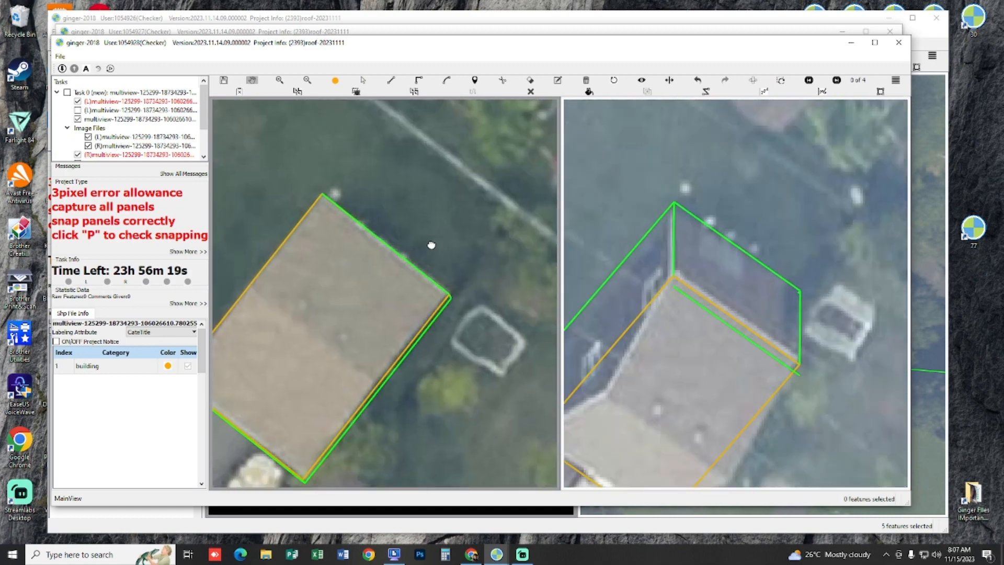
pyautogui.click(416, 267)
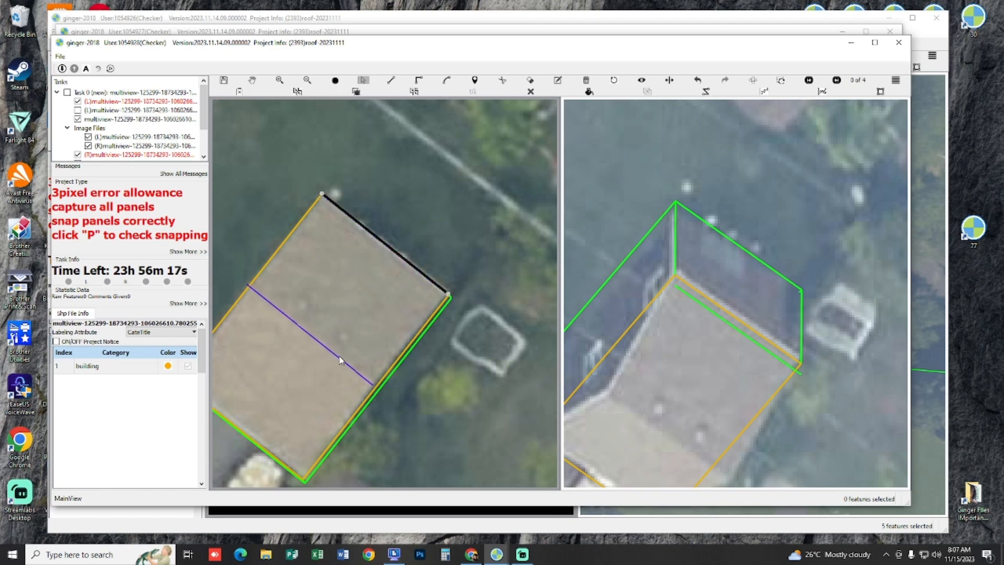
pyautogui.click(340, 360)
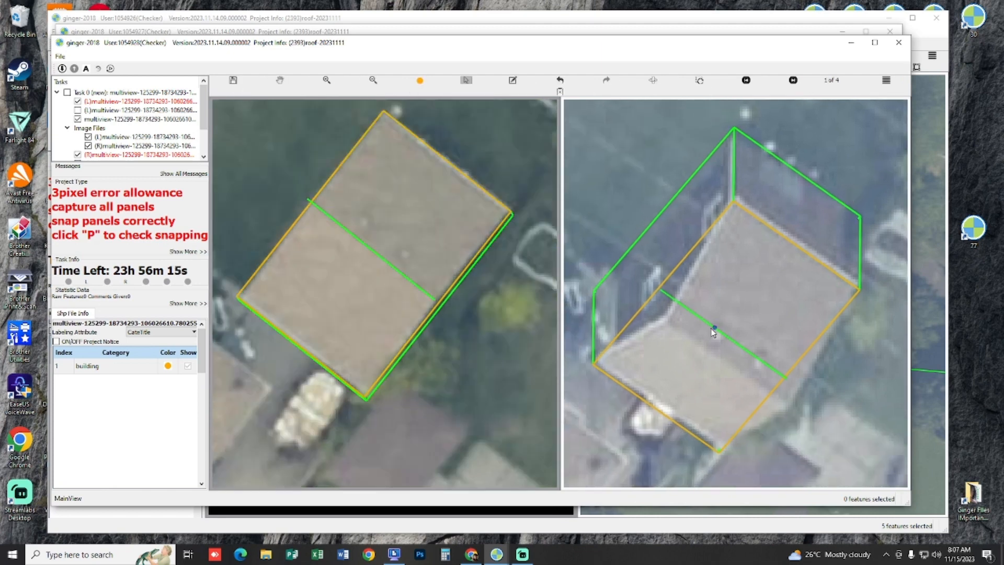
pyautogui.click(712, 332)
pyautogui.click(714, 357)
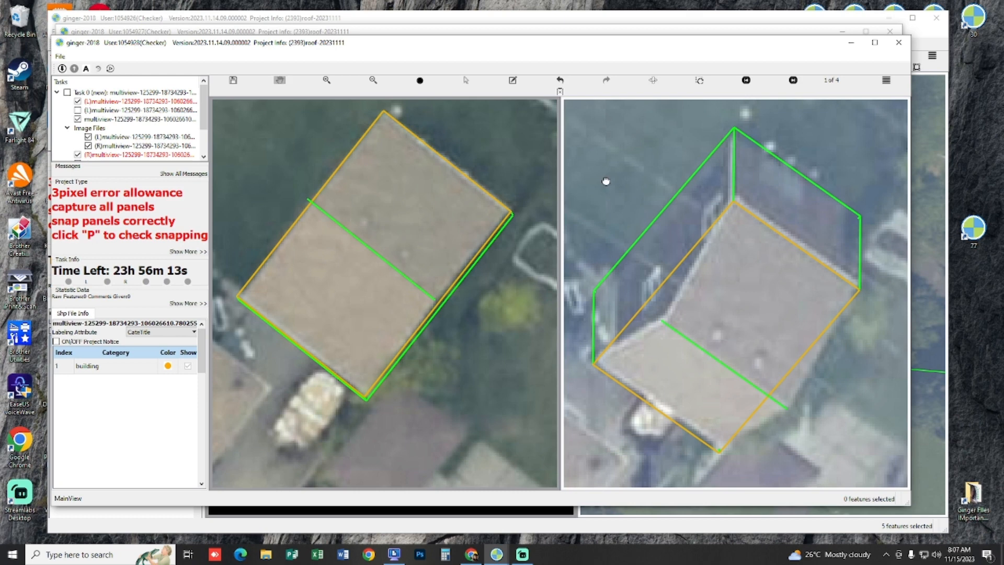
# Step: Try to trace the upper roof panel from the ridge line's end in the (L) image, and undo it
pyautogui.moveTo(461, 230); pyautogui.dragTo(454, 268)
pyautogui.press('l')
pyautogui.click(324, 238)
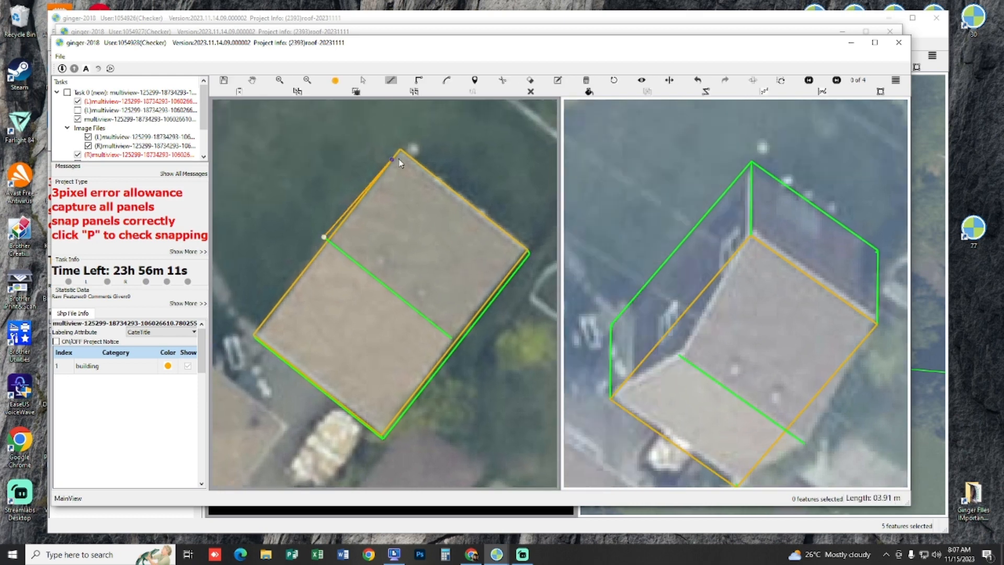
pyautogui.click(399, 153)
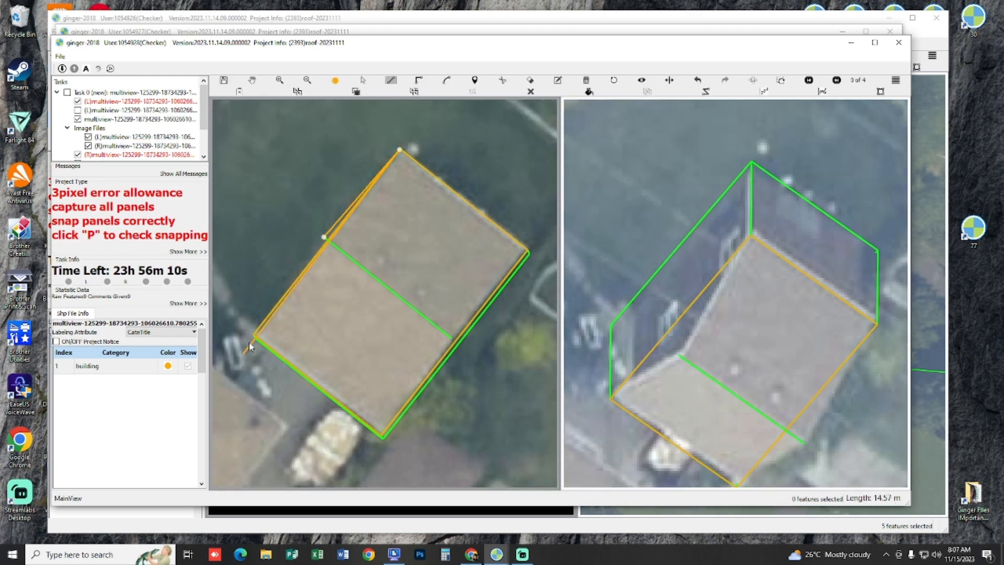
pyautogui.rightClick(320, 305)
pyautogui.hotkey('ctrl', 'z')
pyautogui.scroll(-1, 423, 248)
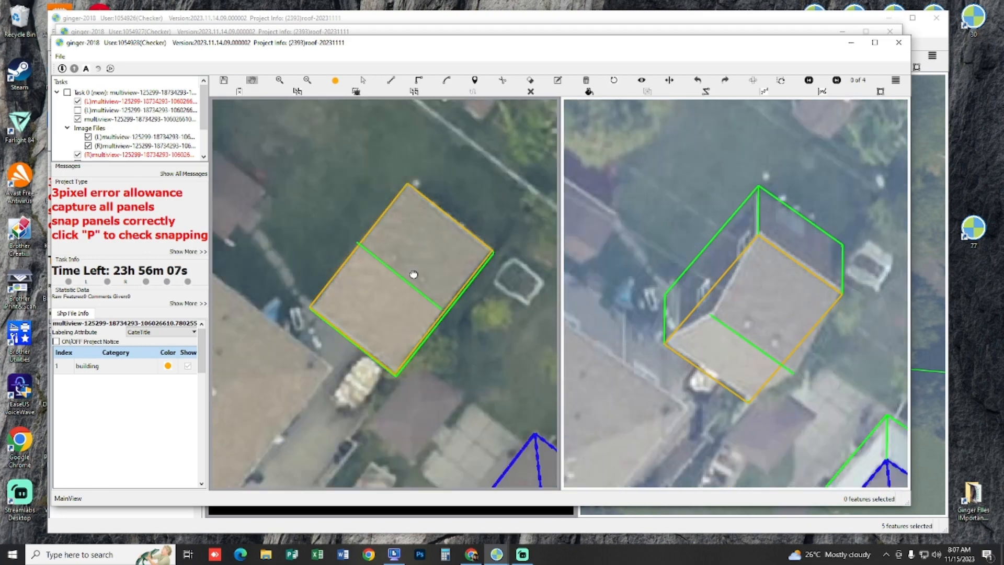
# Step: Inspect the tan roof's outline and ridge line in the 3D view, and delete the ridge line
pyautogui.moveTo(414, 275); pyautogui.dragTo(385, 279)
pyautogui.moveTo(403, 279); pyautogui.dragTo(405, 279)
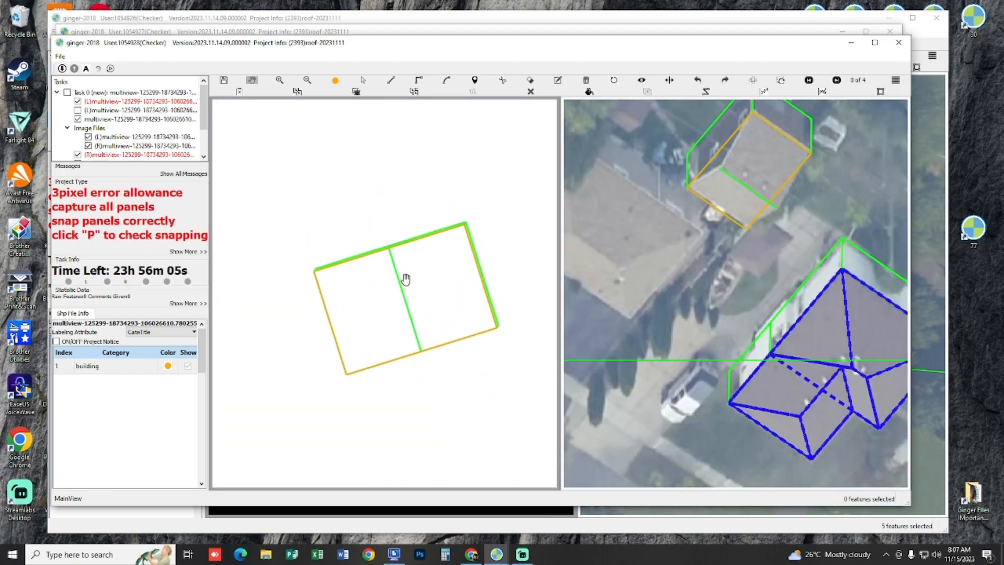
pyautogui.press('p')
pyautogui.scroll(-3, 424, 316)
pyautogui.scroll(4, 413, 346)
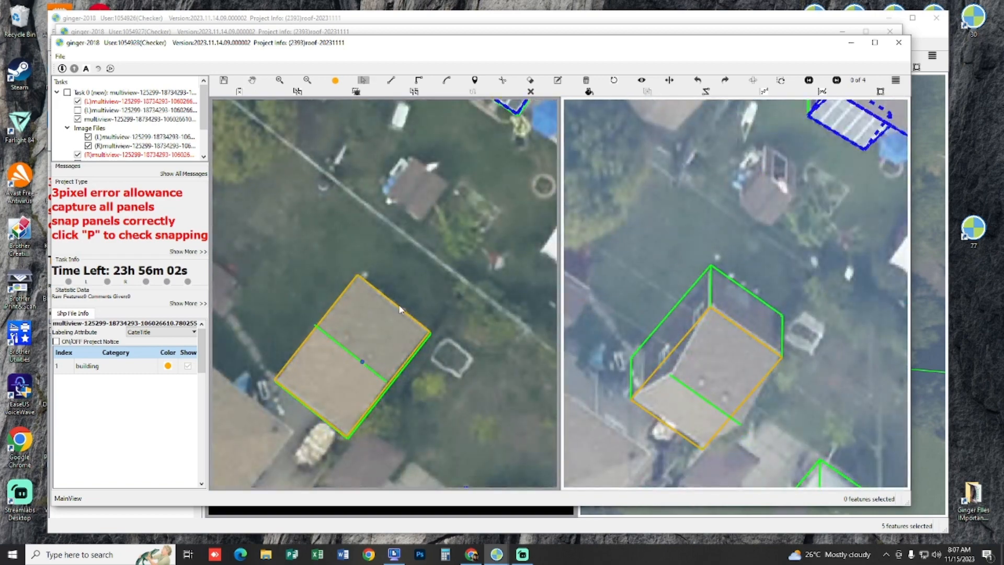
pyautogui.press('Delete')
pyautogui.scroll(1, 411, 284)
pyautogui.moveTo(411, 285); pyautogui.dragTo(425, 269)
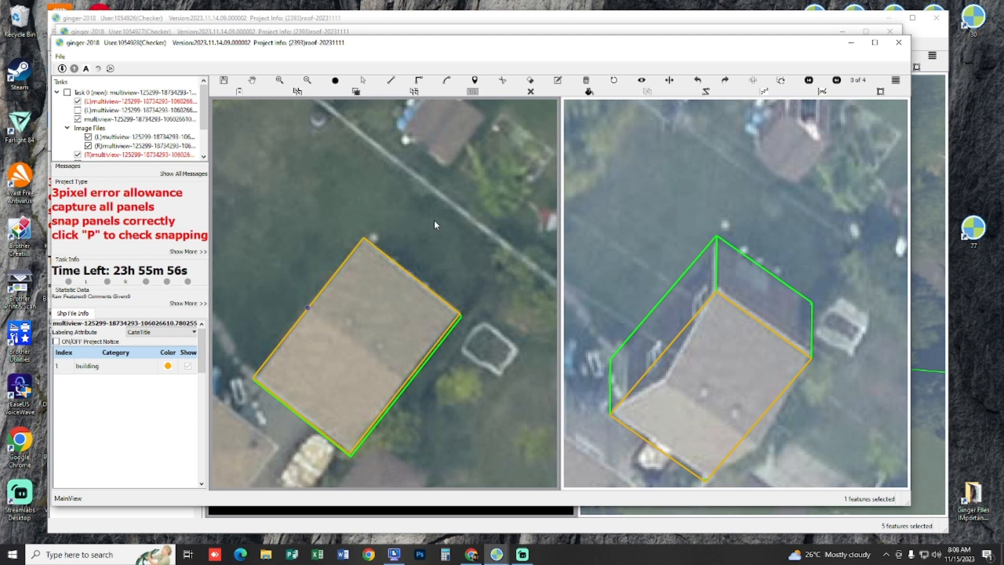
# Step: Copy the tan roof's north-east edge to its middle in (L) as a ridge line, and align it with the ridge in (R)
pyautogui.moveTo(435, 234); pyautogui.dragTo(435, 230)
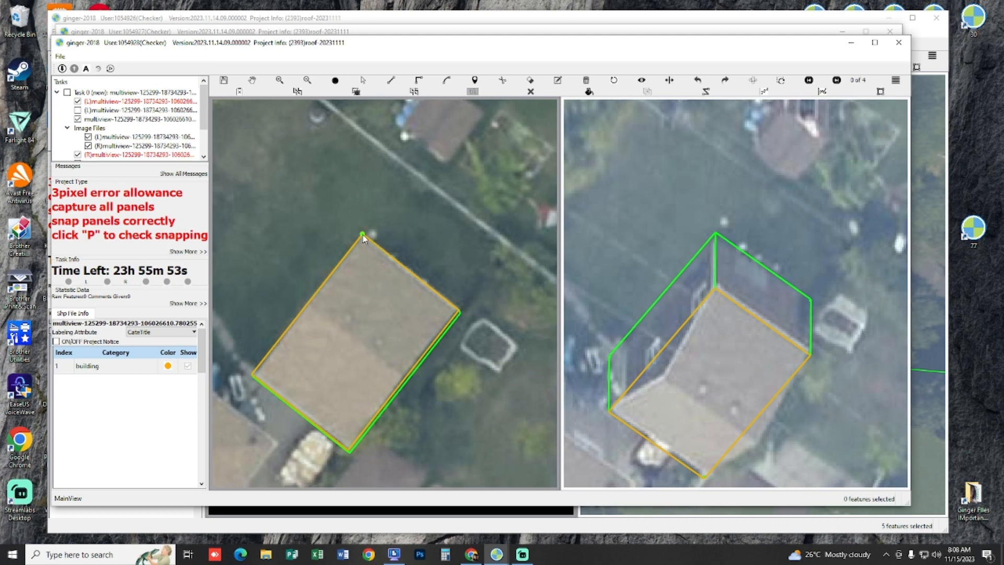
pyautogui.click(363, 235)
pyautogui.click(459, 312)
pyautogui.press('s')
pyautogui.moveTo(420, 282); pyautogui.dragTo(364, 347)
pyautogui.press('h')
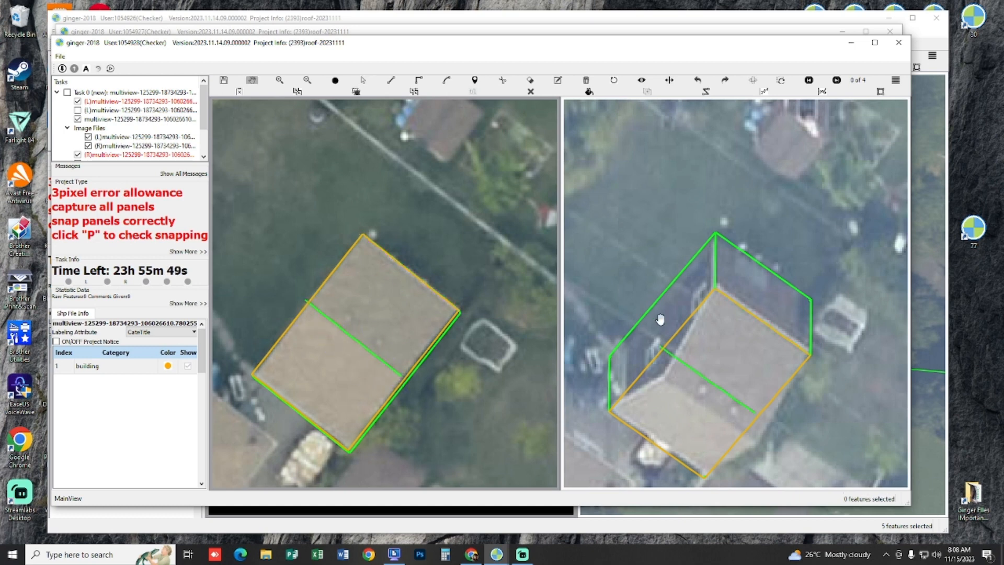
pyautogui.press('s')
pyautogui.moveTo(714, 356); pyautogui.dragTo(724, 373)
pyautogui.press('h')
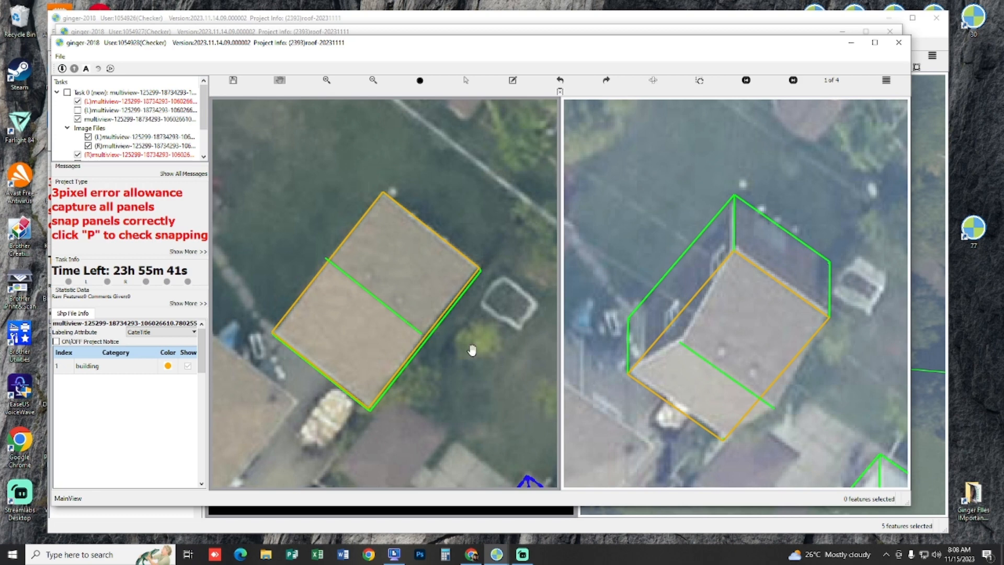
# Step: Try to trace the north-east roof panel from the ridge line and roof corners in (L), and undo it along with the ridge line
pyautogui.moveTo(404, 287); pyautogui.dragTo(426, 291)
pyautogui.press('l')
pyautogui.click(347, 262)
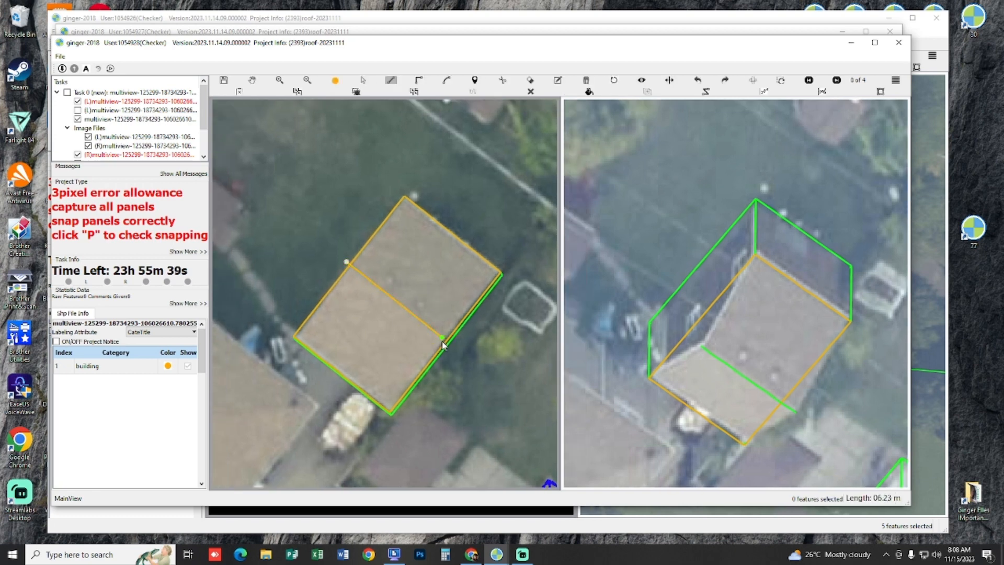
pyautogui.click(442, 341)
pyautogui.scroll(1, 464, 238)
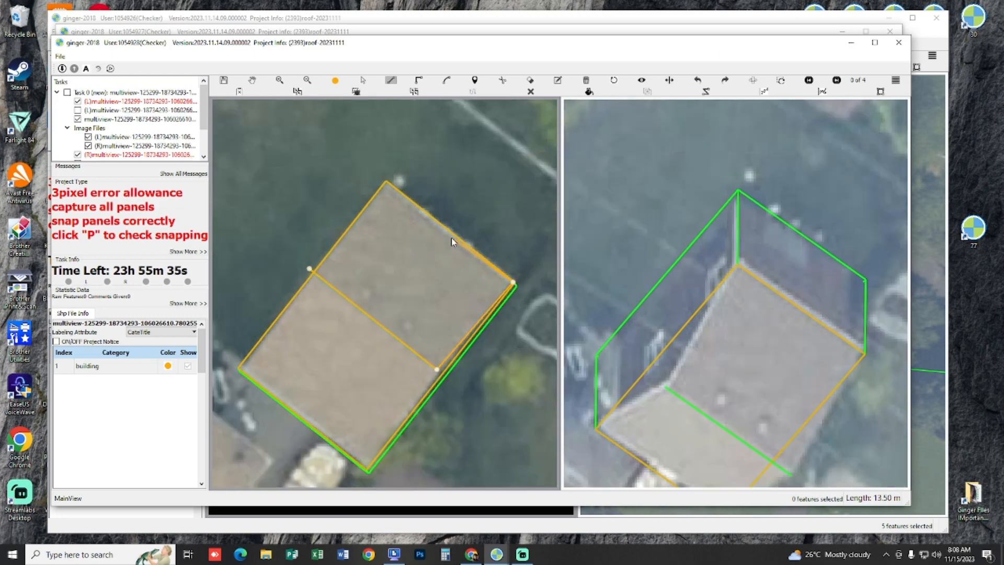
pyautogui.doubleClick(387, 183)
pyautogui.press('h')
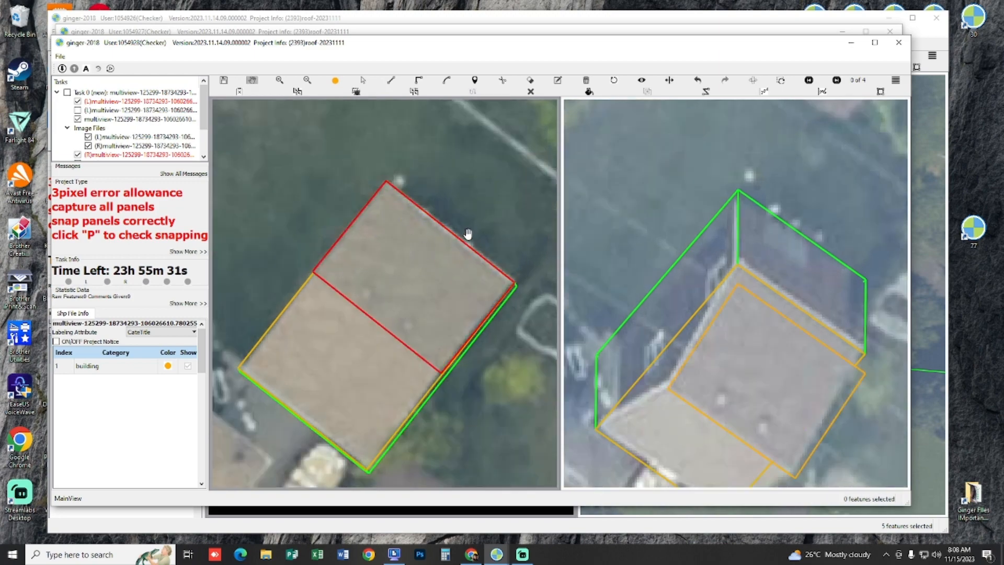
pyautogui.hotkey('ctrl', 'z')
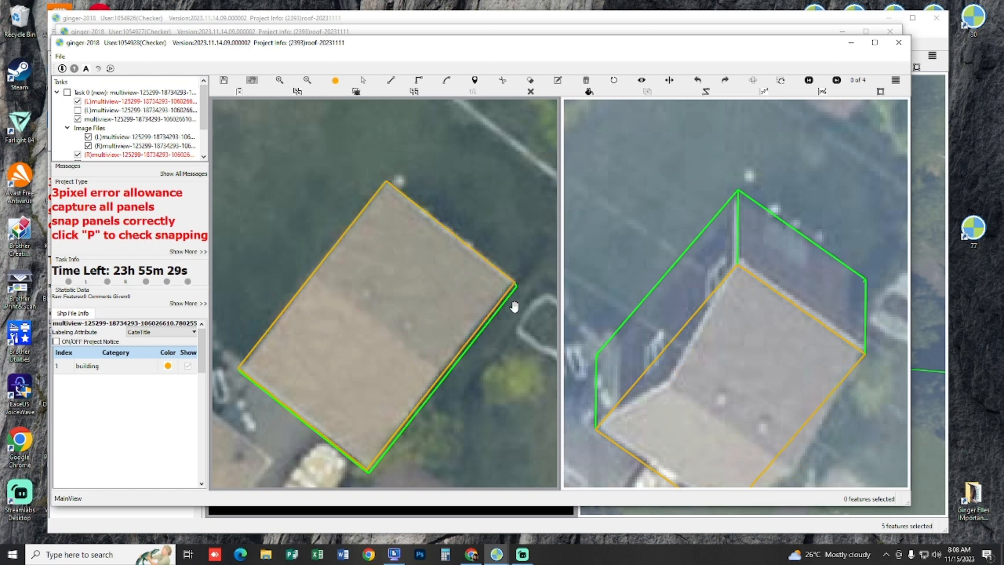
# Step: Add a ridge line about 6.1 m long across the tan roof's middle in (L), parallel to its north-east edge, and lower it onto the ridge in (R)
pyautogui.press('s')
pyautogui.press('h')
pyautogui.moveTo(411, 281); pyautogui.dragTo(395, 262)
pyautogui.press('p')
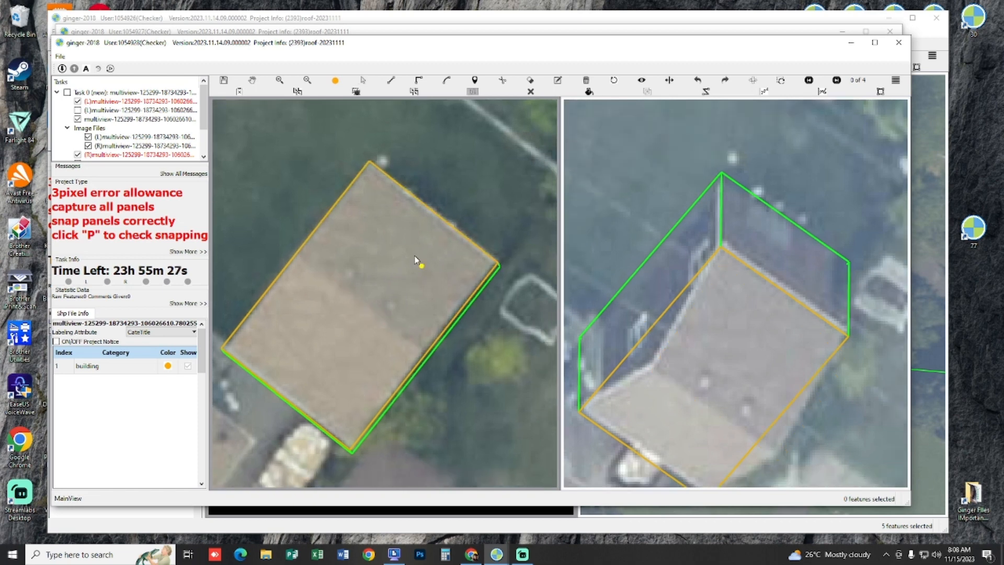
pyautogui.click(500, 267)
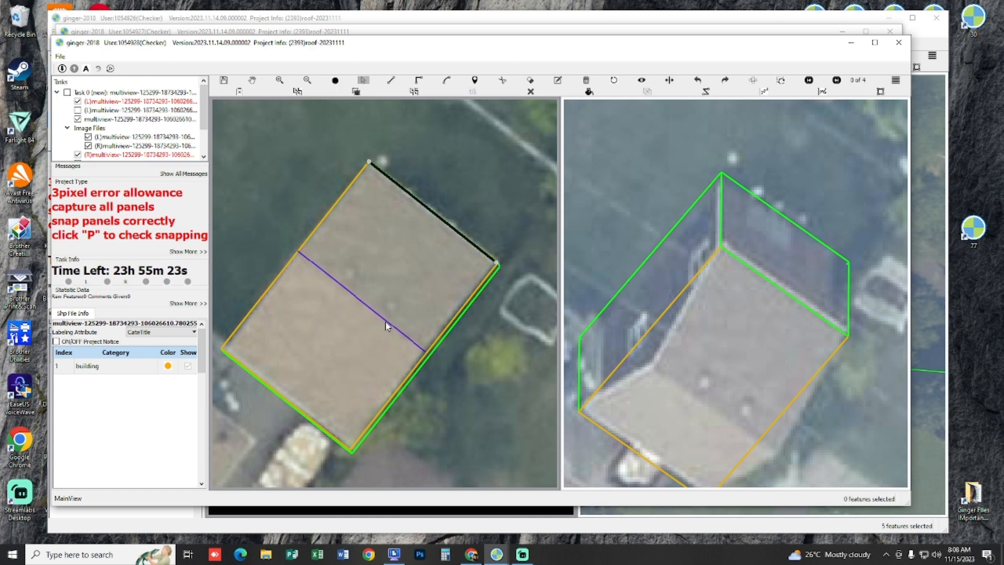
pyautogui.click(402, 320)
pyautogui.press('Escape')
pyautogui.moveTo(692, 354); pyautogui.dragTo(693, 396)
# Step: Show the tan building's roof outline, ridge line and footprint in the 3D view
pyautogui.moveTo(369, 248); pyautogui.dragTo(449, 275)
pyautogui.press('p')
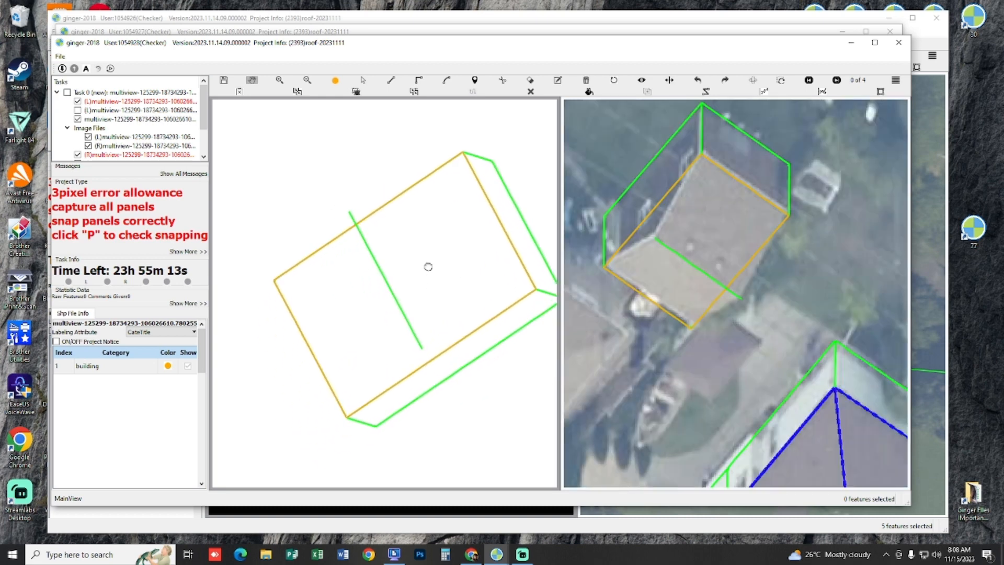
pyautogui.scroll(3, 393, 244)
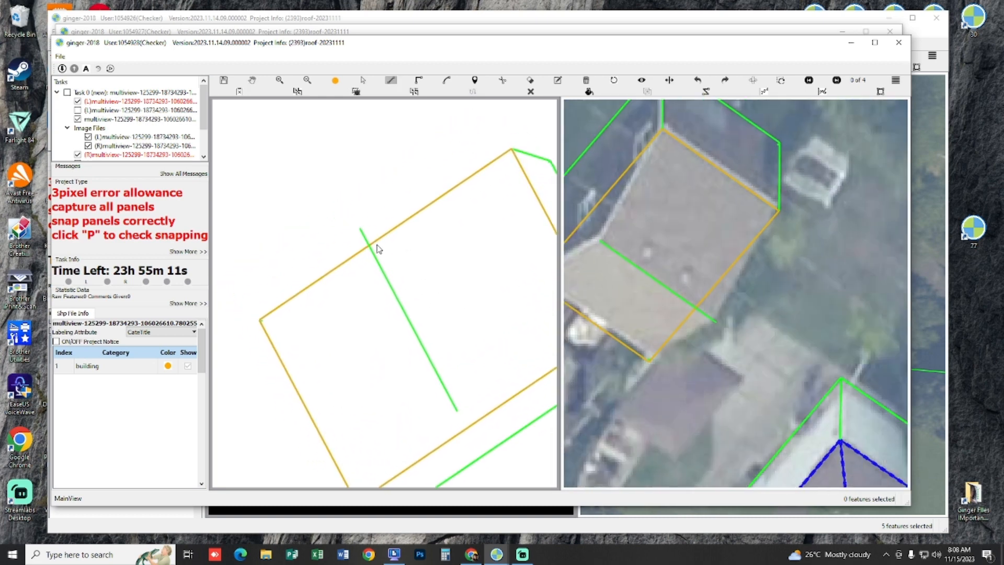
pyautogui.click(361, 230)
pyautogui.click(510, 151)
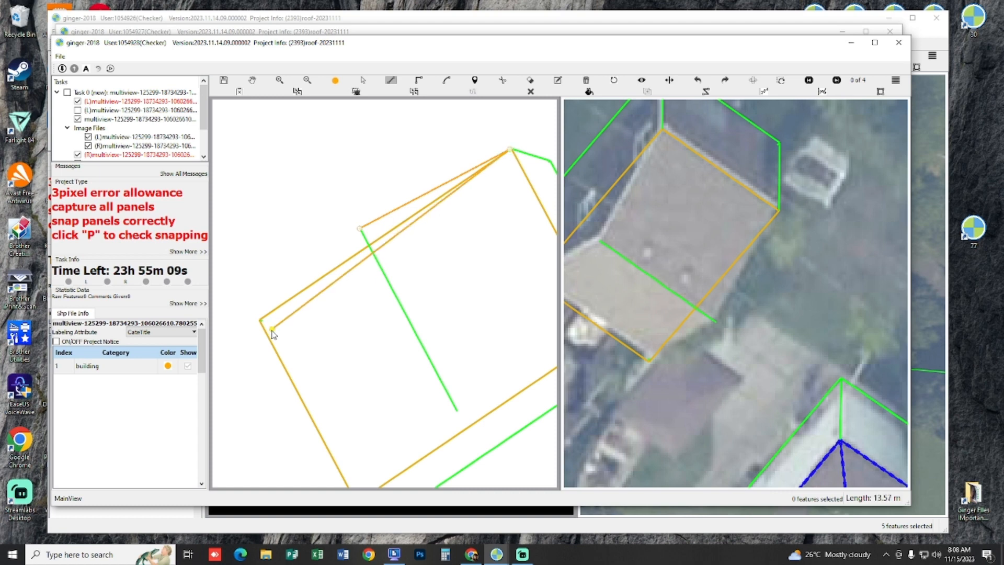
pyautogui.moveTo(441, 286); pyautogui.dragTo(369, 245)
pyautogui.press('Escape')
# Step: Trace the north-east roof panel in the 3D view, snapping it to both ridge ends and the two adjoining eave corners
pyautogui.click(288, 191)
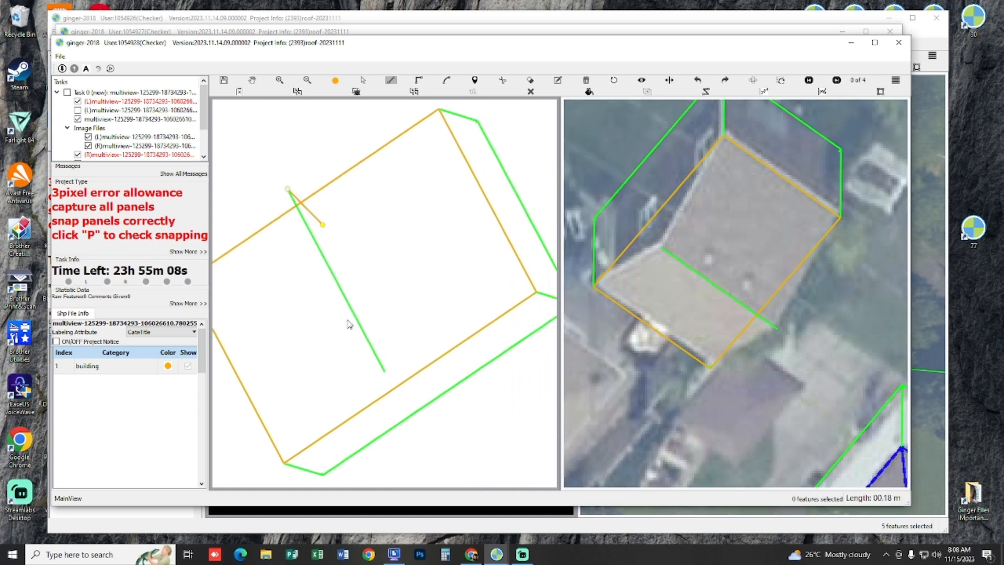
pyautogui.click(385, 372)
pyautogui.moveTo(454, 300); pyautogui.dragTo(374, 352)
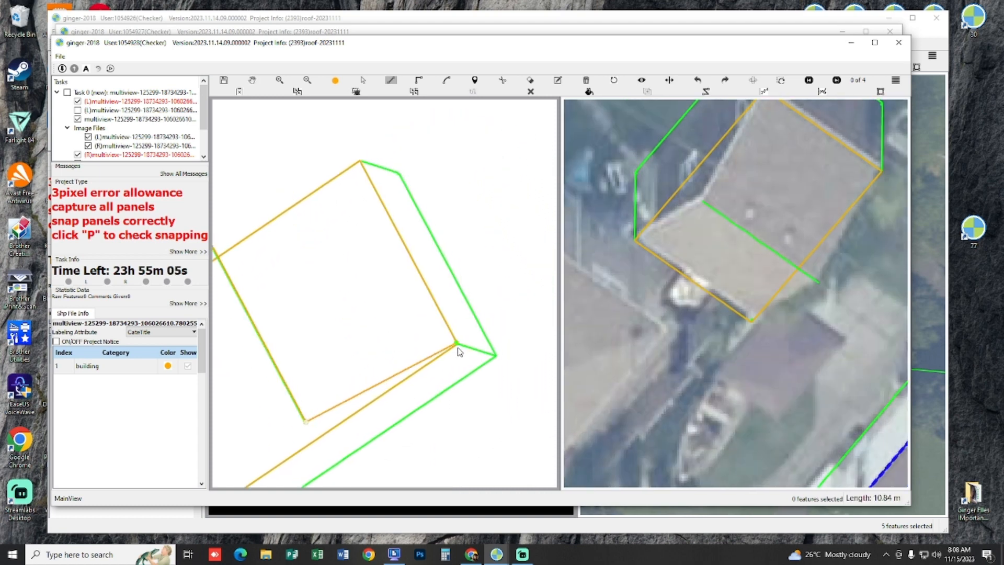
pyautogui.click(457, 345)
pyautogui.click(361, 164)
pyautogui.moveTo(338, 244); pyautogui.dragTo(480, 217)
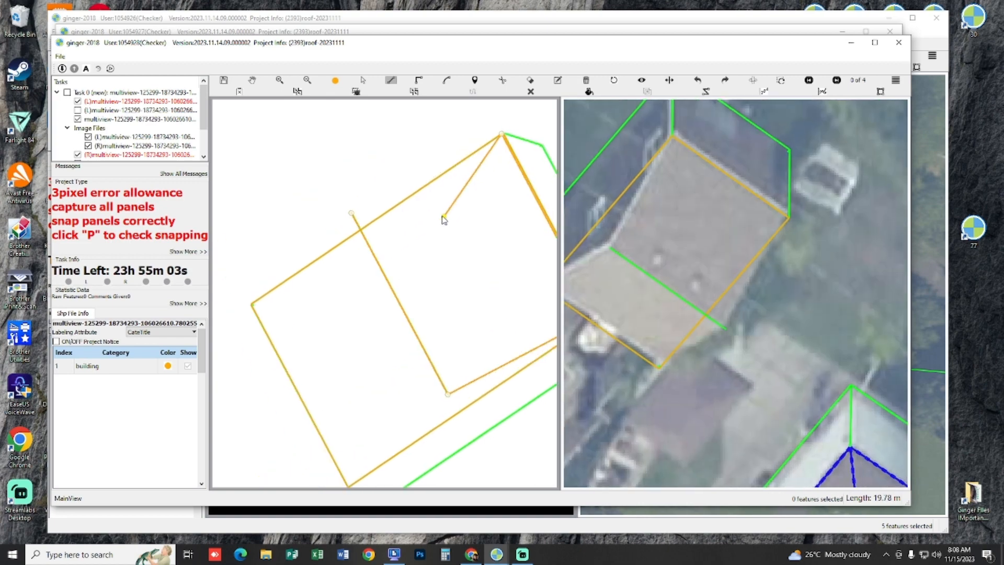
pyautogui.rightClick(437, 226)
pyautogui.moveTo(506, 148); pyautogui.dragTo(385, 161)
pyautogui.moveTo(407, 307); pyautogui.dragTo(437, 300)
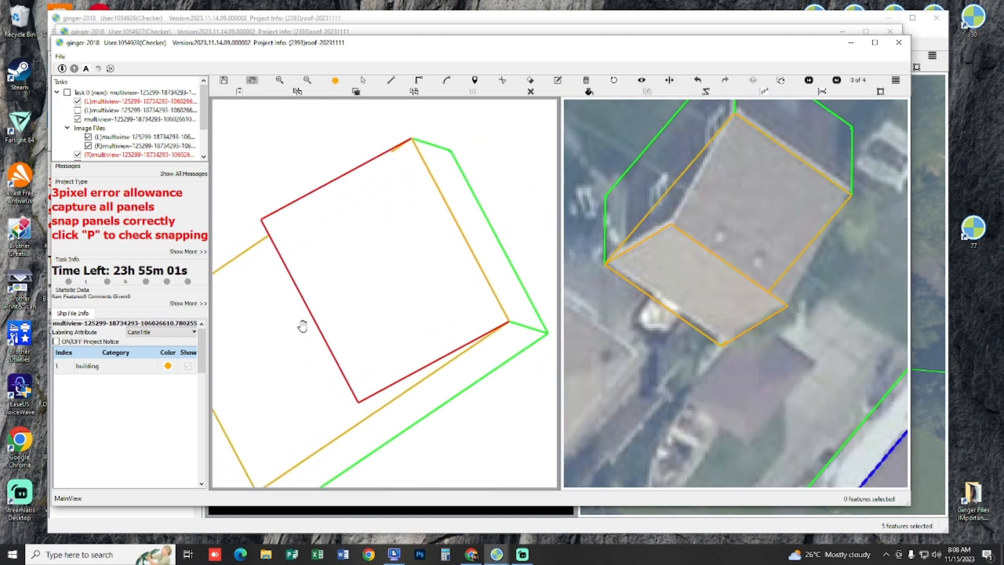
pyautogui.moveTo(377, 313); pyautogui.dragTo(482, 272)
# Step: Trace the first triangular gable end in the 3D view, snapping it to the ridge end and both adjacent eave corners
pyautogui.moveTo(365, 276); pyautogui.dragTo(308, 230)
pyautogui.press('l')
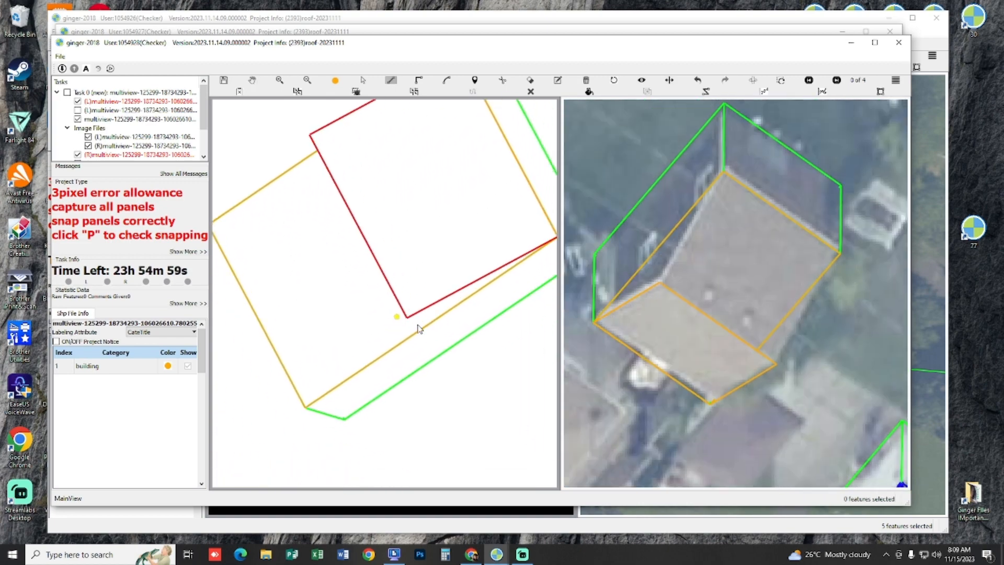
pyautogui.click(409, 322)
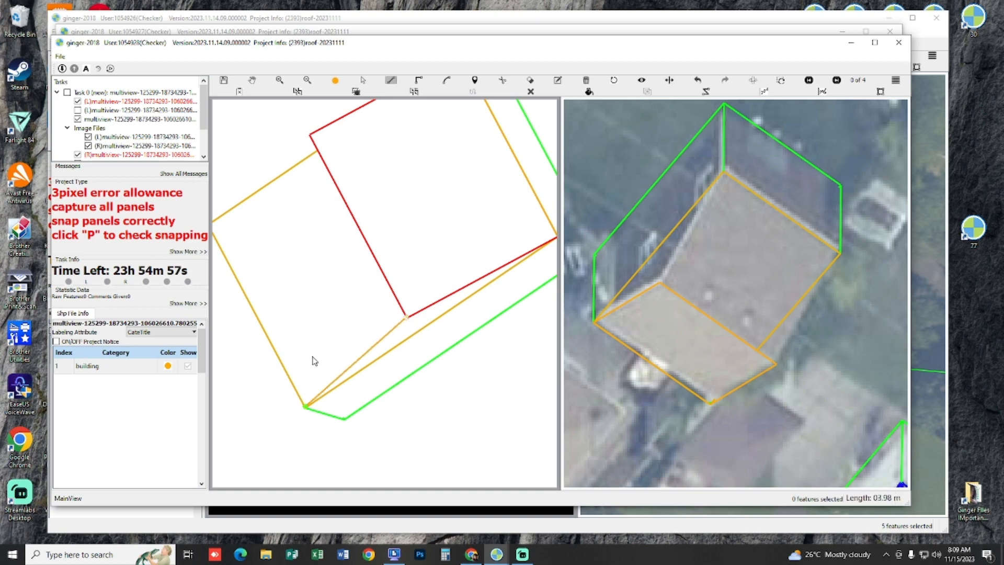
pyautogui.scroll(-1, 314, 361)
pyautogui.scroll(1, 419, 322)
pyautogui.click(443, 279)
pyautogui.rightClick(442, 279)
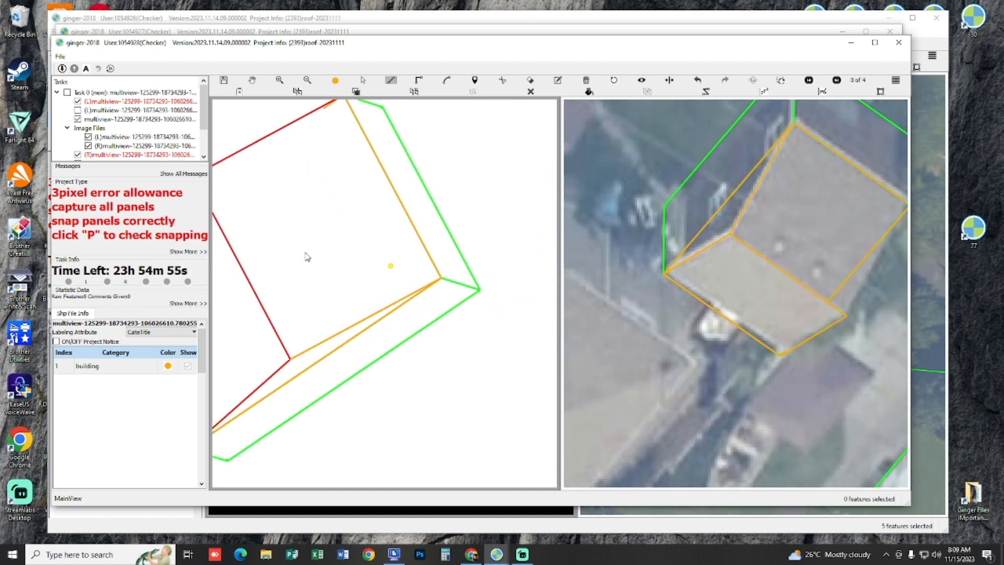
# Step: Trace the south-west roof panel in the 3D view, snapping it to both ridge ends and the remaining two eave corners
pyautogui.press('h')
pyautogui.moveTo(292, 382); pyautogui.dragTo(317, 360)
pyautogui.moveTo(260, 249); pyautogui.dragTo(392, 278)
pyautogui.press('l')
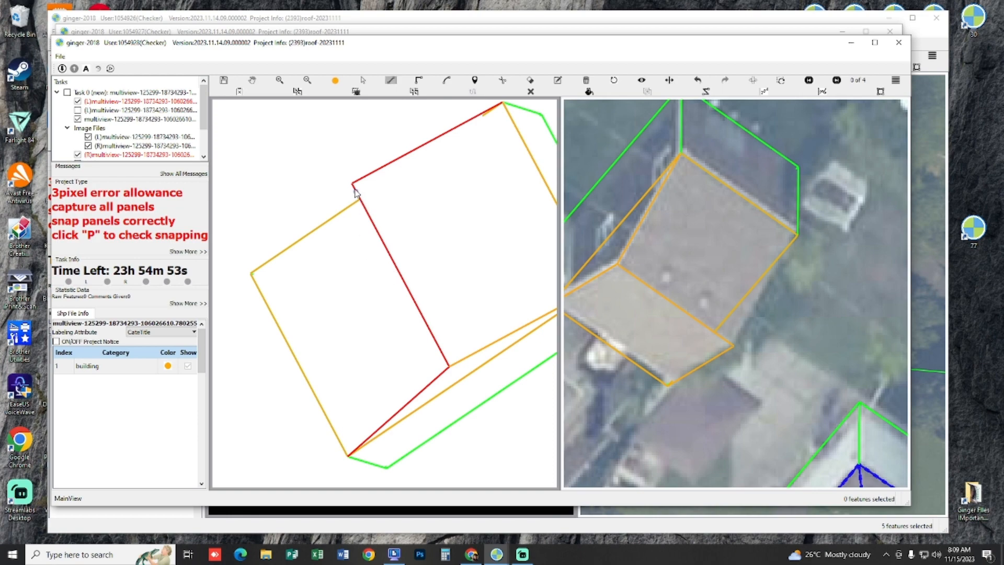
pyautogui.click(353, 185)
pyautogui.click(252, 273)
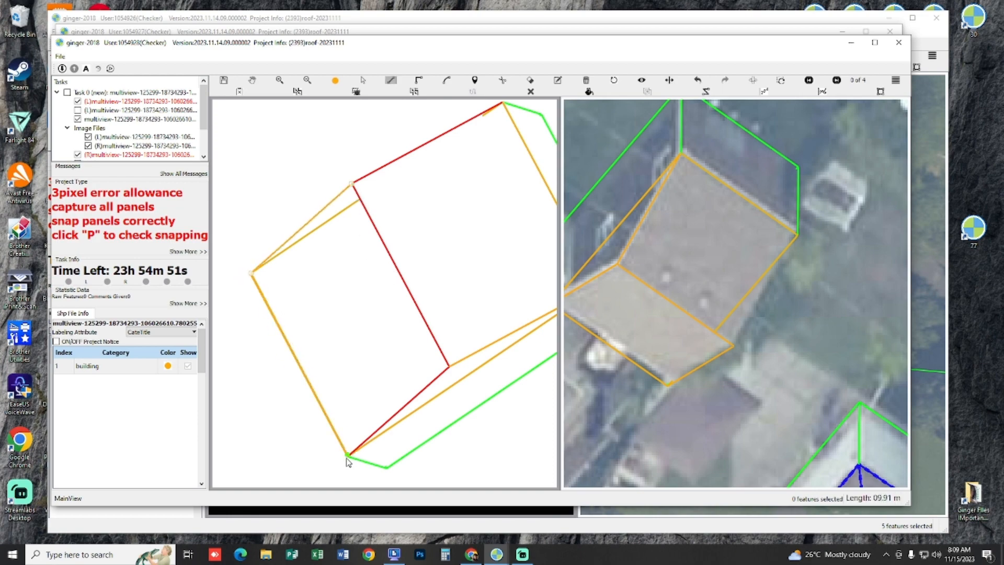
pyautogui.click(348, 457)
pyautogui.click(452, 369)
pyautogui.rightClick(451, 371)
# Step: Close the opposite gable end in the 3D view with a triangle snapped to its two eave corners and the ridge end
pyautogui.press('h')
pyautogui.scroll(-3, 443, 385)
pyautogui.moveTo(446, 362); pyautogui.dragTo(466, 285)
pyautogui.scroll(2, 410, 352)
pyautogui.scroll(1, 392, 360)
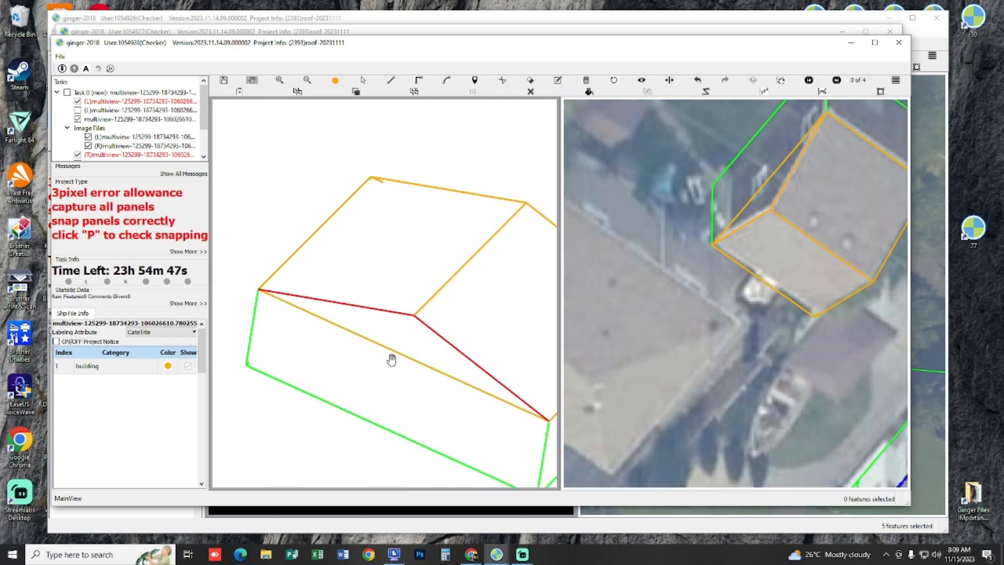
pyautogui.scroll(-2, 392, 359)
pyautogui.press('l')
pyautogui.click(284, 304)
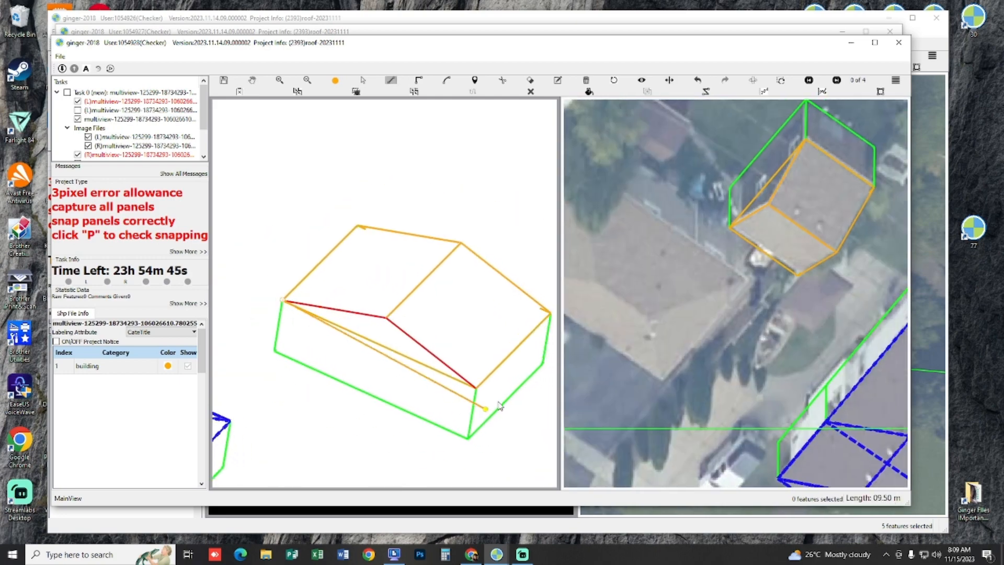
pyautogui.click(476, 391)
pyautogui.click(389, 321)
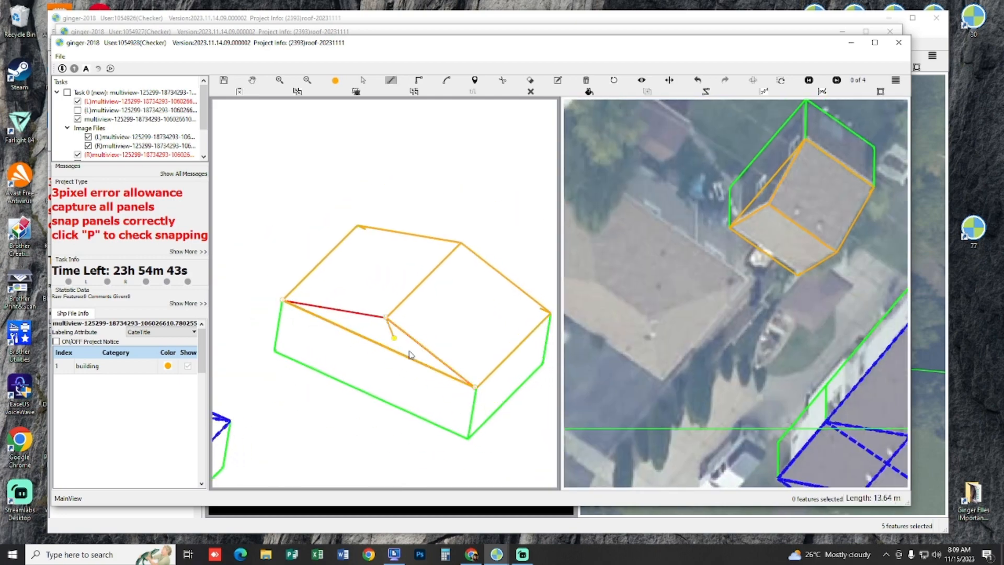
pyautogui.rightClick(408, 354)
# Step: Leave the 3D view and hide the captured (L) and (R) layers to show the next stereo images of the tan building
pyautogui.press('h')
pyautogui.scroll(-2, 424, 312)
pyautogui.moveTo(423, 311); pyautogui.dragTo(426, 323)
pyautogui.press('p')
pyautogui.scroll(-3, 407, 337)
pyautogui.scroll(5, 402, 330)
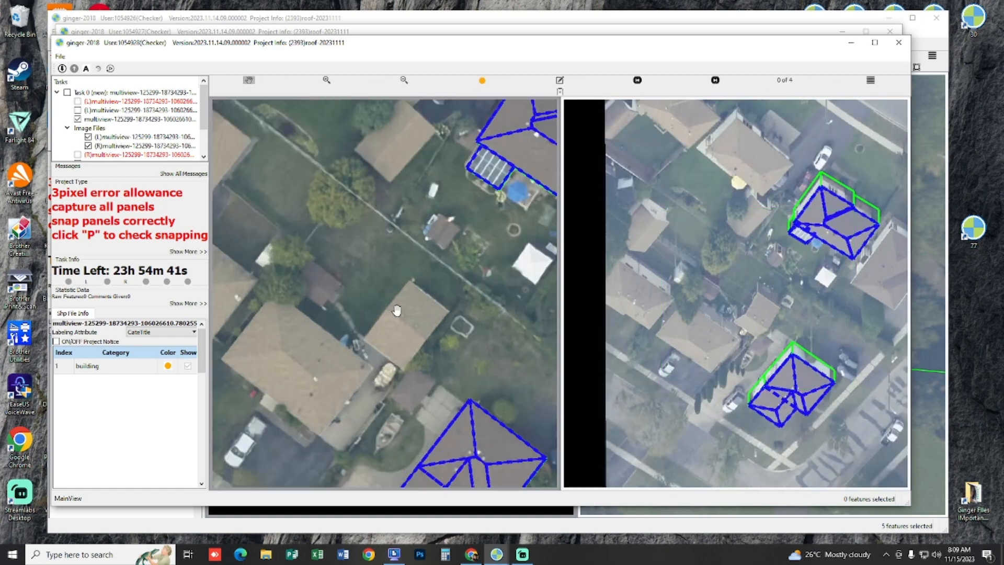
# Step: Select the tan building's captured features and check its roof outline and panels in both stereo images
pyautogui.press('s')
pyautogui.moveTo(364, 266); pyautogui.dragTo(489, 420)
pyautogui.press('h')
pyautogui.scroll(-2, 491, 420)
pyautogui.moveTo(512, 371); pyautogui.dragTo(496, 366)
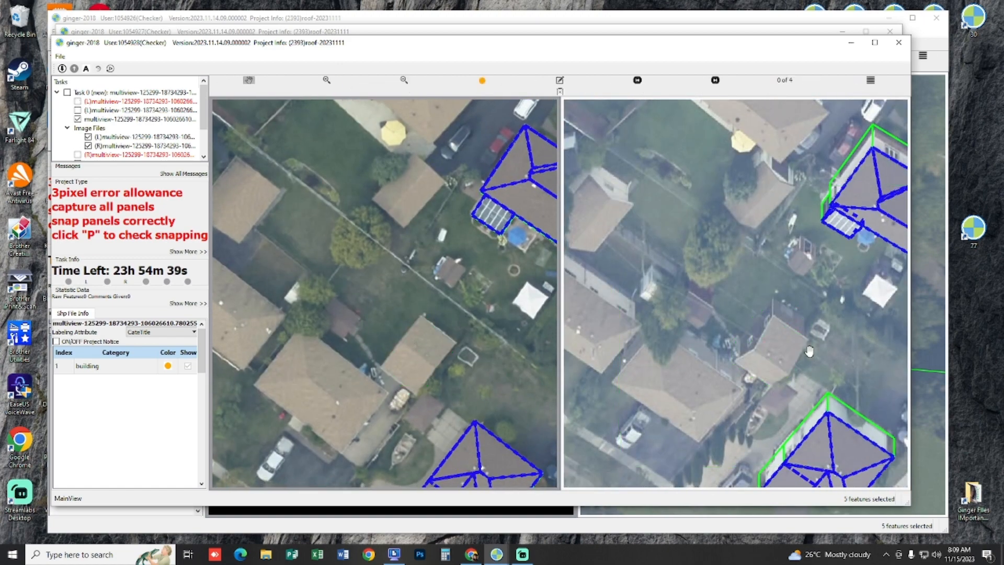
pyautogui.scroll(3, 771, 355)
pyautogui.moveTo(325, 231); pyautogui.dragTo(312, 223)
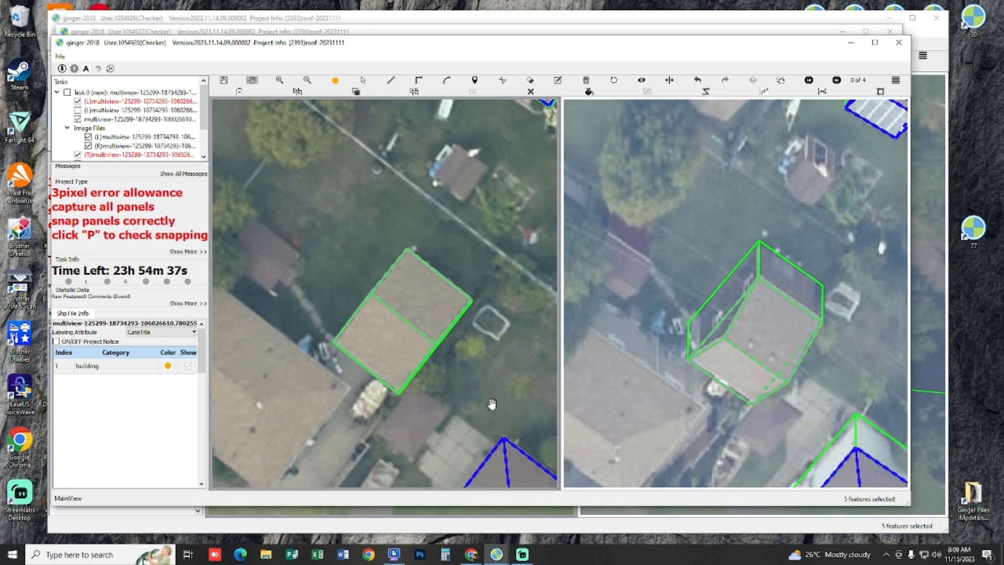
# Step: Save and submit the tan building's roof task, and switch to the task window with the uncaptured grey house
pyautogui.hotkey('ctrl', 's')
pyautogui.press('Return')
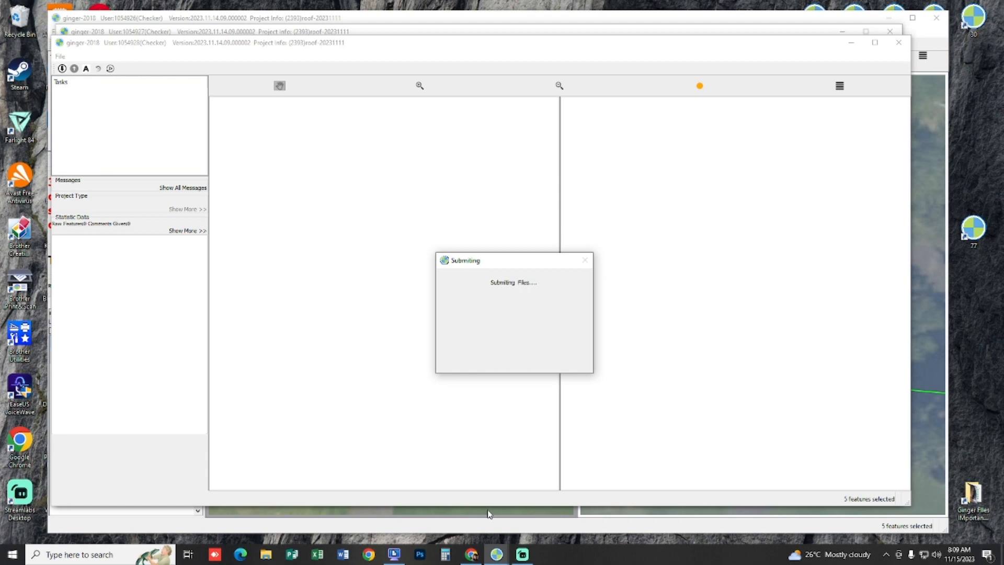
pyautogui.click(499, 556)
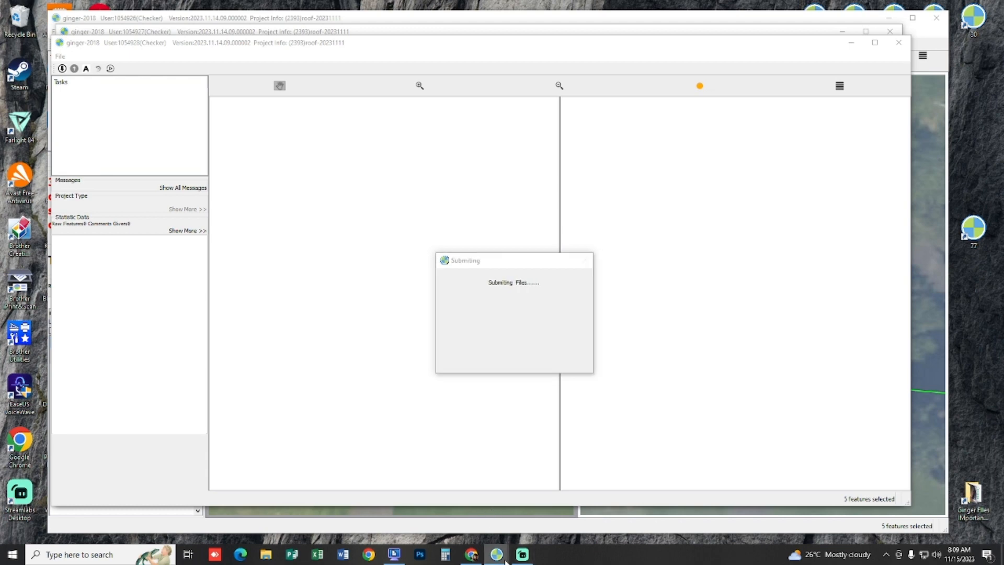
pyautogui.click(544, 508)
# Step: Examine the grey-roofed house beside the swimming pool in the stereo views to identify its roof parts
pyautogui.moveTo(374, 231); pyautogui.dragTo(389, 270)
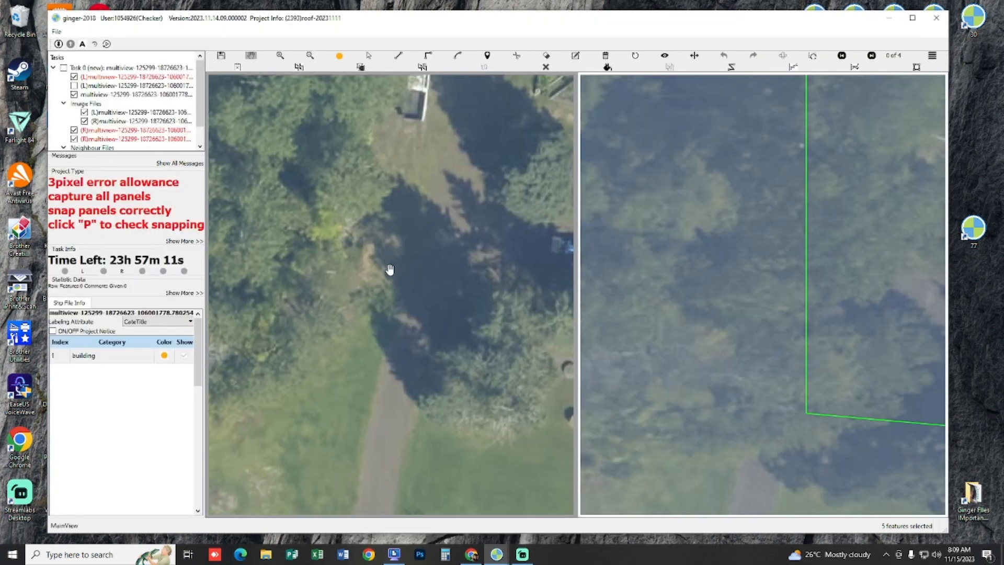
pyautogui.scroll(-3, 363, 264)
pyautogui.scroll(5, 392, 225)
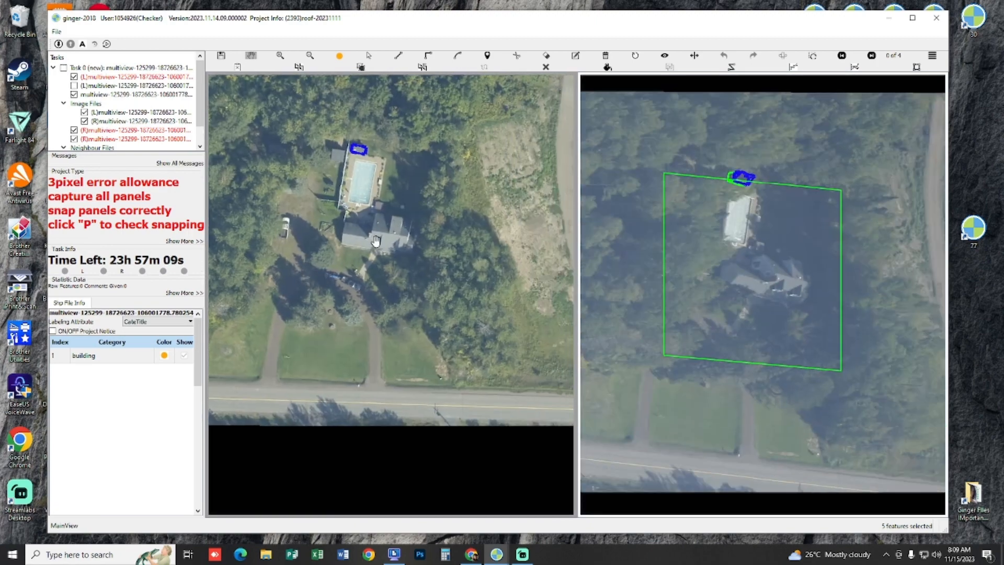
pyautogui.scroll(4, 393, 225)
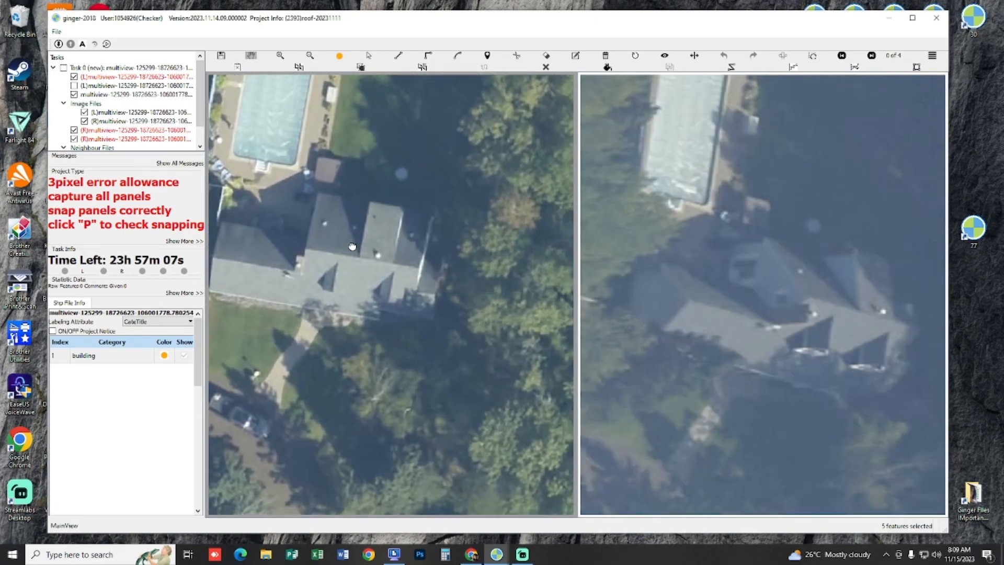
pyautogui.click(74, 86)
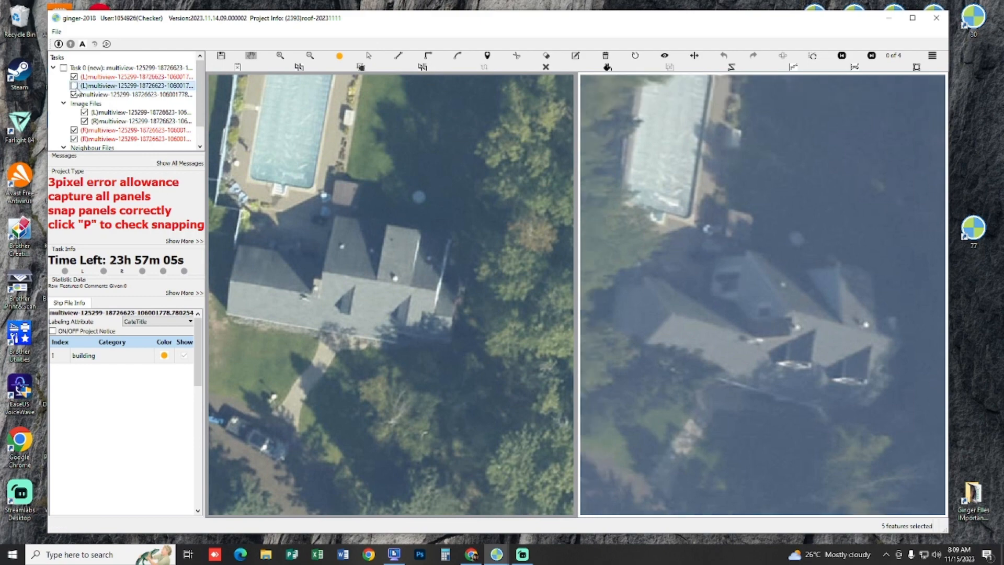
pyautogui.click(74, 86)
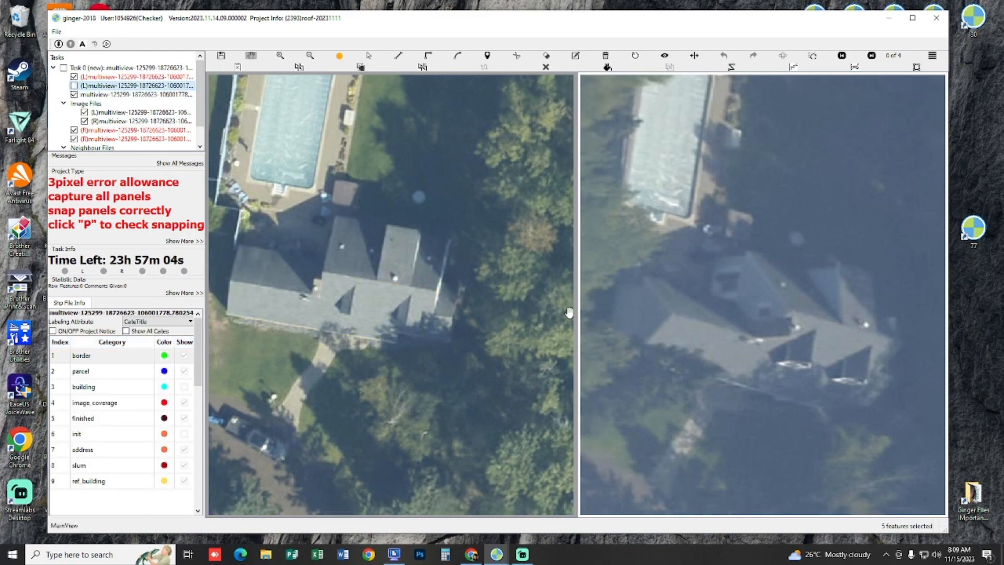
pyautogui.press('Right')
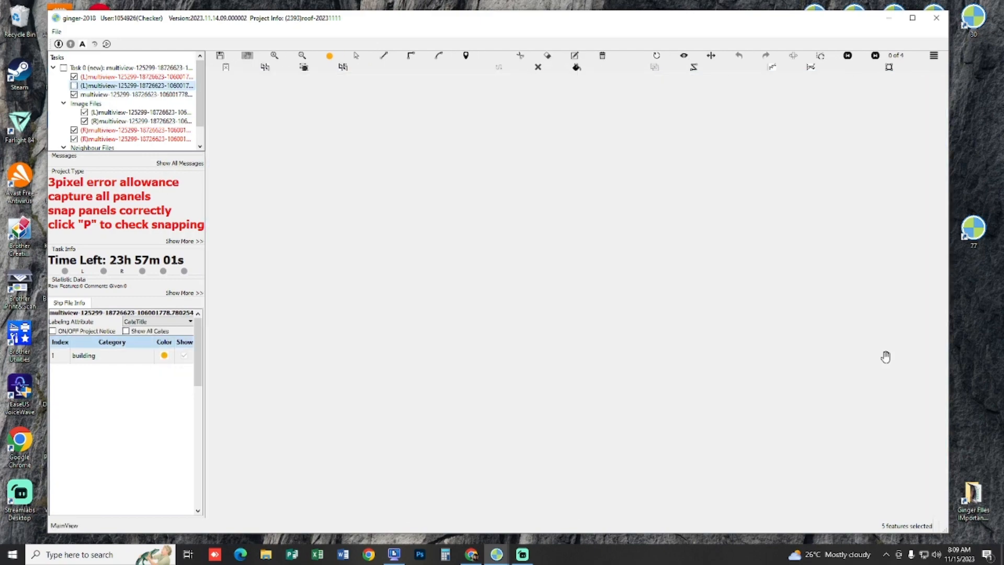
pyautogui.scroll(1, 802, 281)
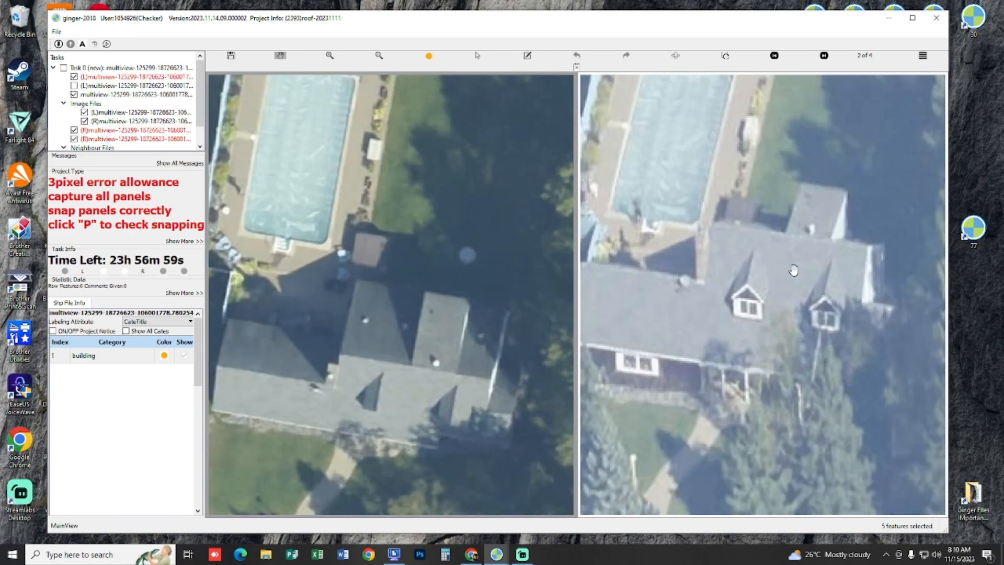
pyautogui.moveTo(247, 311); pyautogui.dragTo(295, 275)
pyautogui.moveTo(430, 286); pyautogui.dragTo(390, 276)
pyautogui.scroll(1, 365, 274)
pyautogui.scroll(-1, 390, 275)
pyautogui.scroll(1, 383, 333)
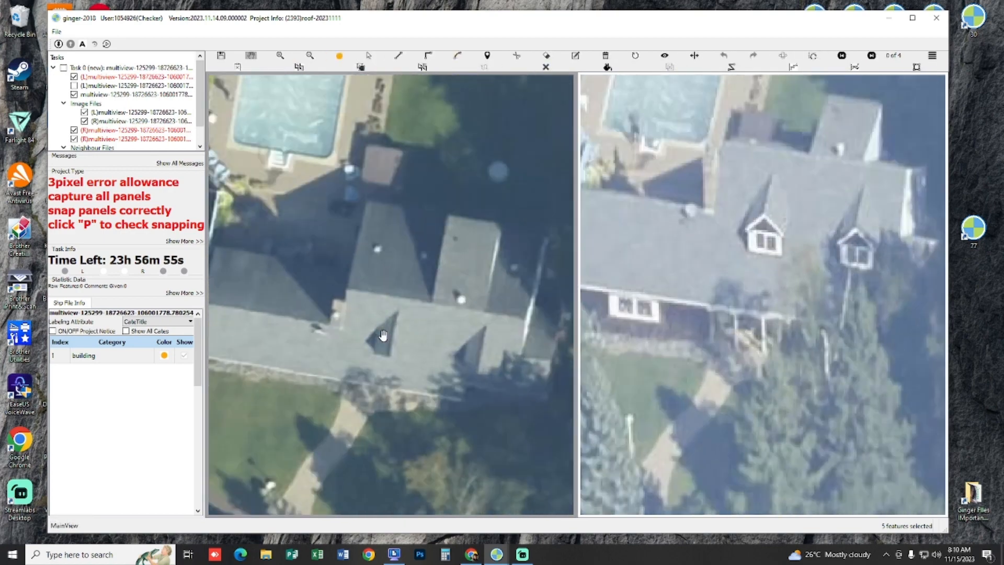
pyautogui.moveTo(382, 334); pyautogui.dragTo(389, 342)
pyautogui.click(372, 220)
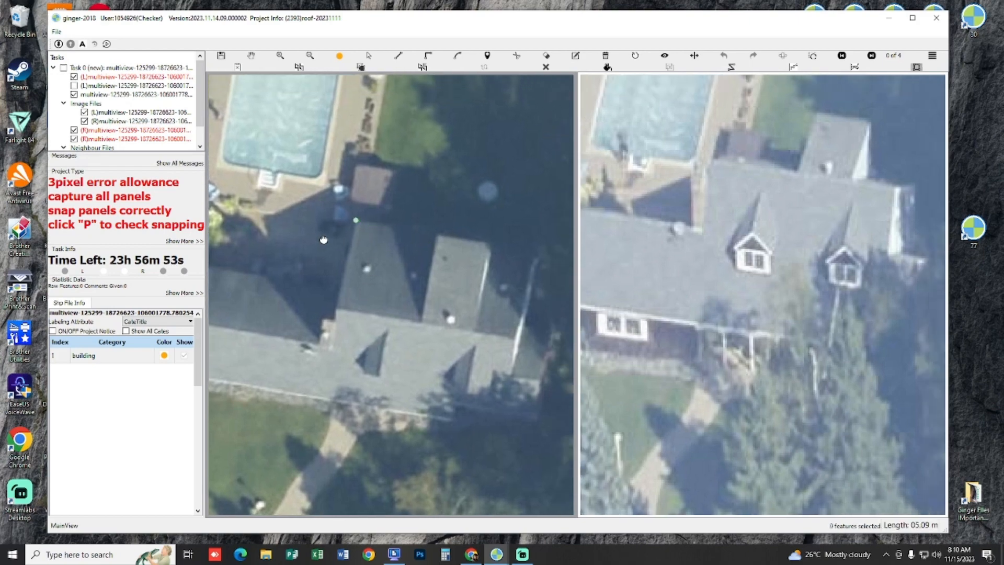
pyautogui.moveTo(320, 230); pyautogui.dragTo(372, 246)
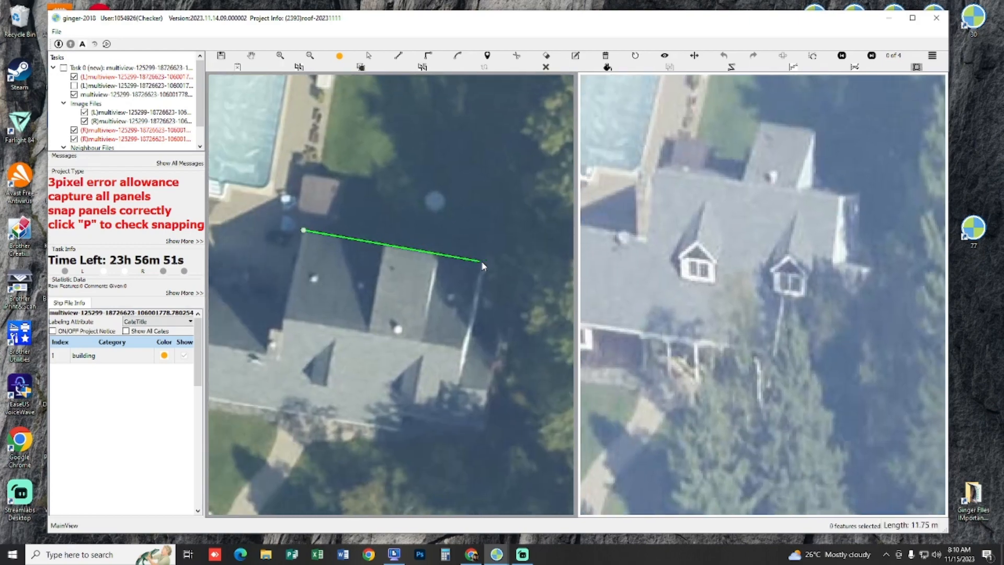
pyautogui.moveTo(443, 285); pyautogui.dragTo(465, 298)
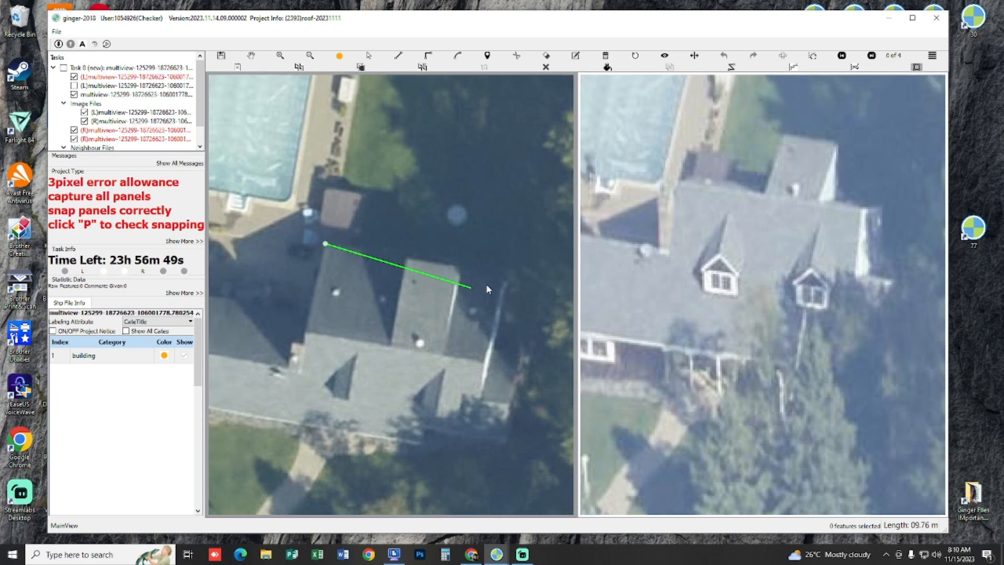
pyautogui.press('Escape')
pyautogui.moveTo(337, 186); pyautogui.dragTo(345, 186)
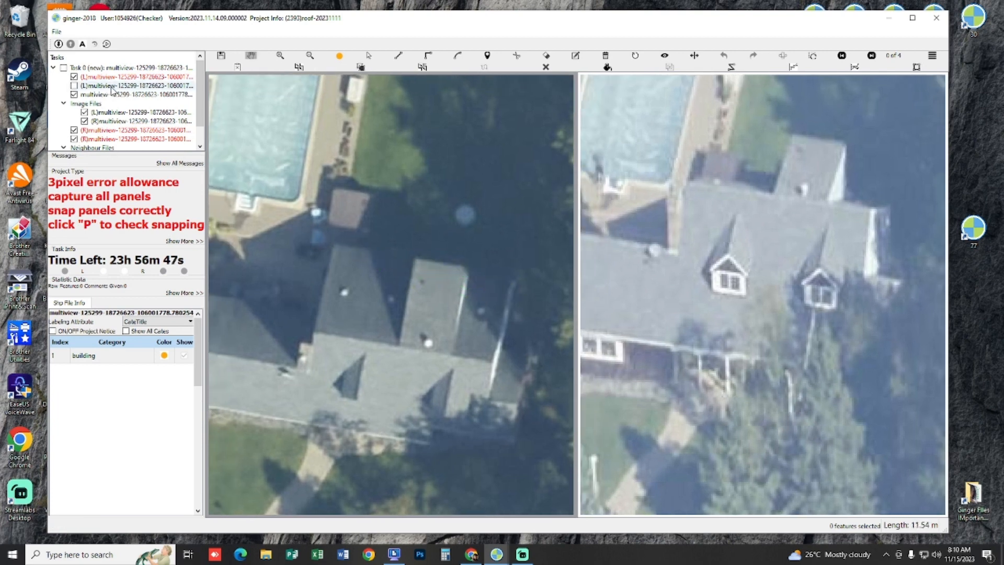
# Step: Make the building category of the red (L) layer active for drawing the grey house
pyautogui.click(111, 87)
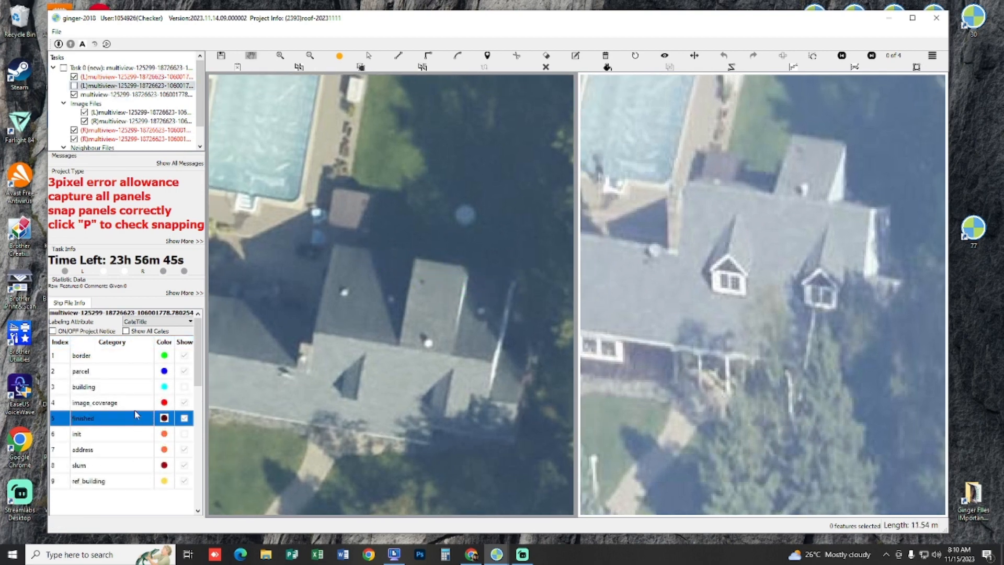
pyautogui.click(134, 390)
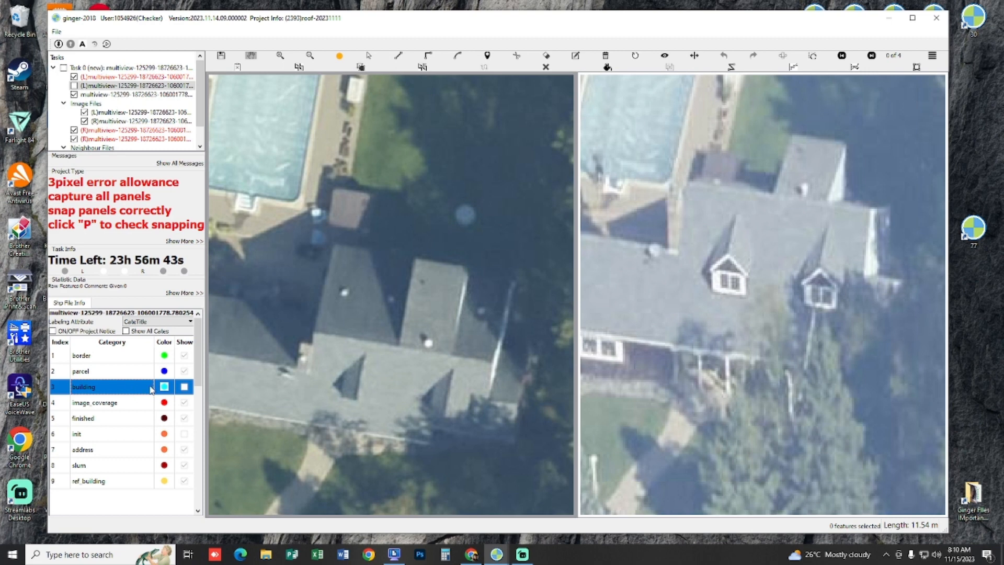
pyautogui.click(119, 76)
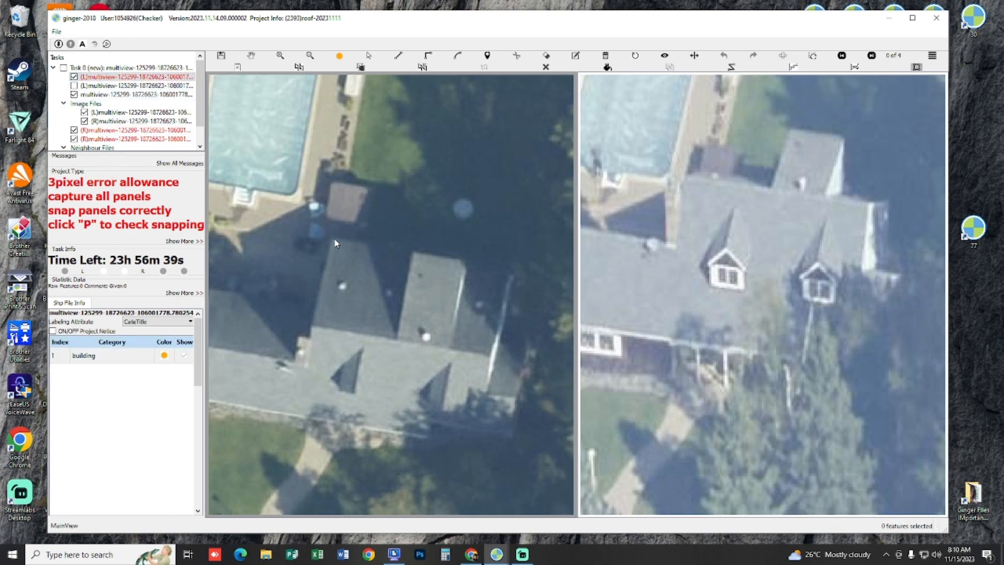
pyautogui.click(99, 87)
pyautogui.click(118, 450)
pyautogui.click(129, 402)
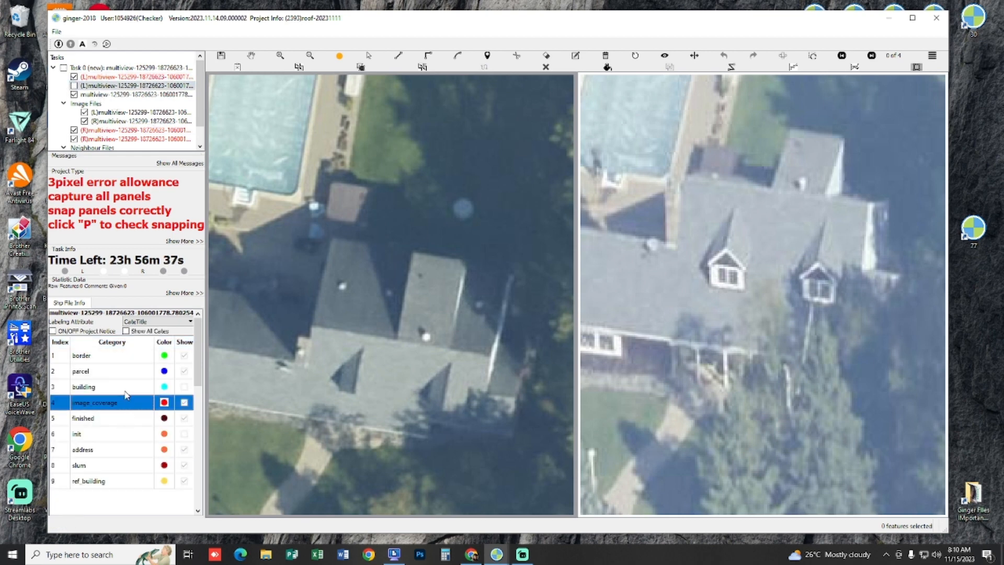
pyautogui.click(117, 449)
pyautogui.click(131, 388)
pyautogui.click(112, 77)
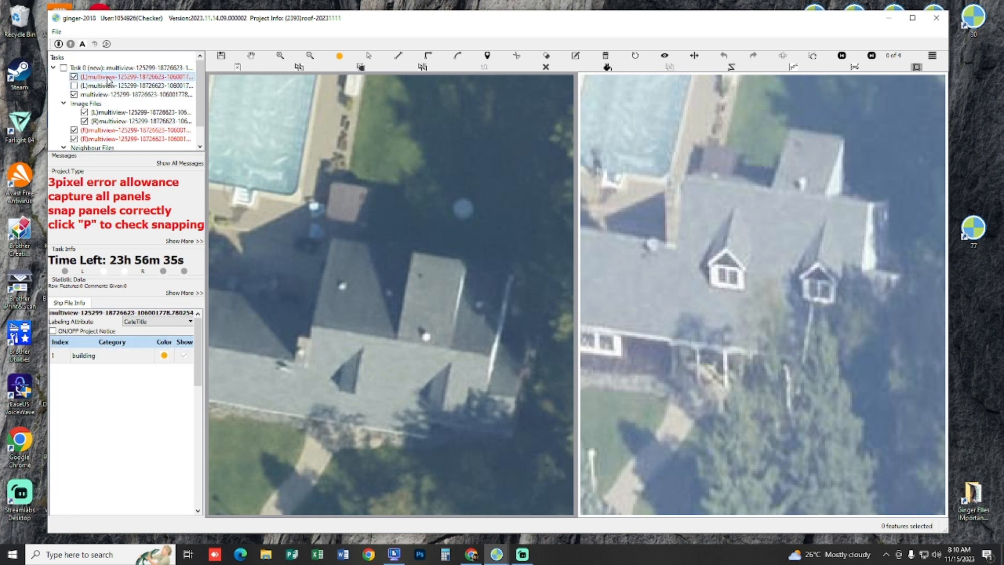
pyautogui.click(110, 357)
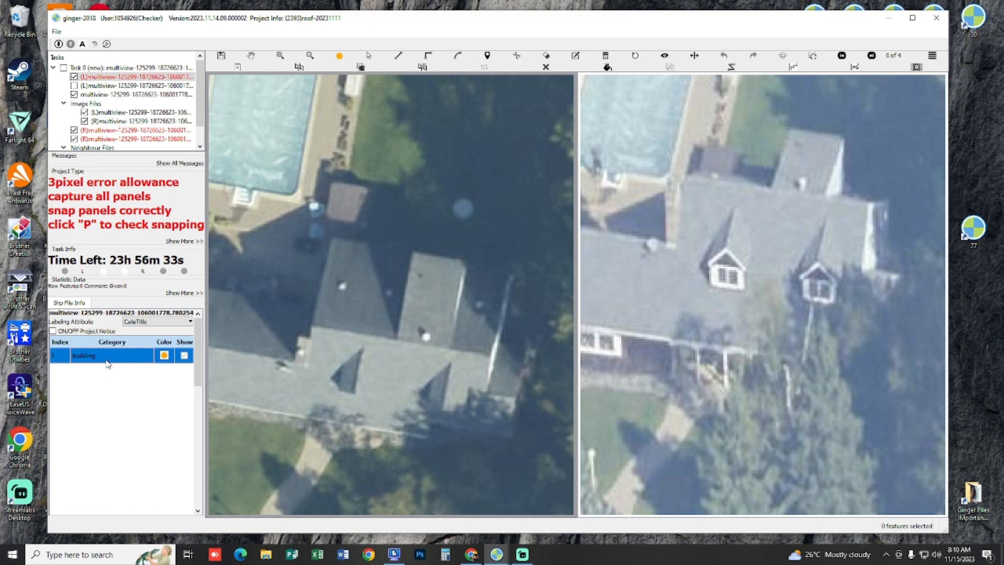
pyautogui.click(333, 239)
pyautogui.press('Escape')
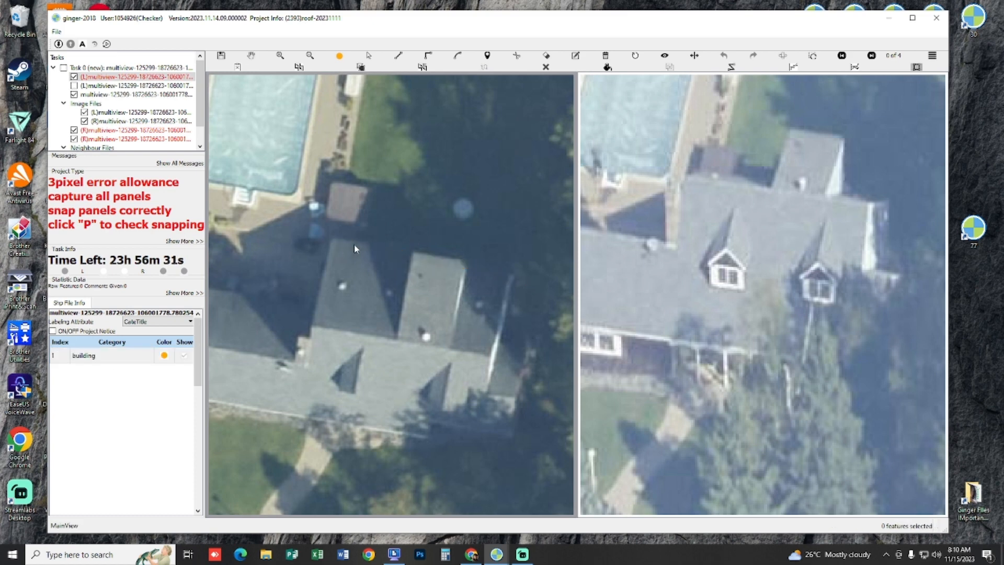
pyautogui.click(333, 239)
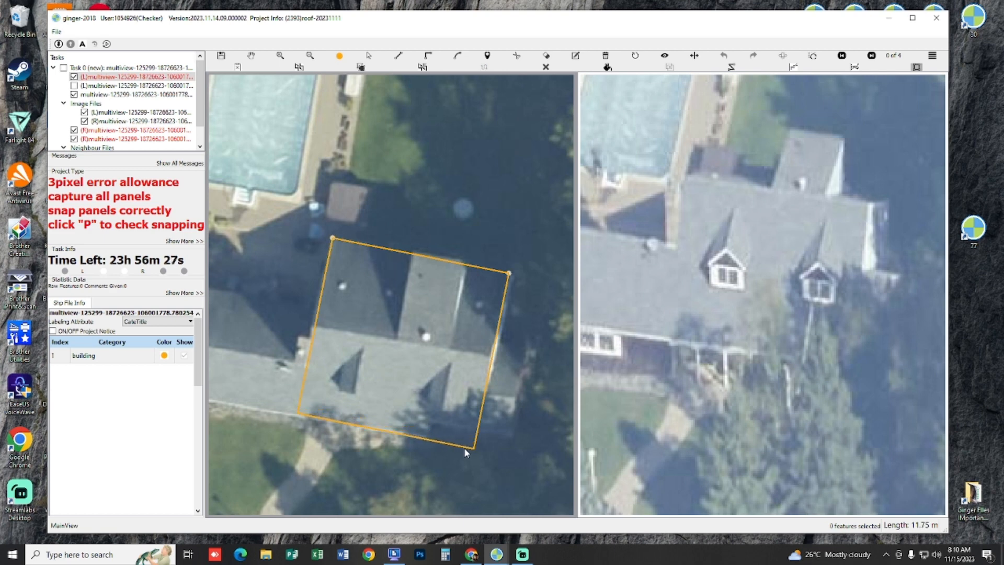
pyautogui.press('Escape')
# Step: Draw a rectangular building outline about 12.0 by 11.9 m around the grey house's main roof in the left image
pyautogui.click(334, 237)
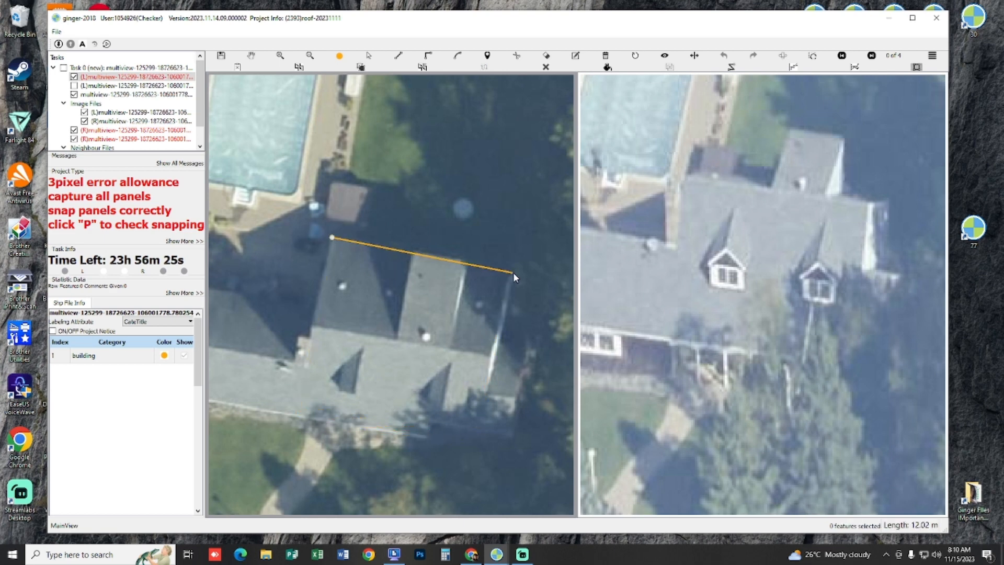
pyautogui.click(513, 272)
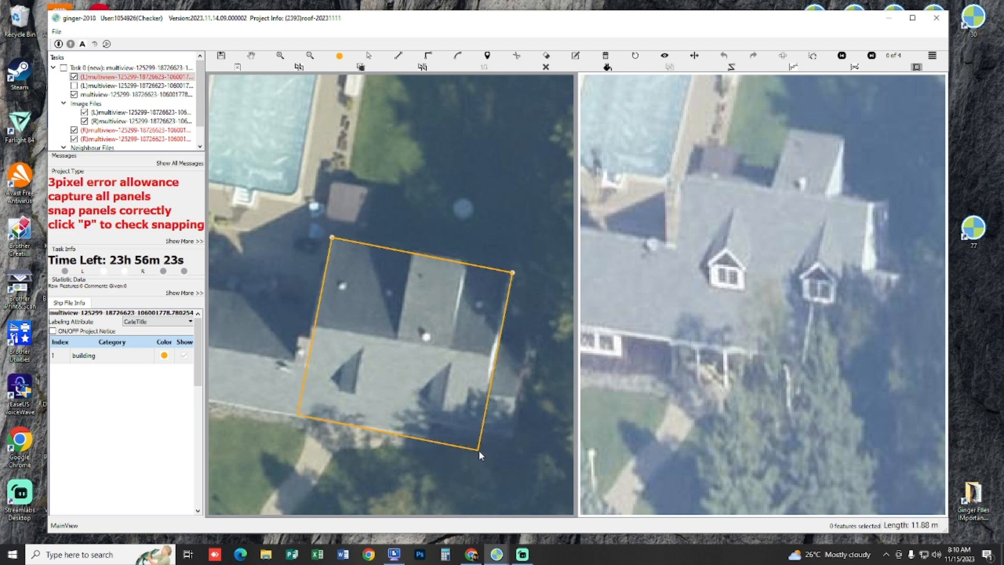
pyautogui.click(479, 450)
# Step: Shift the main roof outline in the right image of view 2 of 4 to match the ridge and side edges
pyautogui.click(769, 354)
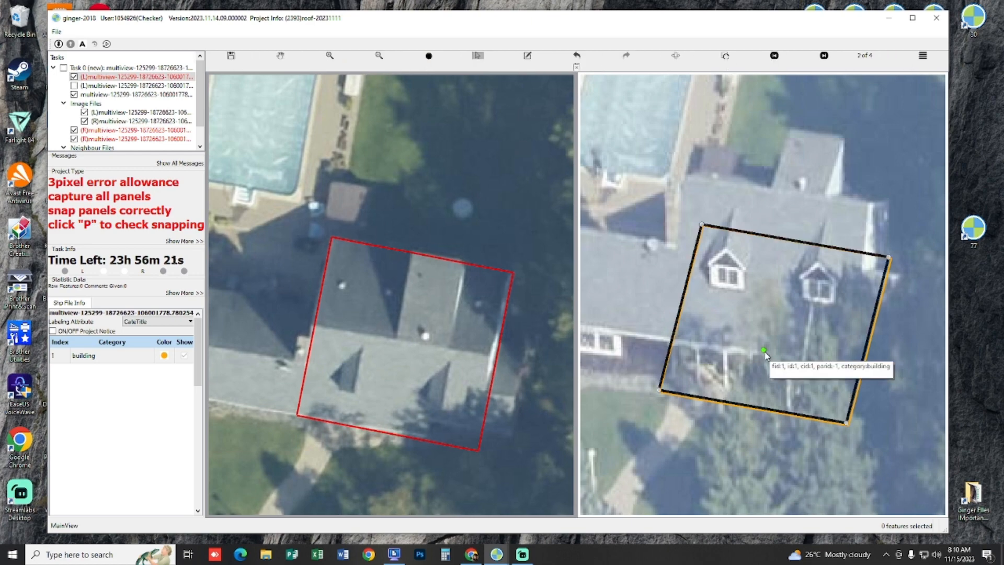
pyautogui.moveTo(769, 354); pyautogui.dragTo(724, 305)
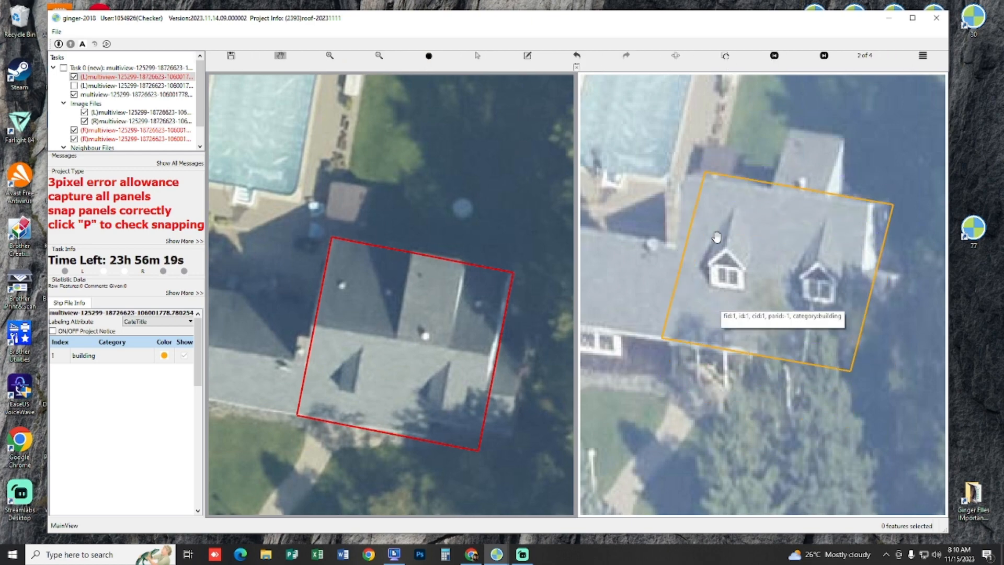
pyautogui.moveTo(398, 323); pyautogui.dragTo(469, 320)
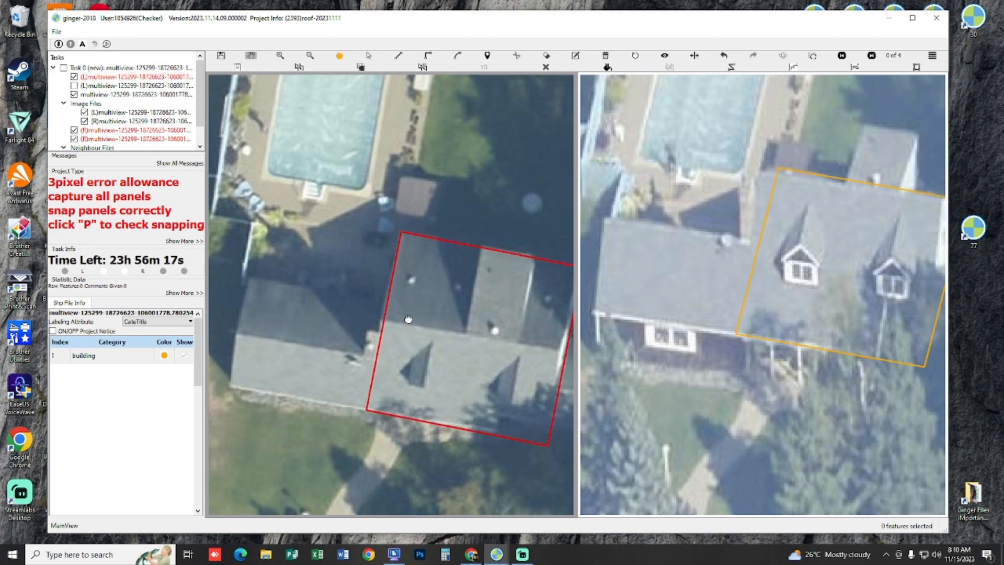
pyautogui.moveTo(408, 318); pyautogui.dragTo(263, 263)
pyautogui.moveTo(669, 246); pyautogui.dragTo(744, 272)
pyautogui.click(745, 272)
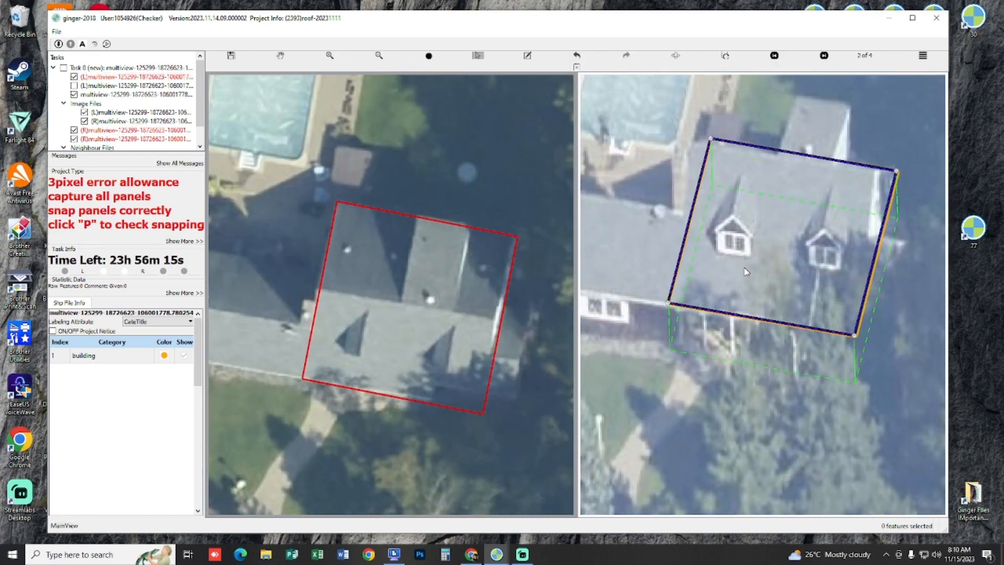
pyautogui.click(748, 271)
pyautogui.press('Escape')
# Step: Check how the main roof outline lines up with the grey house in the other stereo views
pyautogui.press('Right')
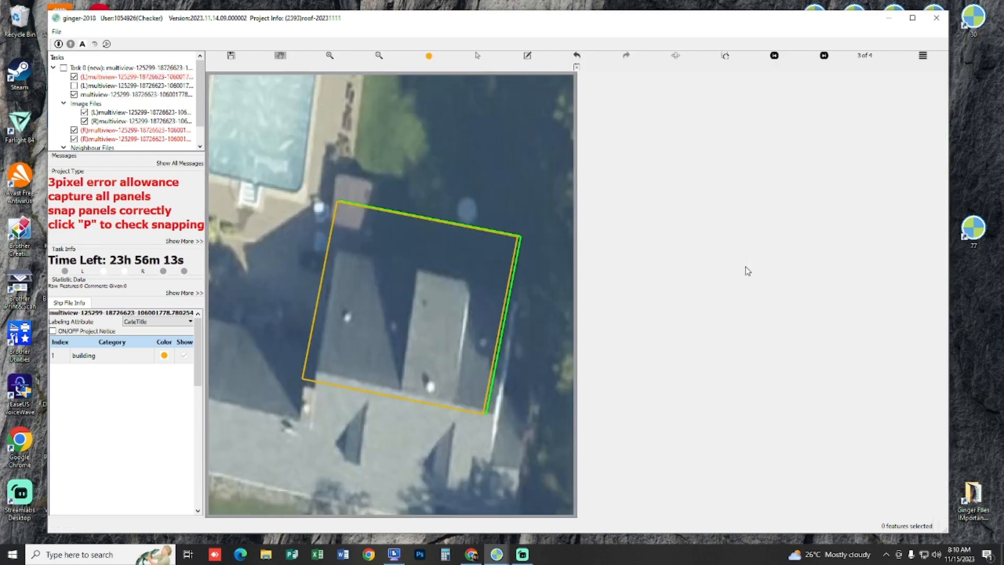
pyautogui.press('Right')
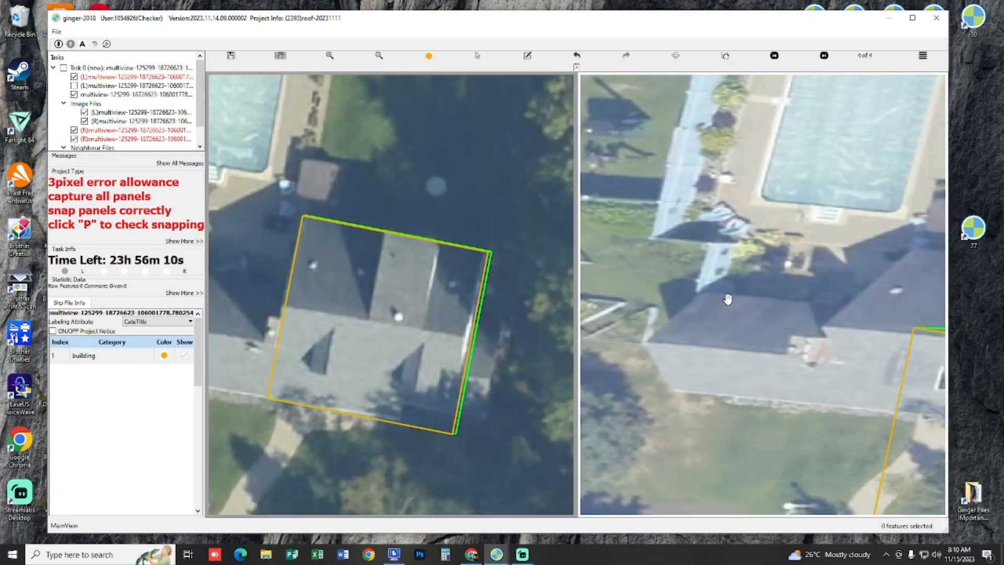
pyautogui.moveTo(728, 299); pyautogui.dragTo(728, 201)
pyautogui.press('Left')
pyautogui.press('Left')
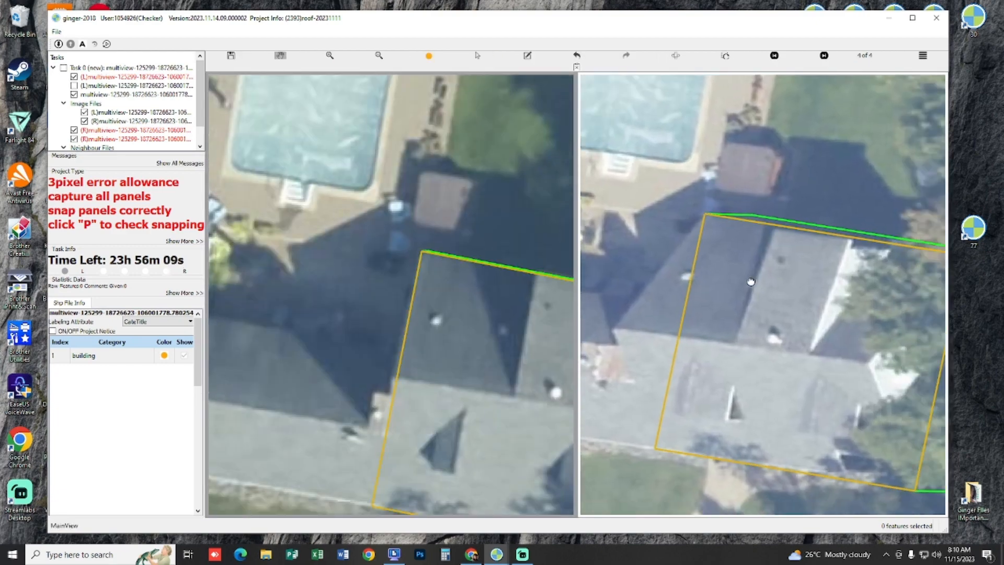
pyautogui.press('Left')
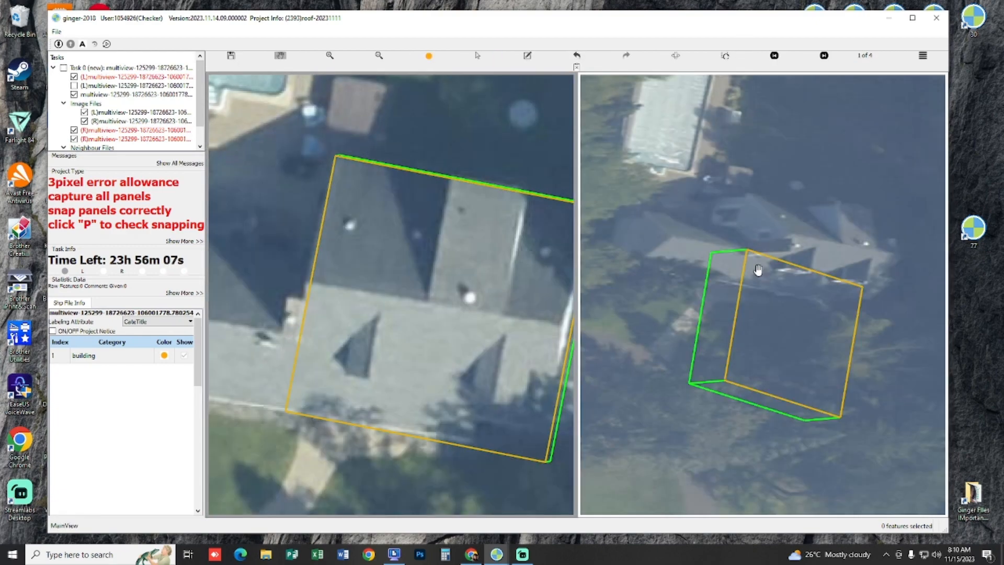
pyautogui.press('Right')
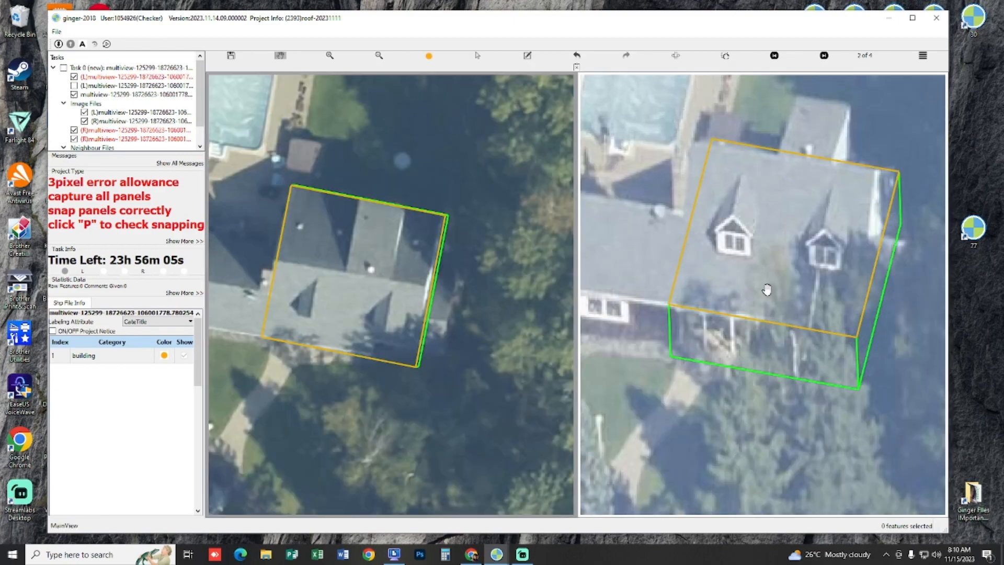
pyautogui.scroll(3, 441, 296)
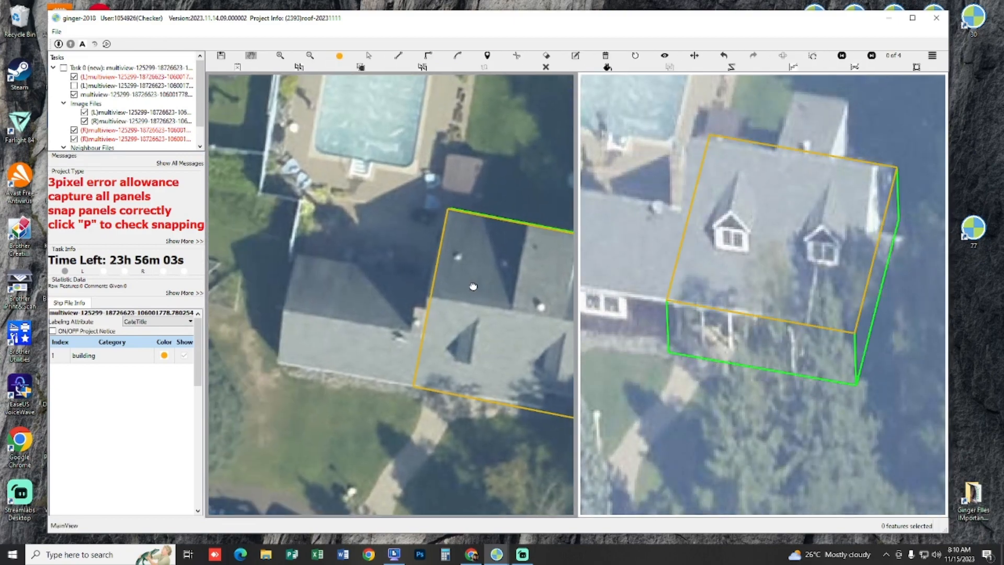
# Step: Draw a rectangular building outline around the grey house's left wing roof in the left image, sharing the main roof's side edge
pyautogui.moveTo(441, 296); pyautogui.dragTo(439, 272)
pyautogui.press('z')
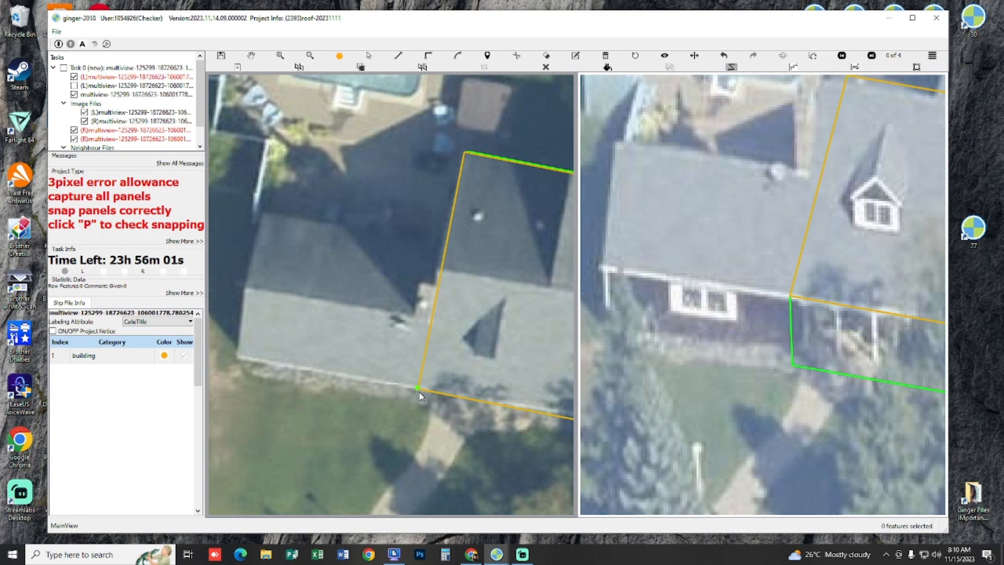
pyautogui.click(419, 392)
pyautogui.moveTo(439, 379); pyautogui.dragTo(458, 349)
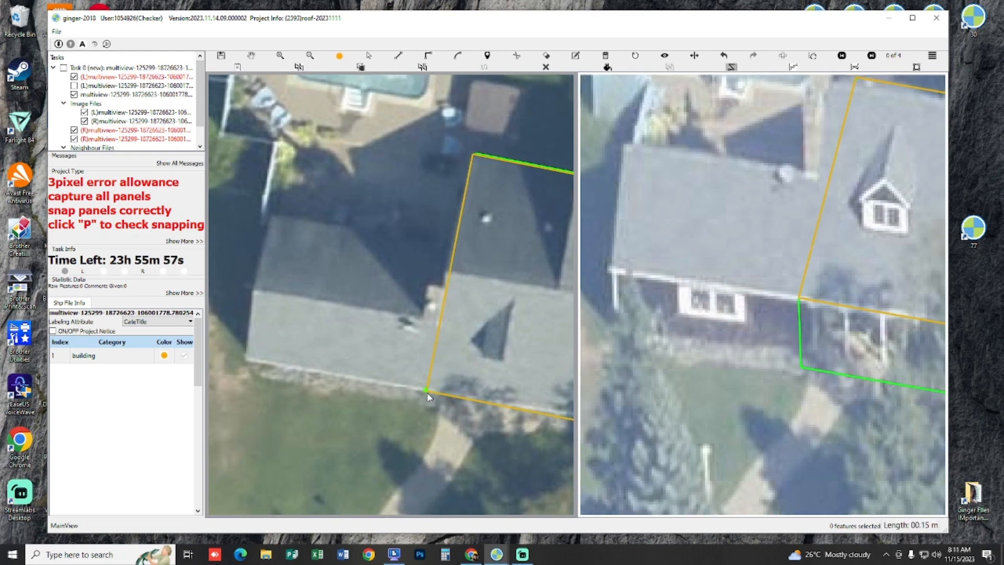
pyautogui.click(454, 243)
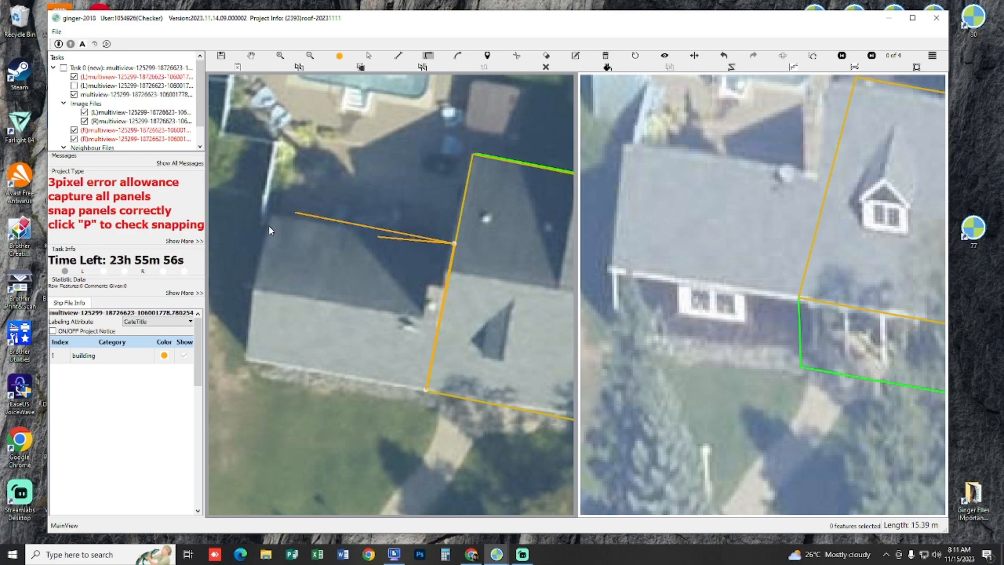
pyautogui.click(271, 208)
pyautogui.click(427, 393)
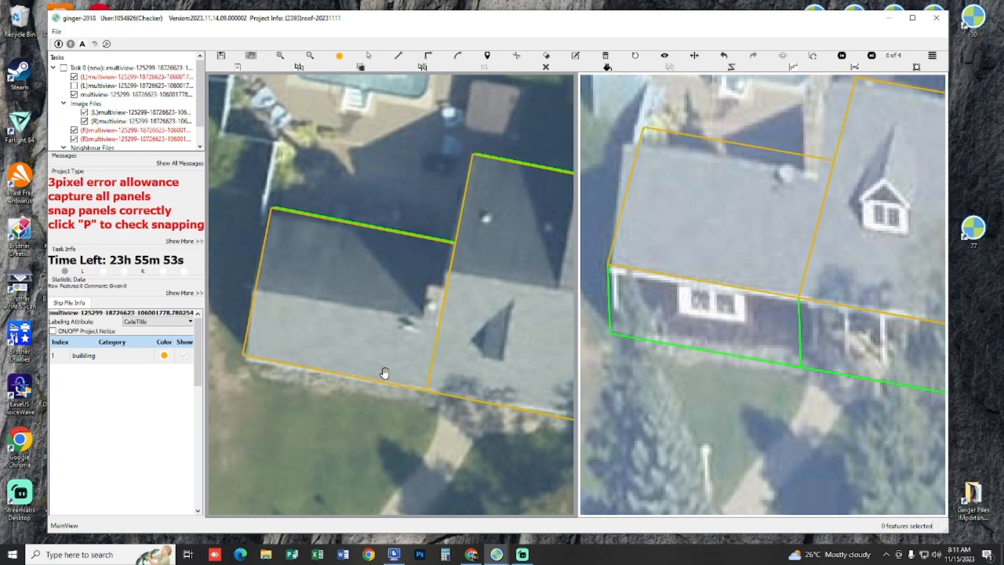
# Step: Adjust the wing outline so that it matches the wing's roof edges in the right image of view 2 of 4
pyautogui.scroll(3, 361, 251)
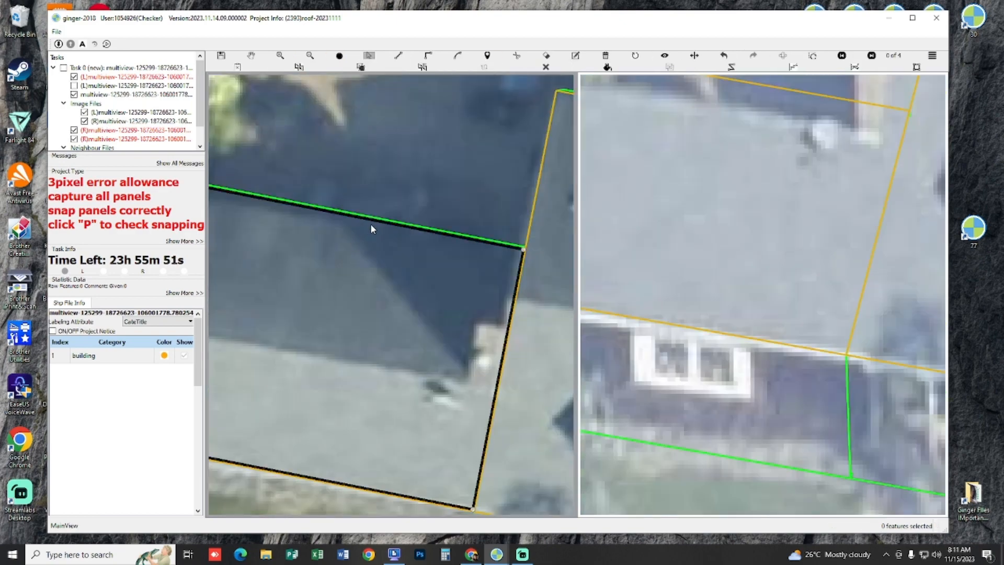
pyautogui.moveTo(368, 228)
pyautogui.mouseDown()
pyautogui.moveTo(365, 277)
pyautogui.moveTo(369, 228)
pyautogui.mouseUp()
pyautogui.scroll(-2, 368, 254)
pyautogui.press('h')
pyautogui.moveTo(354, 277); pyautogui.dragTo(380, 299)
pyautogui.press('s')
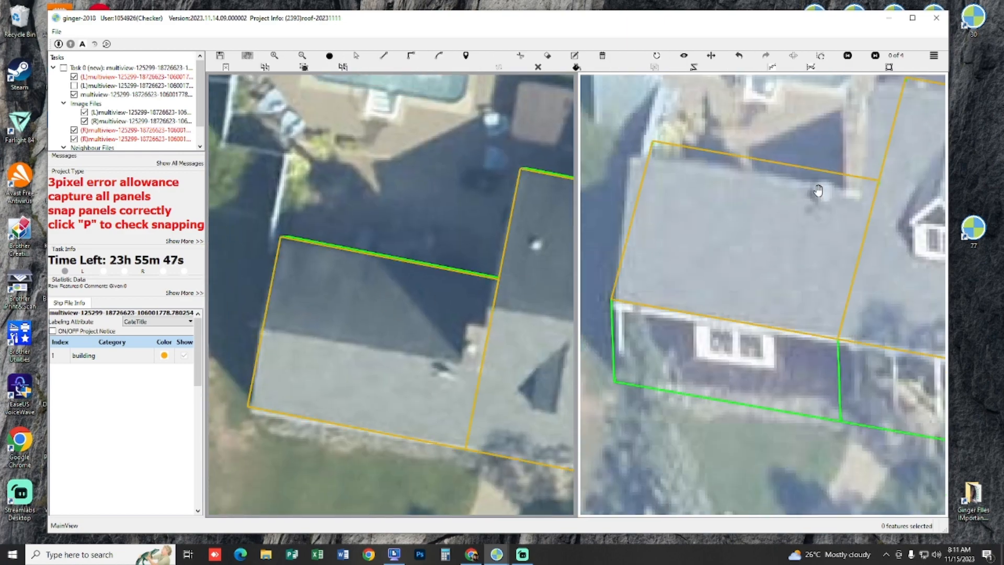
pyautogui.click(333, 277)
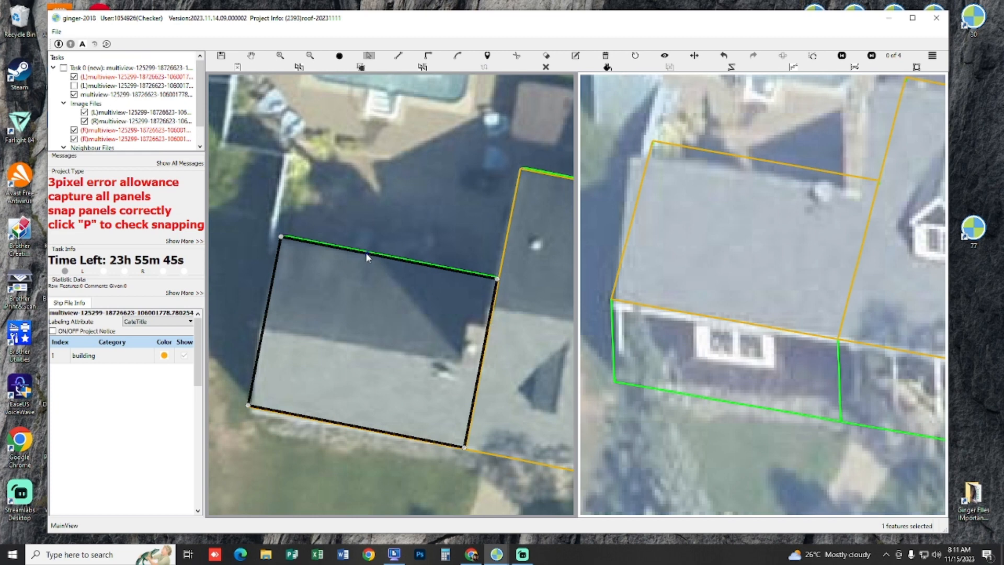
pyautogui.moveTo(360, 255); pyautogui.dragTo(370, 257)
pyautogui.scroll(4, 370, 258)
pyautogui.scroll(-4, 371, 258)
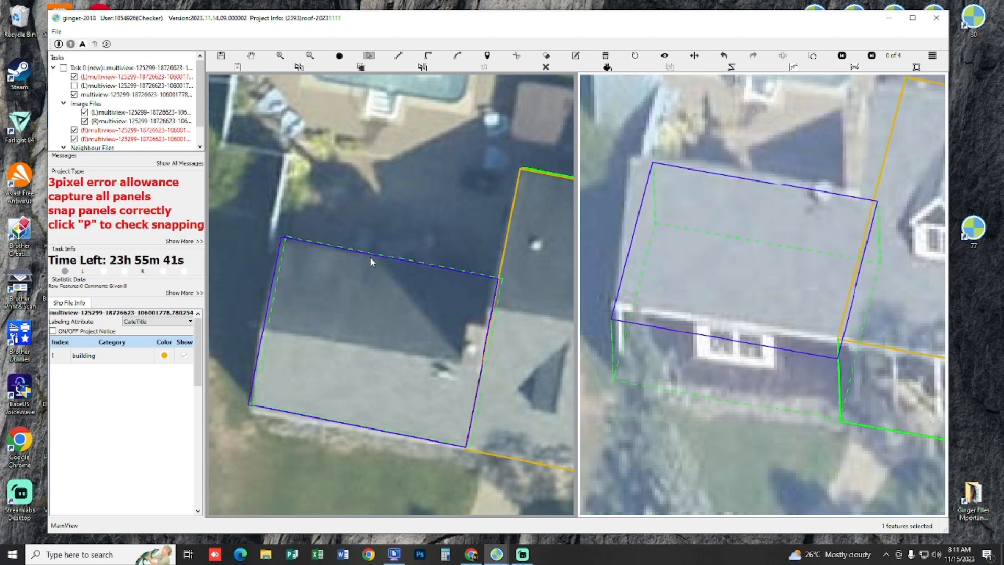
pyautogui.scroll(4, 370, 258)
pyautogui.scroll(-4, 371, 258)
pyautogui.scroll(1, 370, 259)
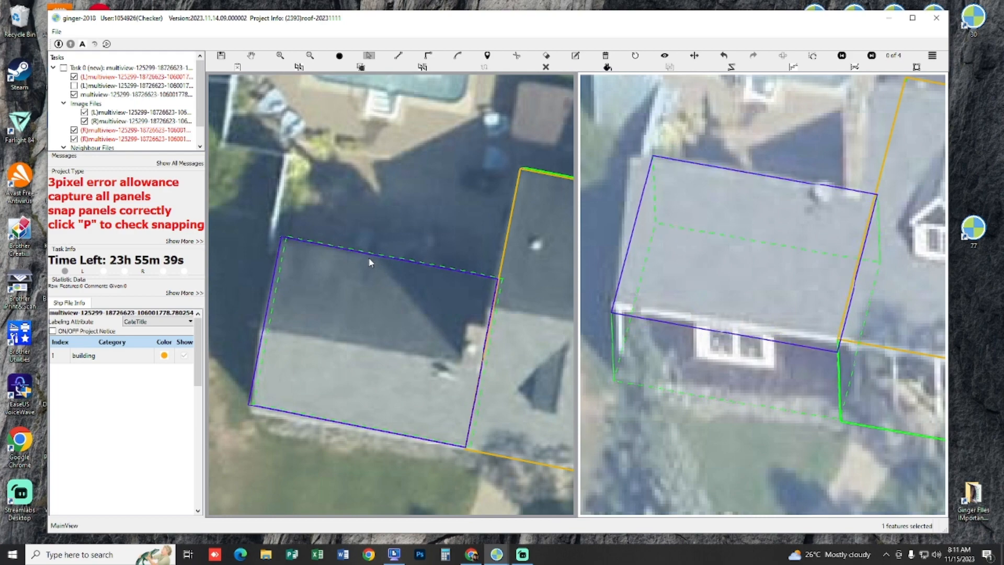
# Step: Check how the wing and main roof outlines line up with the grey house in views 3, 4 and 1 of 4
pyautogui.press('h')
pyautogui.scroll(-2, 369, 285)
pyautogui.moveTo(804, 298); pyautogui.dragTo(774, 287)
pyautogui.press('p')
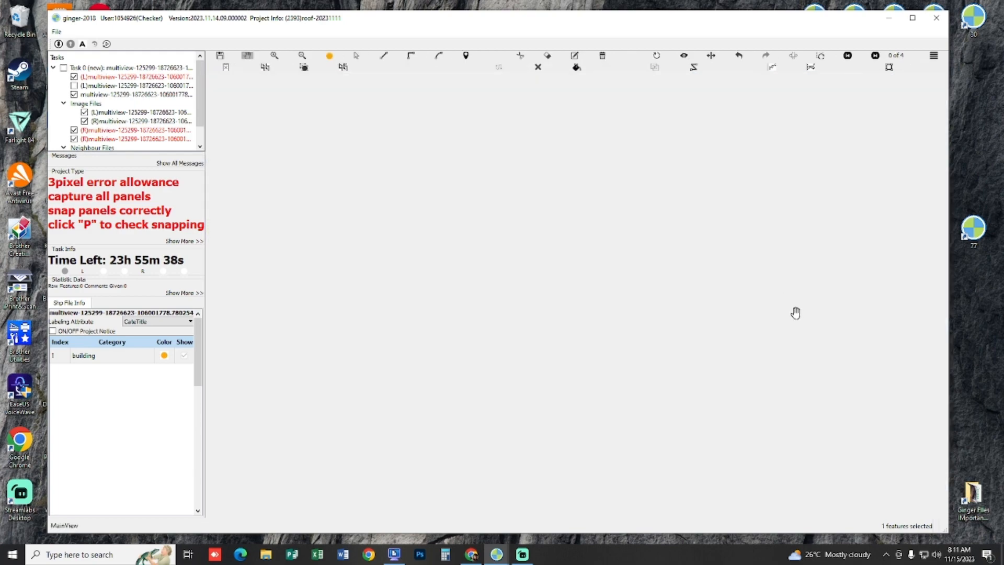
pyautogui.scroll(4, 794, 339)
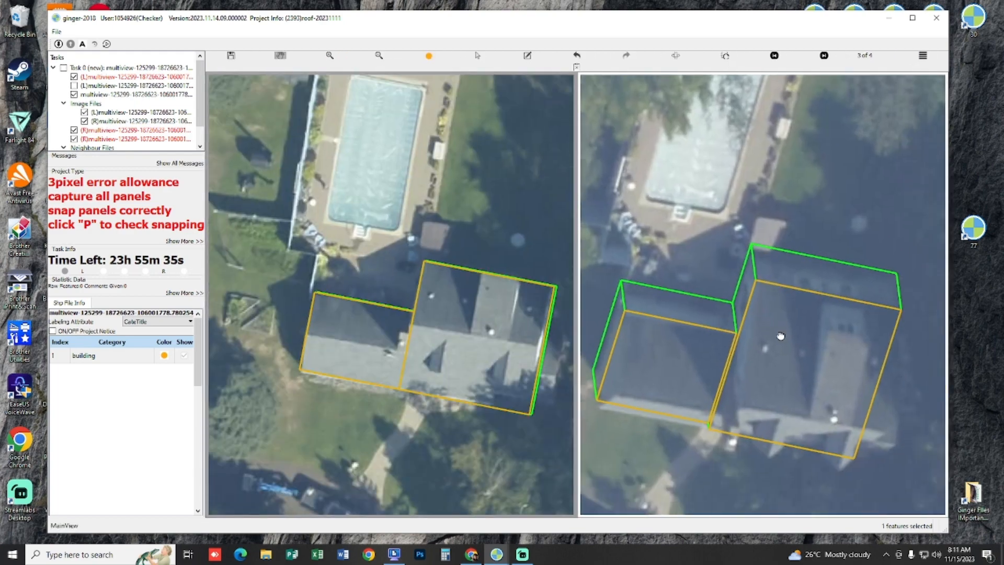
pyautogui.scroll(-3, 762, 314)
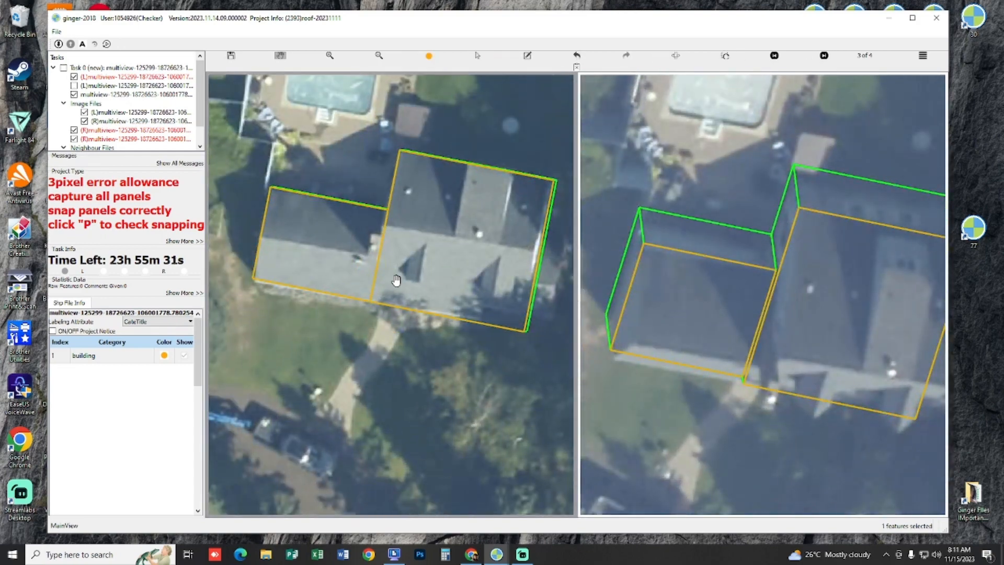
pyautogui.scroll(4, 753, 319)
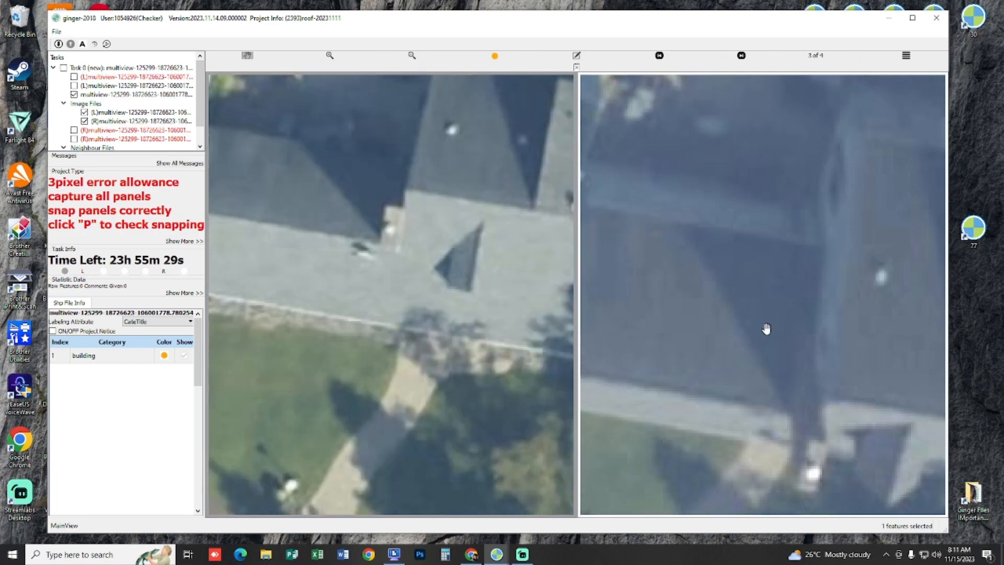
pyautogui.press('Right')
pyautogui.scroll(2, 767, 335)
pyautogui.moveTo(700, 312); pyautogui.dragTo(862, 343)
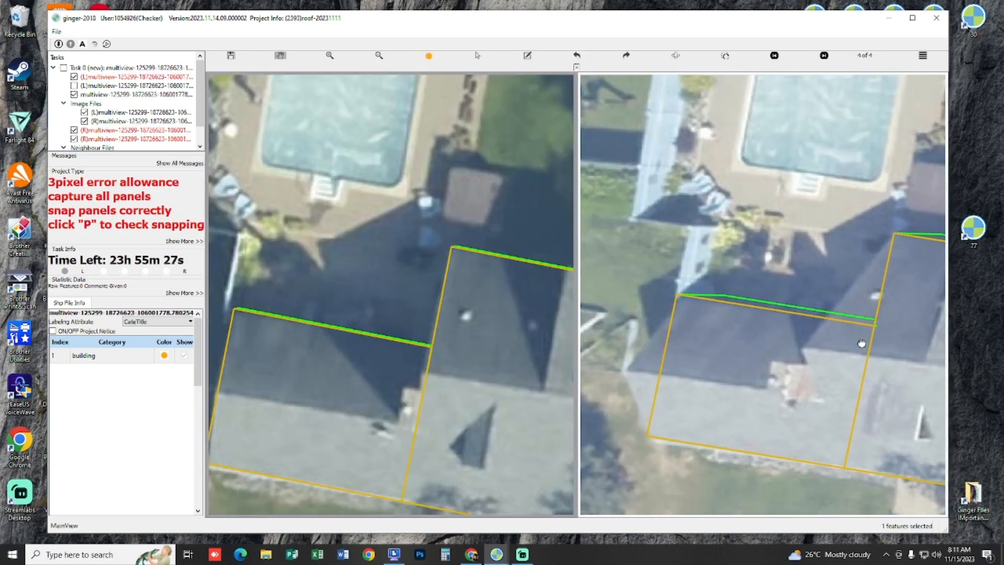
pyautogui.moveTo(754, 329); pyautogui.dragTo(674, 207)
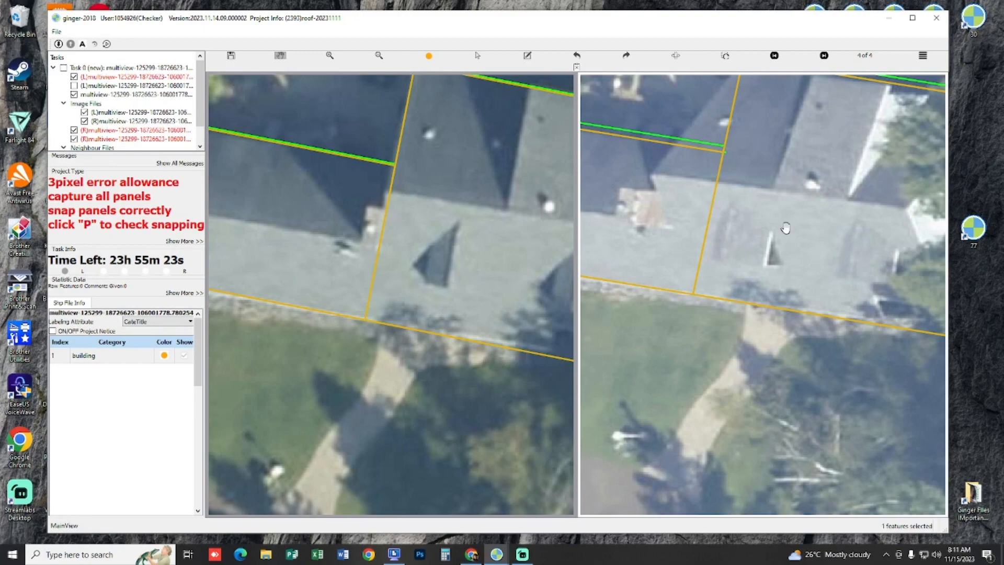
pyautogui.moveTo(786, 228); pyautogui.dragTo(828, 385)
pyautogui.moveTo(883, 351); pyautogui.dragTo(793, 333)
pyautogui.press('Right')
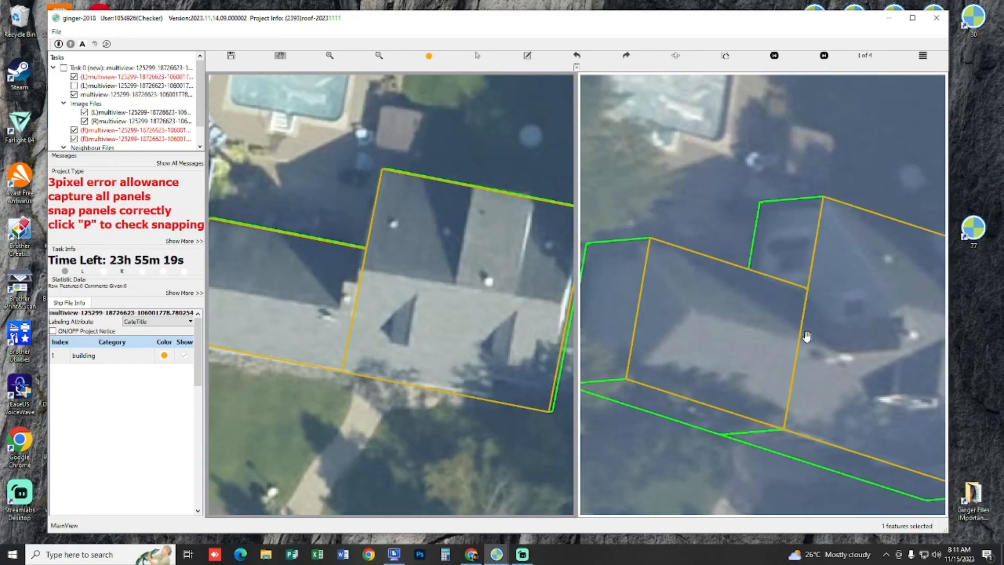
pyautogui.moveTo(806, 337); pyautogui.dragTo(612, 360)
pyautogui.press('Left')
pyautogui.moveTo(353, 292); pyautogui.dragTo(487, 293)
pyautogui.scroll(2, 359, 305)
pyautogui.moveTo(361, 305); pyautogui.dragTo(307, 276)
pyautogui.scroll(-1, 339, 301)
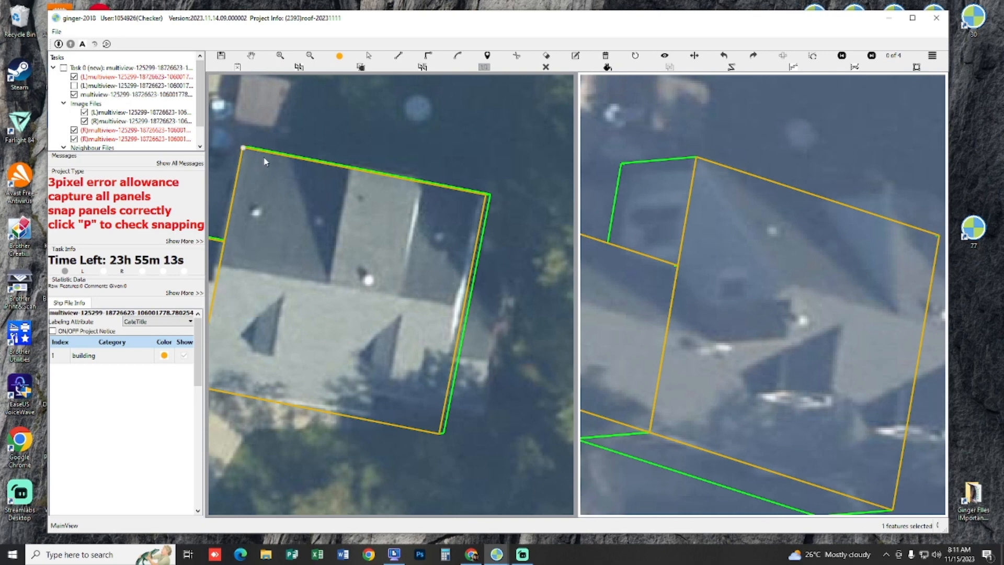
pyautogui.click(486, 195)
pyautogui.press('Escape')
pyautogui.moveTo(396, 211); pyautogui.dragTo(411, 219)
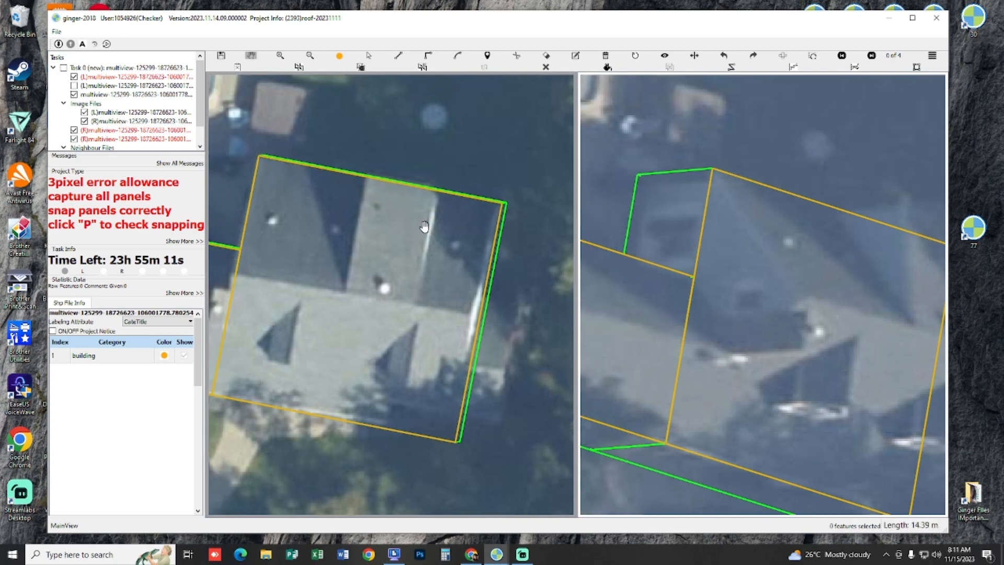
# Step: Draw a line along the main roof's rear edge from corner to corner and shift it parallel onto the ridge in the left image
pyautogui.press('m')
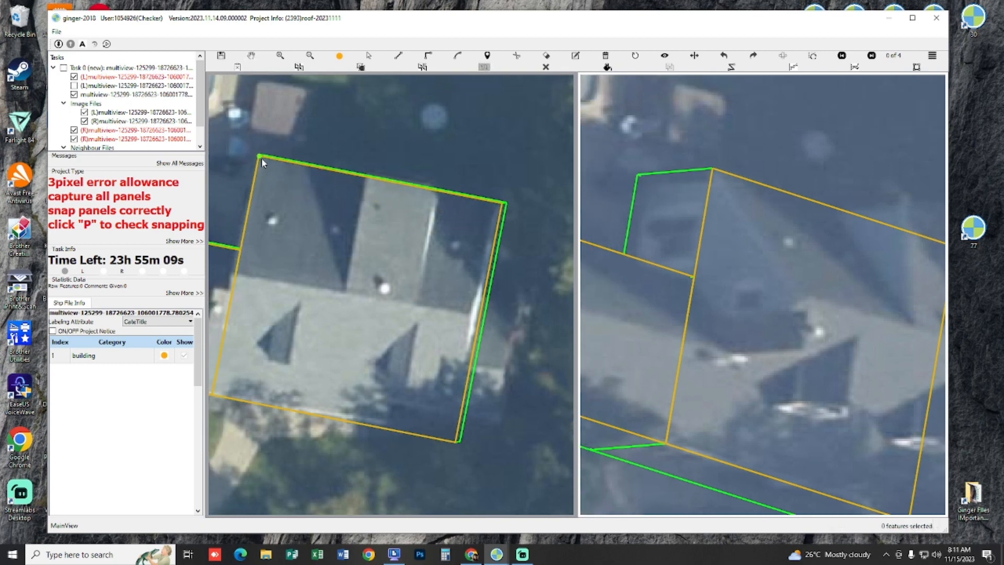
pyautogui.click(261, 158)
pyautogui.click(505, 203)
pyautogui.press('Escape')
pyautogui.moveTo(391, 189); pyautogui.dragTo(424, 212)
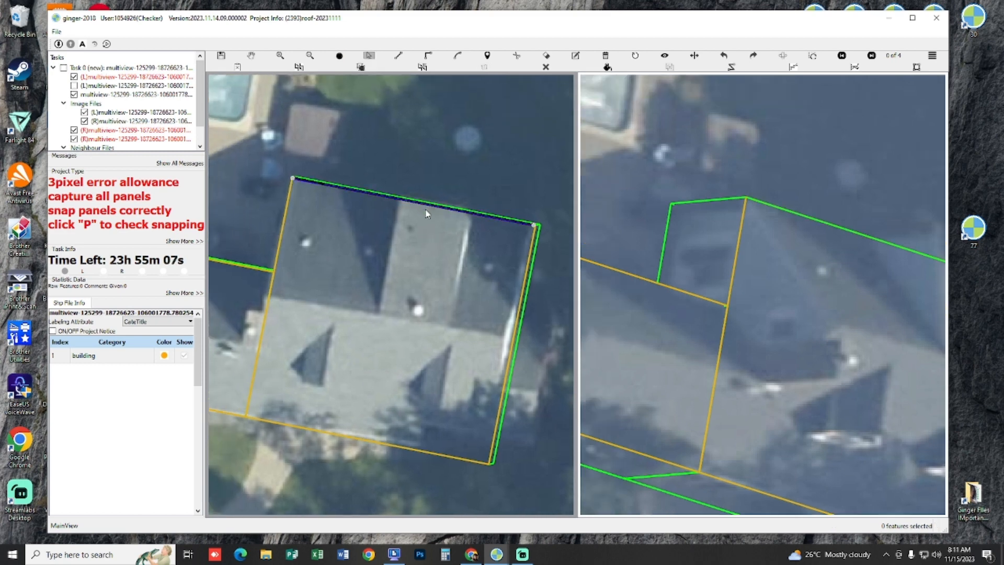
pyautogui.click(426, 214)
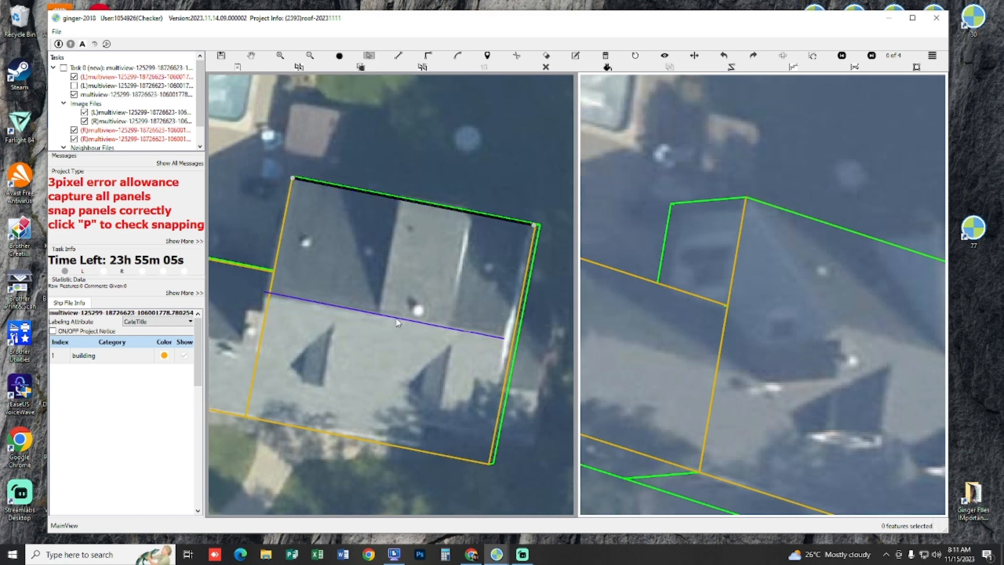
pyautogui.rightClick(397, 323)
pyautogui.click(410, 333)
pyautogui.moveTo(444, 294); pyautogui.dragTo(351, 258)
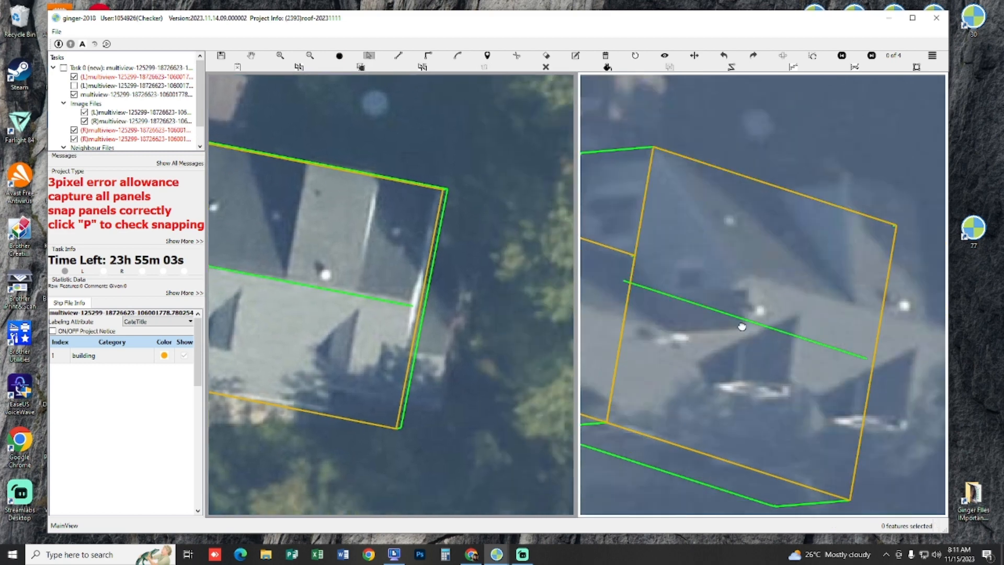
# Step: Shift the main roof's ridge line onto the ridge in the right image of view 1 of 4 and realign it in the left image
pyautogui.press('c')
pyautogui.click(728, 316)
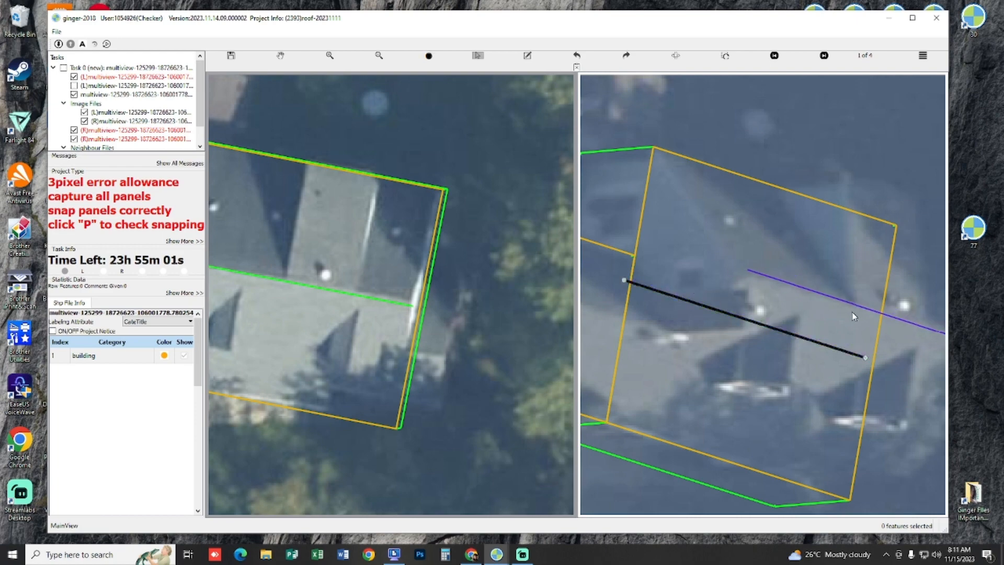
pyautogui.click(853, 313)
pyautogui.moveTo(359, 293); pyautogui.dragTo(496, 327)
pyautogui.scroll(2, 387, 309)
pyautogui.press('c')
pyautogui.click(386, 311)
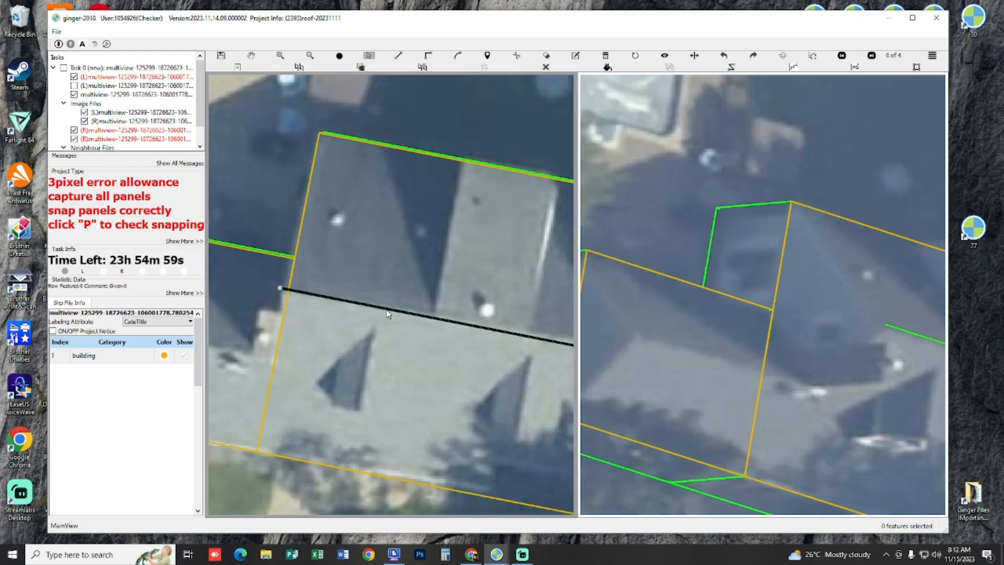
pyautogui.click(388, 316)
# Step: Check how the ridge line fits the main roof's ridge in views 1 and 2 of 4
pyautogui.moveTo(450, 393); pyautogui.dragTo(302, 375)
pyautogui.scroll(2, 735, 352)
pyautogui.moveTo(776, 386); pyautogui.dragTo(771, 384)
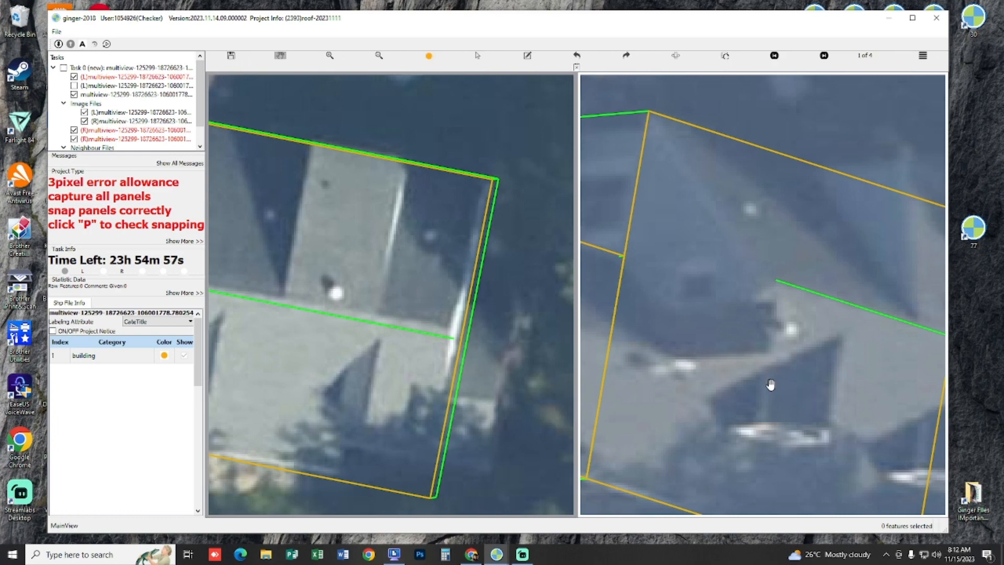
pyautogui.press('f')
pyautogui.press('h')
pyautogui.press('h')
pyautogui.press('n')
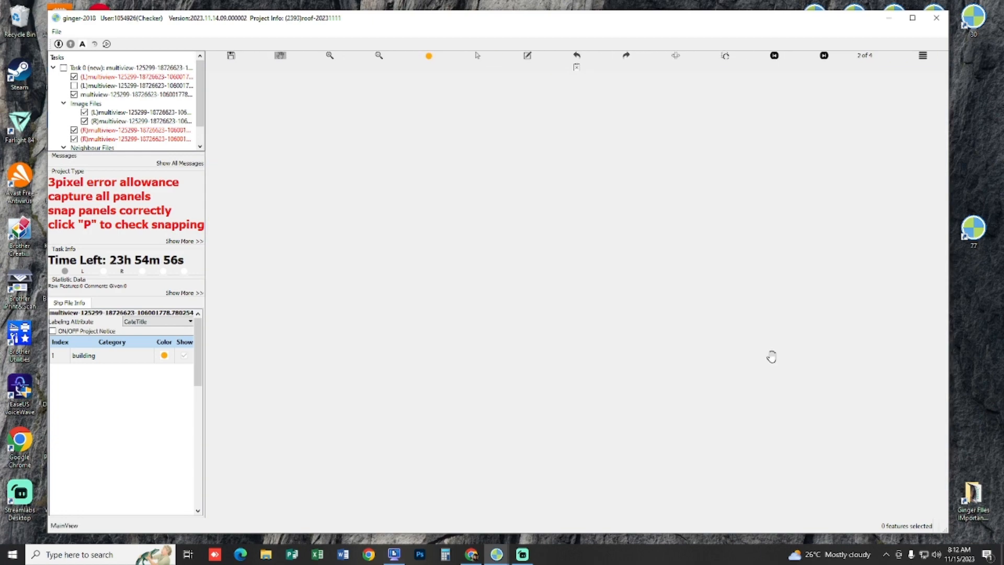
pyautogui.scroll(4, 780, 244)
pyautogui.moveTo(688, 255); pyautogui.dragTo(610, 222)
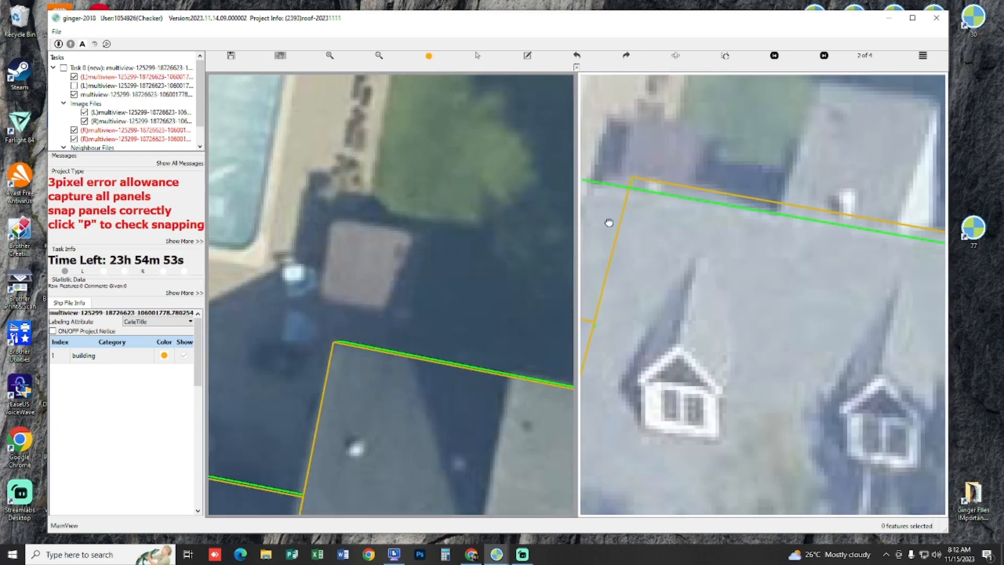
pyautogui.scroll(-5, 610, 222)
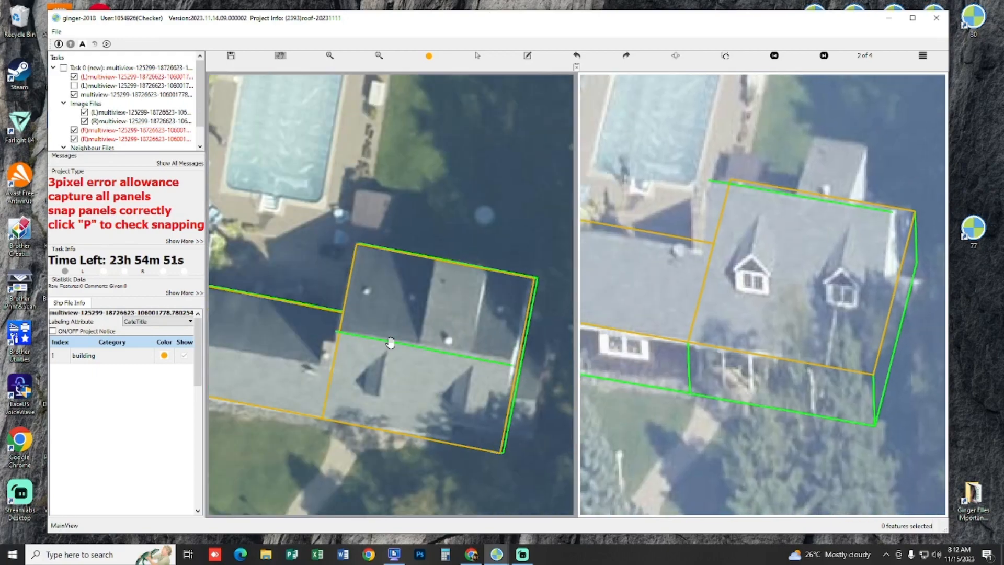
# Step: Draw the main roof's front panel in the 3D view, connecting the two front eave corners to the ends of the ridge line
pyautogui.scroll(1, 390, 343)
pyautogui.moveTo(413, 313); pyautogui.dragTo(428, 293)
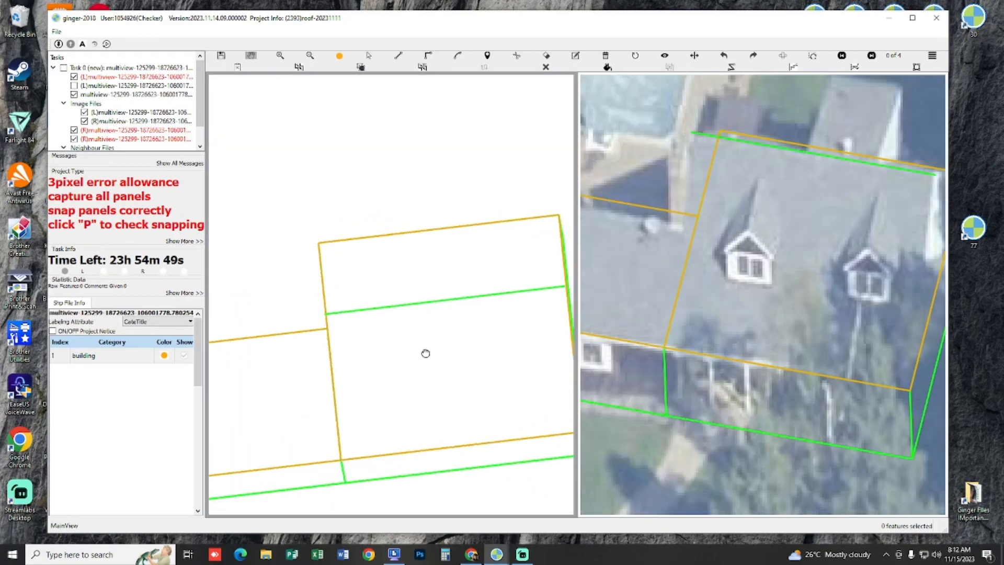
pyautogui.moveTo(426, 352); pyautogui.dragTo(396, 330)
pyautogui.click(369, 208)
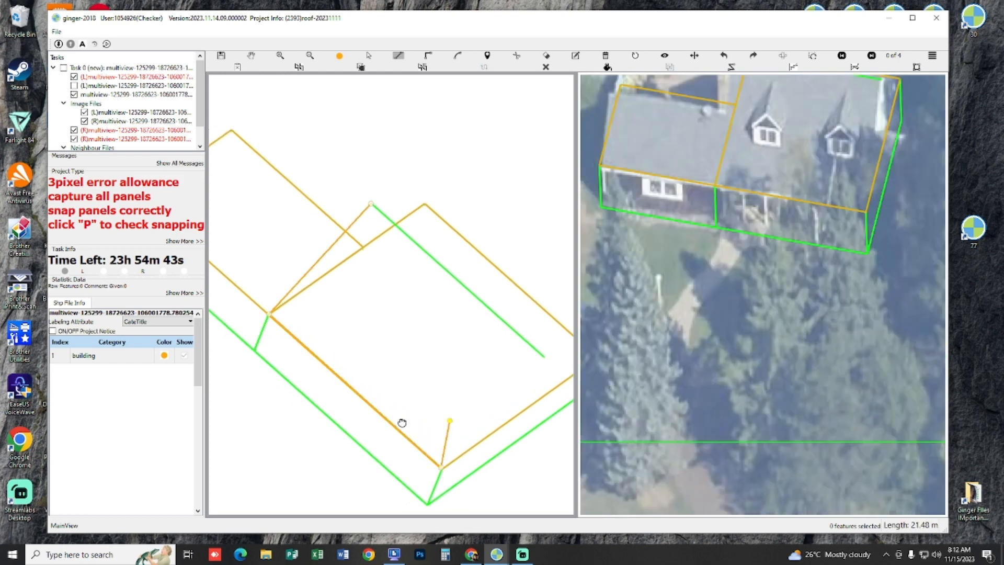
pyautogui.moveTo(402, 422); pyautogui.dragTo(354, 423)
pyautogui.click(498, 359)
pyautogui.rightClick(460, 373)
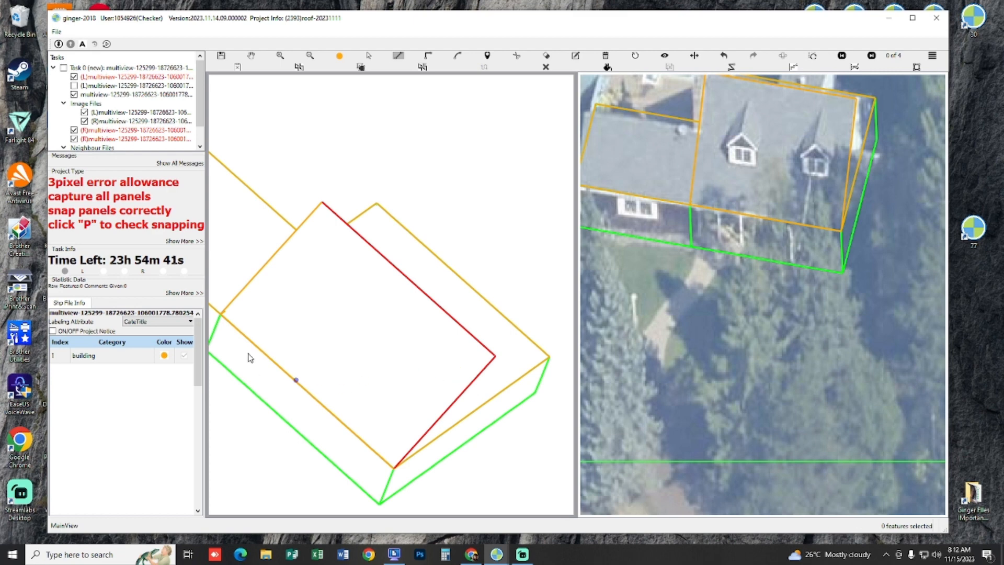
# Step: Draw the triangular gable-end panel between the front eave corner, the ridge end and the rear corner in the 3D view, and check the snapping
pyautogui.moveTo(354, 317)
pyautogui.mouseDown()
pyautogui.moveTo(368, 356)
pyautogui.moveTo(469, 332)
pyautogui.moveTo(514, 282)
pyautogui.moveTo(570, 276)
pyautogui.moveTo(566, 283)
pyautogui.mouseUp()
pyautogui.moveTo(346, 373); pyautogui.dragTo(455, 373)
pyautogui.moveTo(397, 410); pyautogui.dragTo(391, 317)
pyautogui.press('l')
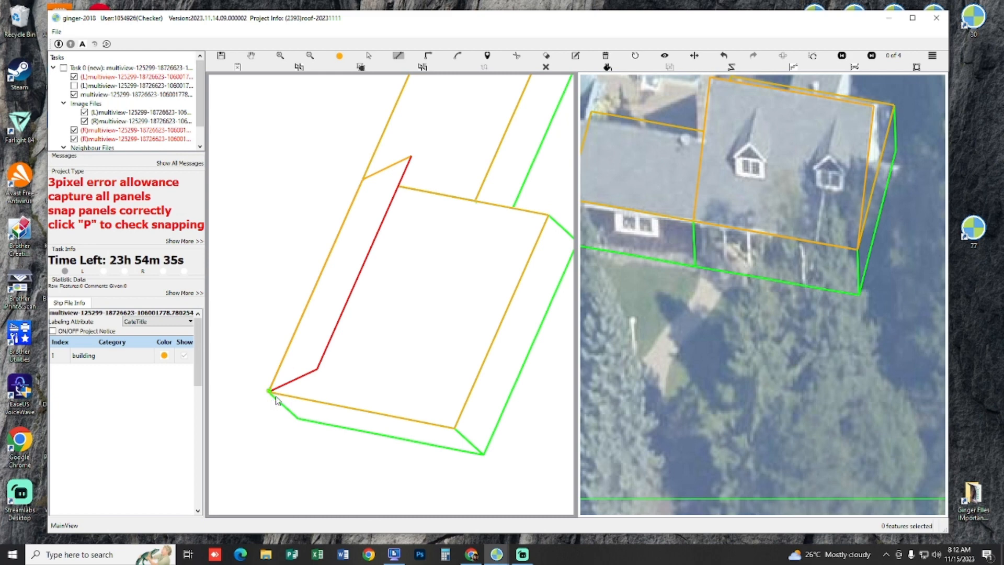
pyautogui.click(276, 398)
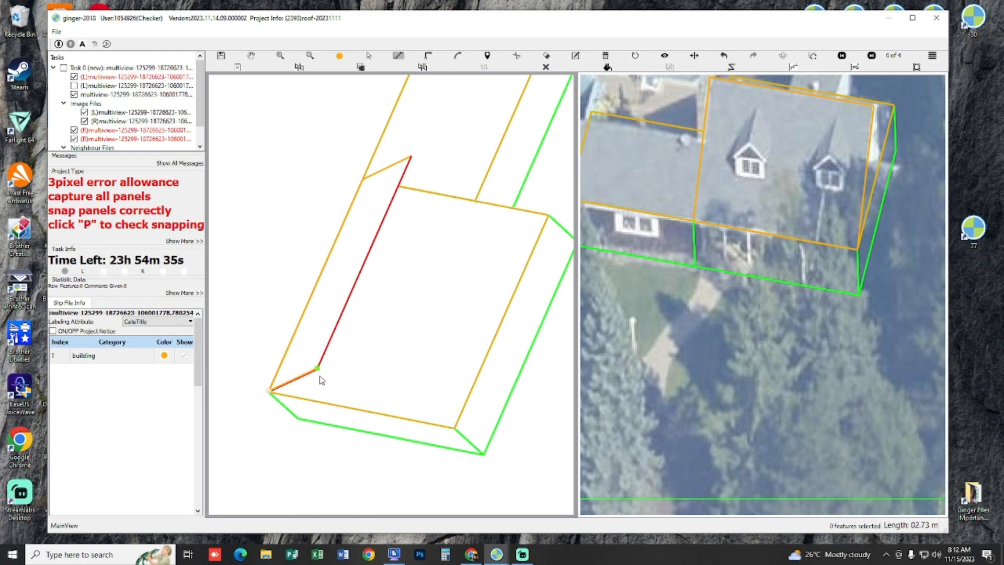
pyautogui.doubleClick(455, 437)
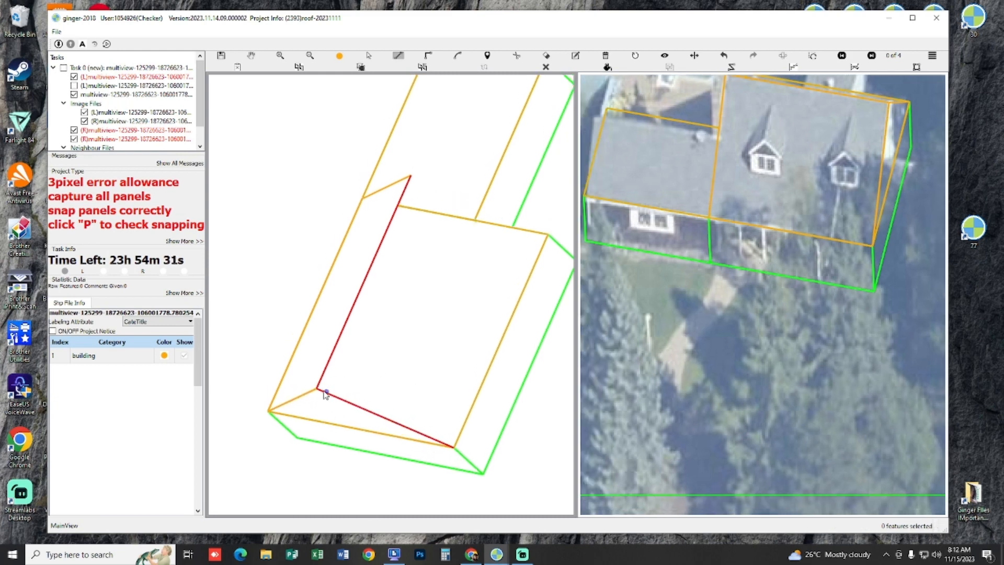
pyautogui.click(319, 389)
pyautogui.press('p')
# Step: Try to draw the main roof's rear panel in the 3D view between the ridge line and the rear eave line
pyautogui.press('p')
pyautogui.press('h')
pyautogui.moveTo(435, 339); pyautogui.dragTo(451, 337)
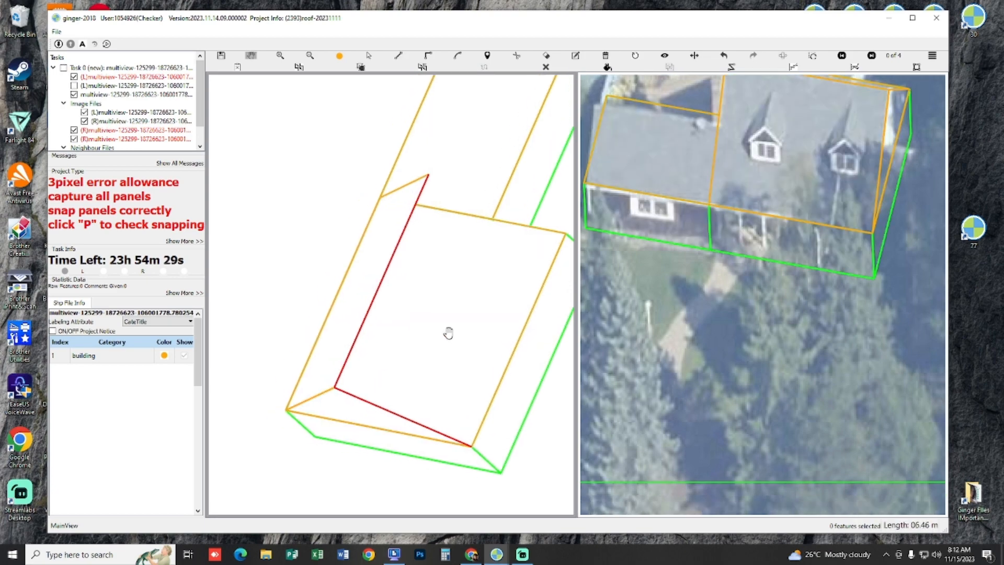
pyautogui.press('p')
pyautogui.press('p')
pyautogui.press('p')
pyautogui.press('p')
pyautogui.press('p')
pyautogui.press('p')
pyautogui.press('p')
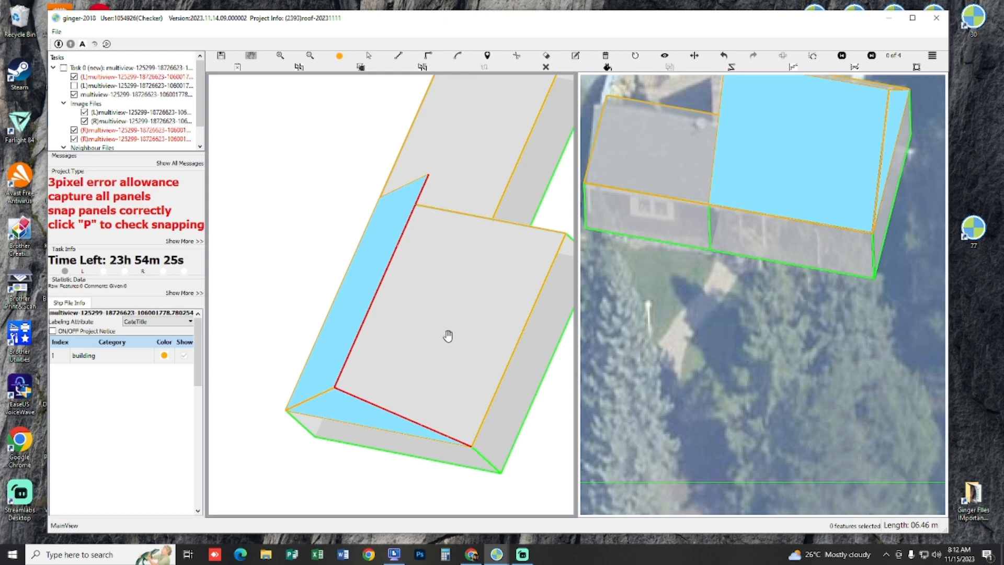
pyautogui.moveTo(448, 336); pyautogui.dragTo(419, 368)
pyautogui.press('l')
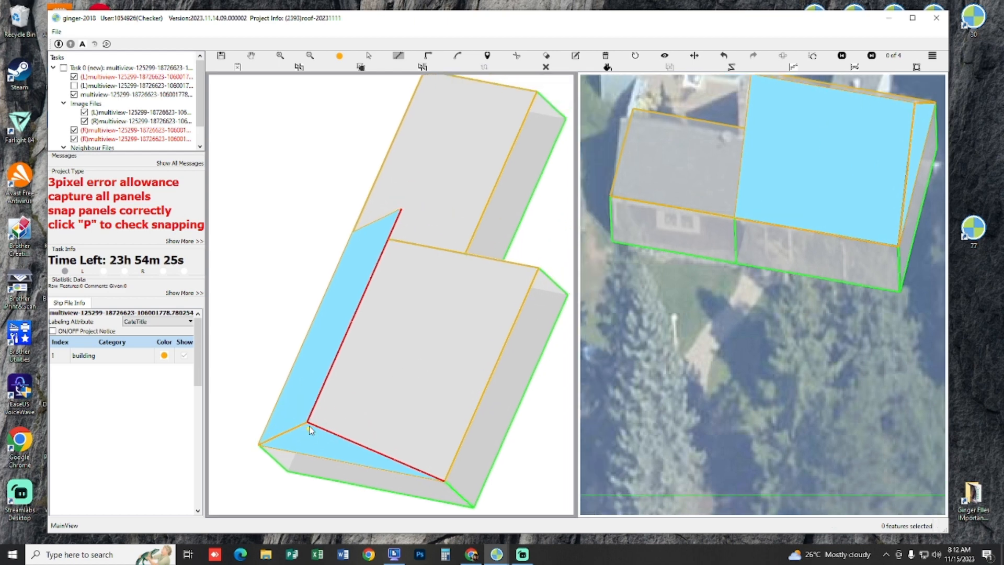
pyautogui.click(400, 209)
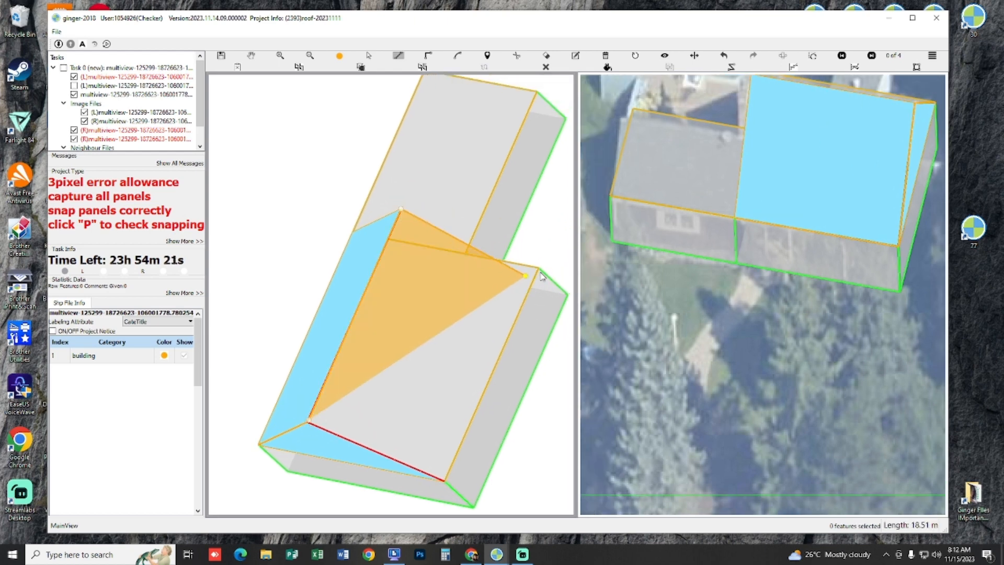
pyautogui.doubleClick(445, 485)
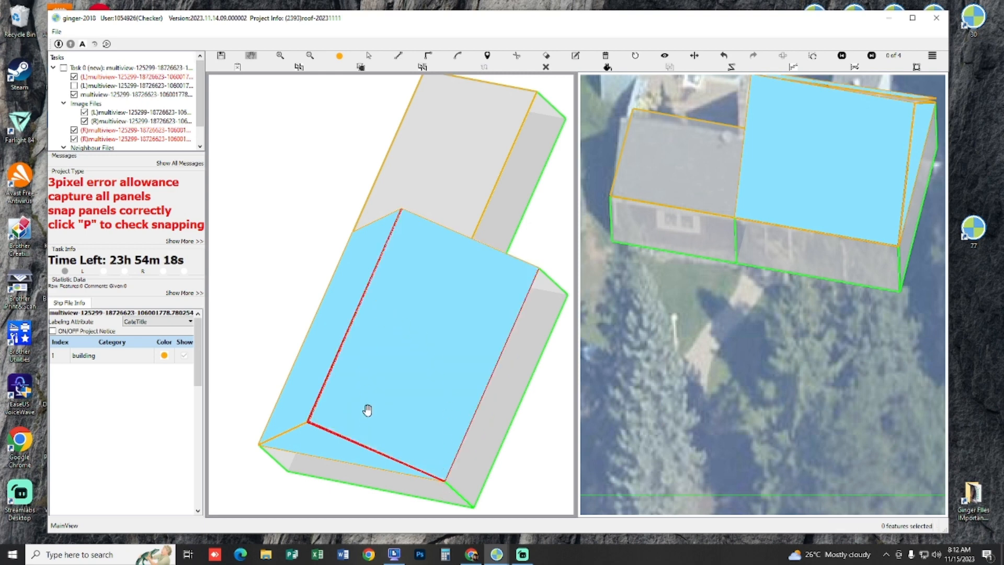
# Step: Draw the main roof's rear panel in the 3D view, connecting the two ridge ends to the two rear eave corners
pyautogui.moveTo(367, 410); pyautogui.dragTo(358, 282)
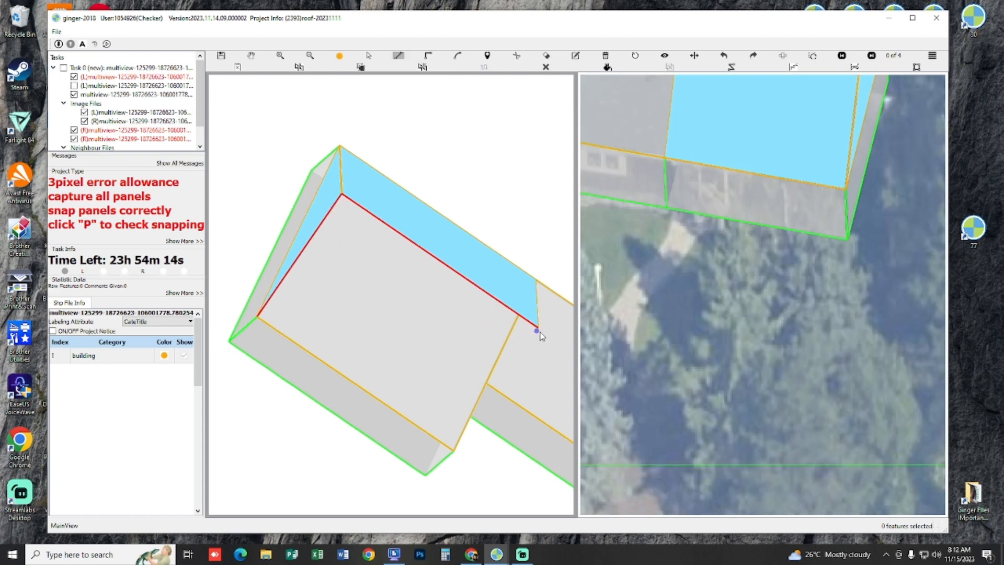
pyautogui.click(453, 448)
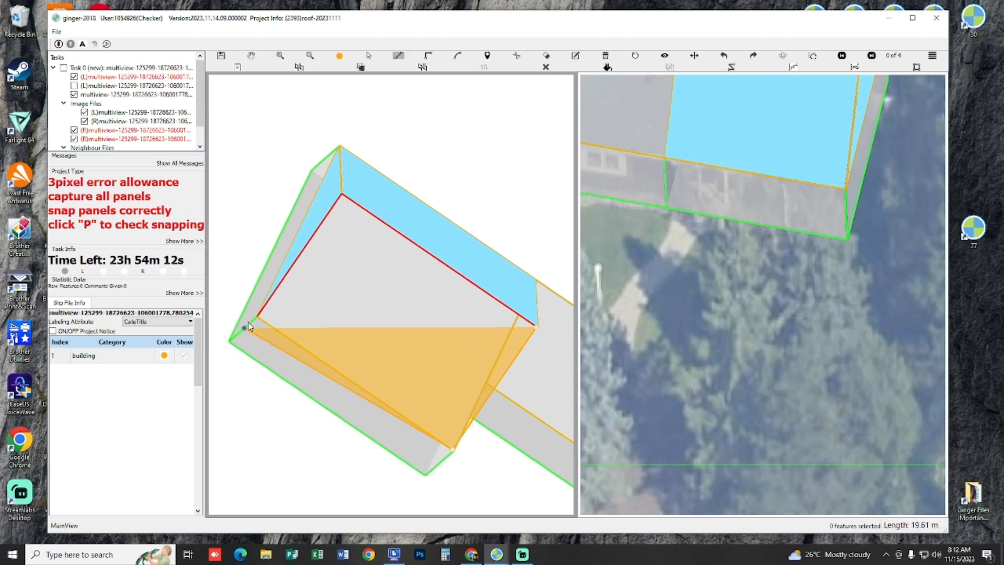
pyautogui.click(258, 316)
pyautogui.click(343, 195)
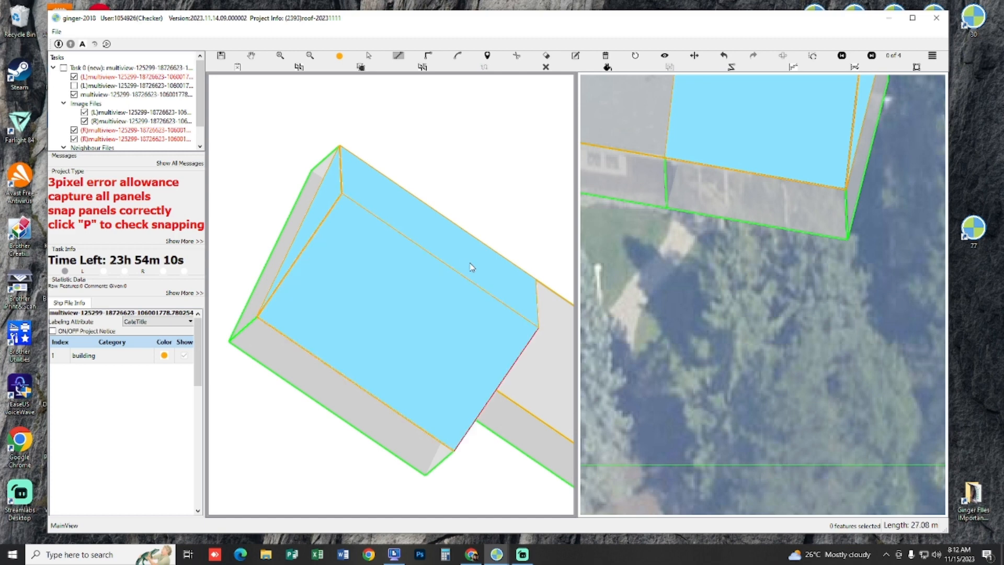
# Step: Draw the triangular gable-end panel on the main roof's wing side, joining the ridge end to the front and rear eave corners
pyautogui.moveTo(370, 262); pyautogui.dragTo(261, 218)
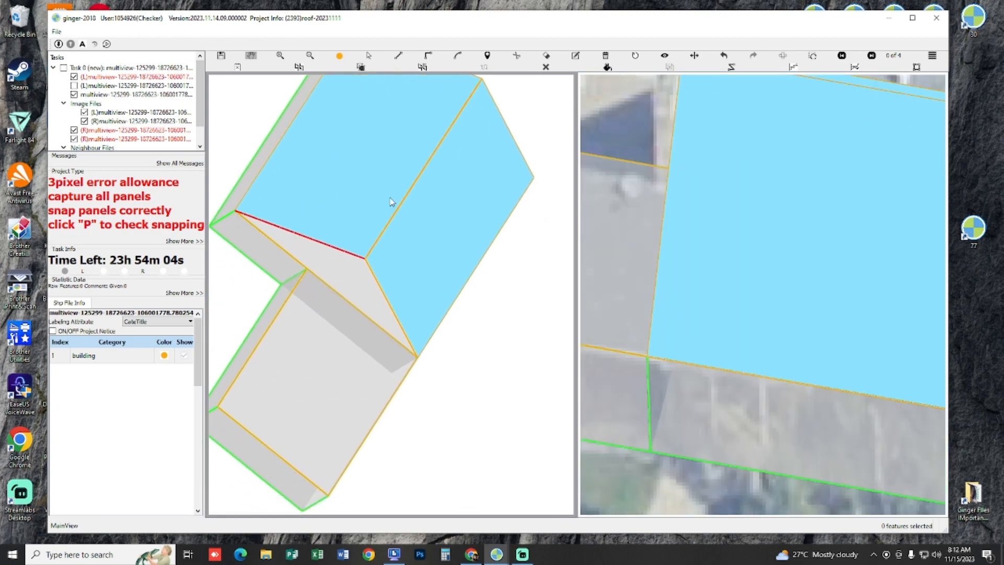
pyautogui.moveTo(387, 208)
pyautogui.mouseDown()
pyautogui.moveTo(320, 258)
pyautogui.moveTo(284, 243)
pyautogui.mouseUp()
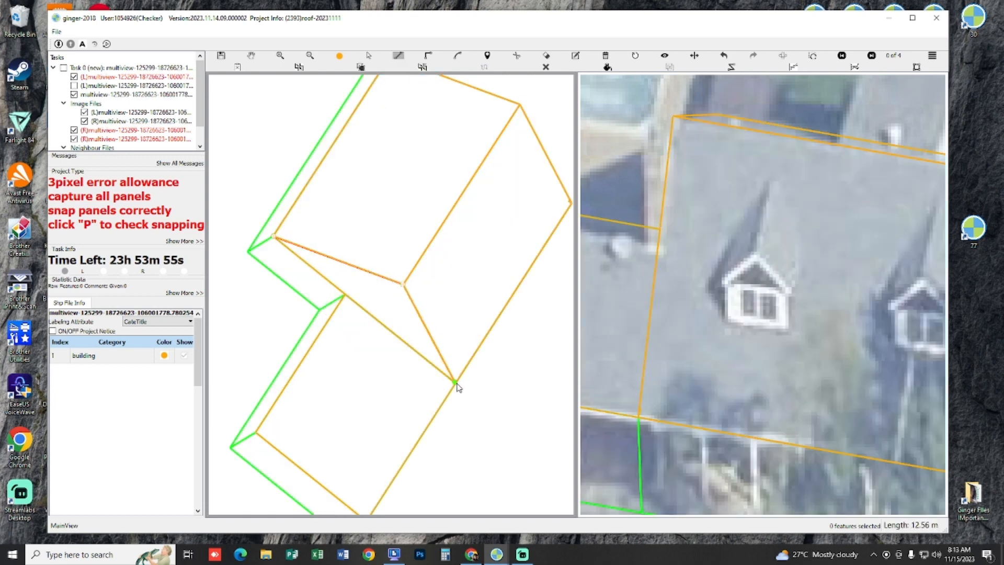
pyautogui.moveTo(442, 361); pyautogui.dragTo(505, 294)
pyautogui.moveTo(439, 299); pyautogui.dragTo(464, 369)
pyautogui.press('p')
# Step: Examine how the captured main roof fits the aerial images and where the lower side wing's ridge runs
pyautogui.scroll(3, 443, 316)
pyautogui.scroll(3, 411, 283)
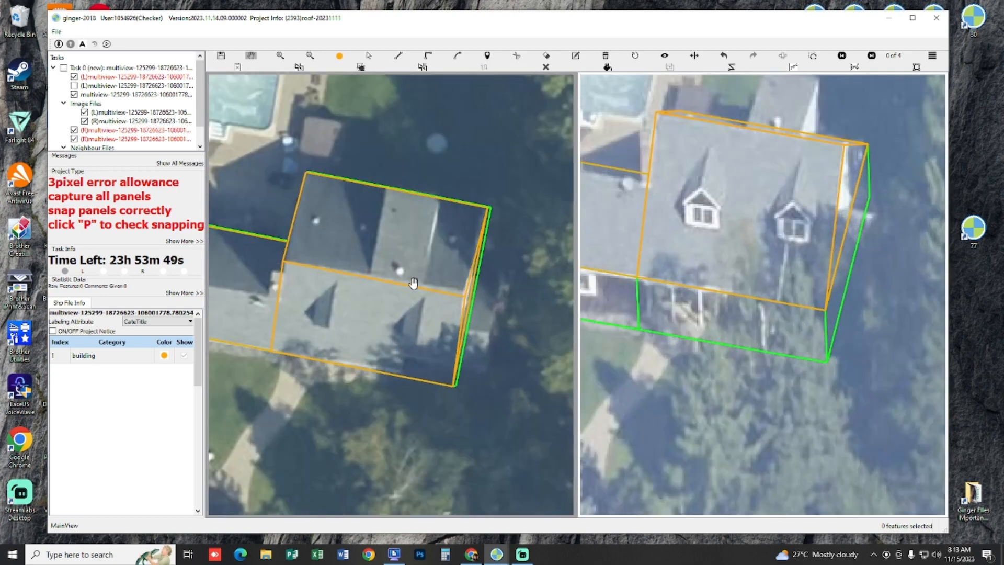
pyautogui.scroll(2, 495, 258)
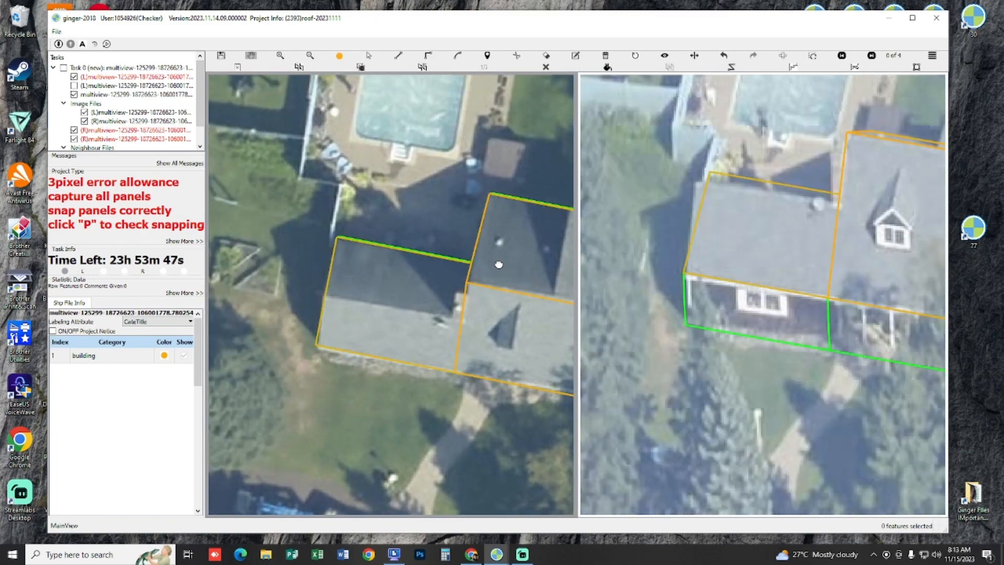
pyautogui.scroll(2, 481, 320)
pyautogui.scroll(-3, 486, 323)
pyautogui.scroll(2, 486, 323)
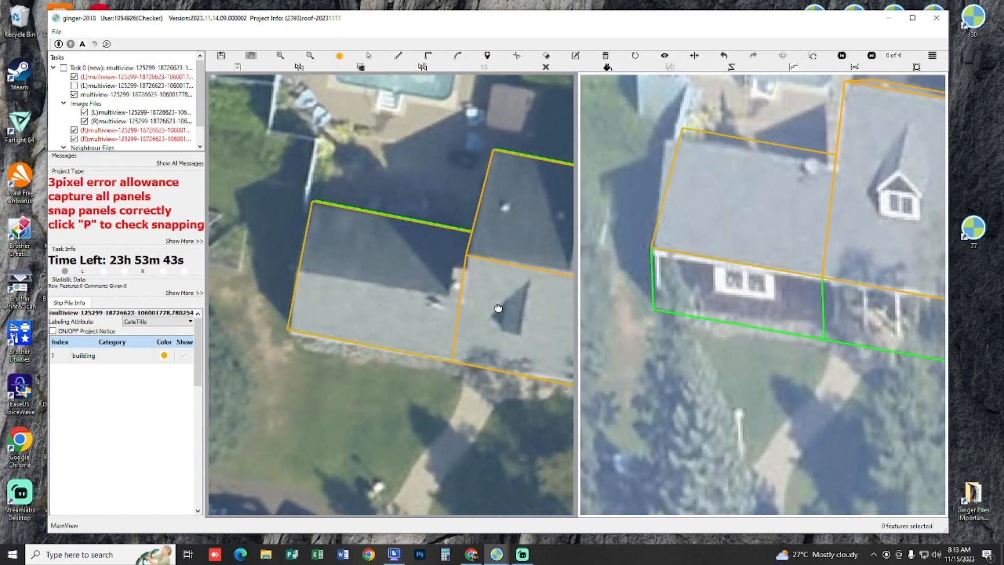
pyautogui.moveTo(498, 308); pyautogui.dragTo(517, 318)
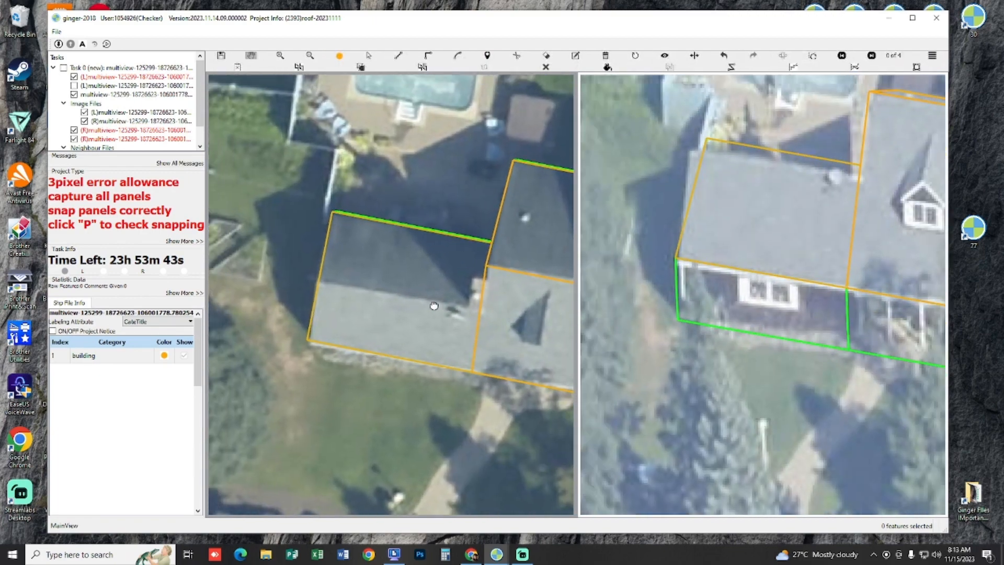
pyautogui.moveTo(435, 307); pyautogui.dragTo(459, 314)
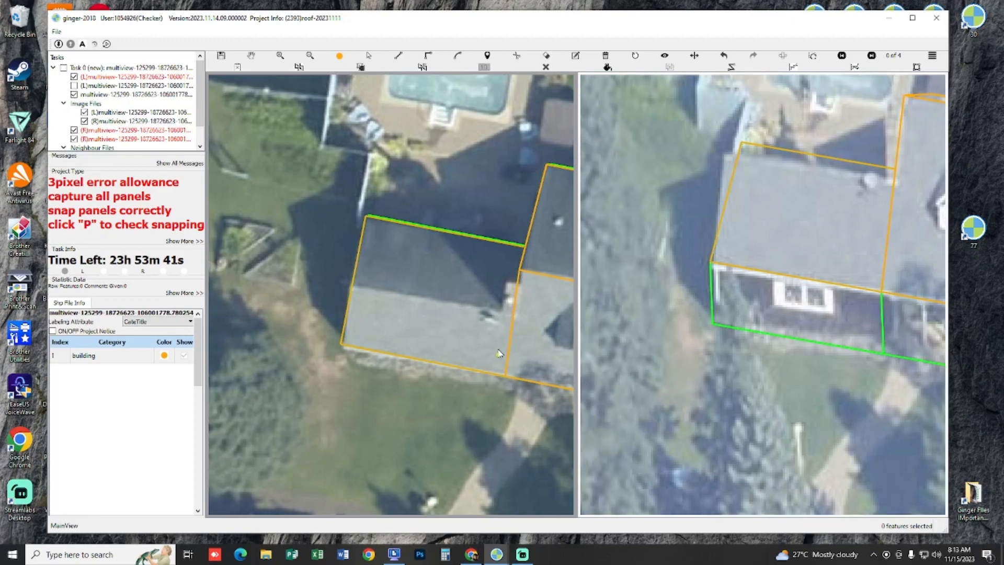
# Step: Draw the side wing's ridge line parallel to its eaves in the left image, about 9 m long from the main roof to the outer edge
pyautogui.scroll(1, 522, 322)
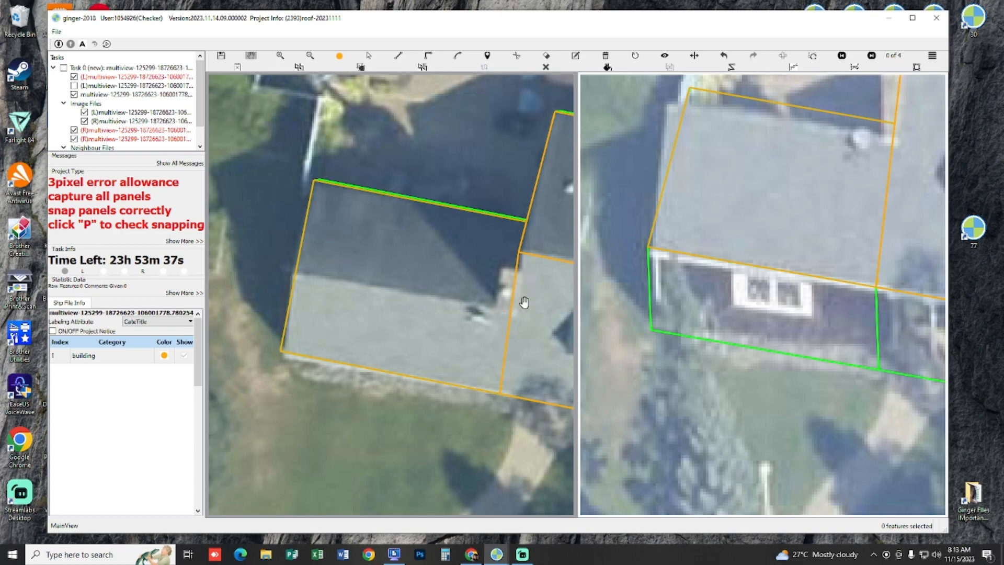
pyautogui.moveTo(546, 225); pyautogui.dragTo(457, 229)
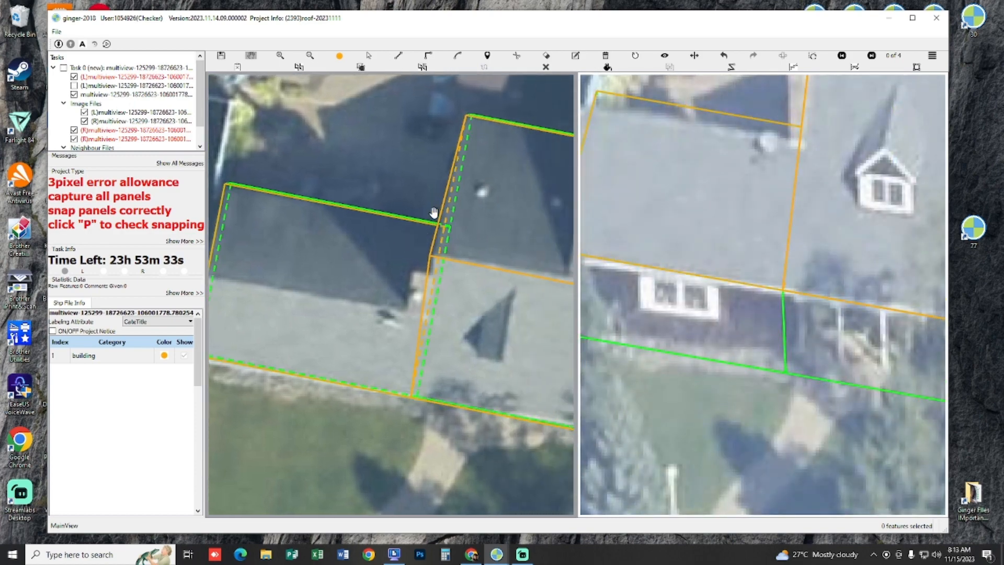
pyautogui.moveTo(380, 235); pyautogui.dragTo(450, 243)
pyautogui.press('p')
pyautogui.moveTo(441, 289)
pyautogui.mouseDown()
pyautogui.moveTo(416, 282)
pyautogui.moveTo(435, 287)
pyautogui.mouseUp()
pyautogui.press('p')
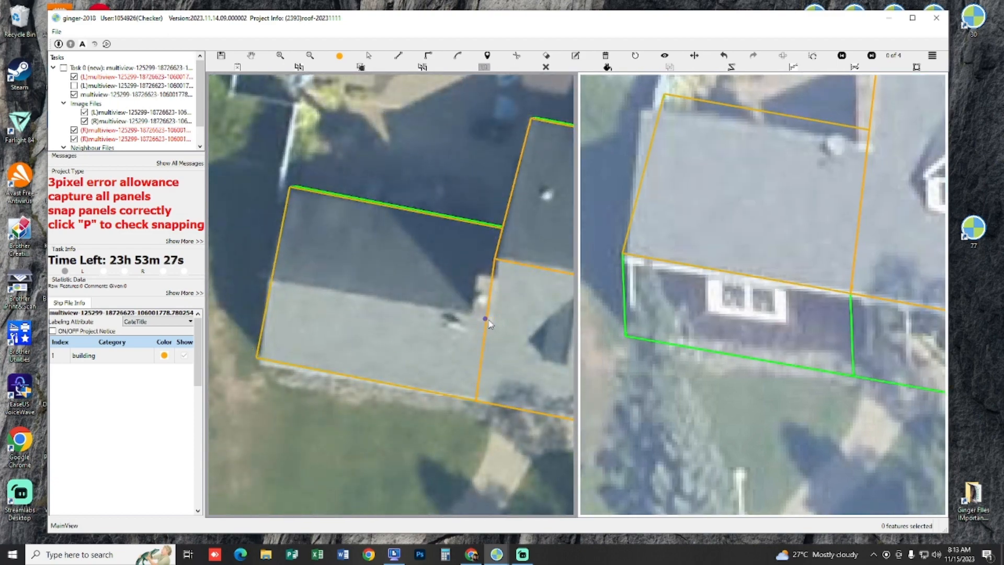
pyautogui.click(486, 321)
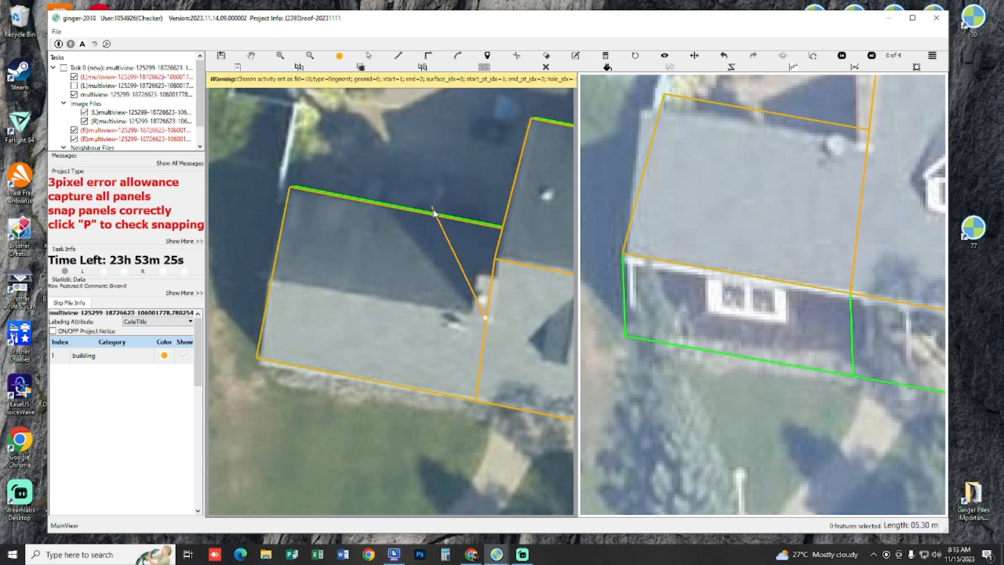
pyautogui.click(270, 279)
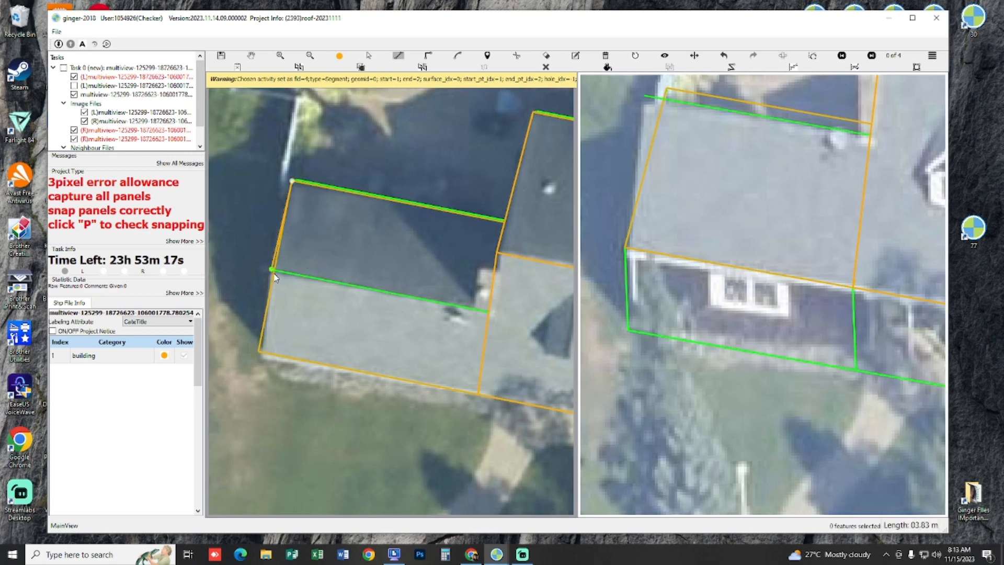
pyautogui.click(510, 229)
pyautogui.press('p')
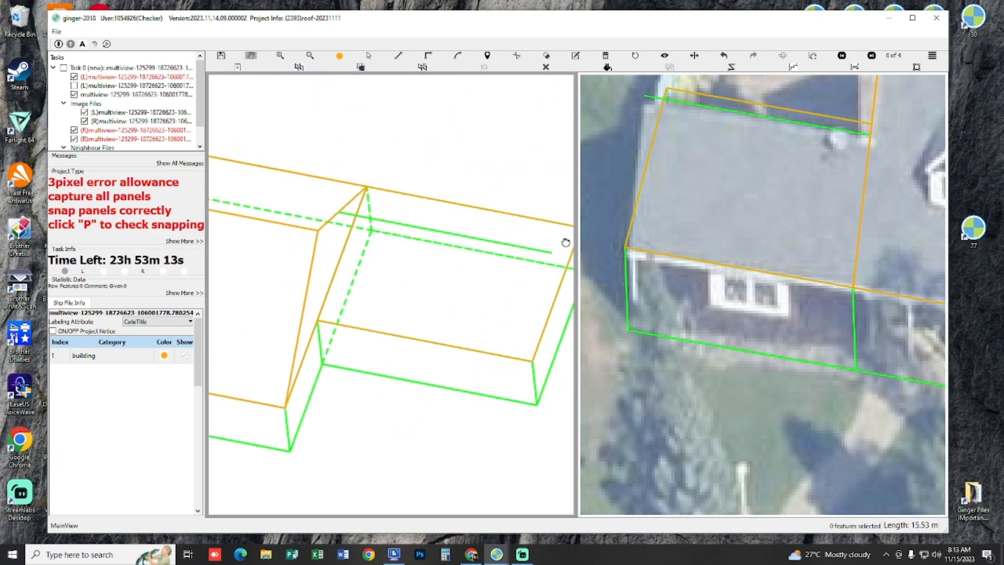
# Step: Draw the side wing's rear panel in the 3D view, connecting the ridge line's ends to the two rear eave corners
pyautogui.moveTo(565, 242); pyautogui.dragTo(368, 190)
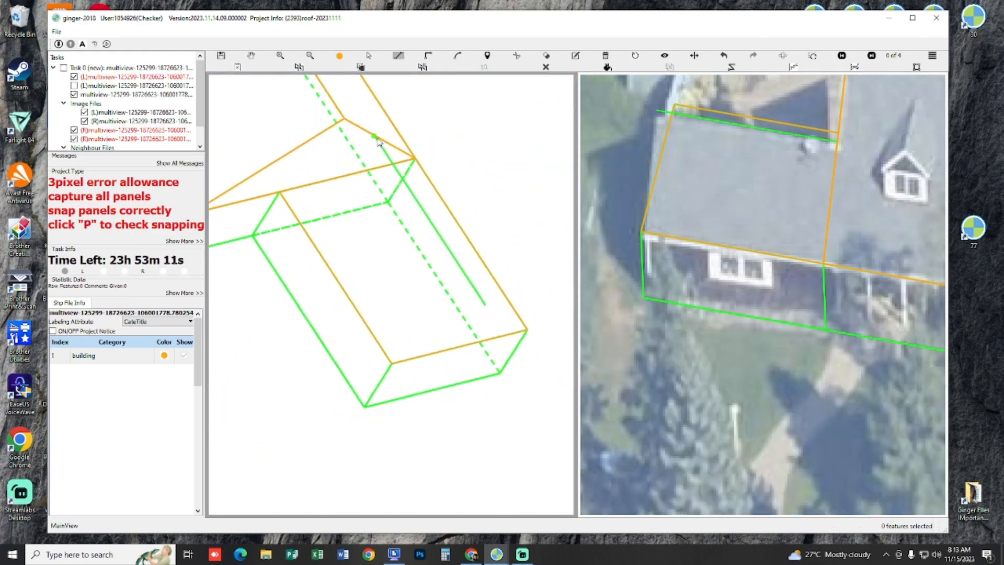
pyautogui.click(281, 193)
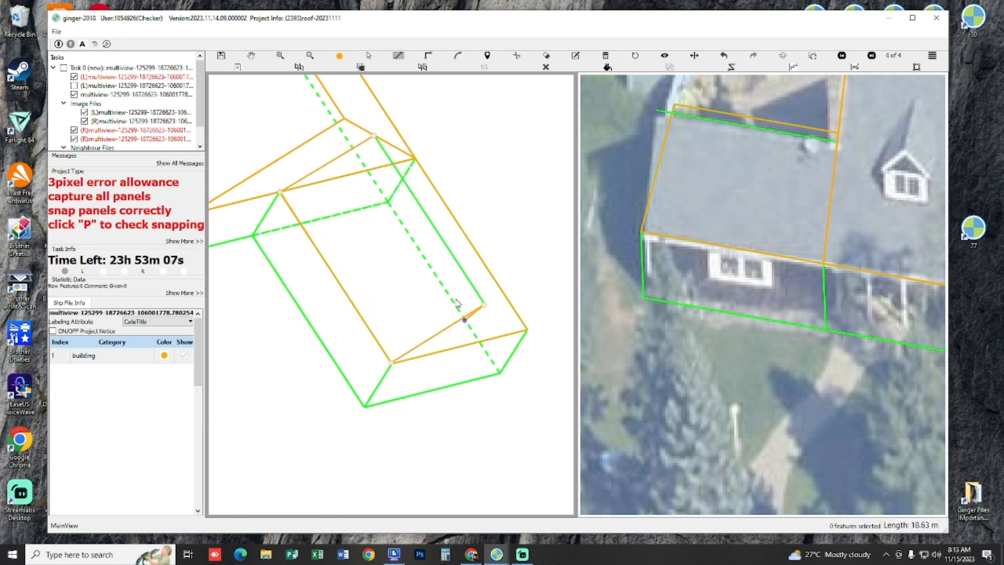
pyautogui.press('p')
# Step: Draw the side wing's front panel in the 3D view between the ridge line and the two front eave corners
pyautogui.moveTo(413, 297); pyautogui.dragTo(396, 303)
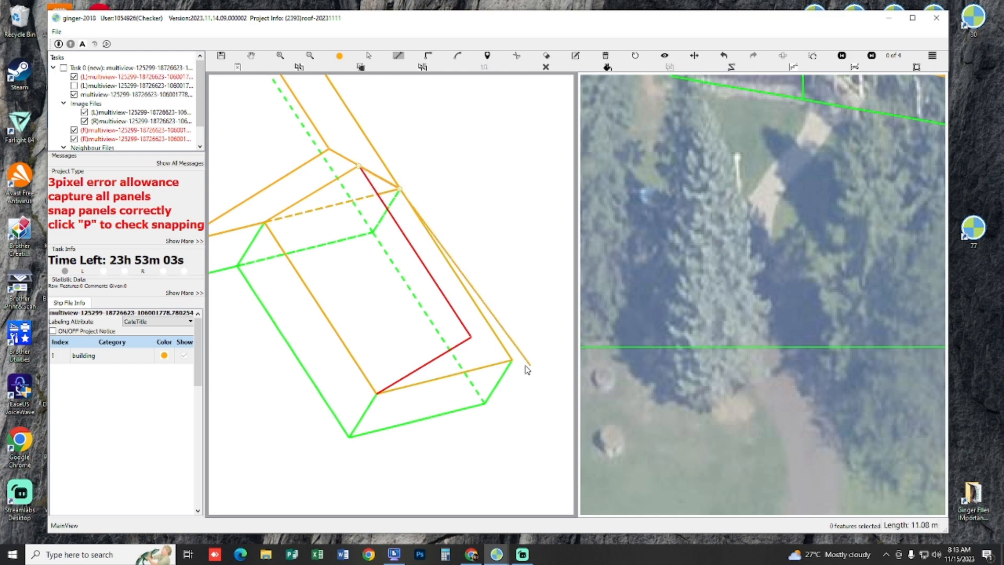
pyautogui.press('p')
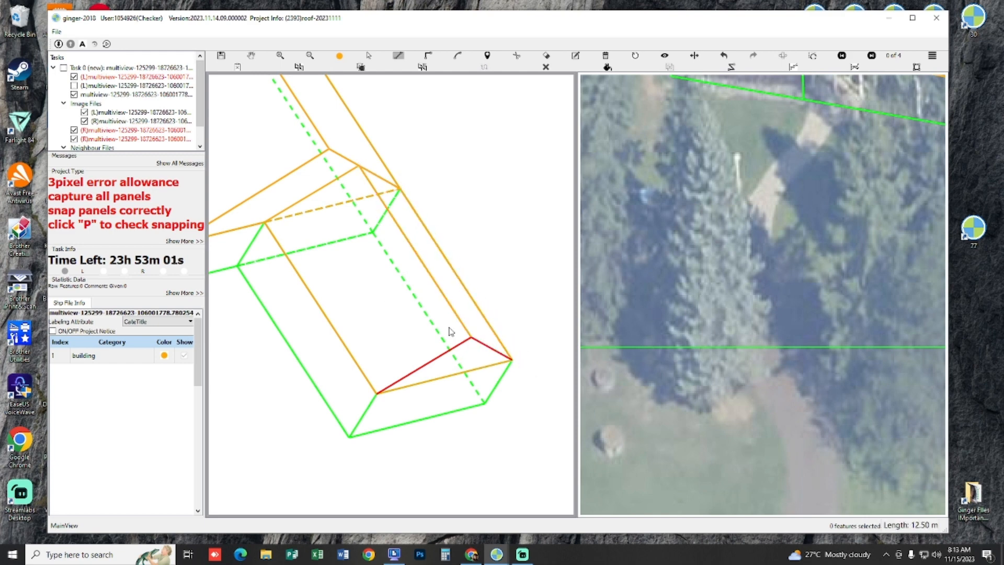
# Step: Draw the triangular gable-end panel at the side wing's outer end, joining the ridge end to both eave corners
pyautogui.moveTo(451, 331)
pyautogui.mouseDown()
pyautogui.moveTo(377, 309)
pyautogui.moveTo(443, 306)
pyautogui.moveTo(455, 339)
pyautogui.mouseUp()
pyautogui.scroll(2, 455, 339)
pyautogui.moveTo(429, 376); pyautogui.dragTo(396, 315)
pyautogui.press('p')
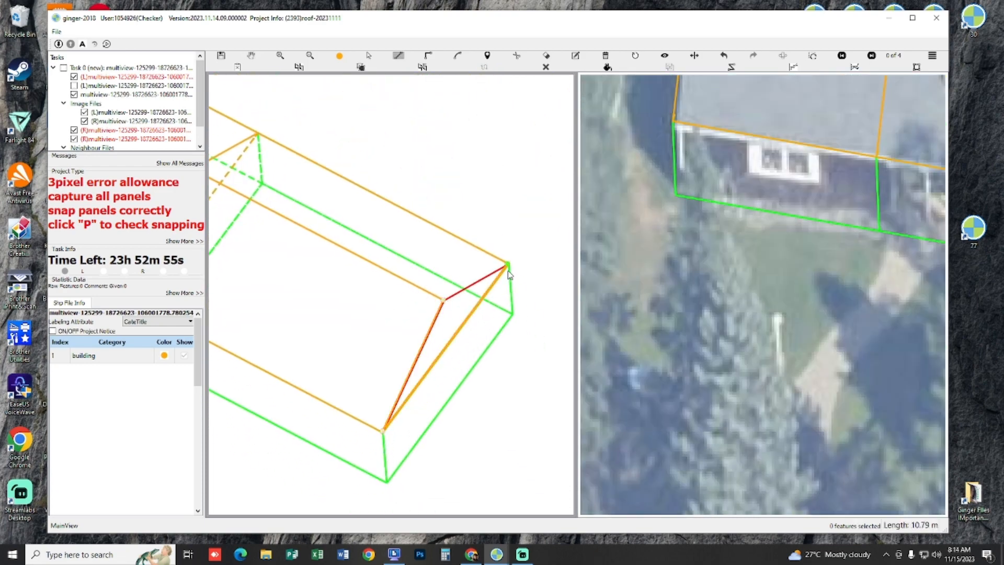
pyautogui.press('Escape')
# Step: Check the panel snapping of the whole building, main roof and side wing, in the 3D view
pyautogui.scroll(-3, 493, 310)
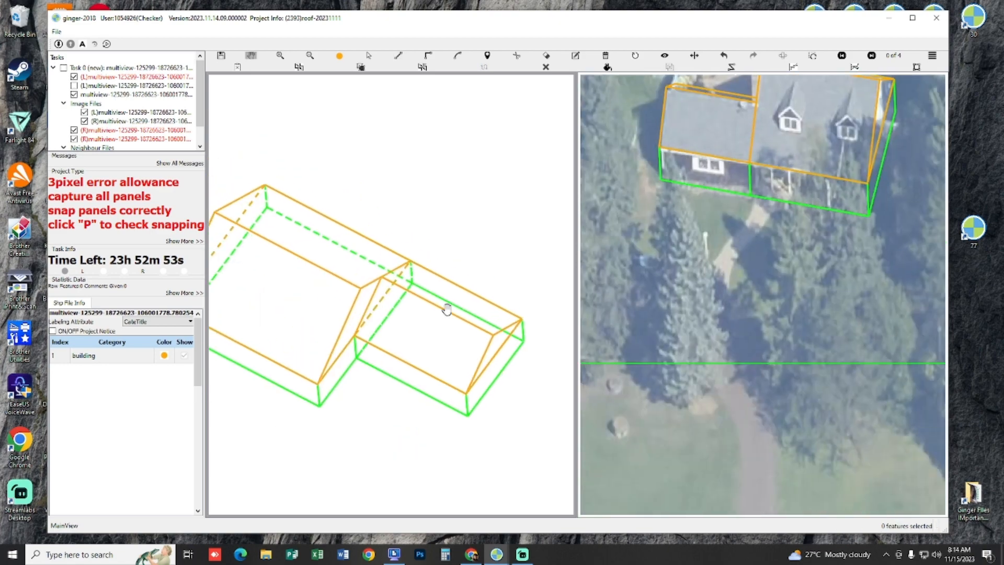
pyautogui.press('Escape')
pyautogui.doubleClick(411, 302)
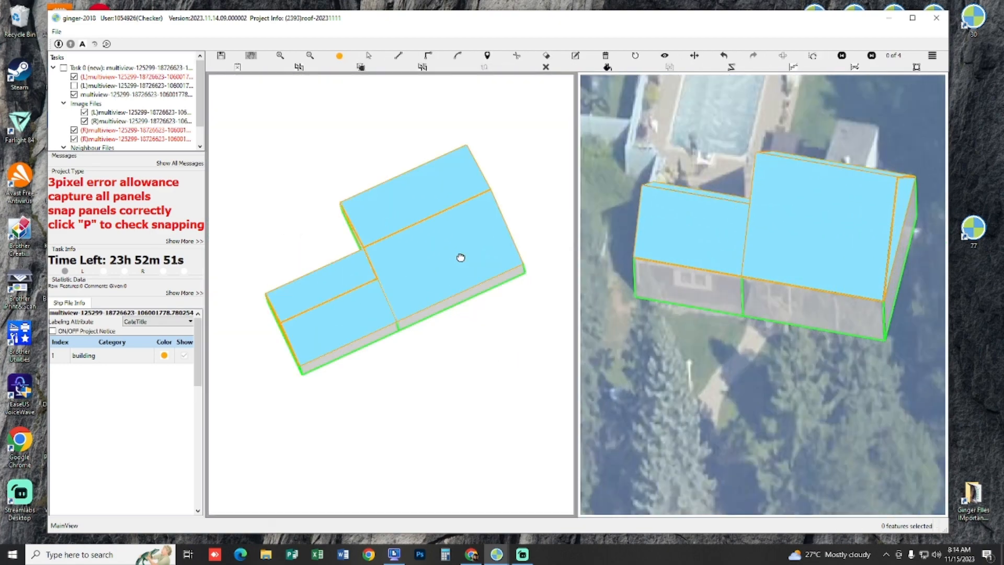
pyautogui.moveTo(453, 286); pyautogui.dragTo(386, 298)
pyautogui.press('Escape')
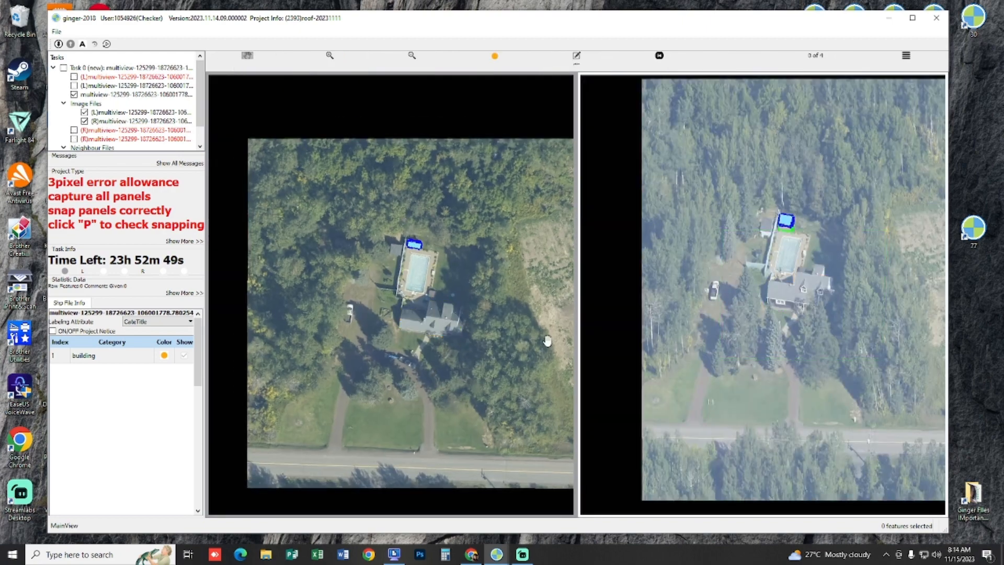
# Step: Examine how the captured main roof and side wing fit the house in the other aerial image views, including view 2 of 4
pyautogui.scroll(3, 715, 294)
pyautogui.scroll(4, 764, 288)
pyautogui.press('space')
pyautogui.press('space')
pyautogui.press('space')
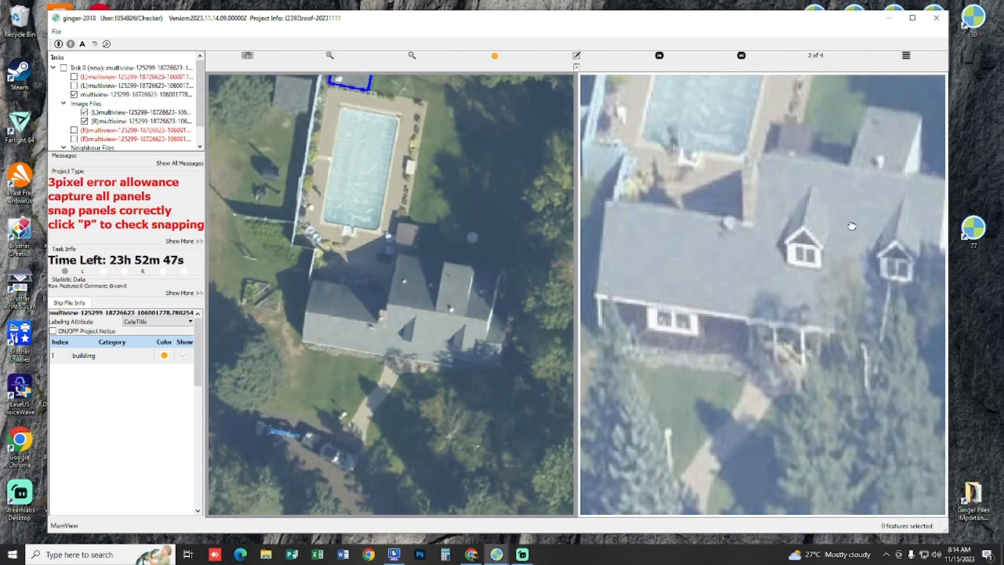
pyautogui.press('space')
pyautogui.moveTo(830, 234); pyautogui.dragTo(687, 259)
pyautogui.moveTo(627, 288); pyautogui.dragTo(809, 294)
pyautogui.press('space')
pyautogui.press('space')
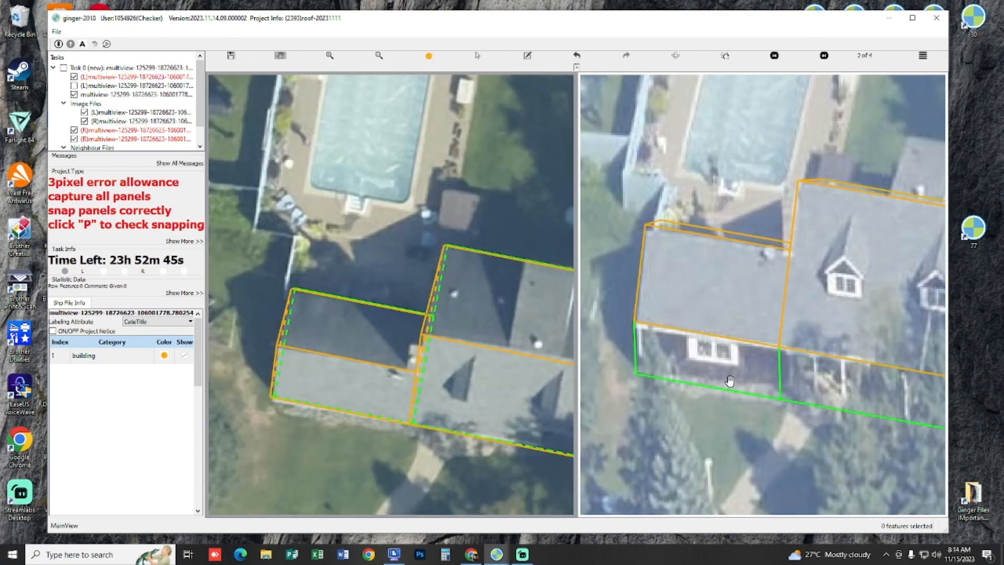
pyautogui.moveTo(735, 327); pyautogui.dragTo(869, 407)
pyautogui.moveTo(791, 362); pyautogui.dragTo(742, 339)
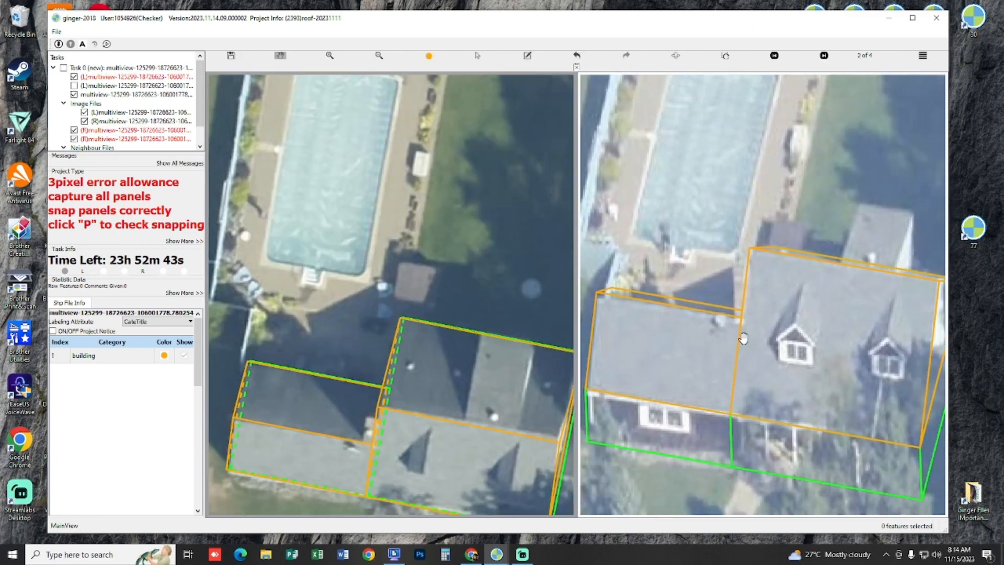
pyautogui.moveTo(829, 321); pyautogui.dragTo(695, 317)
pyautogui.moveTo(396, 382); pyautogui.dragTo(400, 297)
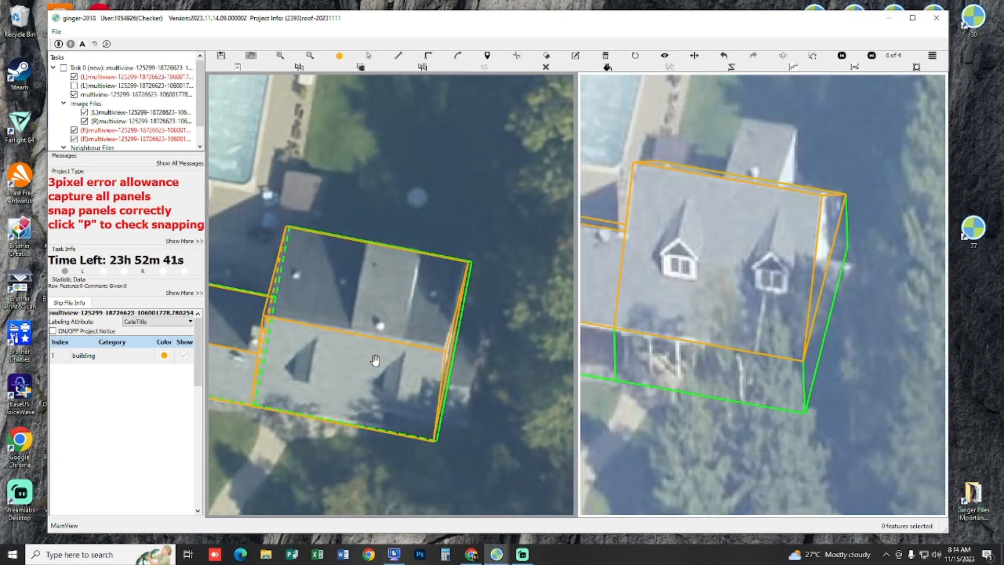
pyautogui.scroll(1, 374, 358)
pyautogui.scroll(-1, 679, 340)
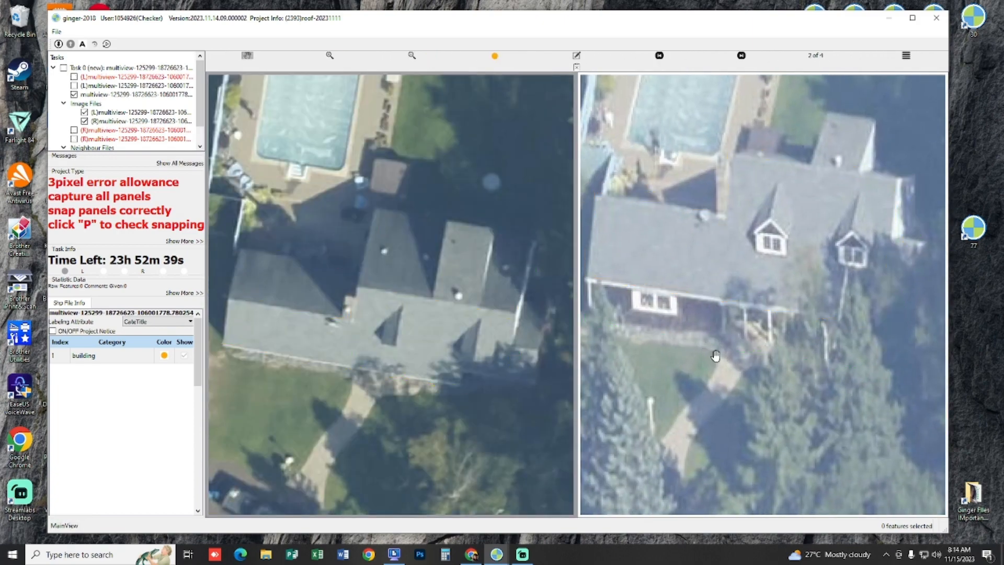
pyautogui.moveTo(781, 271); pyautogui.dragTo(742, 358)
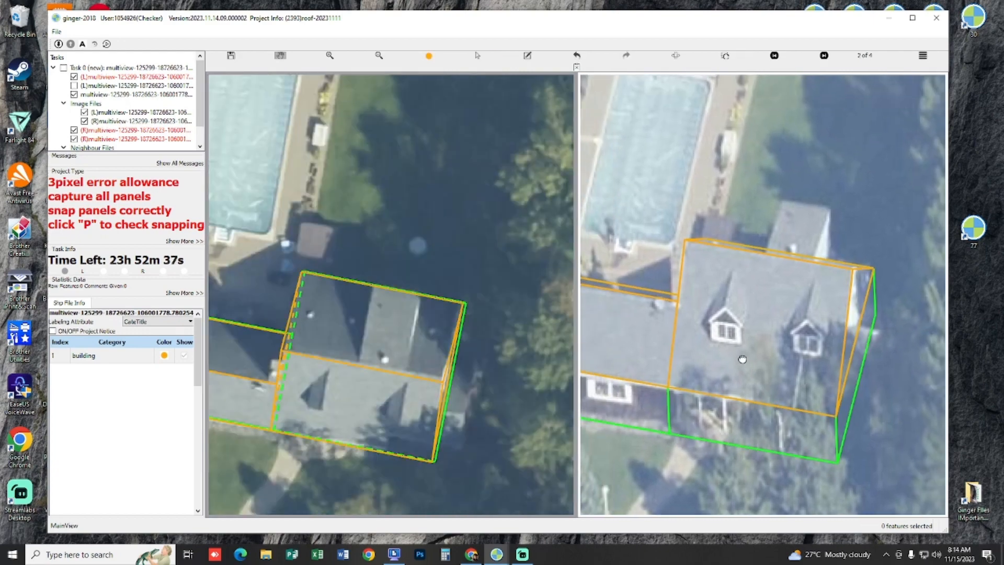
pyautogui.scroll(1, 430, 368)
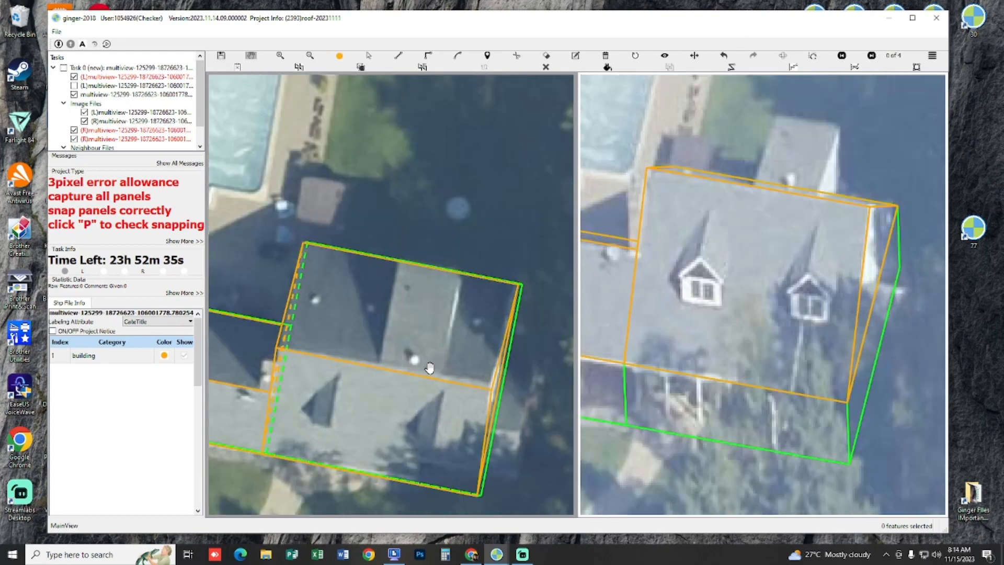
# Step: Compare the rear dormer behind the main ridge across the aerial image views, including views 3 of 4 and 2 of 4
pyautogui.scroll(2, 424, 319)
pyautogui.scroll(-1, 421, 292)
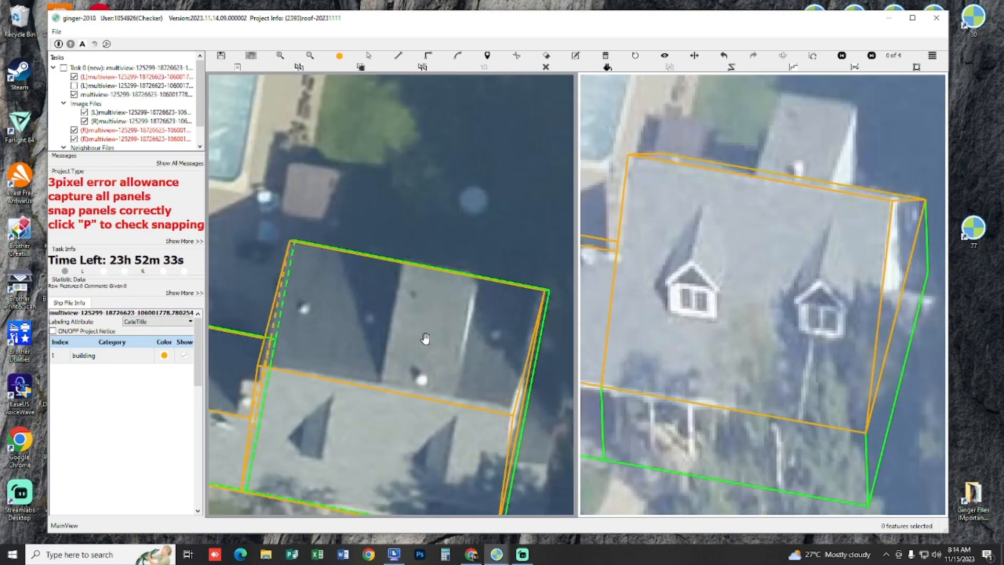
pyautogui.scroll(1, 454, 334)
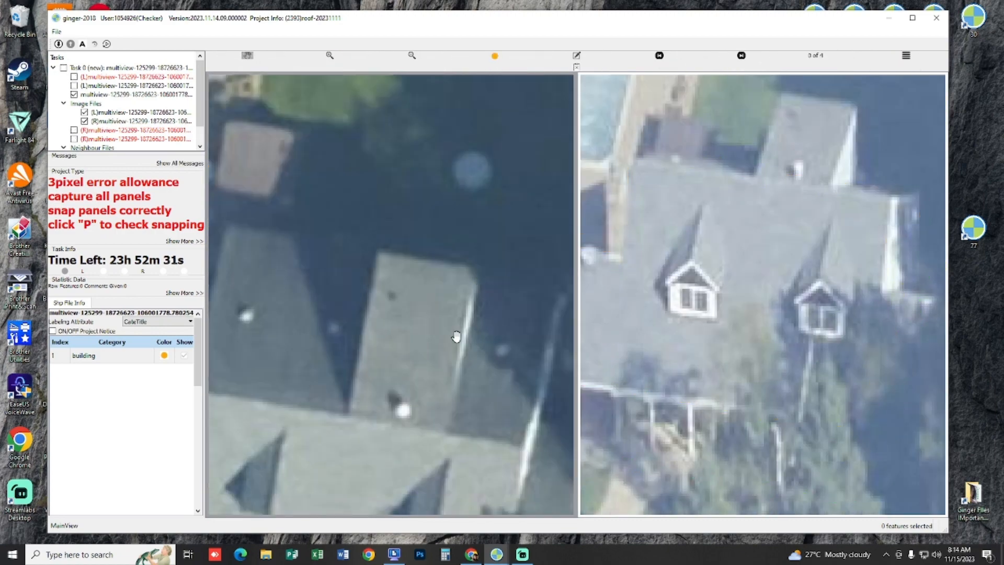
pyautogui.moveTo(750, 267); pyautogui.dragTo(731, 322)
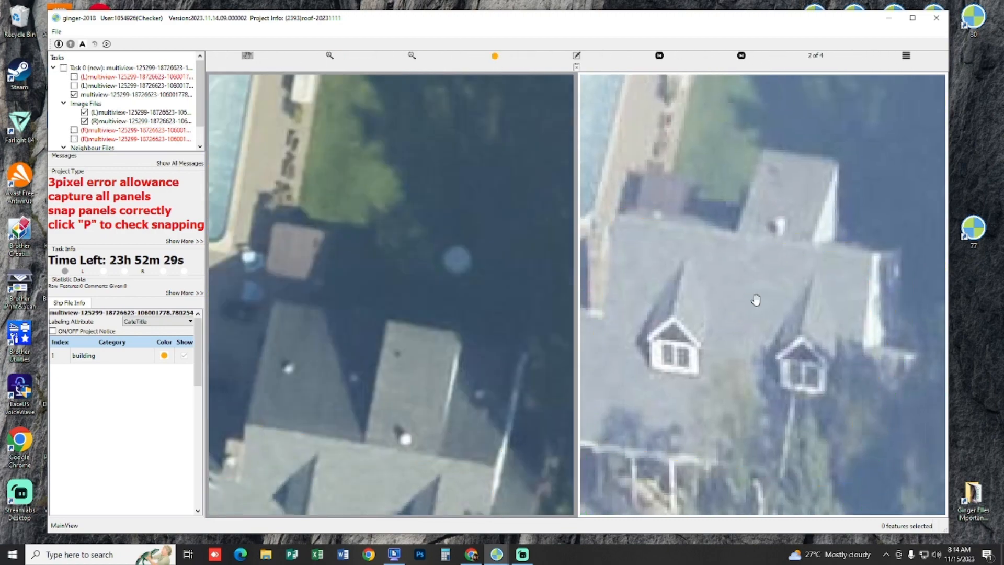
pyautogui.moveTo(383, 433); pyautogui.dragTo(386, 378)
pyautogui.scroll(1, 413, 366)
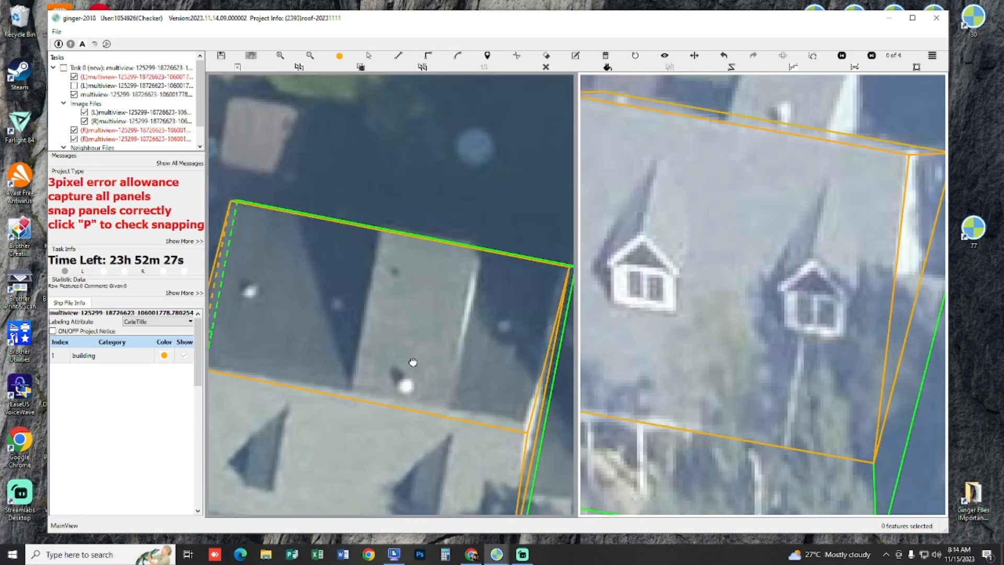
pyautogui.moveTo(408, 345); pyautogui.dragTo(385, 334)
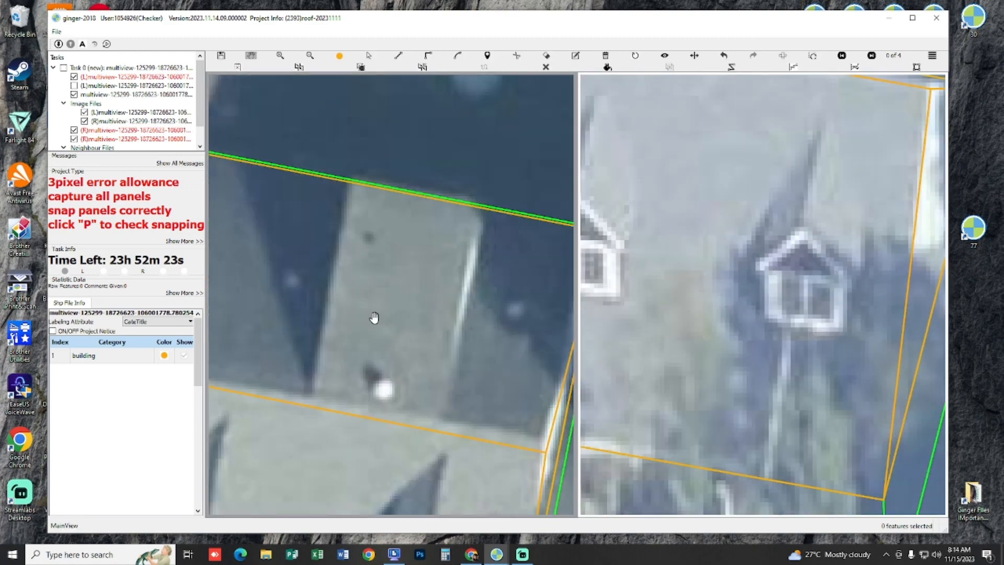
pyautogui.moveTo(386, 253); pyautogui.dragTo(390, 295)
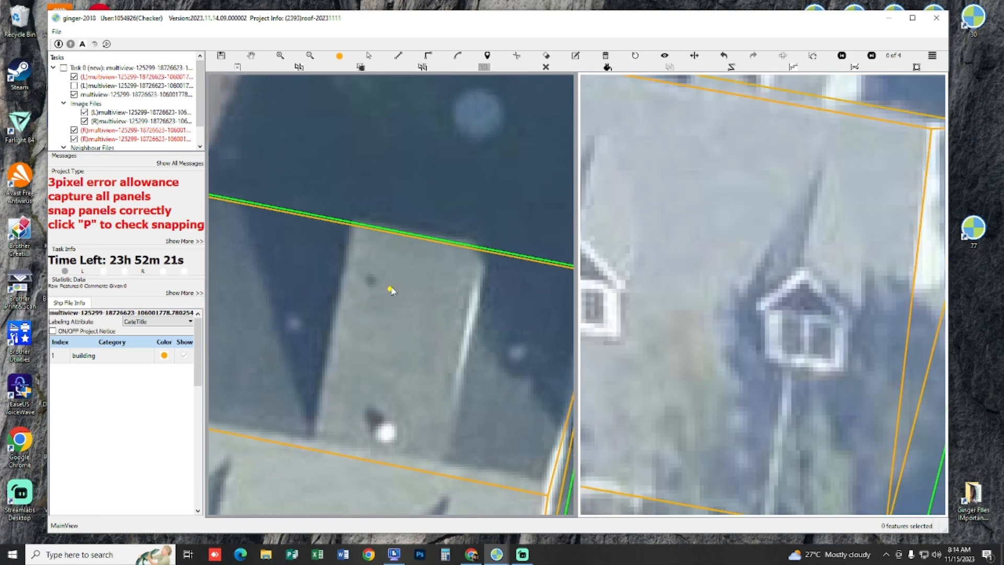
# Step: Draw a guide line about 5.95 m long along the main roof's rear eave across the dormer and shift it slightly inward
pyautogui.click(305, 217)
pyautogui.click(521, 258)
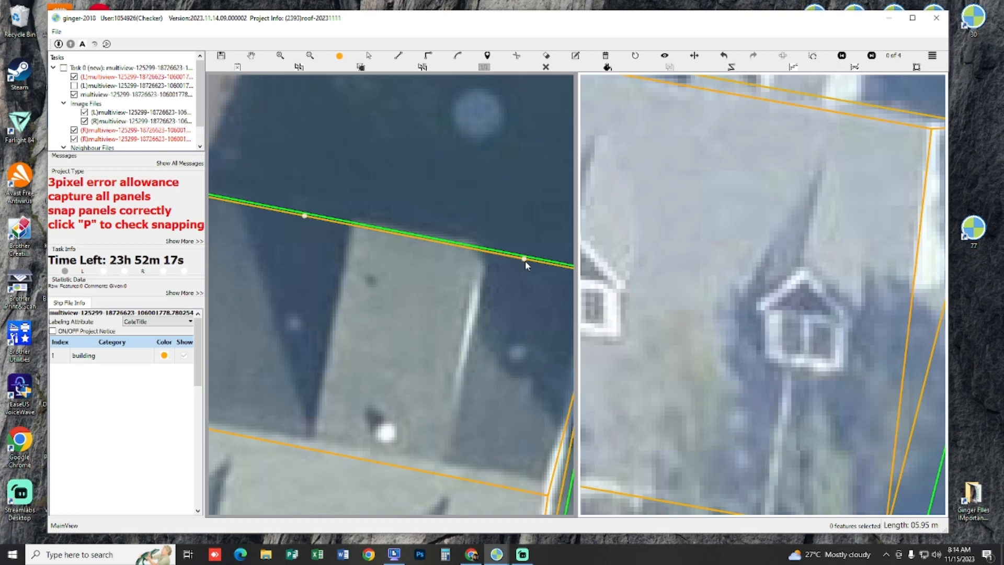
pyautogui.rightClick(525, 260)
pyautogui.press('Escape')
pyautogui.press('s')
pyautogui.moveTo(436, 242)
pyautogui.mouseDown()
pyautogui.moveTo(425, 249)
pyautogui.moveTo(441, 241)
pyautogui.moveTo(436, 250)
pyautogui.mouseUp()
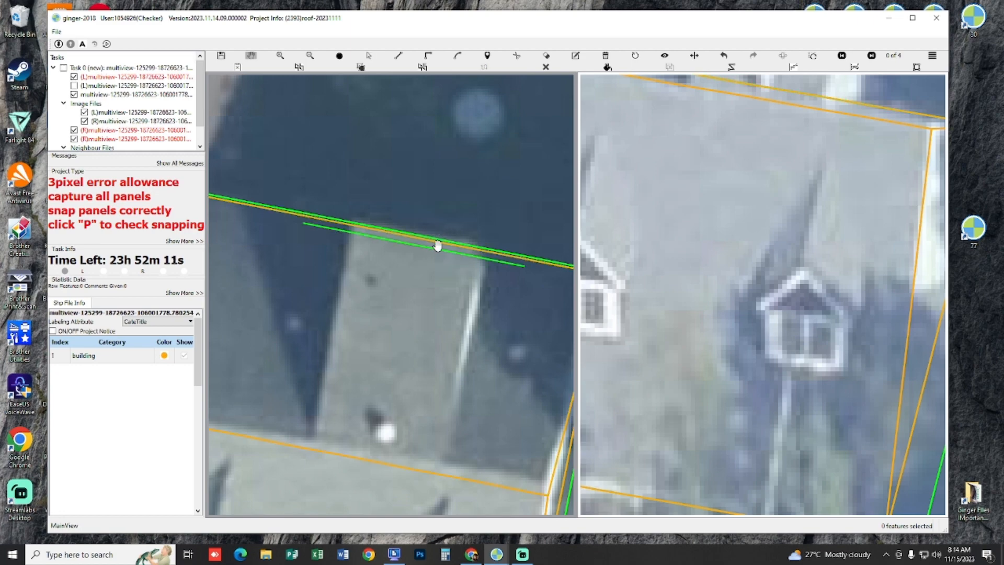
# Step: Move the guide line up in view 2 of 4 until it lies on the rear dormer's outer eave
pyautogui.moveTo(767, 243); pyautogui.dragTo(751, 307)
pyautogui.scroll(-2, 748, 307)
pyautogui.moveTo(751, 229); pyautogui.dragTo(781, 320)
pyautogui.scroll(-2, 779, 301)
pyautogui.scroll(2, 789, 309)
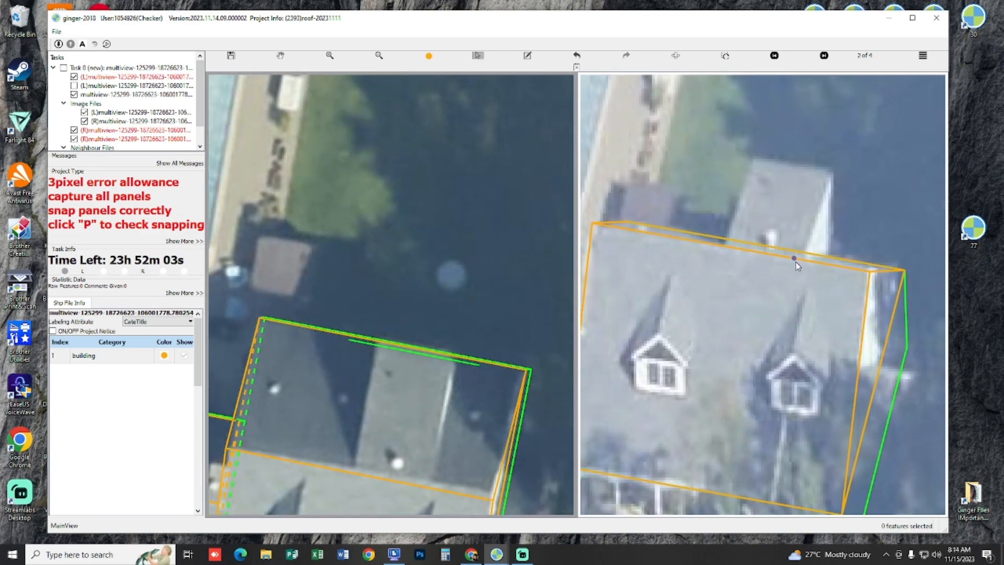
pyautogui.scroll(2, 796, 262)
pyautogui.scroll(-4, 787, 252)
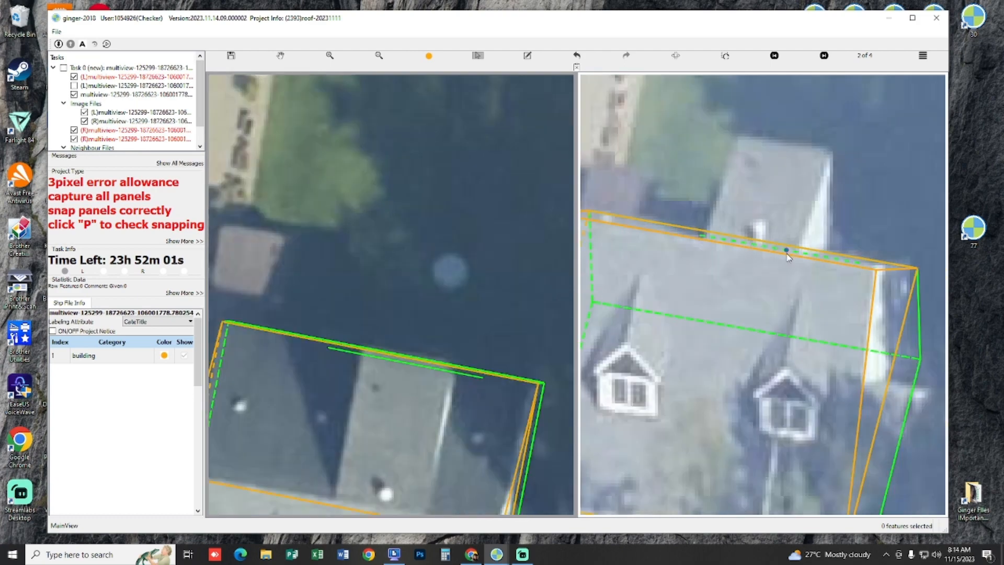
pyautogui.moveTo(787, 252); pyautogui.dragTo(786, 318)
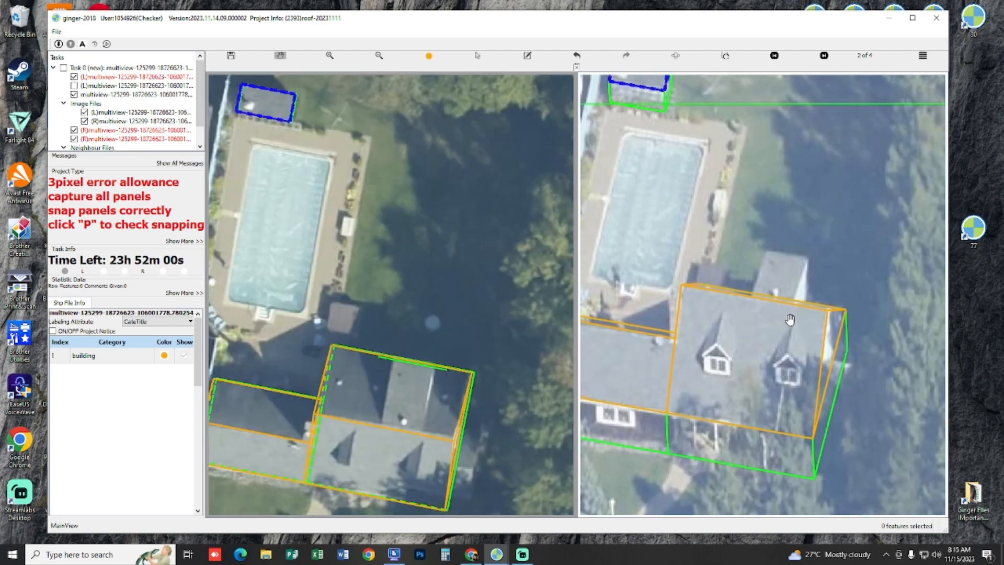
pyautogui.scroll(5, 787, 320)
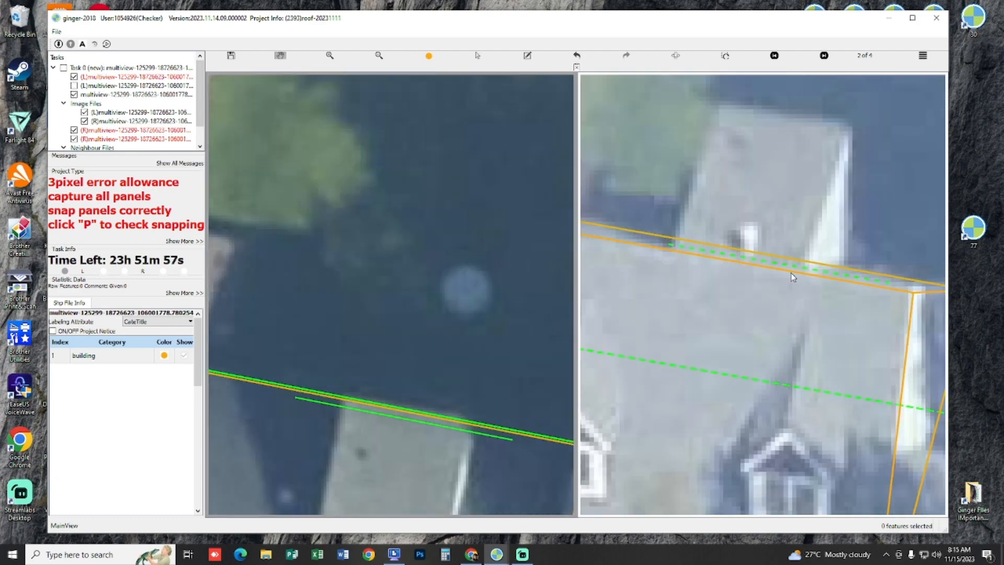
pyautogui.moveTo(791, 266); pyautogui.dragTo(776, 116)
pyautogui.scroll(-2, 787, 203)
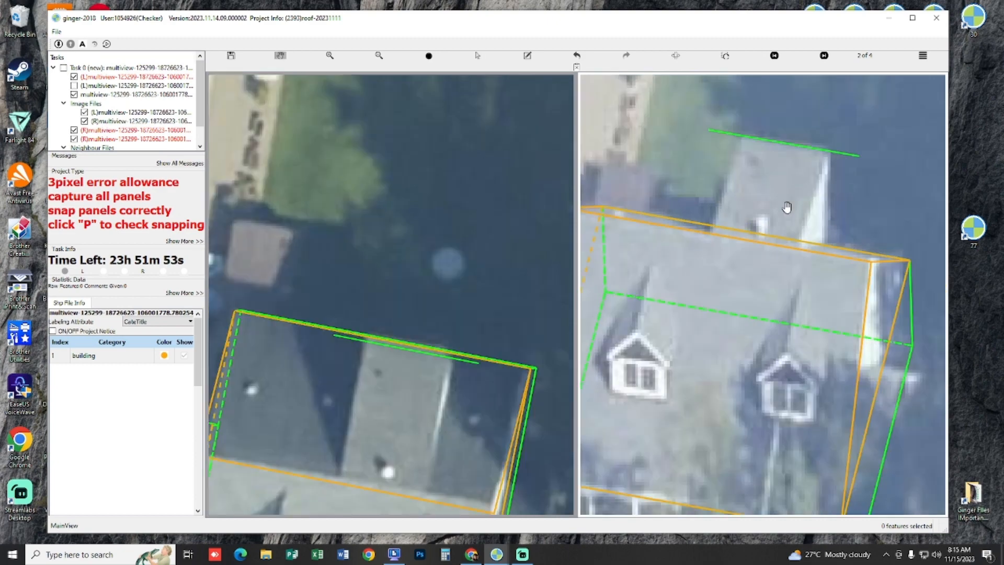
pyautogui.moveTo(817, 177); pyautogui.dragTo(847, 171)
# Step: Check the guide line's position against the rear dormer in the aerial image views, including views 3 of 4 and 2 of 4
pyautogui.scroll(3, 484, 316)
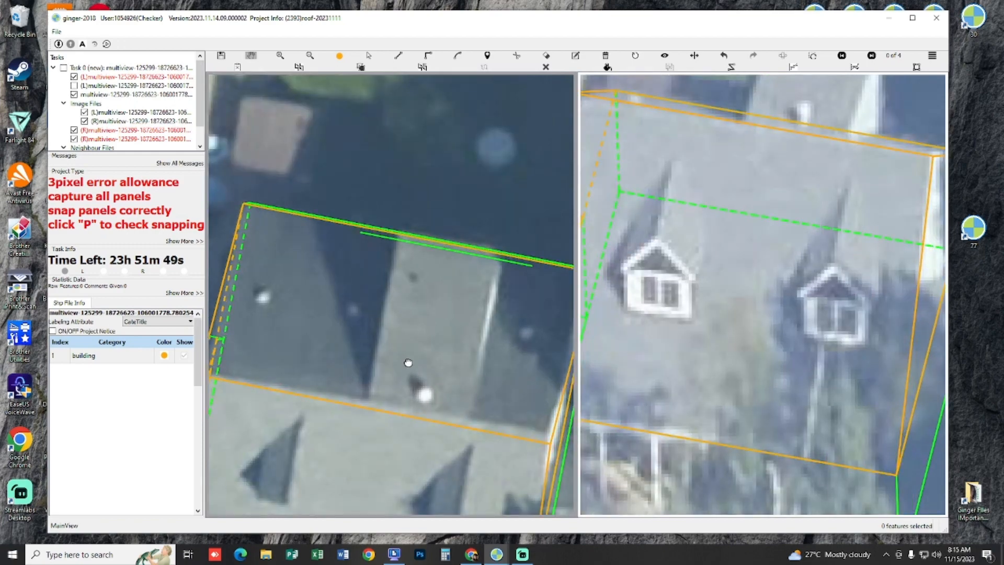
pyautogui.scroll(-6, 408, 362)
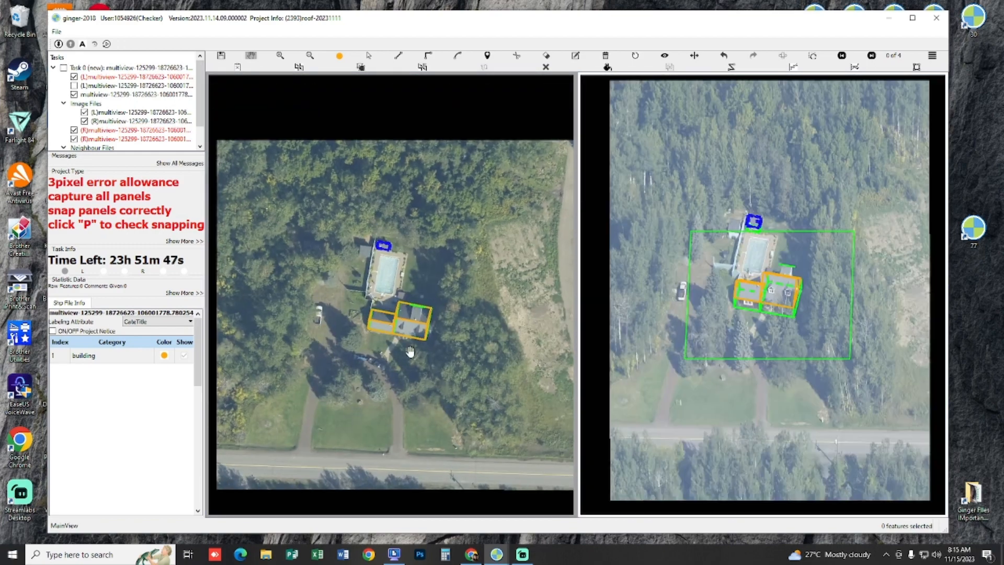
pyautogui.scroll(5, 410, 351)
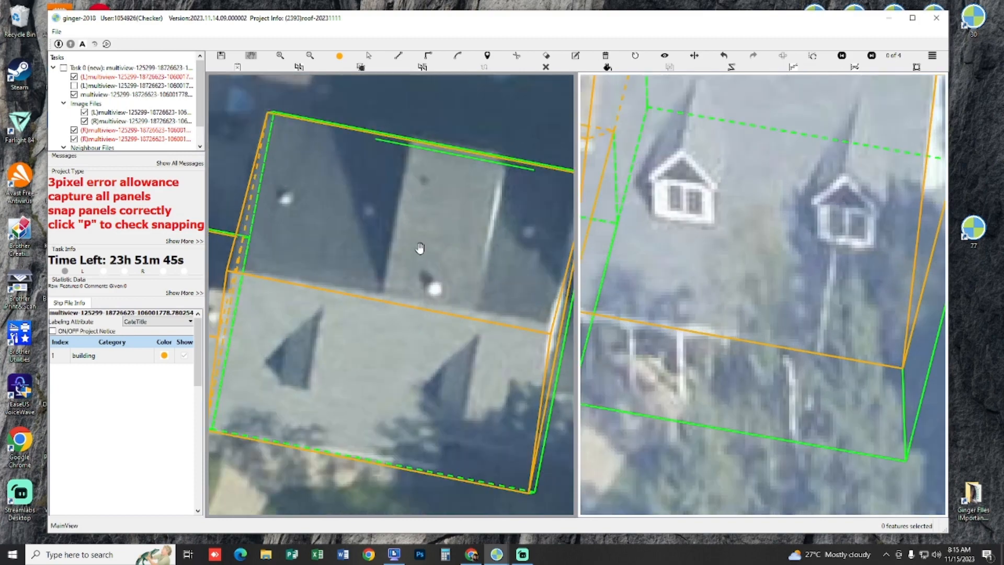
pyautogui.moveTo(420, 249)
pyautogui.mouseDown()
pyautogui.moveTo(417, 262)
pyautogui.moveTo(404, 257)
pyautogui.moveTo(410, 262)
pyautogui.mouseUp()
pyautogui.press('space')
pyautogui.press('space')
pyautogui.press('space')
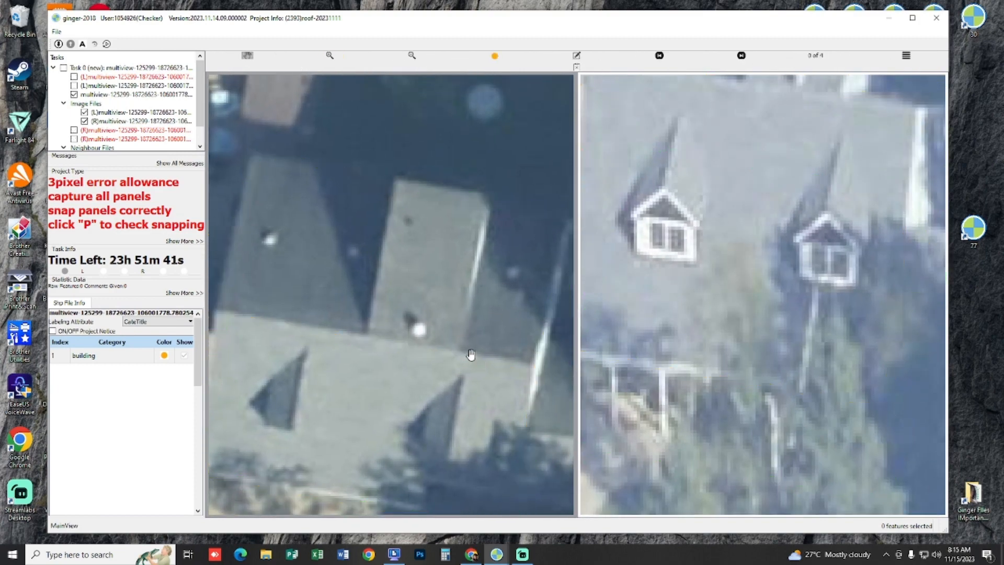
pyautogui.press('space')
pyautogui.press('space')
pyautogui.press('space')
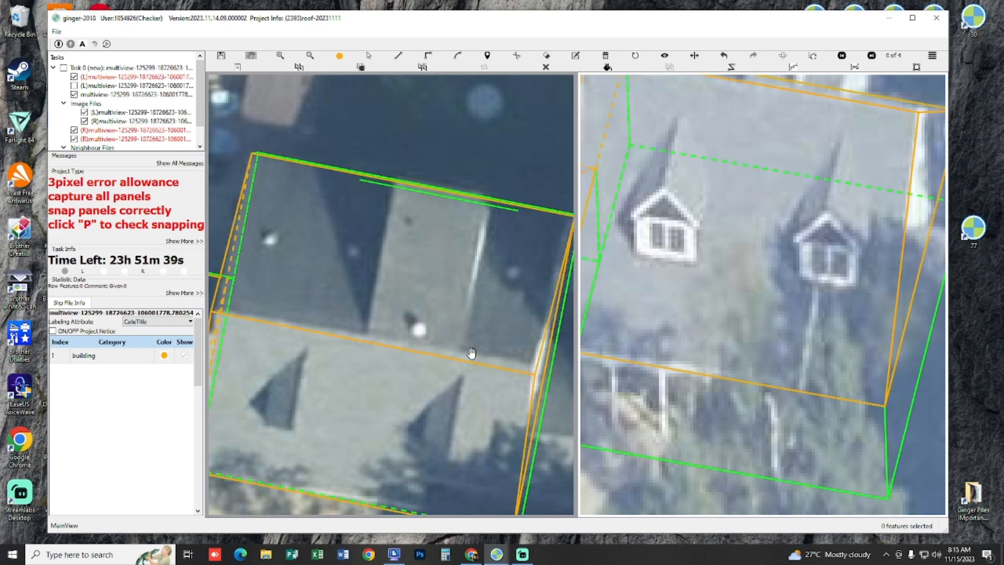
pyautogui.scroll(-1, 472, 352)
pyautogui.scroll(1, 434, 346)
pyautogui.moveTo(467, 293)
pyautogui.mouseDown()
pyautogui.moveTo(429, 322)
pyautogui.moveTo(484, 350)
pyautogui.moveTo(453, 316)
pyautogui.moveTo(456, 287)
pyautogui.mouseUp()
pyautogui.moveTo(502, 324); pyautogui.dragTo(433, 394)
pyautogui.moveTo(813, 177); pyautogui.dragTo(796, 267)
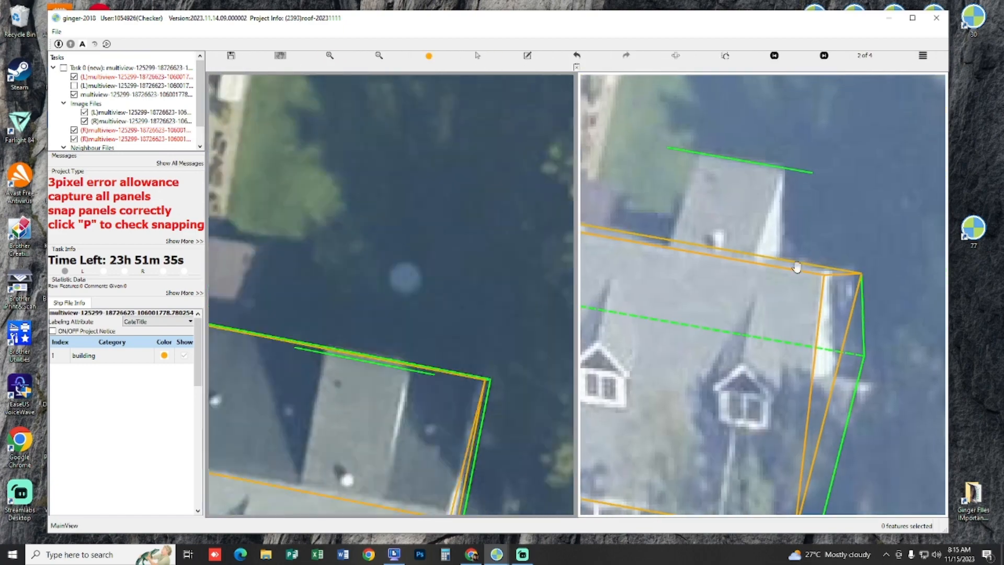
pyautogui.moveTo(697, 317); pyautogui.dragTo(794, 182)
pyautogui.moveTo(330, 344); pyautogui.dragTo(349, 309)
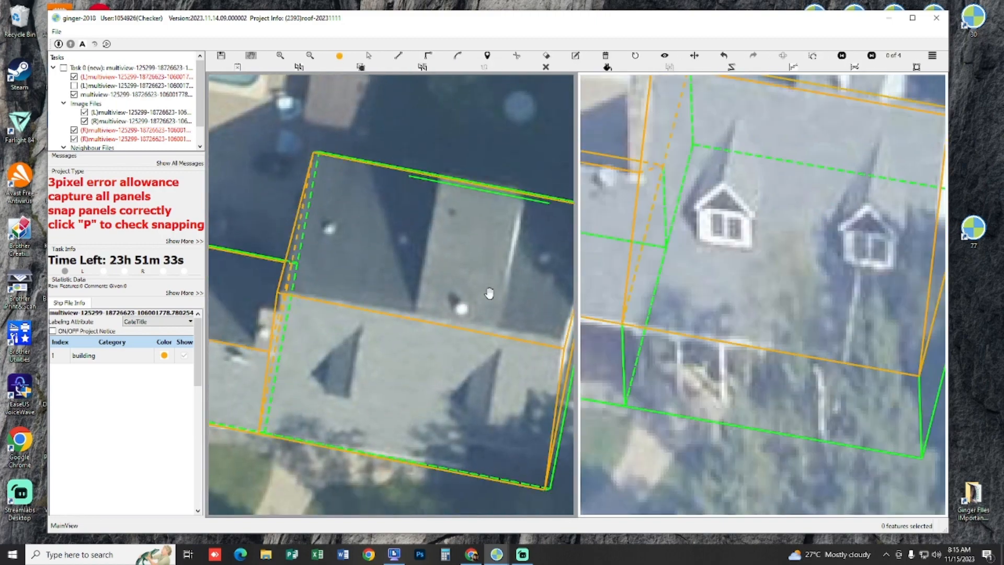
pyautogui.scroll(4, 521, 399)
pyautogui.scroll(-4, 529, 381)
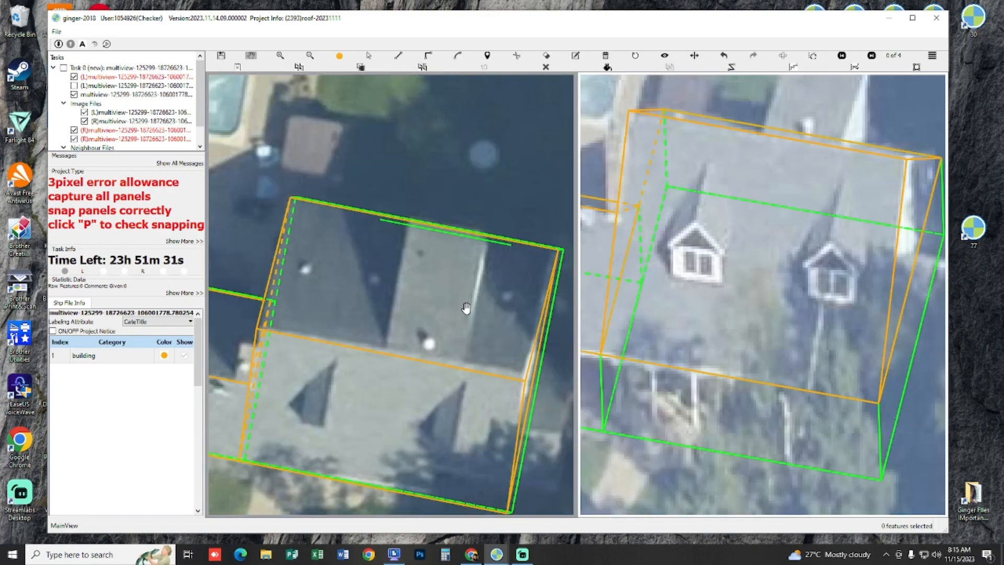
pyautogui.moveTo(466, 308); pyautogui.dragTo(468, 334)
pyautogui.scroll(1, 468, 334)
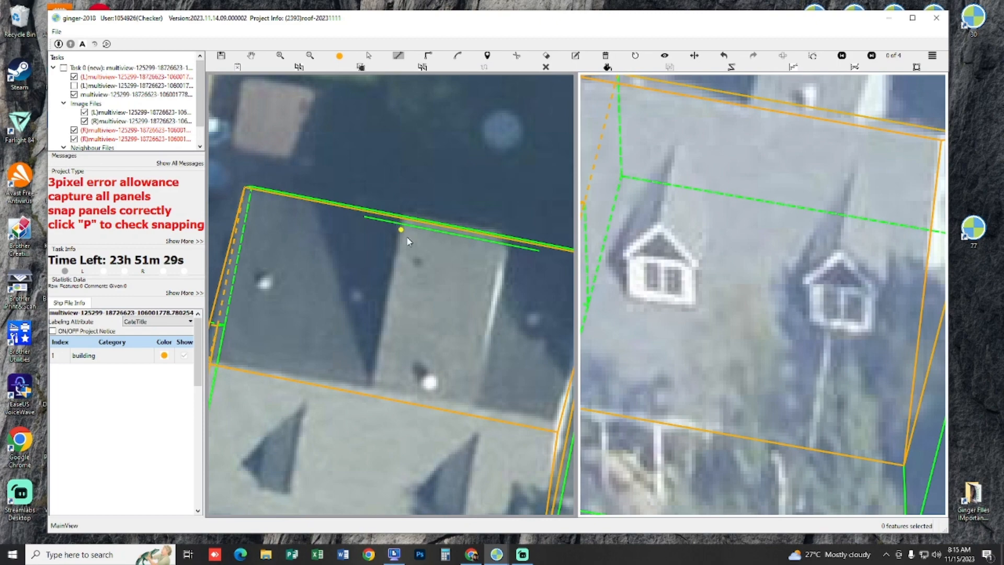
# Step: Draw the rear dormer's four-sided roof panel between the guide line and the main ridge, following both dormer sides
pyautogui.press('space')
pyautogui.press('space')
pyautogui.press('space')
pyautogui.moveTo(853, 190); pyautogui.dragTo(781, 342)
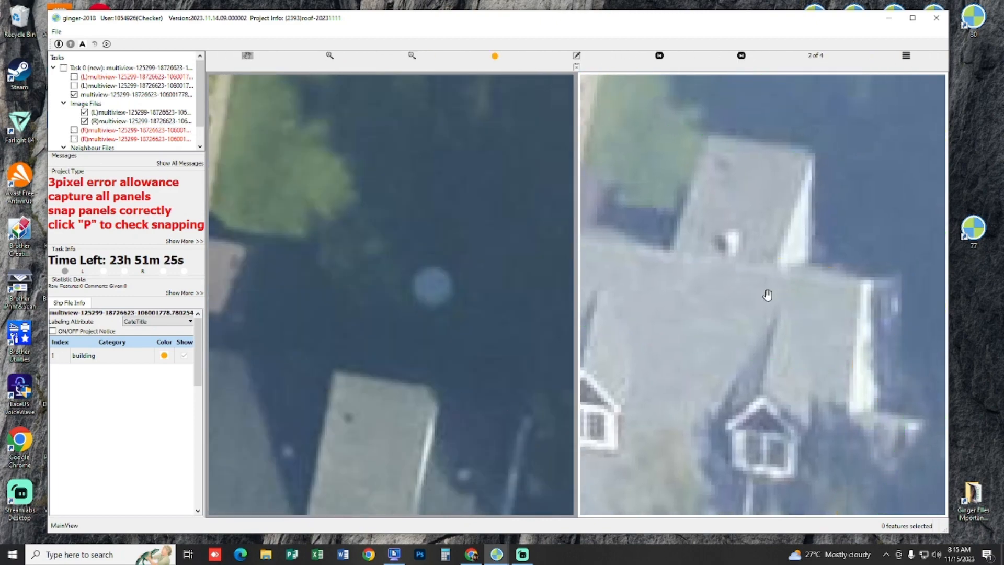
pyautogui.moveTo(355, 369); pyautogui.dragTo(397, 227)
pyautogui.press('space')
pyautogui.click(373, 242)
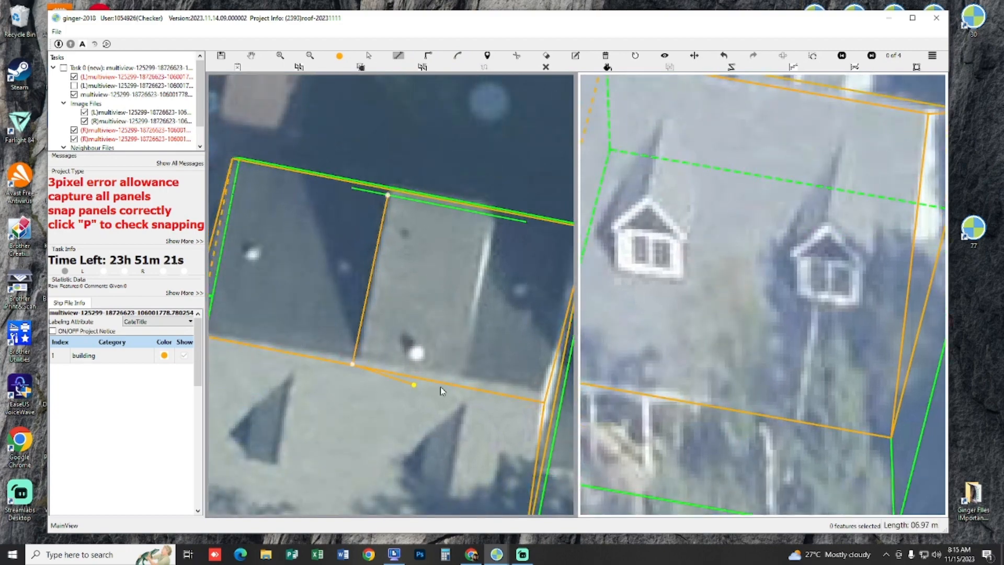
pyautogui.click(458, 384)
pyautogui.doubleClick(495, 216)
pyautogui.press('space')
# Step: Check the new rear dormer panel's fit and snapping in the 3D view and the aerial images
pyautogui.moveTo(437, 293)
pyautogui.mouseDown()
pyautogui.moveTo(531, 243)
pyautogui.moveTo(486, 287)
pyautogui.moveTo(437, 294)
pyautogui.moveTo(422, 316)
pyautogui.moveTo(401, 296)
pyautogui.moveTo(396, 264)
pyautogui.moveTo(404, 305)
pyautogui.moveTo(395, 284)
pyautogui.moveTo(391, 364)
pyautogui.moveTo(425, 248)
pyautogui.moveTo(425, 290)
pyautogui.mouseUp()
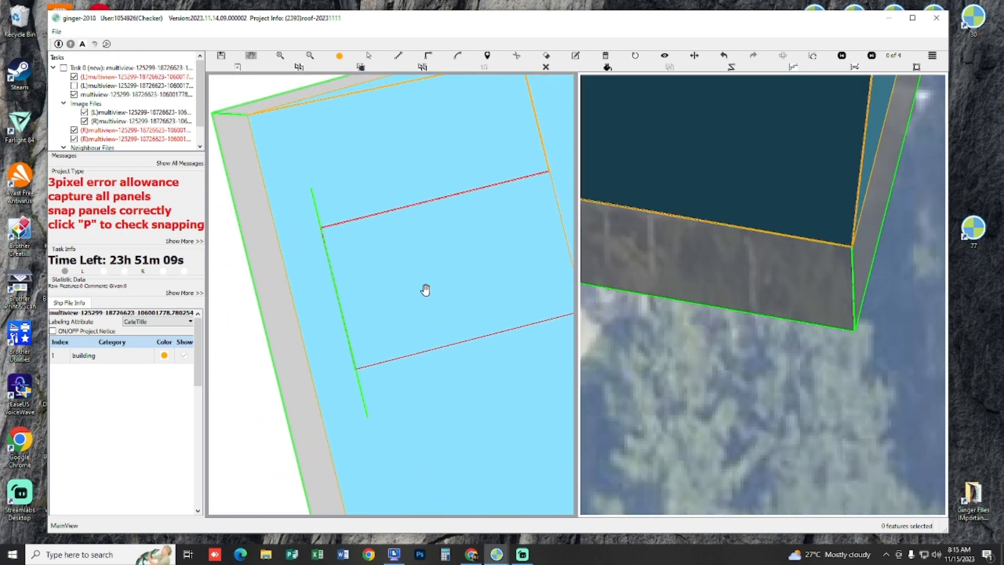
pyautogui.press('Escape')
pyautogui.scroll(-8, 474, 348)
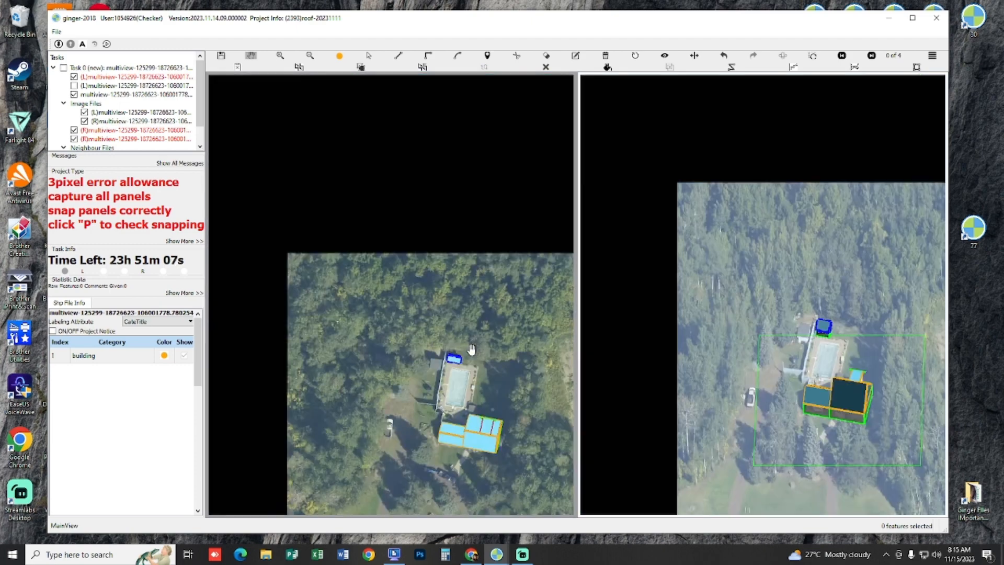
pyautogui.scroll(8, 474, 361)
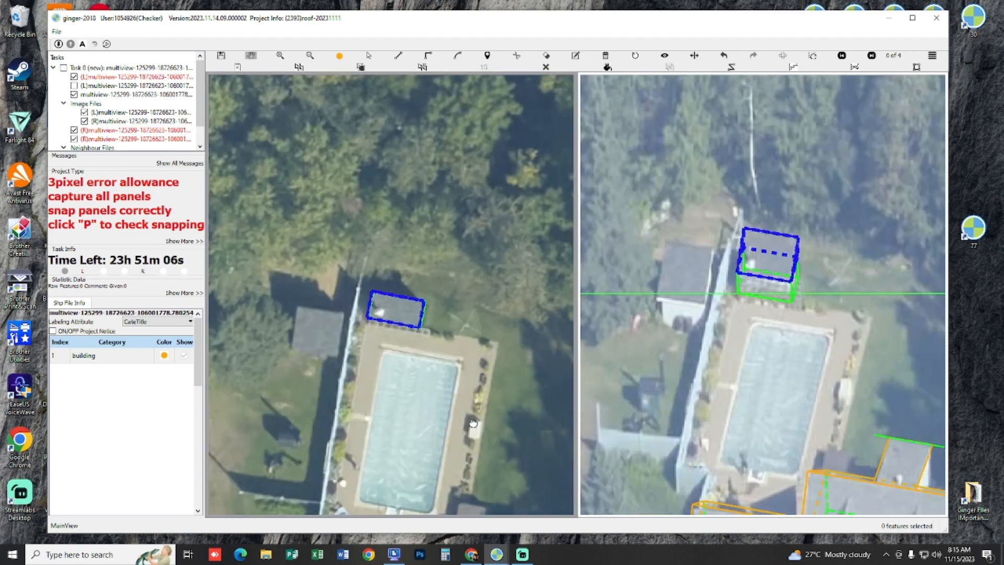
pyautogui.moveTo(473, 423); pyautogui.dragTo(392, 318)
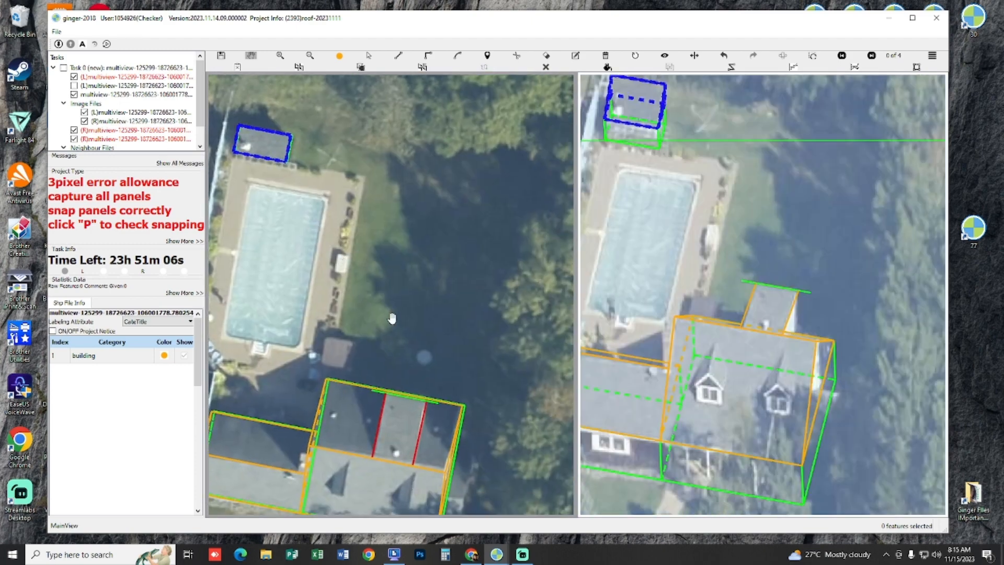
pyautogui.scroll(2, 406, 359)
pyautogui.moveTo(406, 374)
pyautogui.mouseDown()
pyautogui.moveTo(419, 323)
pyautogui.moveTo(418, 348)
pyautogui.moveTo(535, 287)
pyautogui.moveTo(509, 276)
pyautogui.mouseUp()
pyautogui.press('p')
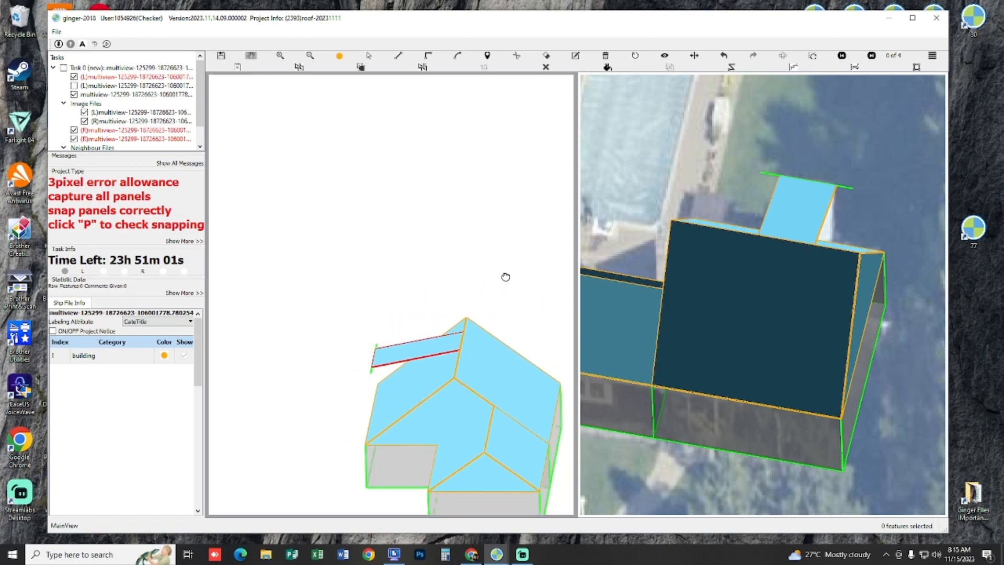
# Step: Delete the guide line at the rear dormer panel's outer edge in the 3D view
pyautogui.scroll(4, 393, 385)
pyautogui.moveTo(382, 373); pyautogui.dragTo(412, 372)
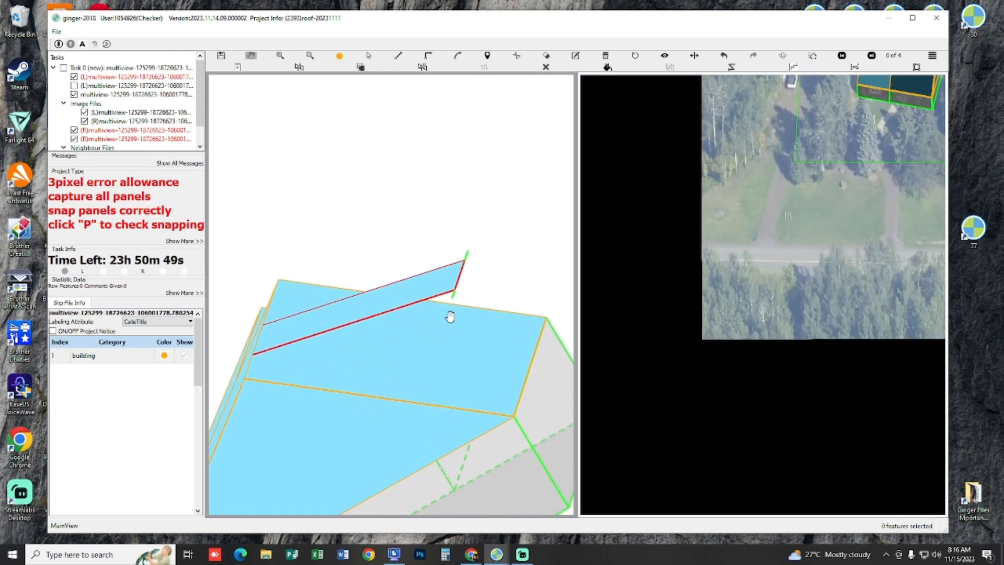
pyautogui.scroll(3, 456, 295)
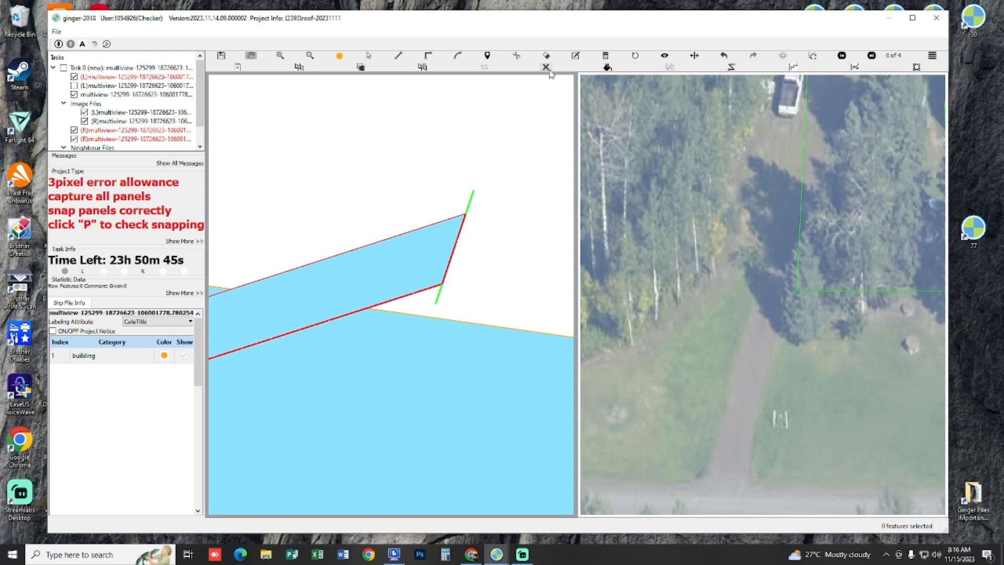
pyautogui.scroll(-4, 470, 258)
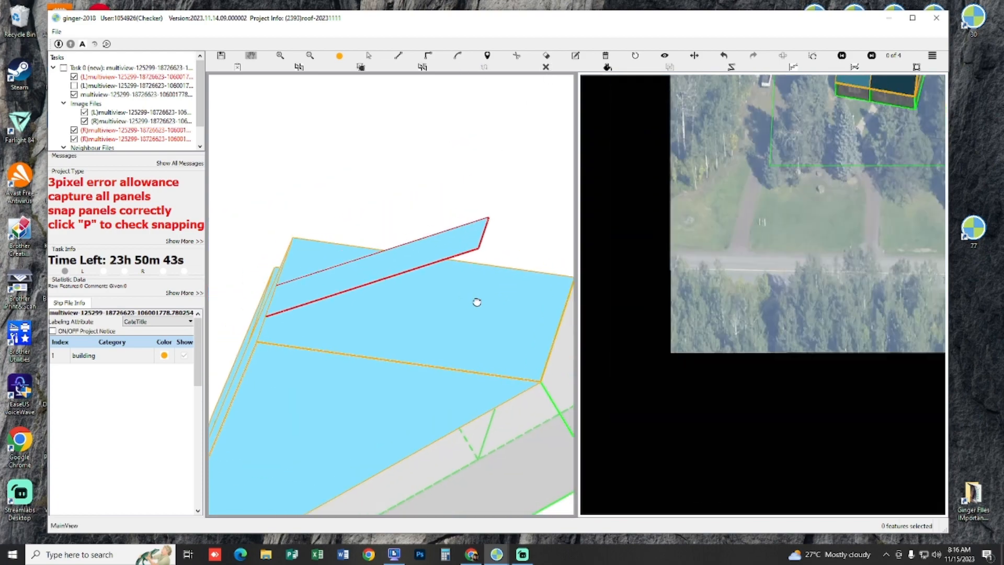
# Step: Start a side panel from the dormer panel's outer eave corner down to the vertical wall edge below the main roof's corner
pyautogui.click(479, 250)
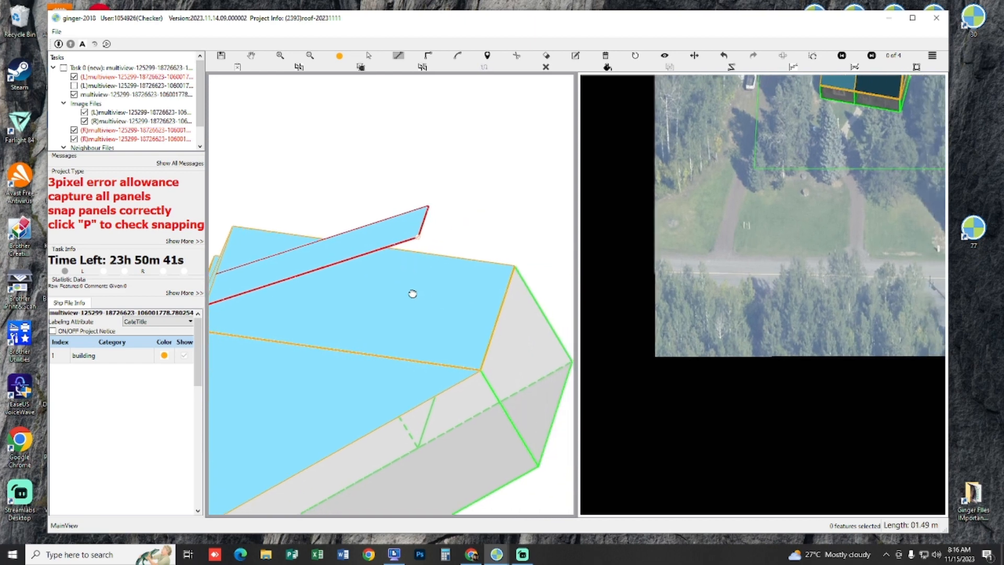
pyautogui.click(496, 406)
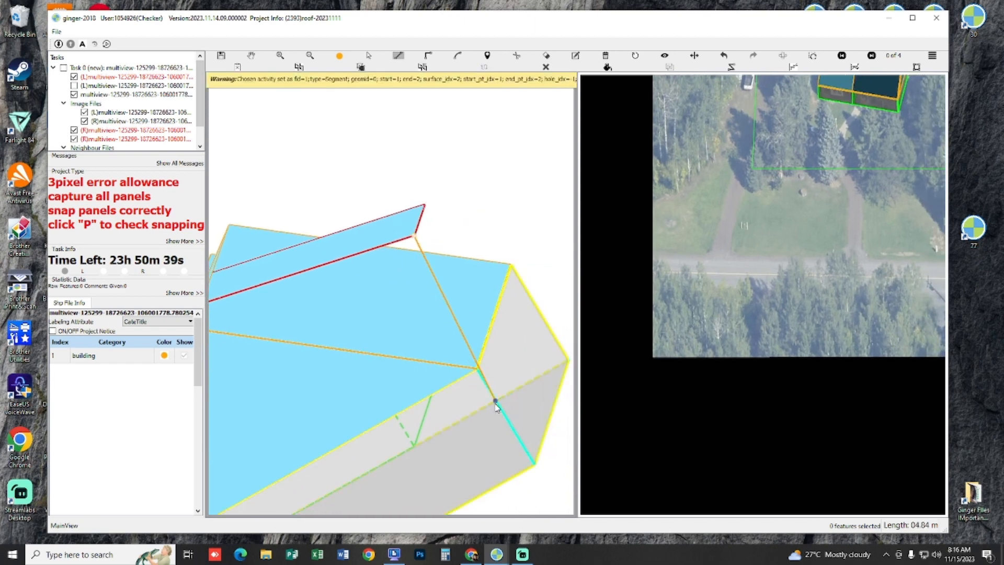
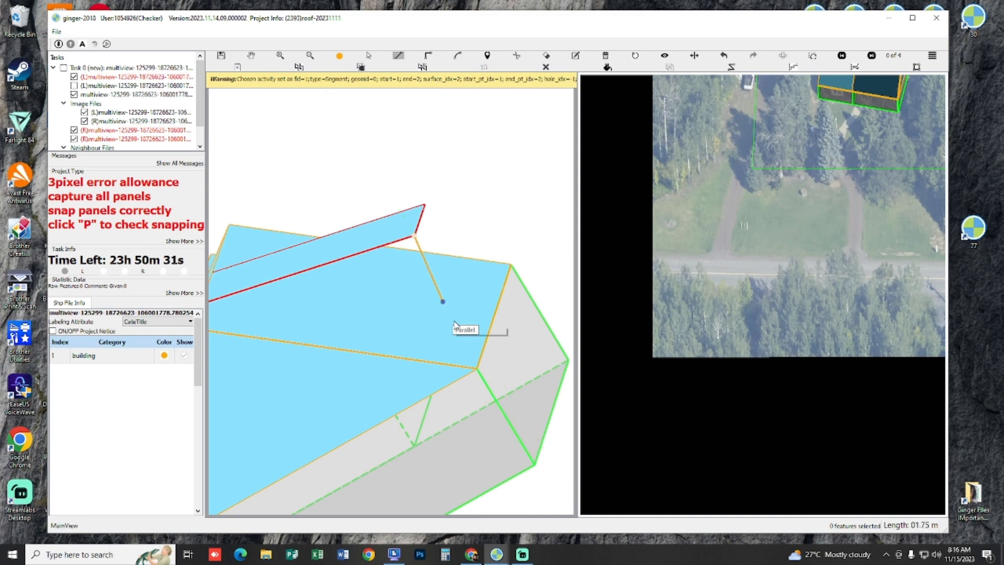
# Step: Complete the rear dormer's triangular side panel through the wall's lower point and the dormer's inner ridge corner
pyautogui.click(478, 342)
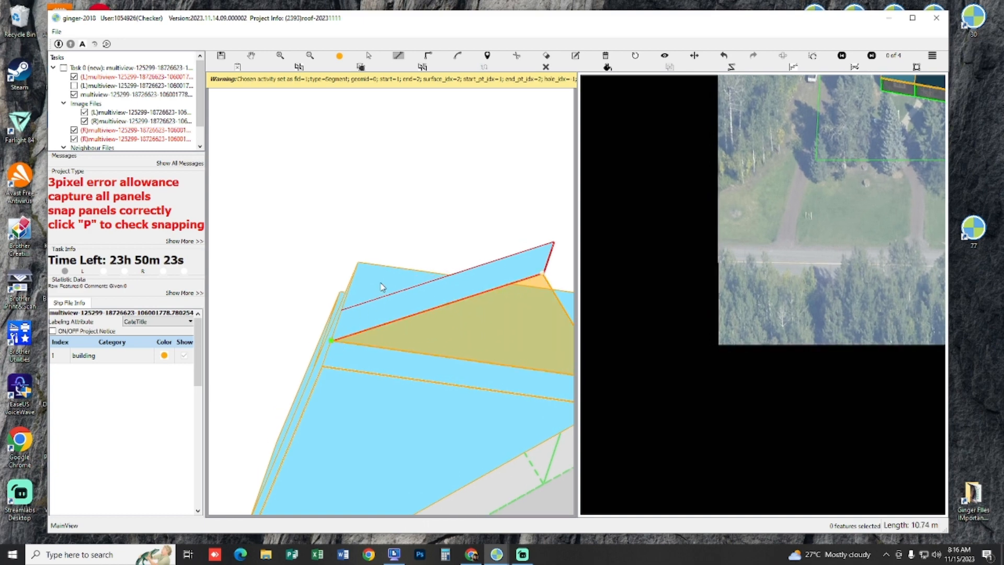
pyautogui.rightClick(450, 346)
pyautogui.press('h')
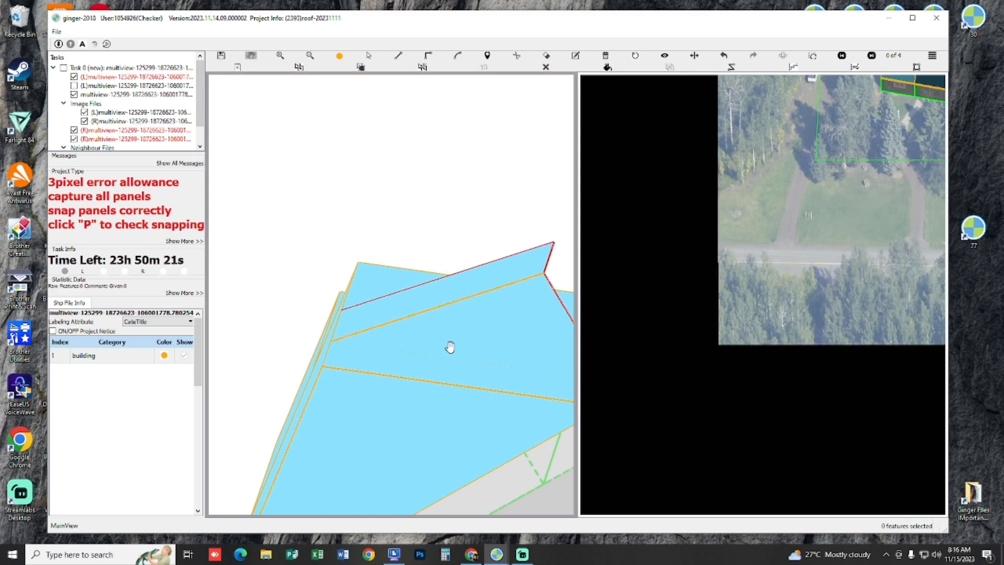
# Step: Draw the rear dormer's opposite triangular side panel, running its vertical edge from the eave corner parallel to the first side panel's vertical edge
pyautogui.moveTo(465, 324); pyautogui.dragTo(443, 129)
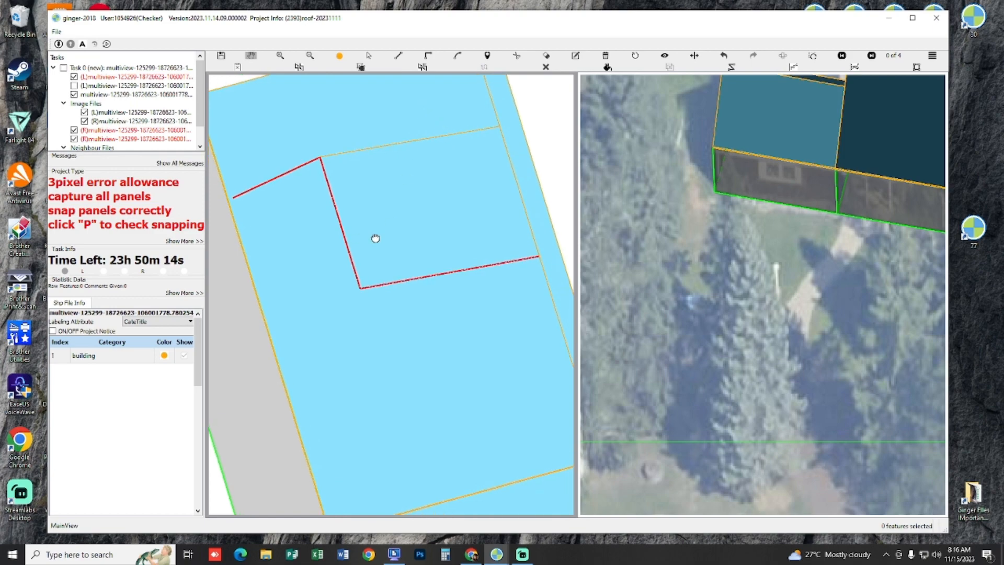
pyautogui.moveTo(376, 239); pyautogui.dragTo(399, 263)
pyautogui.press('l')
pyautogui.click(356, 244)
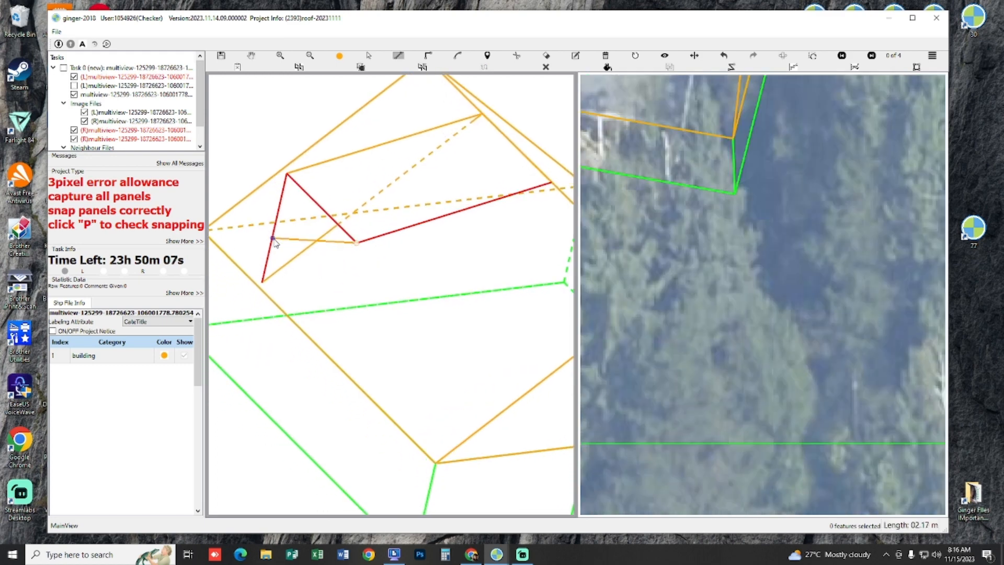
pyautogui.rightClick(273, 239)
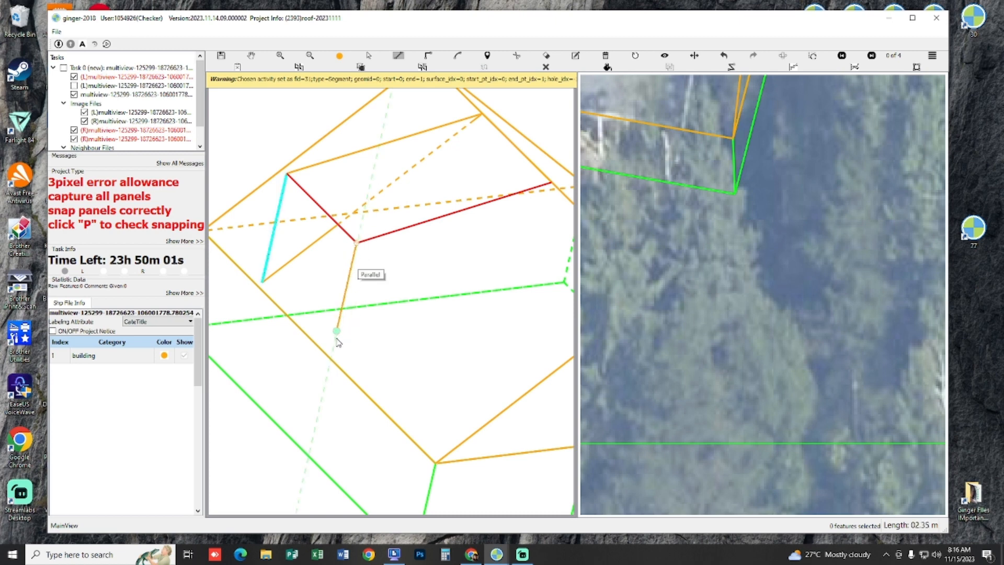
pyautogui.click(382, 332)
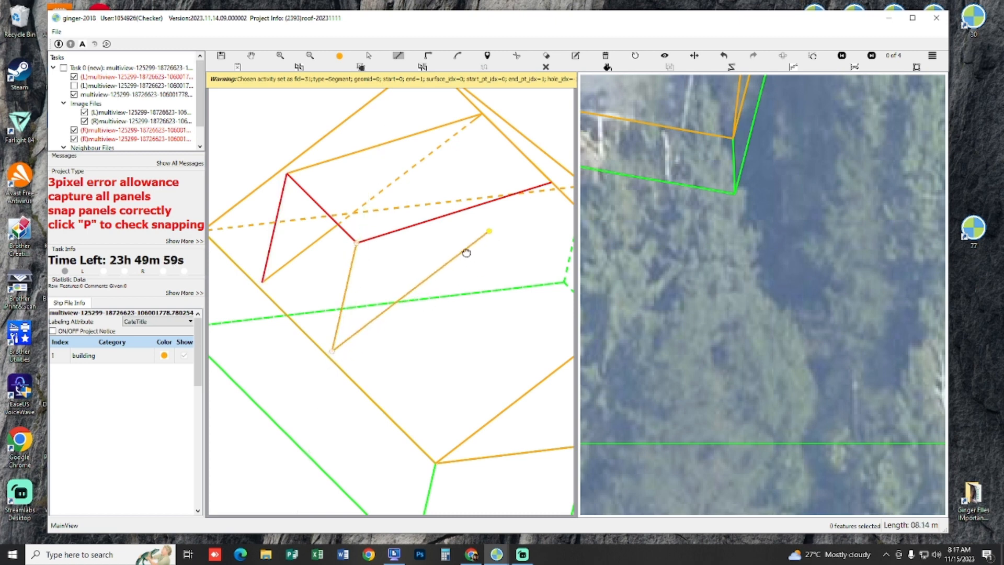
pyautogui.rightClick(494, 233)
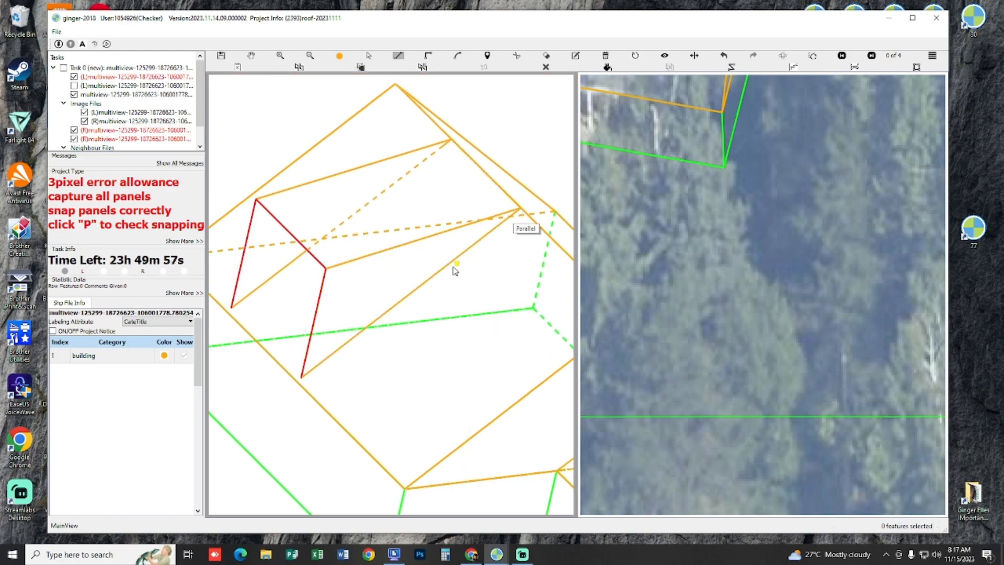
pyautogui.press('Escape')
# Step: Draw the rear dormer's four-sided outer face between the two eave corners and the lower corners of both side panels
pyautogui.moveTo(375, 191); pyautogui.dragTo(466, 200)
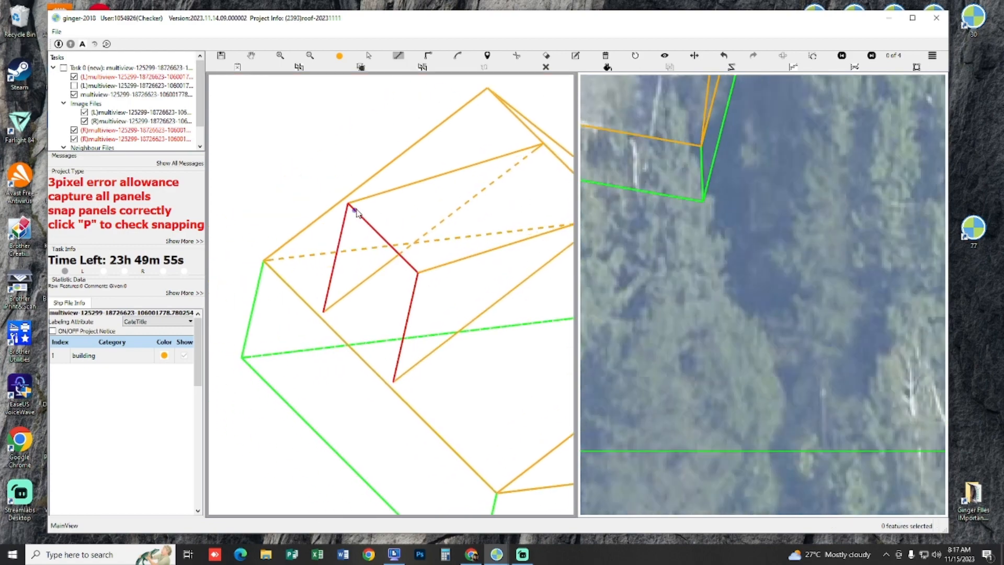
pyautogui.click(349, 205)
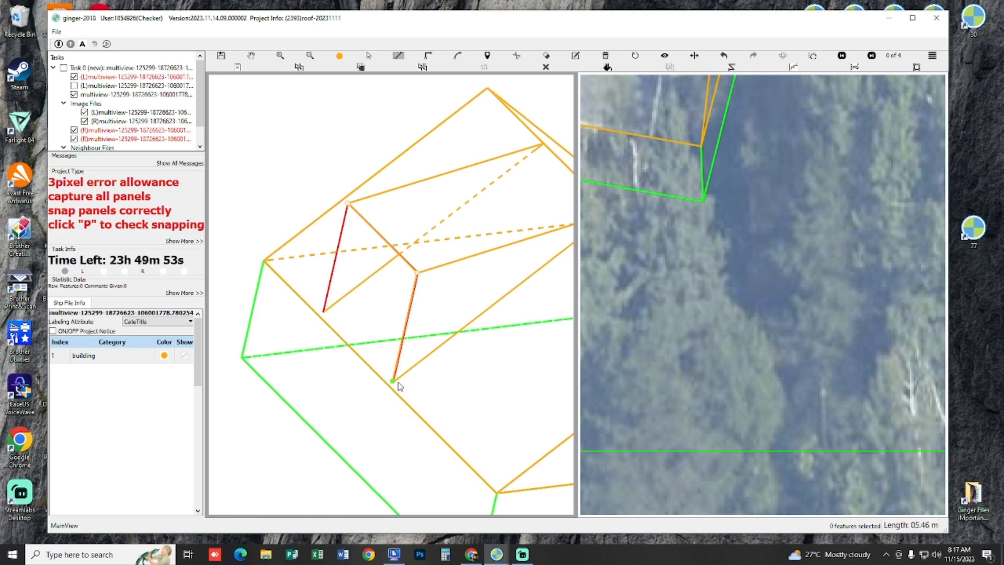
pyautogui.doubleClick(336, 316)
pyautogui.scroll(-4, 346, 320)
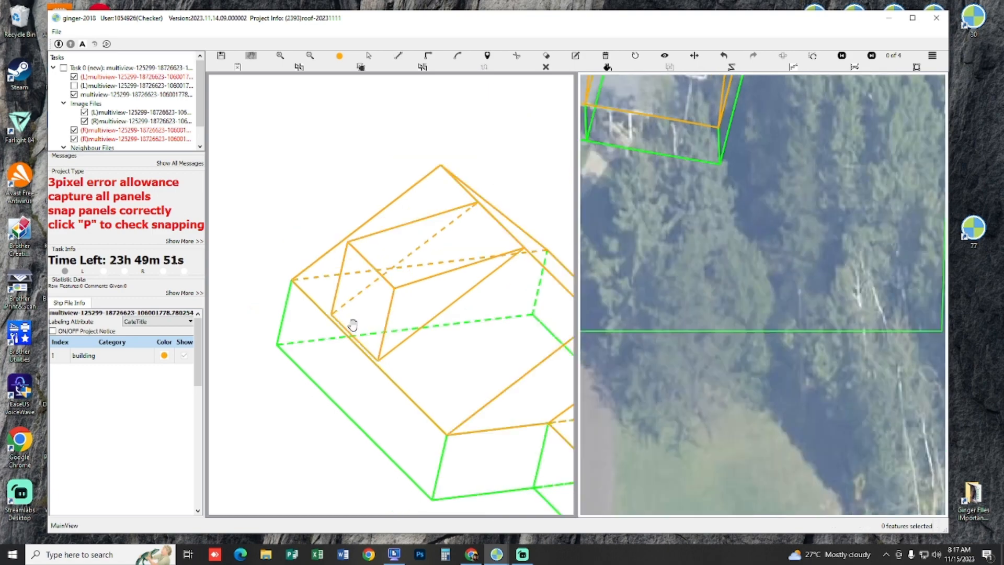
# Step: Check the completed rear dormer's shape and snapping in the 3D view and its alignment in both aerial images
pyautogui.moveTo(392, 311); pyautogui.dragTo(389, 287)
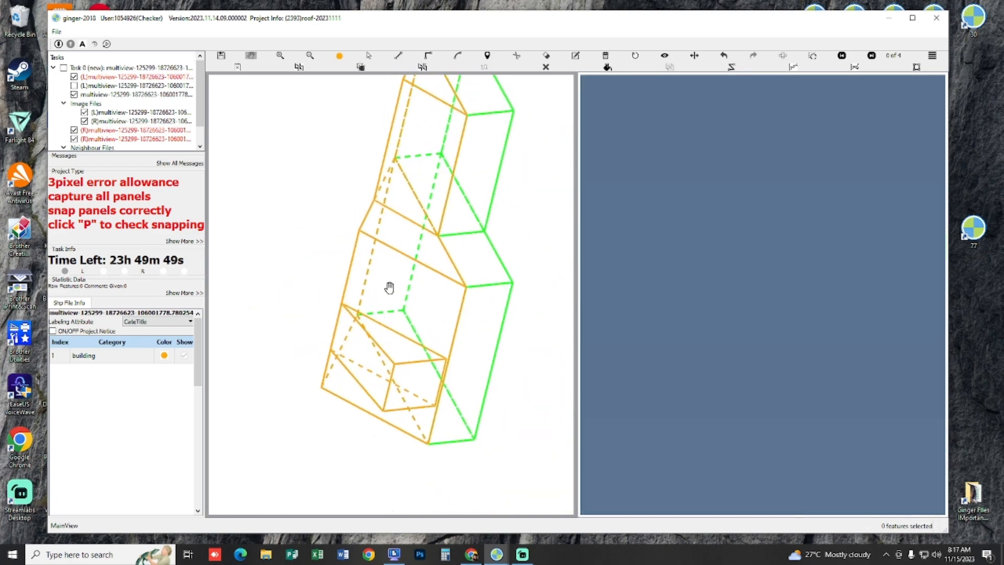
pyautogui.press('f')
pyautogui.scroll(5, 426, 292)
pyautogui.press('p')
pyautogui.press('p')
pyautogui.scroll(3, 763, 220)
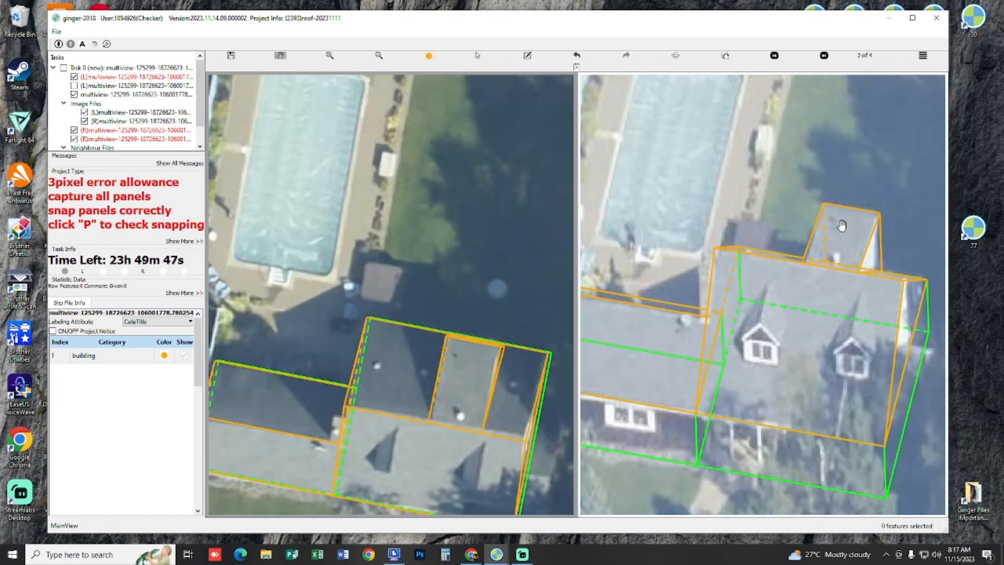
pyautogui.scroll(1, 839, 224)
pyautogui.press('p')
pyautogui.press('p')
pyautogui.scroll(-2, 833, 260)
pyautogui.press('space')
pyautogui.press('space')
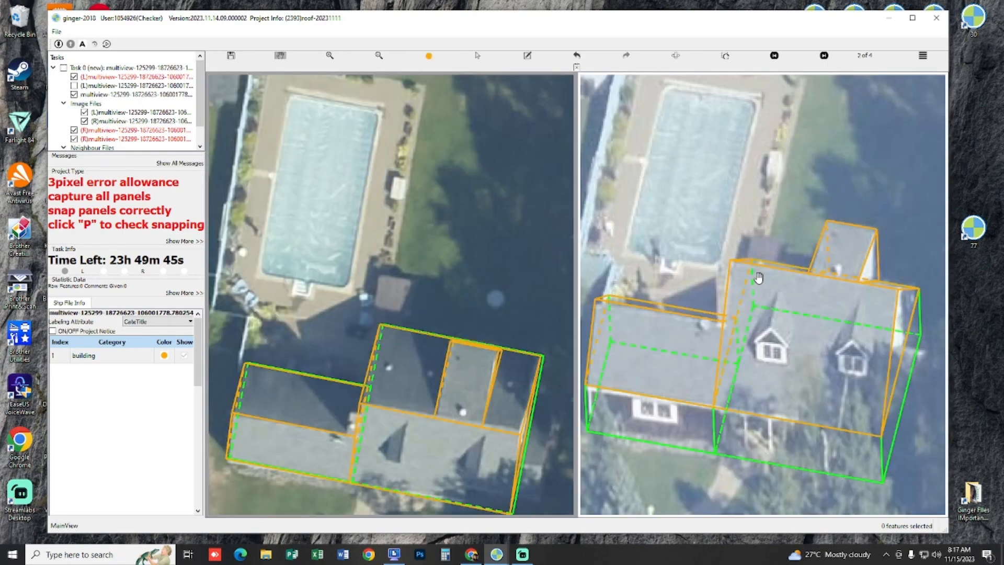
# Step: Examine the two small front dormers on the main roof slope in both aerial images
pyautogui.moveTo(486, 317); pyautogui.dragTo(477, 163)
pyautogui.press('space')
pyautogui.press('space')
pyautogui.press('space')
pyautogui.scroll(2, 437, 267)
pyautogui.press('space')
pyautogui.moveTo(445, 251); pyautogui.dragTo(420, 234)
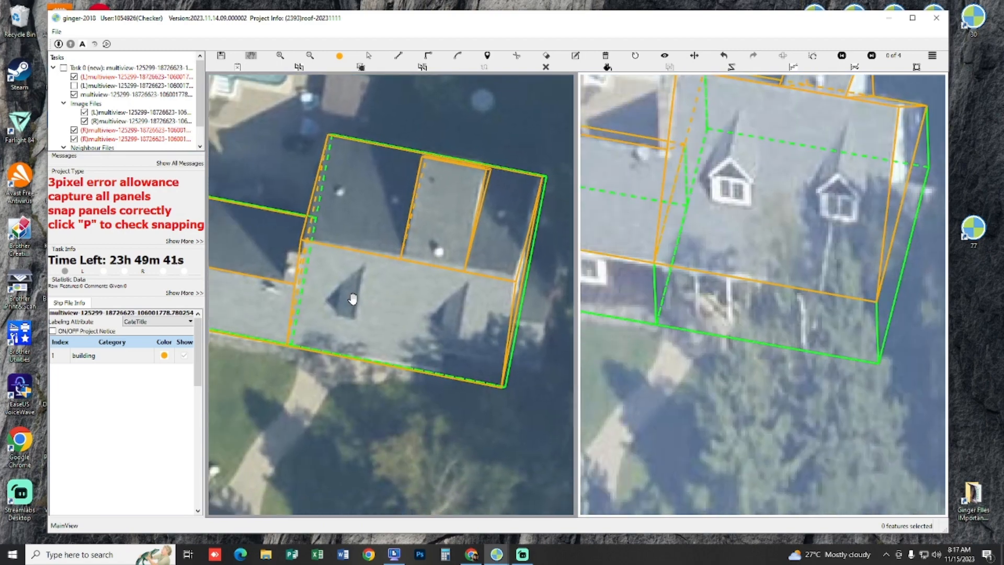
pyautogui.scroll(2, 355, 297)
pyautogui.scroll(-2, 380, 289)
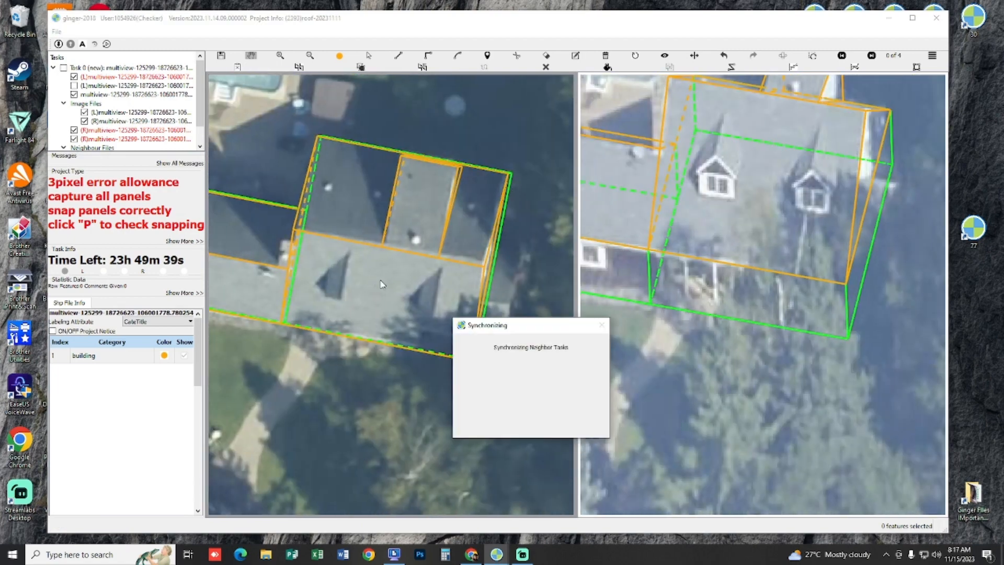
pyautogui.scroll(3, 397, 298)
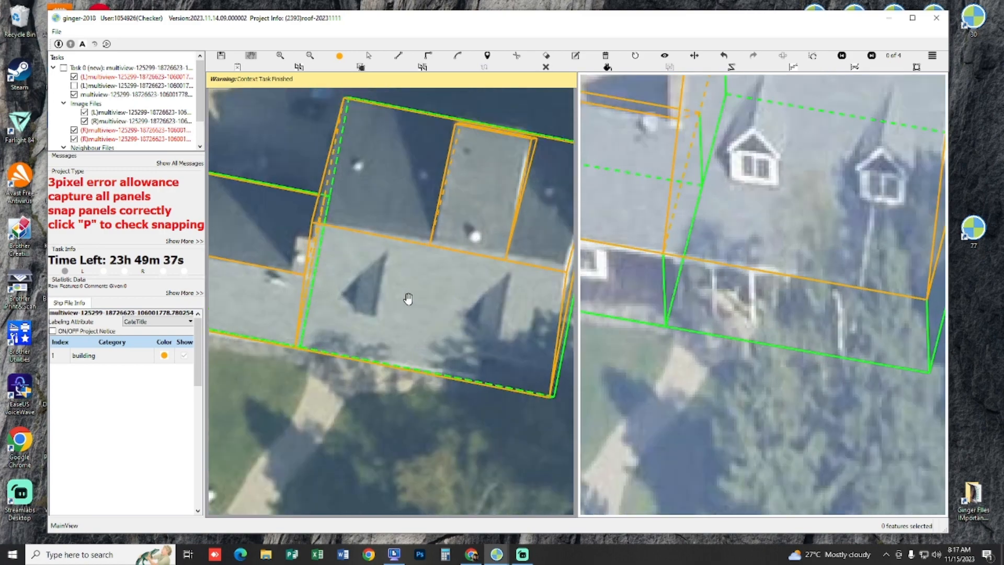
pyautogui.scroll(-3, 408, 298)
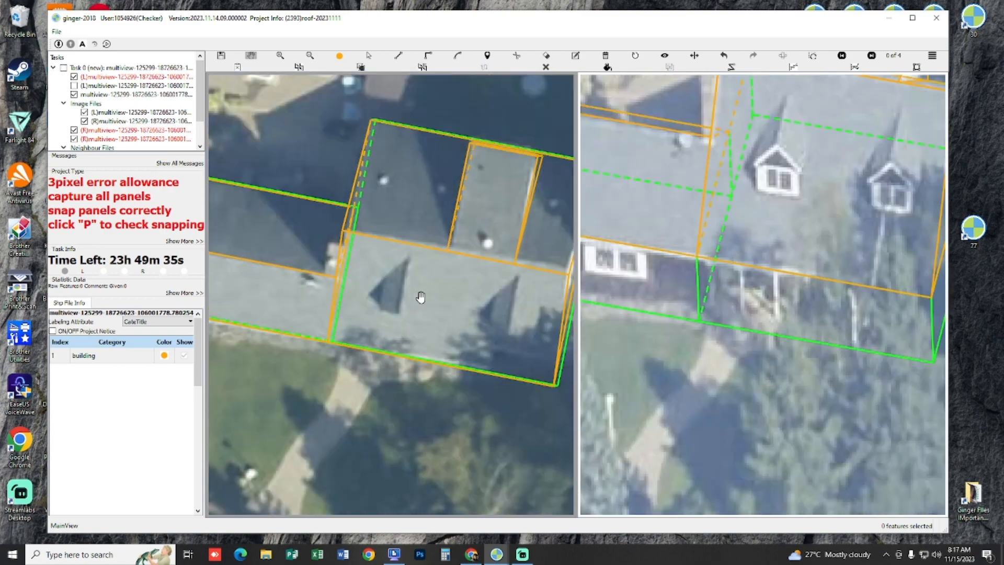
pyautogui.scroll(2, 413, 292)
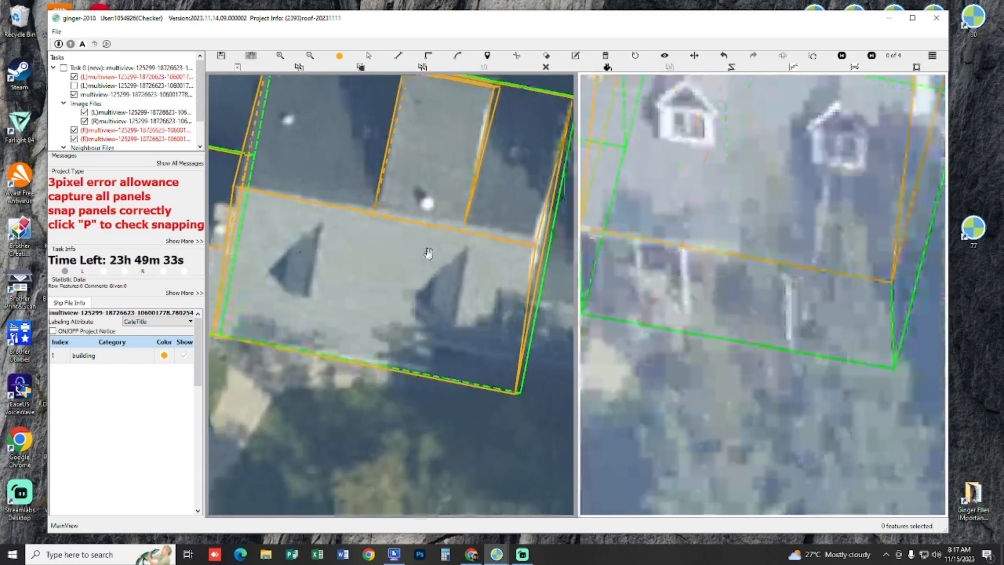
pyautogui.moveTo(428, 253); pyautogui.dragTo(434, 263)
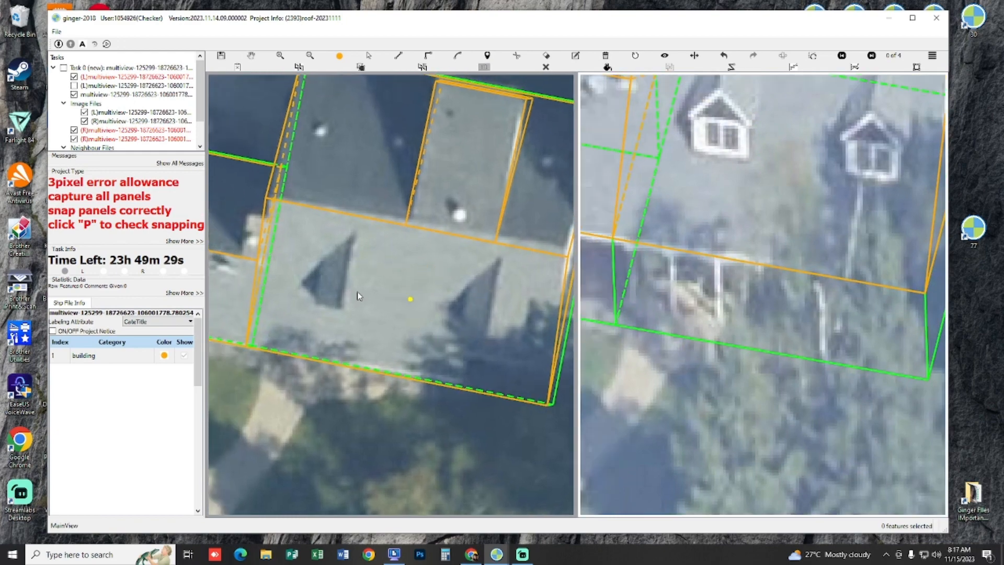
pyautogui.press('space')
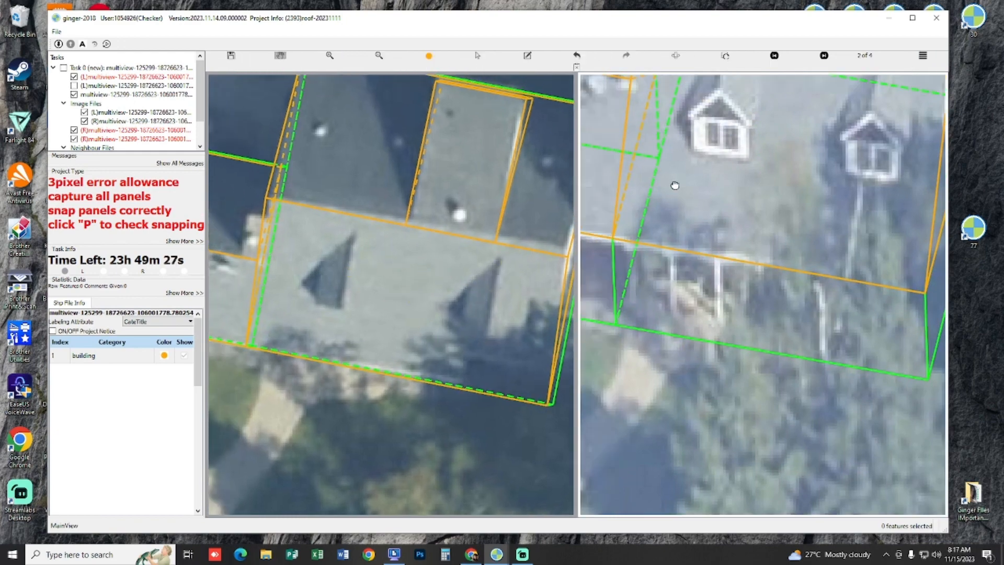
pyautogui.moveTo(675, 184); pyautogui.dragTo(688, 282)
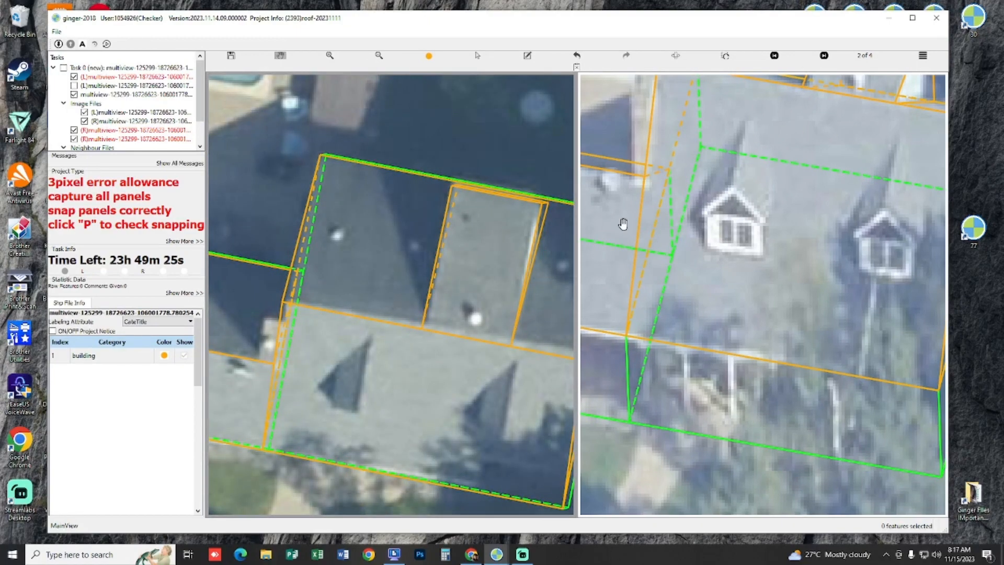
pyautogui.moveTo(395, 321); pyautogui.dragTo(322, 264)
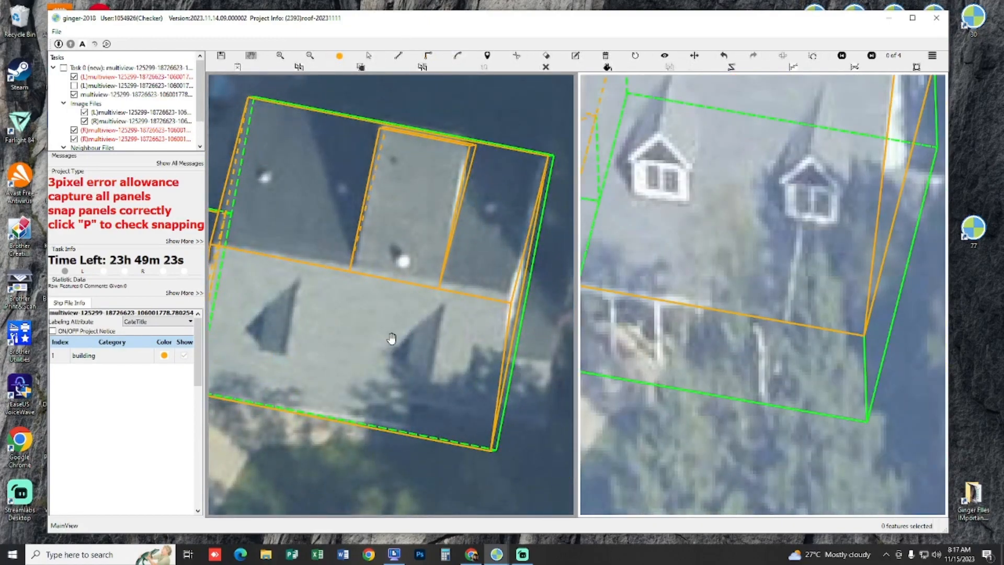
# Step: Draw a guide line parallel to the main ridge between the inner ridge points of the two front dormers
pyautogui.click(299, 280)
pyautogui.press('p')
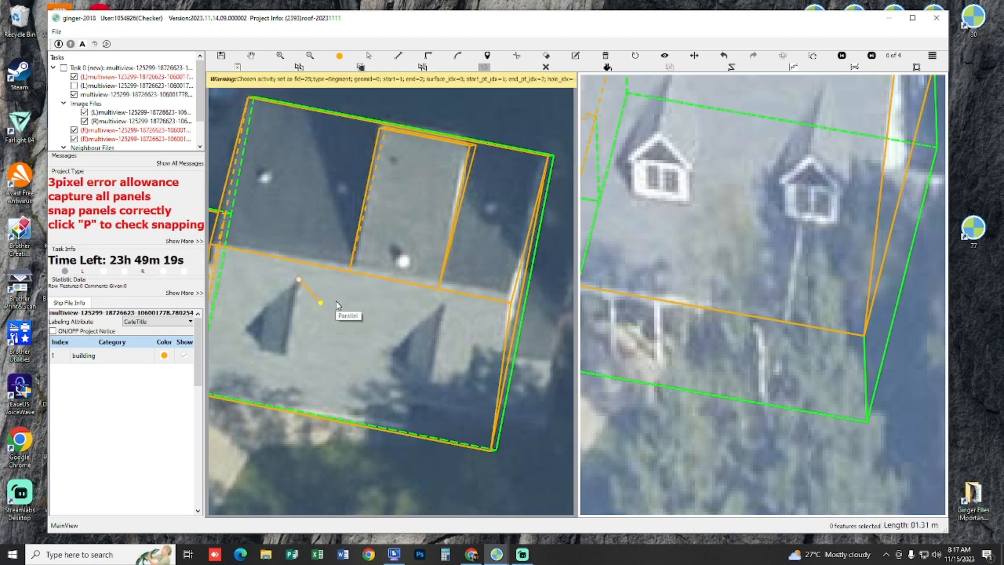
pyautogui.click(443, 308)
pyautogui.rightClick(442, 309)
pyautogui.moveTo(394, 322); pyautogui.dragTo(434, 316)
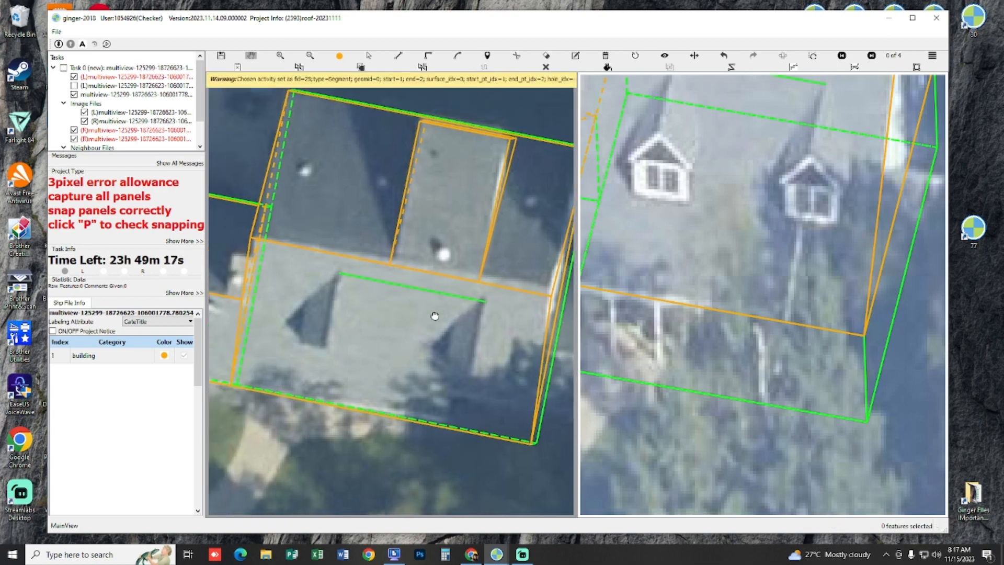
pyautogui.scroll(3, 369, 314)
pyautogui.moveTo(370, 309); pyautogui.dragTo(404, 273)
pyautogui.press('l')
pyautogui.click(357, 224)
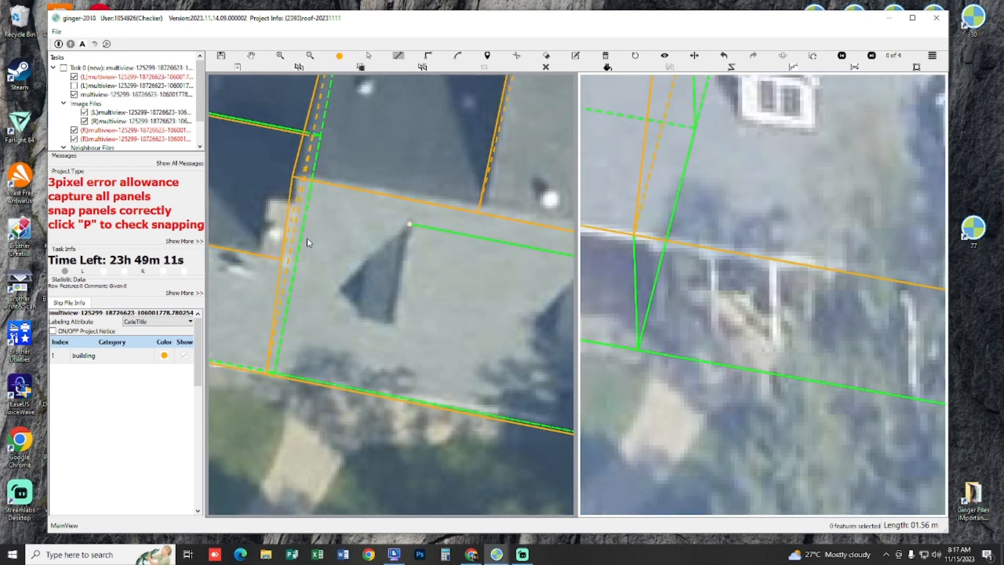
pyautogui.click(321, 289)
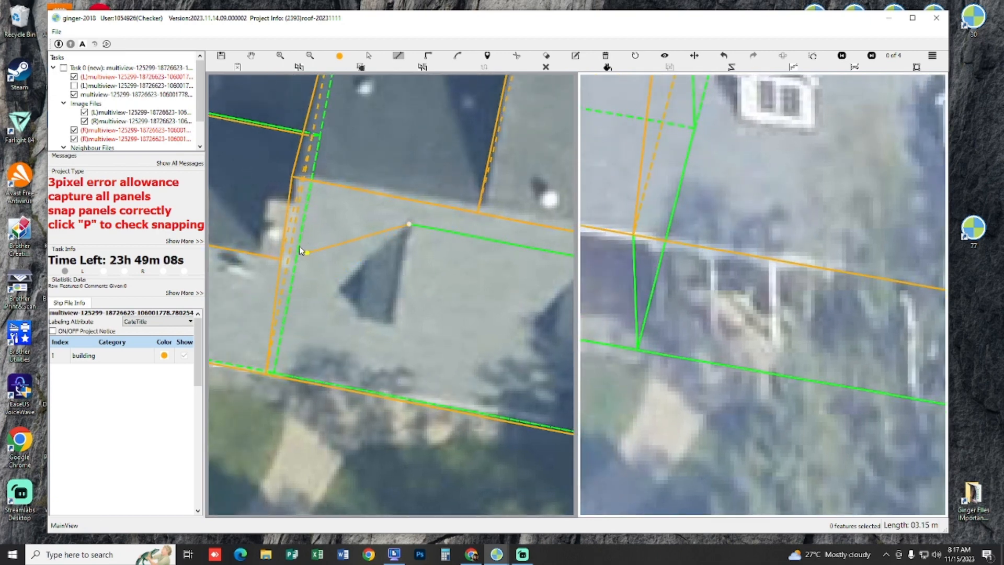
pyautogui.click(296, 264)
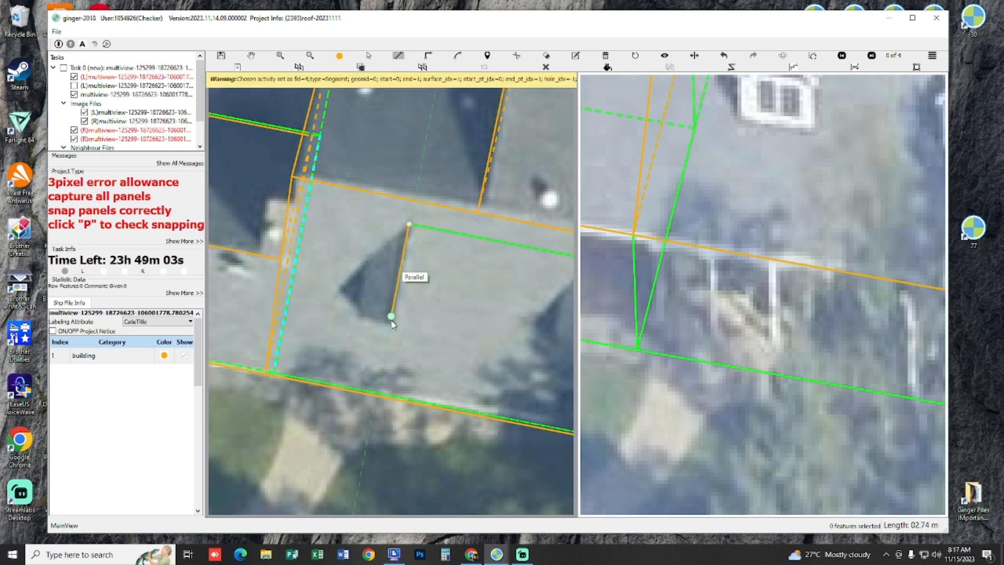
pyautogui.press('Escape')
pyautogui.moveTo(369, 306)
pyautogui.mouseDown()
pyautogui.moveTo(348, 266)
pyautogui.moveTo(361, 310)
pyautogui.mouseUp()
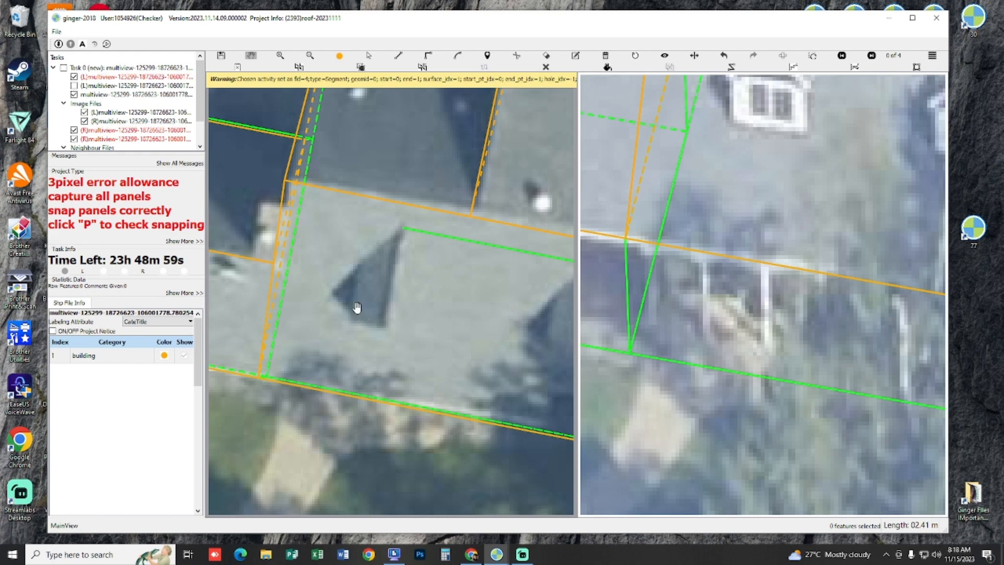
pyautogui.press('l')
pyautogui.press('Escape')
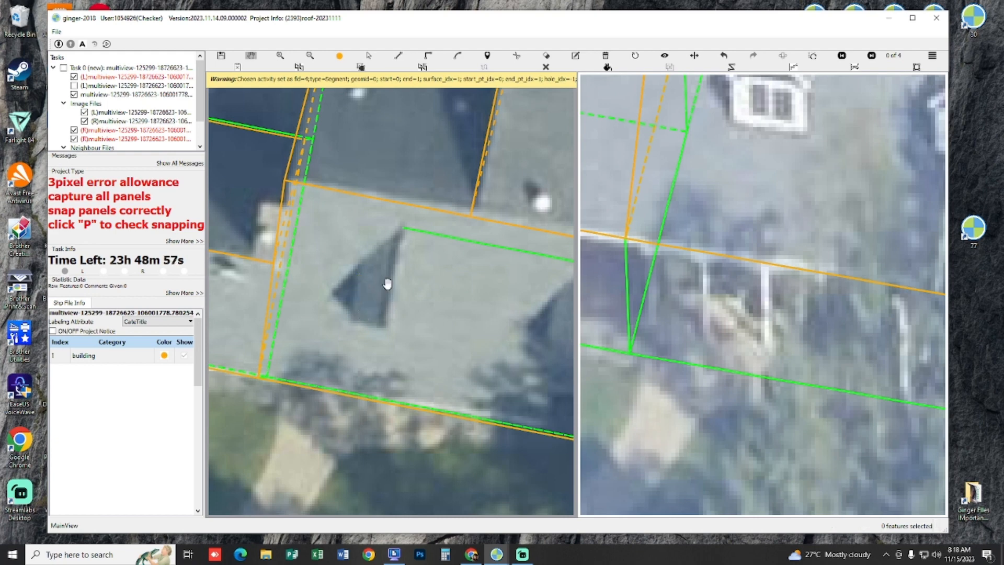
pyautogui.moveTo(379, 284); pyautogui.dragTo(383, 285)
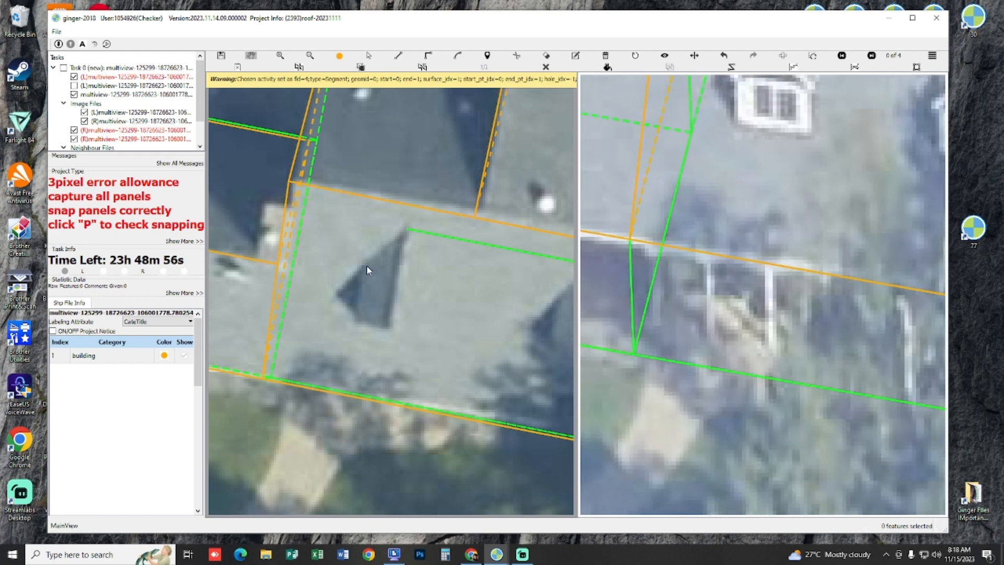
# Step: Swap the two aerial images so the oblique view of the front dormers becomes the drawing view
pyautogui.moveTo(808, 92); pyautogui.dragTo(809, 180)
pyautogui.press('s')
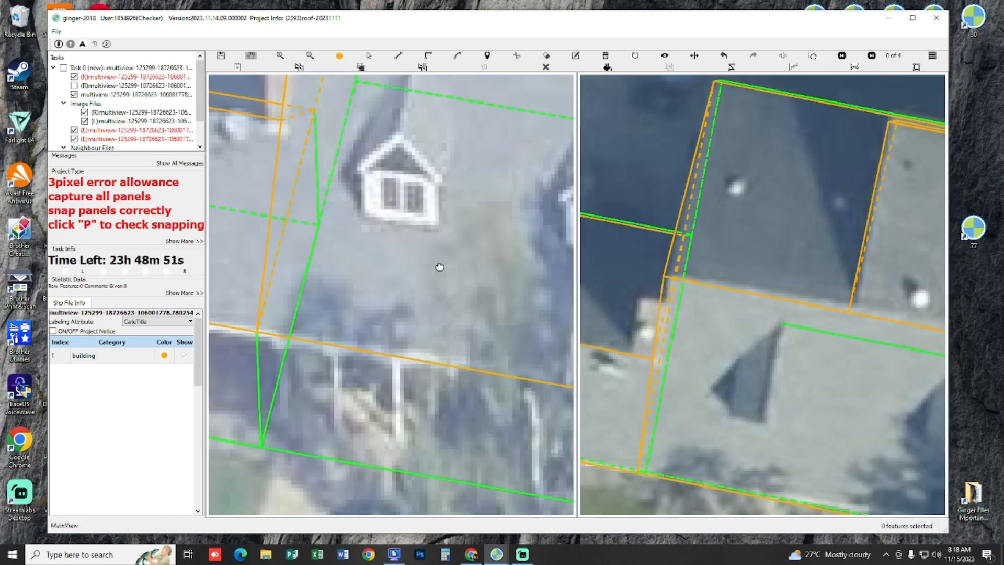
pyautogui.scroll(-3, 453, 283)
pyautogui.moveTo(519, 287); pyautogui.dragTo(513, 244)
pyautogui.scroll(2, 675, 253)
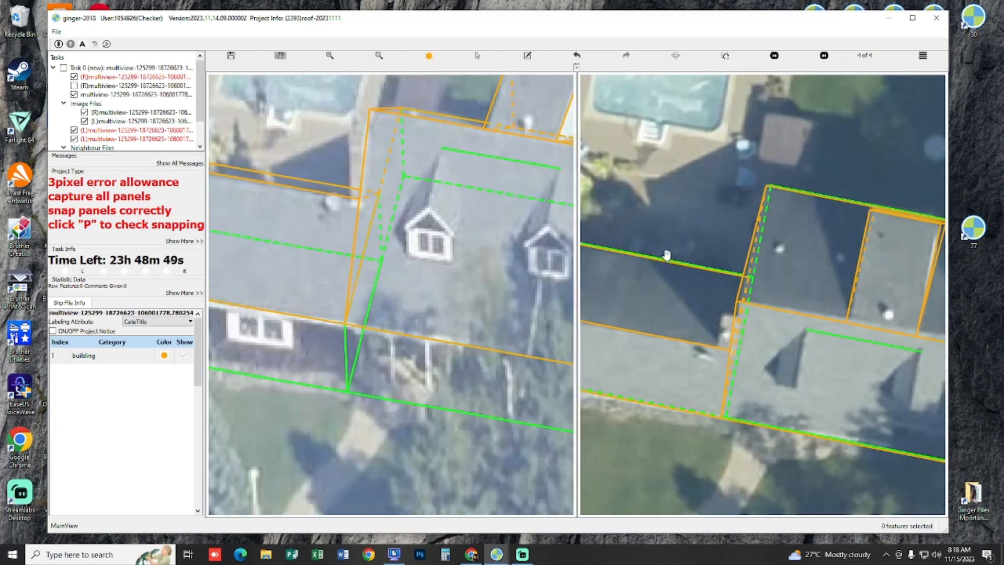
# Step: Compare the front dormers with the guide line in both images, with the captured outlines hidden and shown
pyautogui.moveTo(636, 227); pyautogui.dragTo(691, 230)
pyautogui.scroll(1, 530, 232)
pyautogui.moveTo(534, 231); pyautogui.dragTo(458, 241)
pyautogui.scroll(1, 447, 255)
pyautogui.press('l')
pyautogui.scroll(-2, 467, 259)
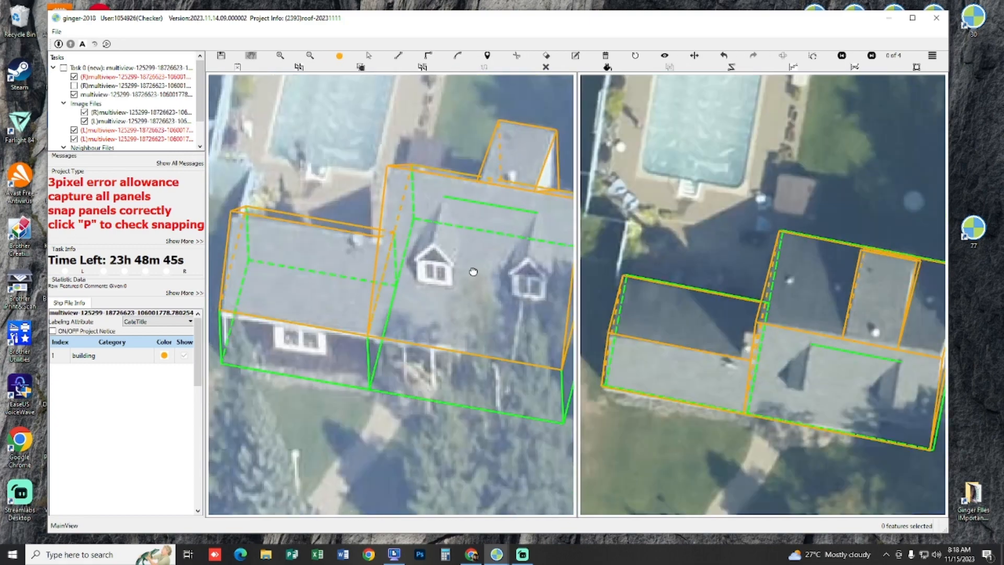
pyautogui.press('h')
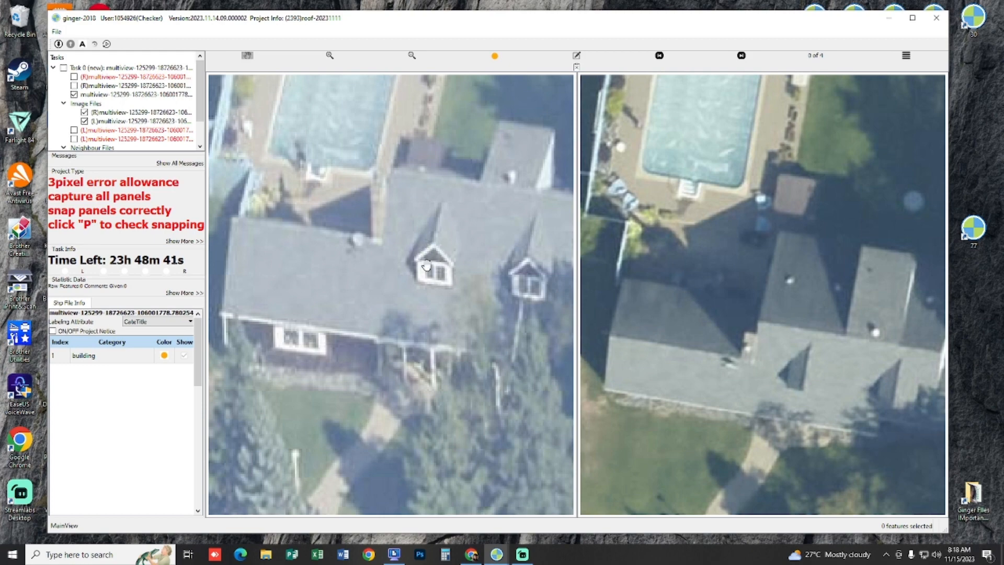
pyautogui.press('h')
pyautogui.scroll(3, 427, 265)
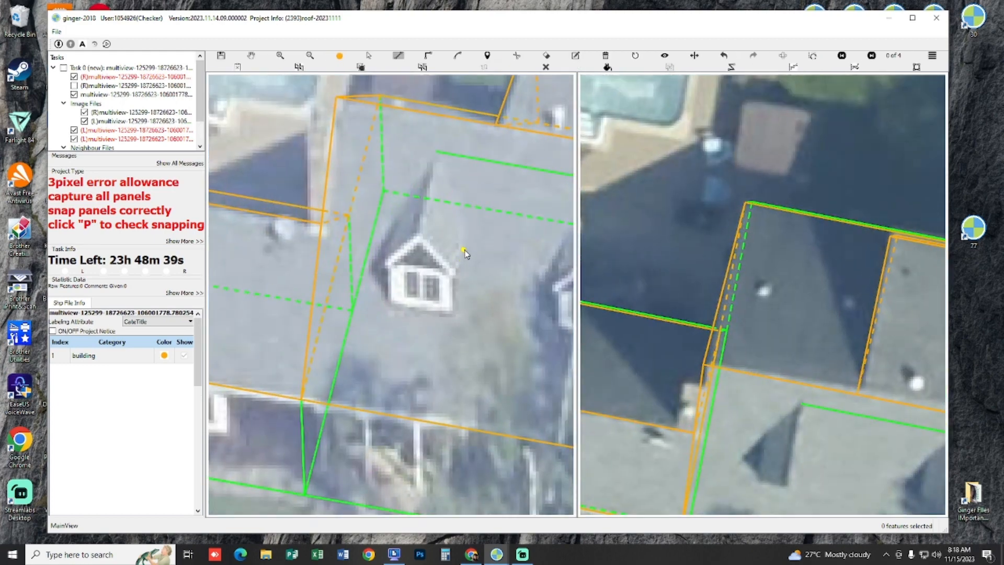
# Step: Draw the four-cornered base of the left front dormer, with its edges parallel to the main roof's side edge and ridge
pyautogui.click(464, 250)
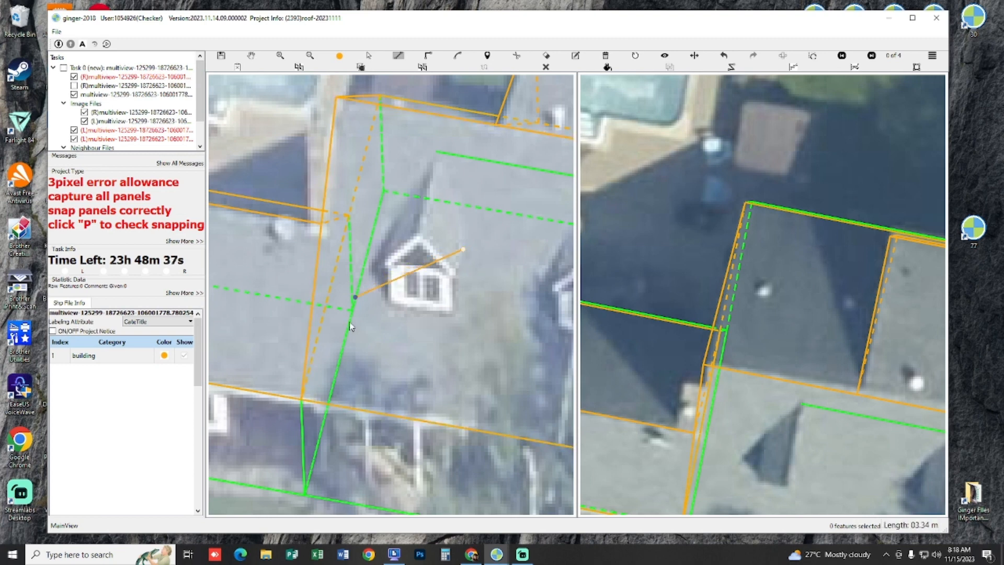
pyautogui.rightClick(341, 348)
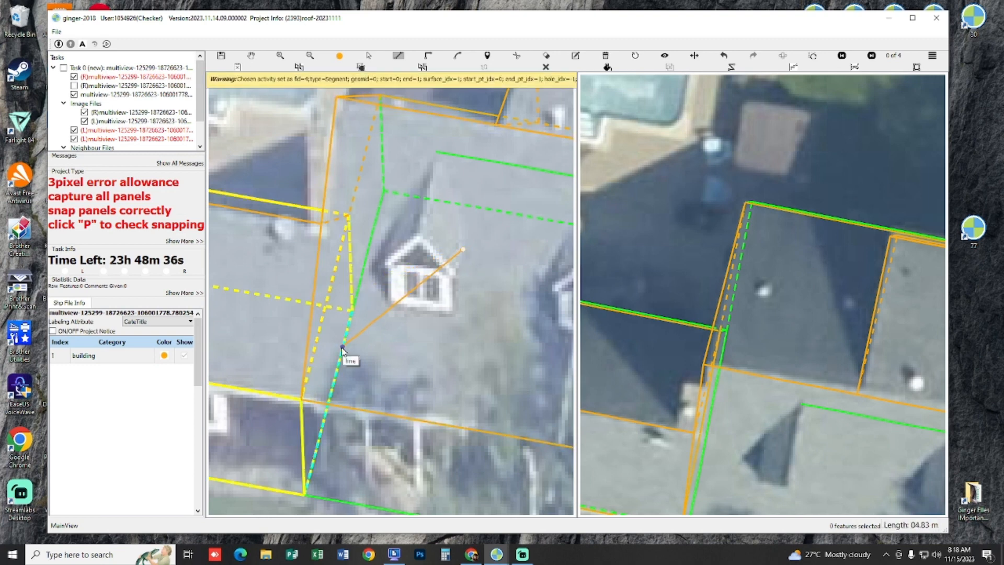
pyautogui.click(457, 276)
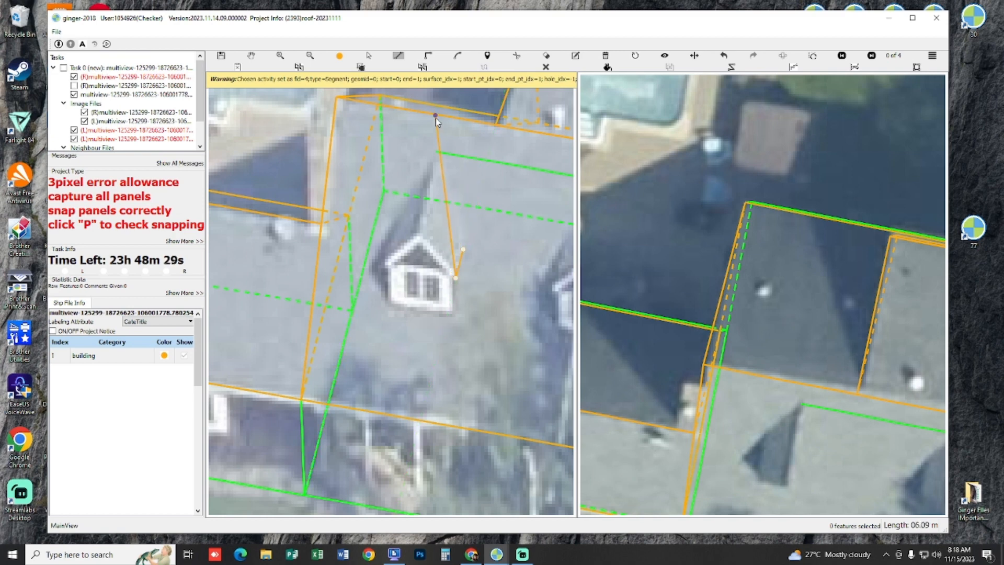
pyautogui.moveTo(435, 119)
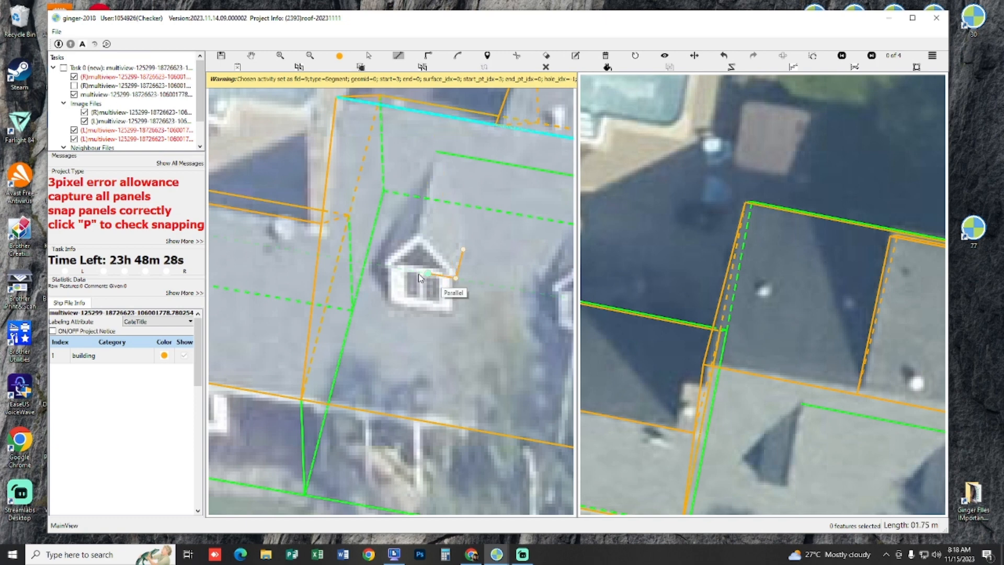
pyautogui.click(386, 268)
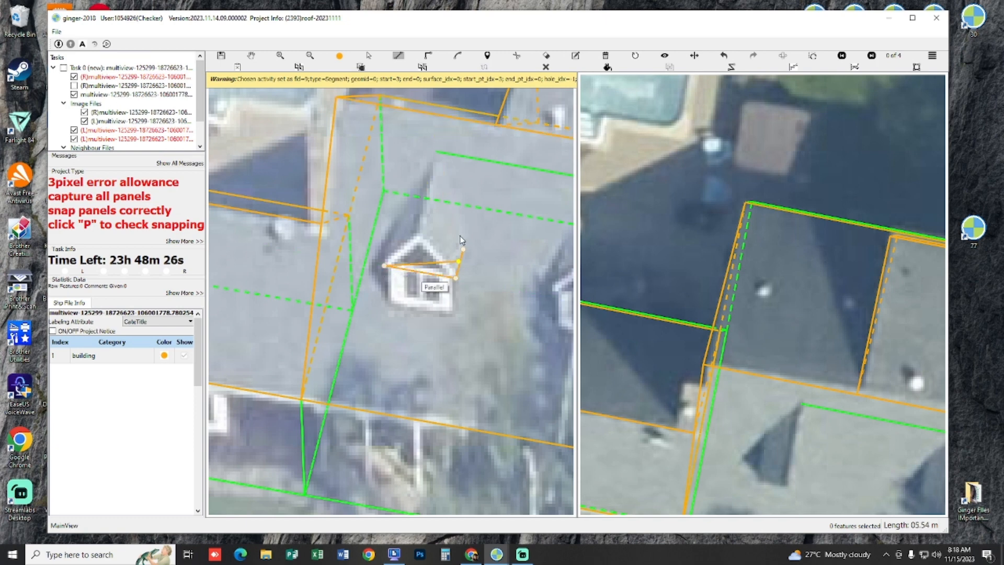
pyautogui.moveTo(338, 370)
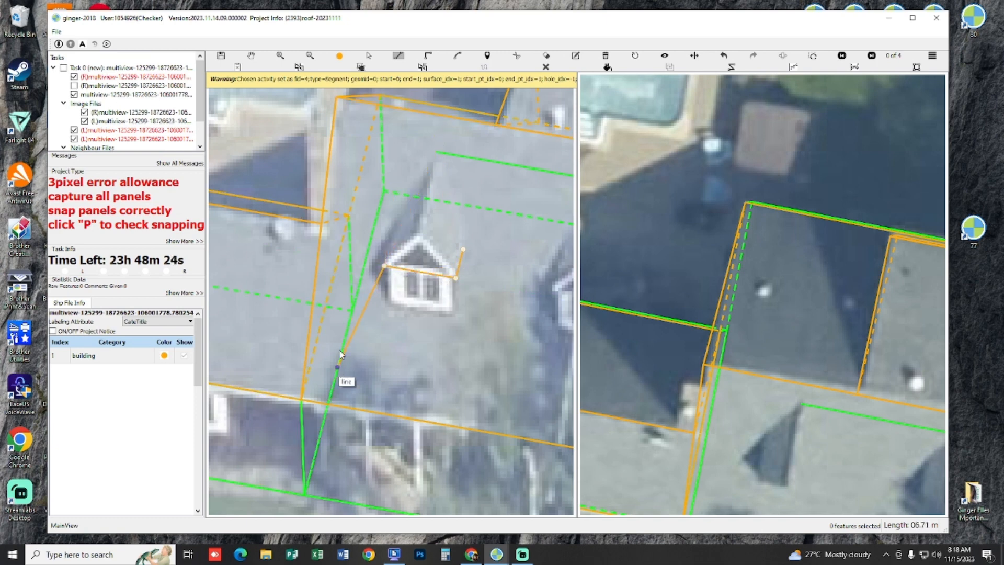
pyautogui.click(392, 238)
pyautogui.rightClick(428, 245)
# Step: Draw the left front dormer's left roof panel from the guide line's end through the gable peak to the base's left corners
pyautogui.moveTo(435, 224); pyautogui.dragTo(430, 247)
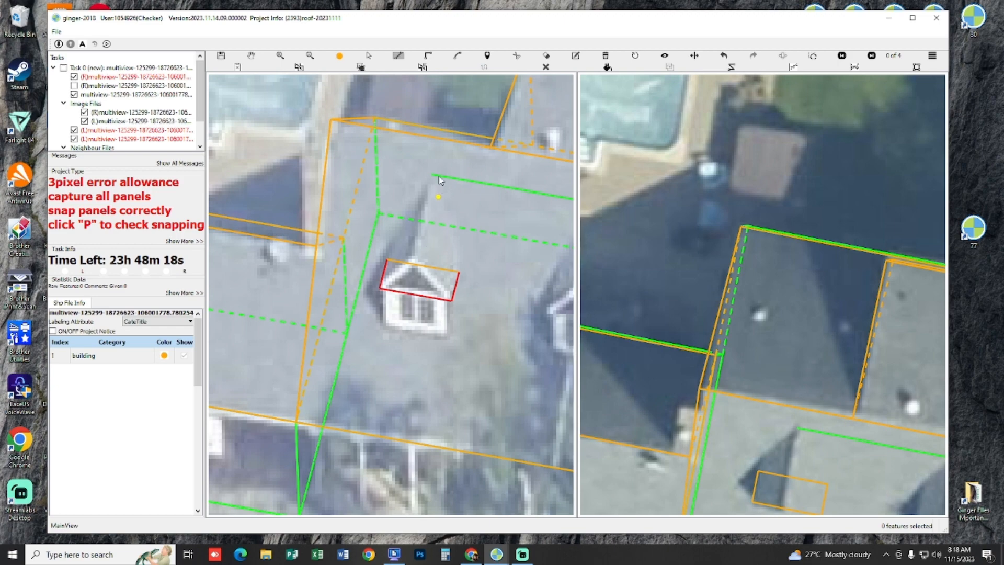
pyautogui.scroll(-1, 454, 225)
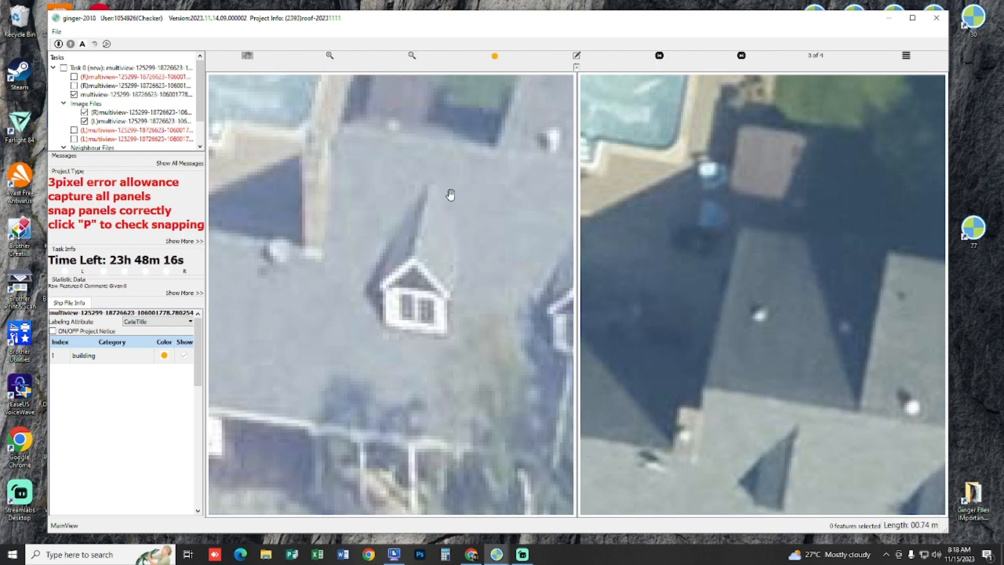
pyautogui.scroll(-1, 456, 234)
pyautogui.scroll(3, 455, 220)
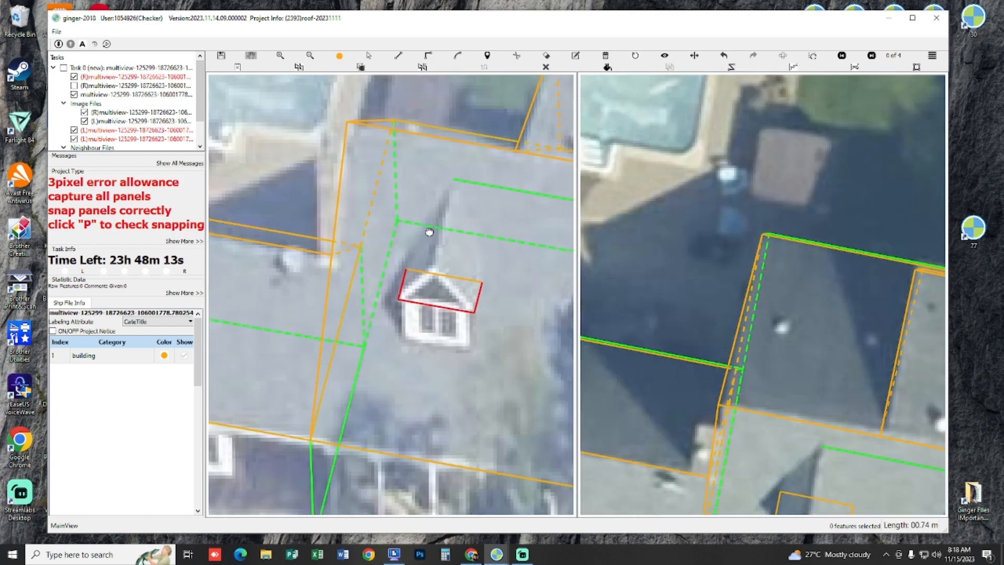
pyautogui.click(448, 180)
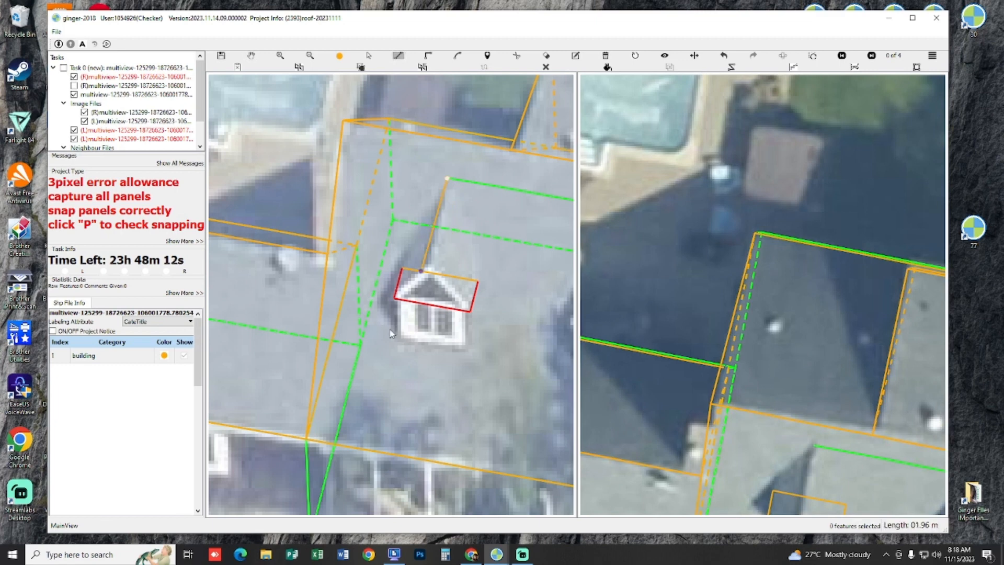
pyautogui.click(348, 405)
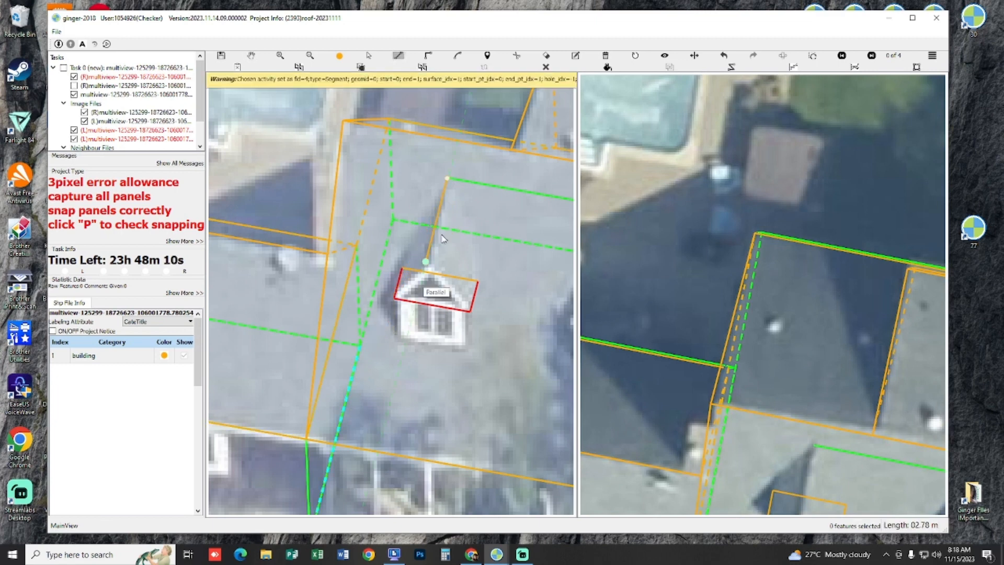
pyautogui.click(427, 264)
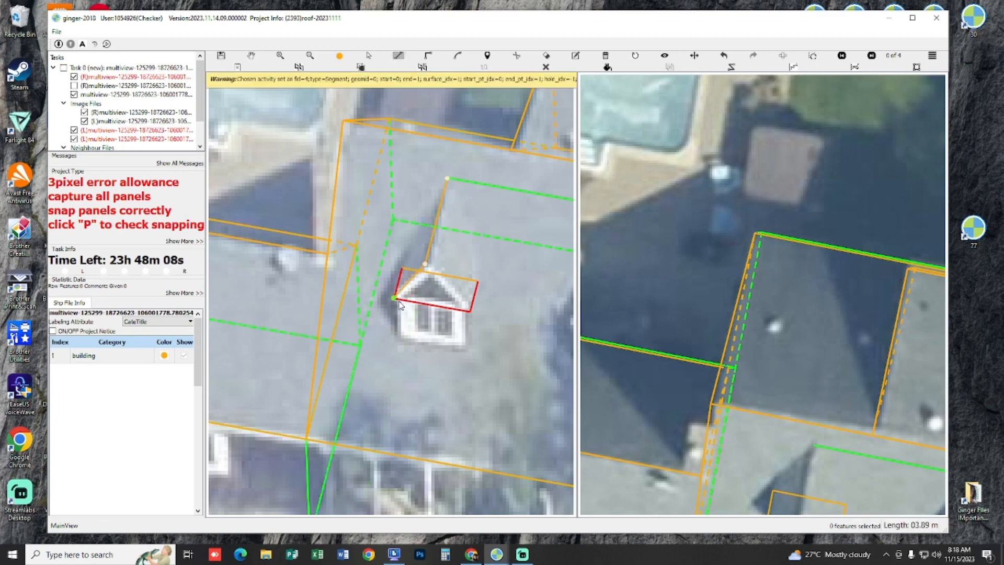
pyautogui.click(402, 268)
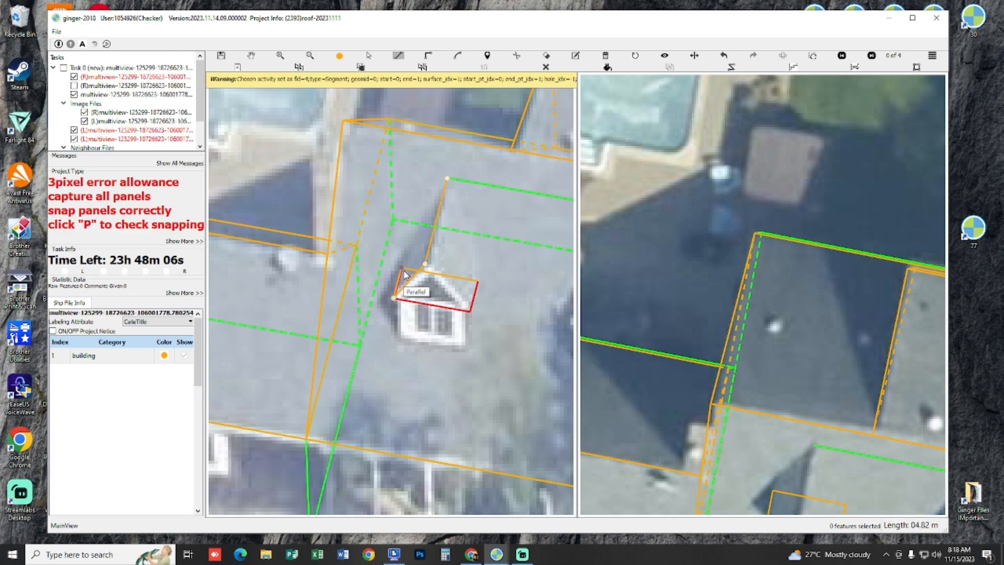
pyautogui.rightClick(430, 247)
pyautogui.moveTo(481, 310); pyautogui.dragTo(405, 240)
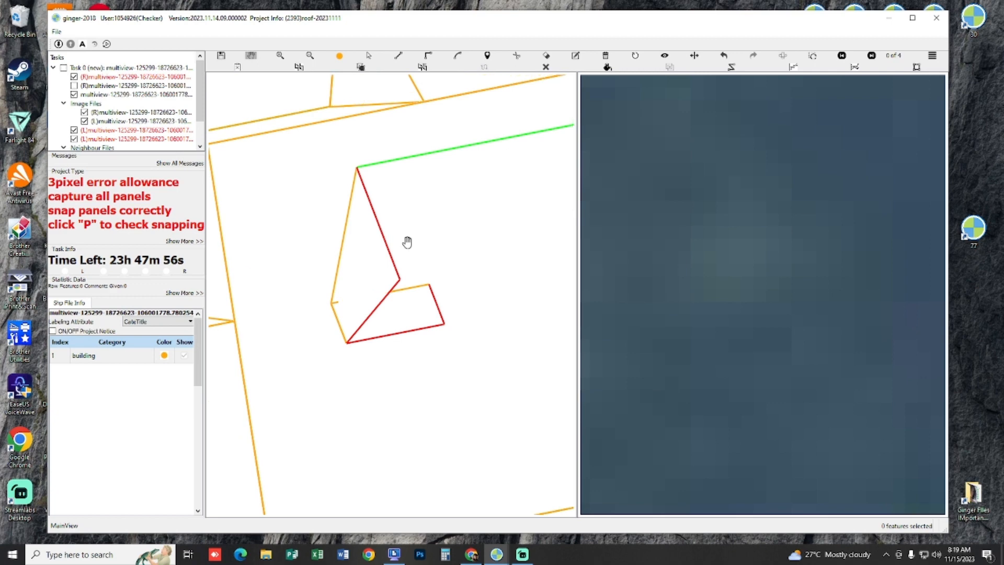
# Step: Draw the left front dormer's right roof panel in the 3D view, snapped to the ridge ends and the base's right corners
pyautogui.click(357, 172)
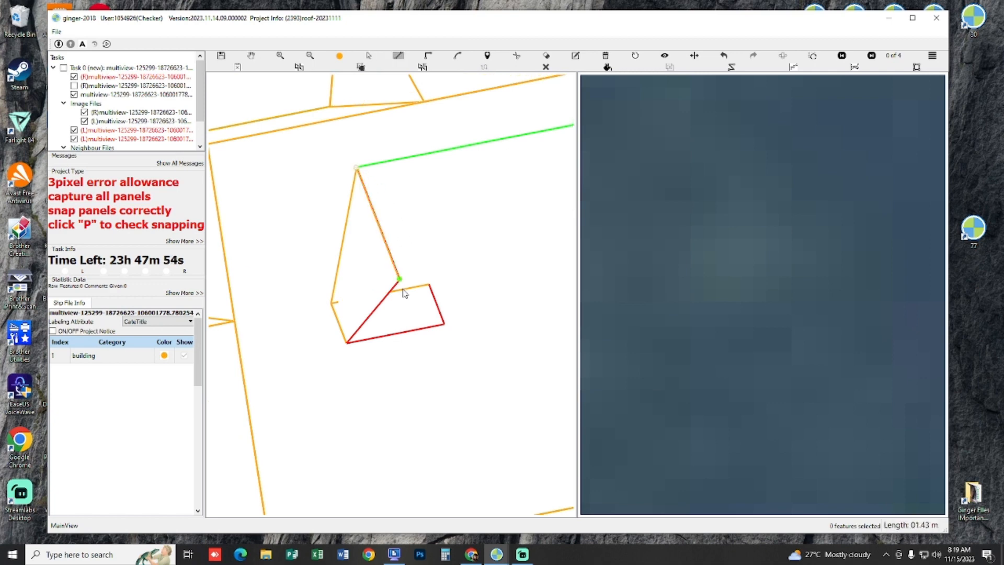
pyautogui.click(444, 325)
pyautogui.rightClick(438, 251)
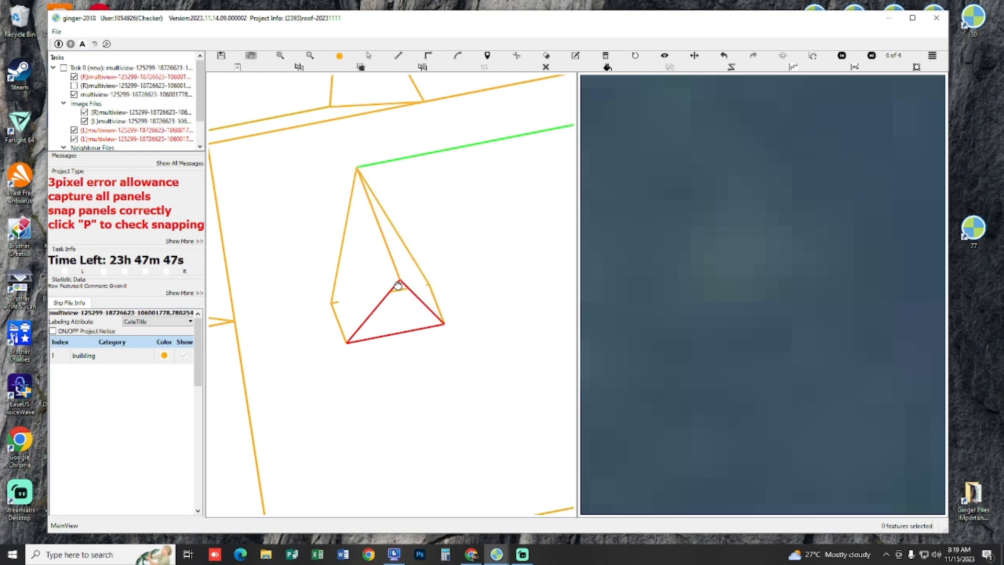
pyautogui.moveTo(398, 285); pyautogui.dragTo(410, 286)
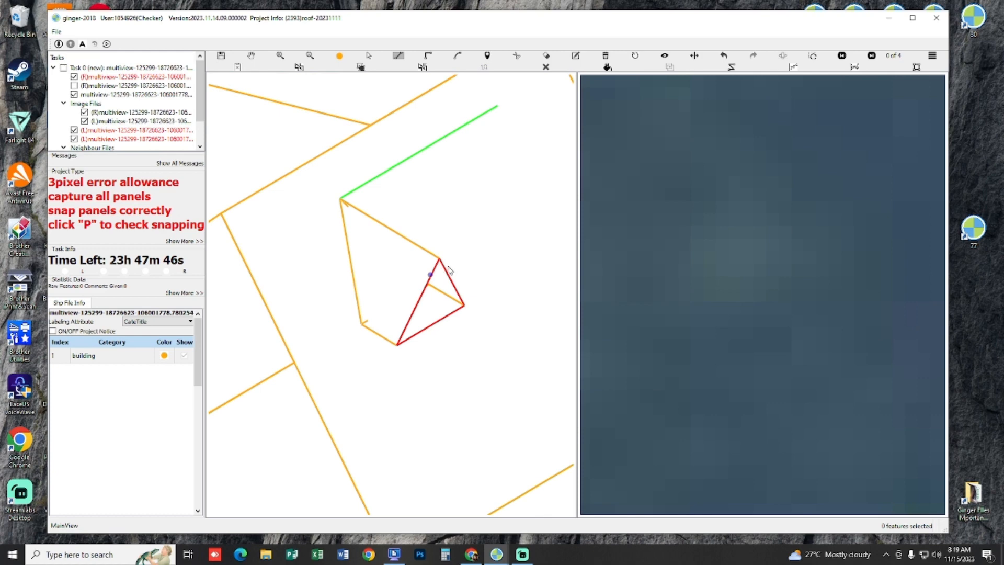
# Step: Draw the left front dormer's triangular gable panel between the gable peak and the two front base corners
pyautogui.click(441, 264)
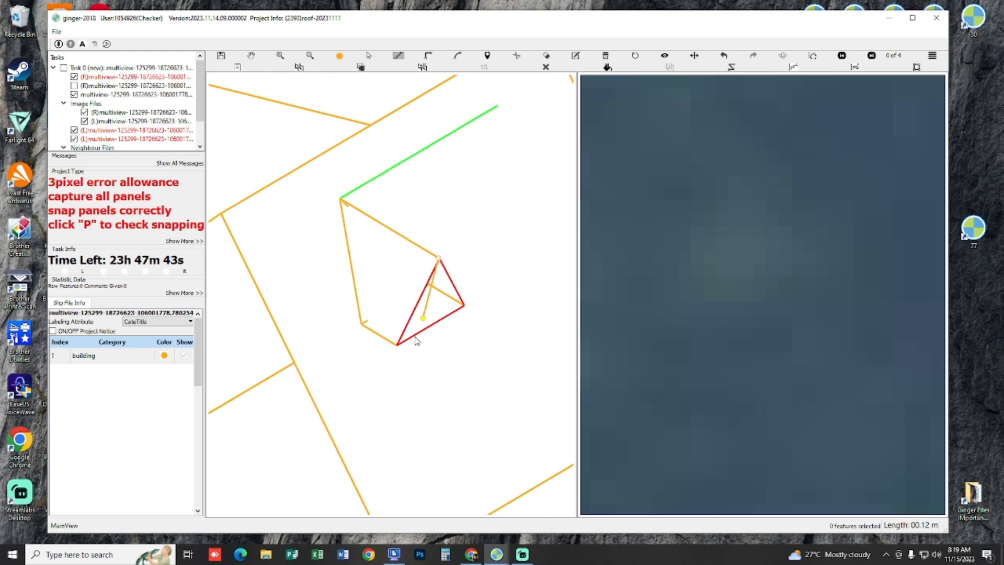
pyautogui.click(399, 345)
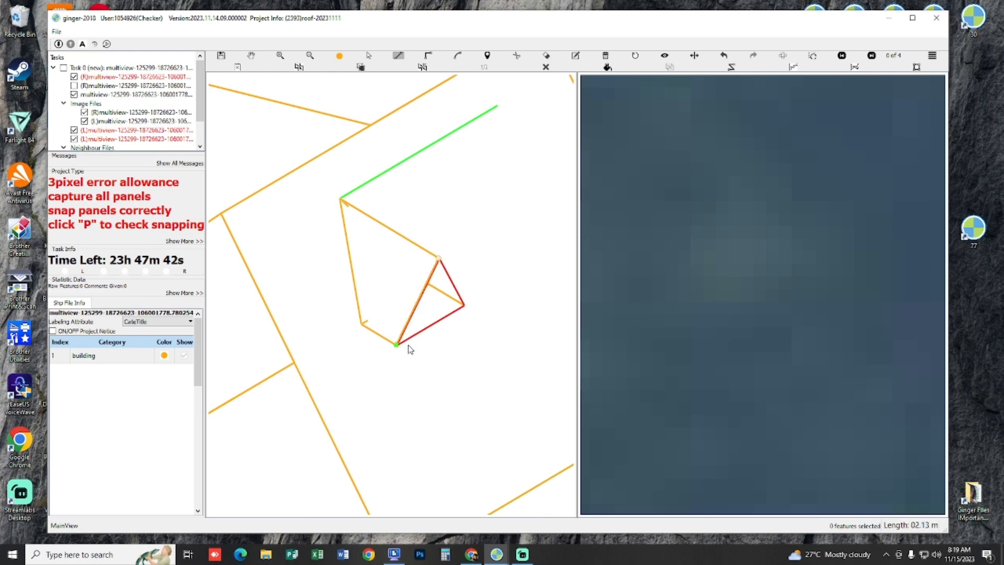
pyautogui.click(469, 313)
pyautogui.rightClick(468, 343)
pyautogui.scroll(-5, 465, 343)
pyautogui.moveTo(482, 322); pyautogui.dragTo(382, 345)
# Step: Check the left front dormer's panel snapping and shape in the 3D view
pyautogui.press('p')
pyautogui.press('p')
pyautogui.press('h')
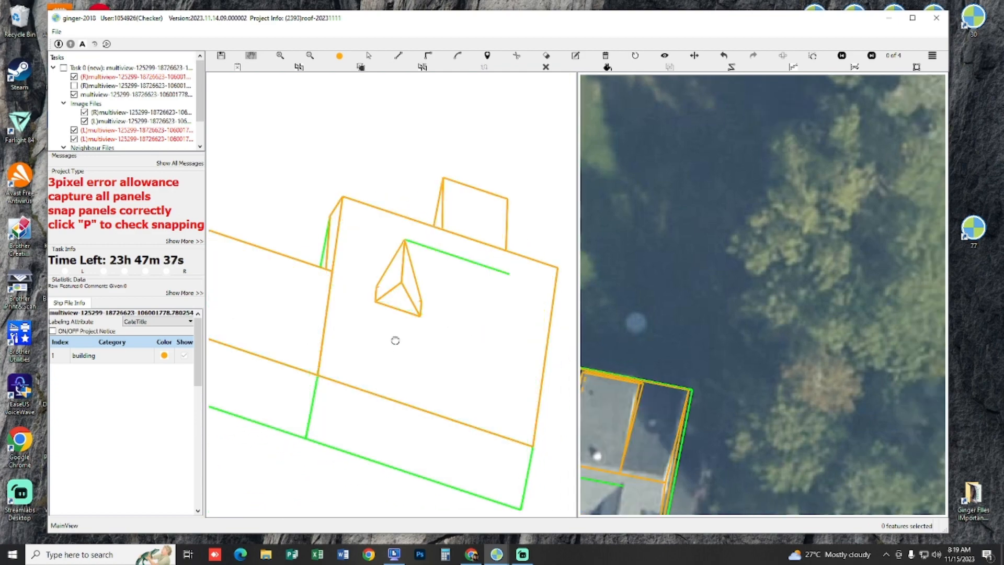
pyautogui.moveTo(400, 328); pyautogui.dragTo(386, 346)
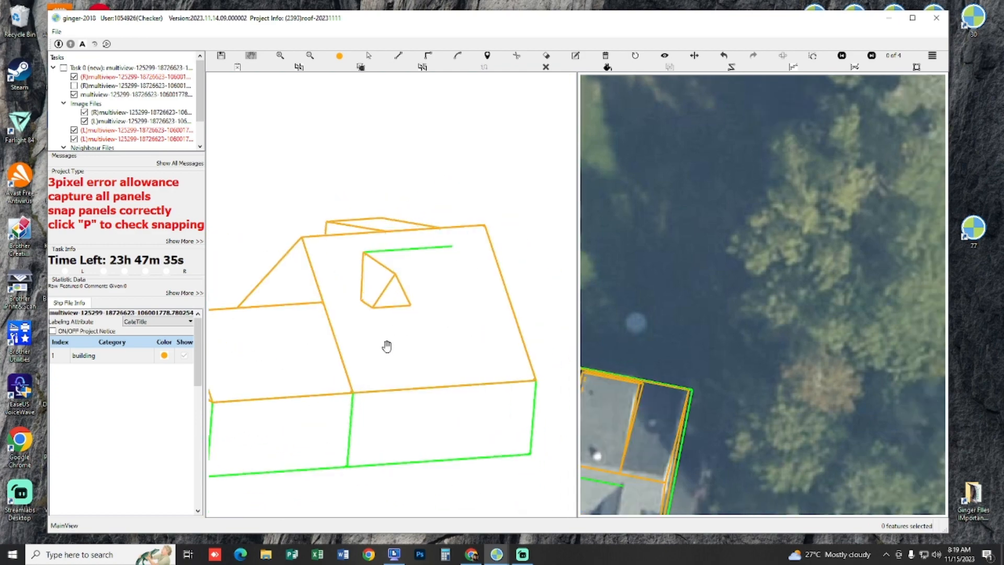
# Step: Compare the finished left front dormer with both aerial images, with the outlines hidden and shown, and check the panel snapping
pyautogui.press('v')
pyautogui.scroll(5, 405, 353)
pyautogui.press('h')
pyautogui.press('h')
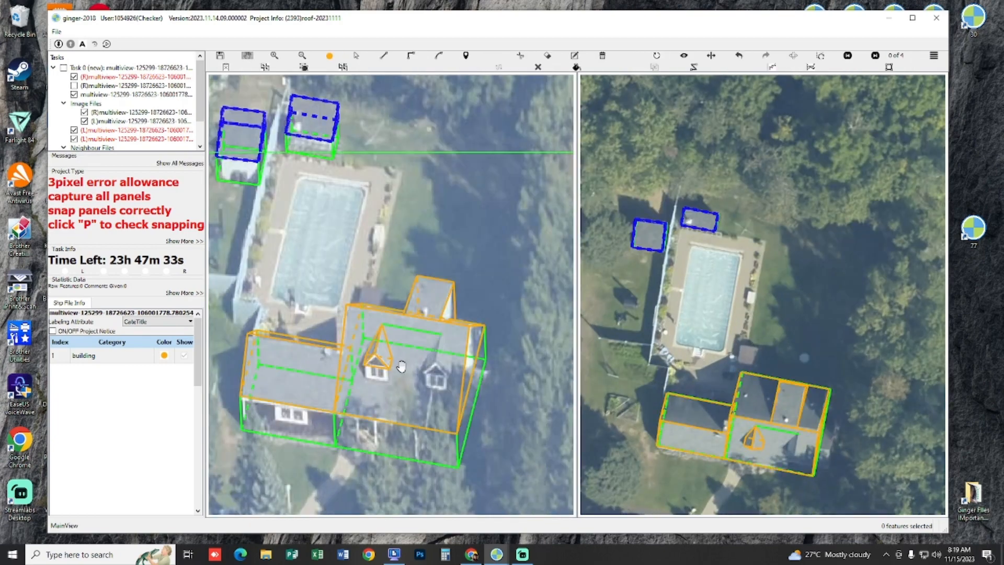
pyautogui.scroll(2, 429, 374)
pyautogui.scroll(1, 774, 426)
pyautogui.moveTo(779, 421); pyautogui.dragTo(840, 335)
pyautogui.press('h')
pyautogui.scroll(3, 839, 335)
pyautogui.press('h')
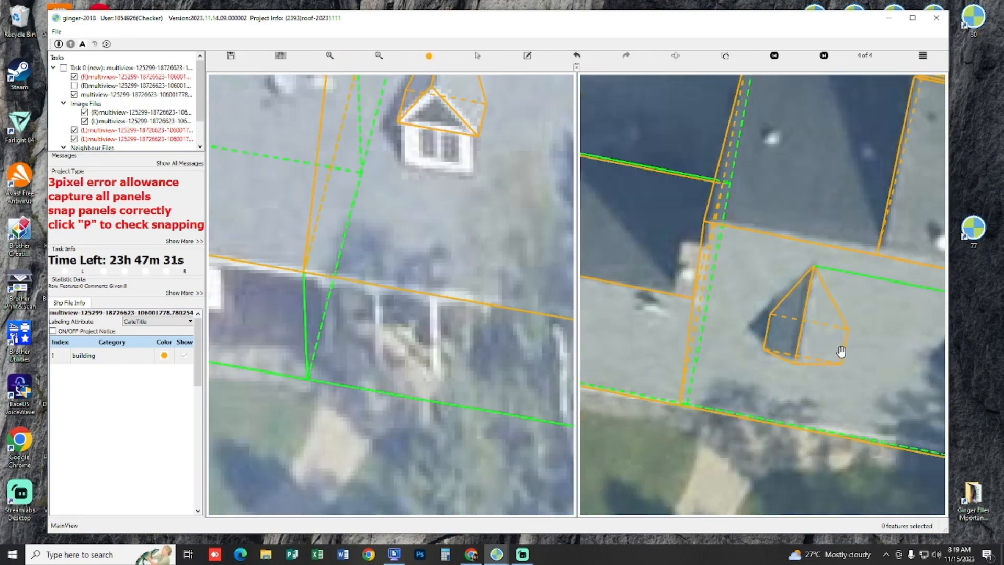
pyautogui.press('p')
pyautogui.press('p')
pyautogui.moveTo(821, 298); pyautogui.dragTo(789, 393)
# Step: Draw a guide line parallel to the front eave from the left dormer's rear right base corner past the right dormer
pyautogui.moveTo(411, 249); pyautogui.dragTo(307, 287)
pyautogui.moveTo(371, 302); pyautogui.dragTo(381, 331)
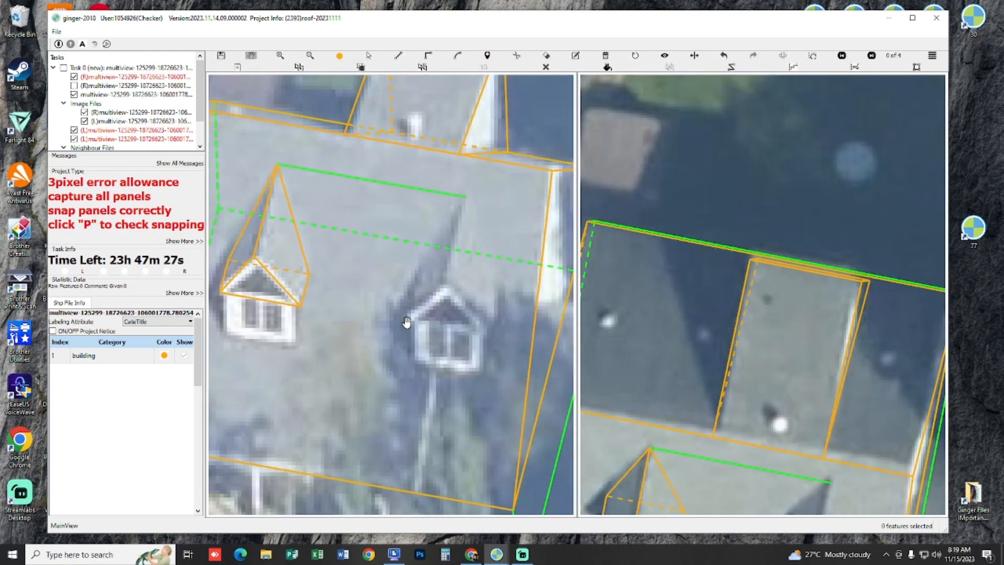
pyautogui.moveTo(370, 280); pyautogui.dragTo(385, 283)
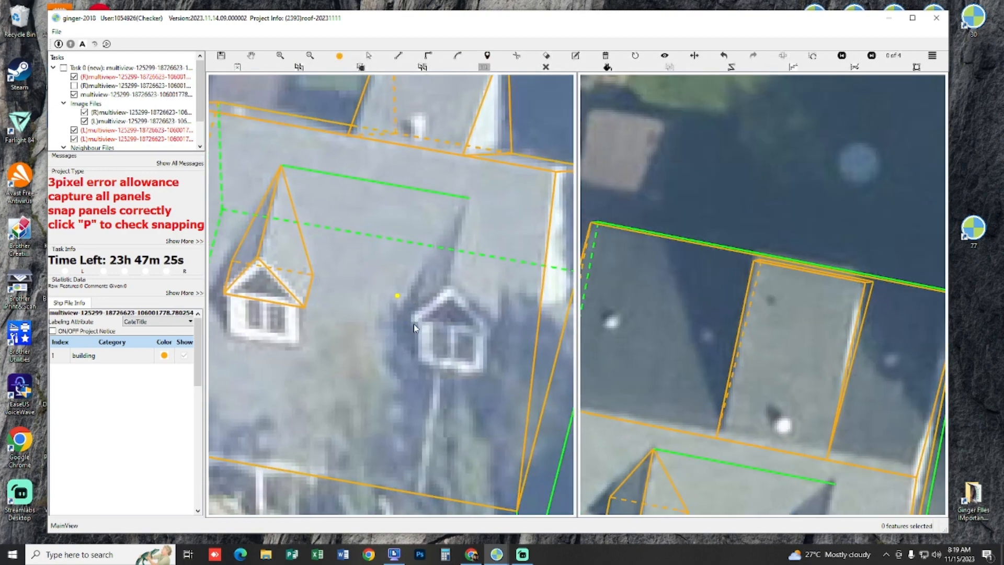
pyautogui.click(317, 279)
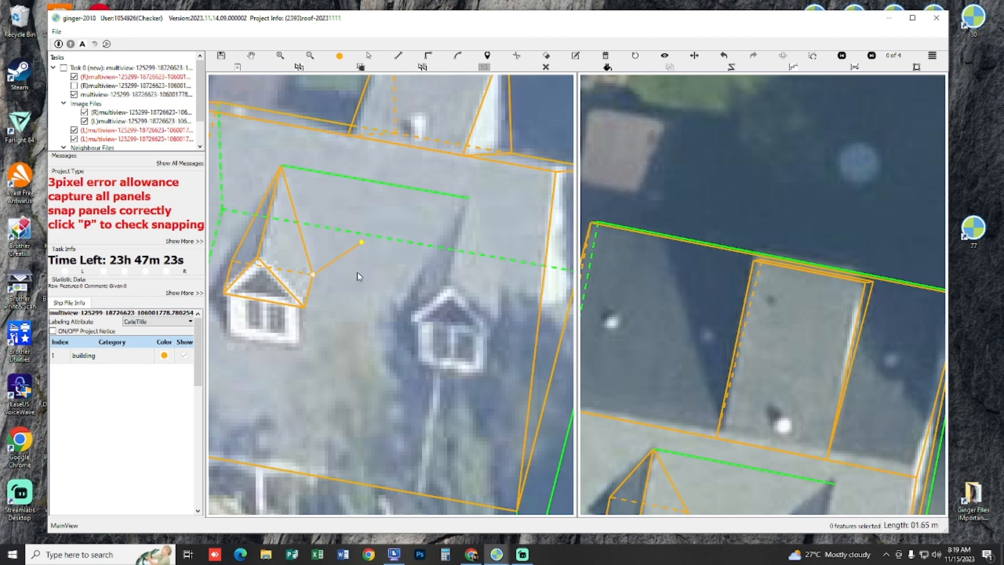
pyautogui.click(351, 480)
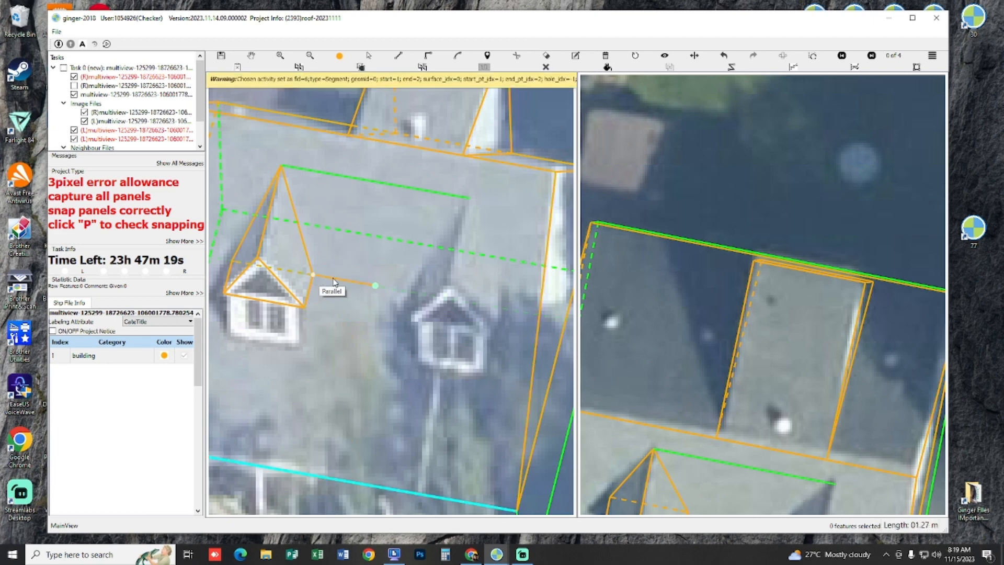
pyautogui.click(527, 312)
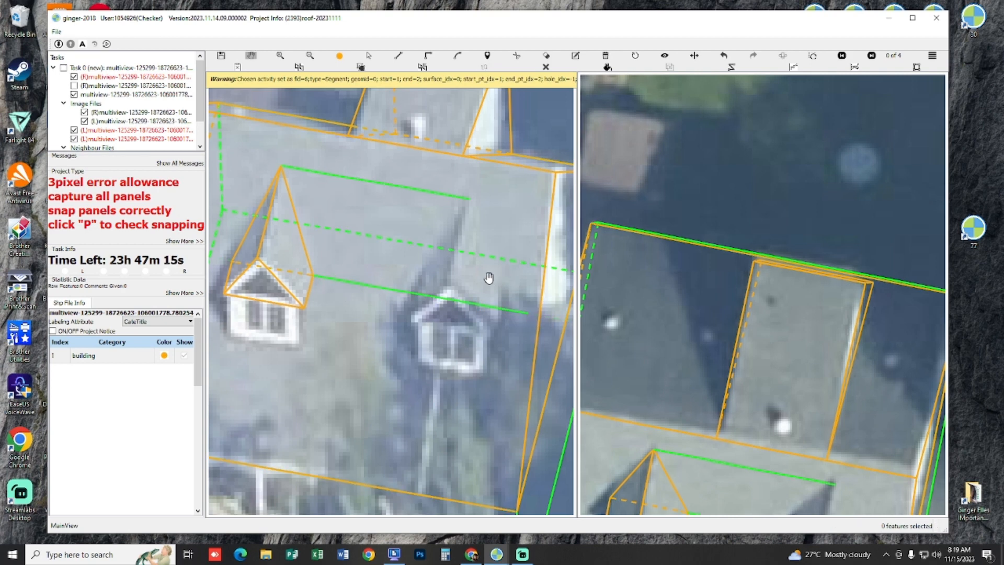
# Step: Draw the right front dormer's four-cornered base from the lower guide line, with edges parallel to the left dormer's base
pyautogui.moveTo(488, 278); pyautogui.dragTo(488, 287)
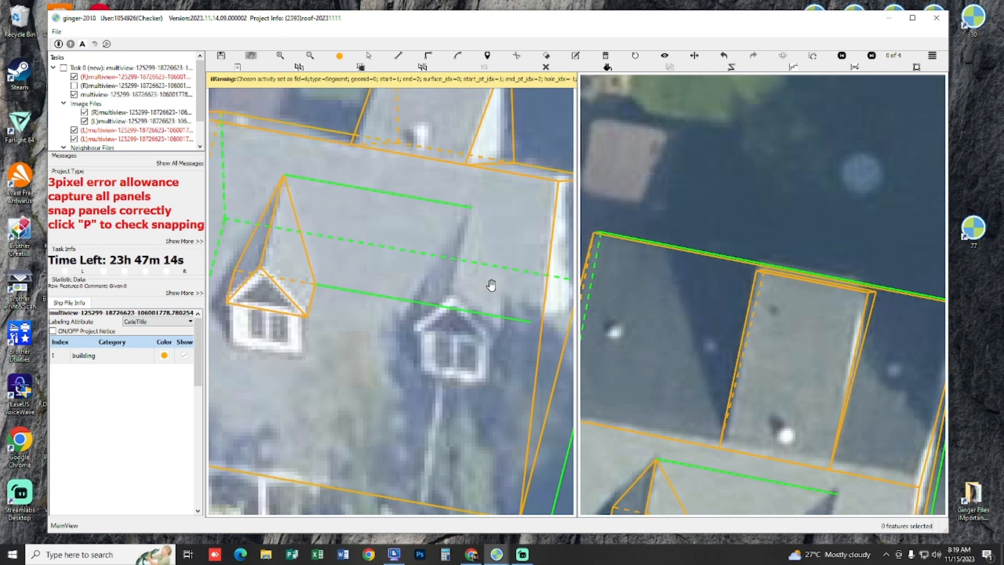
pyautogui.click(416, 303)
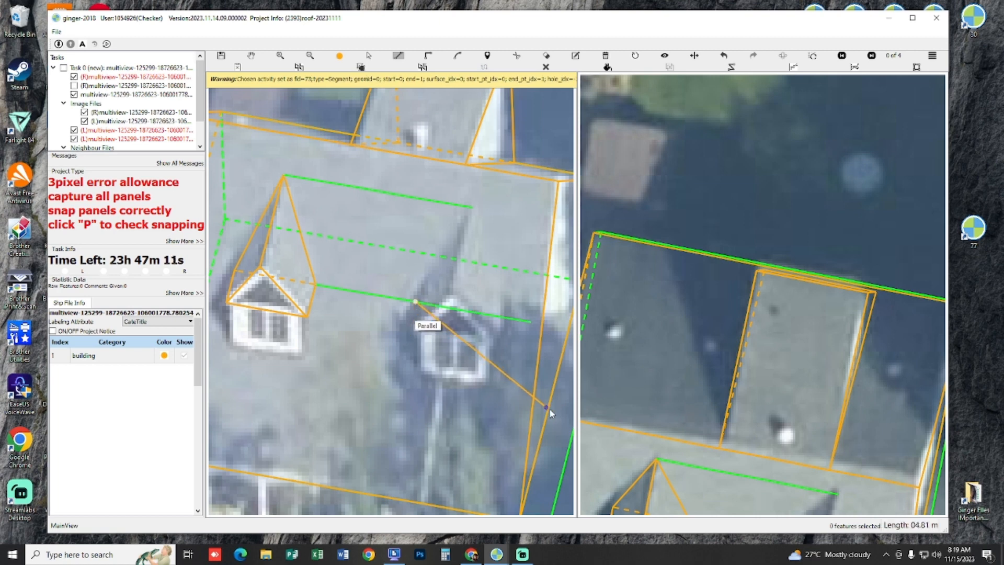
pyautogui.click(409, 329)
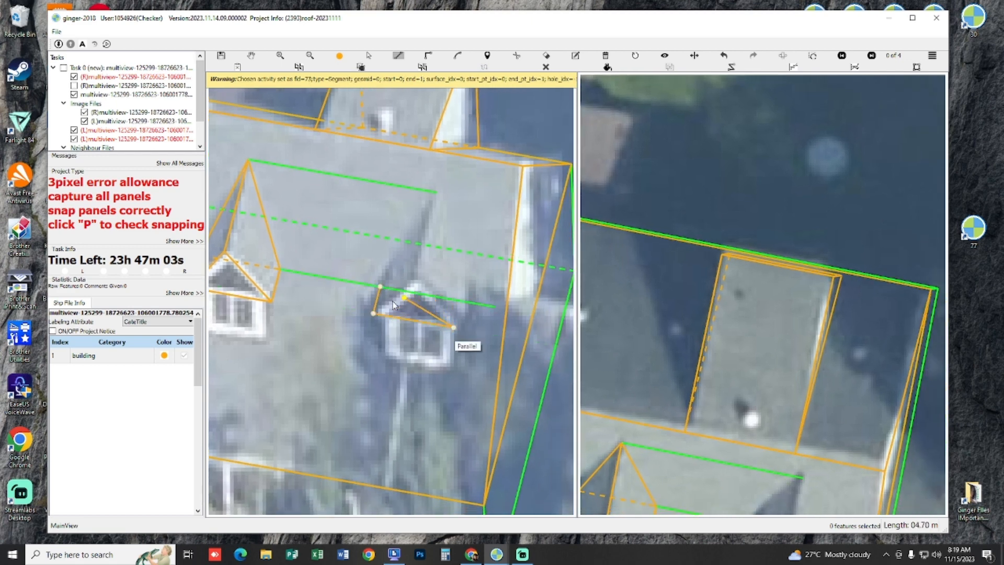
pyautogui.moveTo(522, 359)
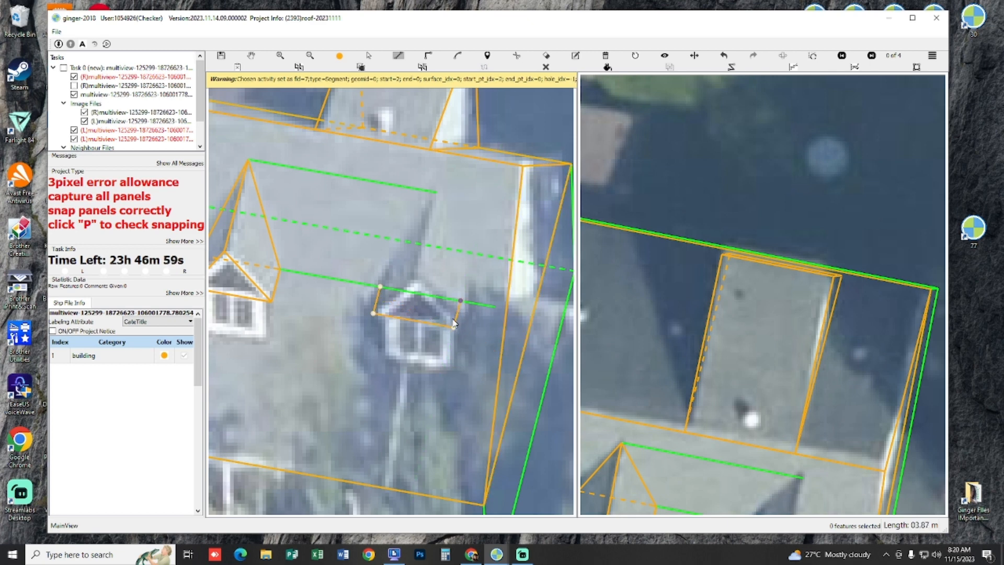
pyautogui.doubleClick(462, 303)
pyautogui.moveTo(454, 224); pyautogui.dragTo(460, 229)
# Step: Draw the right front dormer's left roof panel from the upper guide line's end through the gable peak to the base's left corners
pyautogui.press('l')
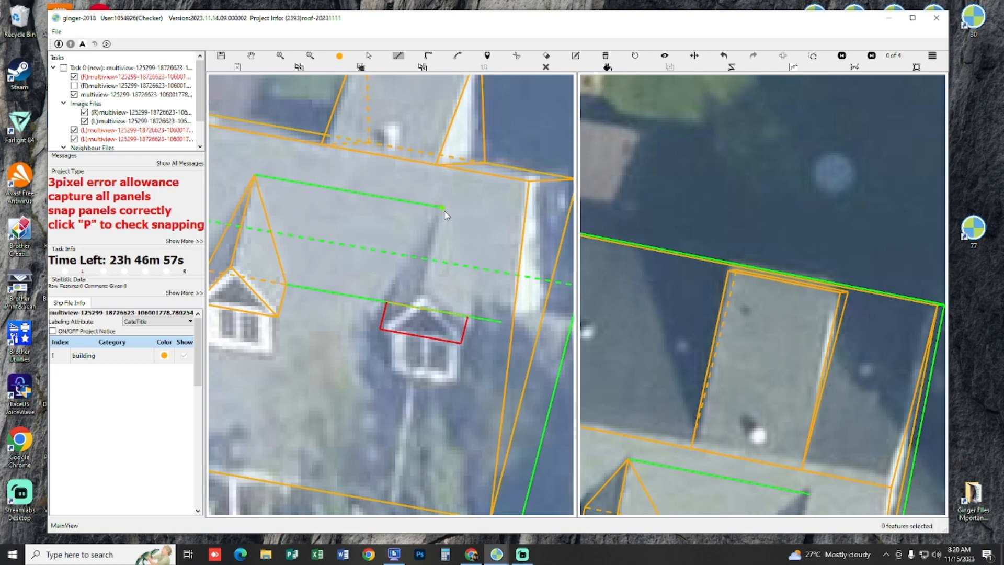
pyautogui.click(444, 209)
pyautogui.doubleClick(467, 211)
pyautogui.press('space')
pyautogui.press('space')
pyautogui.press('space')
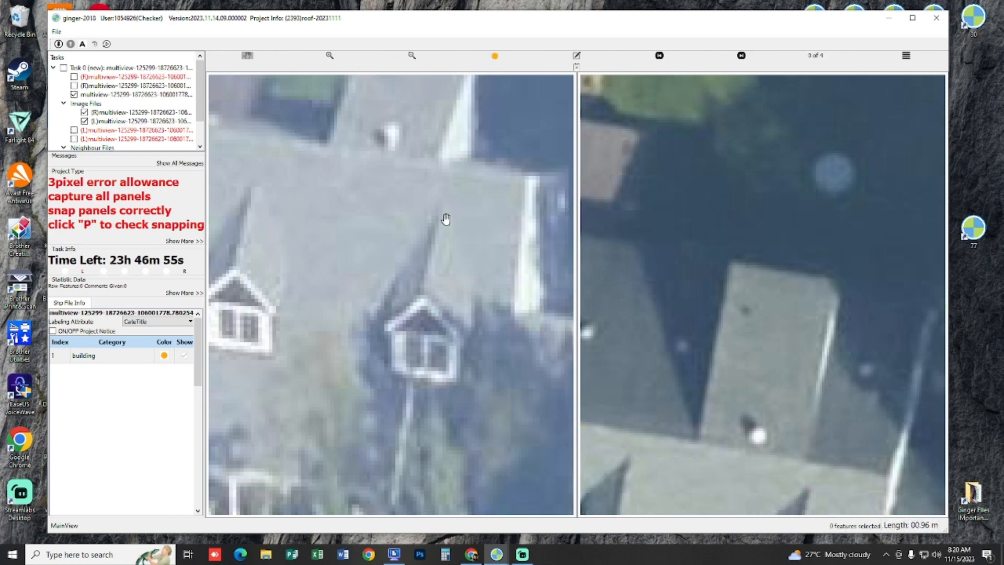
pyautogui.press('space')
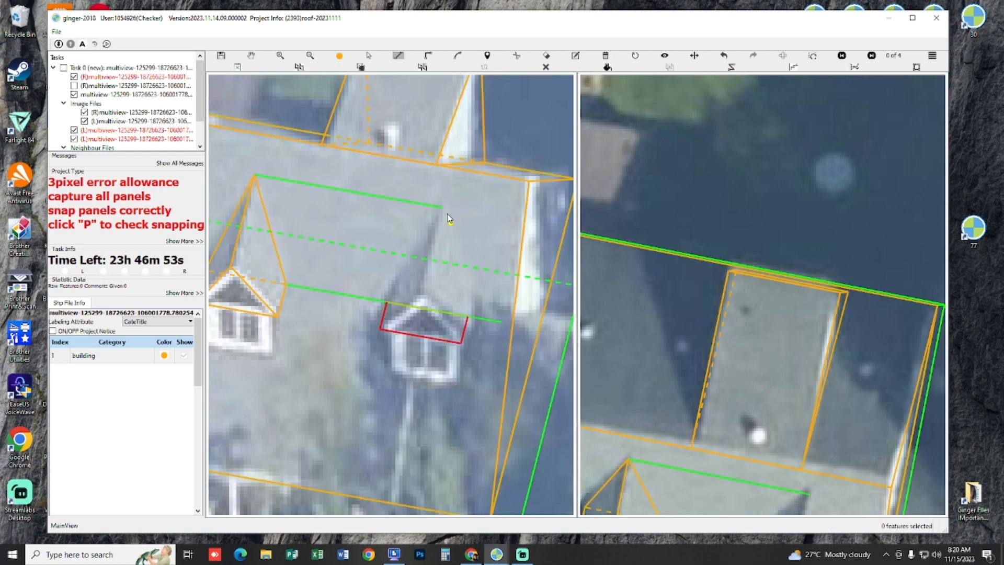
pyautogui.moveTo(529, 348); pyautogui.dragTo(513, 343)
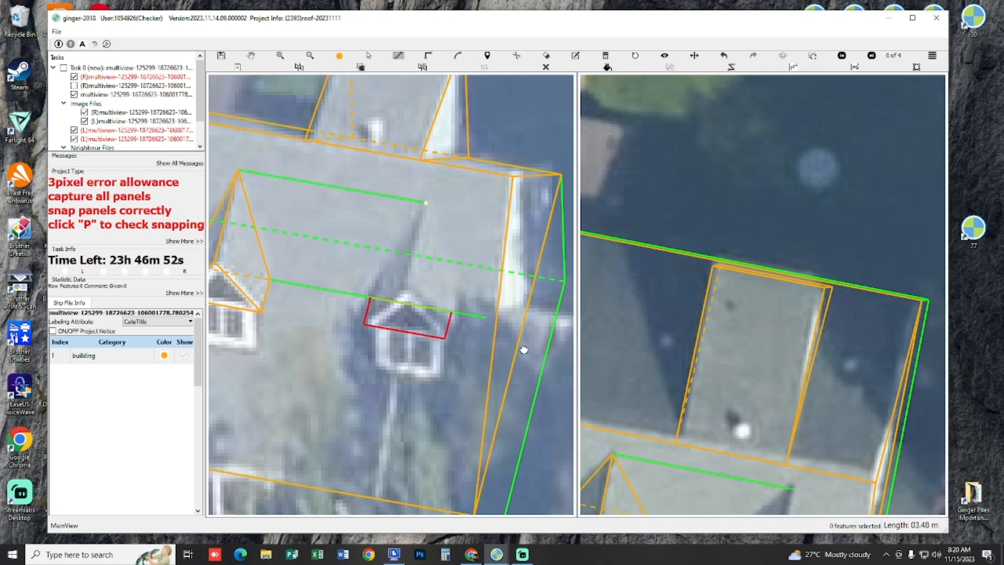
pyautogui.rightClick(518, 354)
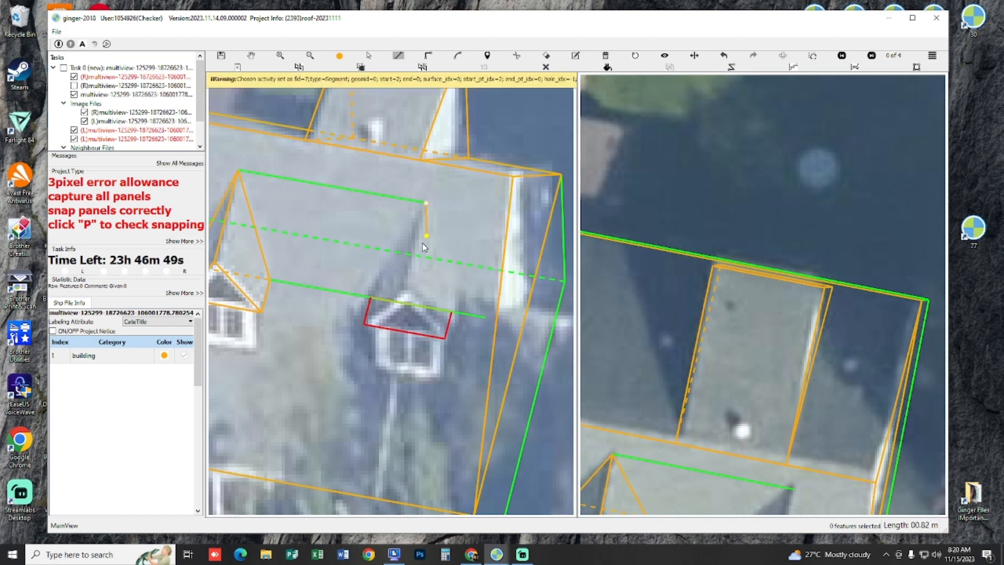
pyautogui.click(407, 283)
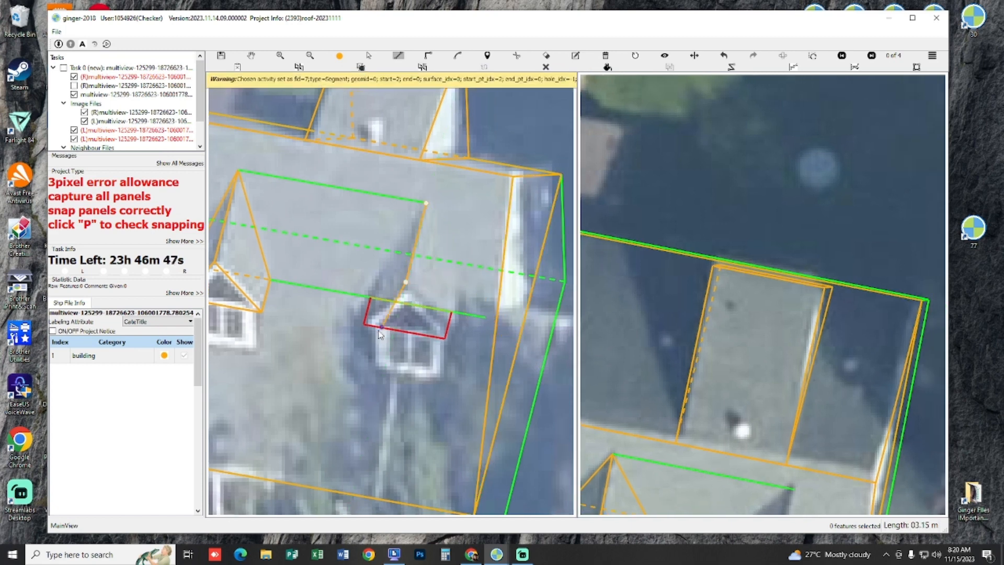
pyautogui.click(371, 297)
pyautogui.rightClick(391, 267)
pyautogui.moveTo(395, 264); pyautogui.dragTo(363, 276)
# Step: Draw the right front dormer's right roof panel from the ridge's rear end through the base's right corners to the gable peak
pyautogui.press('p')
pyautogui.press('p')
pyautogui.press('p')
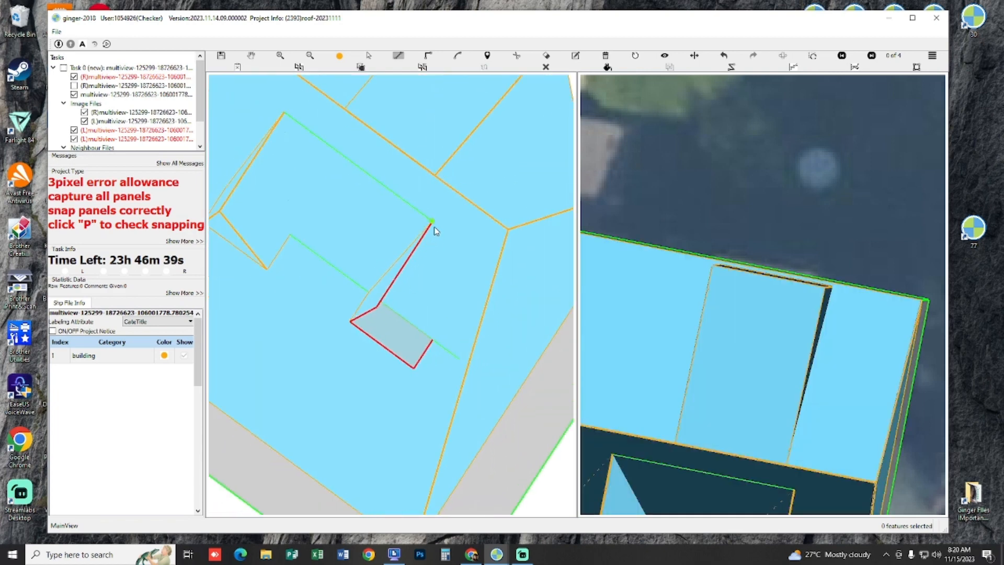
pyautogui.click(433, 224)
pyautogui.click(432, 339)
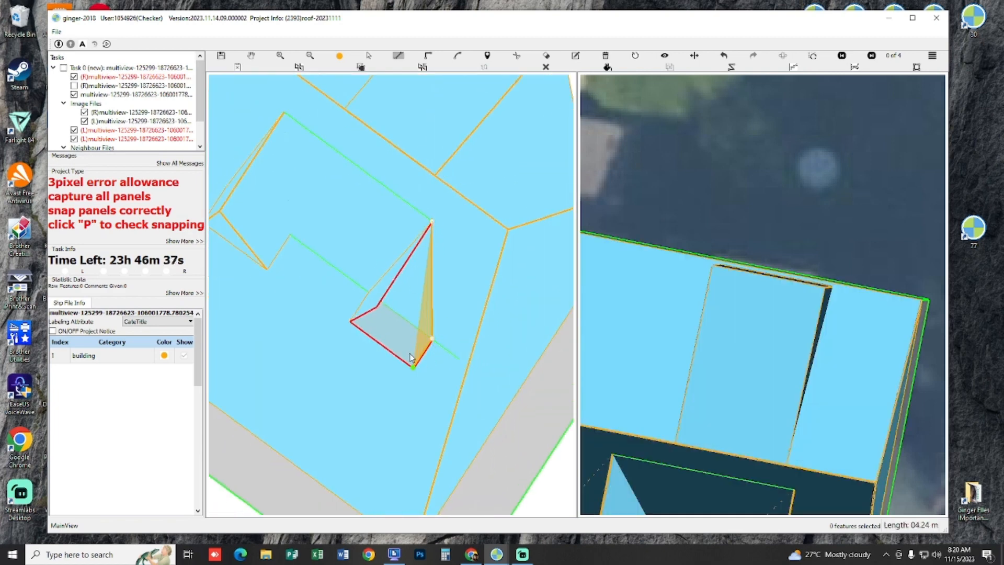
pyautogui.click(411, 362)
pyautogui.click(379, 310)
pyautogui.rightClick(416, 294)
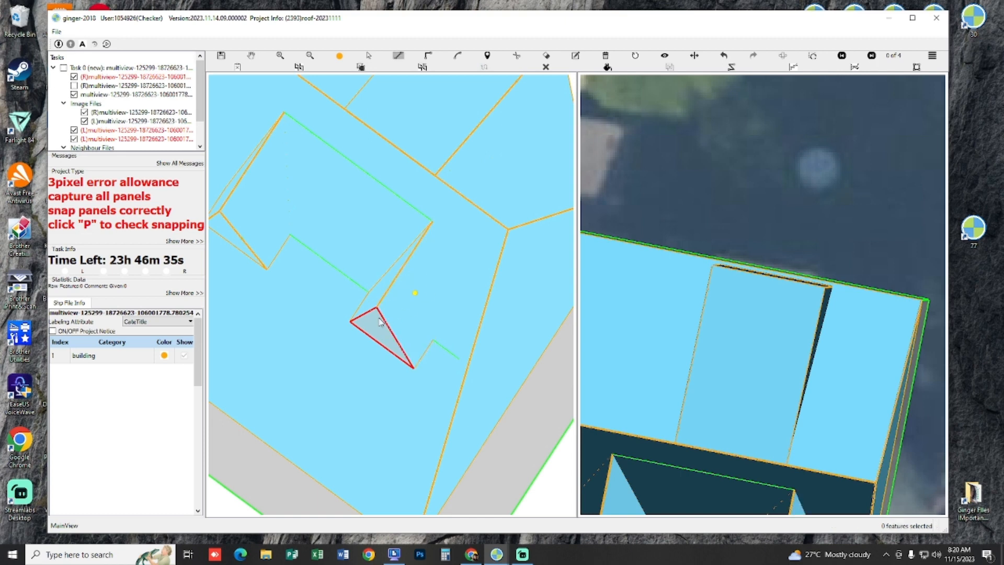
# Step: Draw the right front dormer's triangular gable panel between the gable peak and the base's two front corners
pyautogui.click(377, 308)
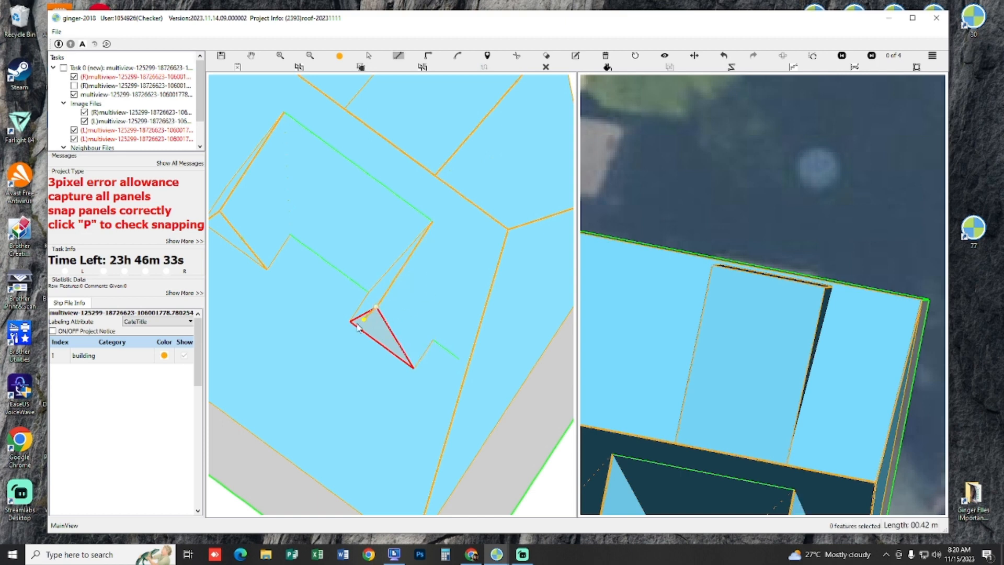
pyautogui.click(352, 322)
pyautogui.click(414, 358)
pyautogui.rightClick(414, 357)
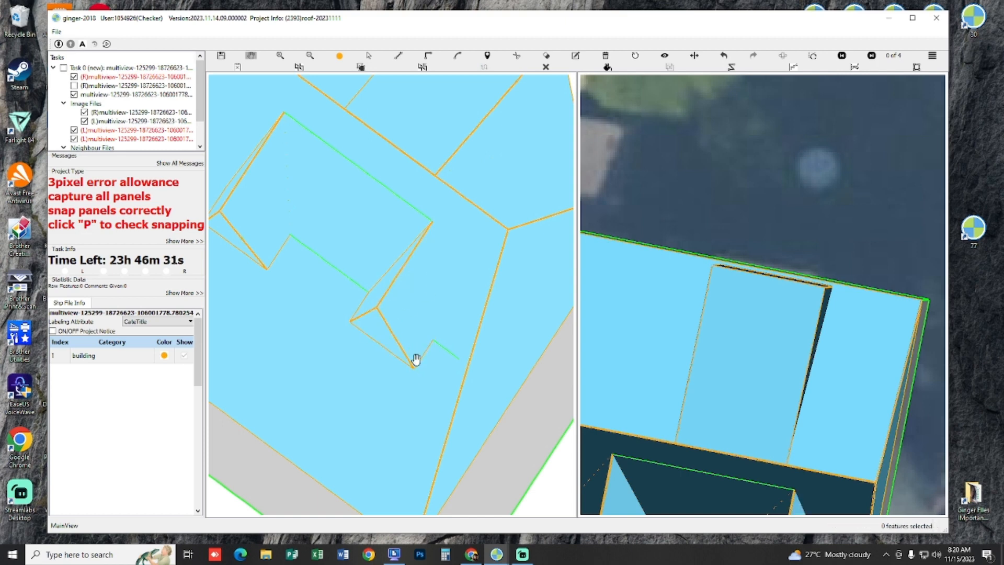
# Step: Compare the two front dormers' roof panels with both aerial images, with the outlines hidden and shown, and check the panel snapping
pyautogui.scroll(-4, 416, 355)
pyautogui.press('p')
pyautogui.scroll(-3, 424, 354)
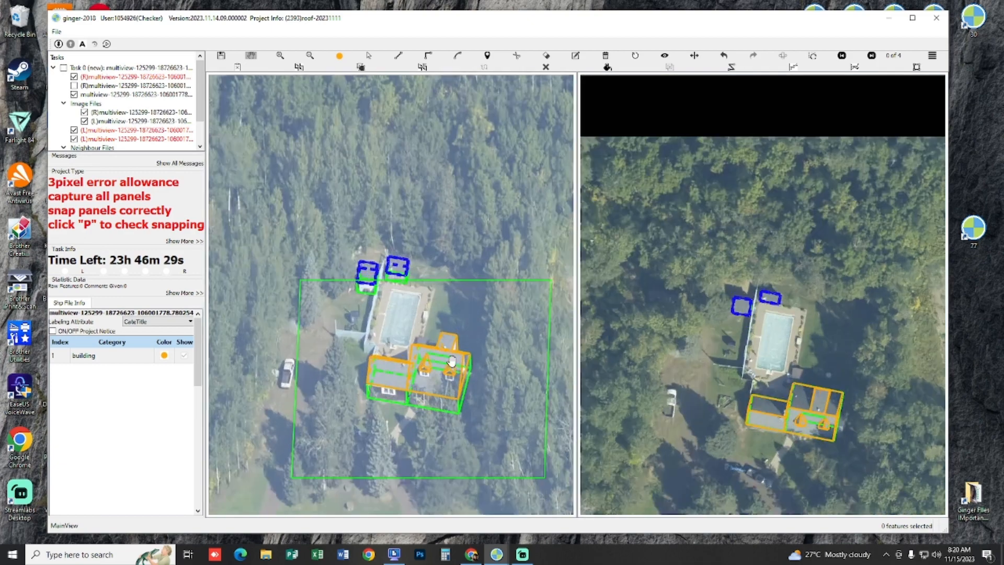
pyautogui.scroll(5, 451, 392)
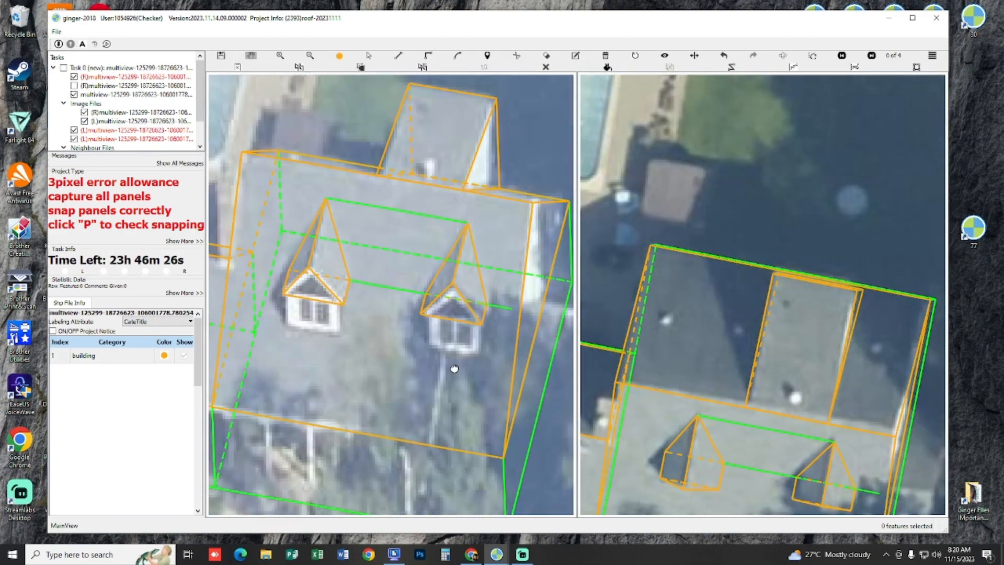
pyautogui.moveTo(454, 369); pyautogui.dragTo(423, 341)
pyautogui.press('space')
pyautogui.press('space')
pyautogui.press('p')
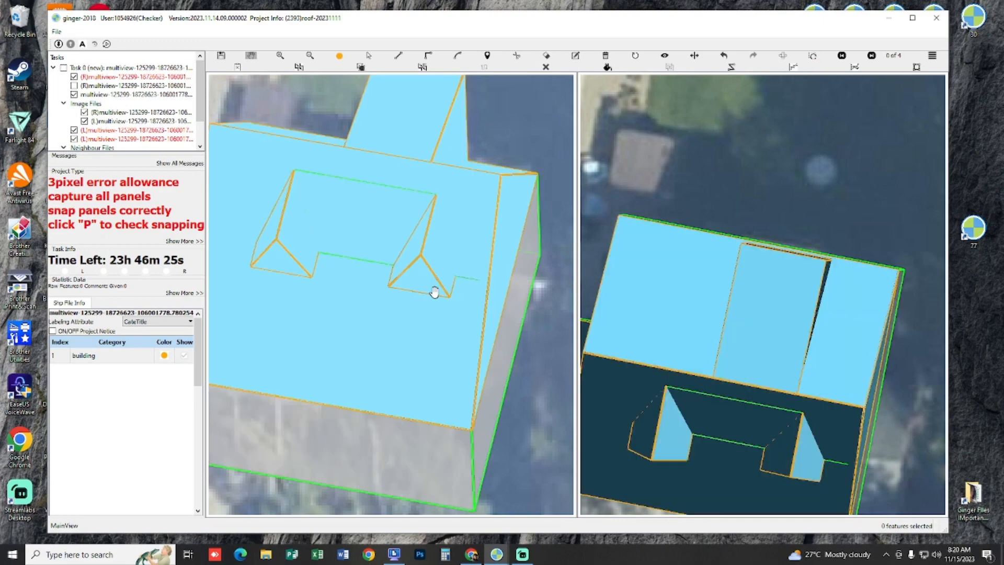
pyautogui.press('p')
pyautogui.press('space')
pyautogui.press('space')
pyautogui.scroll(3, 324, 289)
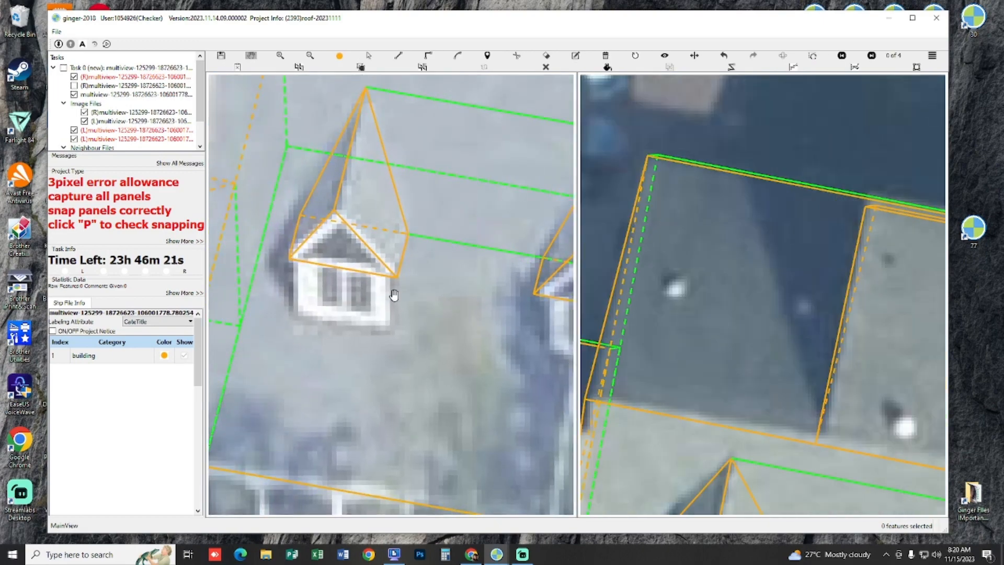
# Step: Draw the left front dormer's triangular right side wall, with its front edge parallel to the house's vertical edge
pyautogui.press('l')
pyautogui.click(396, 278)
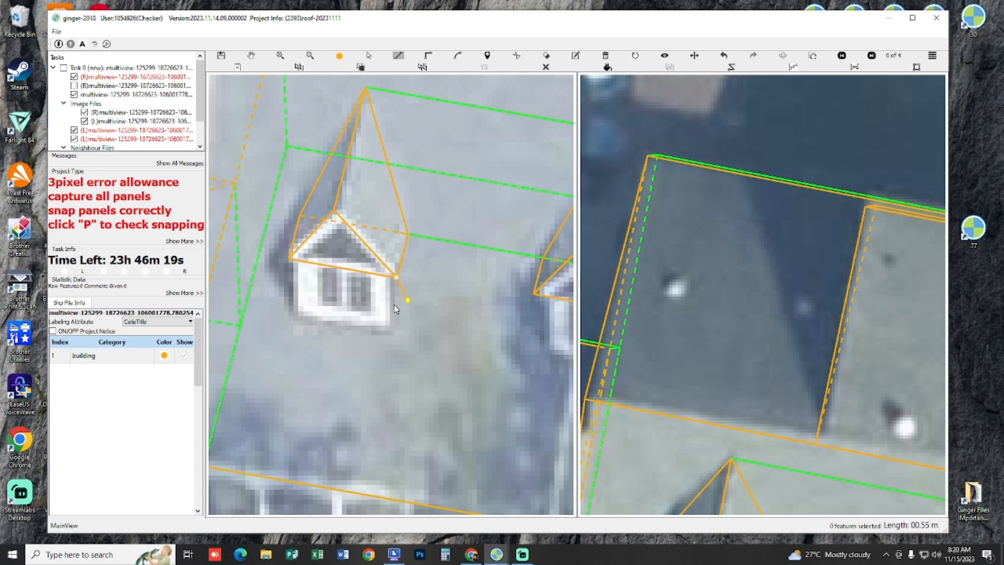
pyautogui.rightClick(239, 251)
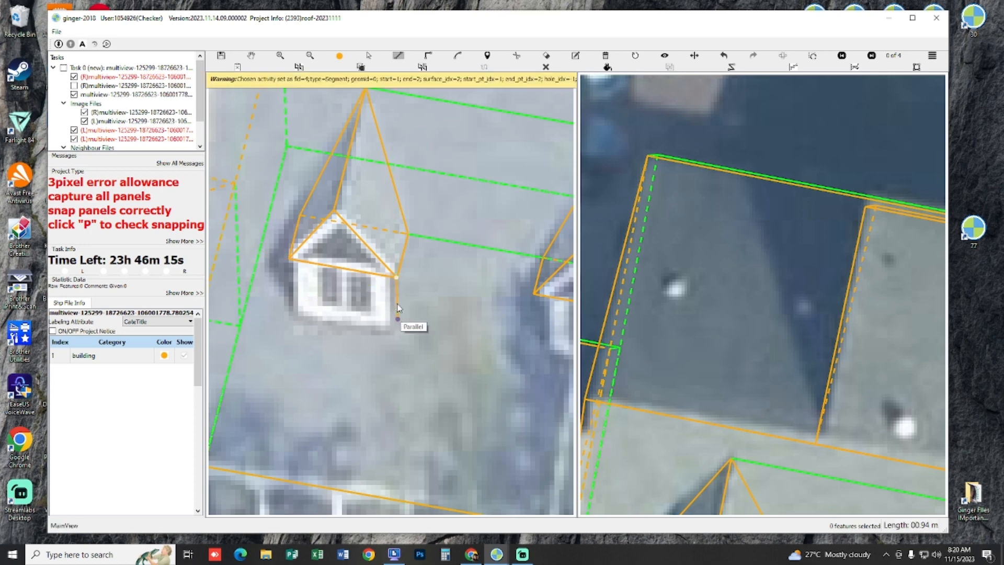
pyautogui.click(398, 321)
pyautogui.click(410, 237)
pyautogui.rightClick(410, 276)
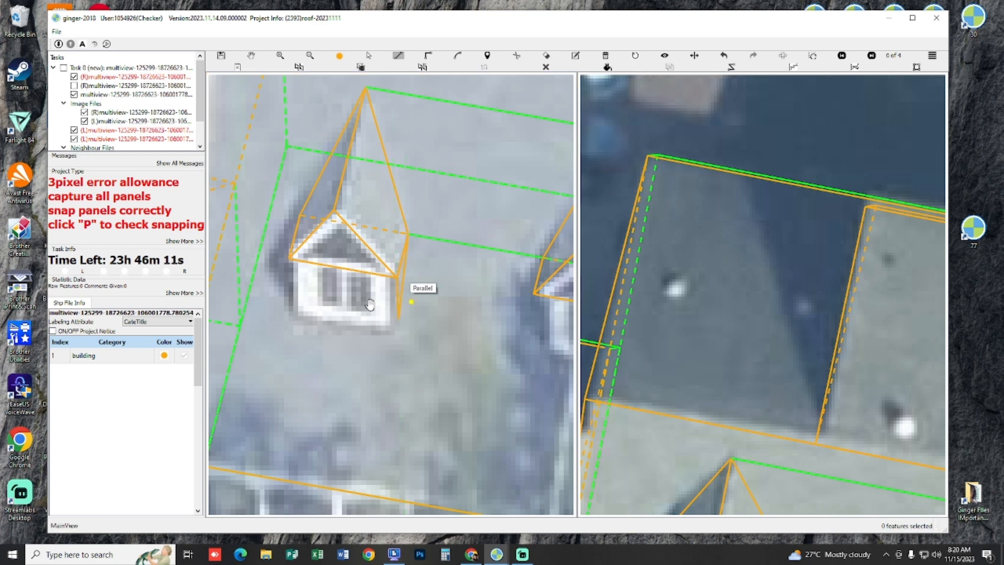
# Step: Draw the left front dormer's four-cornered front wall below the gable, with its left edge parallel to the house's vertical edge
pyautogui.moveTo(394, 290); pyautogui.dragTo(398, 292)
pyautogui.click(403, 285)
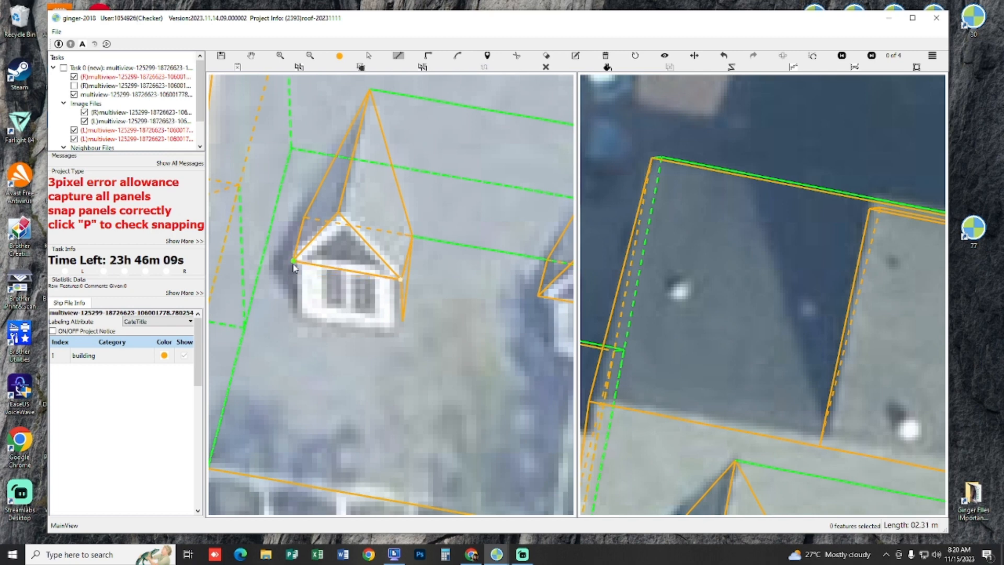
pyautogui.click(293, 288)
pyautogui.click(243, 271)
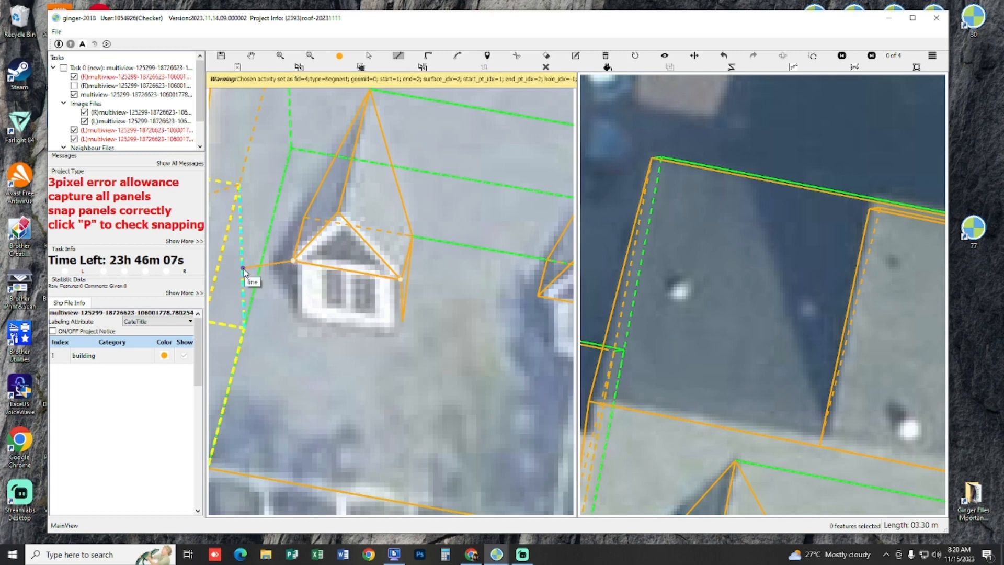
pyautogui.click(294, 302)
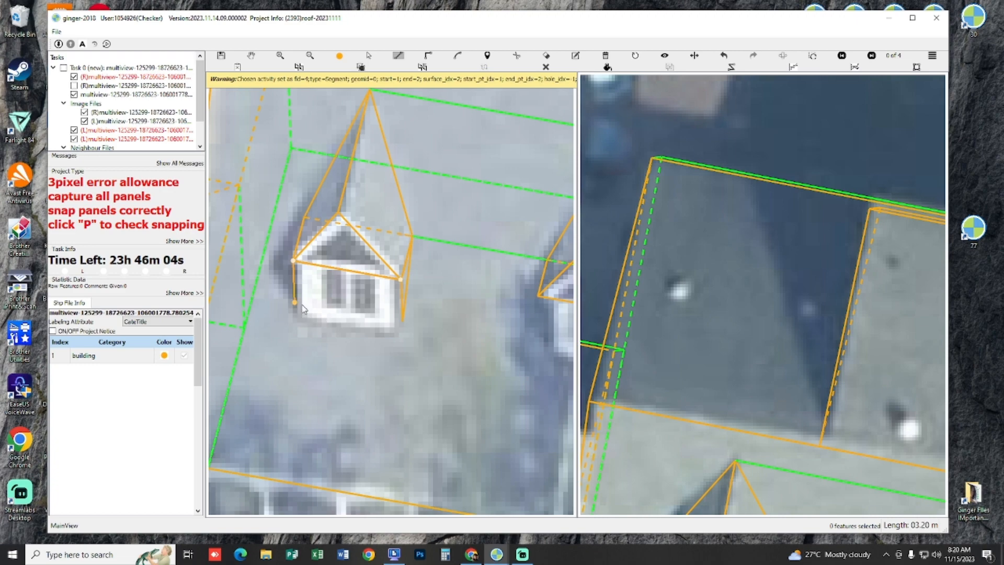
pyautogui.click(396, 322)
pyautogui.press('Escape')
# Step: Draw the left front dormer's triangular left side wall from the rear left base corner to the front wall's left corners
pyautogui.press('p')
pyautogui.press('p')
pyautogui.press('p')
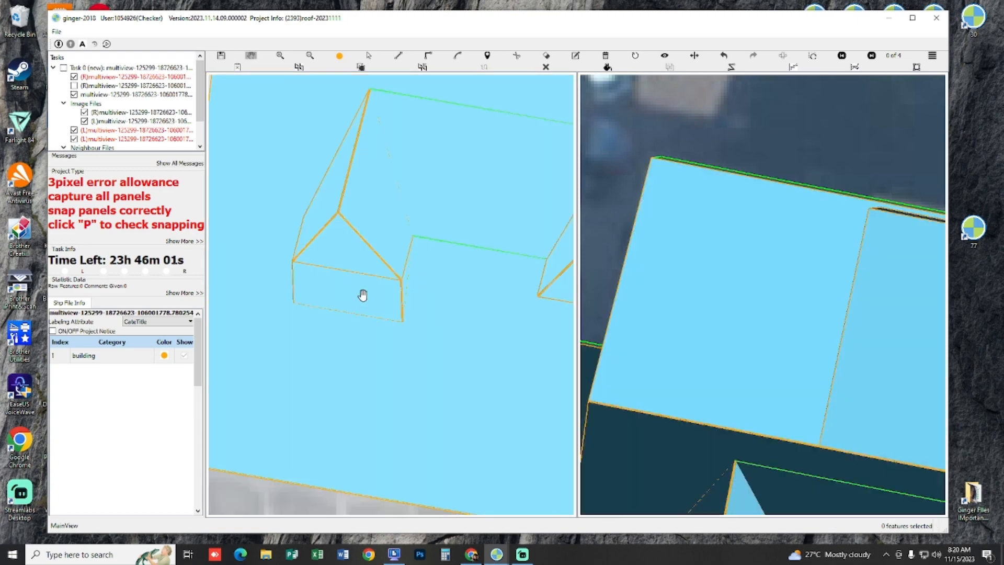
pyautogui.moveTo(363, 294); pyautogui.dragTo(388, 291)
pyautogui.press('p')
pyautogui.press('p')
pyautogui.press('p')
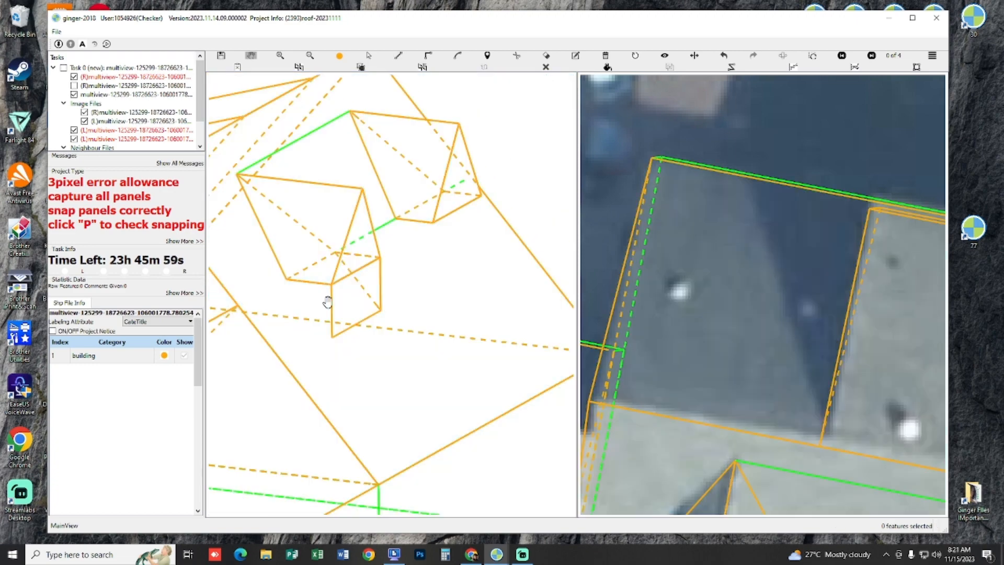
pyautogui.press('s')
pyautogui.press('l')
pyautogui.click(288, 283)
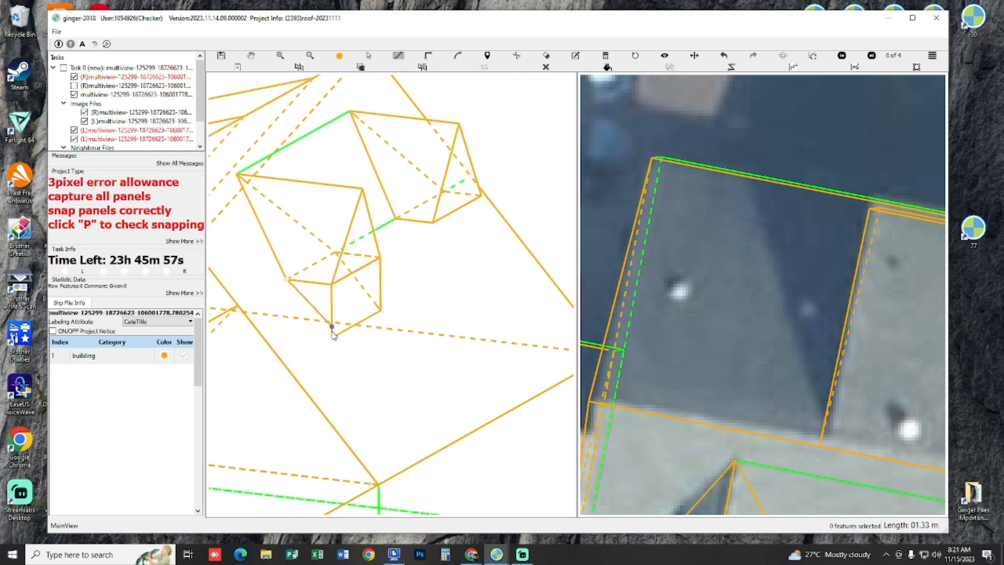
pyautogui.rightClick(344, 297)
# Step: Draw the right front dormer's triangular left side wall, with its front edge parallel to the left dormer's vertical wall edge
pyautogui.press('p')
pyautogui.press('p')
pyautogui.moveTo(403, 256); pyautogui.dragTo(403, 281)
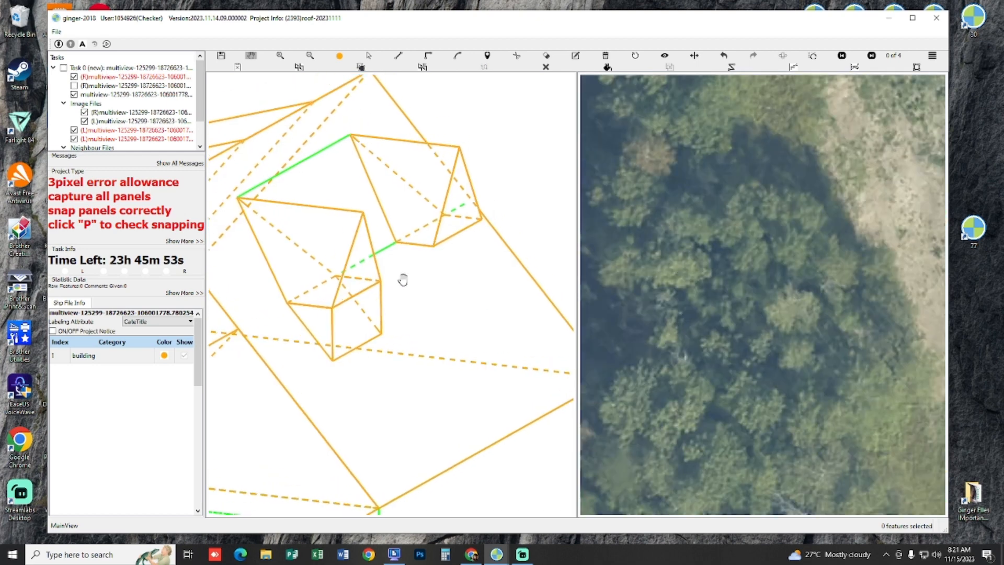
pyautogui.click(437, 253)
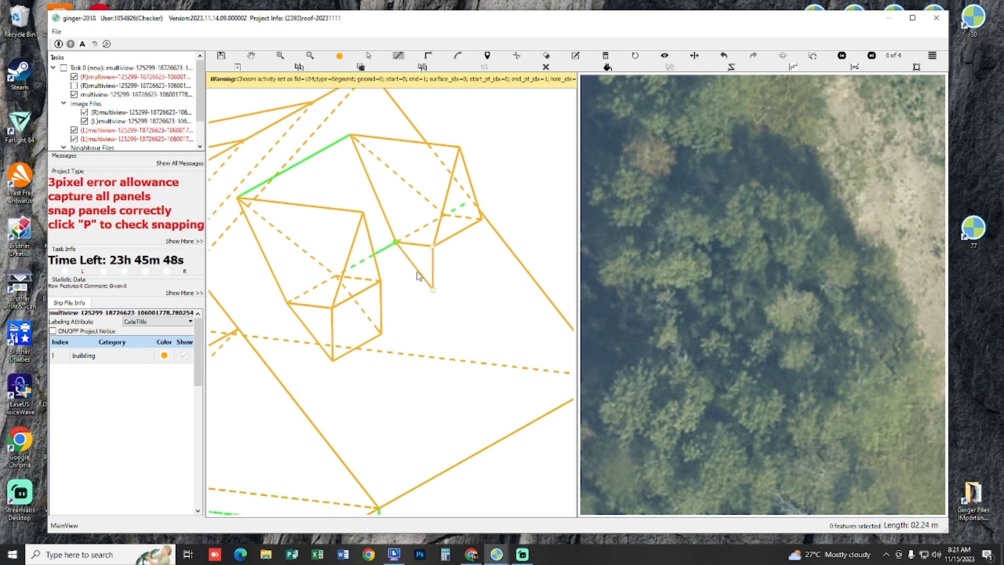
pyautogui.rightClick(418, 275)
# Step: Draw the right front dormer's four-cornered front wall with a parallel vertical edge, and close its right side with a triangular wall
pyautogui.moveTo(443, 274); pyautogui.dragTo(436, 265)
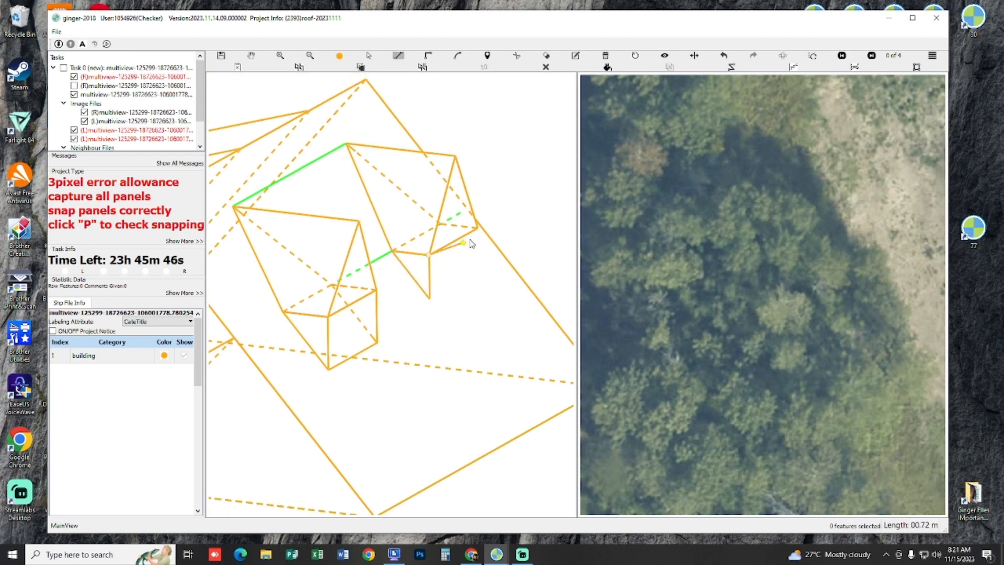
pyautogui.click(378, 320)
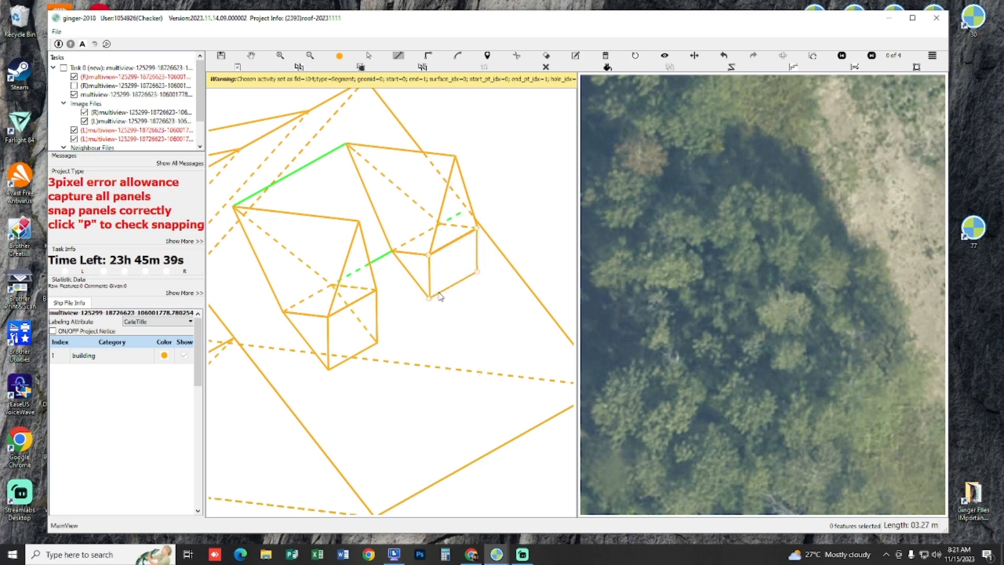
pyautogui.scroll(2, 448, 287)
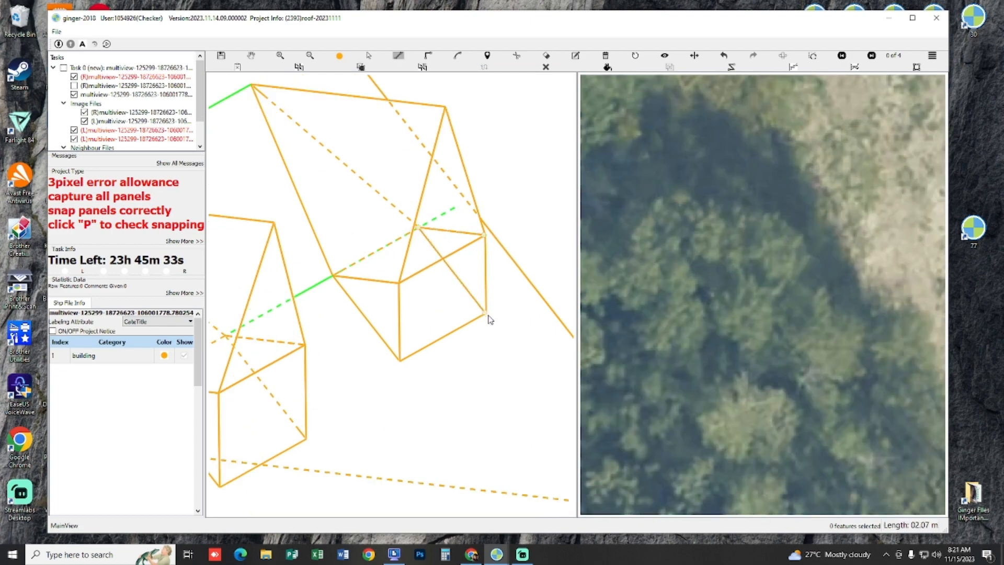
pyautogui.press('Escape')
# Step: Compare both front dormers and their walls with the two aerial images, switching the outlines between hidden and shown
pyautogui.scroll(-2, 485, 326)
pyautogui.moveTo(472, 342); pyautogui.dragTo(352, 316)
pyautogui.press('p')
pyautogui.press('p')
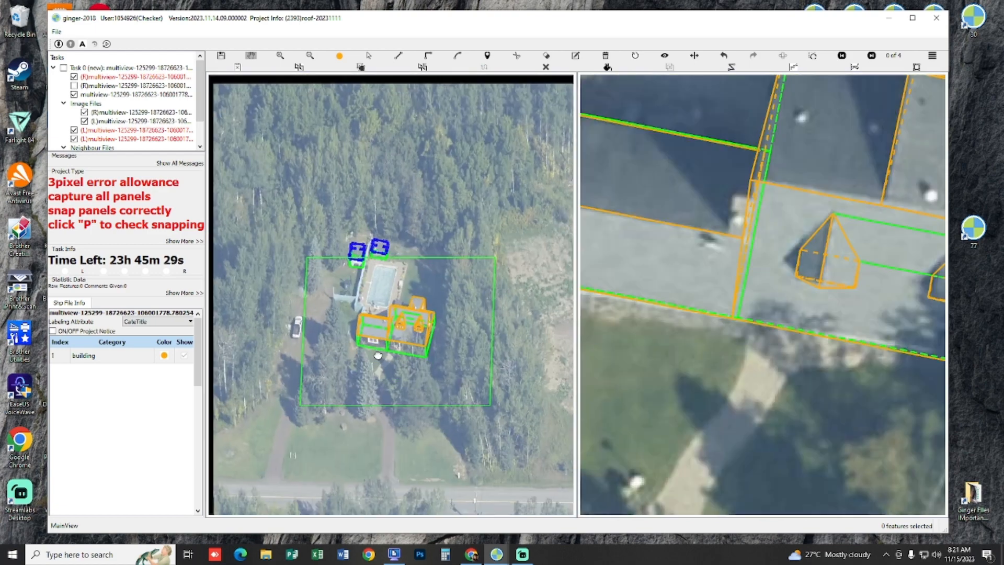
pyautogui.scroll(5, 413, 324)
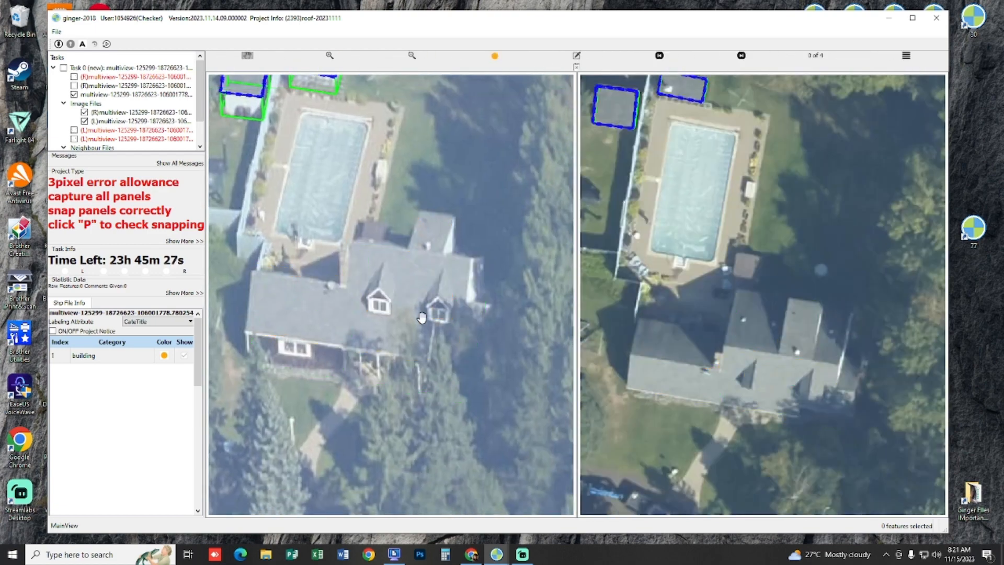
pyautogui.press('h')
pyautogui.scroll(3, 432, 319)
pyautogui.press('h')
pyautogui.press('h')
pyautogui.scroll(-2, 479, 314)
pyautogui.press('h')
pyautogui.press('h')
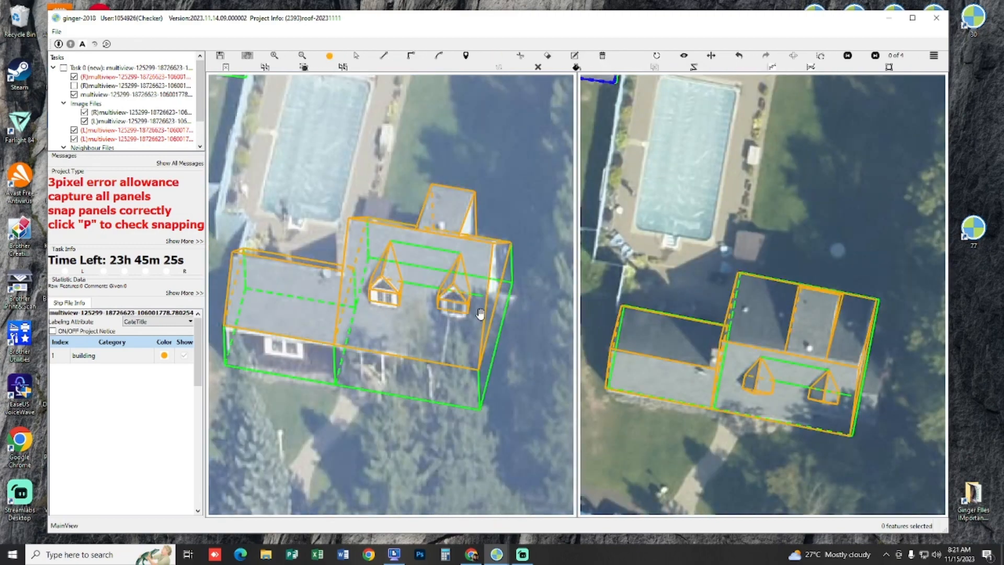
pyautogui.scroll(2, 479, 315)
pyautogui.press('h')
pyautogui.press('h')
pyautogui.moveTo(440, 323); pyautogui.dragTo(437, 362)
pyautogui.press('h')
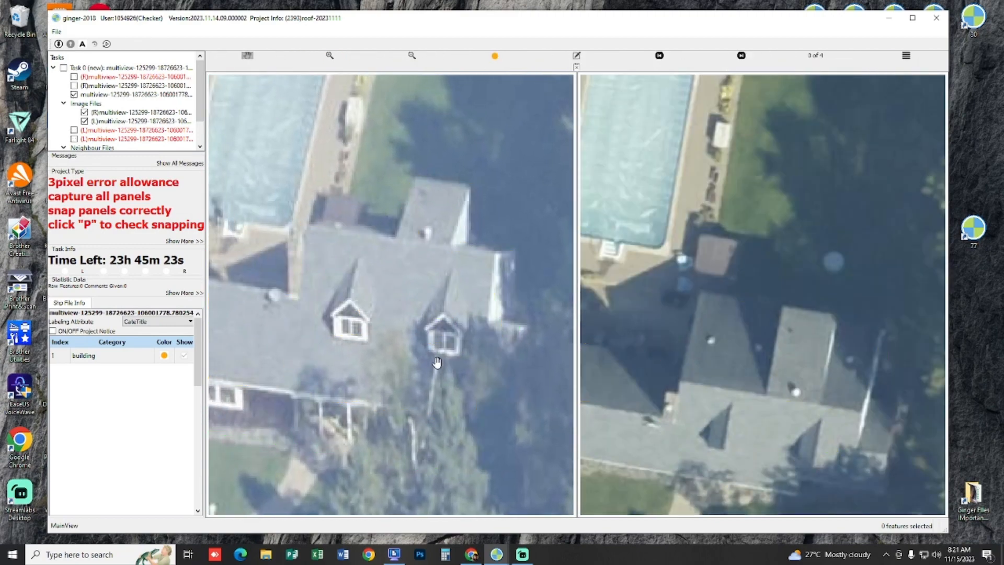
pyautogui.press('h')
# Step: Inspect the whole house's outlines in both aerial images and check that all its panels are snapped
pyautogui.scroll(-5, 366, 358)
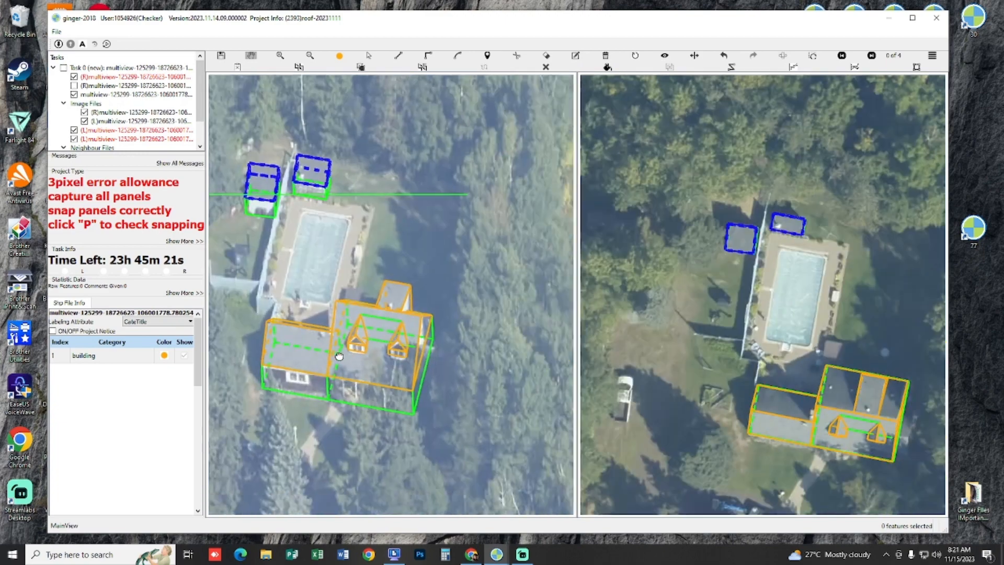
pyautogui.moveTo(339, 356); pyautogui.dragTo(324, 357)
pyautogui.moveTo(274, 287); pyautogui.dragTo(309, 319)
pyautogui.moveTo(397, 314); pyautogui.dragTo(371, 257)
pyautogui.scroll(1, 337, 291)
pyautogui.scroll(-2, 329, 277)
pyautogui.scroll(3, 317, 260)
pyautogui.press('p')
pyautogui.scroll(2, 417, 337)
pyautogui.press('p')
pyautogui.scroll(1, 417, 336)
pyautogui.scroll(-2, 371, 257)
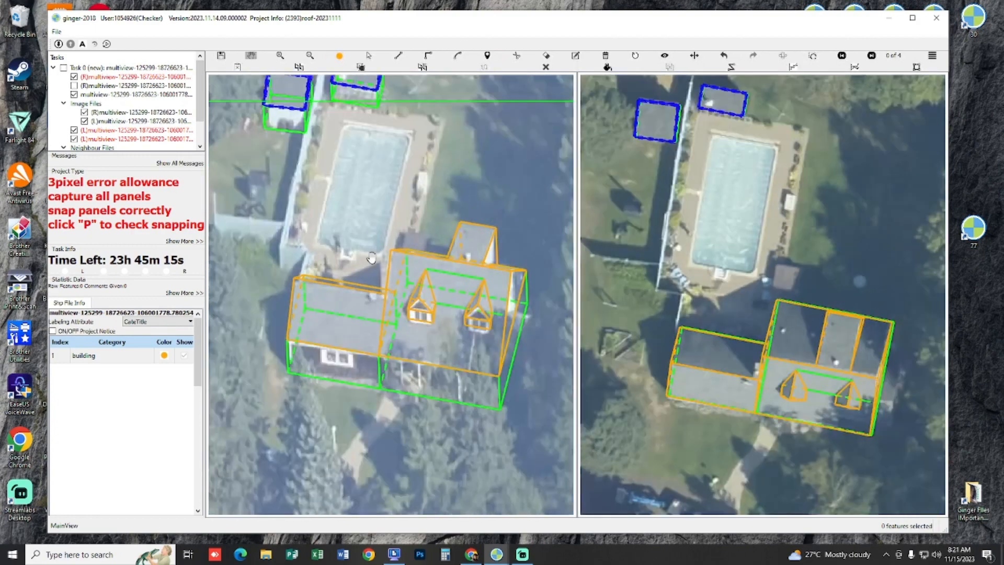
# Step: Select the whole house to group its panels as one building, and remove the two guide lines between the front dormers
pyautogui.scroll(-2, 317, 240)
pyautogui.moveTo(336, 215); pyautogui.dragTo(513, 401)
pyautogui.scroll(3, 491, 307)
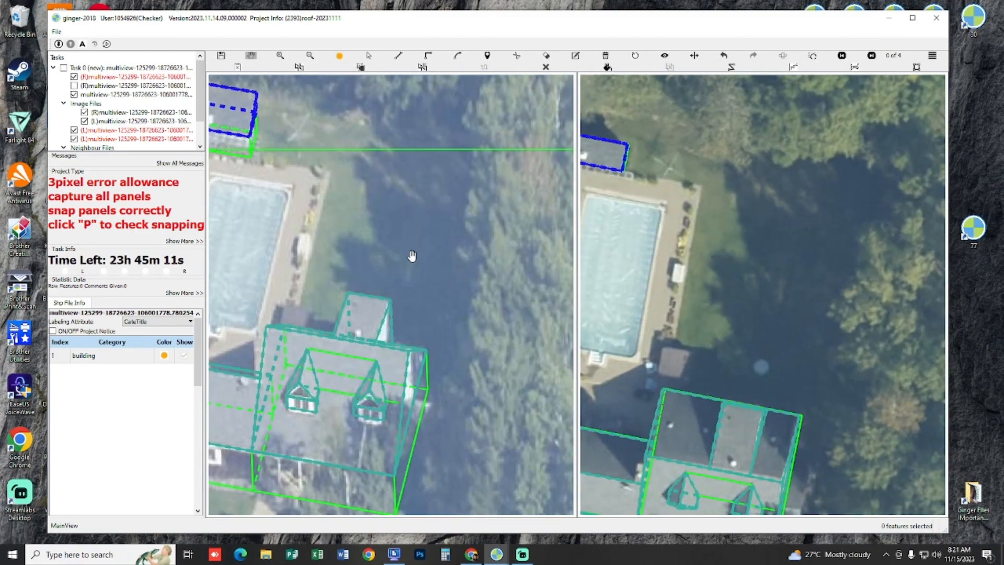
pyautogui.scroll(5, 438, 220)
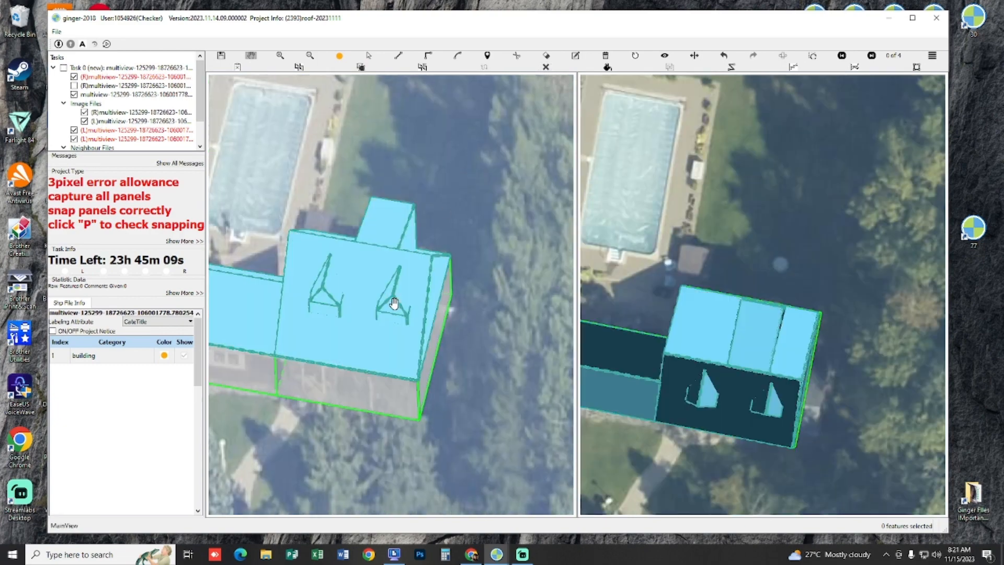
pyautogui.scroll(-3, 398, 306)
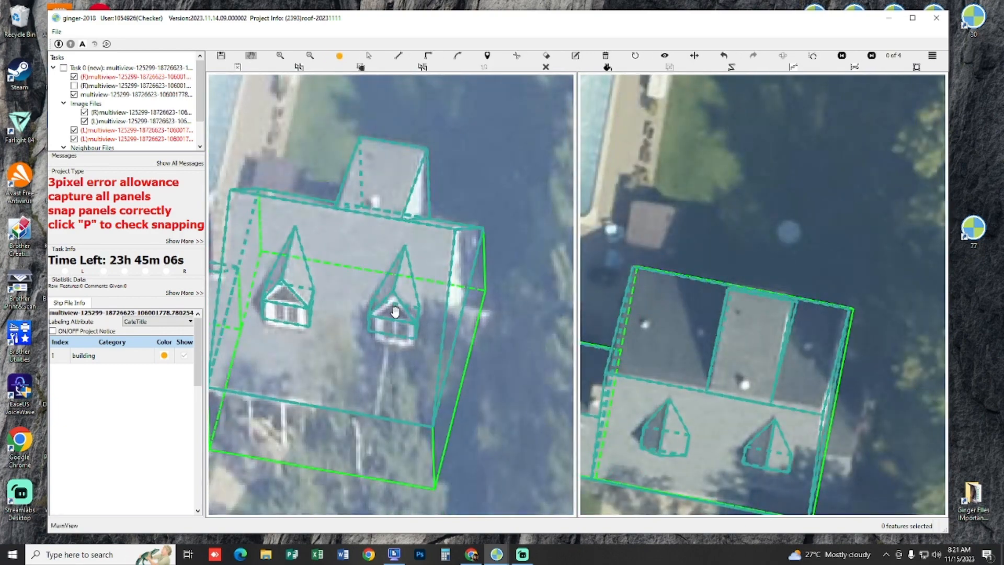
pyautogui.scroll(-2, 396, 312)
pyautogui.moveTo(396, 312); pyautogui.dragTo(431, 338)
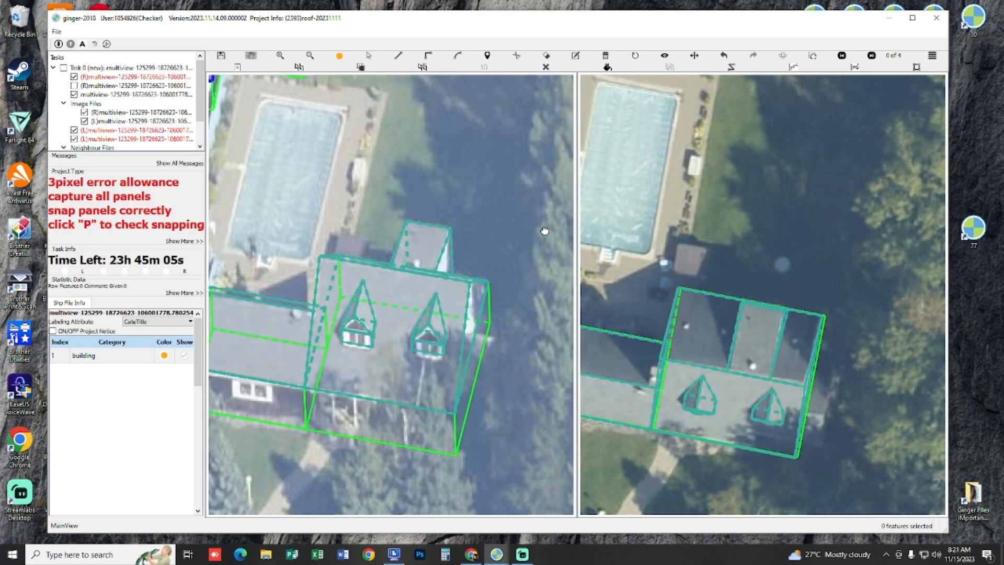
# Step: Compare the whole house's outlines with the aerial images of successive view pairs
pyautogui.scroll(-2, 502, 296)
pyautogui.press('n')
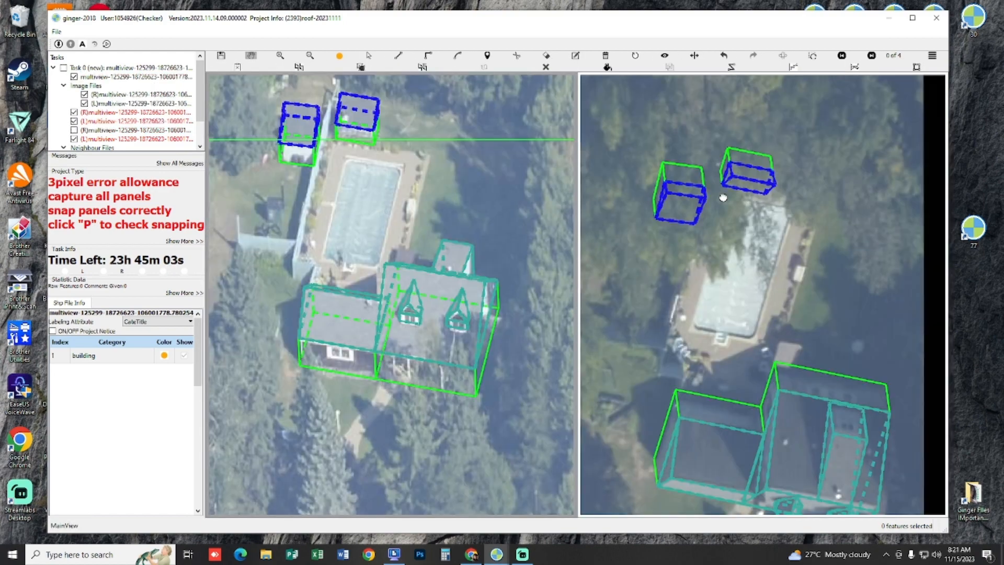
pyautogui.scroll(2, 780, 290)
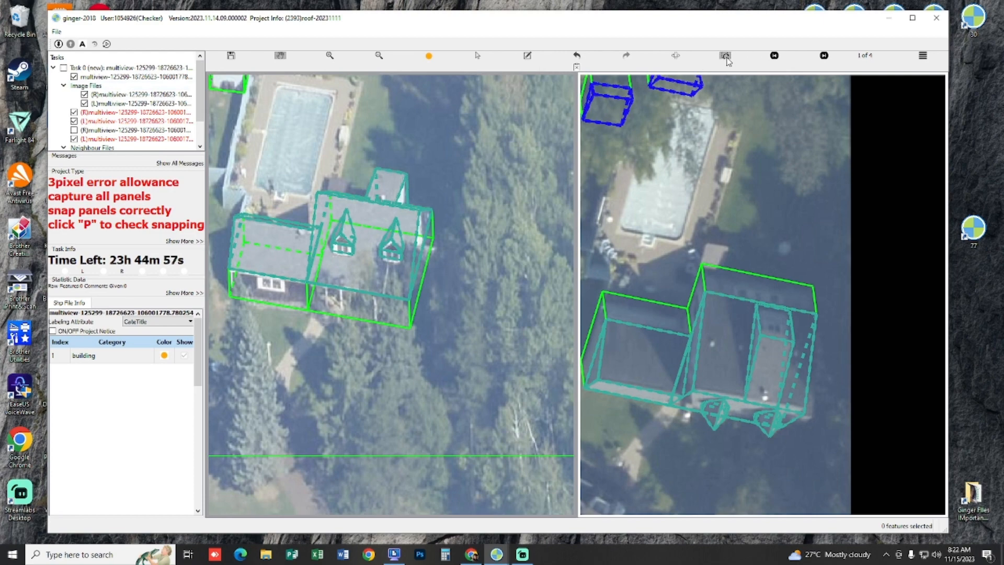
pyautogui.click(726, 57)
pyautogui.scroll(4, 447, 248)
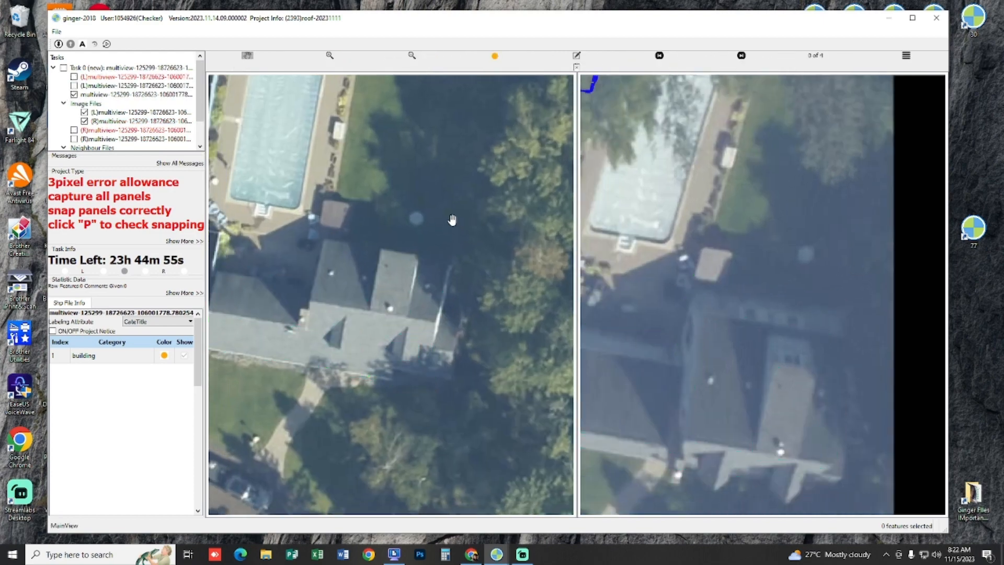
# Step: Show the second outline file over the house for comparison, hide it again, and inspect the right roof end
pyautogui.click(74, 86)
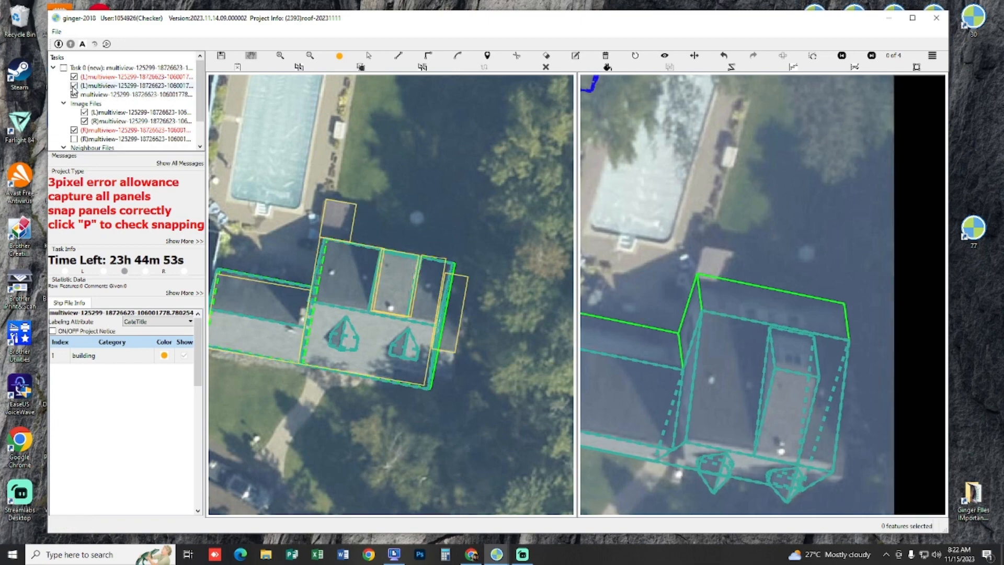
pyautogui.click(73, 86)
pyautogui.scroll(3, 427, 233)
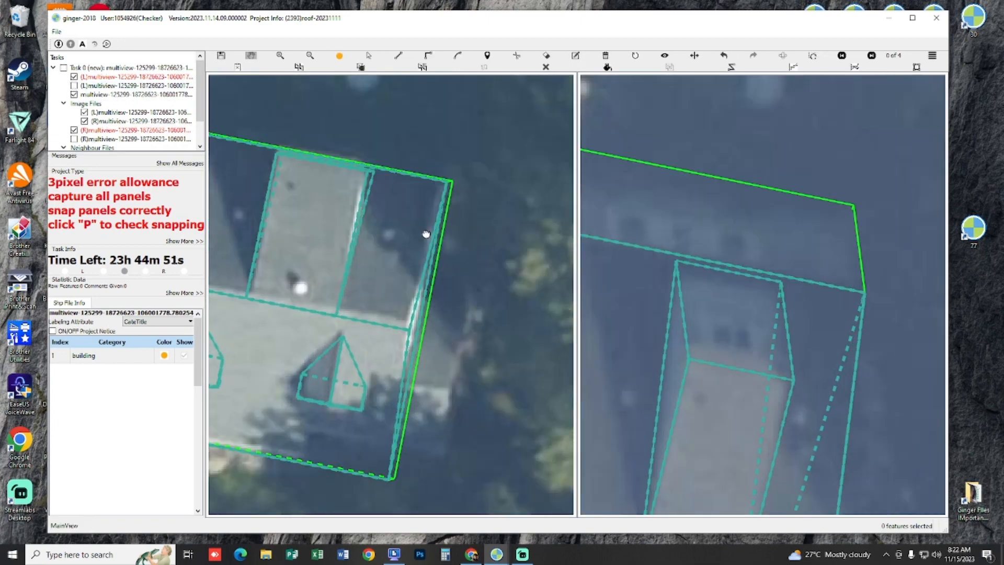
pyautogui.moveTo(426, 234); pyautogui.dragTo(538, 264)
pyautogui.scroll(-4, 468, 288)
pyautogui.click(871, 55)
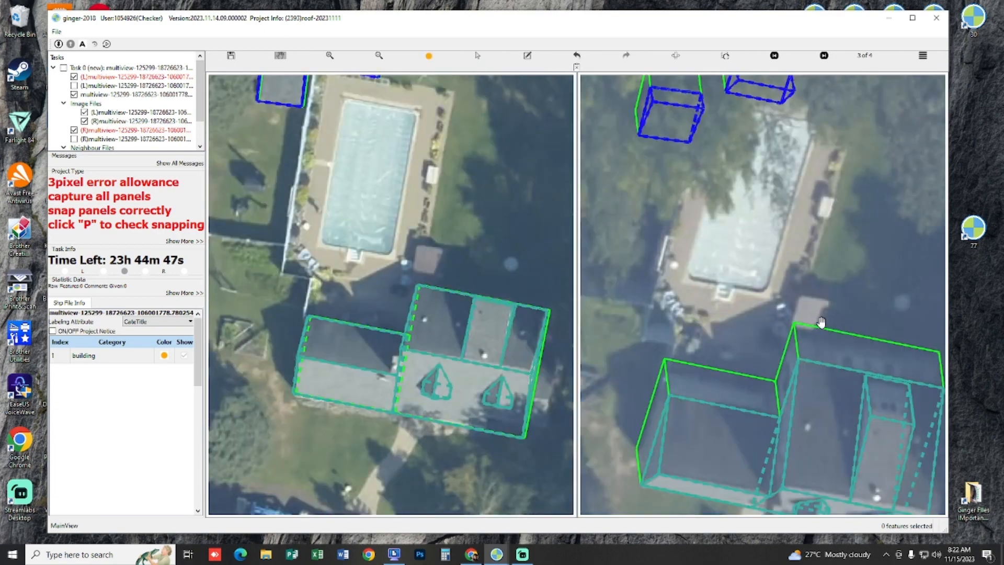
# Step: Inspect the house's right gable end and front dormers through the successive right-hand aerial views
pyautogui.moveTo(821, 322); pyautogui.dragTo(615, 214)
pyautogui.scroll(3, 763, 302)
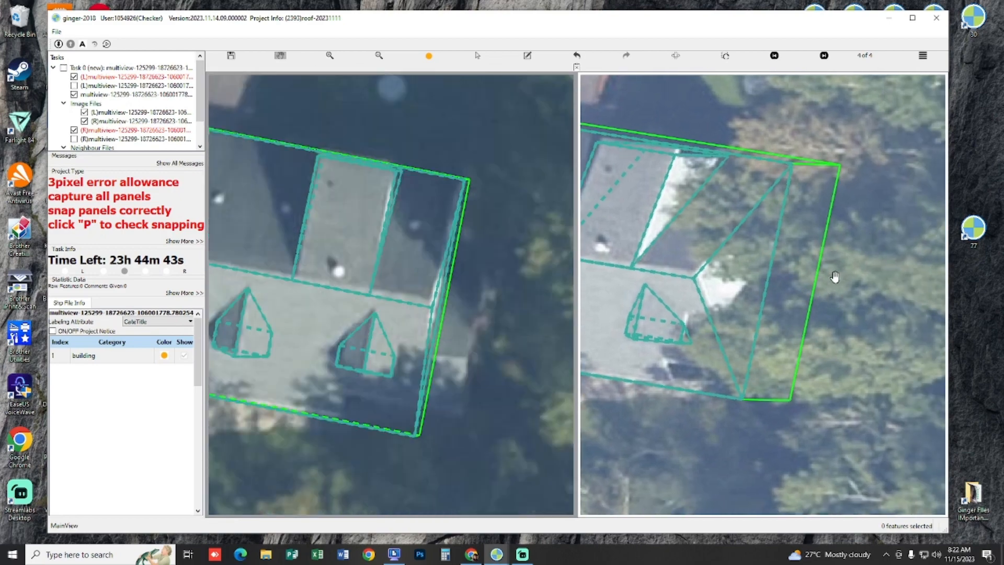
pyautogui.press('Right')
pyautogui.scroll(-3, 779, 269)
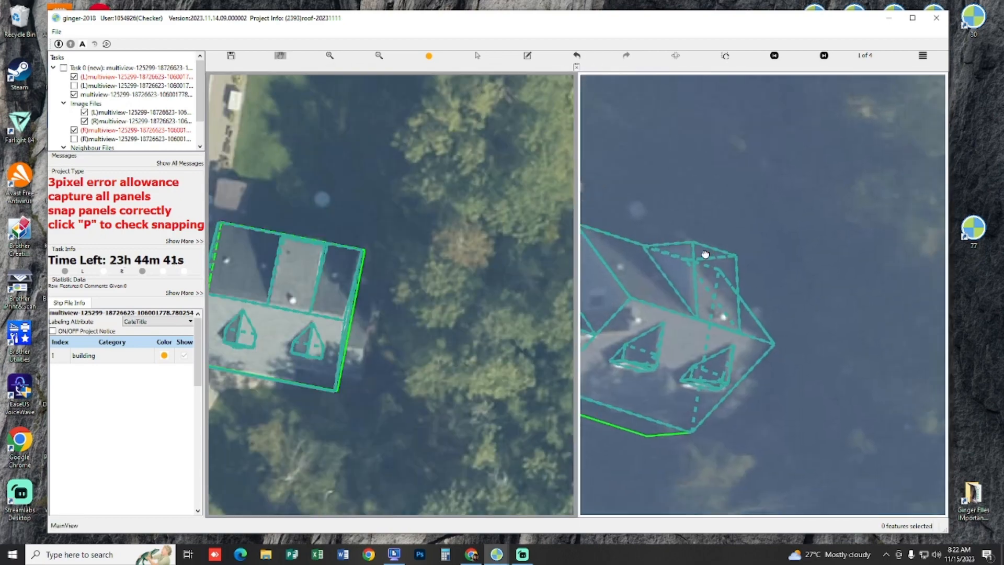
pyautogui.moveTo(777, 269); pyautogui.dragTo(710, 258)
pyautogui.press('Right')
pyautogui.press('Right')
pyautogui.scroll(3, 782, 272)
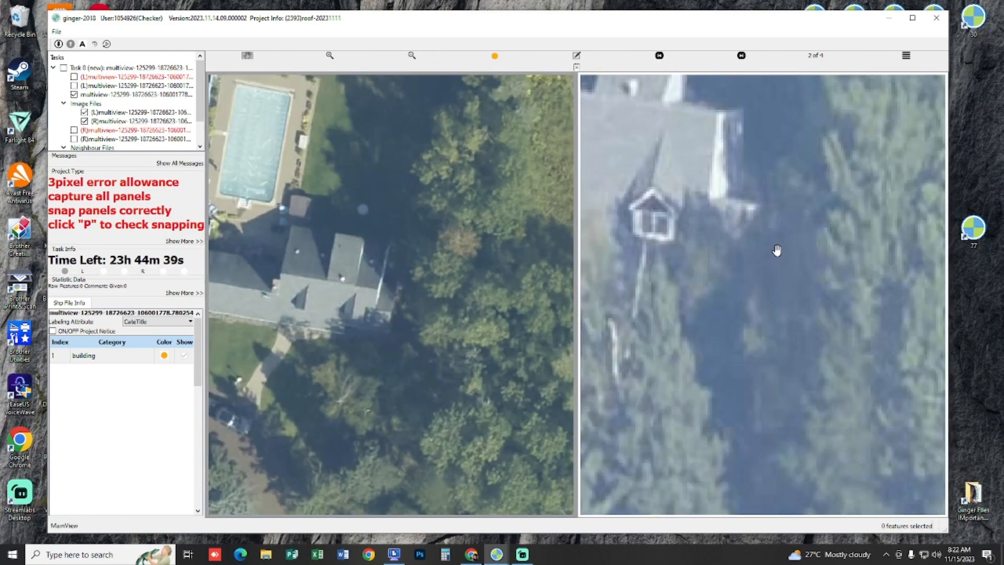
pyautogui.moveTo(795, 312); pyautogui.dragTo(804, 334)
# Step: Compare the house's right end and front dormers with the bare imagery, switching the outlines between hidden and shown
pyautogui.press('space')
pyautogui.press('space')
pyautogui.press('space')
pyautogui.moveTo(383, 431); pyautogui.dragTo(455, 282)
pyautogui.scroll(-2, 379, 302)
pyautogui.press('space')
pyautogui.press('space')
pyautogui.scroll(2, 393, 236)
pyautogui.press('space')
pyautogui.press('space')
pyautogui.press('space')
pyautogui.press('space')
pyautogui.scroll(-2, 455, 285)
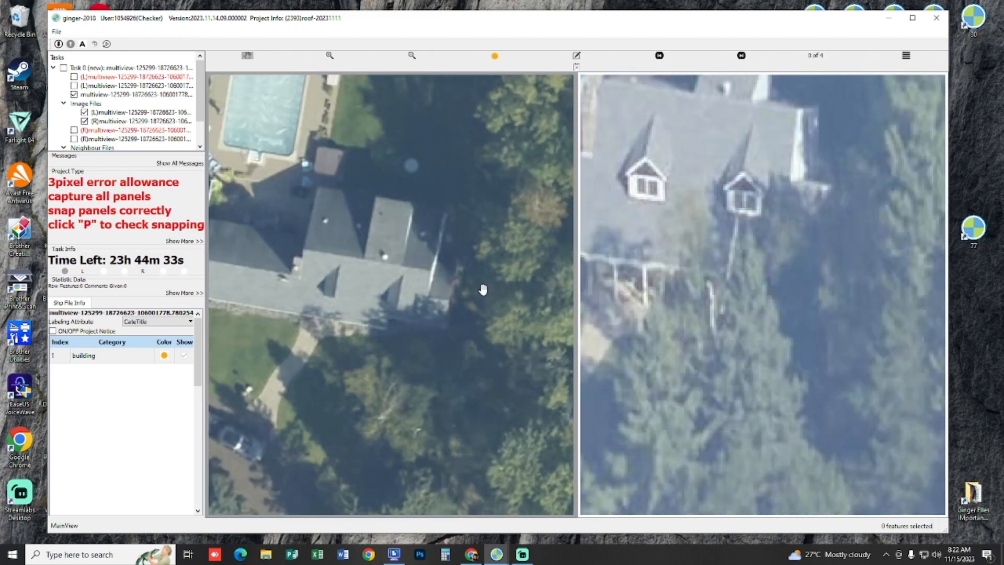
pyautogui.press('space')
pyautogui.press('Right')
pyautogui.press('Right')
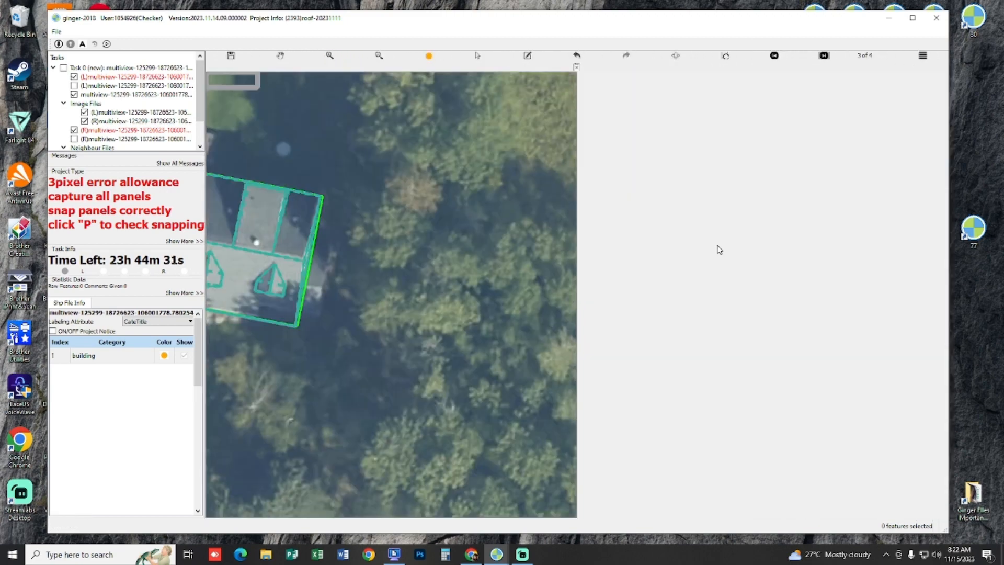
# Step: Examine the right gable wall and its outer roof corners in each aerial view at close range
pyautogui.scroll(4, 739, 308)
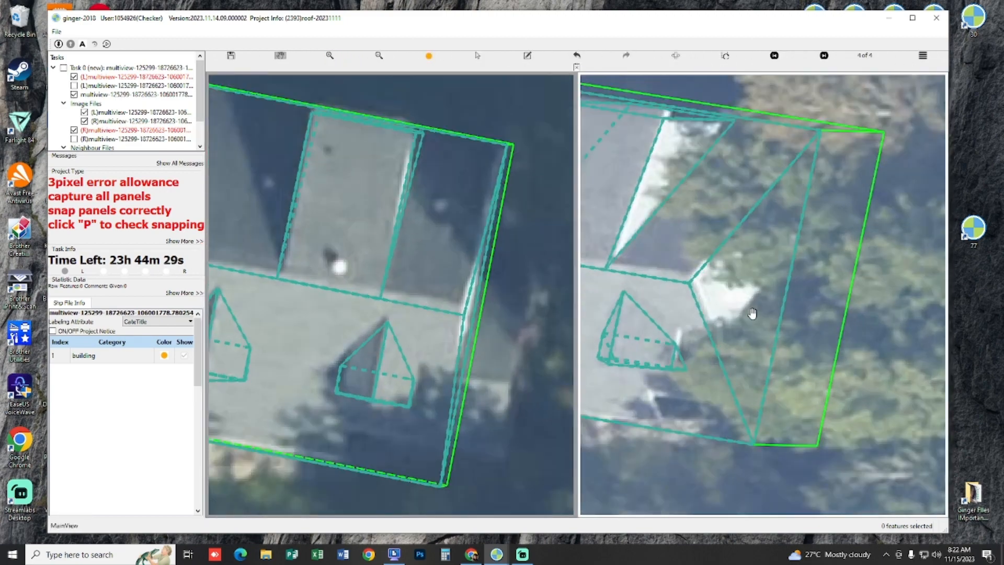
pyautogui.press('Right')
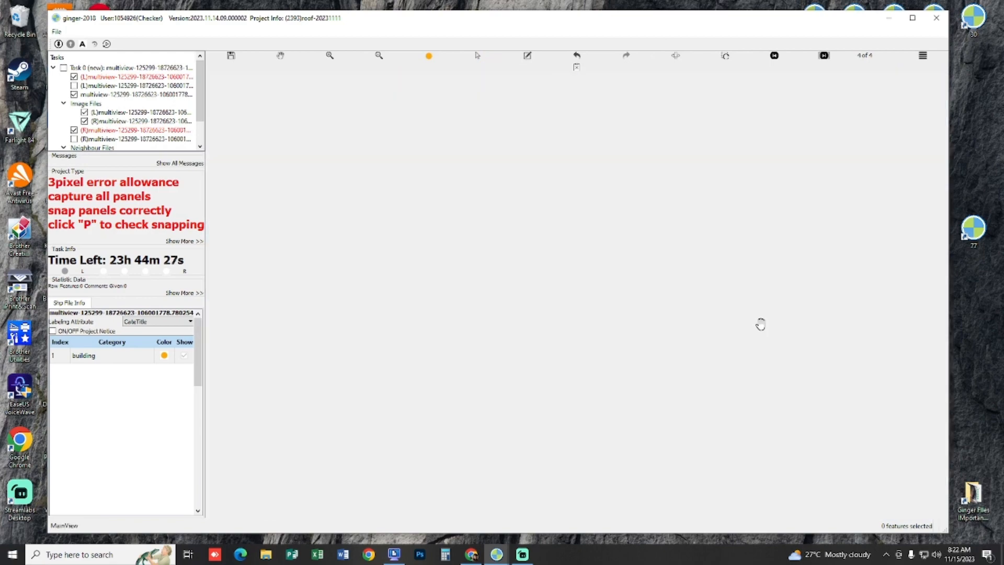
pyautogui.moveTo(773, 302); pyautogui.dragTo(698, 322)
pyautogui.press('Right')
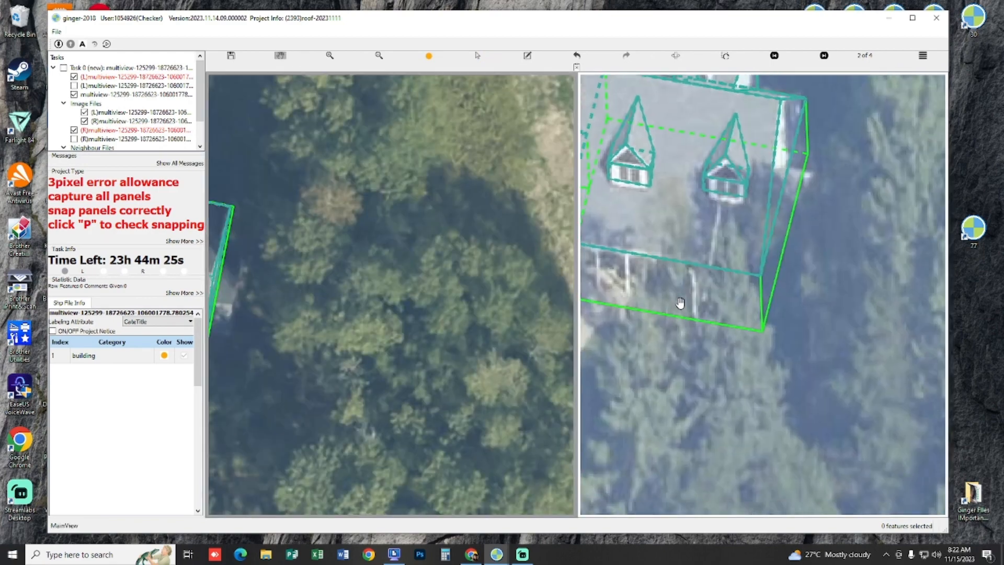
pyautogui.scroll(2, 839, 211)
pyautogui.moveTo(838, 210); pyautogui.dragTo(778, 324)
pyautogui.press('Right')
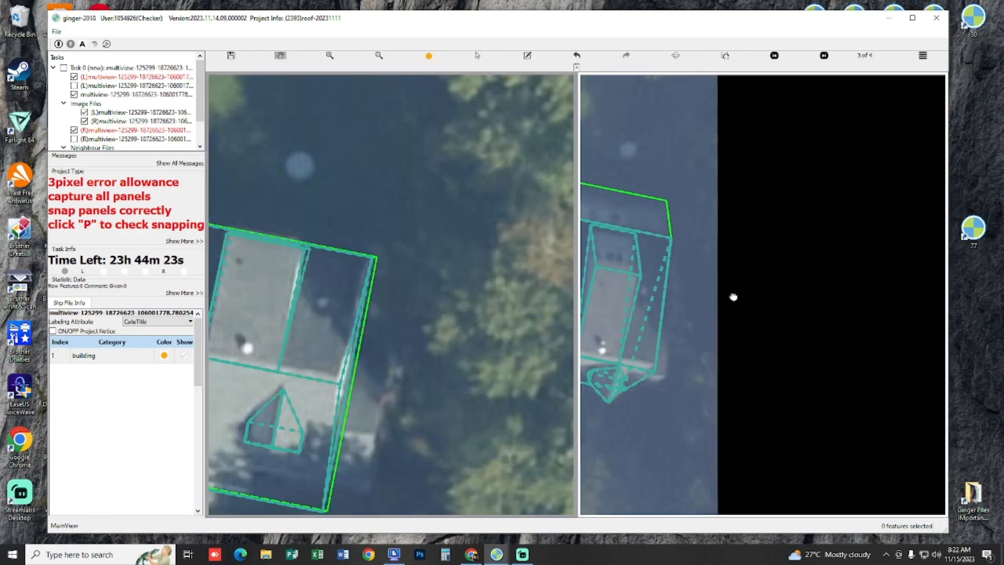
pyautogui.scroll(4, 686, 314)
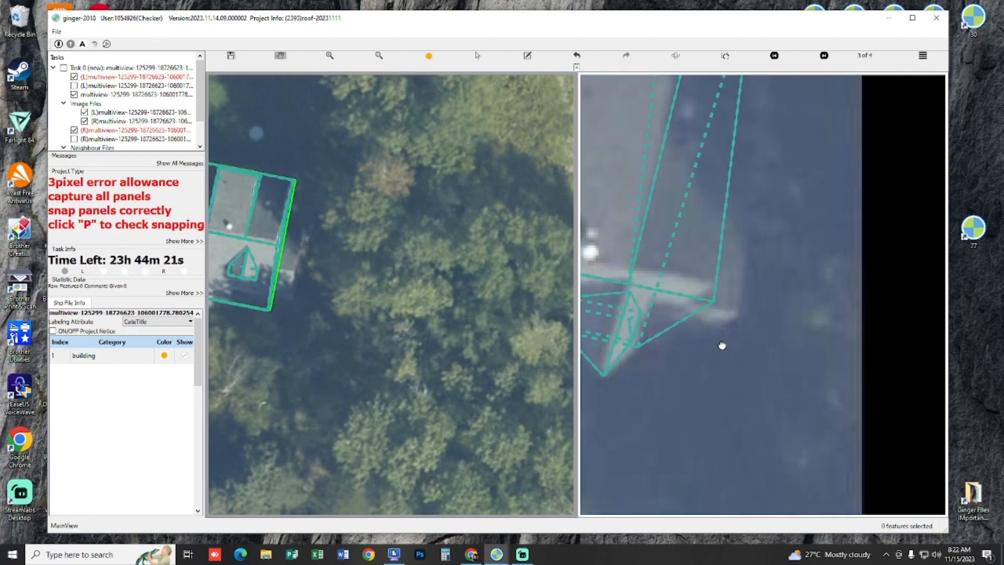
pyautogui.scroll(-4, 739, 313)
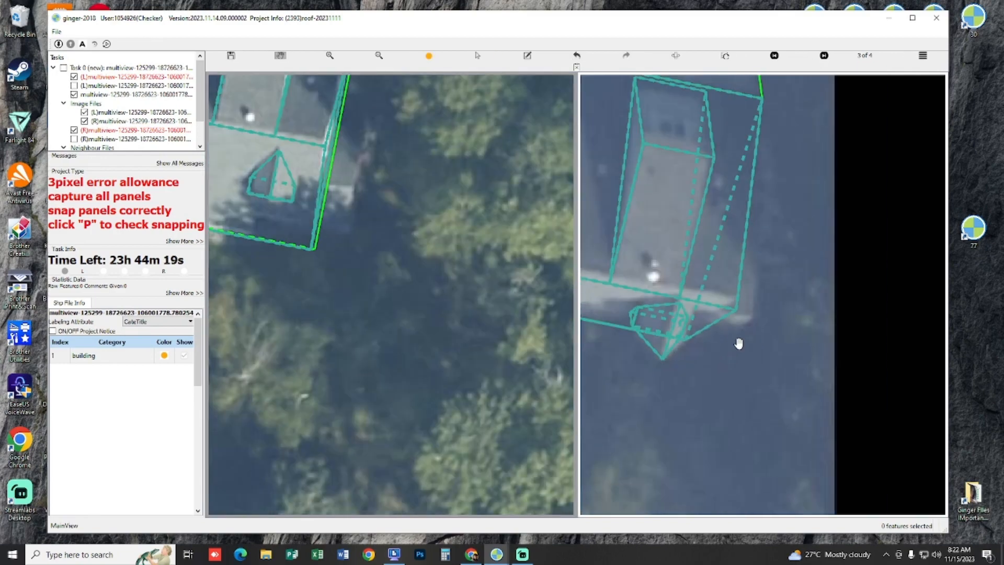
pyautogui.scroll(5, 673, 321)
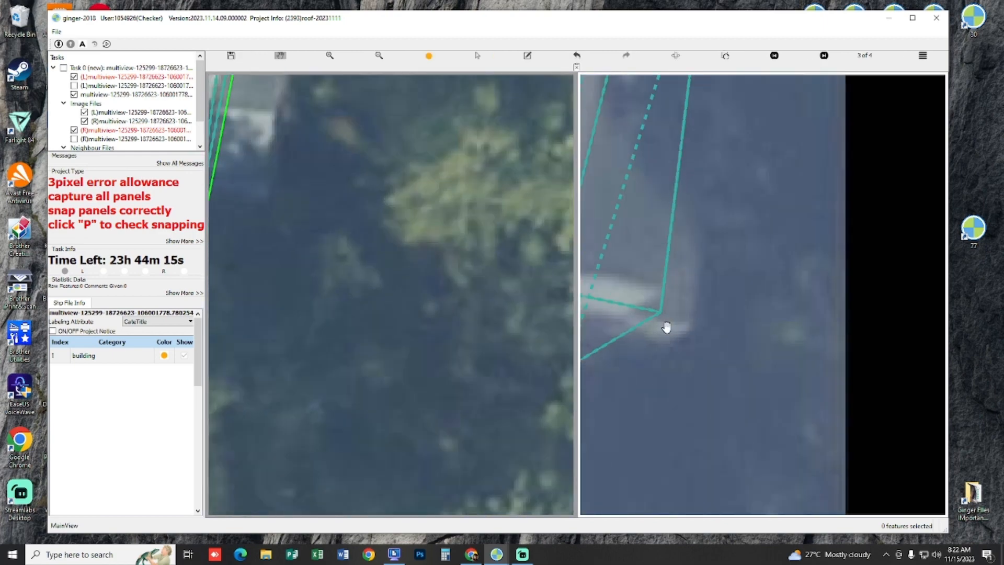
pyautogui.scroll(-3, 421, 285)
pyautogui.scroll(3, 426, 287)
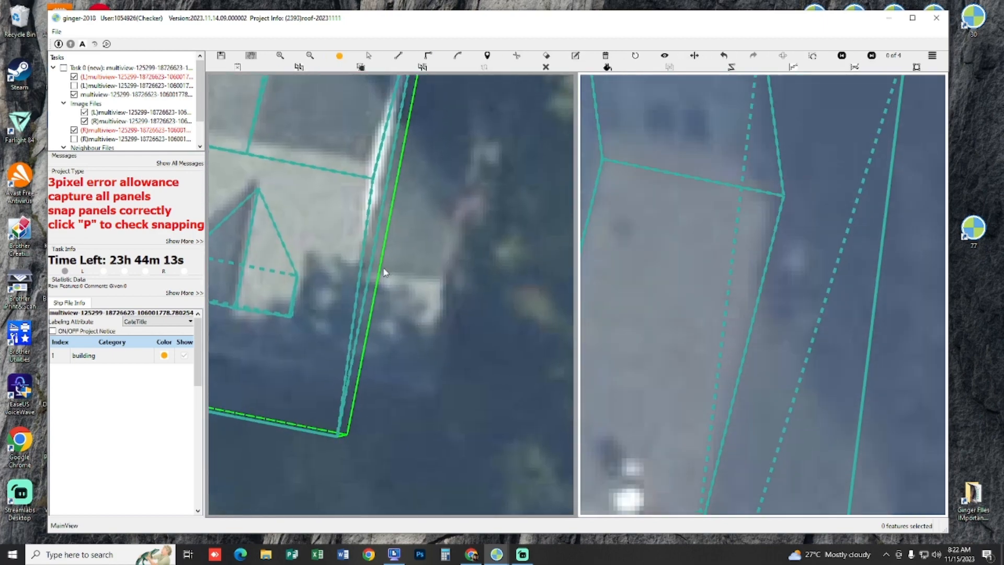
pyautogui.click(360, 274)
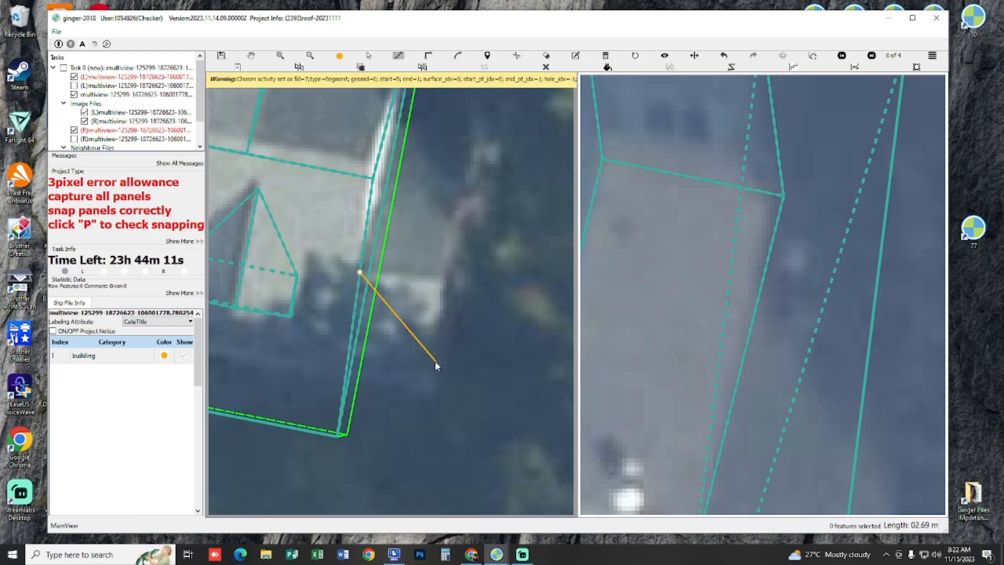
pyautogui.press('Escape')
pyautogui.scroll(1, 396, 369)
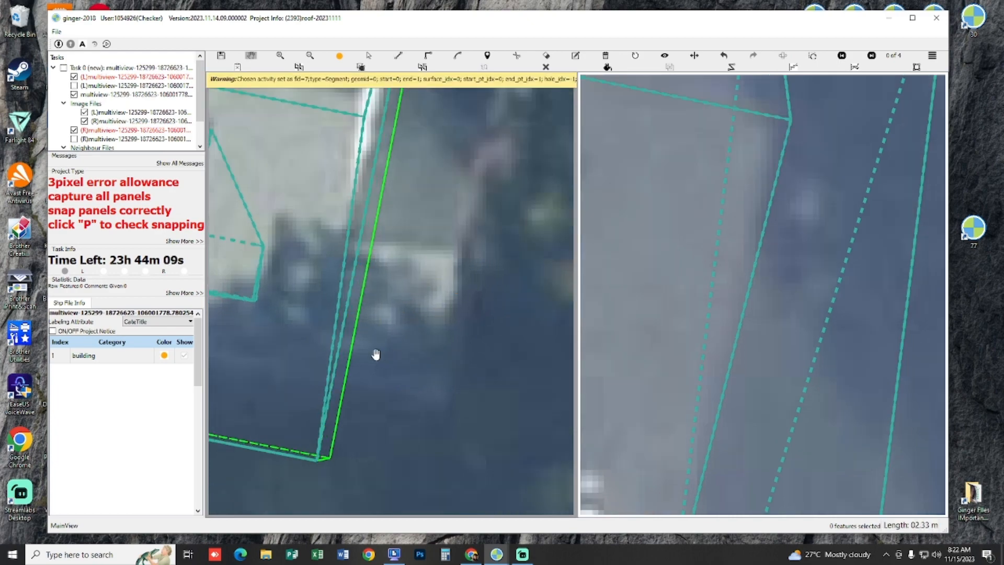
# Step: Examine the narrow gap between the gable wall and outer edge along the house's right end down to its front corner
pyautogui.press('p')
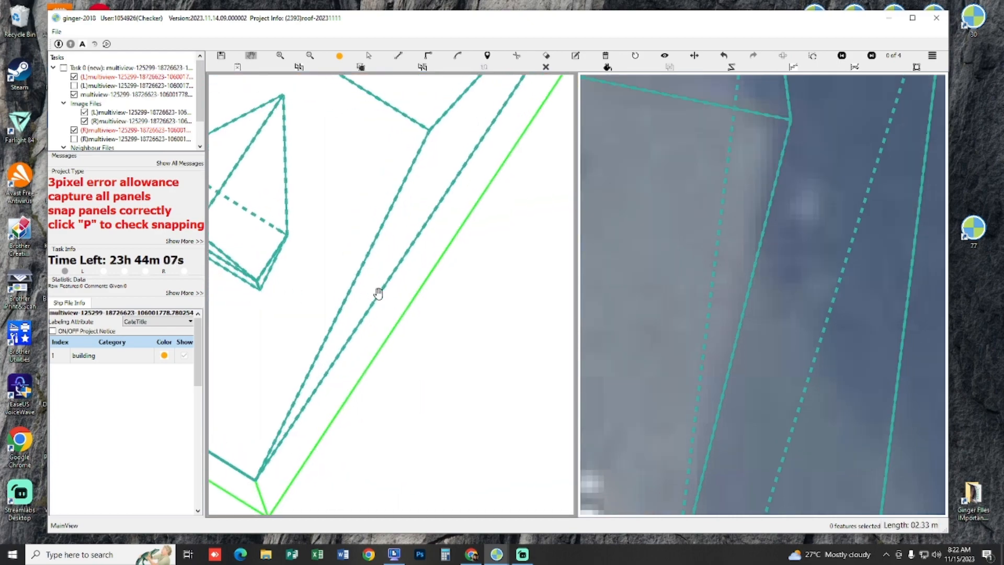
pyautogui.scroll(-3, 478, 318)
pyautogui.scroll(4, 433, 278)
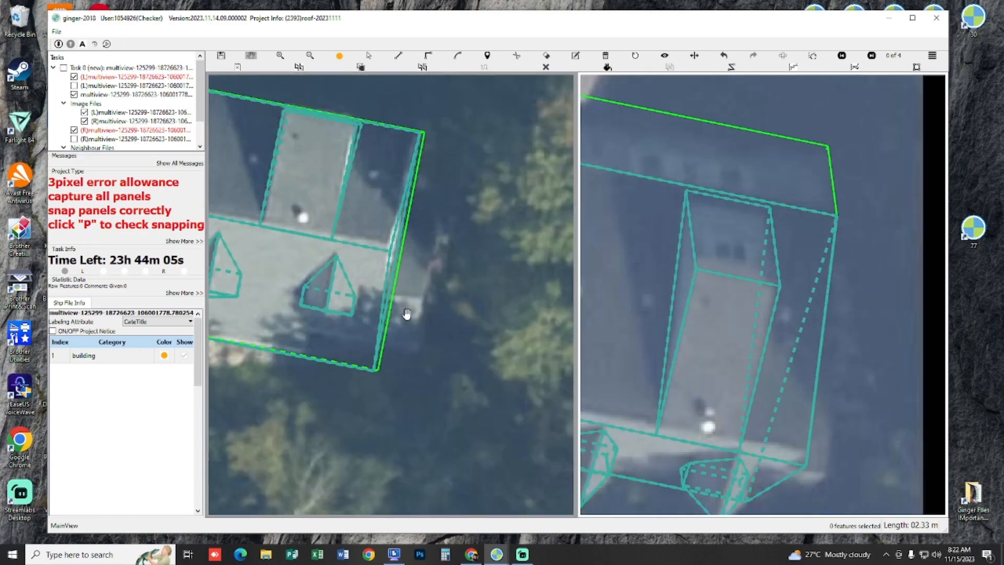
pyautogui.scroll(3, 406, 320)
pyautogui.moveTo(371, 318); pyautogui.dragTo(379, 243)
pyautogui.scroll(-2, 358, 334)
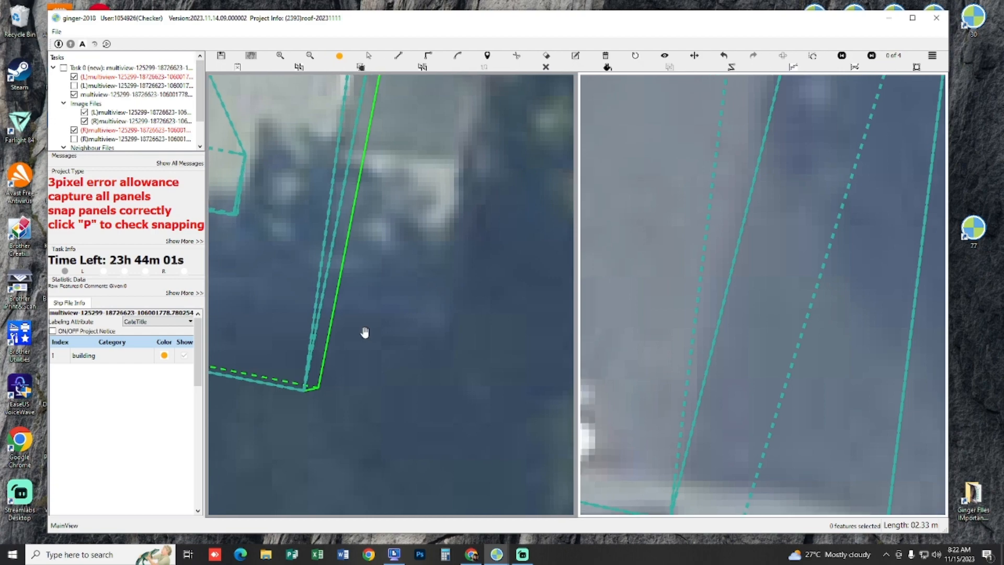
pyautogui.scroll(-2, 365, 332)
pyautogui.scroll(5, 352, 345)
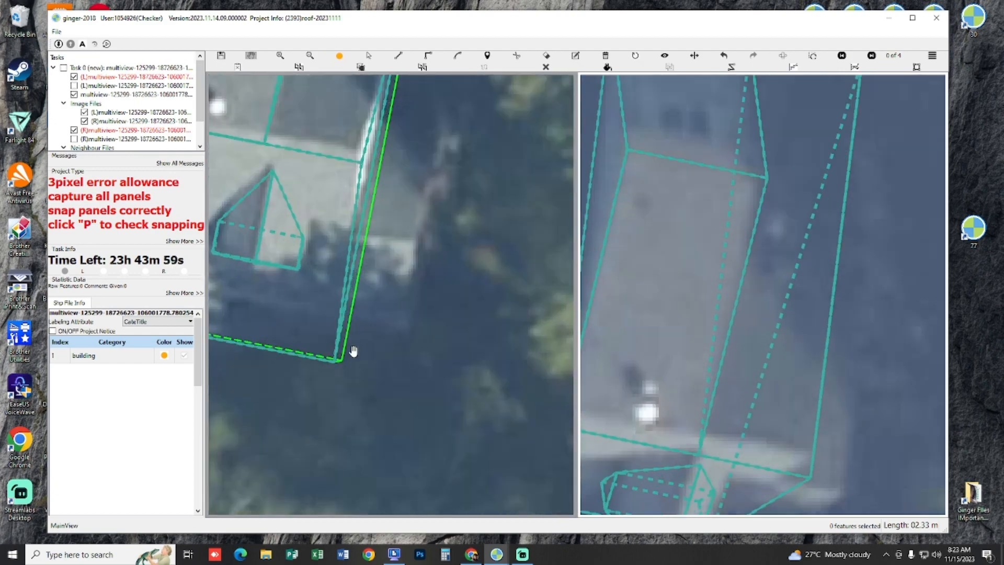
pyautogui.moveTo(337, 339); pyautogui.dragTo(415, 381)
pyautogui.scroll(-2, 415, 381)
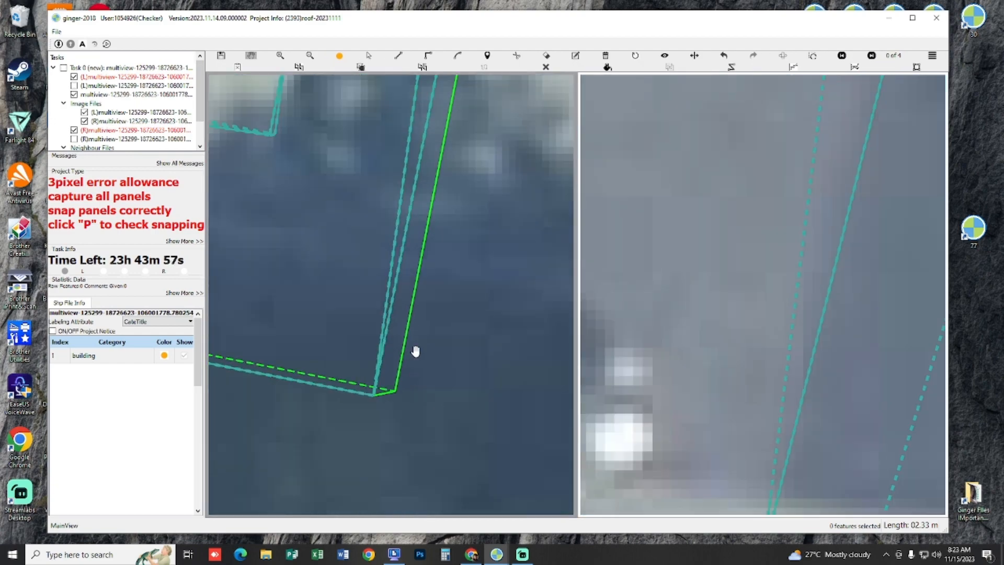
pyautogui.moveTo(422, 249); pyautogui.dragTo(409, 344)
pyautogui.moveTo(425, 178); pyautogui.dragTo(388, 275)
pyautogui.scroll(2, 390, 273)
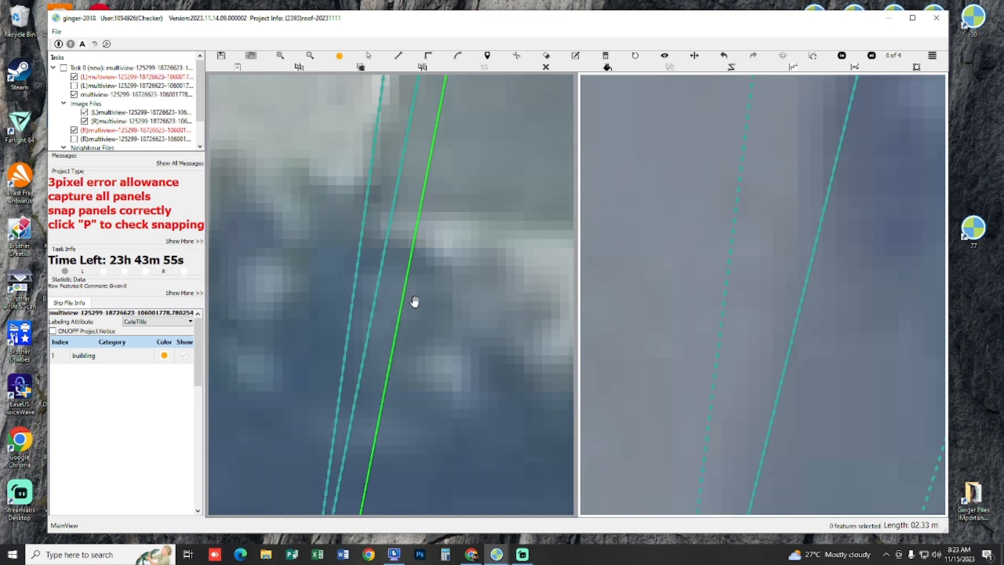
# Step: Check the snapping along the house's right edge, switching the panels between filled and outline display
pyautogui.press('p')
pyautogui.scroll(-3, 415, 311)
pyautogui.press('p')
pyautogui.press('p')
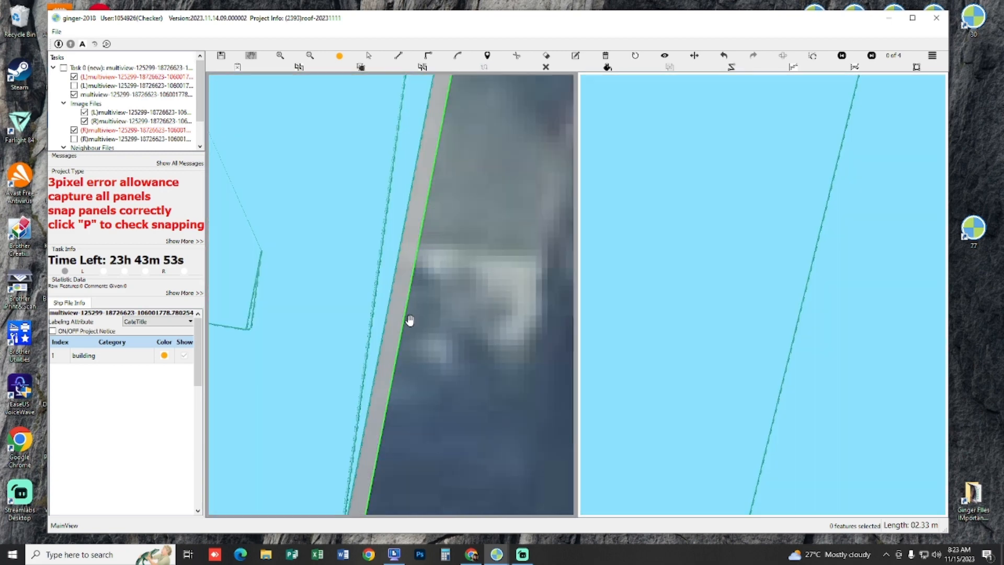
pyautogui.press('p')
pyautogui.scroll(-3, 411, 318)
pyautogui.moveTo(400, 257); pyautogui.dragTo(399, 265)
pyautogui.scroll(2, 400, 264)
pyautogui.press('s')
pyautogui.scroll(2, 421, 232)
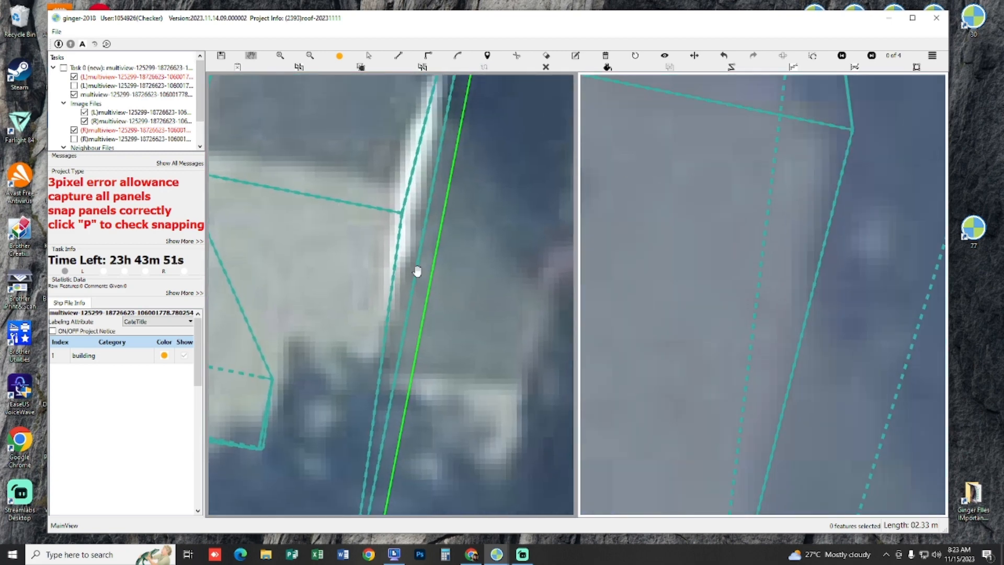
# Step: Display the panels filled and select the feature at the house's right end to examine the unfilled strip
pyautogui.press('p')
pyautogui.click(421, 243)
pyautogui.moveTo(421, 244); pyautogui.dragTo(412, 243)
pyautogui.press('h')
pyautogui.moveTo(428, 309); pyautogui.dragTo(406, 221)
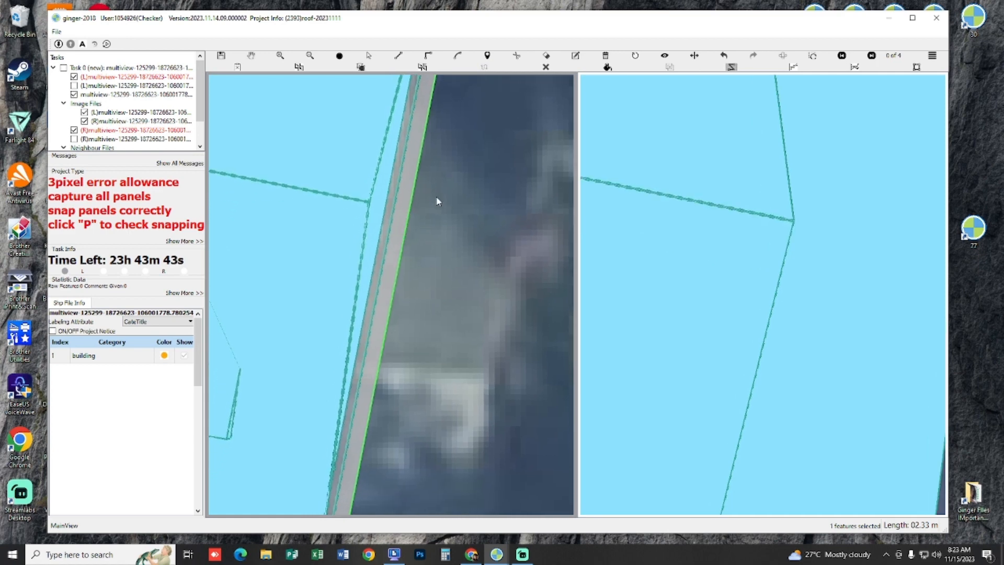
pyautogui.press('h')
pyautogui.scroll(-3, 440, 261)
pyautogui.scroll(3, 439, 228)
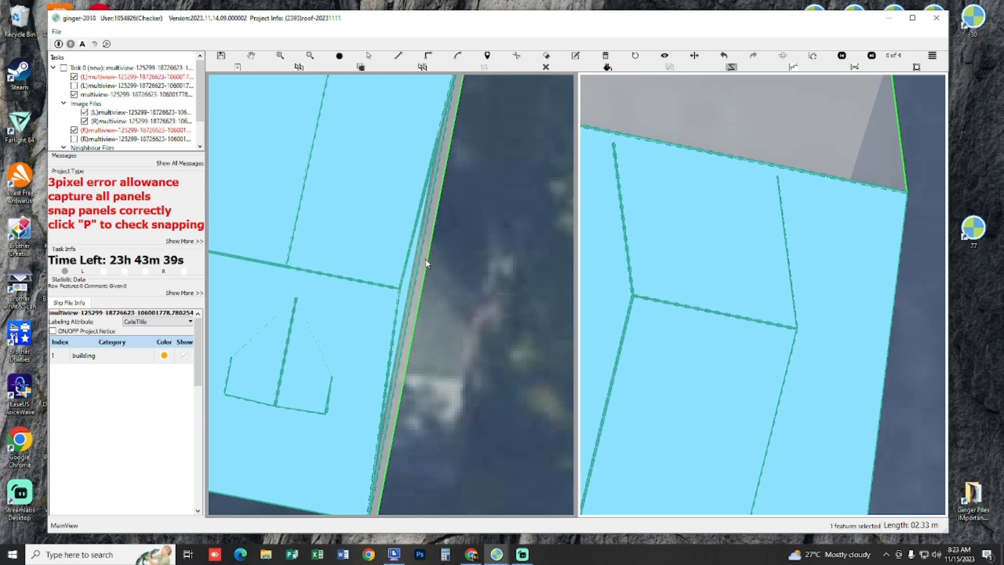
pyautogui.scroll(2, 440, 225)
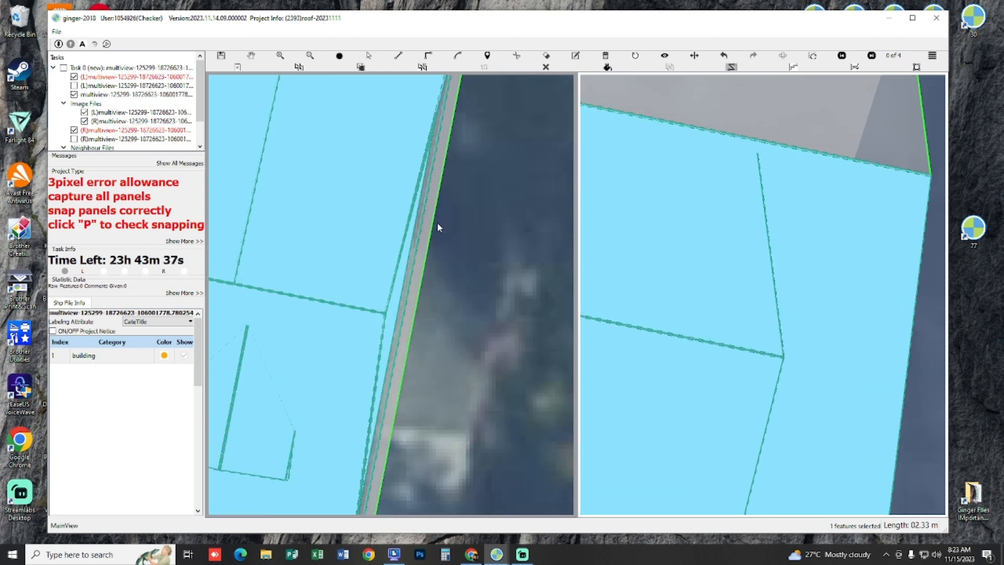
pyautogui.scroll(1, 432, 244)
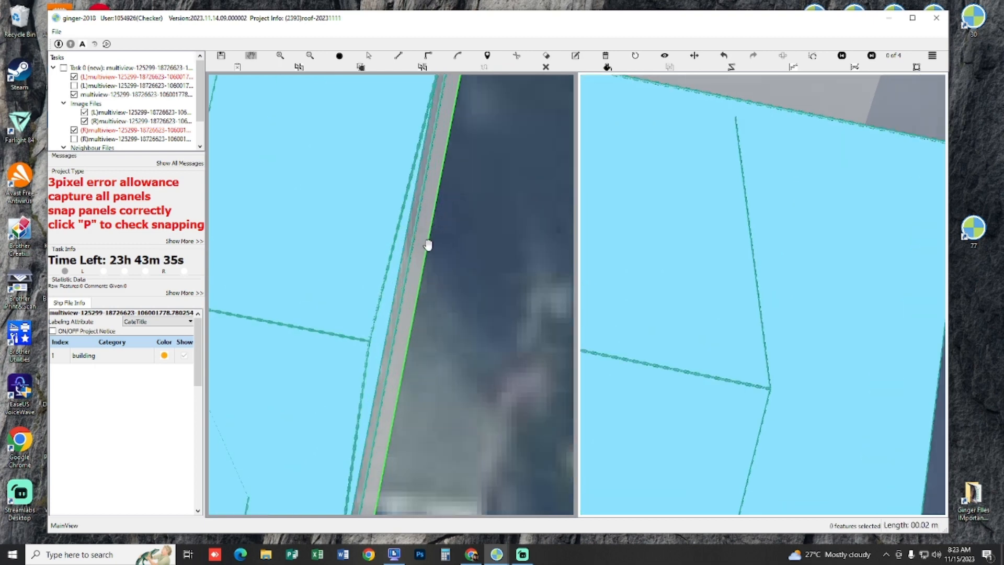
# Step: Draw a narrow rectangular panel along the outside of the house's right end, from the roof edge to the front corner
pyautogui.click(422, 189)
pyautogui.moveTo(403, 391); pyautogui.dragTo(411, 146)
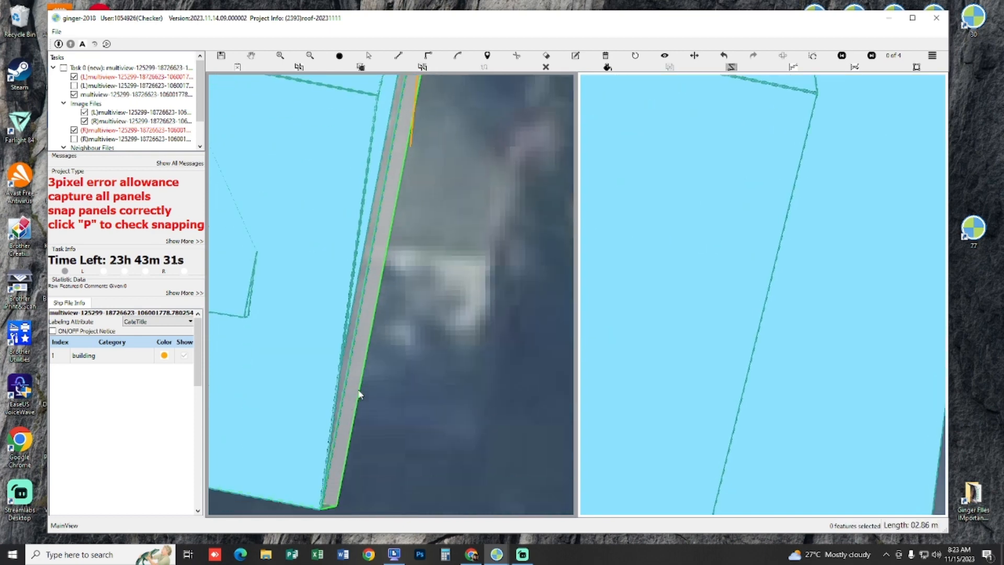
pyautogui.moveTo(390, 268); pyautogui.dragTo(424, 129)
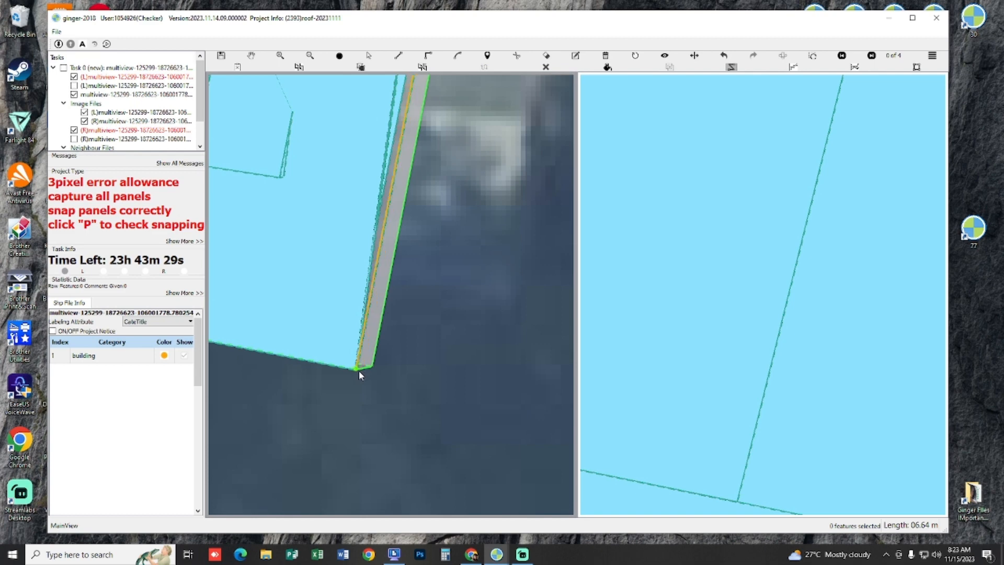
pyautogui.click(358, 370)
pyautogui.click(517, 400)
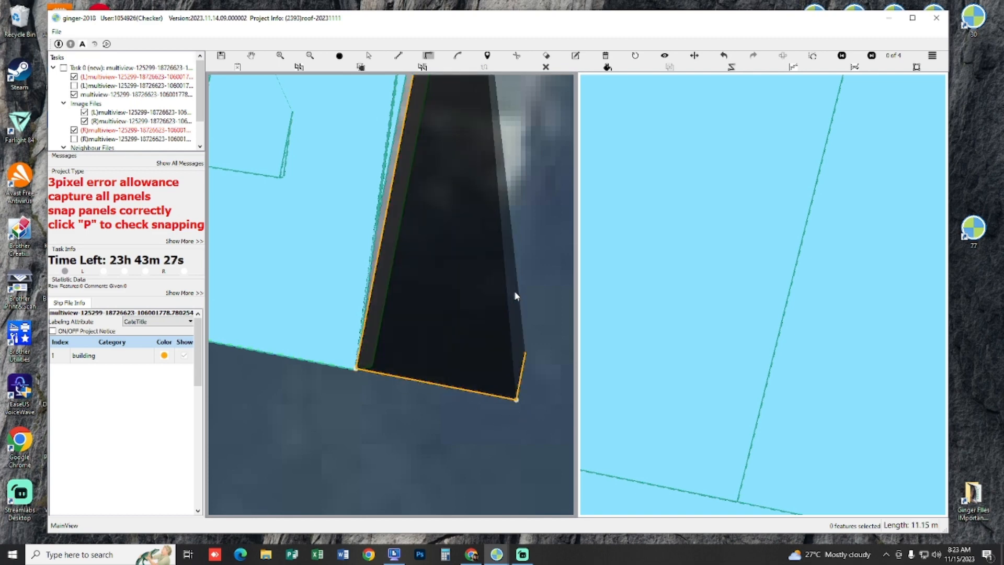
pyautogui.press('p')
pyautogui.moveTo(483, 163); pyautogui.dragTo(426, 461)
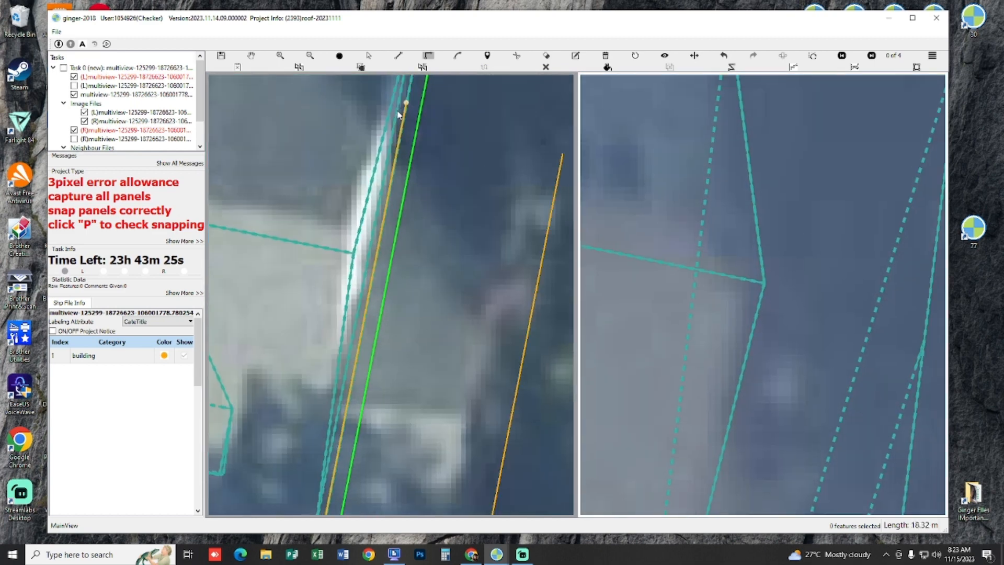
pyautogui.doubleClick(425, 143)
# Step: Examine the new side extension and its walls in the aerial view and in 3D with the panels filled
pyautogui.moveTo(446, 289); pyautogui.dragTo(405, 239)
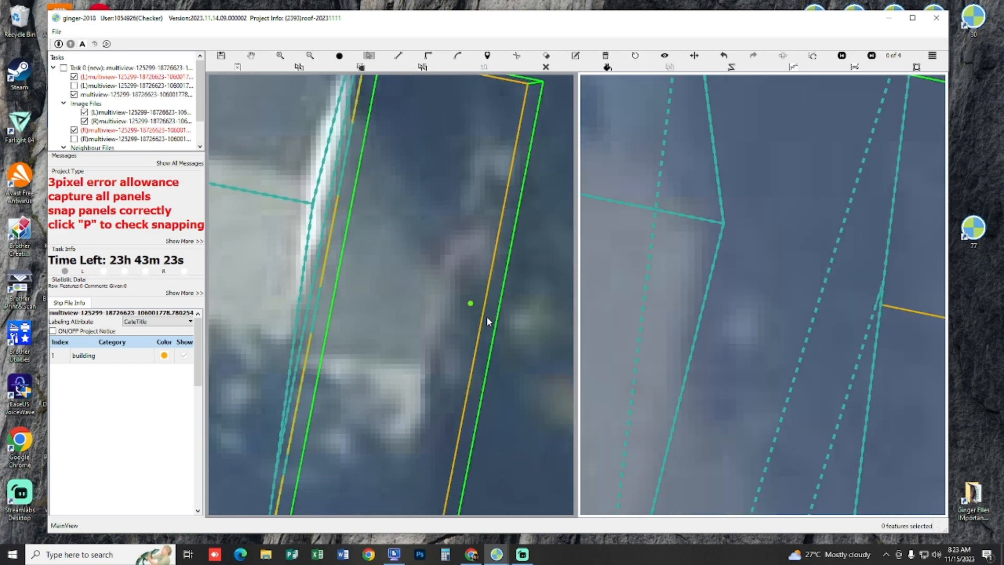
pyautogui.moveTo(485, 315); pyautogui.dragTo(444, 315)
pyautogui.scroll(-5, 440, 352)
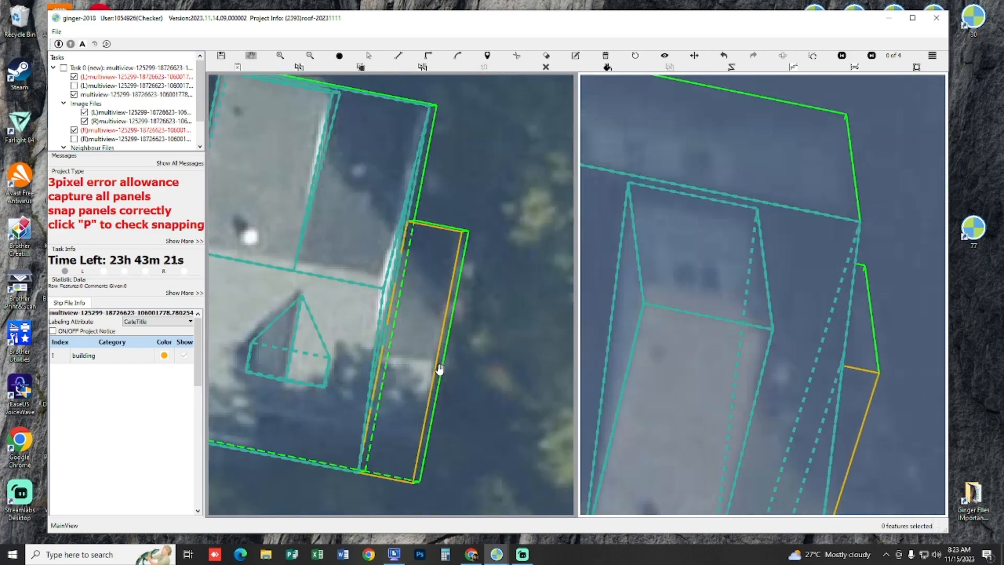
pyautogui.moveTo(388, 350)
pyautogui.mouseDown()
pyautogui.moveTo(351, 314)
pyautogui.moveTo(347, 291)
pyautogui.moveTo(380, 353)
pyautogui.mouseUp()
pyautogui.press('p')
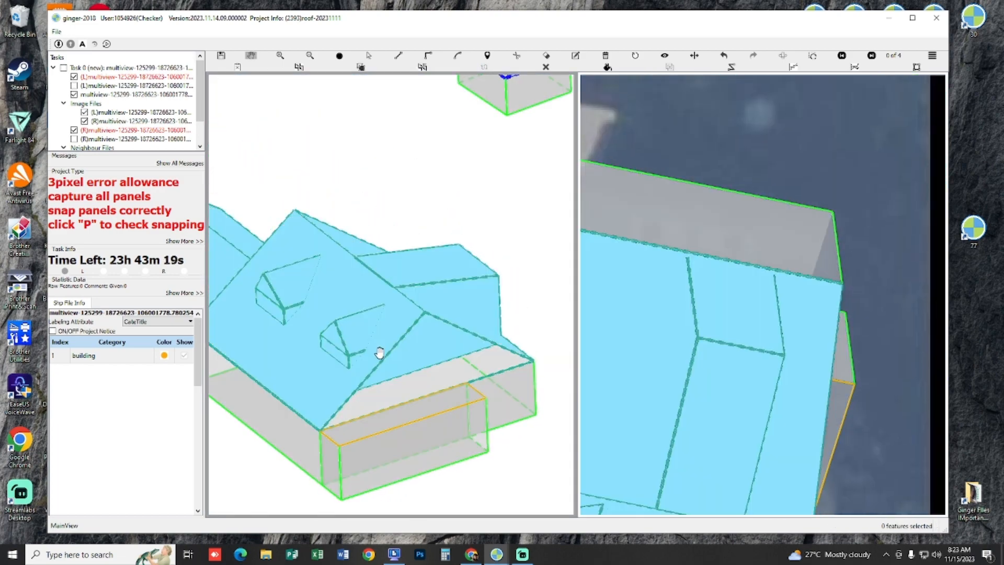
pyautogui.scroll(3, 392, 413)
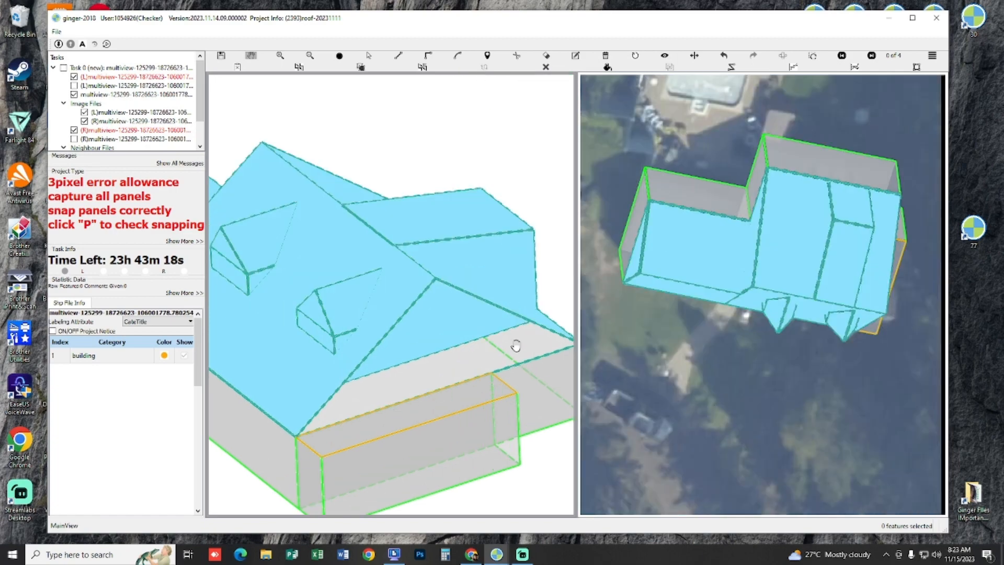
pyautogui.scroll(2, 516, 345)
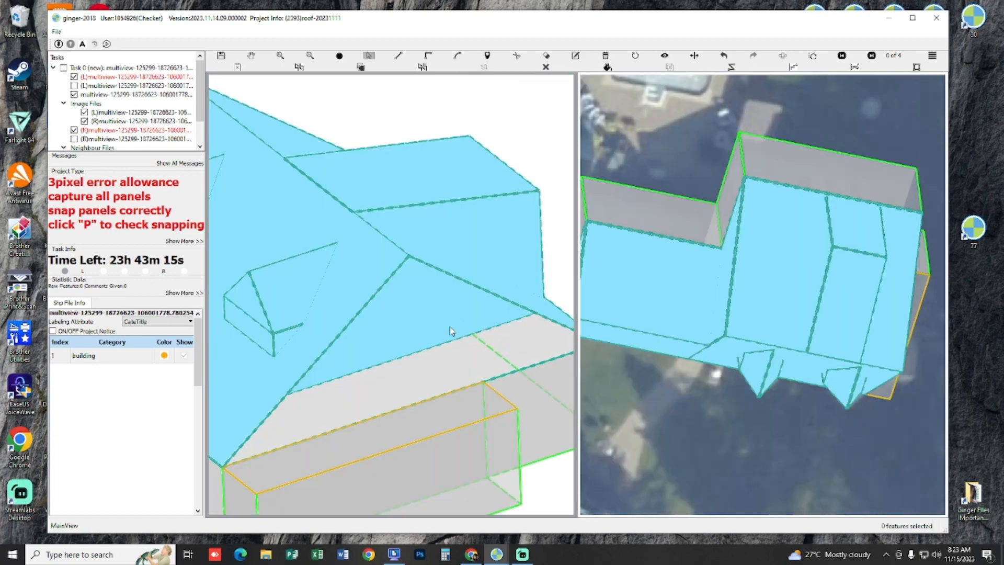
# Step: Select the house feature beside the side extension and check where the two meet in filled and outline display
pyautogui.click(471, 329)
pyautogui.moveTo(493, 338); pyautogui.dragTo(455, 354)
pyautogui.press('Escape')
pyautogui.scroll(-4, 438, 341)
pyautogui.scroll(1, 411, 302)
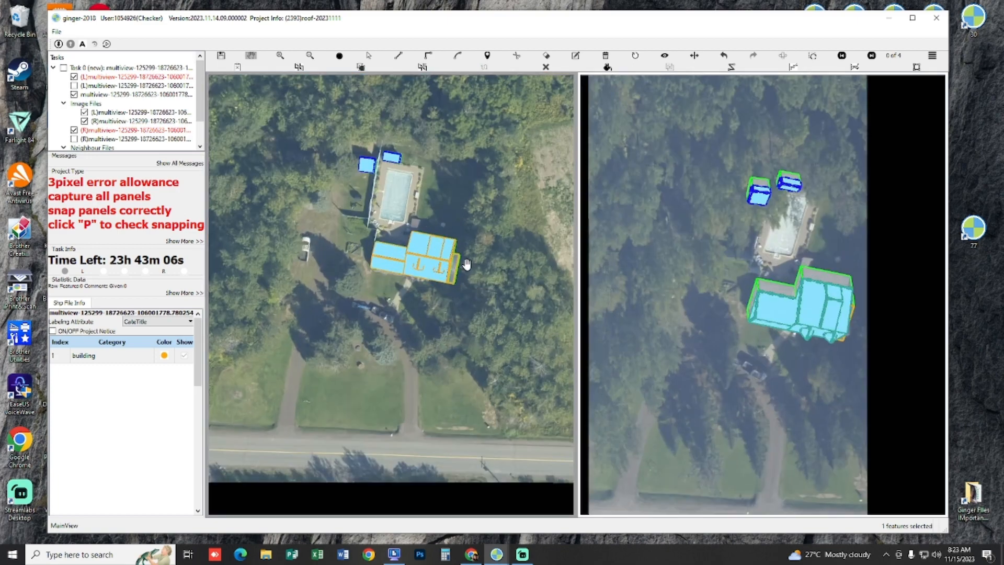
pyautogui.scroll(6, 460, 260)
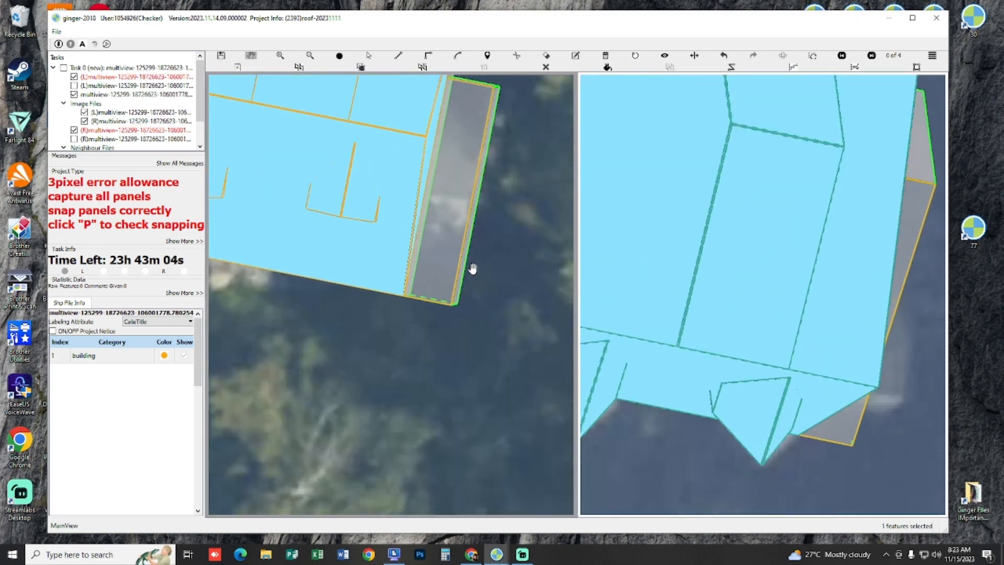
pyautogui.moveTo(473, 249); pyautogui.dragTo(448, 273)
pyautogui.press('p')
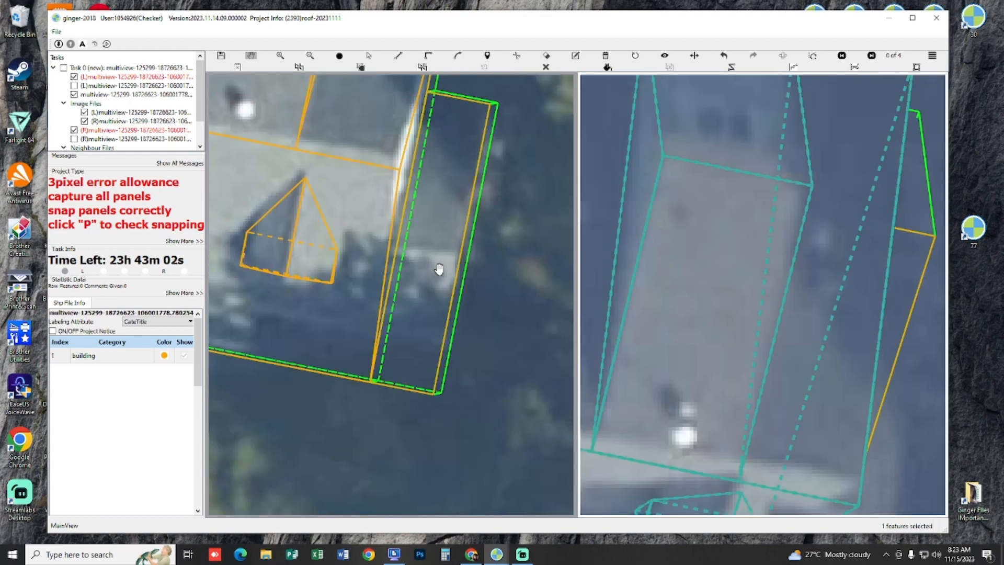
# Step: Draw the front roof panel of the side extension, from its midline across to the outer edge and front corner
pyautogui.click(390, 249)
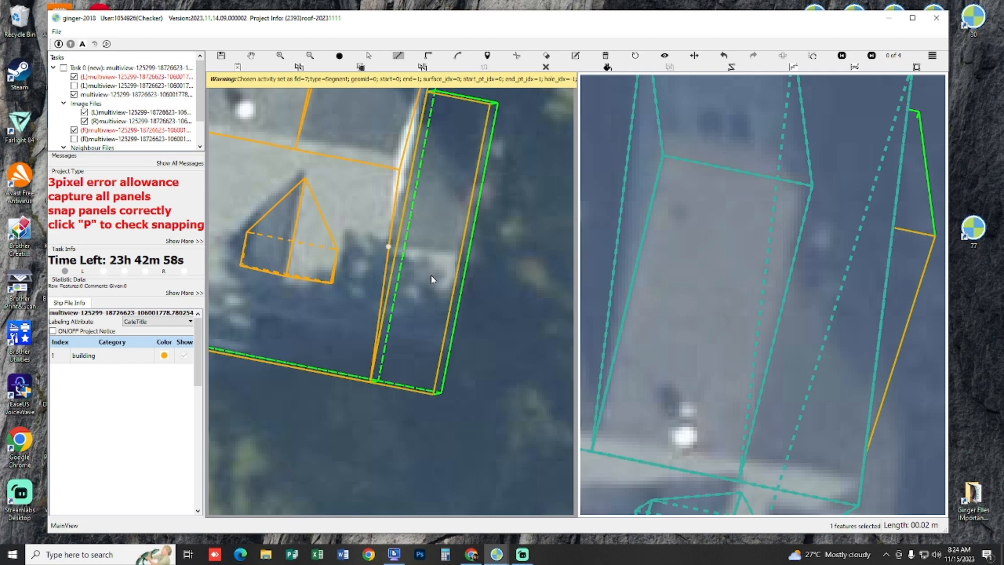
pyautogui.click(384, 270)
pyautogui.moveTo(507, 240); pyautogui.dragTo(502, 269)
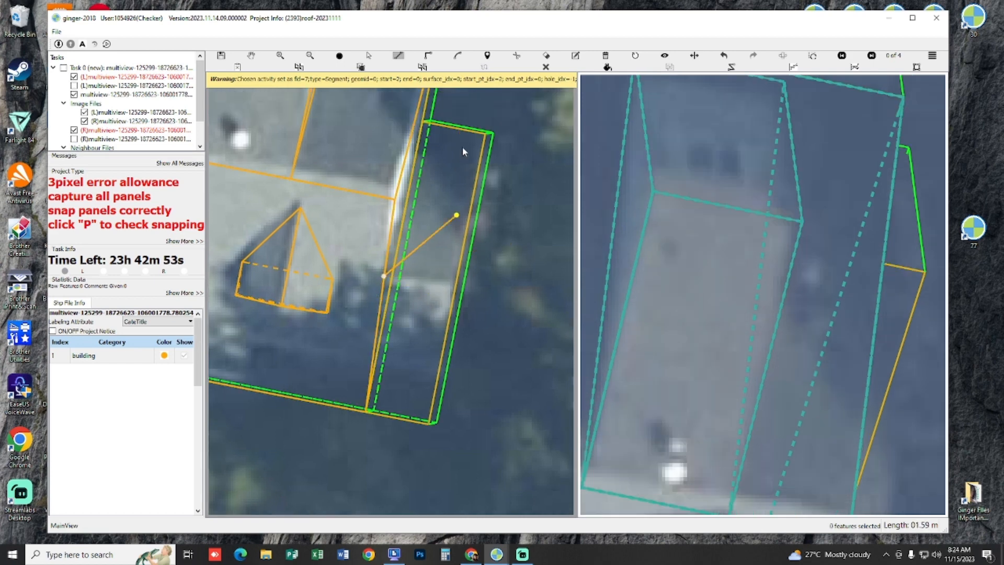
pyautogui.click(453, 166)
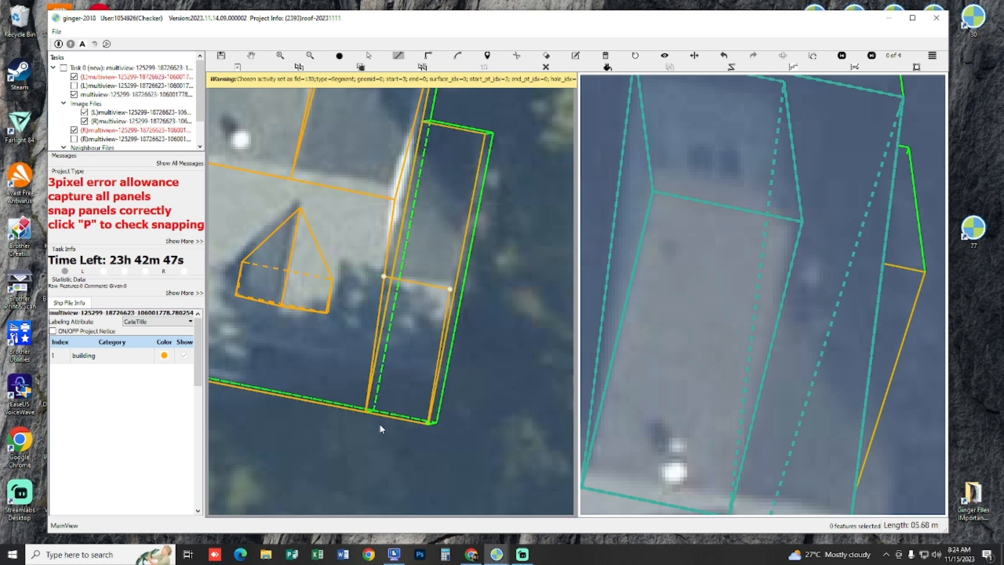
pyautogui.rightClick(380, 384)
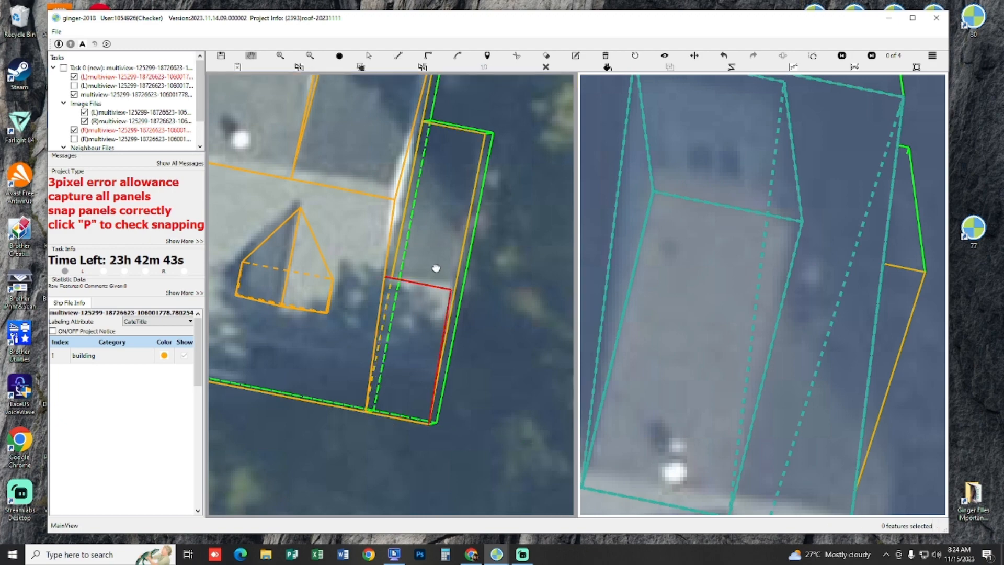
# Step: Draw the extension's rear roof panel up to the midline and close its triangular gable end in the 3D view
pyautogui.scroll(2, 436, 269)
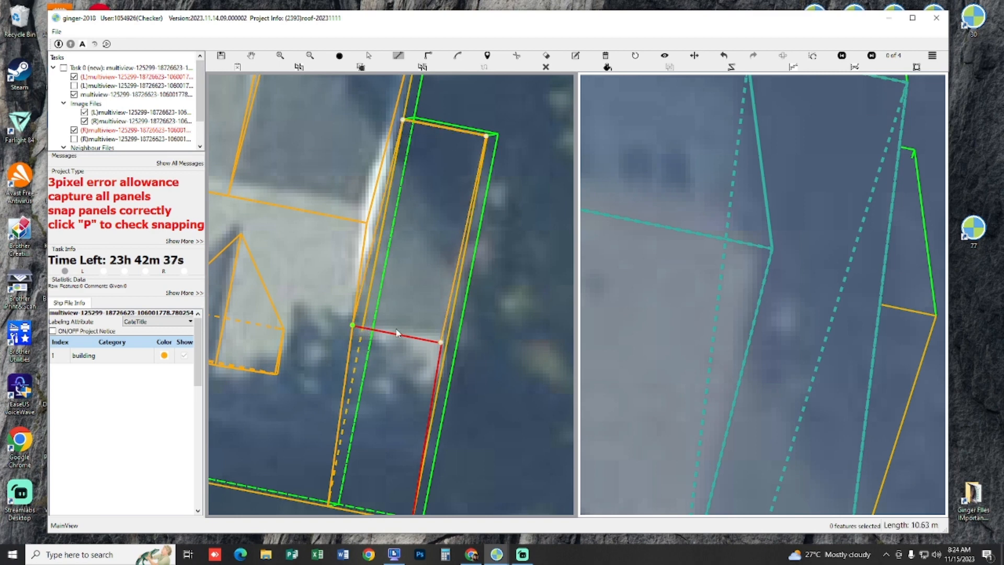
pyautogui.scroll(-2, 397, 332)
pyautogui.moveTo(401, 309); pyautogui.dragTo(349, 273)
pyautogui.press('p')
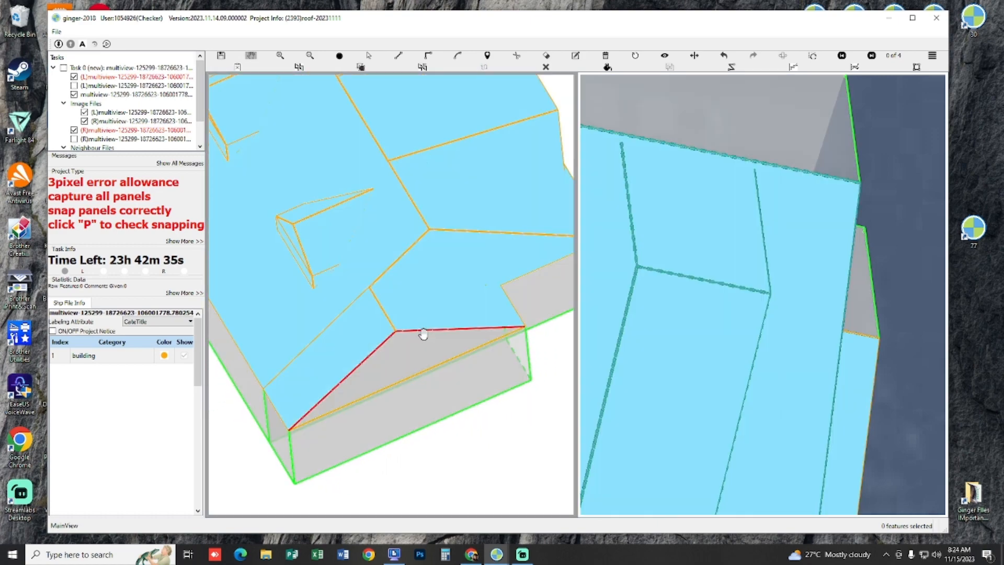
pyautogui.press('p')
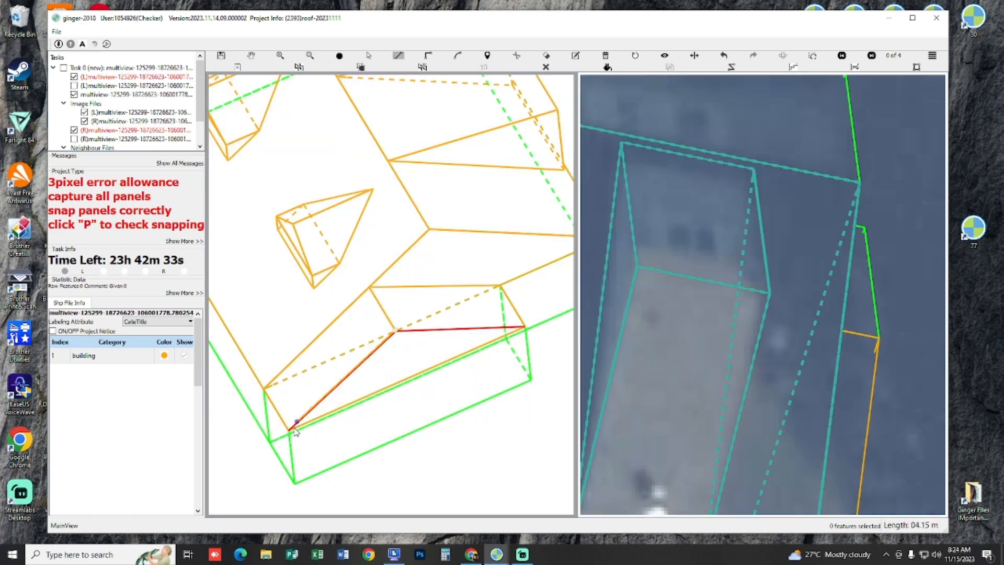
pyautogui.press('Escape')
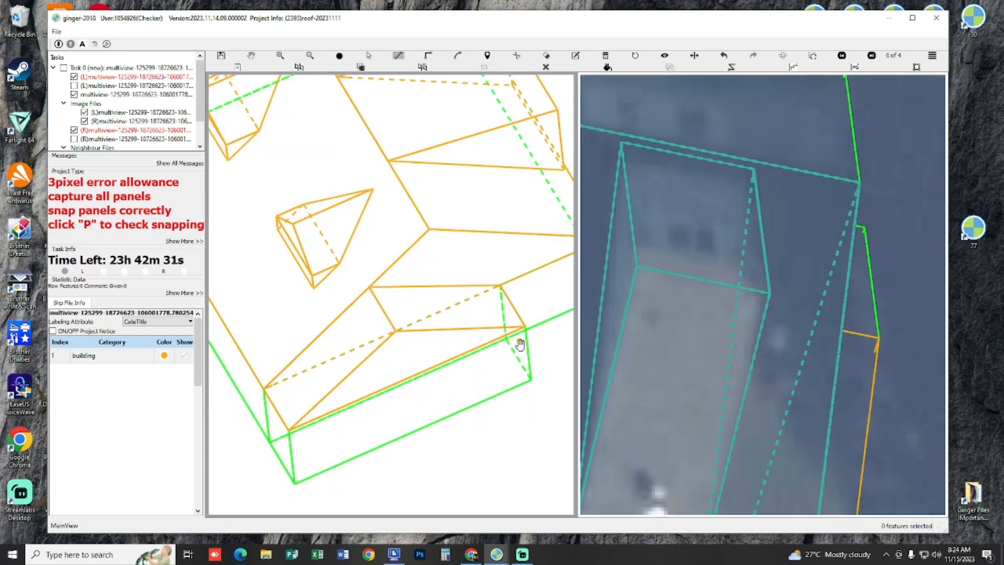
# Step: Check the whole house and its side extension in the aerial views, switching between filled and outline display
pyautogui.scroll(-4, 502, 332)
pyautogui.press('p')
pyautogui.moveTo(416, 242); pyautogui.dragTo(433, 266)
pyautogui.scroll(6, 437, 269)
pyautogui.press('p')
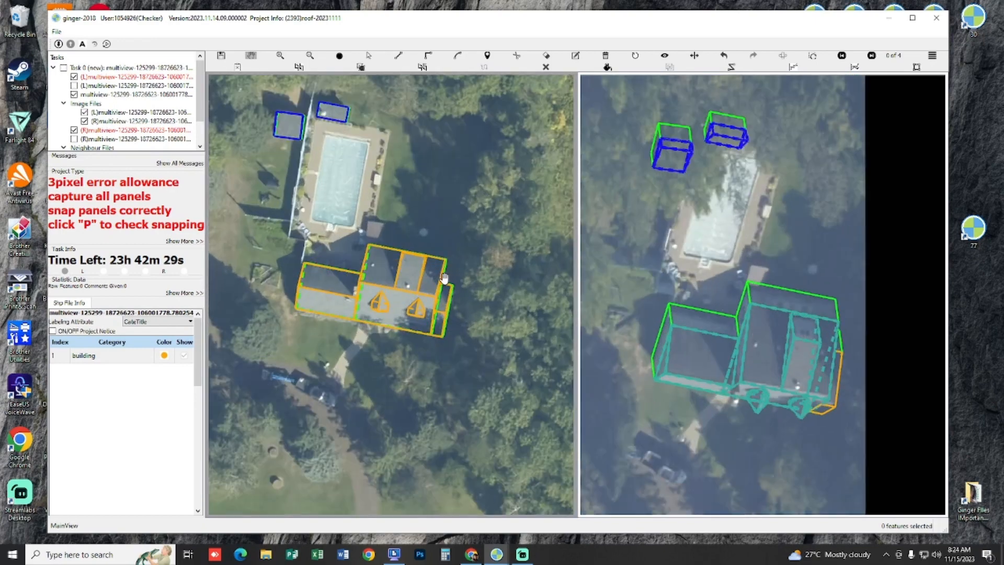
pyautogui.press('p')
pyautogui.press('p')
pyautogui.press('p')
pyautogui.press('p')
pyautogui.moveTo(433, 204); pyautogui.dragTo(456, 230)
pyautogui.scroll(1, 387, 209)
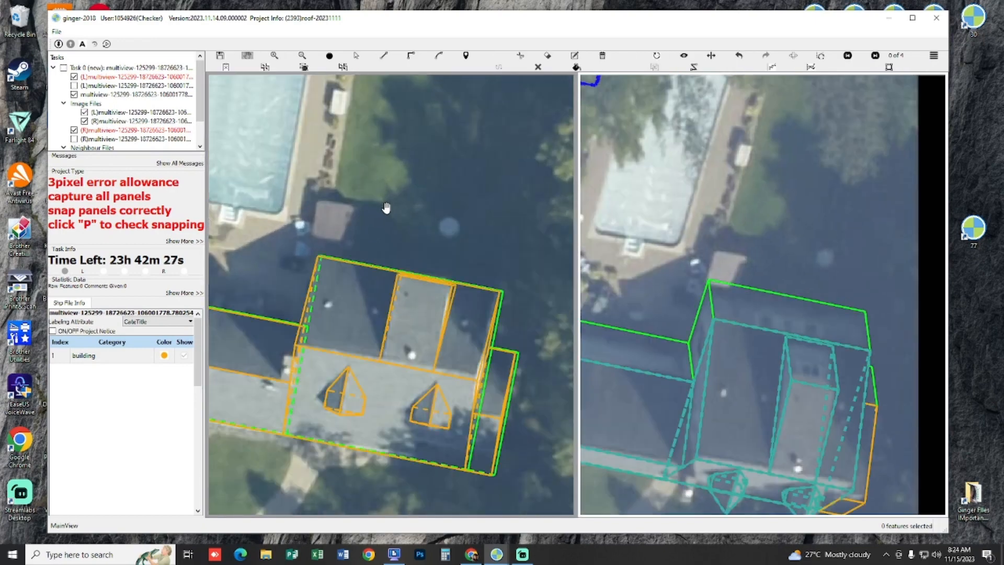
# Step: Examine the small roof between the pool and the house's rear edge in several aerial views with the outlines hidden
pyautogui.moveTo(340, 224); pyautogui.dragTo(421, 278)
pyautogui.moveTo(432, 284); pyautogui.dragTo(460, 312)
pyautogui.scroll(1, 461, 313)
pyautogui.press('space')
pyautogui.press('space')
pyautogui.press('space')
pyautogui.press('space')
pyautogui.press('space')
pyautogui.press('space')
pyautogui.press('space')
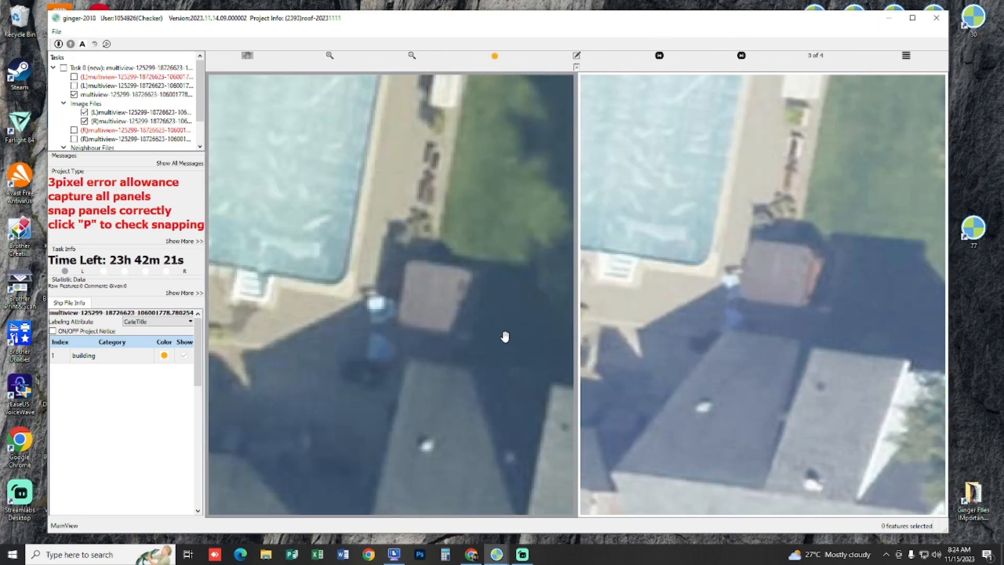
pyautogui.press('space')
pyautogui.scroll(1, 863, 315)
pyautogui.press('space')
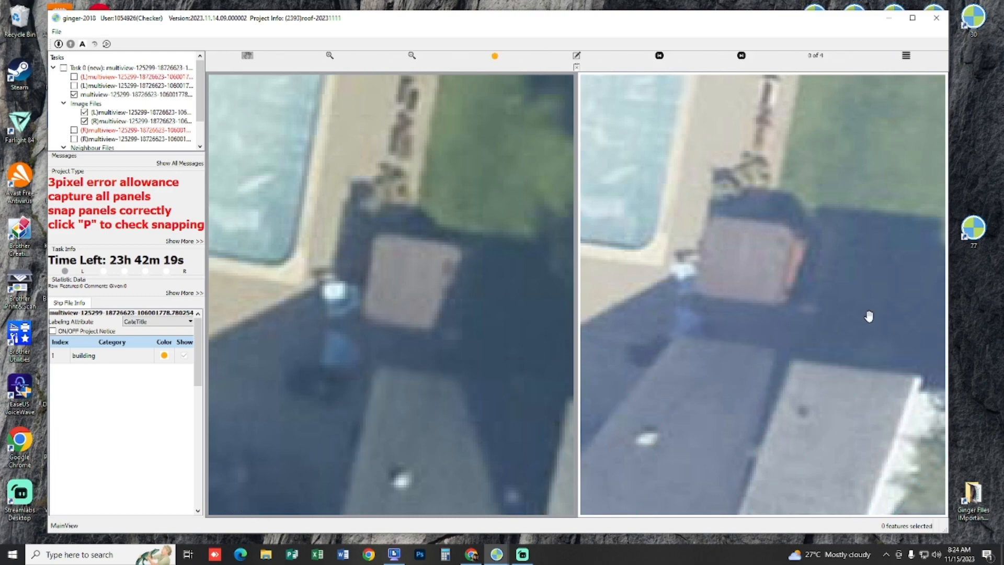
pyautogui.press('space')
pyautogui.press('space')
# Step: Compare the small poolside roof and the house's side extension in the remaining aerial views
pyautogui.press('space')
pyautogui.press('Right')
pyautogui.moveTo(786, 328); pyautogui.dragTo(765, 374)
pyautogui.press('space')
pyautogui.press('space')
pyautogui.press('Right')
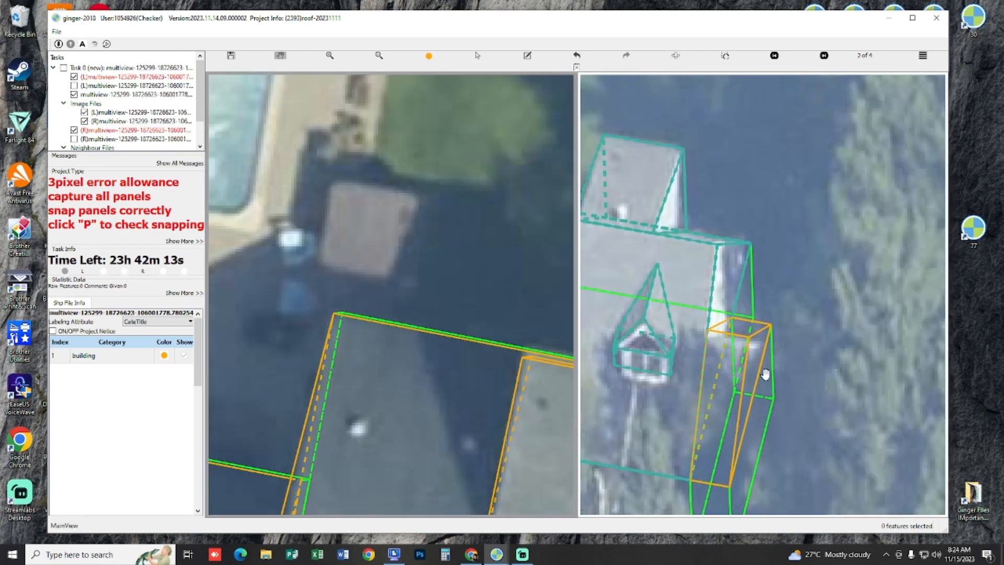
pyautogui.scroll(-2, 765, 374)
pyautogui.press('Left')
pyautogui.press('Left')
pyautogui.scroll(-1, 463, 435)
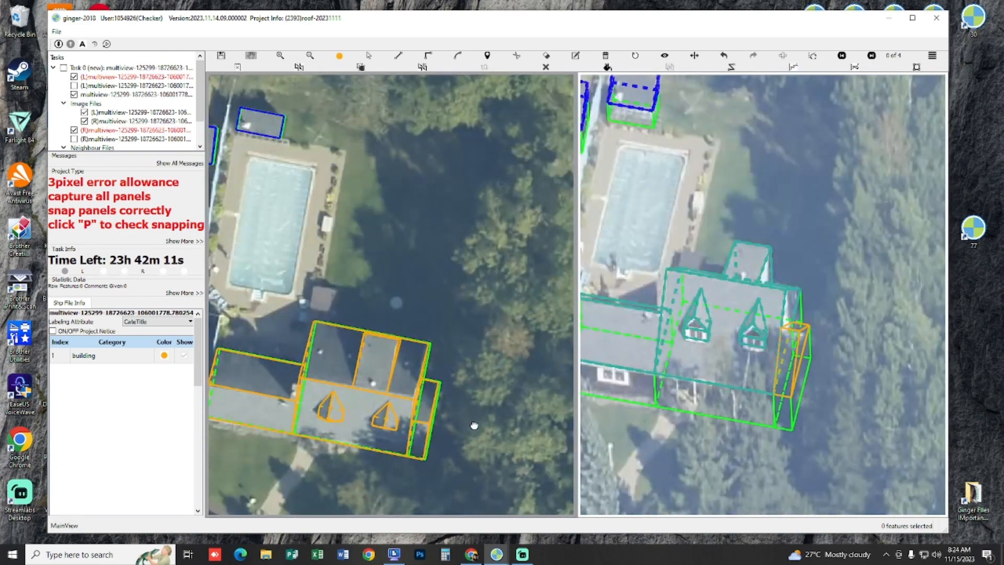
# Step: Select all of the house's features together with the side extension and group them as one building
pyautogui.moveTo(473, 426); pyautogui.dragTo(502, 396)
pyautogui.press('s')
pyautogui.moveTo(511, 459); pyautogui.dragTo(233, 294)
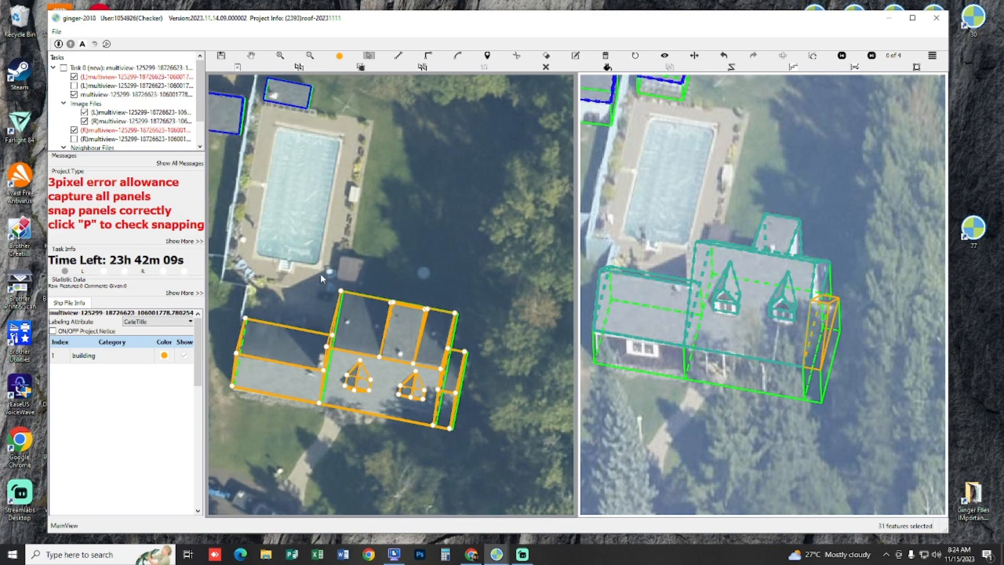
pyautogui.press('h')
pyautogui.moveTo(401, 227); pyautogui.dragTo(399, 215)
pyautogui.moveTo(404, 250); pyautogui.dragTo(495, 331)
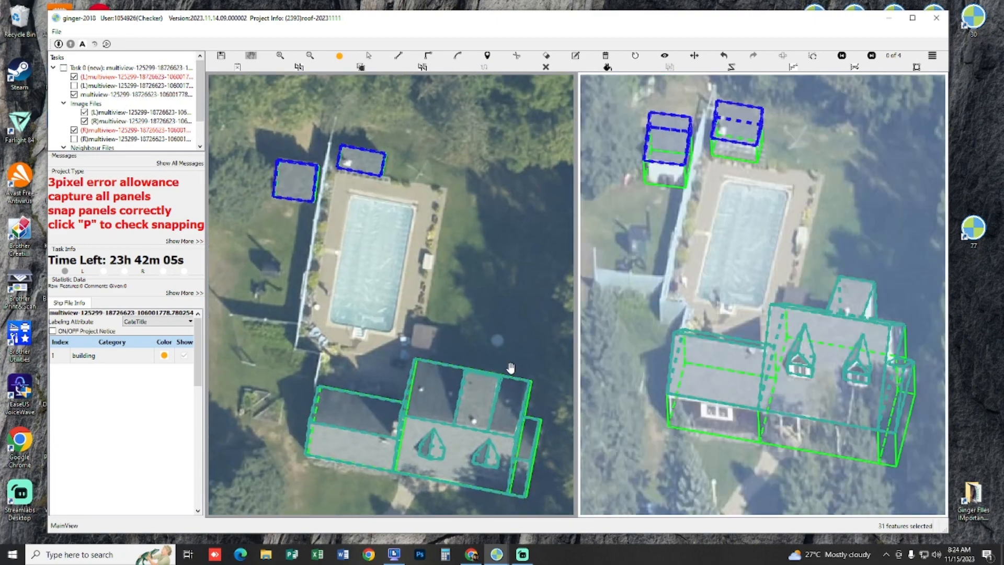
# Step: Draw a small rectangular panel outward from the house's rear edge near the left corner, toward the small poolside roof
pyautogui.scroll(3, 486, 354)
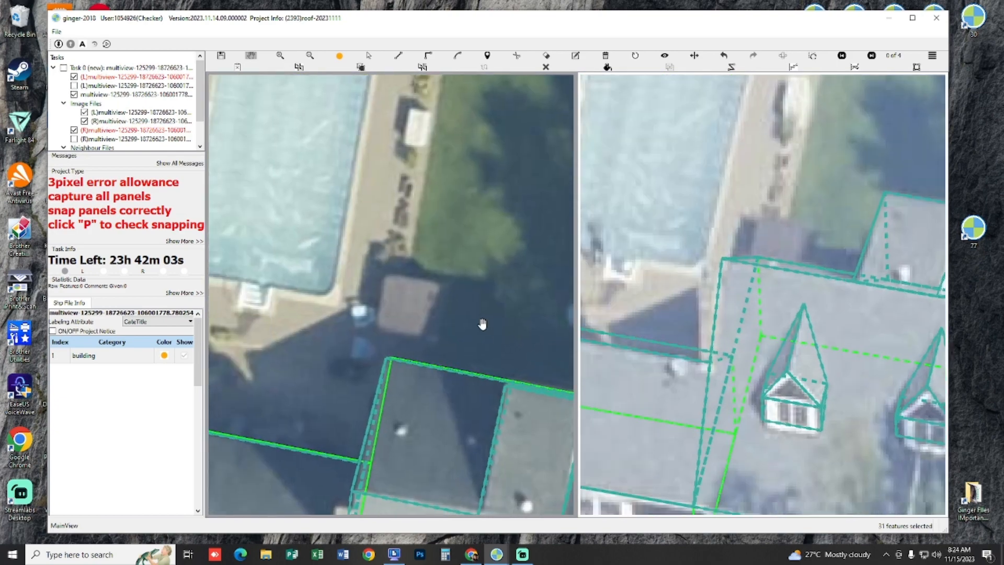
pyautogui.scroll(-3, 453, 338)
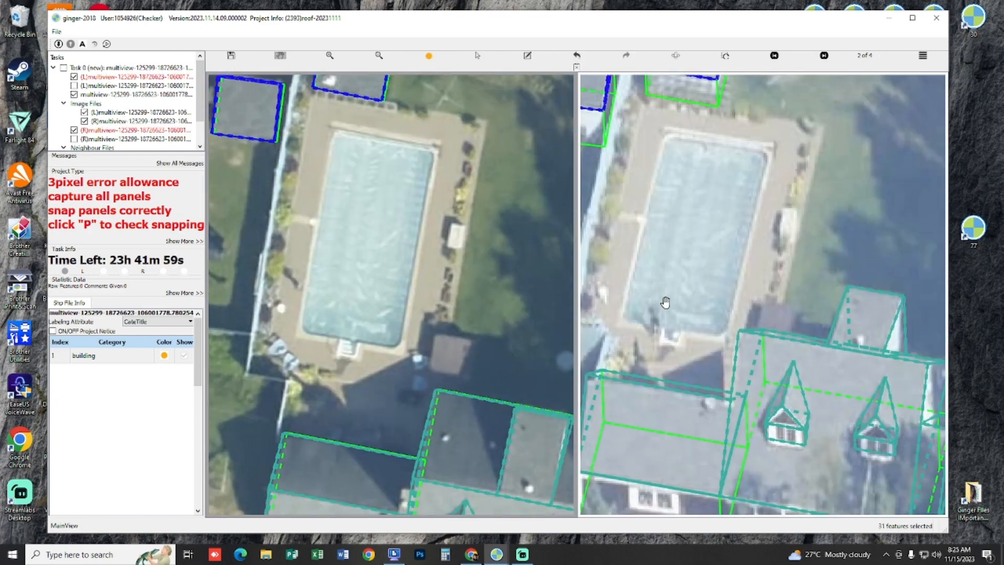
pyautogui.scroll(4, 399, 387)
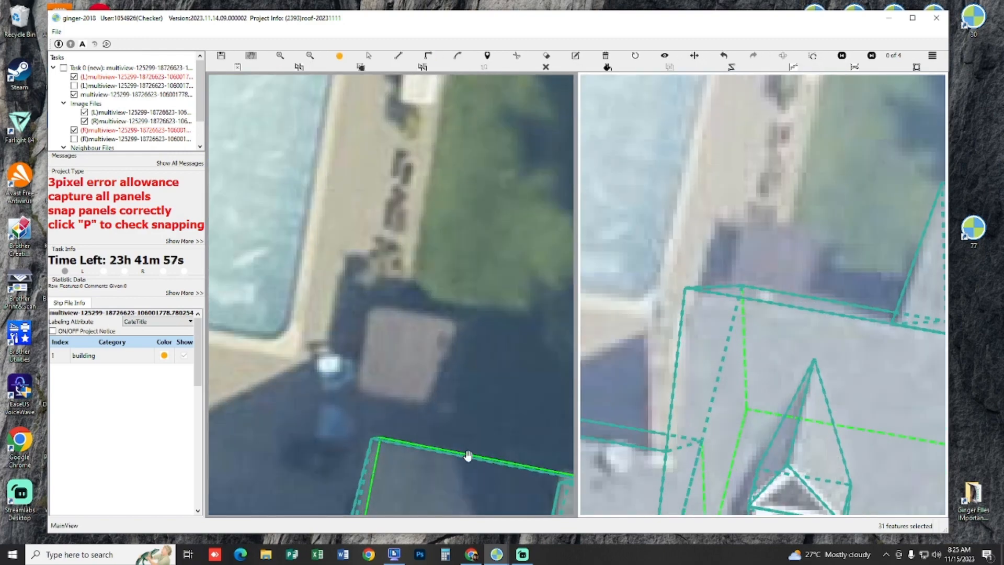
pyautogui.moveTo(468, 456); pyautogui.dragTo(414, 374)
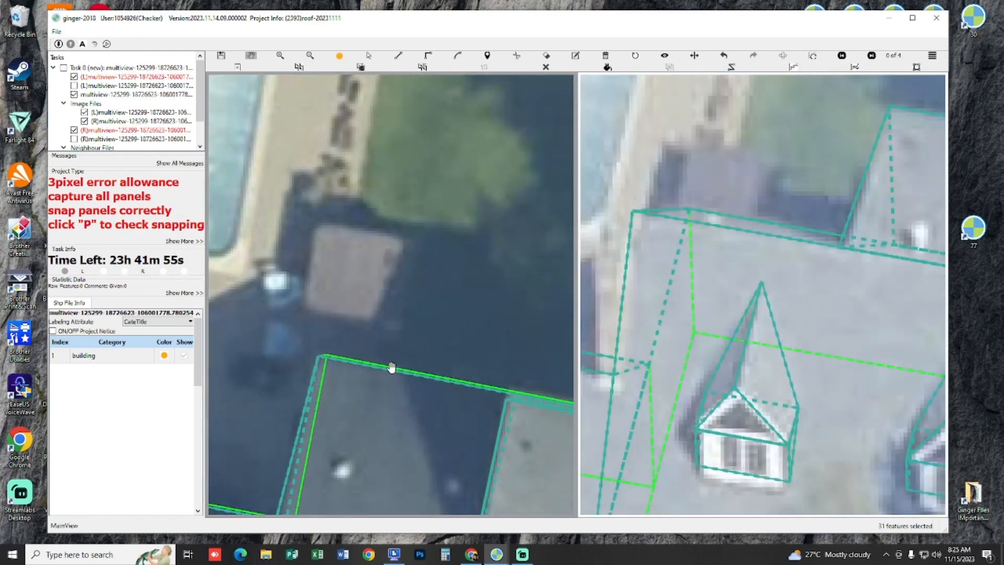
pyautogui.scroll(1, 392, 367)
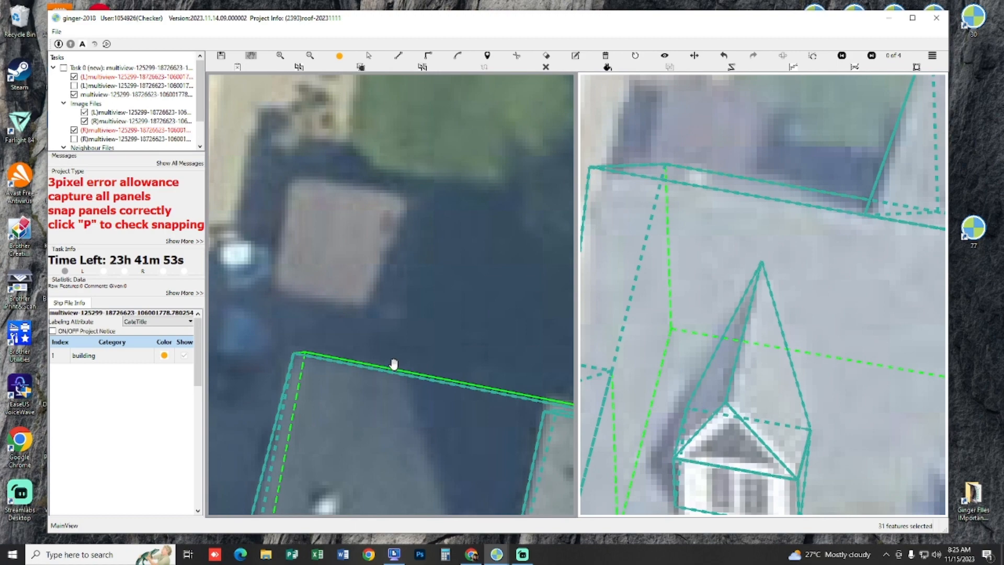
pyautogui.scroll(4, 324, 367)
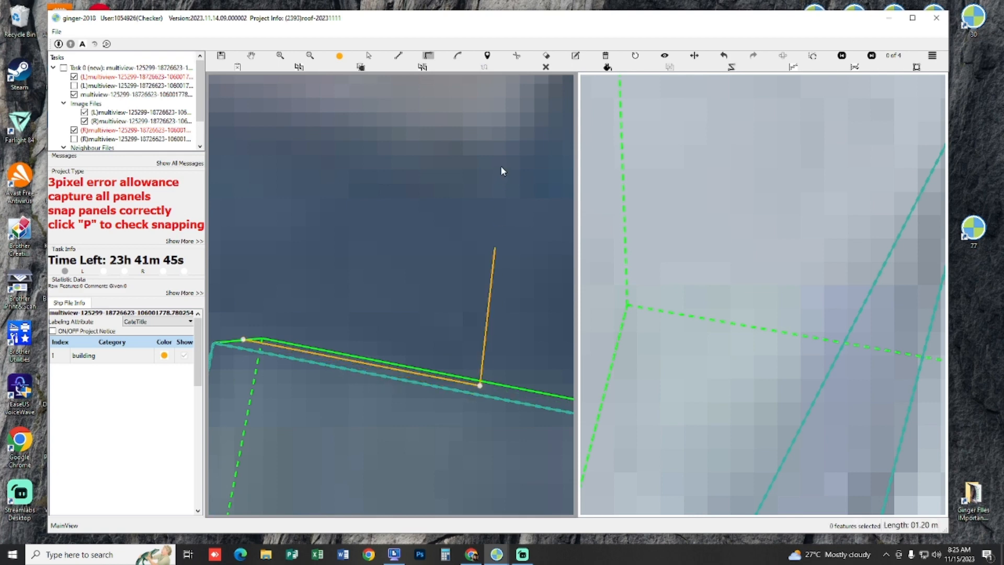
pyautogui.doubleClick(251, 342)
pyautogui.scroll(-4, 278, 355)
pyautogui.moveTo(319, 270); pyautogui.dragTo(324, 335)
pyautogui.scroll(-1, 401, 307)
pyautogui.press('p')
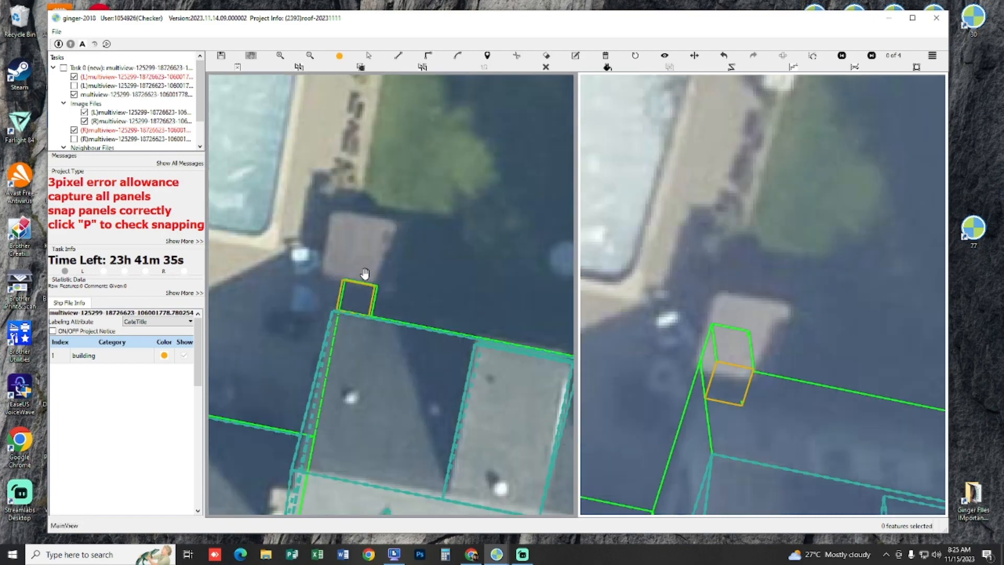
# Step: Stretch the small rear panel outward over the poolside roof and widen both of its sides past the roof's edges
pyautogui.moveTo(364, 283); pyautogui.dragTo(385, 221)
pyautogui.scroll(1, 399, 277)
pyautogui.click(375, 271)
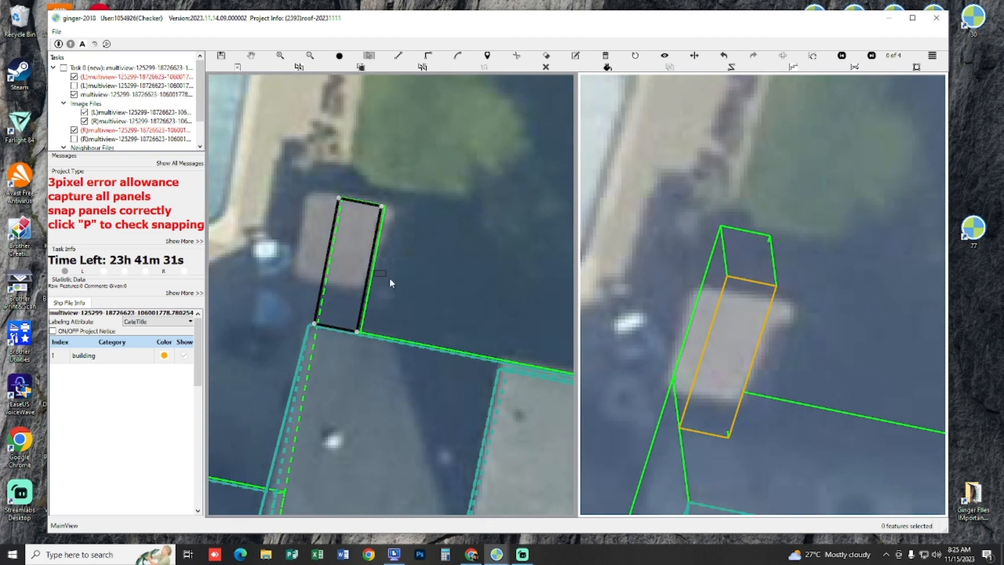
pyautogui.moveTo(373, 272); pyautogui.dragTo(388, 285)
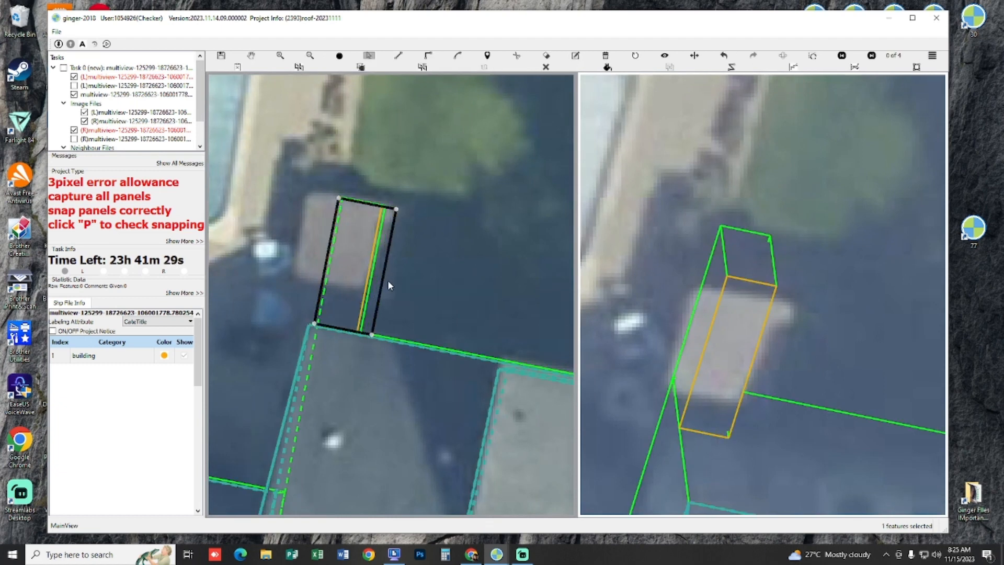
pyautogui.moveTo(325, 265); pyautogui.dragTo(294, 252)
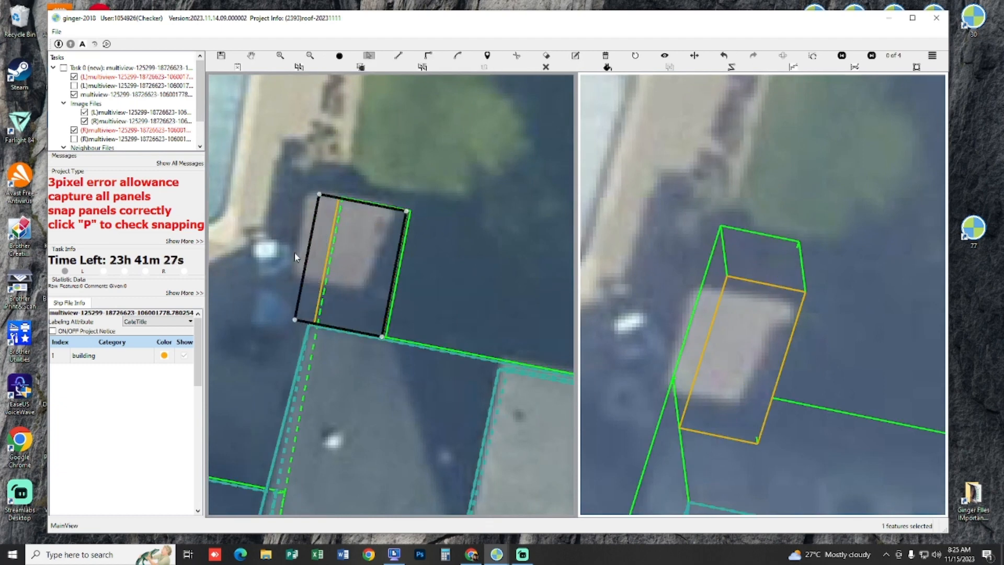
# Step: Adjust the small panel's height so its outline lines up with the poolside roof in both stereo images
pyautogui.press('h')
pyautogui.scroll(-4, 534, 289)
pyautogui.press('space')
pyautogui.press('space')
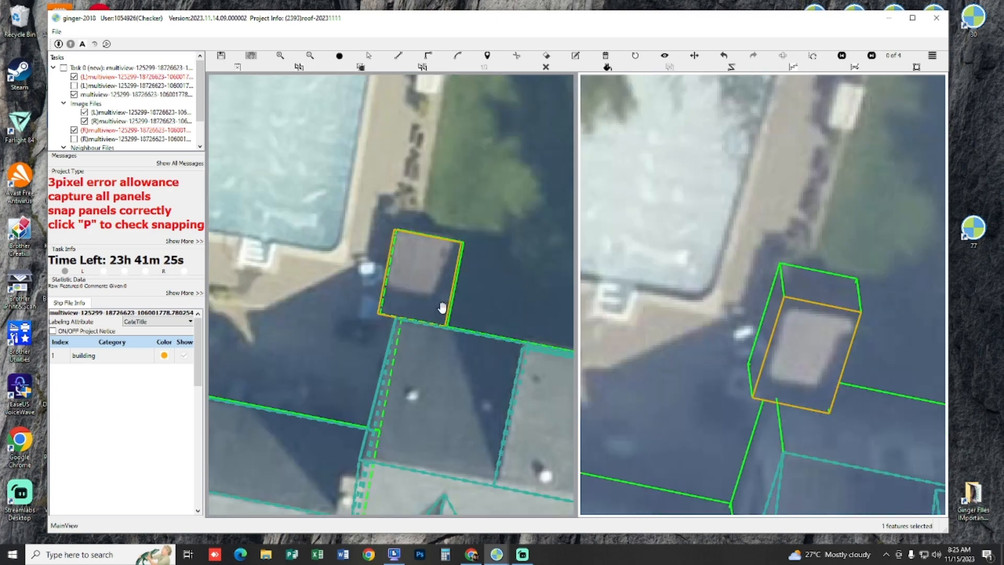
pyautogui.scroll(3, 440, 307)
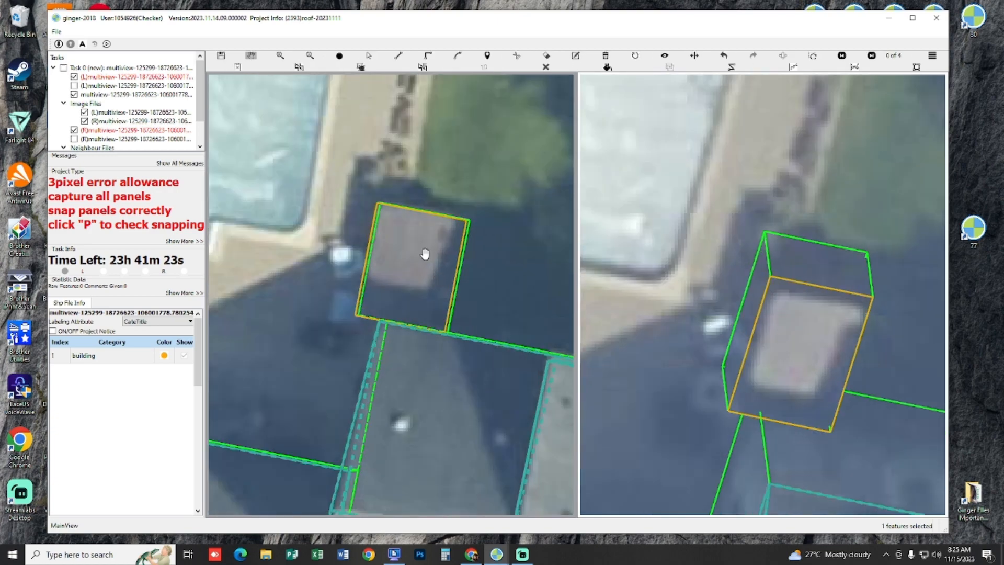
pyautogui.press('s')
pyautogui.moveTo(431, 259); pyautogui.dragTo(429, 259)
pyautogui.scroll(5, 432, 217)
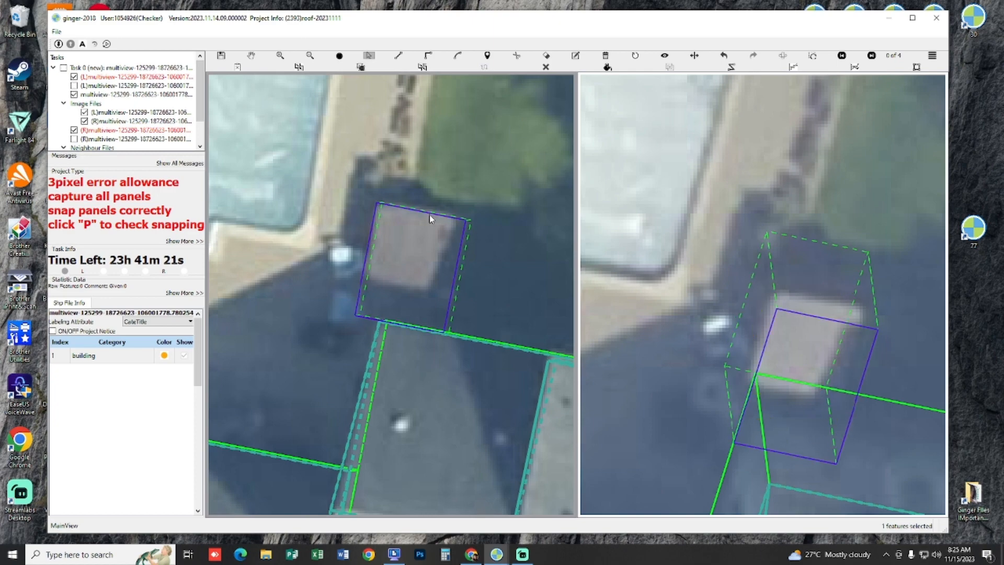
pyautogui.scroll(-3, 432, 217)
# Step: Examine the small poolside roof's shape and its connection to the house with the outlines hidden and shown
pyautogui.press('h')
pyautogui.press('space')
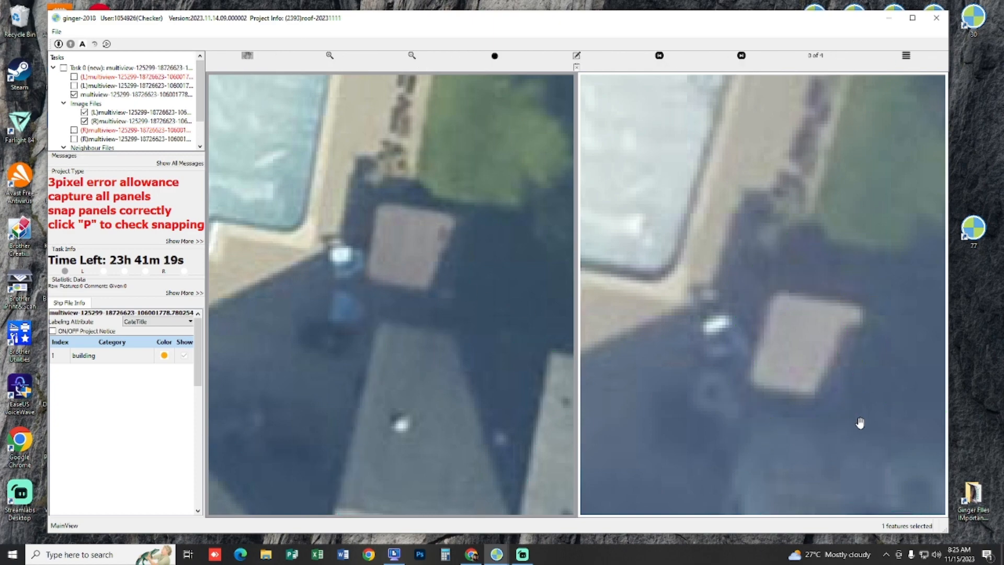
pyautogui.press('space')
pyautogui.scroll(2, 423, 312)
pyautogui.press('space')
pyautogui.press('space')
pyautogui.press('space')
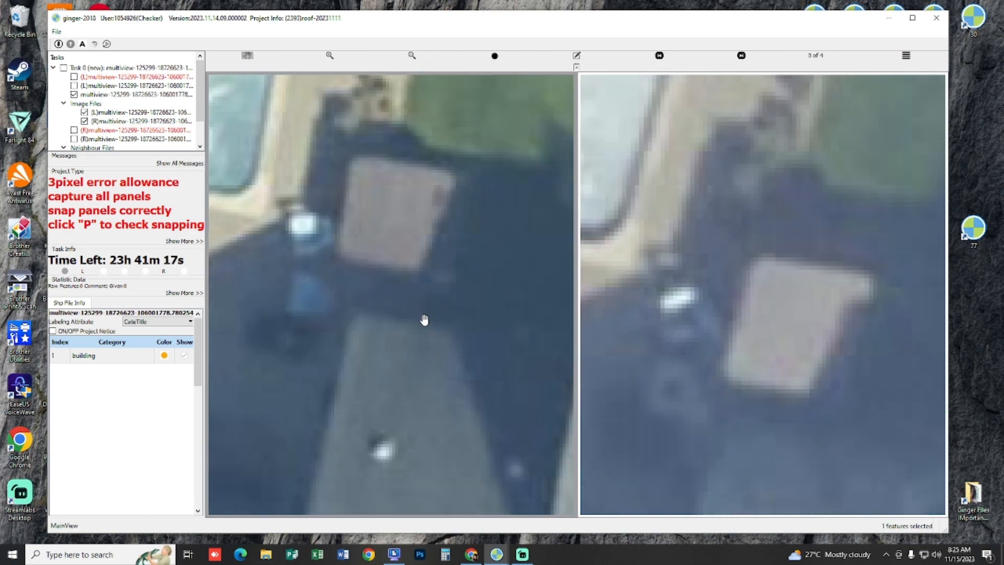
pyautogui.scroll(-3, 439, 328)
pyautogui.press('space')
pyautogui.press('space')
pyautogui.scroll(2, 881, 438)
pyautogui.press('space')
pyautogui.moveTo(881, 439); pyautogui.dragTo(829, 290)
pyautogui.press('space')
pyautogui.press('space')
pyautogui.press('space')
pyautogui.press('space')
pyautogui.press('space')
pyautogui.press('space')
pyautogui.press('space')
pyautogui.scroll(2, 790, 278)
pyautogui.press('space')
pyautogui.press('space')
pyautogui.scroll(-2, 768, 307)
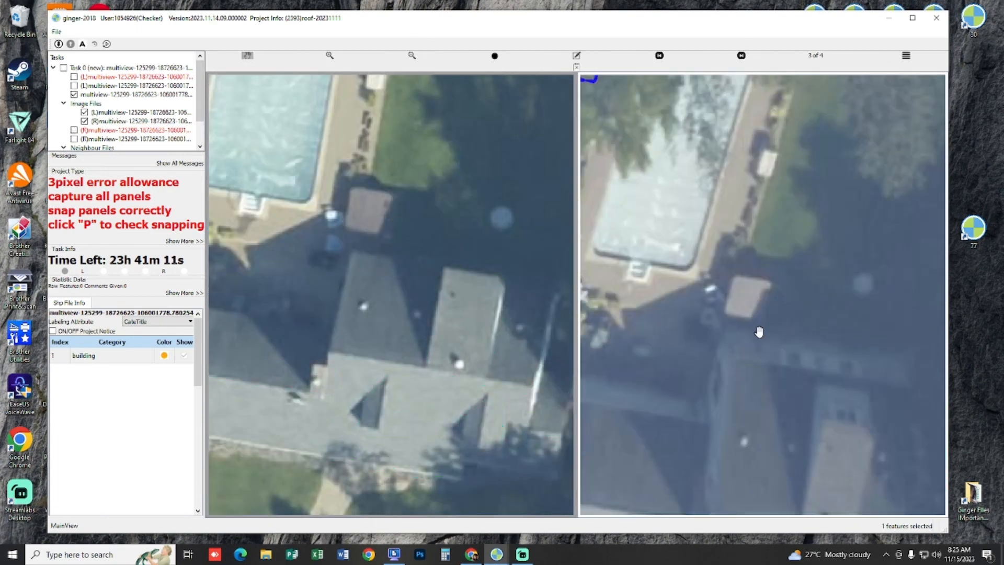
pyautogui.scroll(-3, 848, 348)
pyautogui.press('space')
pyautogui.moveTo(843, 329); pyautogui.dragTo(817, 300)
pyautogui.press('space')
pyautogui.press('space')
pyautogui.scroll(2, 789, 270)
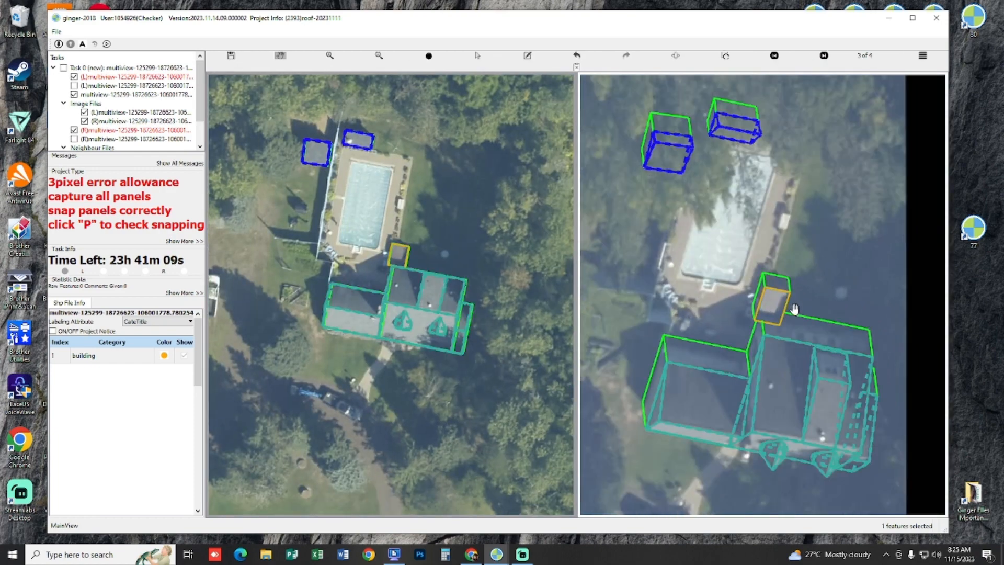
pyautogui.press('space')
pyautogui.press('space')
pyautogui.scroll(3, 797, 294)
# Step: Compare the panel with the roof in the fourth image pair and pull its outer long edge inward to the roof's edge
pyautogui.press('Right')
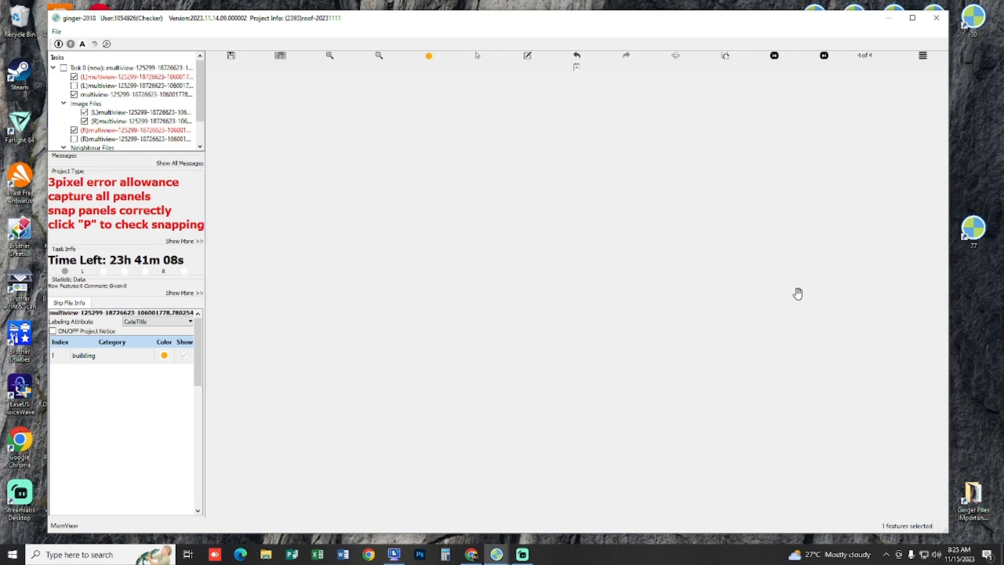
pyautogui.press('space')
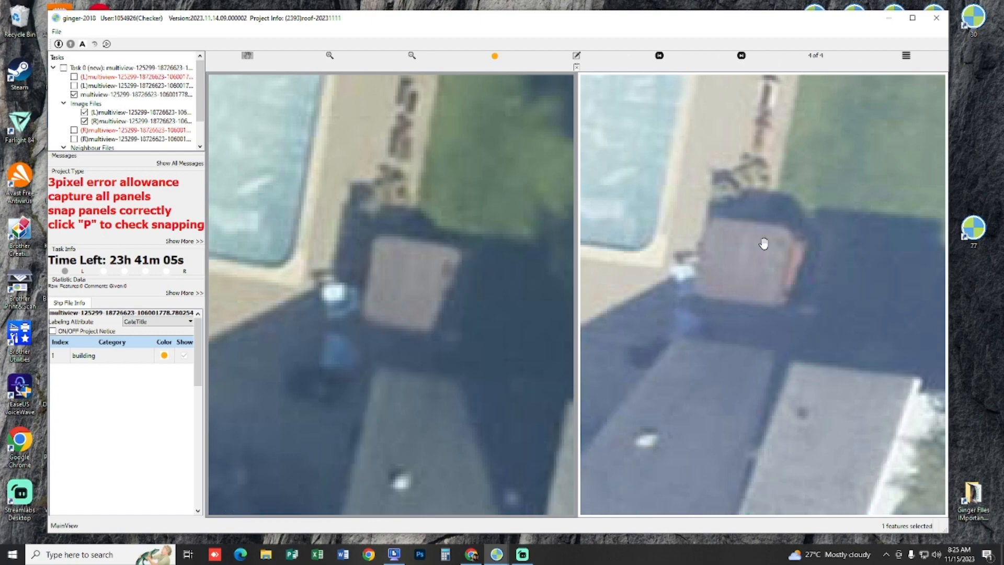
pyautogui.press('space')
pyautogui.scroll(2, 788, 290)
pyautogui.scroll(2, 452, 291)
pyautogui.press('e')
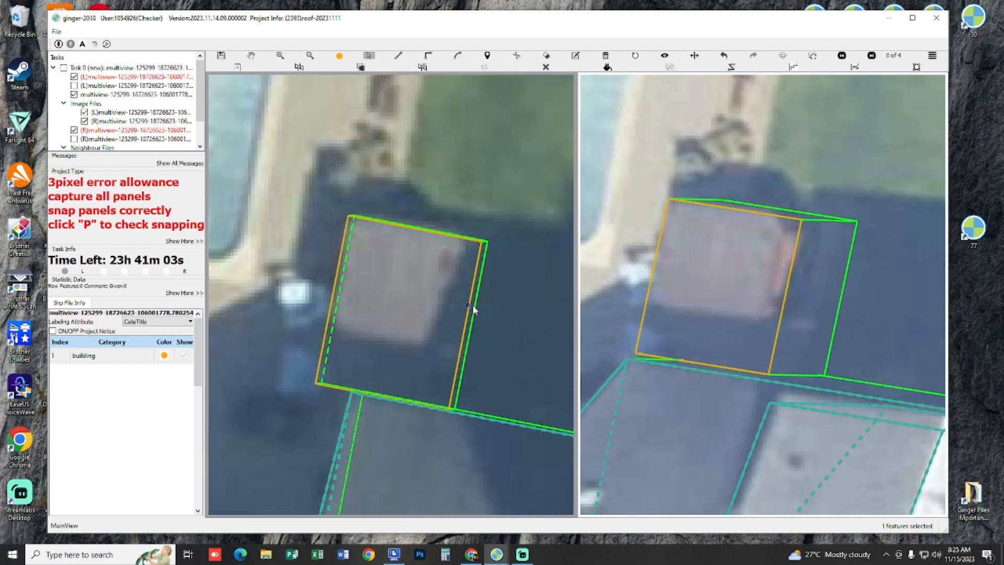
pyautogui.moveTo(470, 304); pyautogui.dragTo(453, 305)
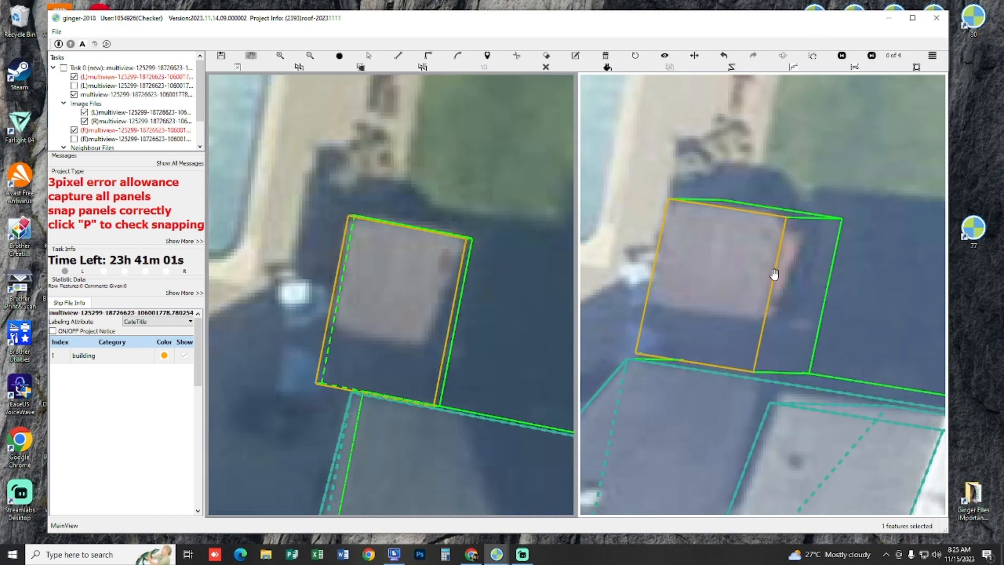
# Step: Draw a ridge line lengthwise through the middle of the small roof panel and adjust its height to match the second image
pyautogui.press('space')
pyautogui.press('space')
pyautogui.moveTo(399, 265); pyautogui.dragTo(421, 269)
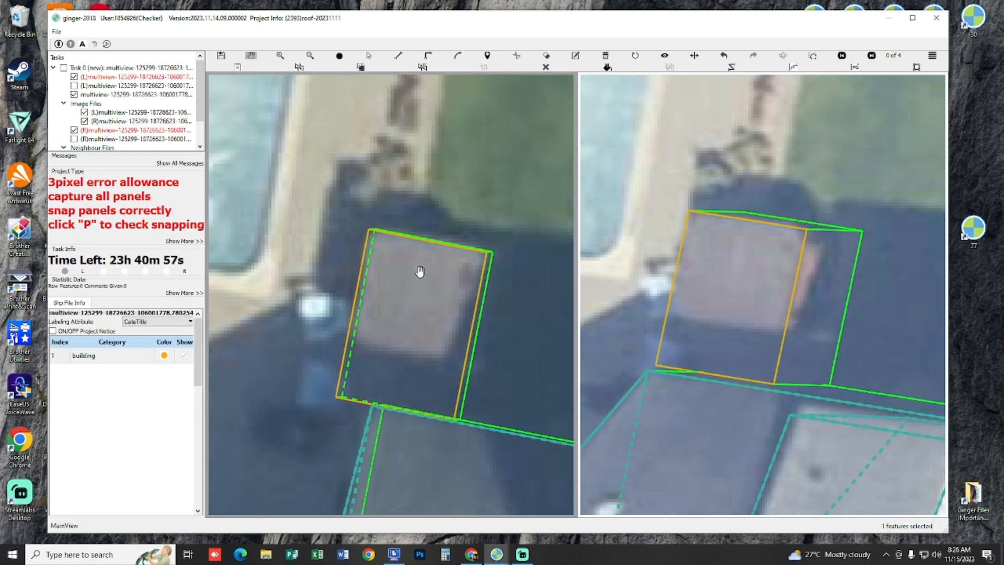
pyautogui.click(369, 237)
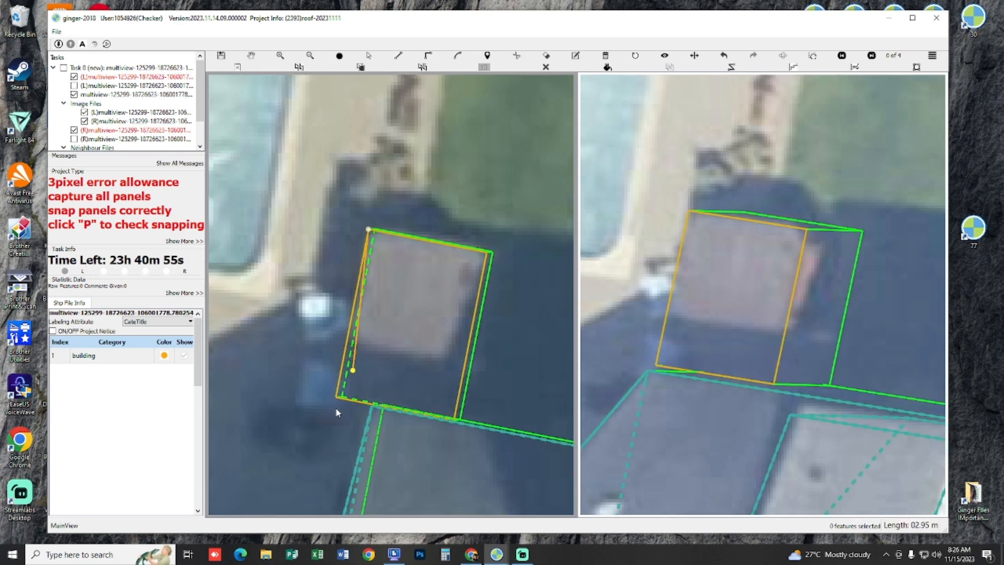
pyautogui.press('Escape')
pyautogui.moveTo(352, 323); pyautogui.dragTo(407, 328)
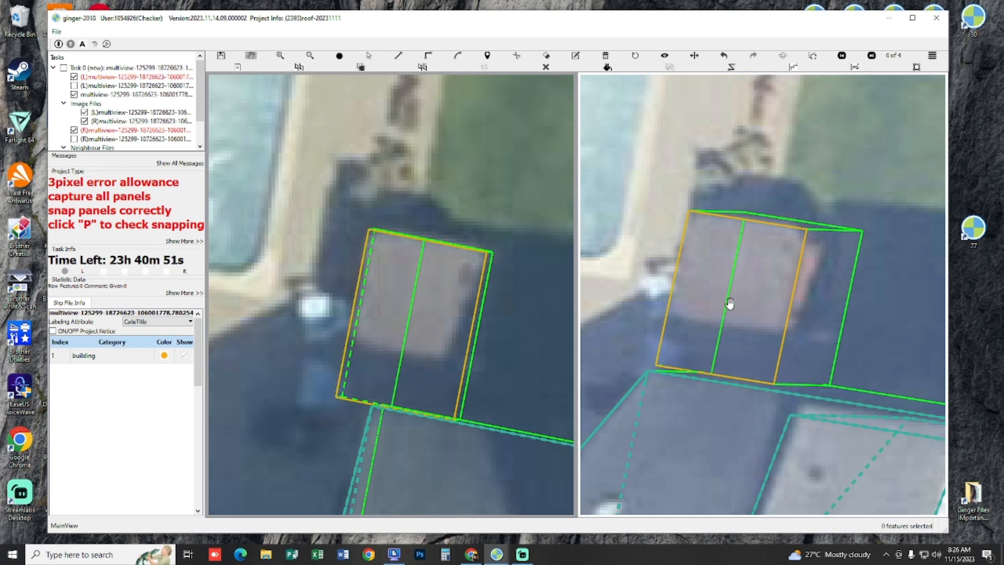
pyautogui.press('space')
pyautogui.press('space')
pyautogui.press('Escape')
pyautogui.moveTo(728, 291); pyautogui.dragTo(720, 297)
# Step: Draw the small roof's first slope panel between the ridge line and the panel's poolside long edge
pyautogui.click(451, 280)
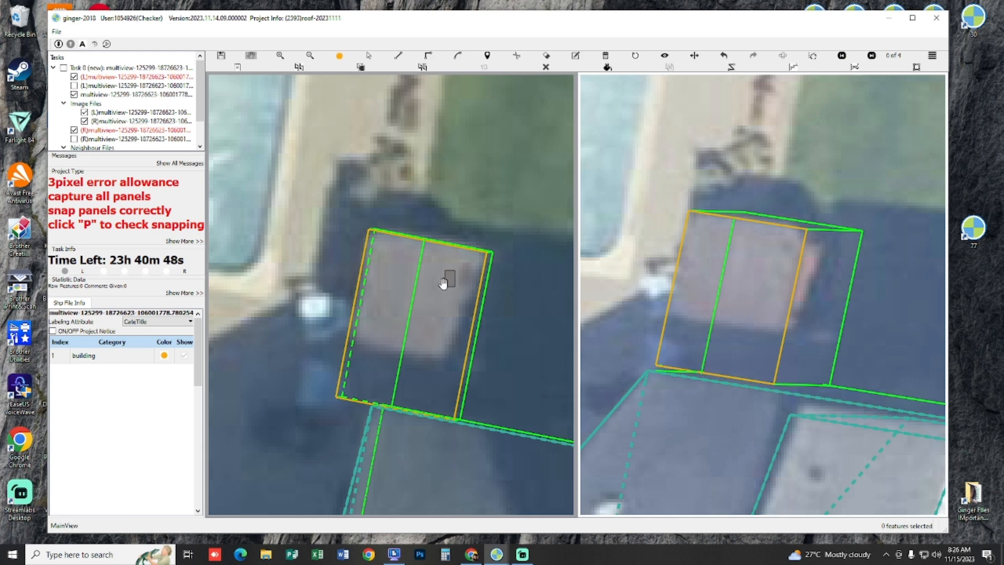
pyautogui.click(424, 246)
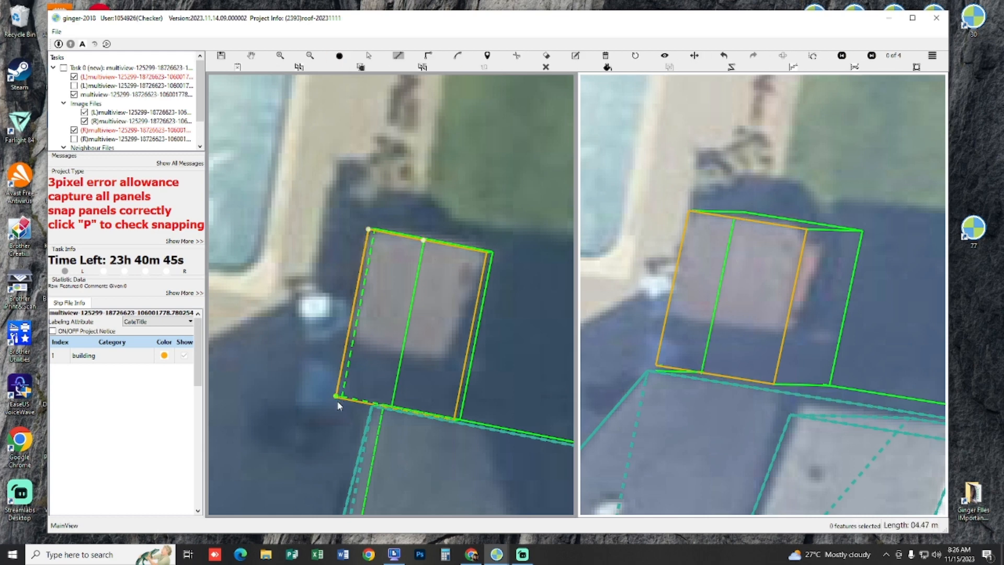
pyautogui.scroll(3, 390, 426)
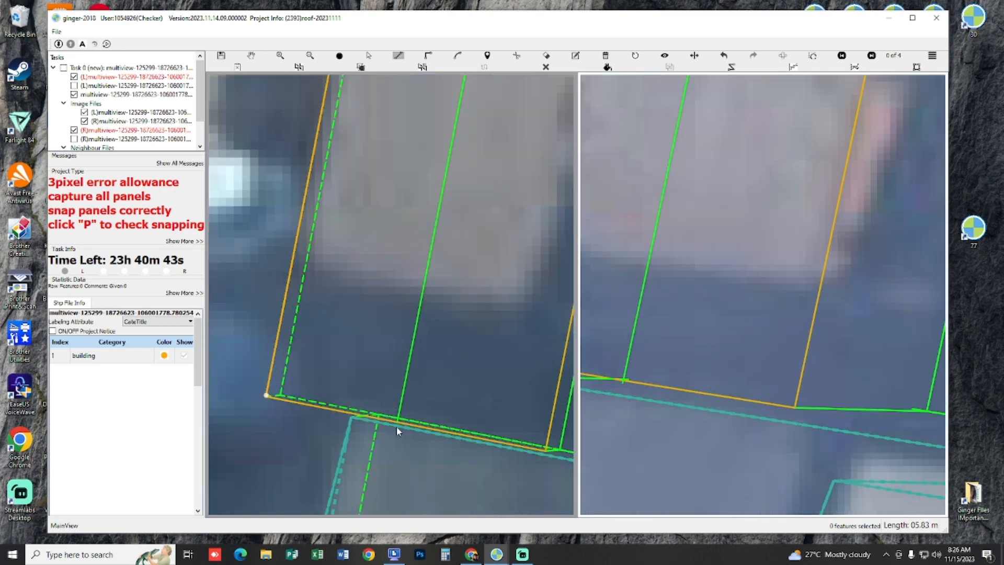
pyautogui.click(402, 419)
pyautogui.scroll(-3, 407, 417)
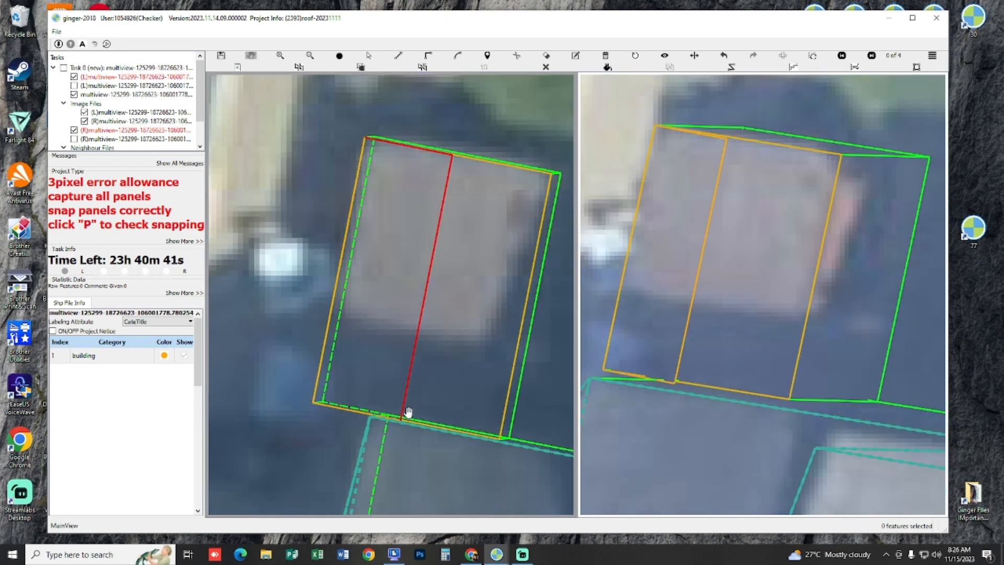
# Step: Draw the small roof's second slope panel in the 3D snapping view, from the ridge to the opposite long edge
pyautogui.moveTo(385, 361); pyautogui.dragTo(551, 330)
pyautogui.moveTo(421, 368); pyautogui.dragTo(396, 263)
pyautogui.press('p')
pyautogui.press('p')
pyautogui.moveTo(437, 343); pyautogui.dragTo(451, 328)
pyautogui.press('l')
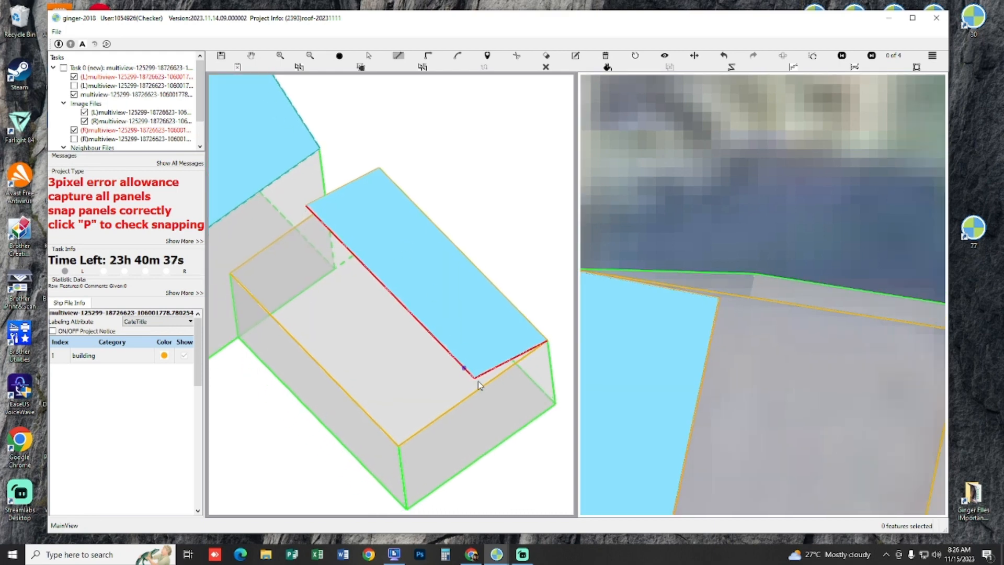
pyautogui.click(456, 395)
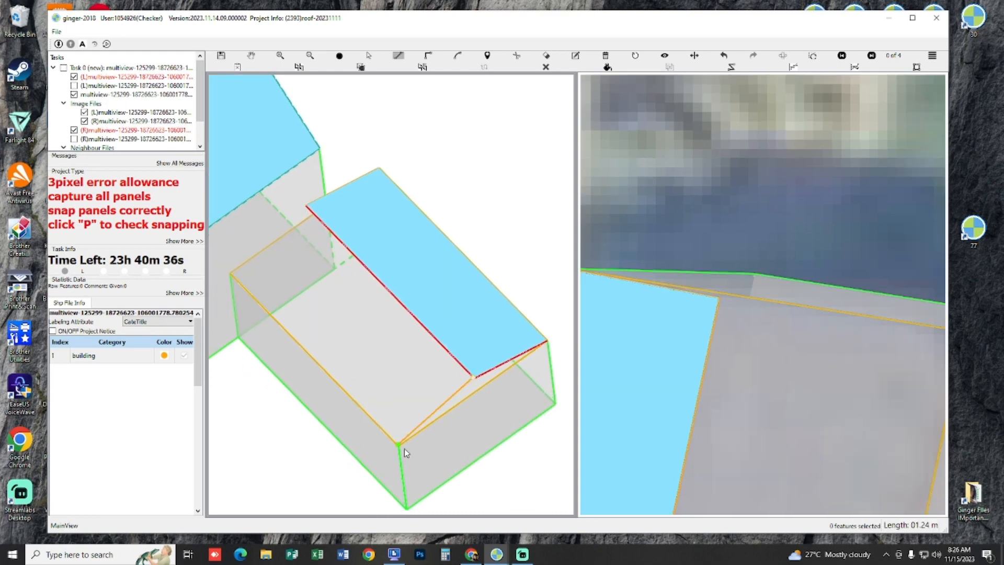
pyautogui.press('Escape')
pyautogui.click(474, 384)
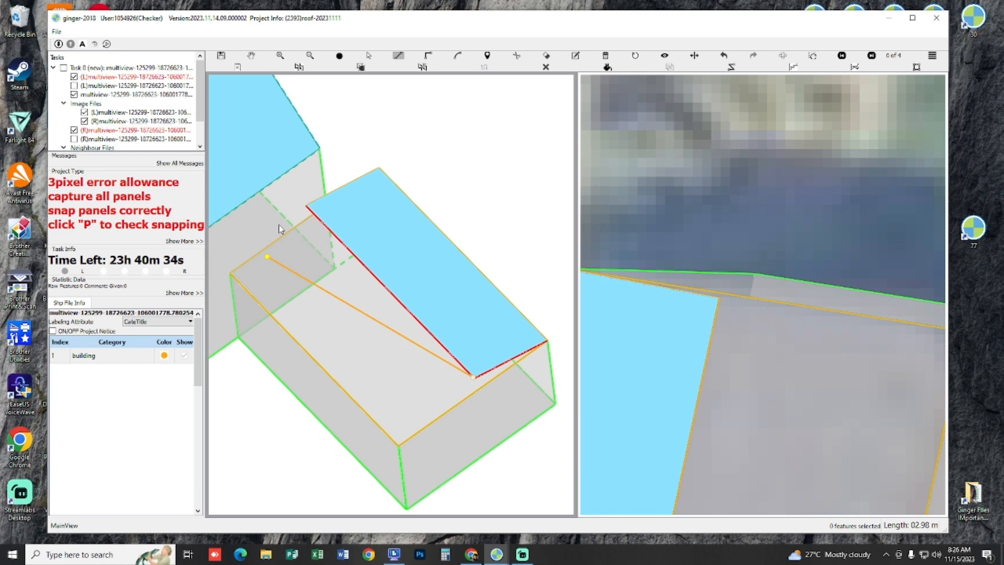
pyautogui.click(304, 210)
pyautogui.click(230, 275)
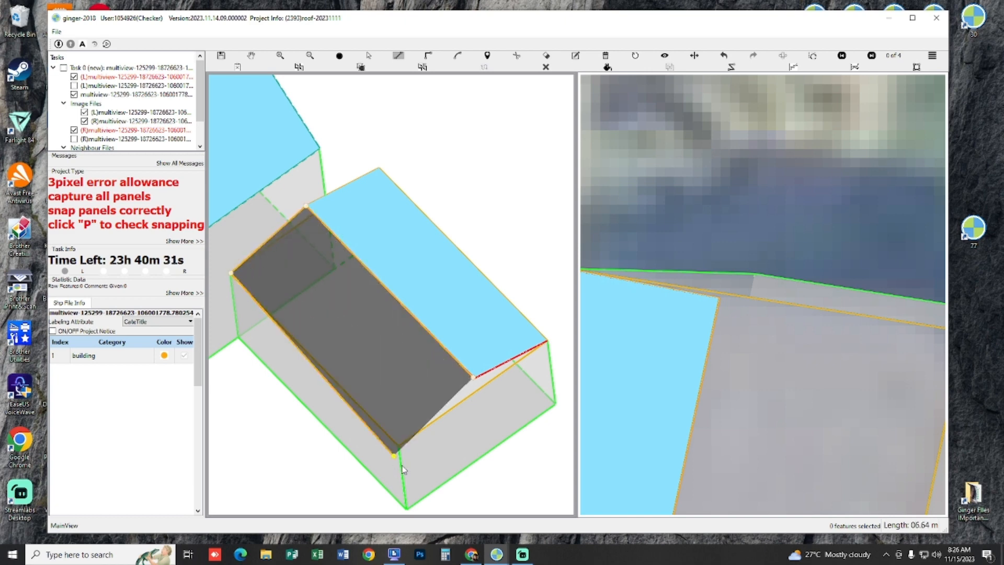
pyautogui.doubleClick(399, 443)
# Step: Close the small roof's outer end with a triangular gable between the ridge end and the two eave corners
pyautogui.moveTo(469, 383); pyautogui.dragTo(465, 383)
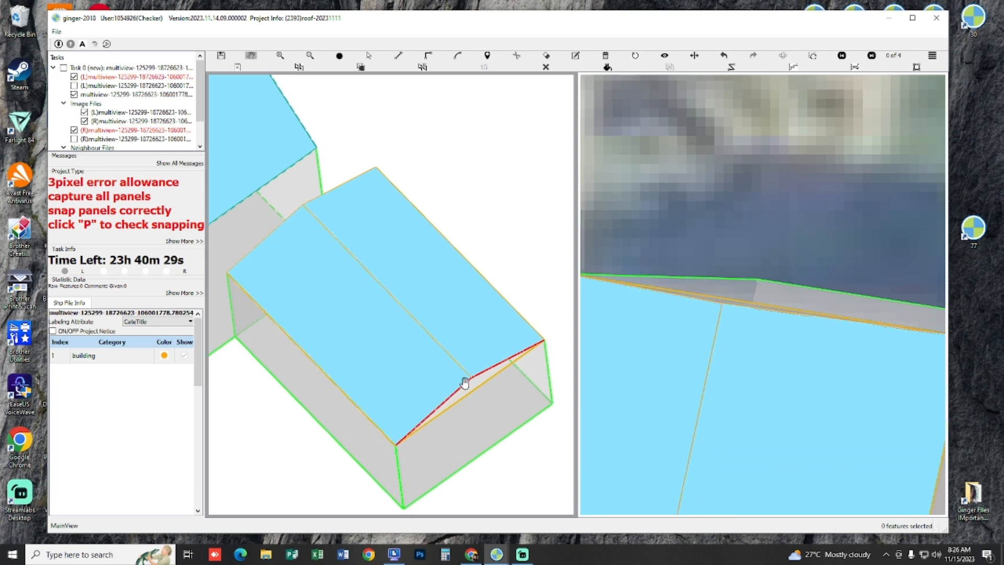
pyautogui.click(473, 385)
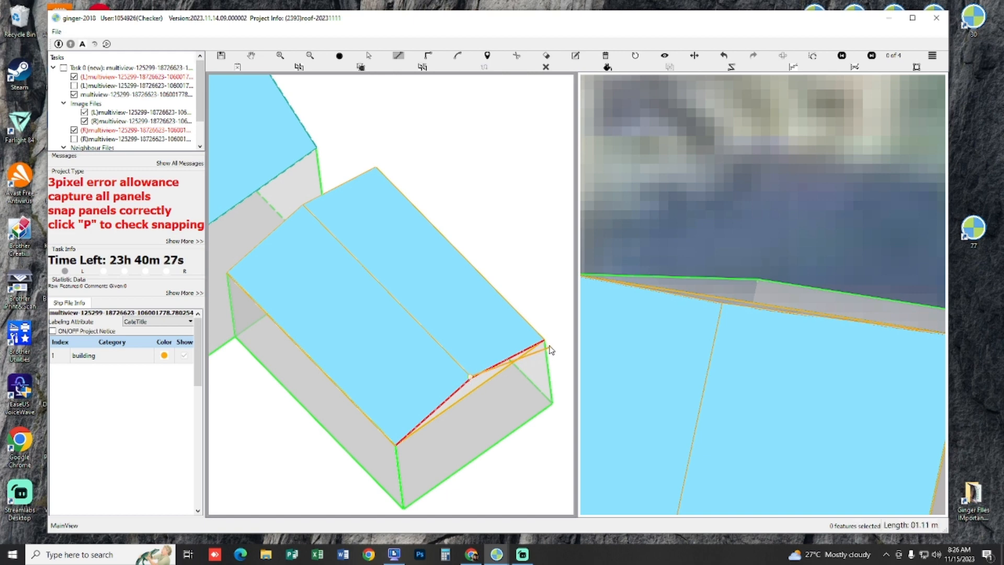
pyautogui.click(548, 346)
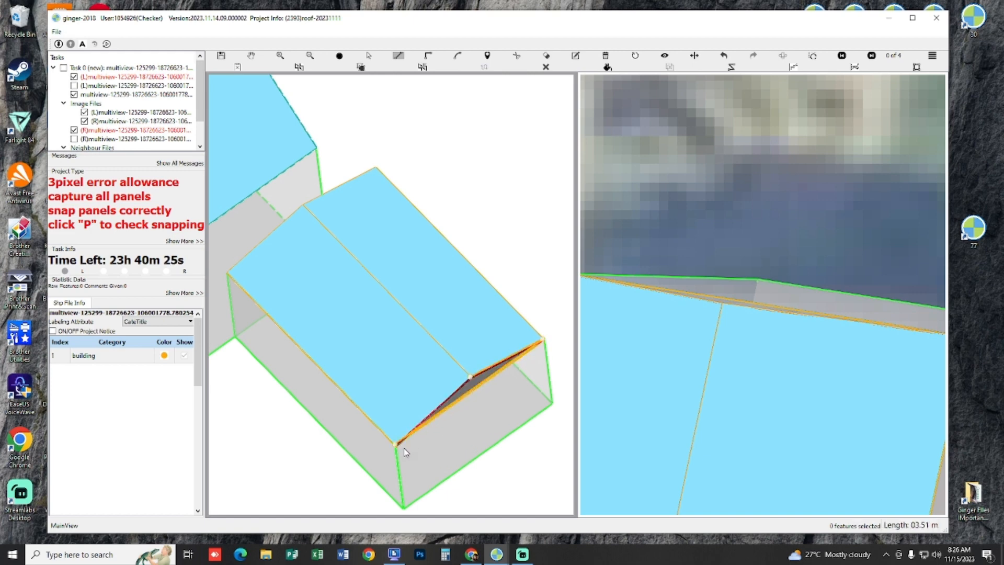
pyautogui.doubleClick(404, 449)
# Step: Close the small roof's house-side end with a triangular gable between the ridge end and the two eave corners
pyautogui.scroll(-3, 408, 388)
pyautogui.moveTo(410, 345); pyautogui.dragTo(385, 362)
pyautogui.press('space')
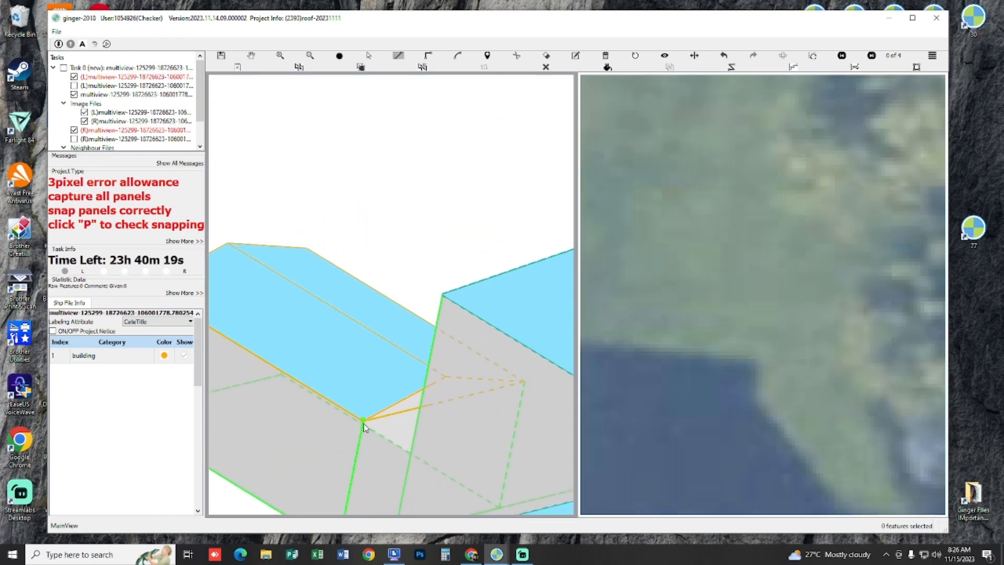
pyautogui.click(363, 421)
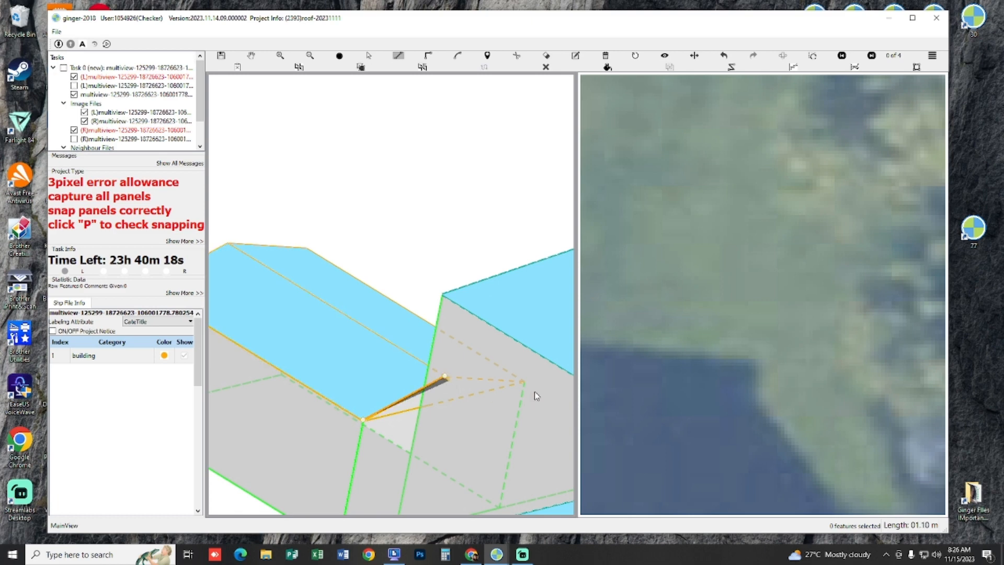
pyautogui.rightClick(507, 403)
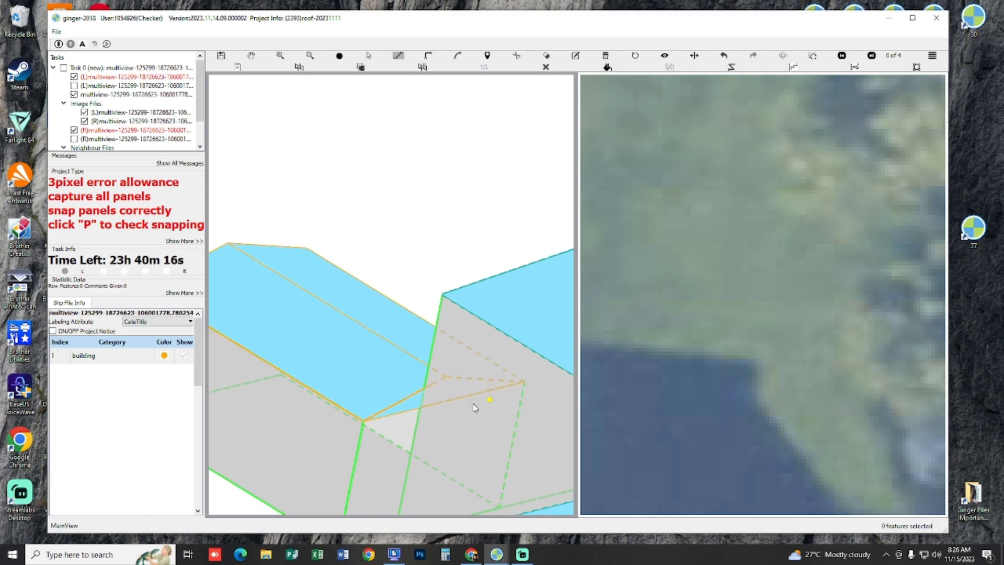
pyautogui.press('space')
pyautogui.scroll(2, 477, 394)
pyautogui.click(455, 391)
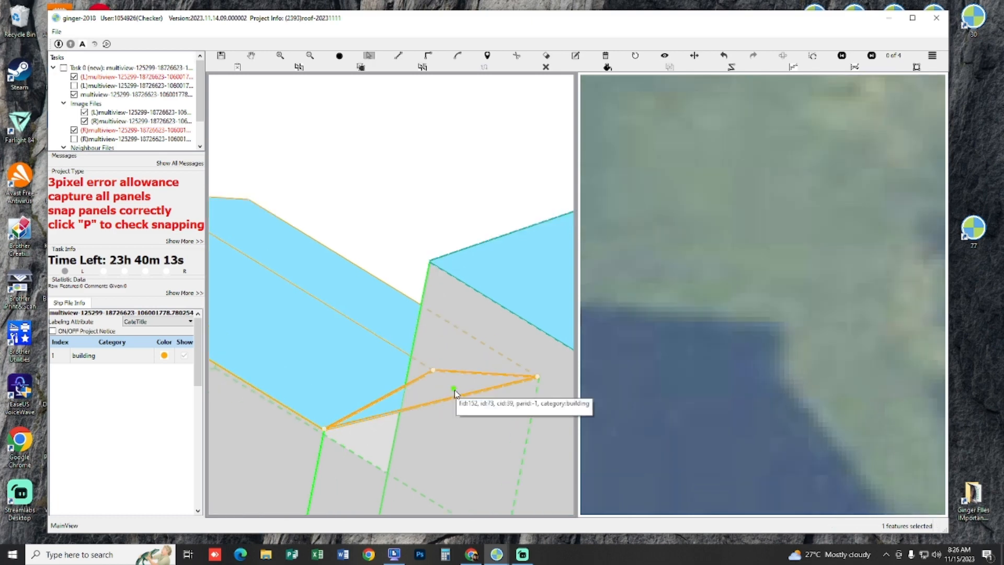
# Step: Select the small roof's base panel, both slopes and both gable ends together and run the snapping check
pyautogui.press('space')
pyautogui.scroll(-2, 389, 405)
pyautogui.moveTo(481, 394); pyautogui.dragTo(408, 417)
pyautogui.scroll(2, 407, 415)
pyautogui.press('space')
pyautogui.moveTo(350, 321); pyautogui.dragTo(442, 411)
pyautogui.press('p')
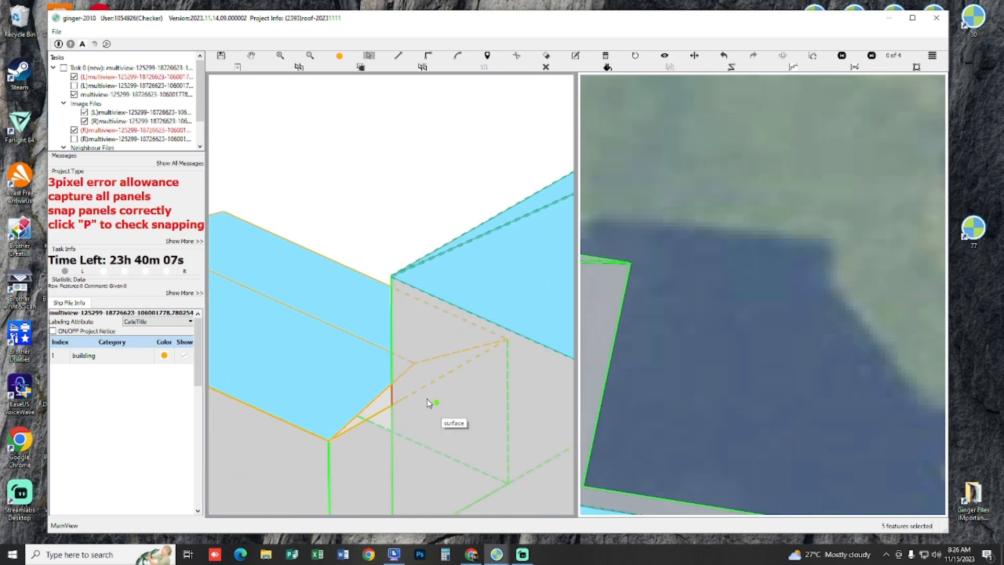
# Step: Inspect the flagged red edge between the small roof's slope and base panel where it meets the house wall
pyautogui.scroll(1, 428, 402)
pyautogui.press('space')
pyautogui.press('p')
pyautogui.scroll(1, 406, 390)
pyautogui.press('p')
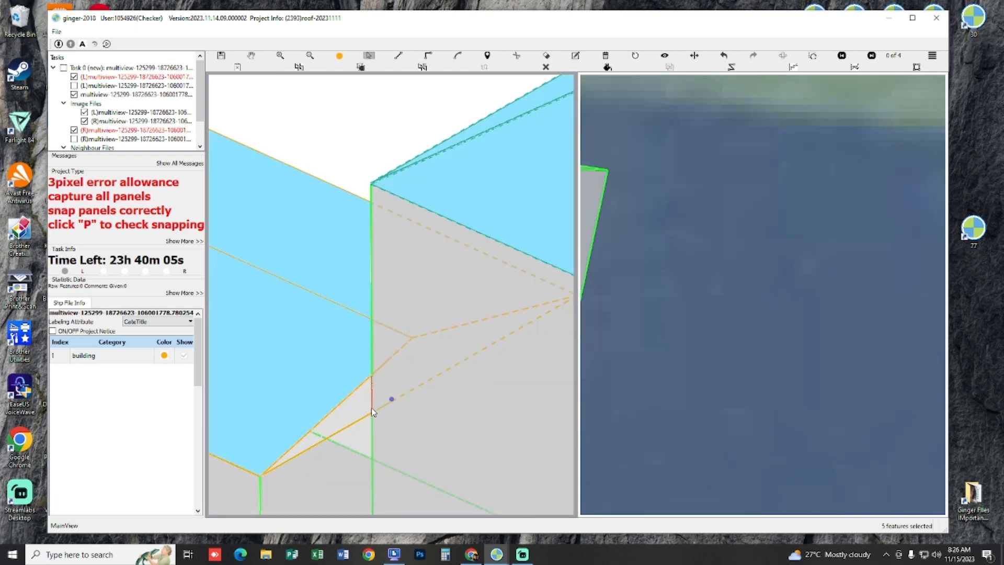
pyautogui.click(372, 408)
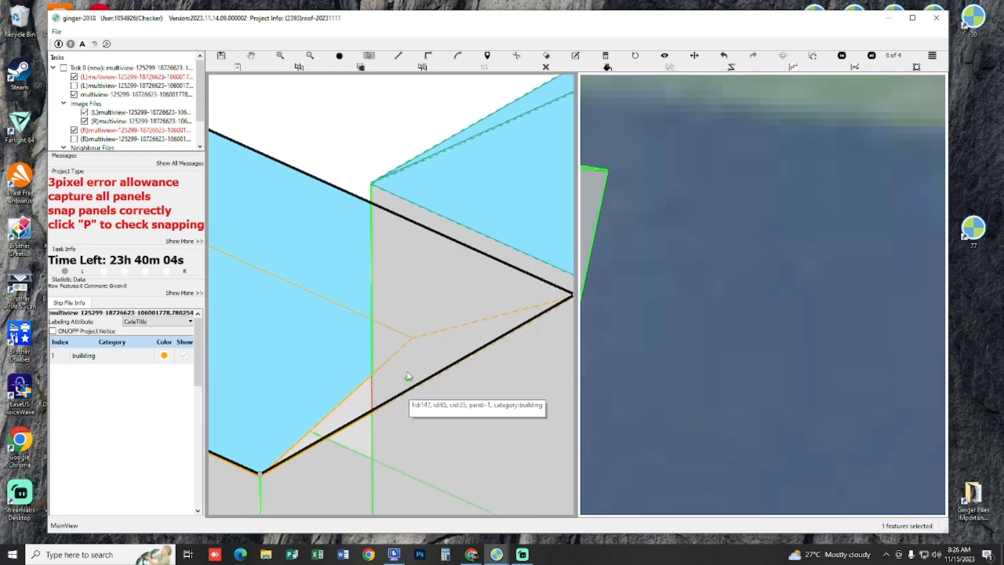
pyautogui.press('p')
pyautogui.press('space')
pyautogui.scroll(-2, 418, 371)
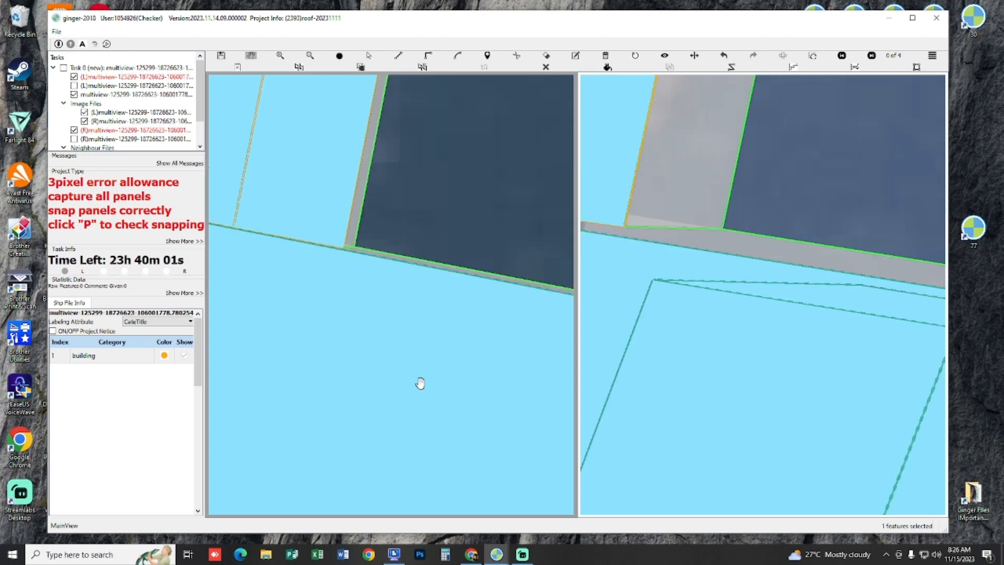
# Step: Examine the small roof's house-side corner in wireframe and filled display to find which panels border the flagged edge
pyautogui.scroll(-3, 421, 383)
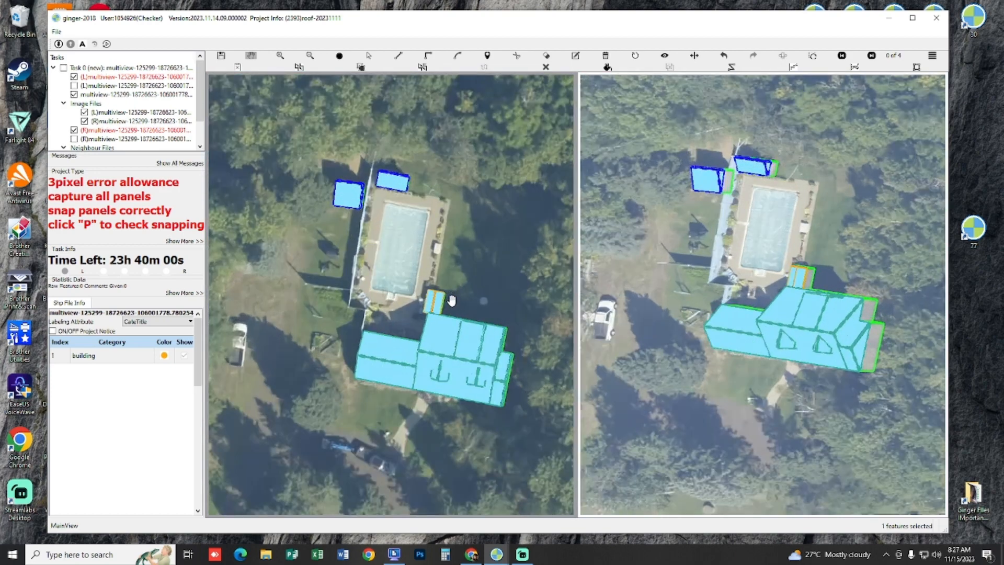
pyautogui.scroll(6, 452, 299)
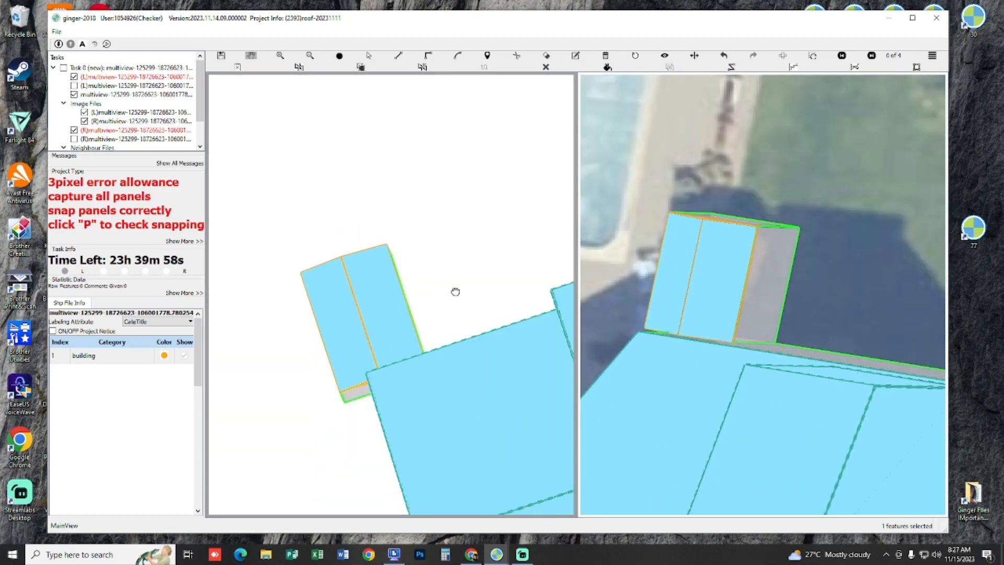
pyautogui.scroll(6, 455, 291)
pyautogui.press('p')
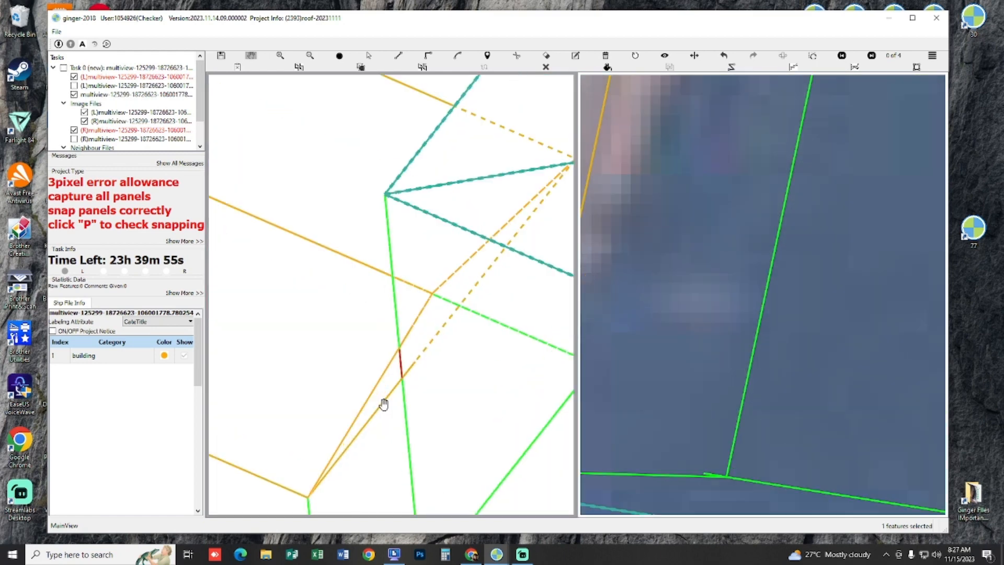
pyautogui.press('p')
pyautogui.scroll(1, 385, 397)
pyautogui.press('s')
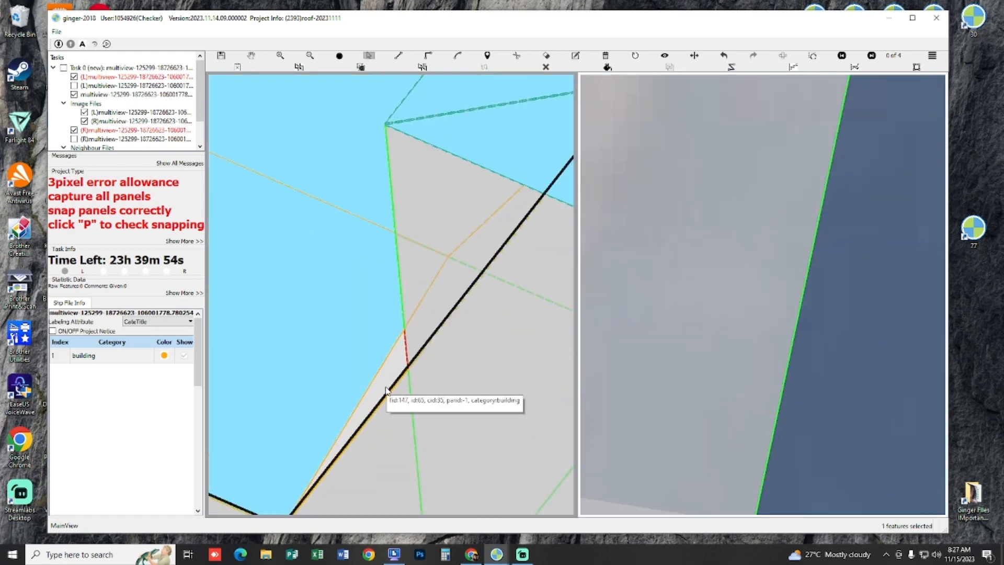
pyautogui.click(412, 340)
pyautogui.press('Escape')
pyautogui.scroll(-4, 408, 337)
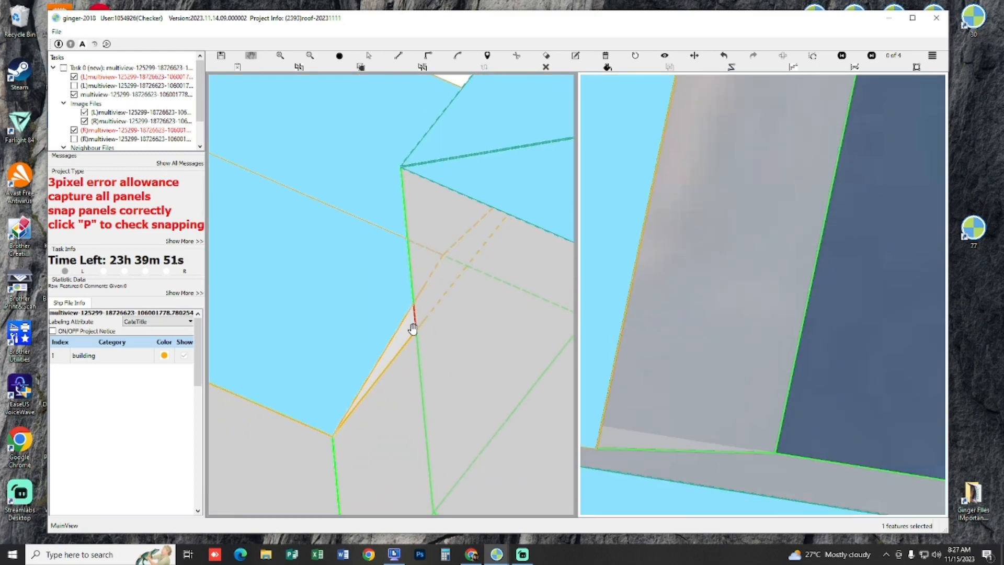
# Step: Try to draw a triangular panel closing the flagged gap between the small roof's slope and its base panel
pyautogui.scroll(3, 412, 329)
pyautogui.press('d')
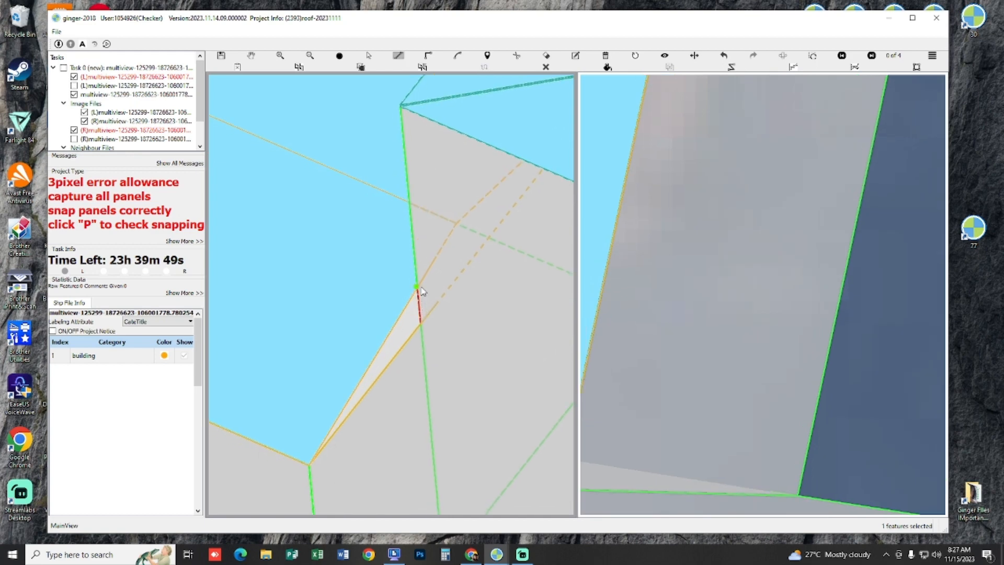
pyautogui.click(420, 296)
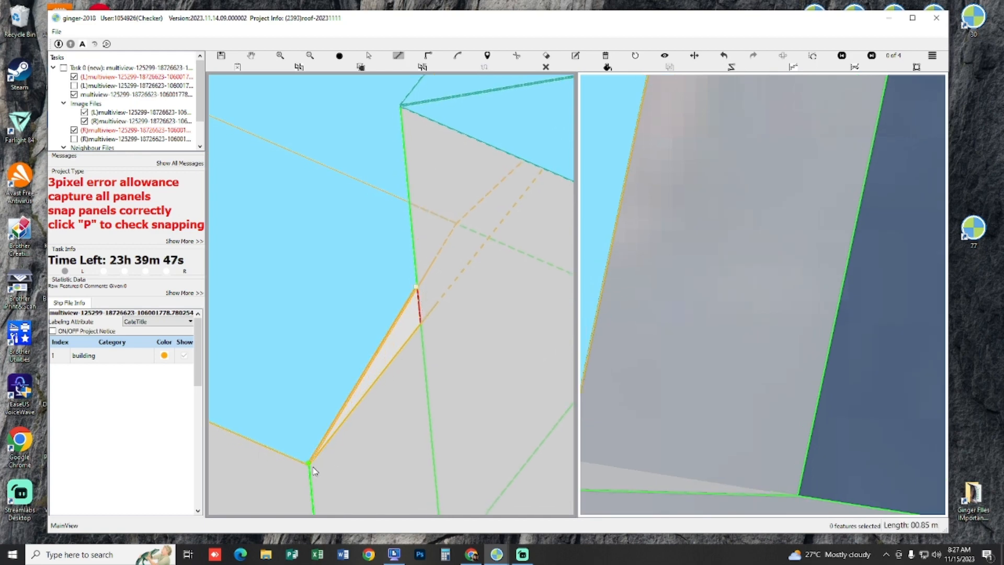
pyautogui.doubleClick(424, 323)
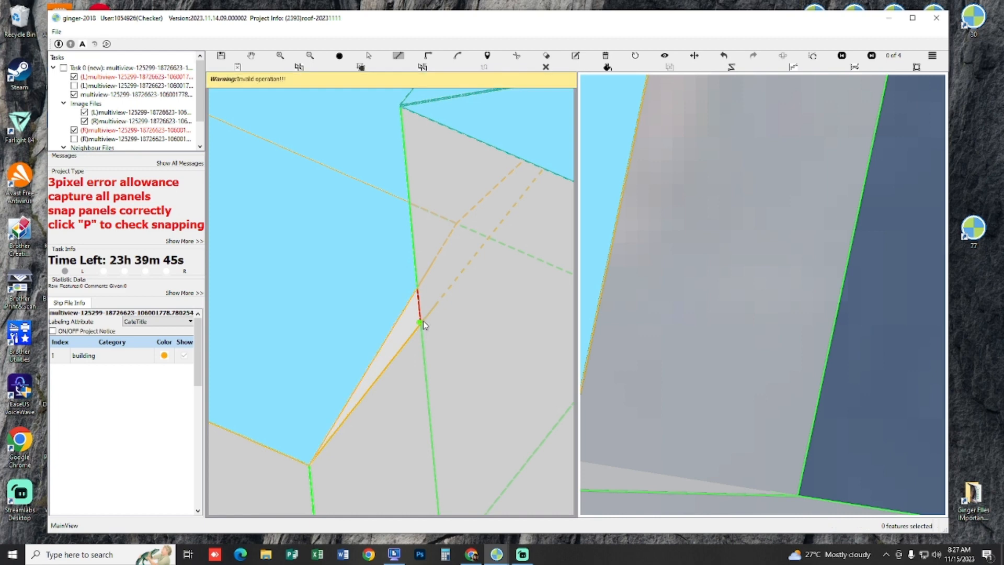
pyautogui.press('p')
pyautogui.scroll(2, 415, 332)
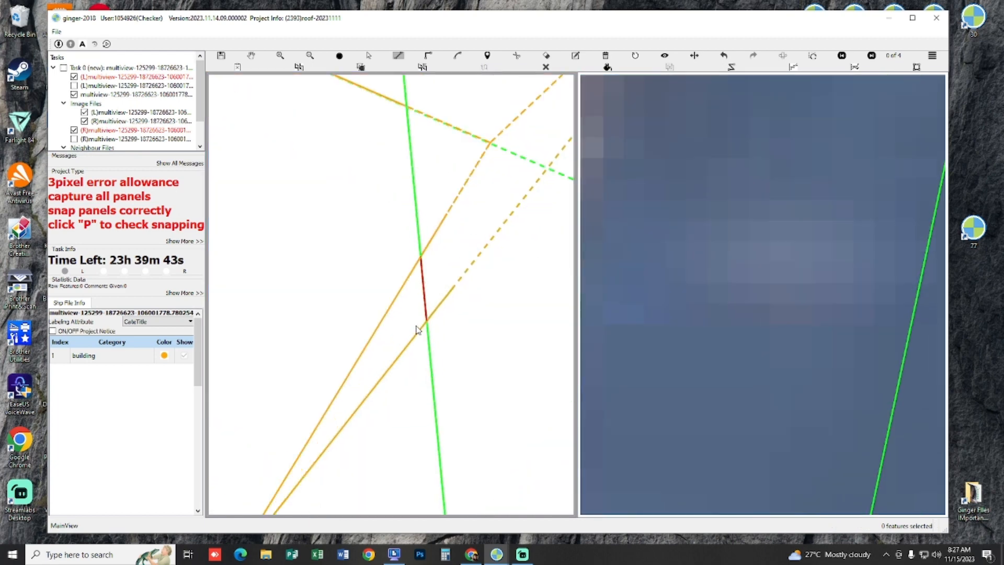
pyautogui.press('p')
pyautogui.press('Escape')
pyautogui.click(411, 323)
# Step: Select all the house's panels, dormers and the small rear roof together and run the snapping check
pyautogui.scroll(-4, 410, 329)
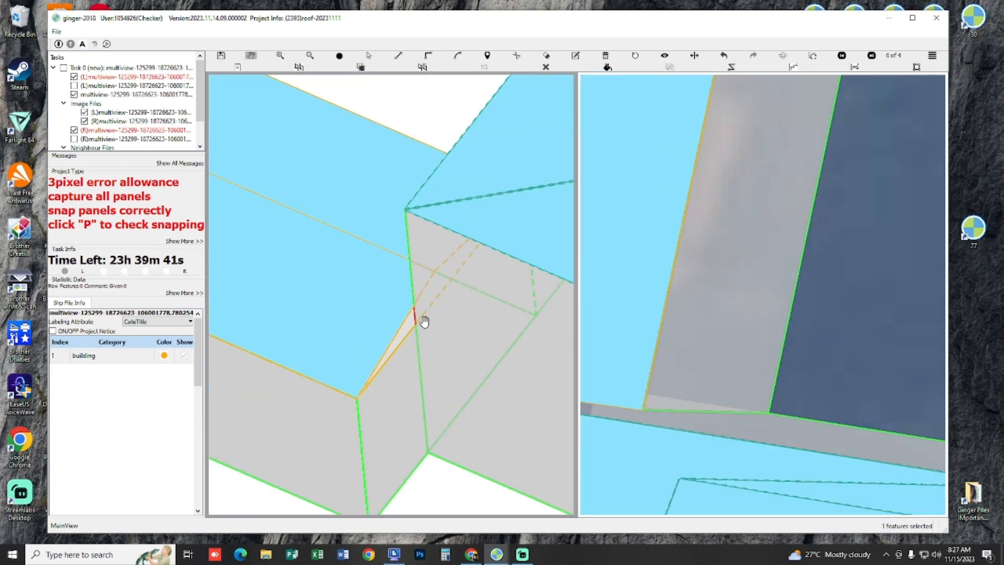
pyautogui.scroll(-5, 426, 322)
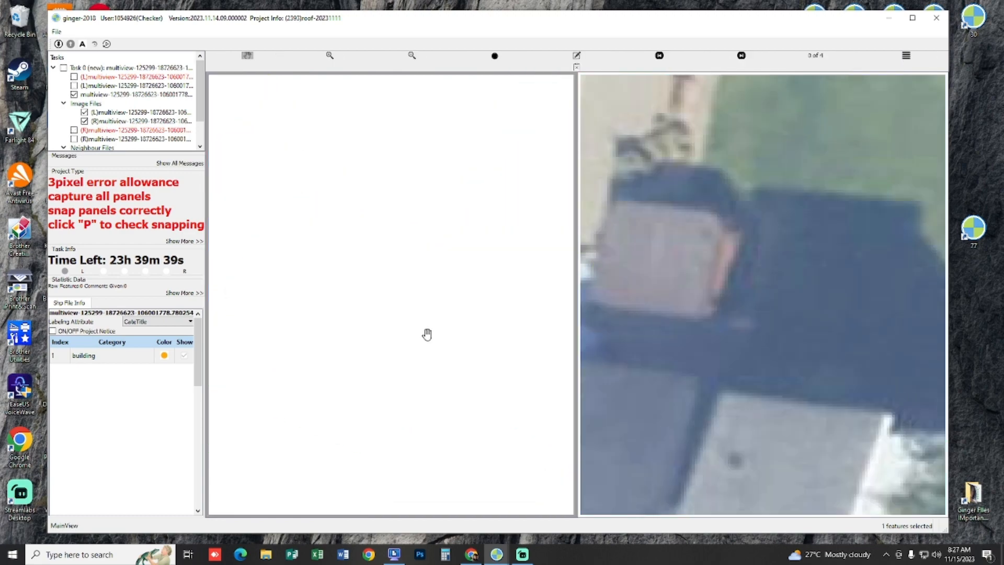
pyautogui.scroll(-6, 426, 335)
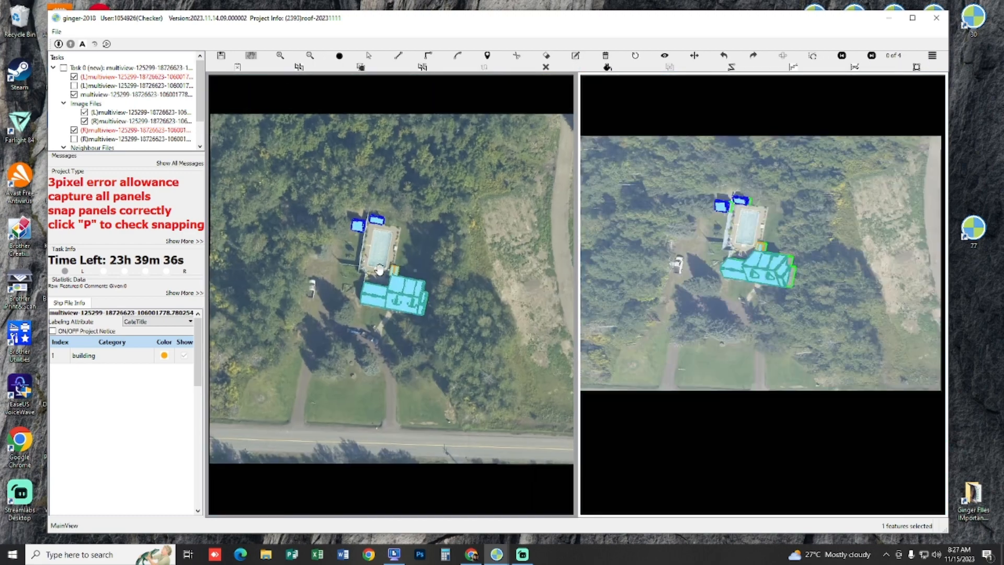
pyautogui.scroll(3, 380, 270)
pyautogui.press('s')
pyautogui.moveTo(342, 255); pyautogui.dragTo(536, 374)
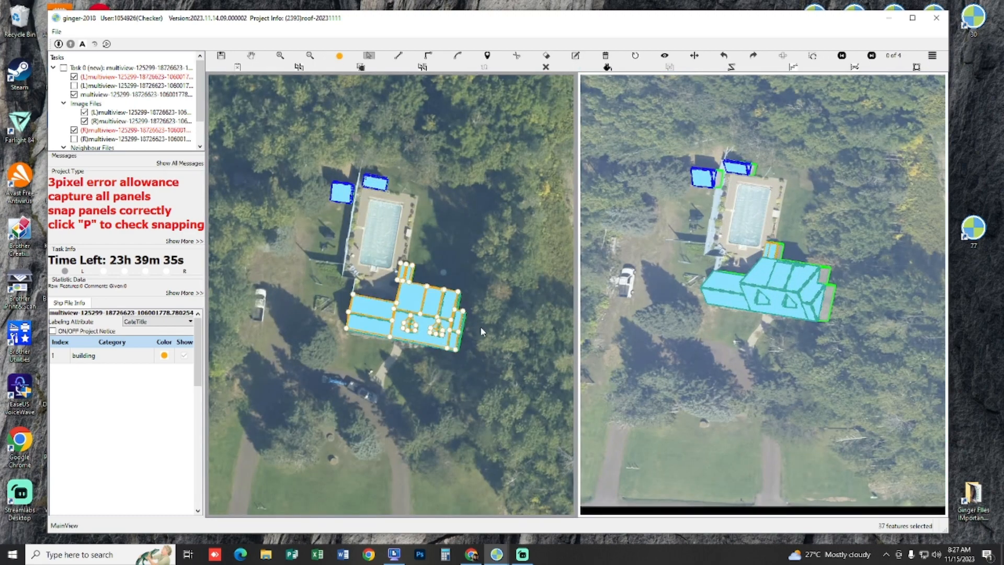
pyautogui.scroll(1, 476, 298)
pyautogui.scroll(1, 476, 298)
pyautogui.press('p')
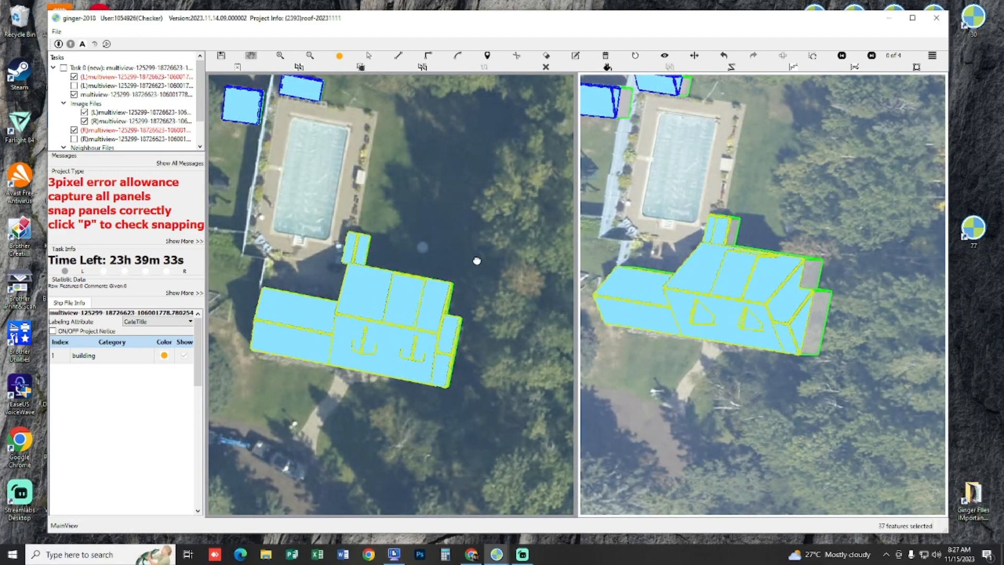
pyautogui.scroll(2, 387, 210)
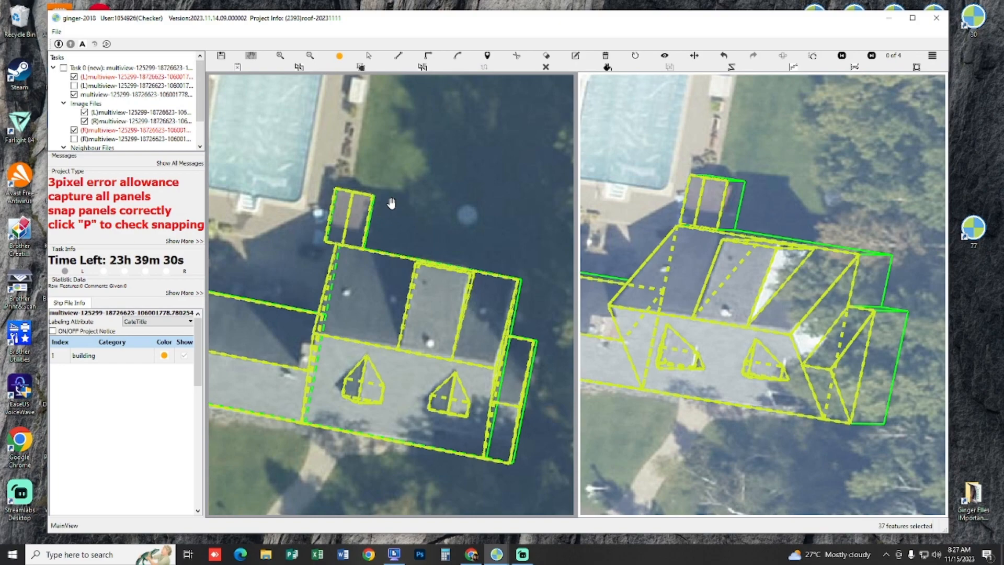
# Step: Submit the finished house task and switch to the other ginger-2018 window holding the next roof task
pyautogui.hotkey('ctrl', 'u')
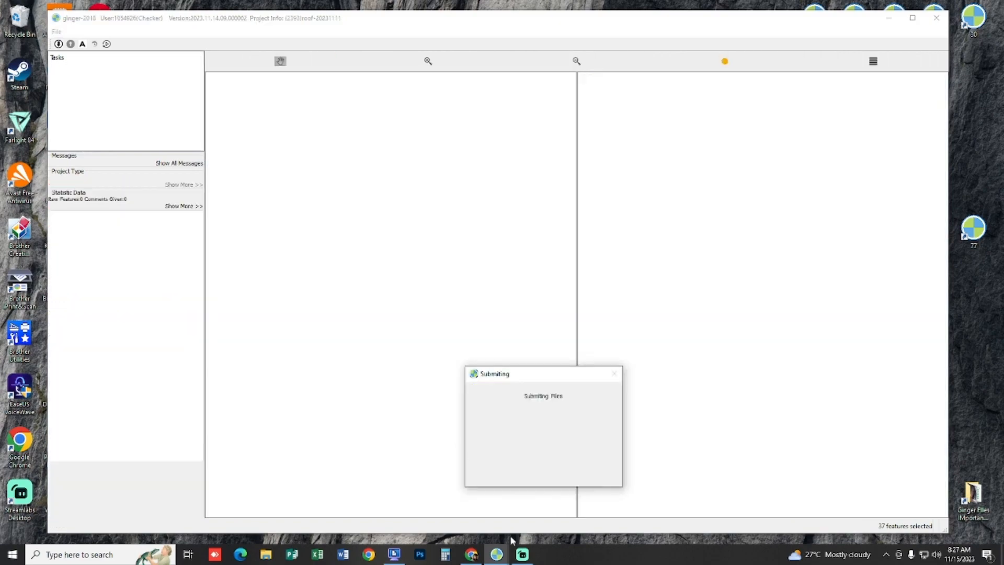
pyautogui.click(498, 554)
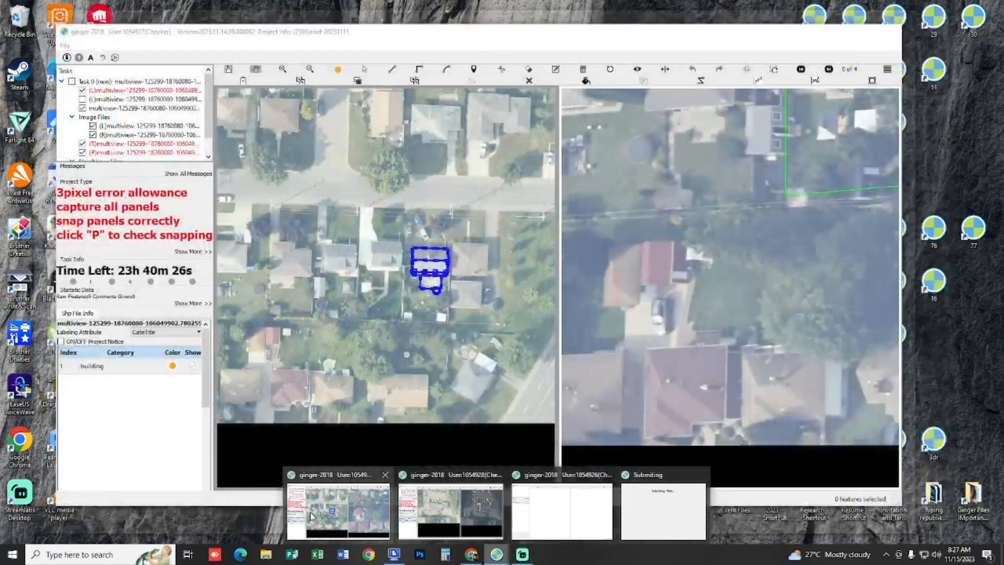
pyautogui.click(311, 517)
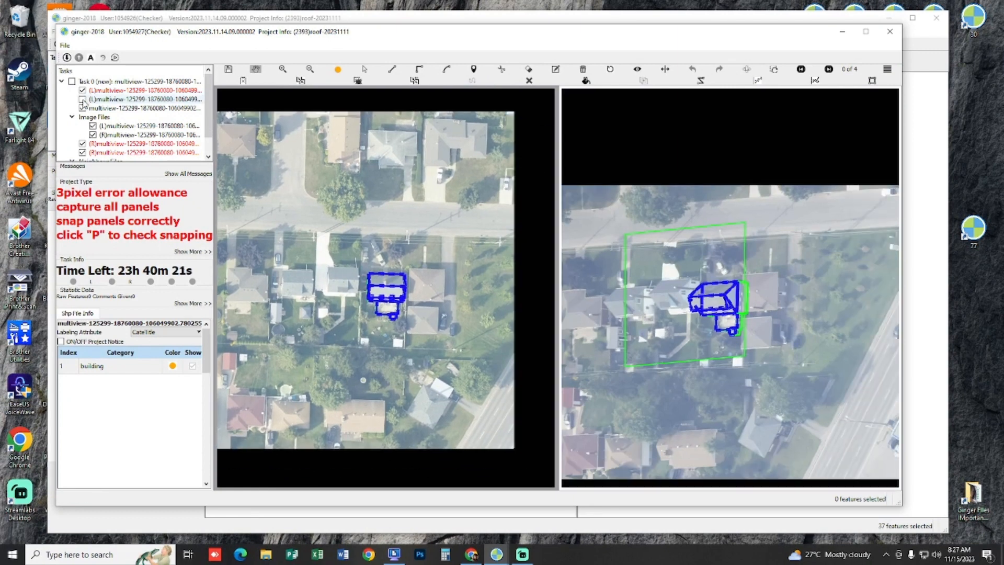
# Step: Draw a rectangular outline about 10.8 m wide around the uncaptured house beside the blue-outlined building
pyautogui.click(82, 98)
pyautogui.scroll(5, 355, 258)
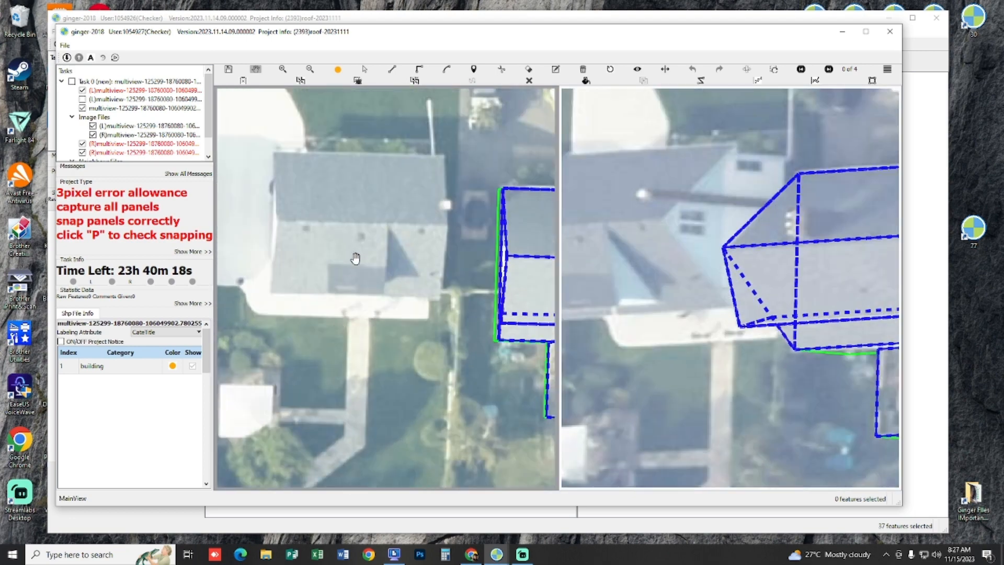
pyautogui.moveTo(355, 259); pyautogui.dragTo(356, 329)
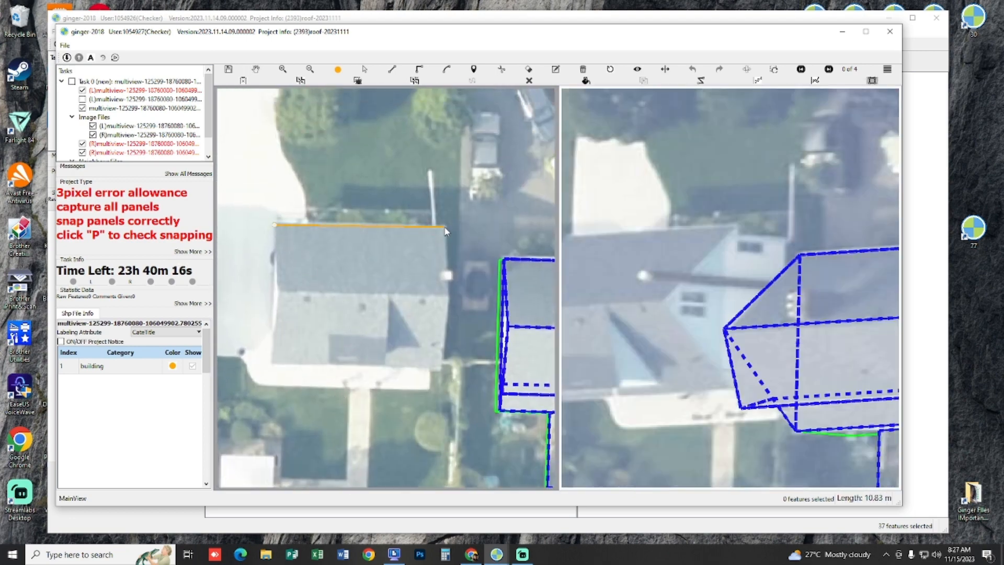
pyautogui.click(447, 376)
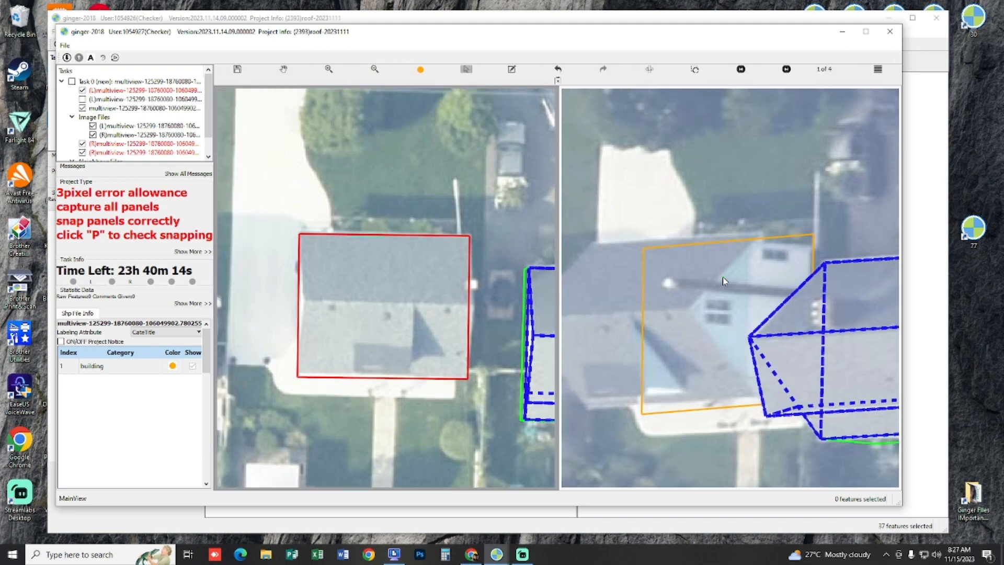
# Step: Shift the house's outline in the second image to match the roof and line it up in the next image pair
pyautogui.moveTo(722, 281)
pyautogui.mouseDown()
pyautogui.moveTo(731, 260)
pyautogui.moveTo(715, 265)
pyautogui.mouseUp()
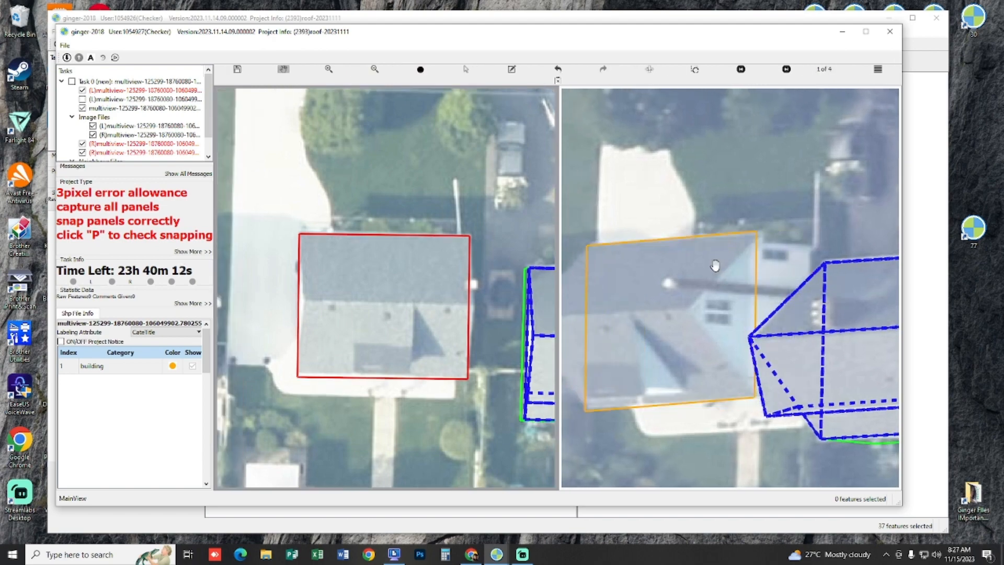
pyautogui.press('space')
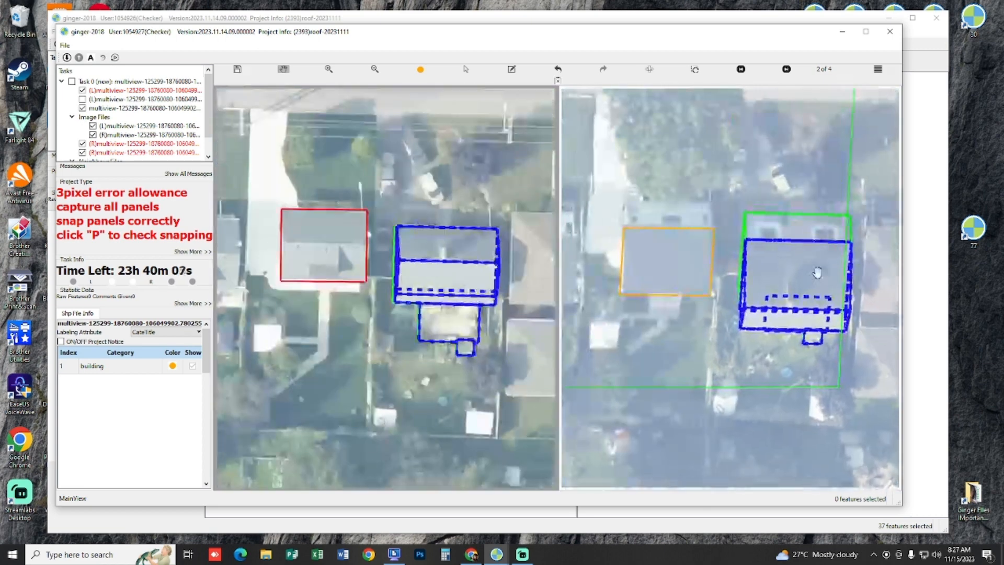
pyautogui.scroll(2, 704, 273)
pyautogui.moveTo(791, 286); pyautogui.dragTo(791, 287)
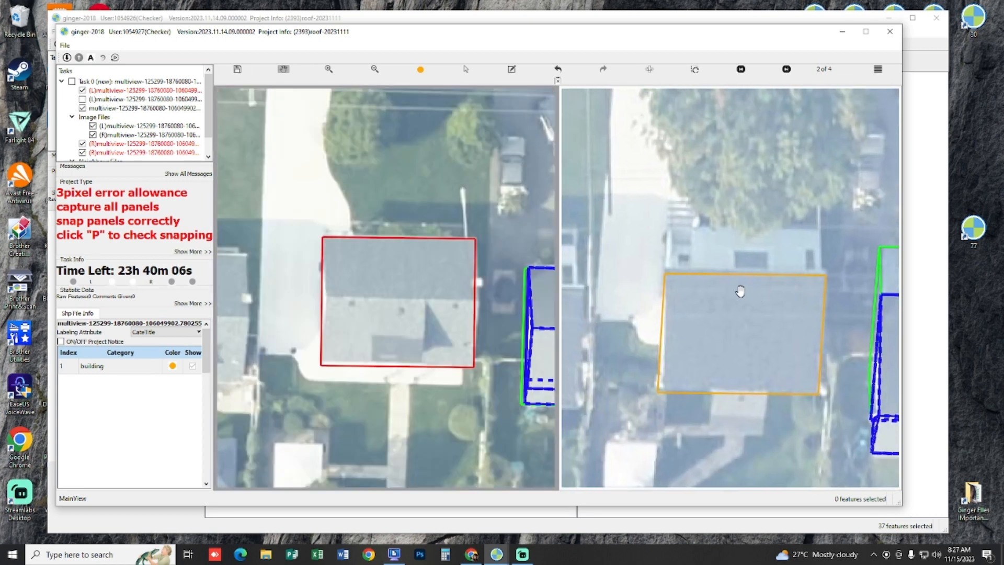
# Step: Extend the roof outline down to the ground to create the house's footprint and wall lines
pyautogui.press('s')
pyautogui.click(738, 302)
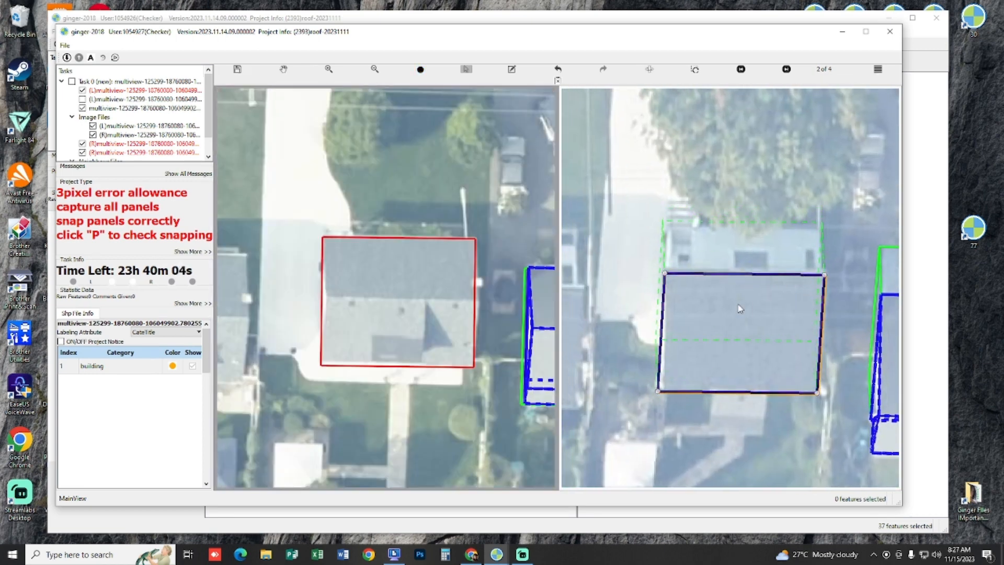
pyautogui.press('Escape')
pyautogui.moveTo(710, 231); pyautogui.dragTo(675, 187)
pyautogui.press('space')
# Step: Compare the front eave and ground footprint with the house's front wall in the third image pair
pyautogui.press('space')
pyautogui.scroll(1, 484, 314)
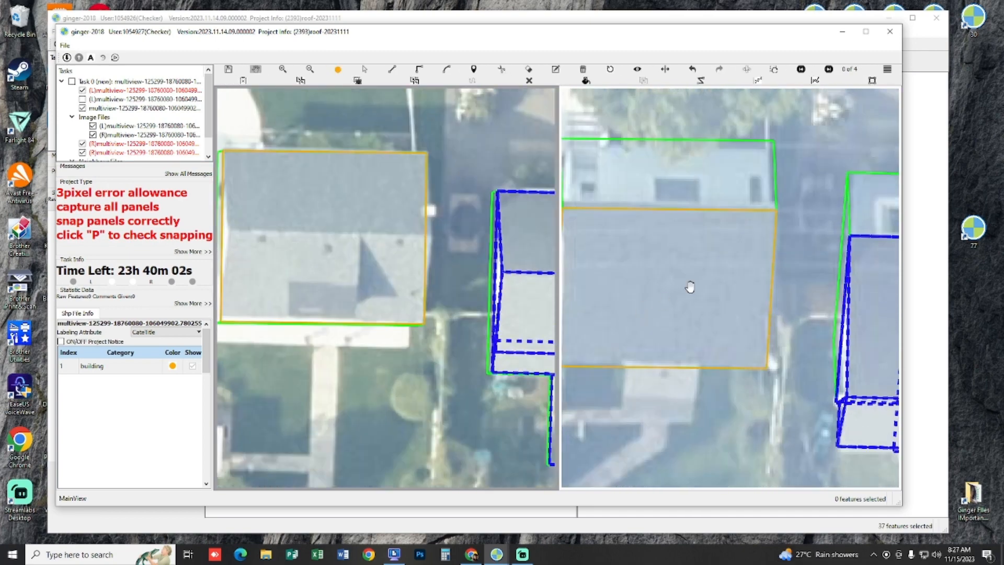
pyautogui.press('Right')
pyautogui.scroll(-1, 693, 292)
pyautogui.moveTo(409, 297); pyautogui.dragTo(442, 334)
pyautogui.press('space')
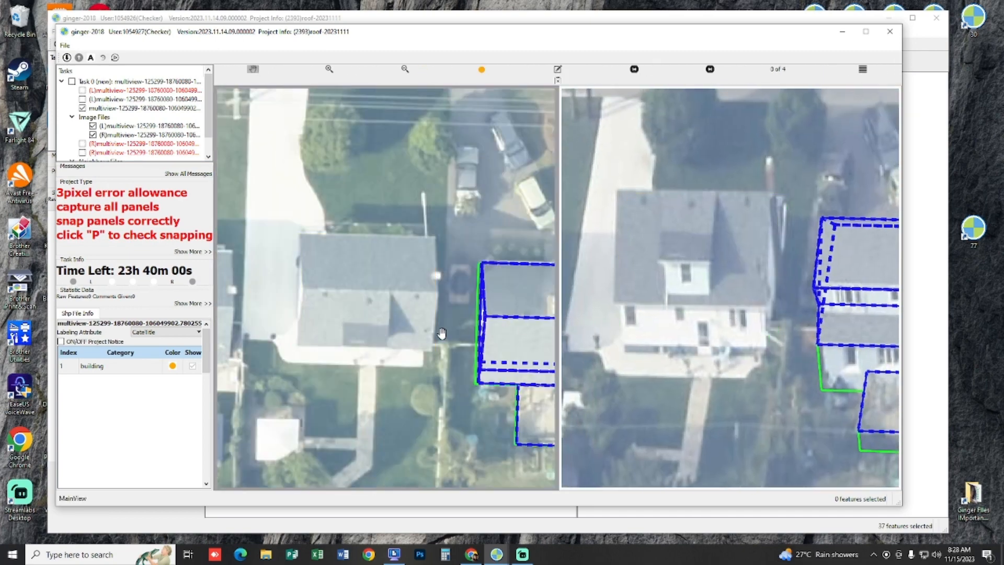
pyautogui.scroll(4, 418, 335)
pyautogui.press('space')
pyautogui.moveTo(251, 361); pyautogui.dragTo(432, 378)
pyautogui.press('space')
pyautogui.press('space')
pyautogui.press('s')
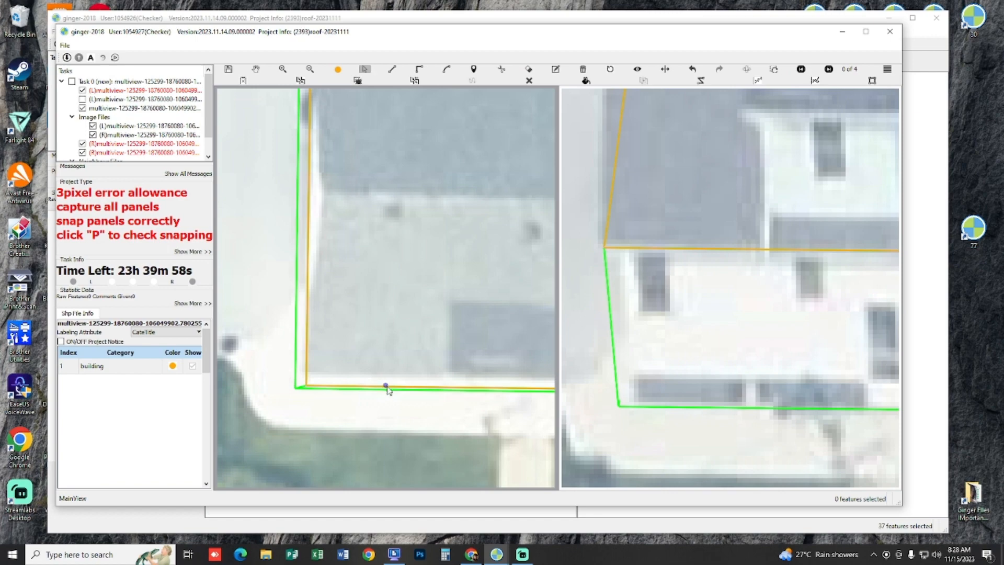
# Step: Check the outline's front edge and remaining corners against the roof in both images
pyautogui.click(392, 383)
pyautogui.press('Escape')
pyautogui.moveTo(379, 341); pyautogui.dragTo(223, 368)
pyautogui.scroll(-2, 350, 369)
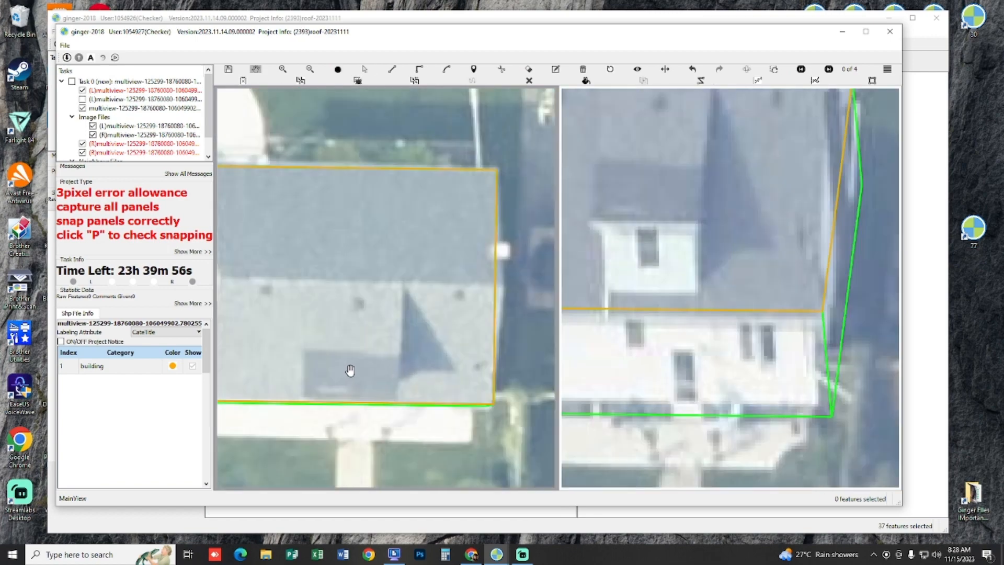
pyautogui.moveTo(781, 304); pyautogui.dragTo(795, 327)
pyautogui.press('space')
pyautogui.press('space')
pyautogui.press('space')
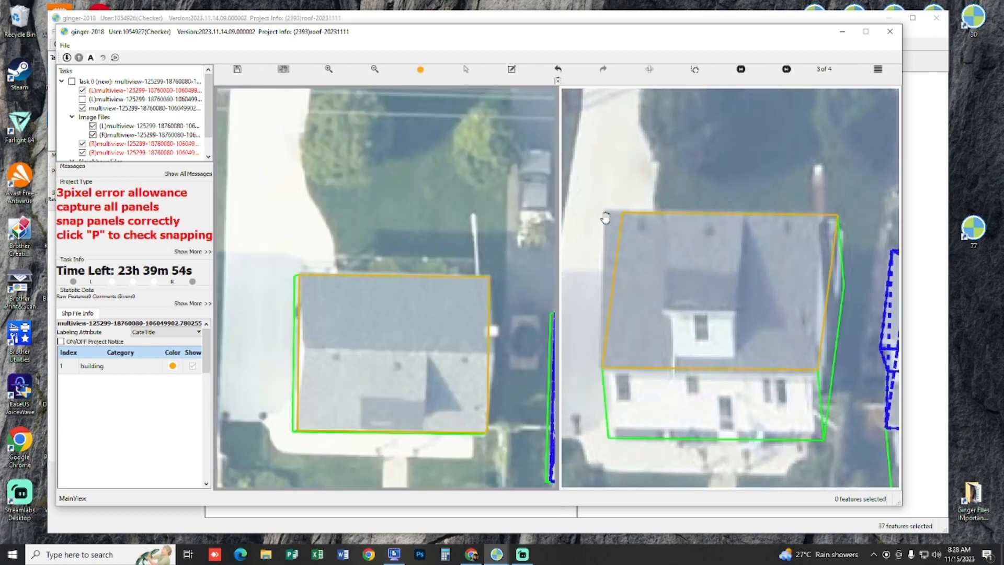
pyautogui.press('space')
pyautogui.scroll(2, 453, 246)
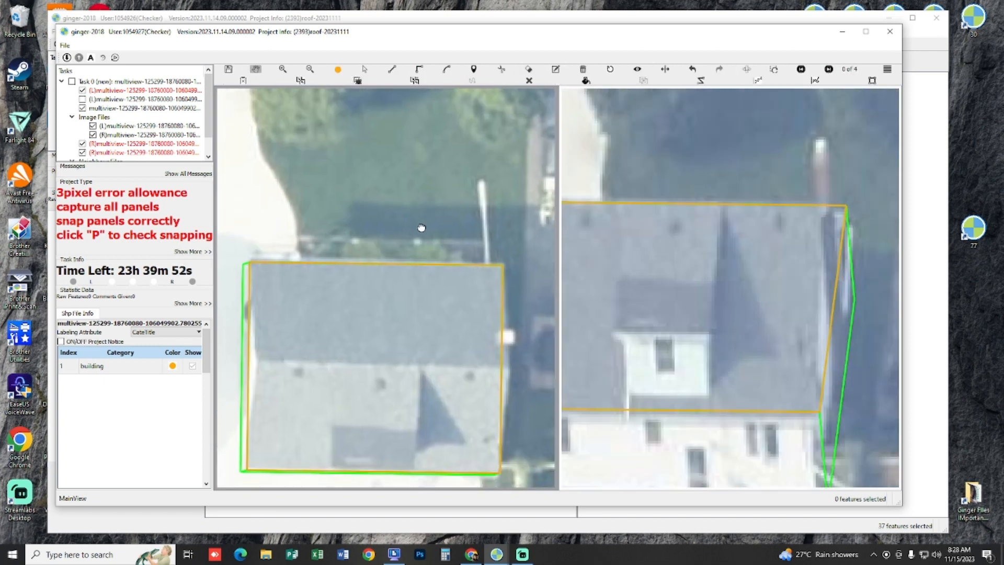
# Step: Draw a line about 10.8 m long along the house's back eave and copy it parallel at the ridge
pyautogui.press('m')
pyautogui.click(501, 265)
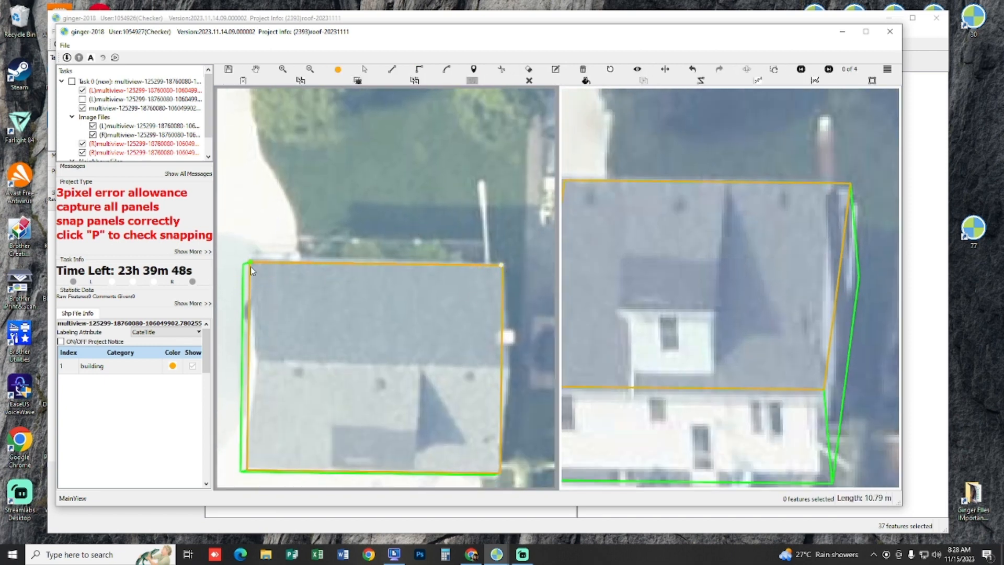
pyautogui.moveTo(385, 227); pyautogui.dragTo(384, 214)
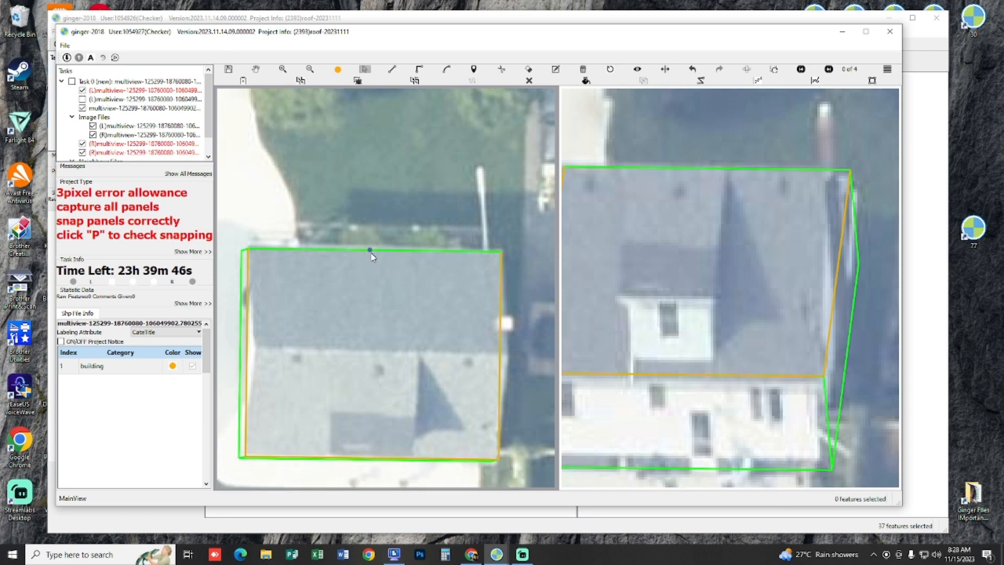
pyautogui.click(371, 250)
pyautogui.click(376, 352)
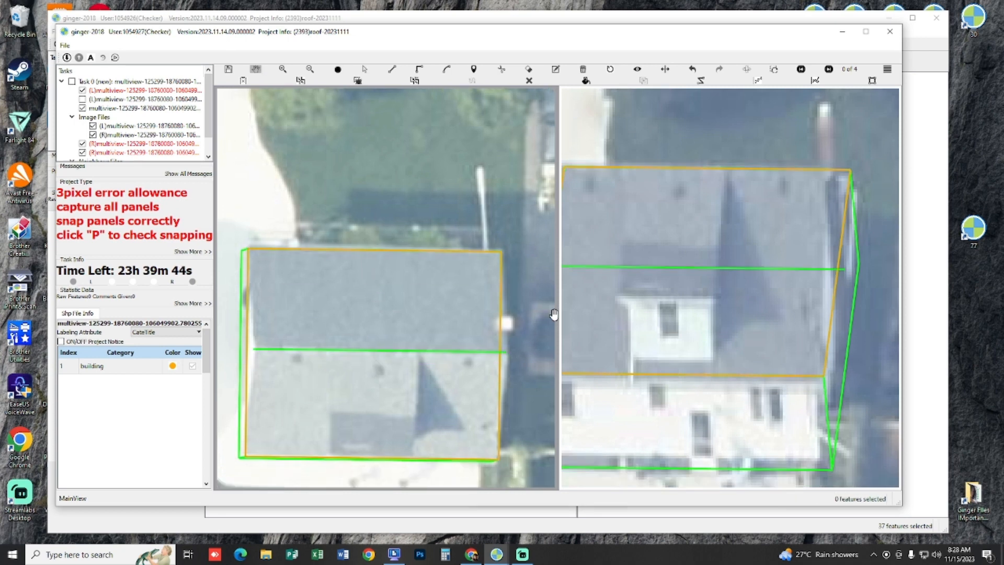
# Step: Raise the copied ridge line so it matches the height of the roof's ridge in the second image
pyautogui.moveTo(714, 223); pyautogui.dragTo(788, 276)
pyautogui.press('m')
pyautogui.click(695, 317)
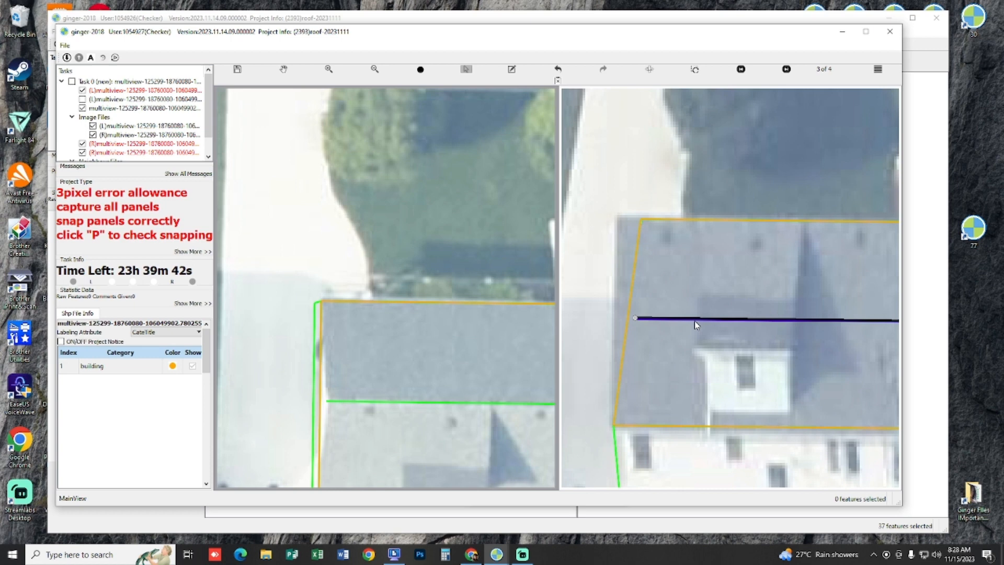
pyautogui.click(639, 231)
pyautogui.moveTo(706, 276); pyautogui.dragTo(523, 206)
pyautogui.moveTo(374, 298); pyautogui.dragTo(506, 299)
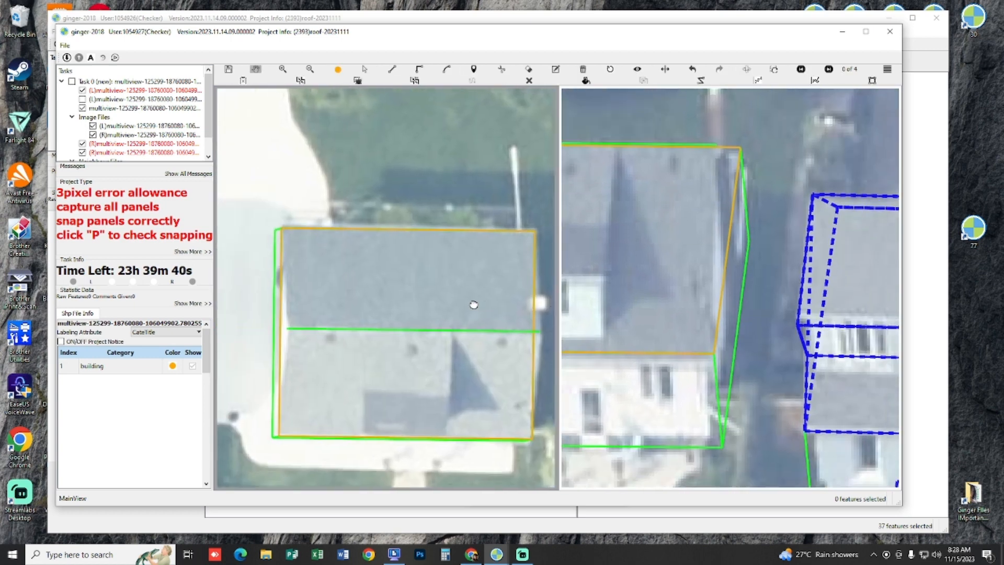
# Step: Try to draw the back roof panel between the back eave corners and the ridge line, and undo it
pyautogui.press('d')
pyautogui.click(289, 328)
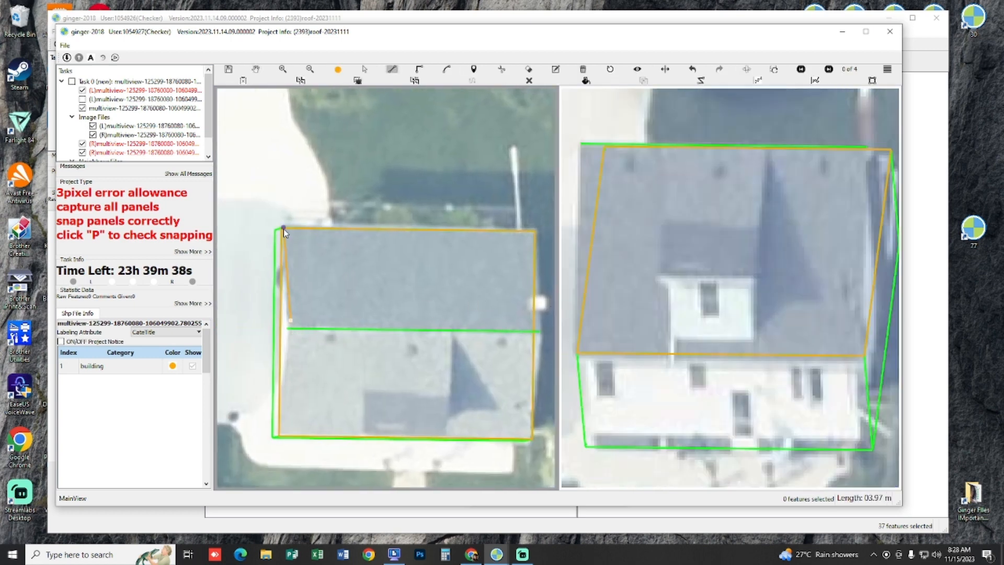
pyautogui.press('Escape')
pyautogui.press('d')
pyautogui.click(283, 228)
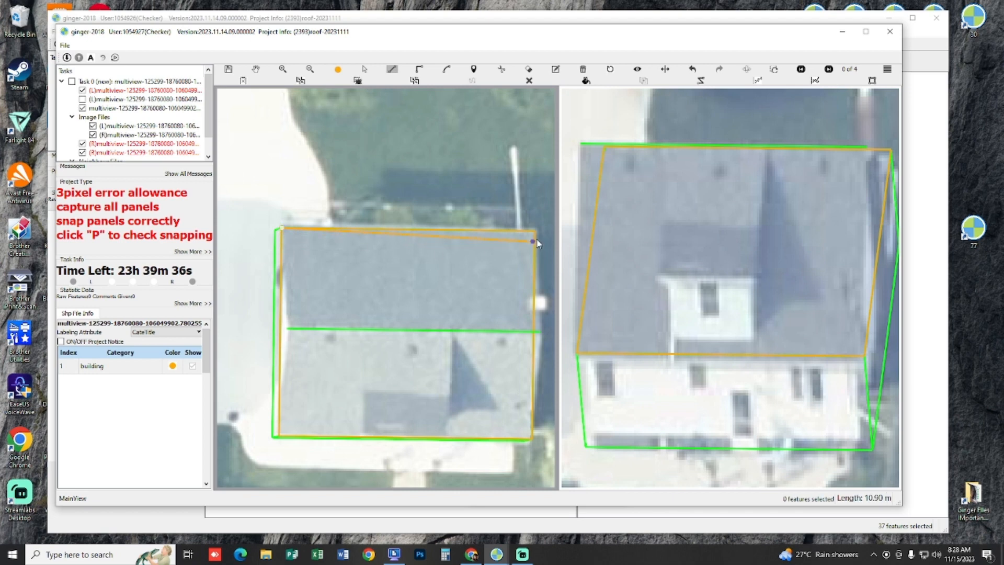
pyautogui.click(542, 334)
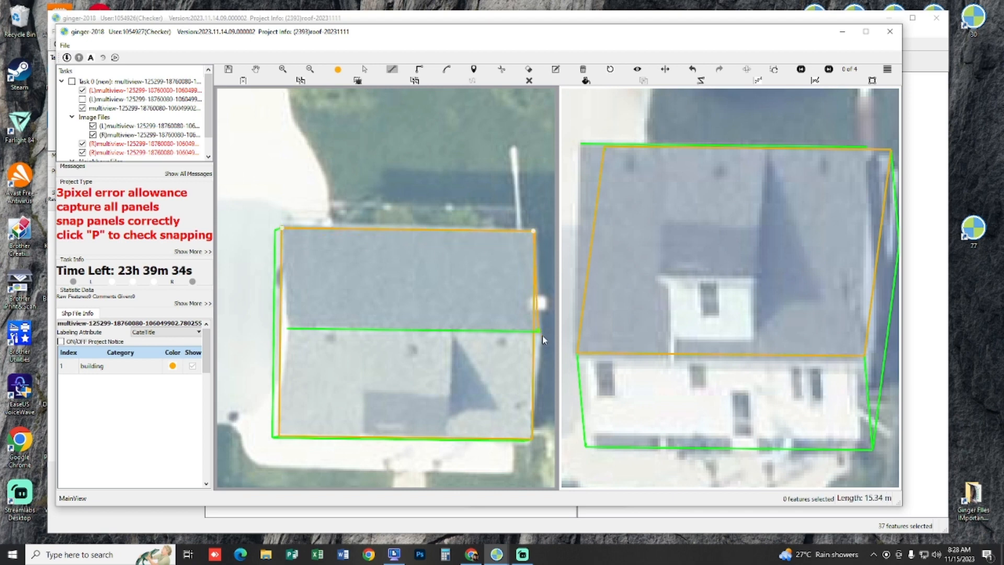
pyautogui.doubleClick(289, 334)
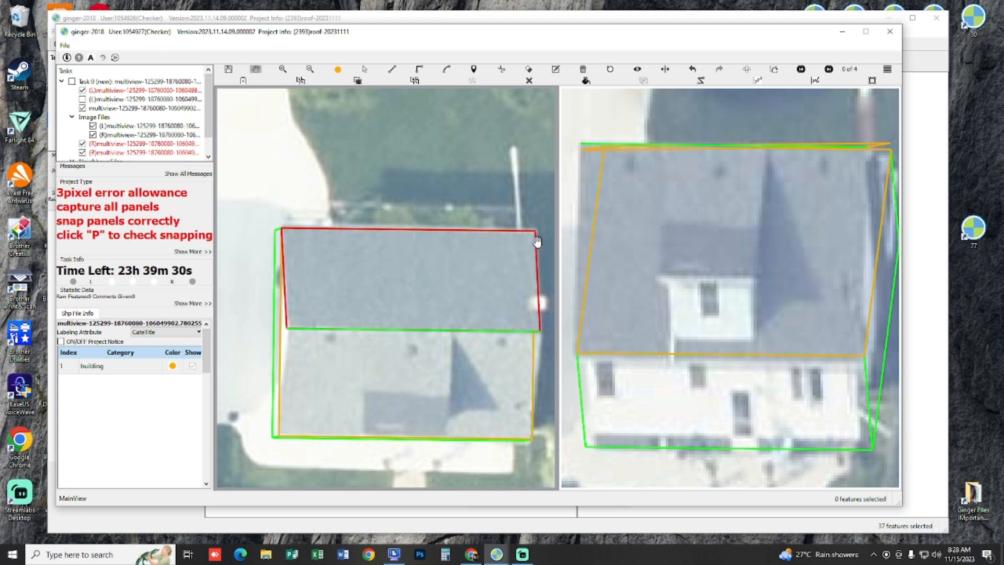
pyautogui.hotkey('ctrl', 'z')
# Step: Draw the front roof panel in the 3D view from the ridge line's end through both front eave corners
pyautogui.moveTo(334, 262); pyautogui.dragTo(393, 240)
pyautogui.press('l')
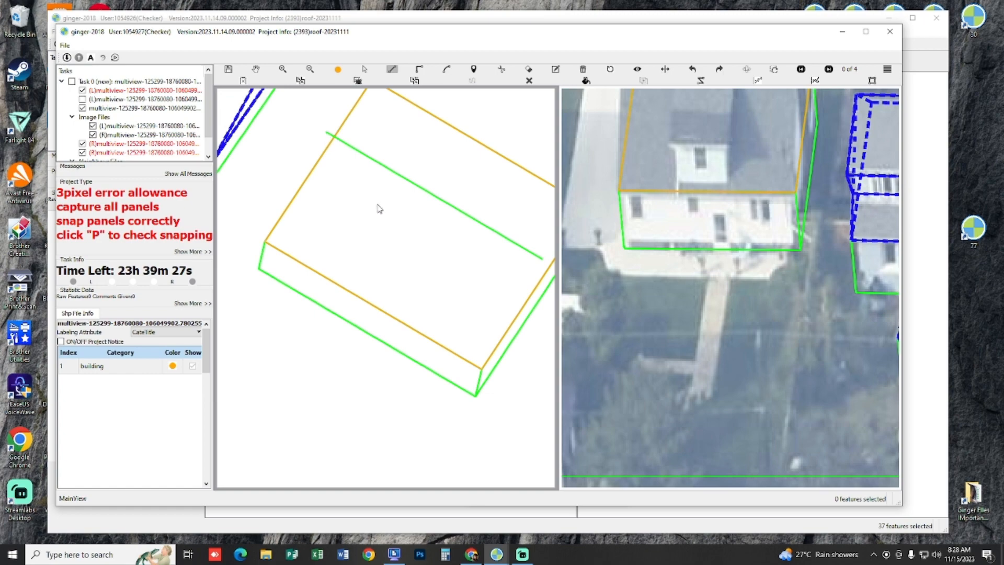
pyautogui.moveTo(378, 232); pyautogui.dragTo(283, 148)
pyautogui.press('l')
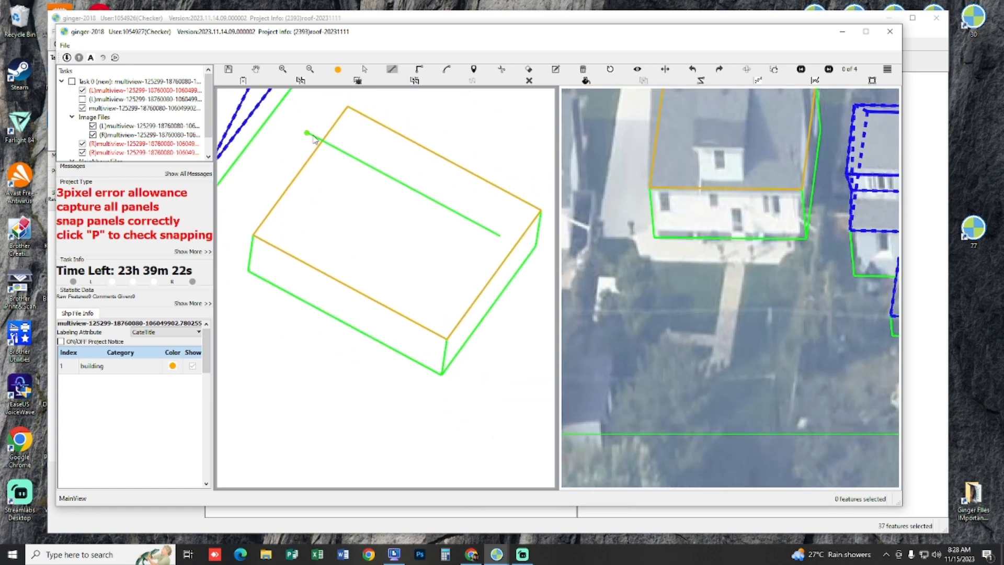
pyautogui.click(254, 235)
pyautogui.click(447, 340)
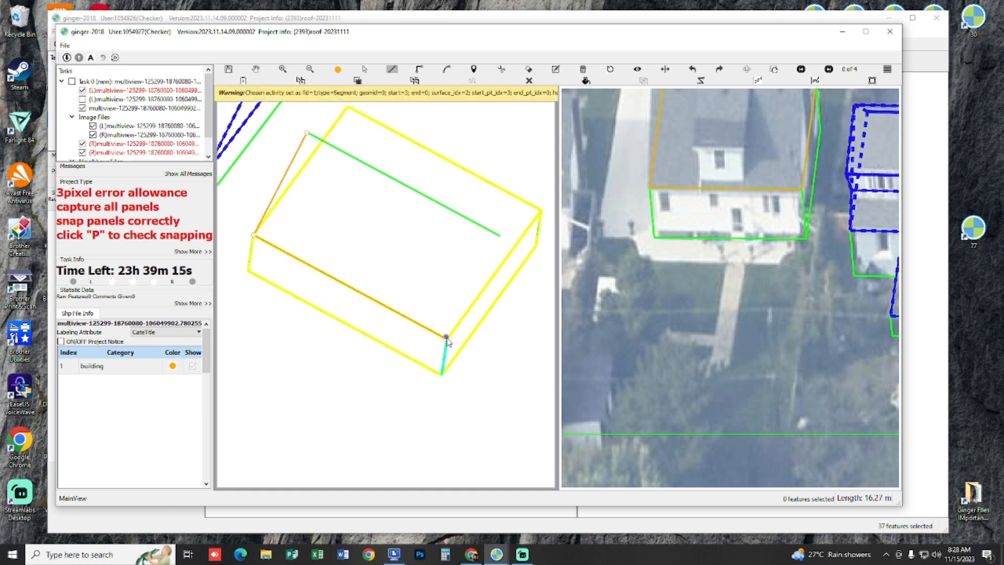
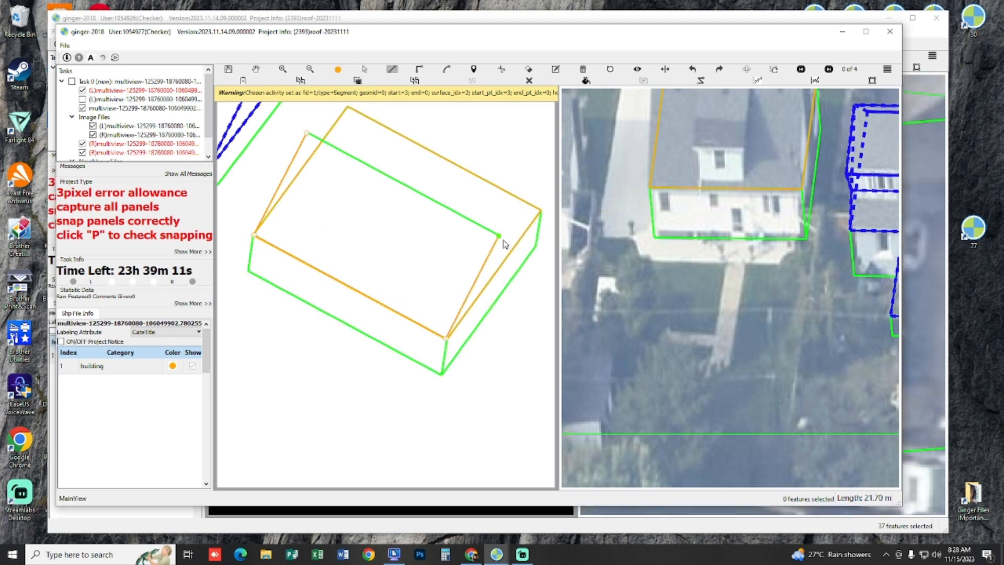
# Step: Finish the front roof panel at the ridge's end and draw the back roof panel from the ridge ends through the back eave corners
pyautogui.click(484, 245)
pyautogui.moveTo(430, 270); pyautogui.dragTo(351, 174)
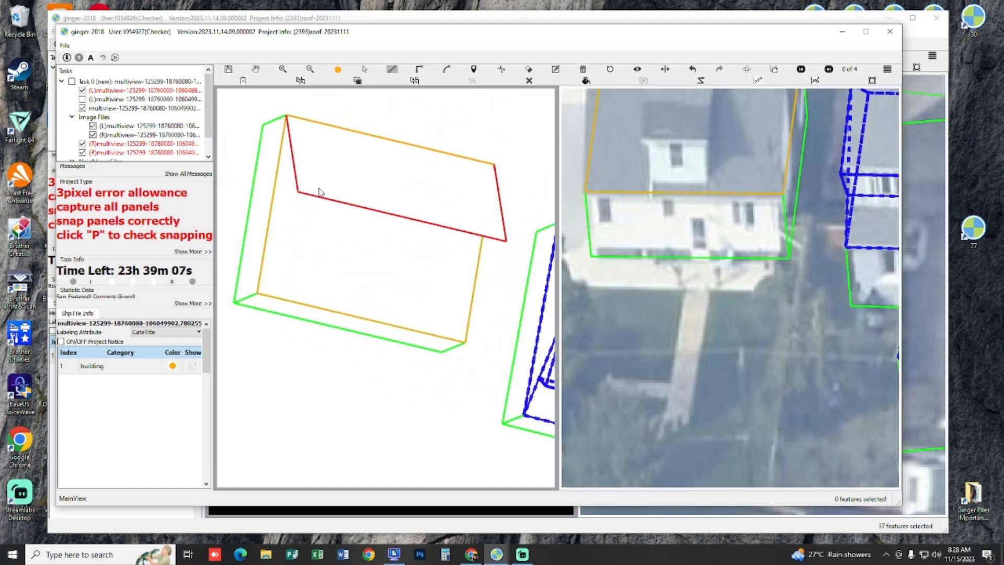
pyautogui.click(296, 195)
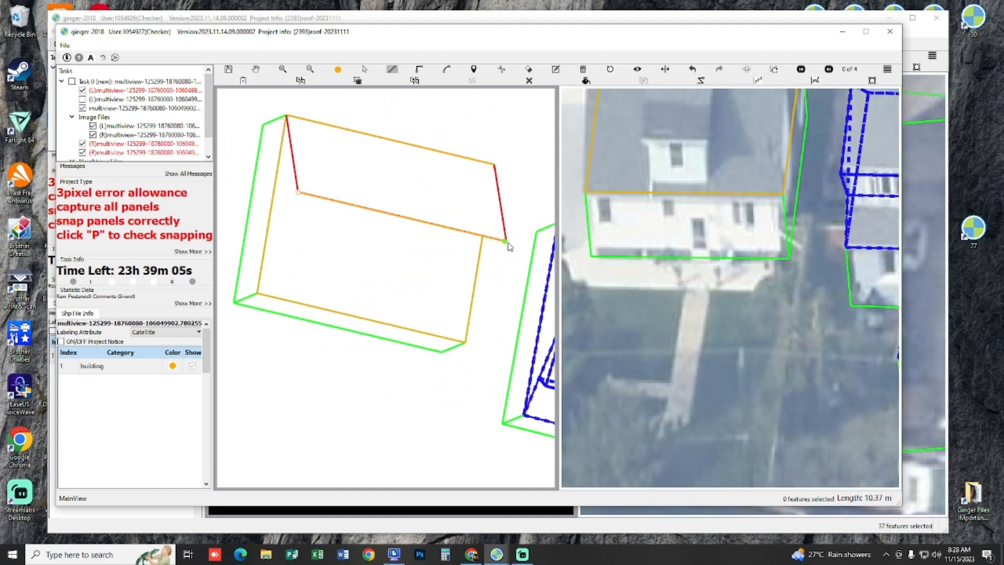
pyautogui.click(505, 240)
pyautogui.click(464, 342)
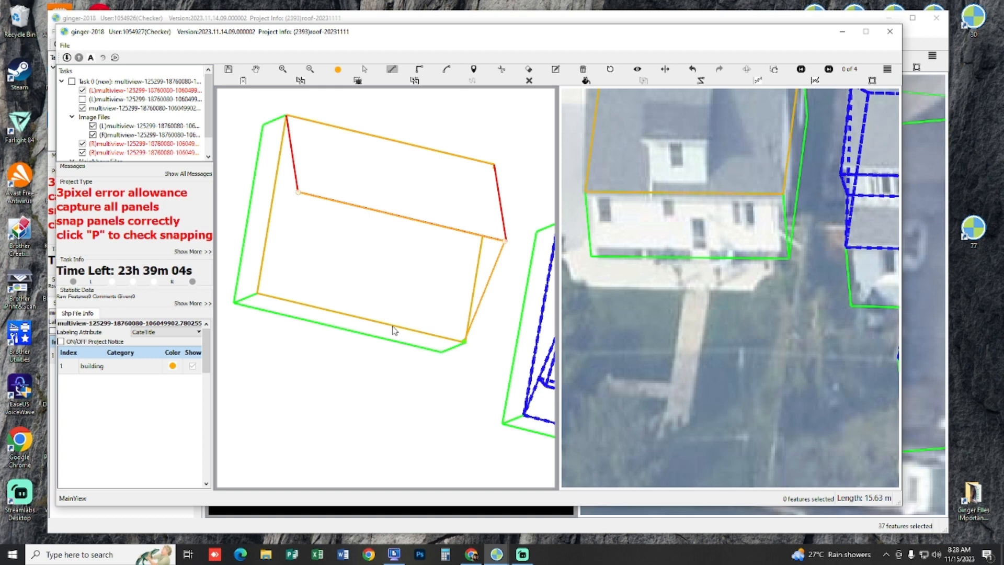
pyautogui.doubleClick(262, 296)
# Step: Draw the first triangular gable-end panel in the 3D view from an eave corner over the ridge end to the opposite eave corner
pyautogui.moveTo(352, 231); pyautogui.dragTo(424, 231)
pyautogui.click(265, 247)
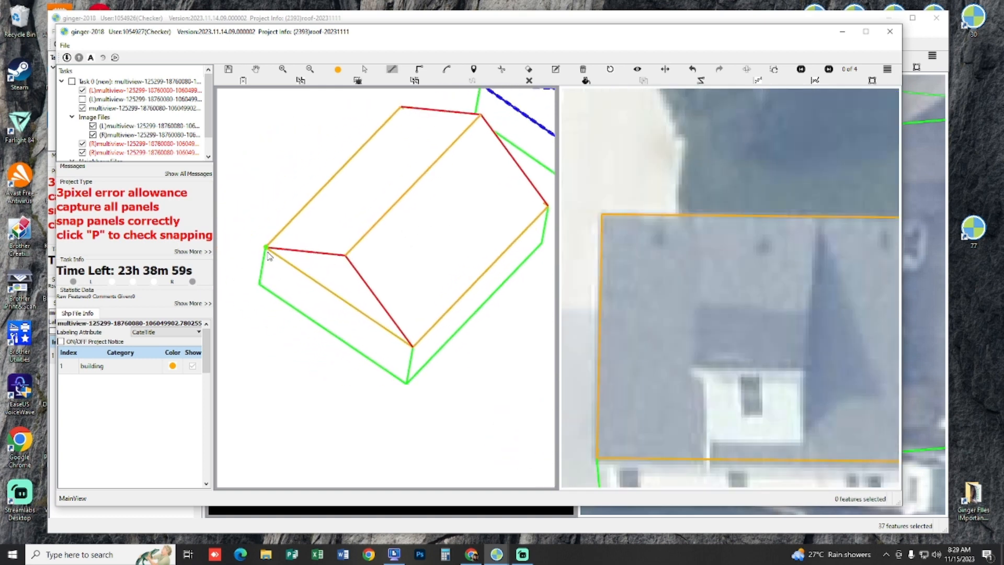
pyautogui.click(346, 256)
pyautogui.doubleClick(413, 348)
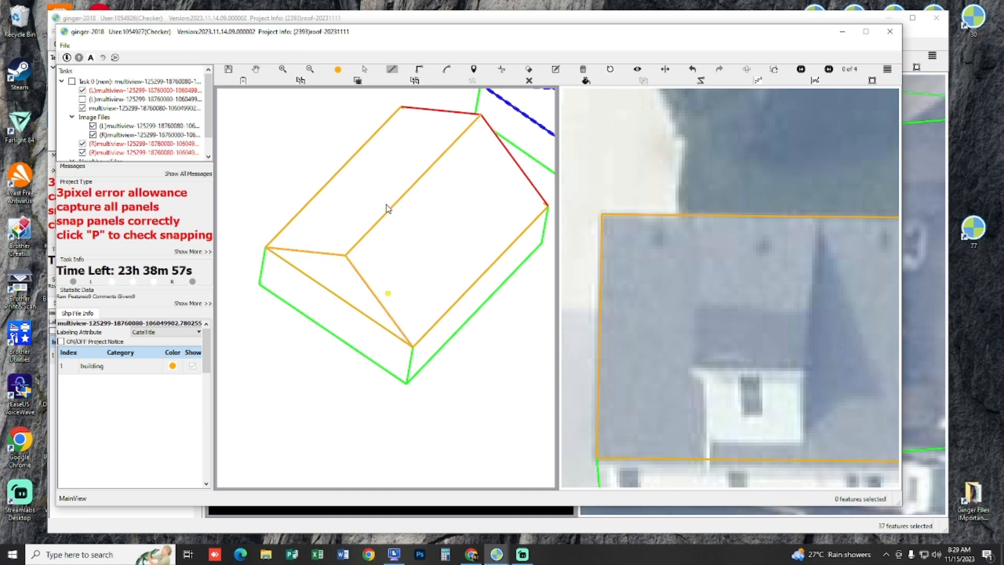
# Step: Draw the triangular panel at the house's other gable end, snapped to the ridge end and both eave corners
pyautogui.press('h')
pyautogui.moveTo(387, 208); pyautogui.dragTo(502, 258)
pyautogui.moveTo(335, 209); pyautogui.dragTo(483, 199)
pyautogui.moveTo(276, 324); pyautogui.dragTo(416, 272)
pyautogui.scroll(3, 363, 334)
pyautogui.press('l')
pyautogui.click(229, 355)
pyautogui.press('h')
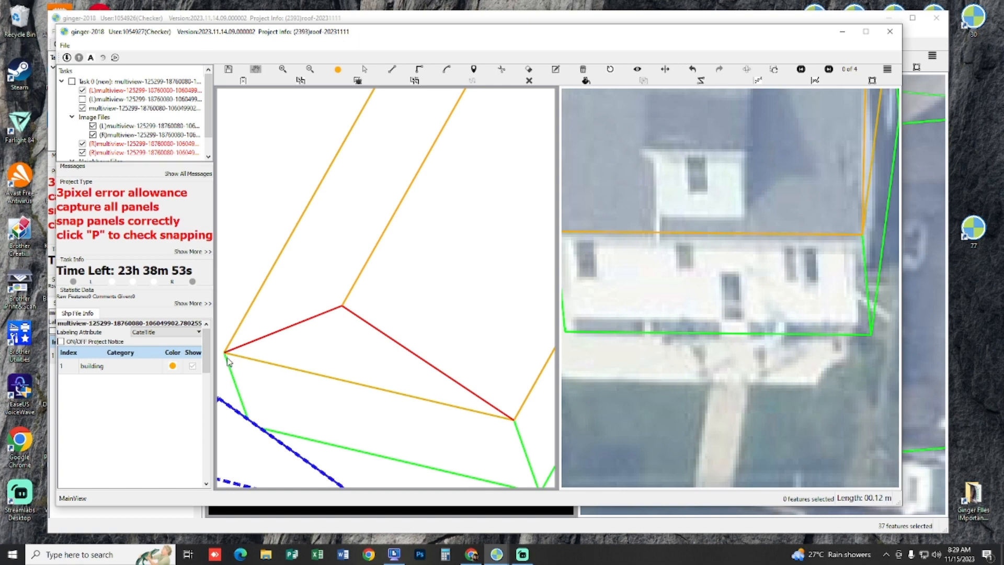
pyautogui.moveTo(228, 359); pyautogui.dragTo(265, 327)
pyautogui.press('l')
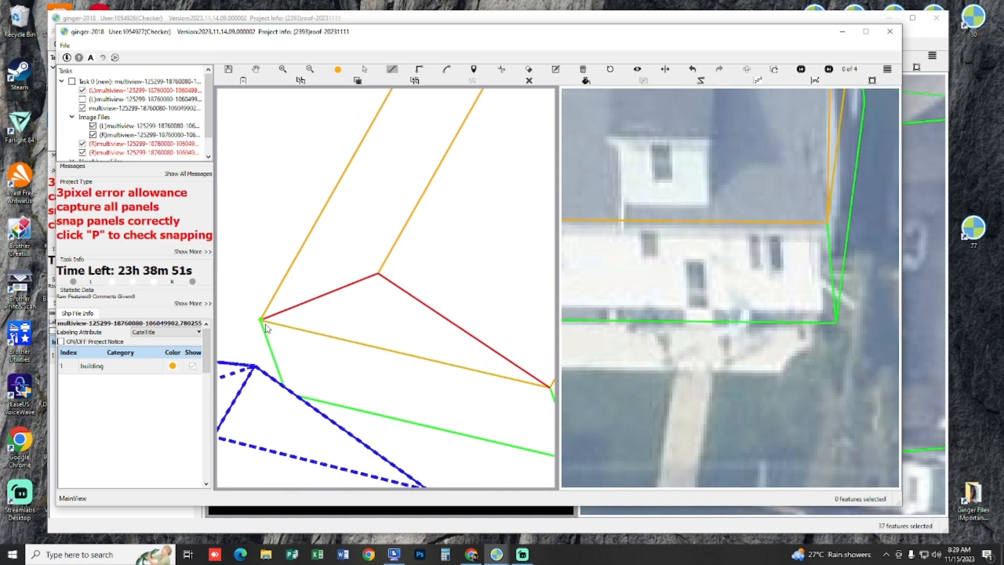
pyautogui.press('Escape')
pyautogui.click(487, 400)
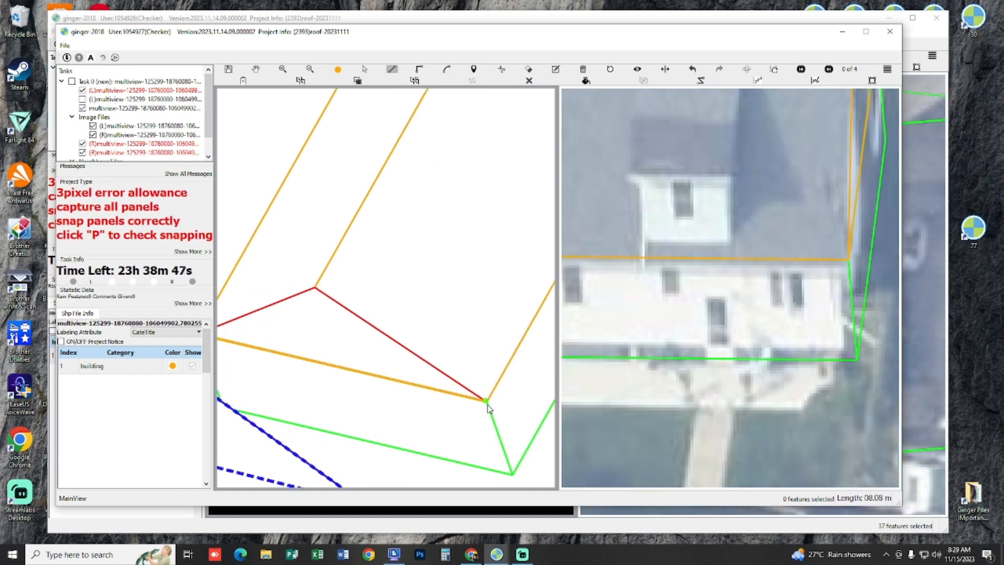
# Step: Draw a line a little over 7 m long along the front eave, spanning the dormer's width
pyautogui.scroll(-6, 322, 306)
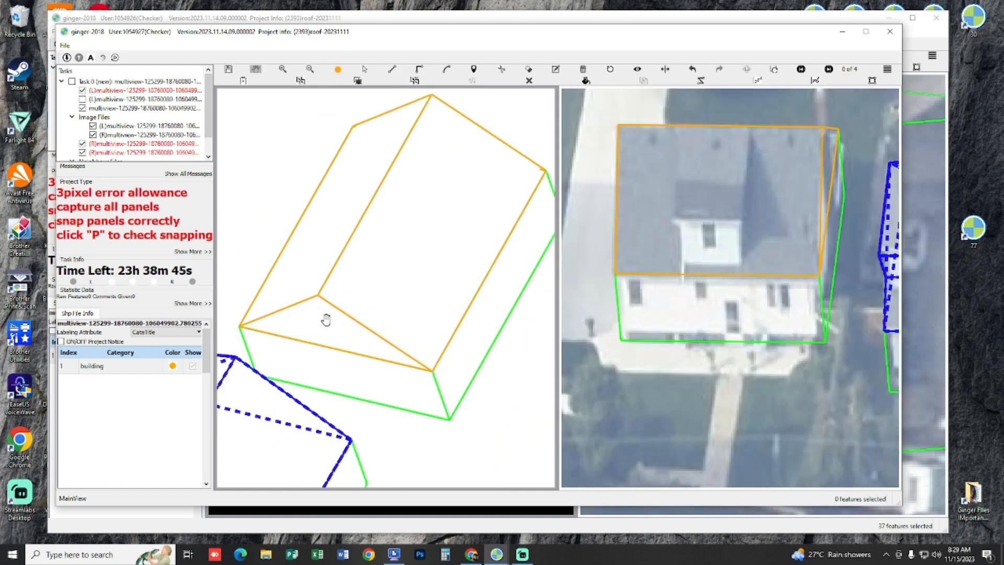
pyautogui.scroll(4, 377, 299)
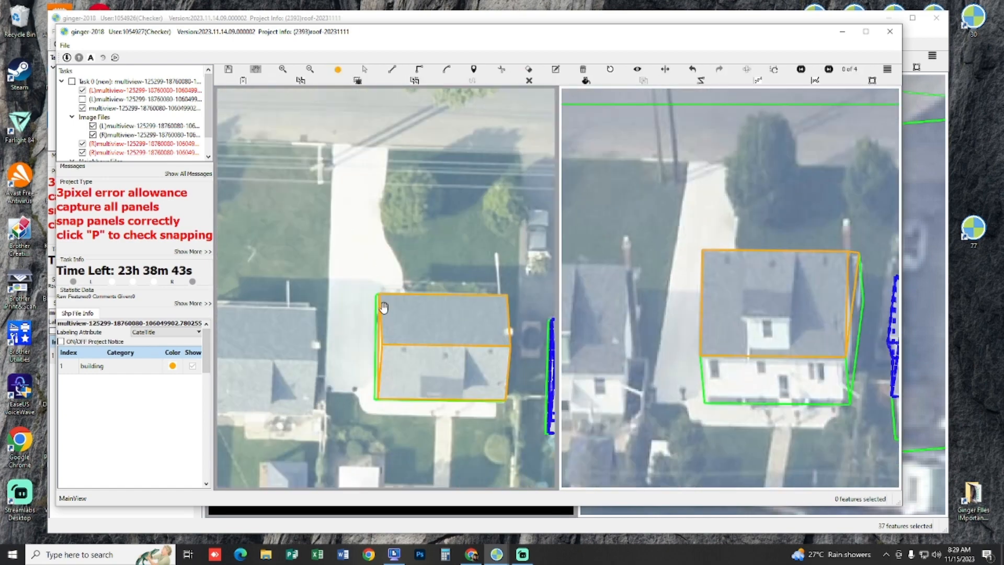
pyautogui.moveTo(396, 315); pyautogui.dragTo(307, 236)
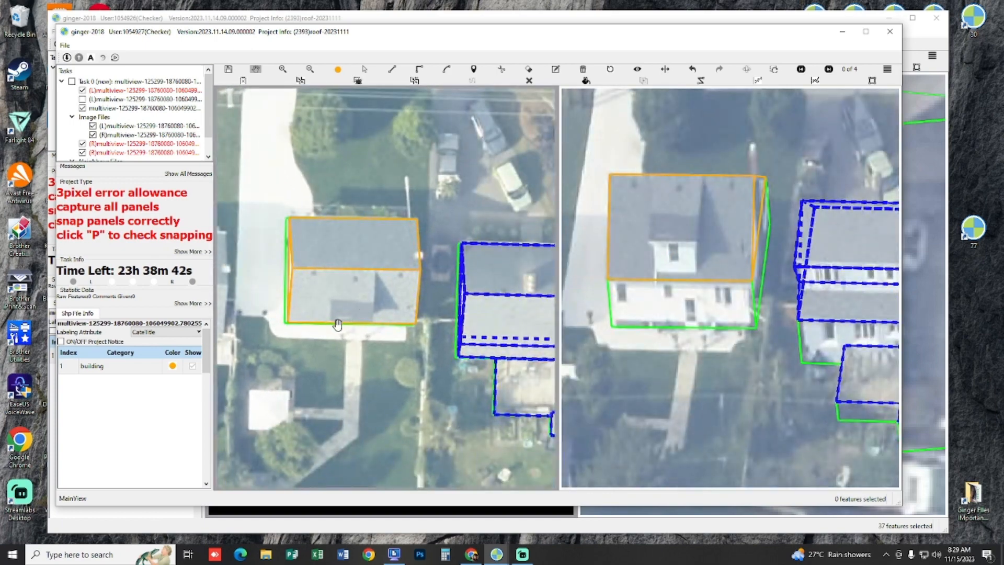
pyautogui.scroll(3, 348, 329)
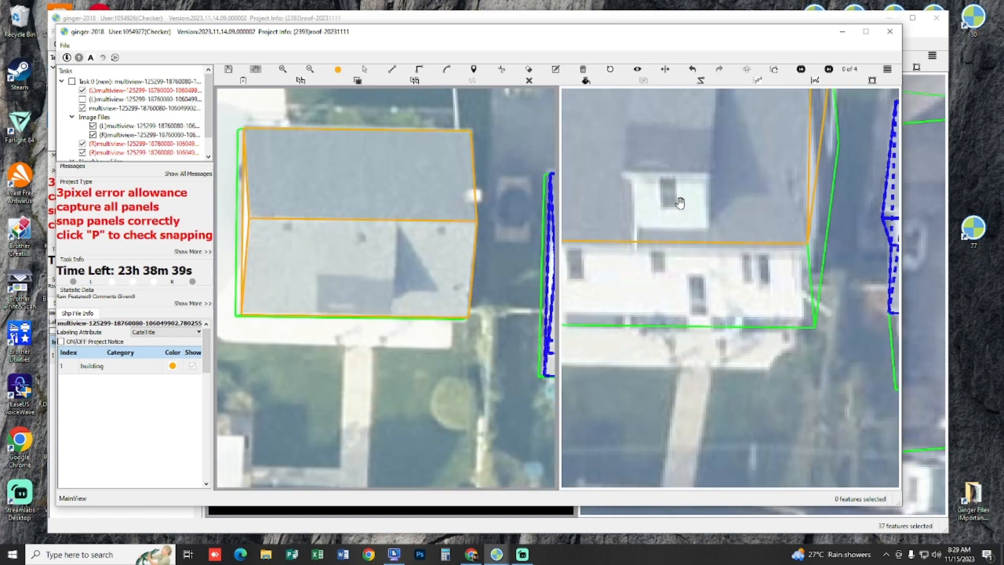
pyautogui.moveTo(420, 329); pyautogui.dragTo(415, 299)
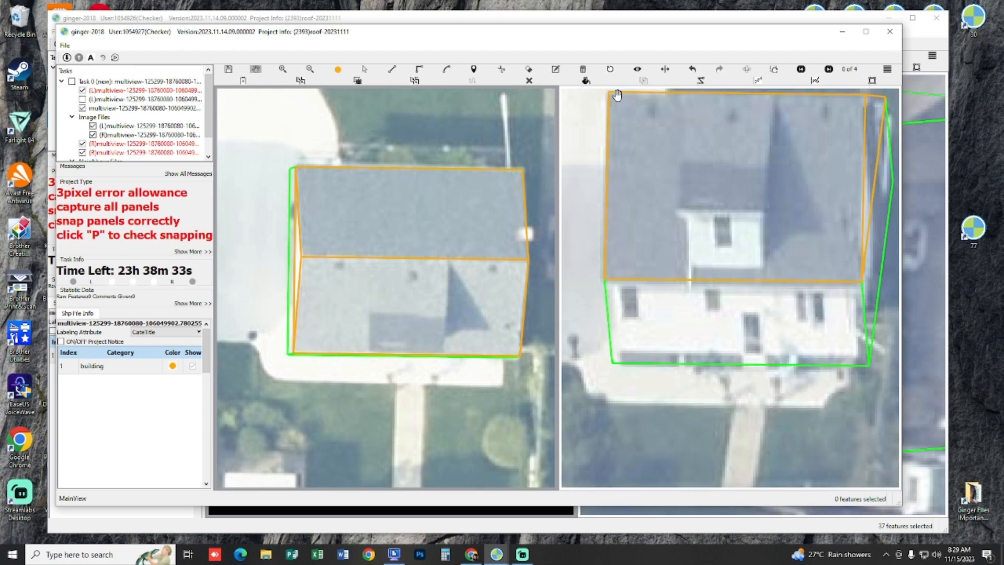
pyautogui.scroll(2, 429, 342)
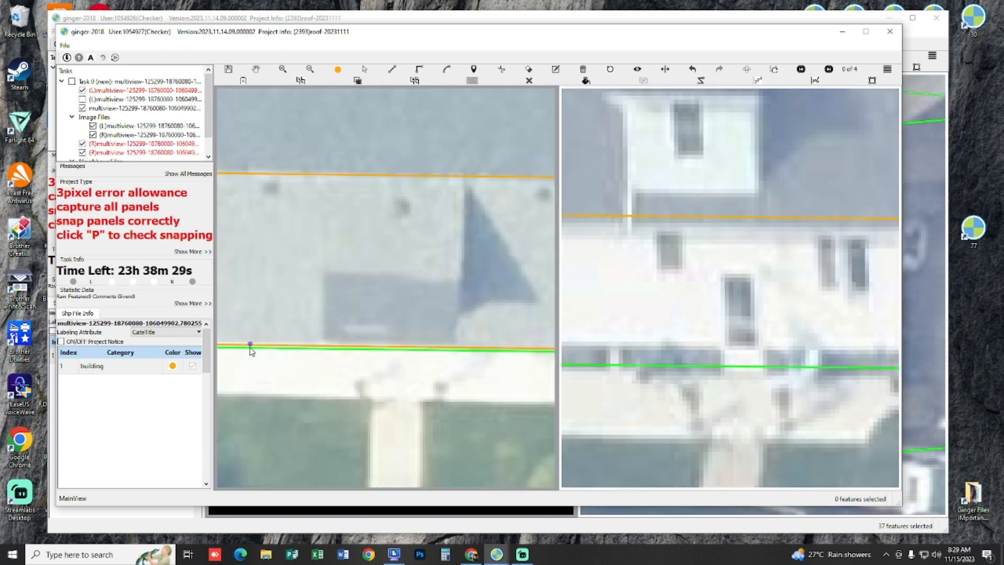
pyautogui.click(513, 348)
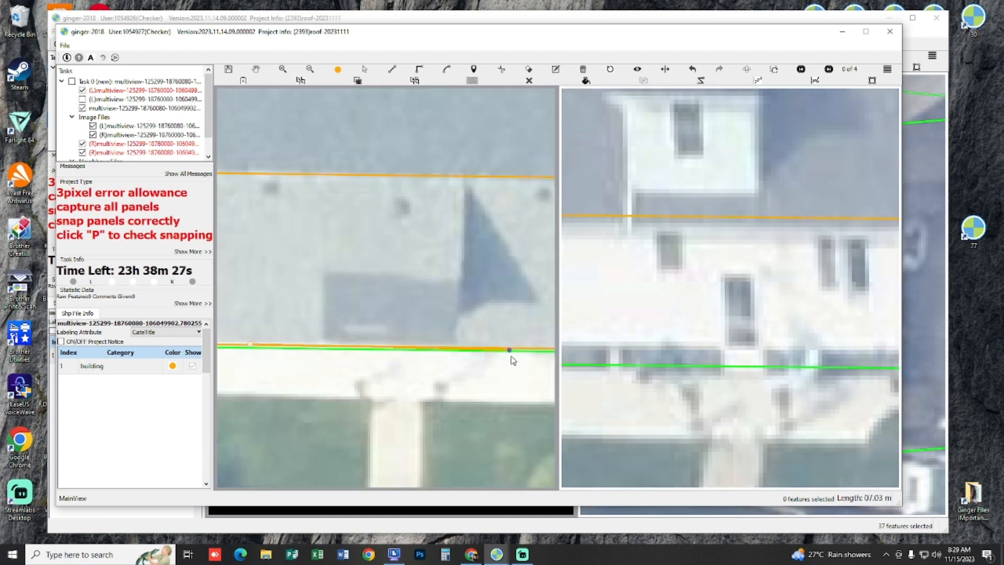
pyautogui.click(530, 351)
pyautogui.press('Escape')
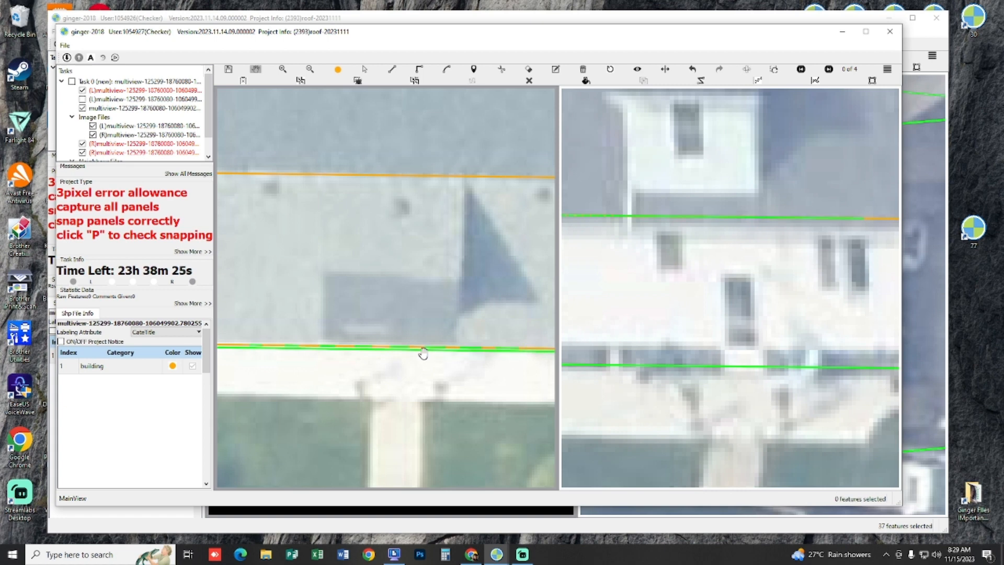
# Step: Shift the new line from the eave to the dormer roof's front edge and raise it to match that edge in the second image
pyautogui.press('s')
pyautogui.click(424, 349)
pyautogui.moveTo(424, 349); pyautogui.dragTo(433, 345)
pyautogui.press('h')
pyautogui.moveTo(717, 138); pyautogui.dragTo(722, 150)
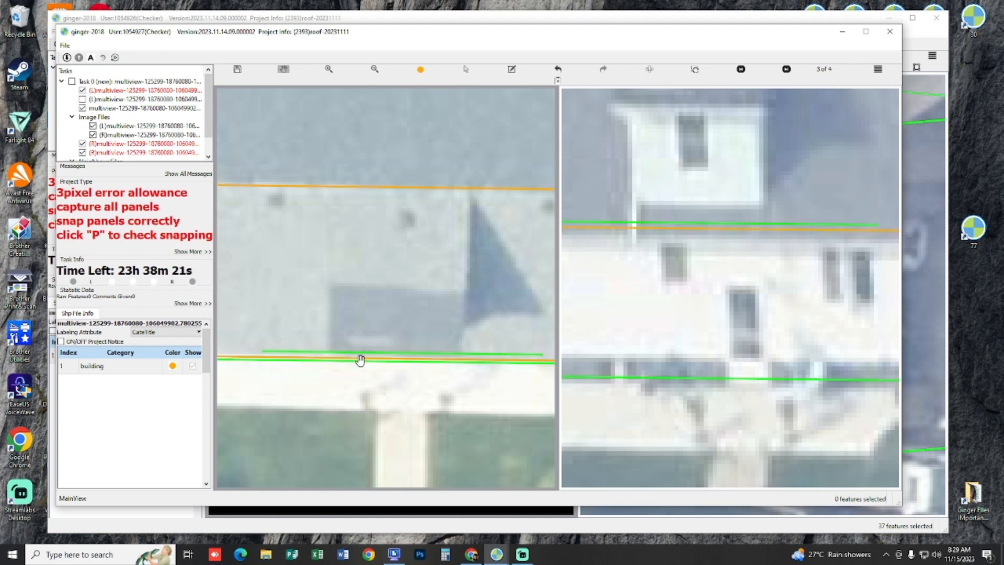
pyautogui.moveTo(677, 193); pyautogui.dragTo(673, 278)
pyautogui.press('s')
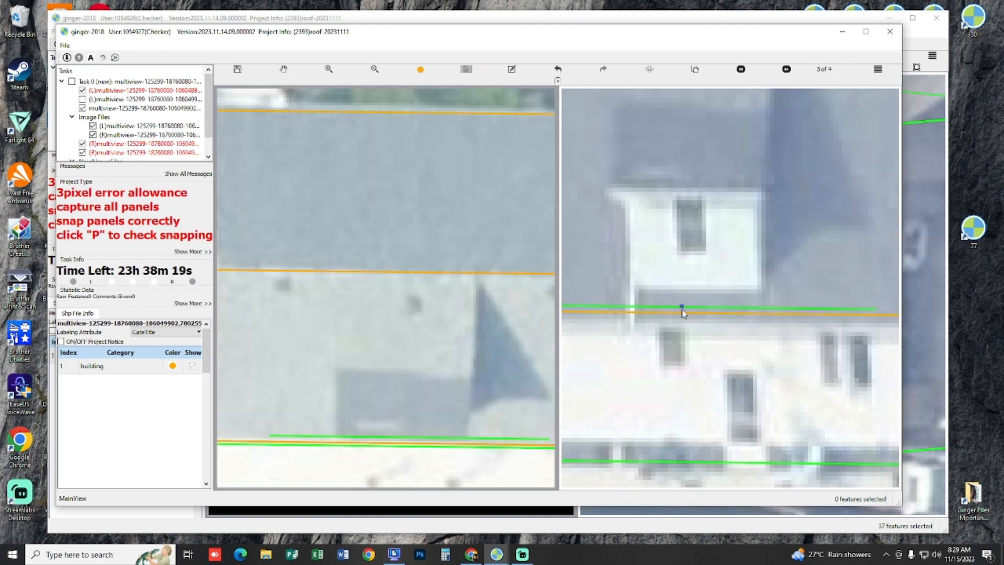
pyautogui.moveTo(682, 312); pyautogui.dragTo(701, 172)
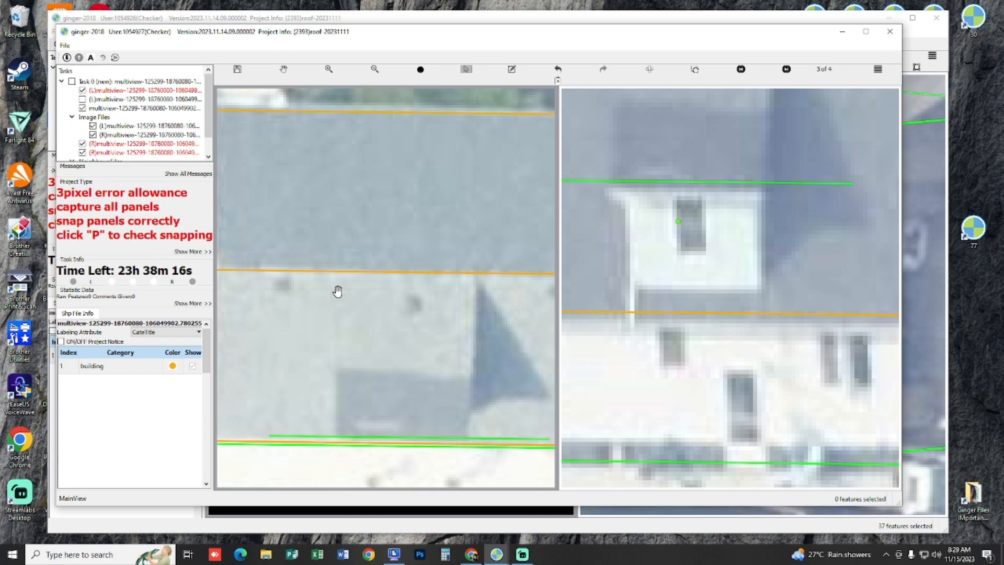
# Step: Draw the dormer roof panel between the raised line and the ridge, following the dormer's two side edges
pyautogui.moveTo(336, 291); pyautogui.dragTo(337, 267)
pyautogui.scroll(-2, 353, 283)
pyautogui.scroll(1, 353, 300)
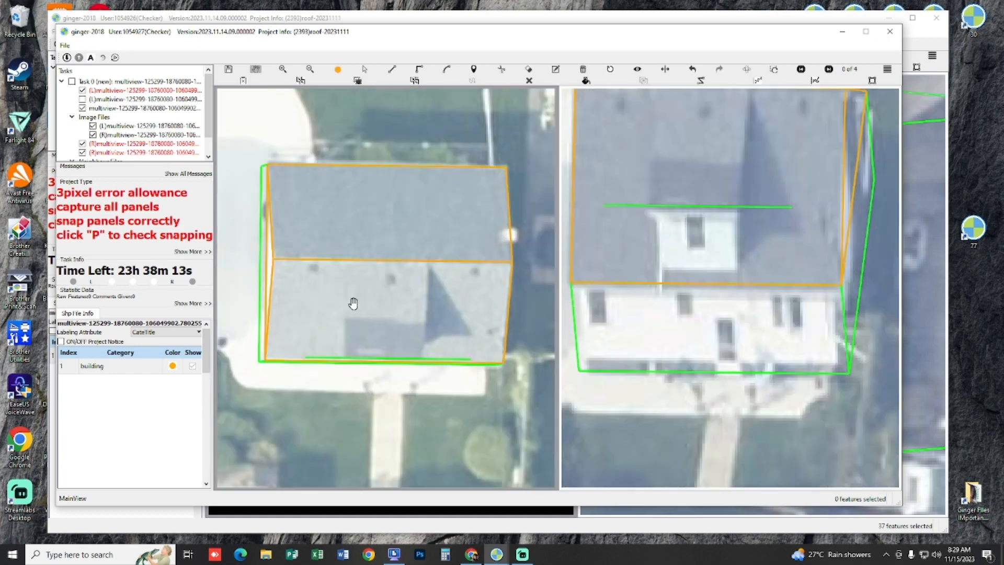
pyautogui.scroll(1, 375, 318)
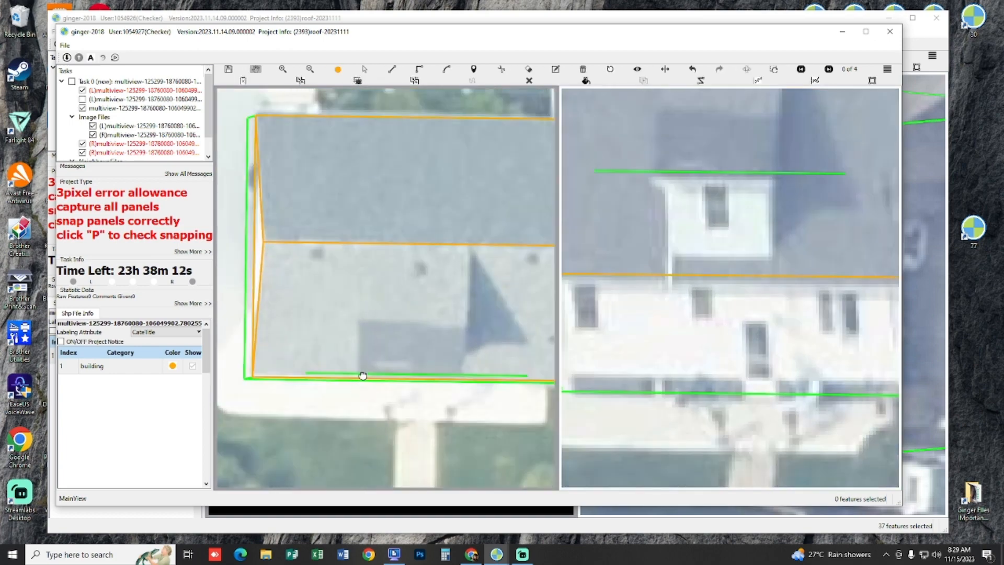
pyautogui.press('l')
pyautogui.click(359, 374)
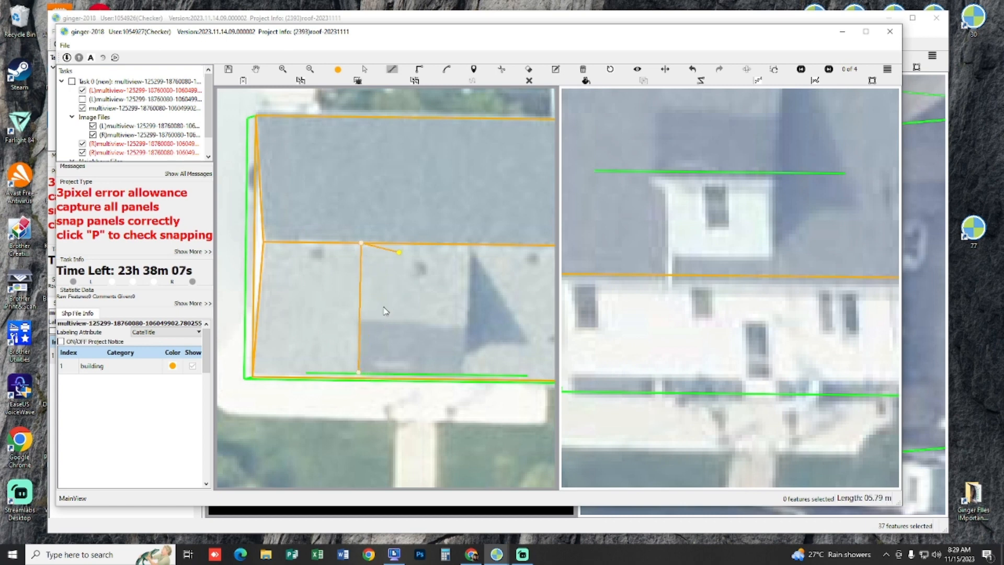
pyautogui.press('Escape')
pyautogui.click(359, 375)
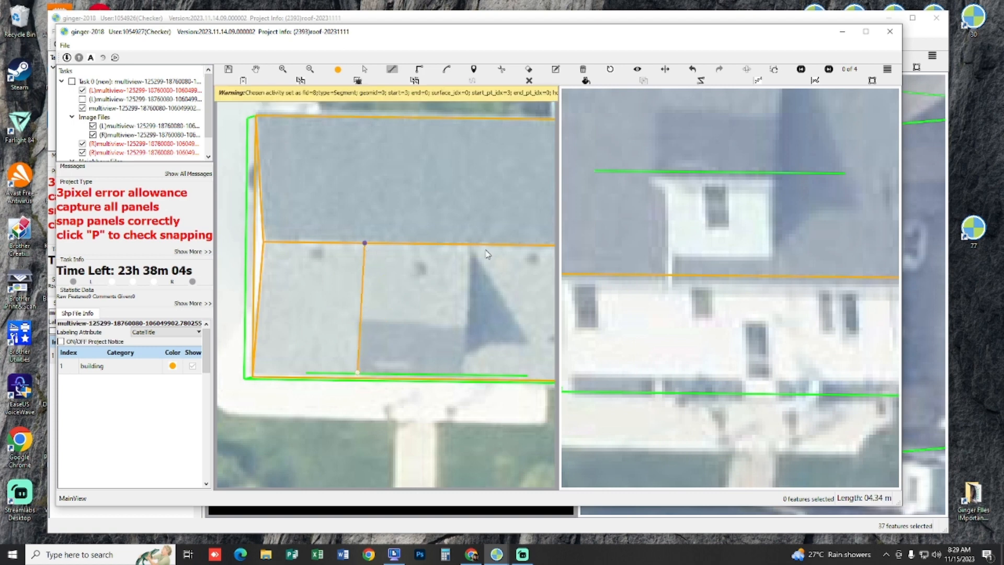
pyautogui.click(469, 245)
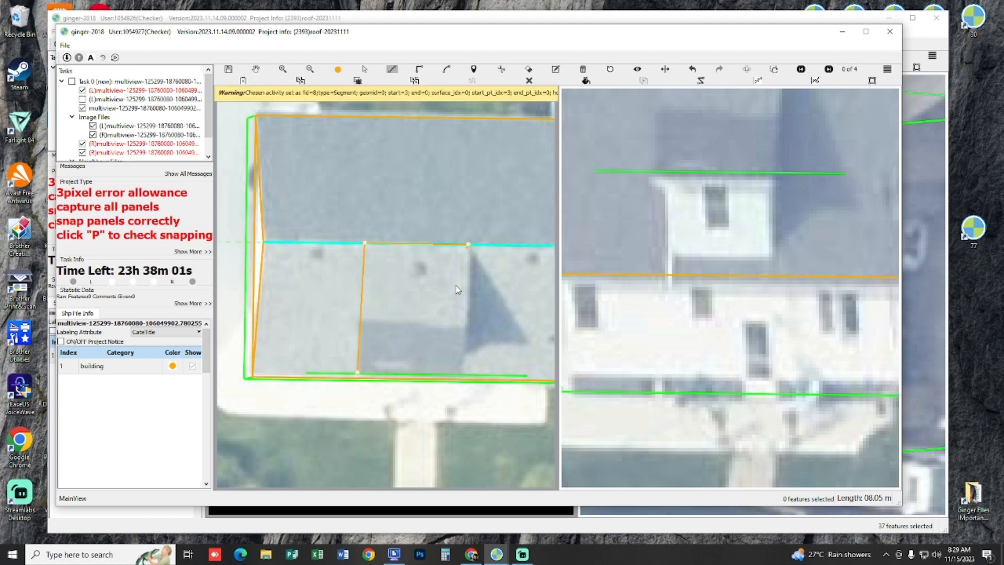
pyautogui.click(463, 375)
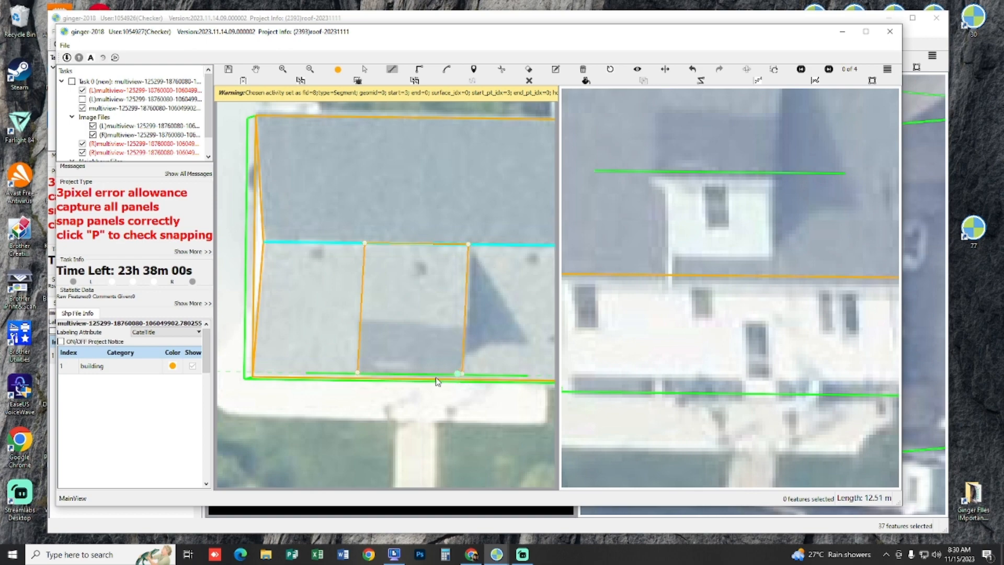
# Step: Check the snapping of the roof panels and swap the two stereo images between the views
pyautogui.press('p')
pyautogui.moveTo(442, 341)
pyautogui.mouseDown()
pyautogui.moveTo(455, 289)
pyautogui.moveTo(498, 222)
pyautogui.moveTo(394, 244)
pyautogui.moveTo(354, 237)
pyautogui.moveTo(431, 298)
pyautogui.moveTo(437, 331)
pyautogui.mouseUp()
pyautogui.press('p')
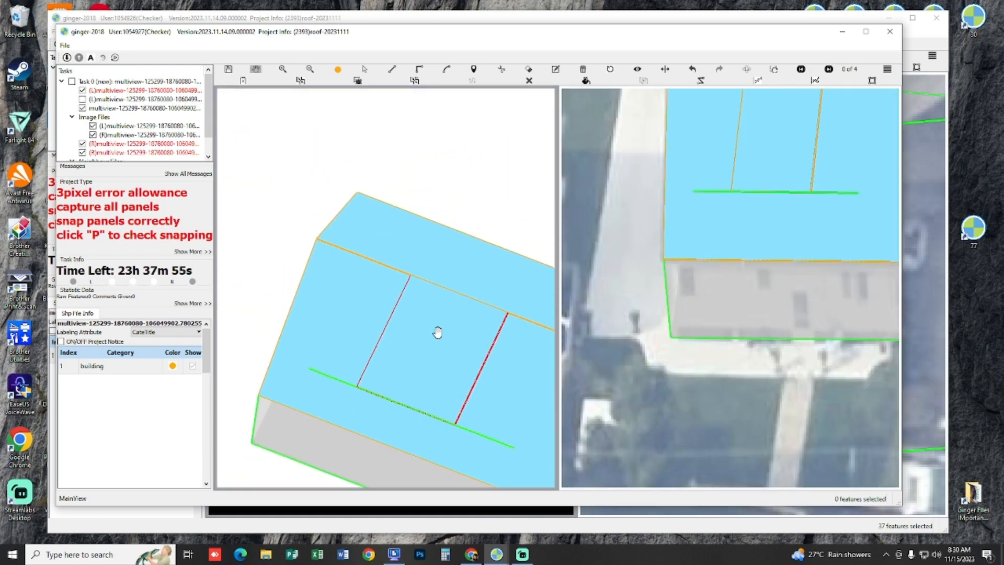
pyautogui.scroll(7, 428, 335)
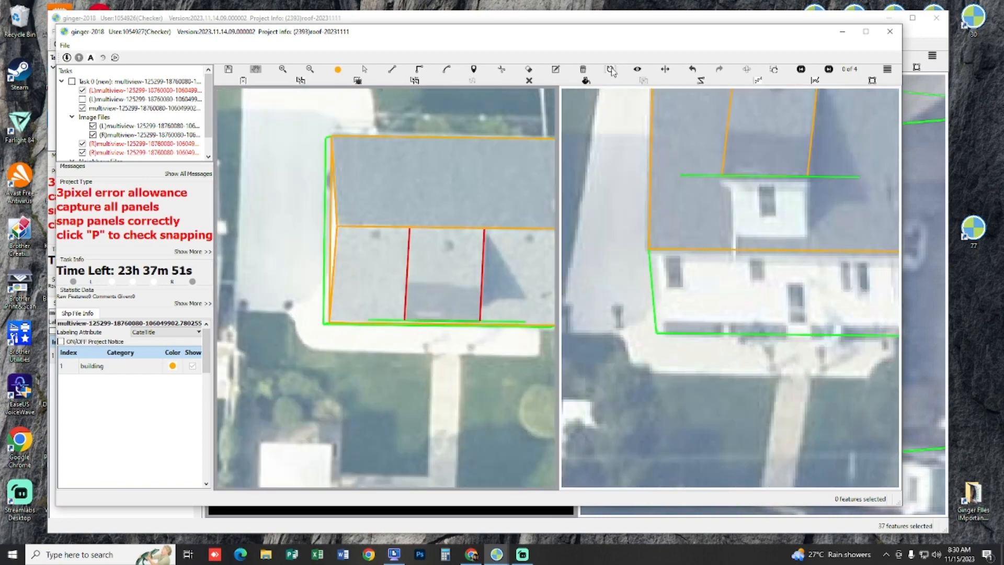
pyautogui.click(745, 72)
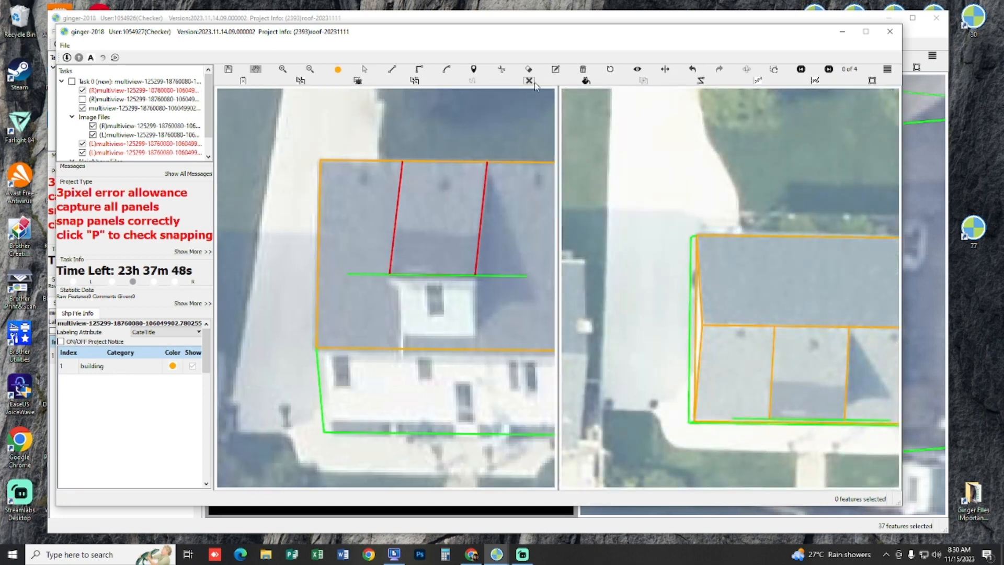
pyautogui.click(530, 82)
pyautogui.scroll(2, 394, 242)
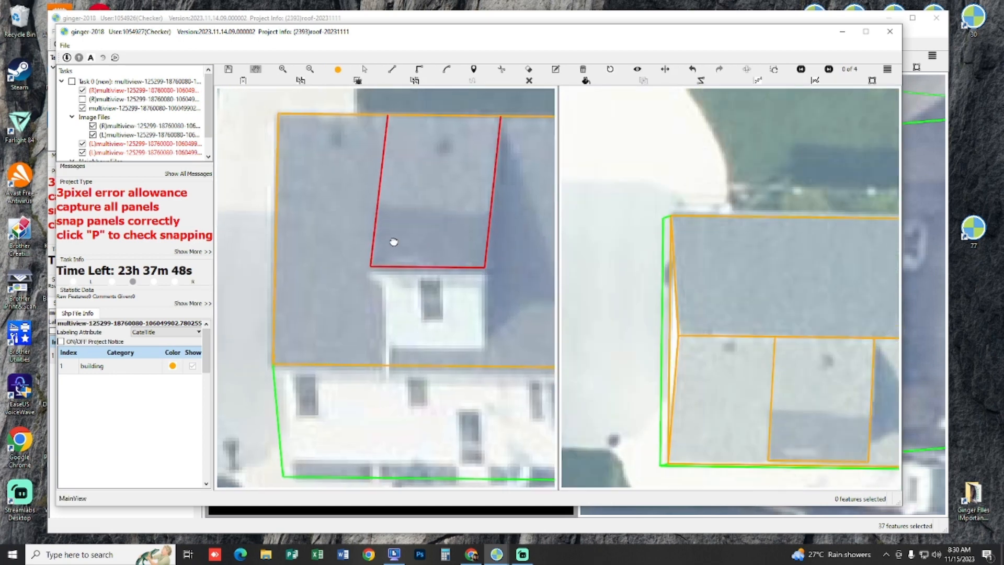
# Step: Draw the dormer's right side panel from its front roof corner, parallel to the house's vertical corner edge, up to the ridge, and check its snapping
pyautogui.moveTo(513, 261); pyautogui.dragTo(381, 256)
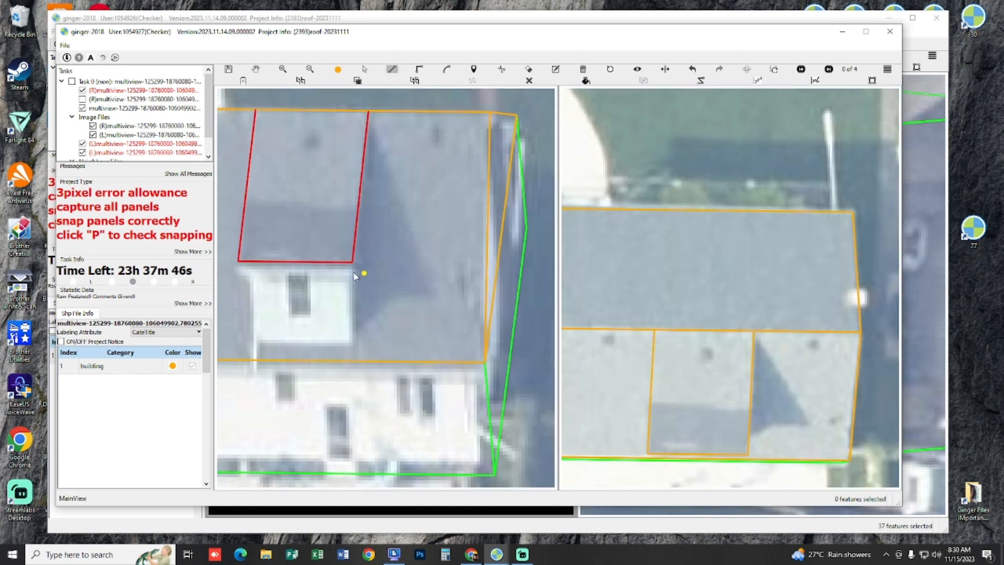
pyautogui.click(492, 419)
pyautogui.moveTo(392, 301); pyautogui.dragTo(442, 325)
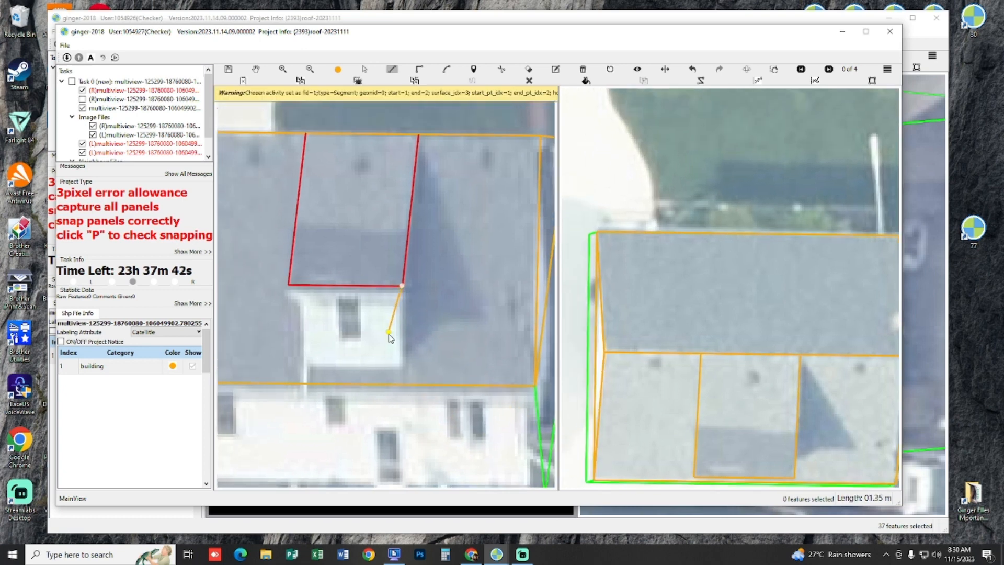
pyautogui.click(411, 378)
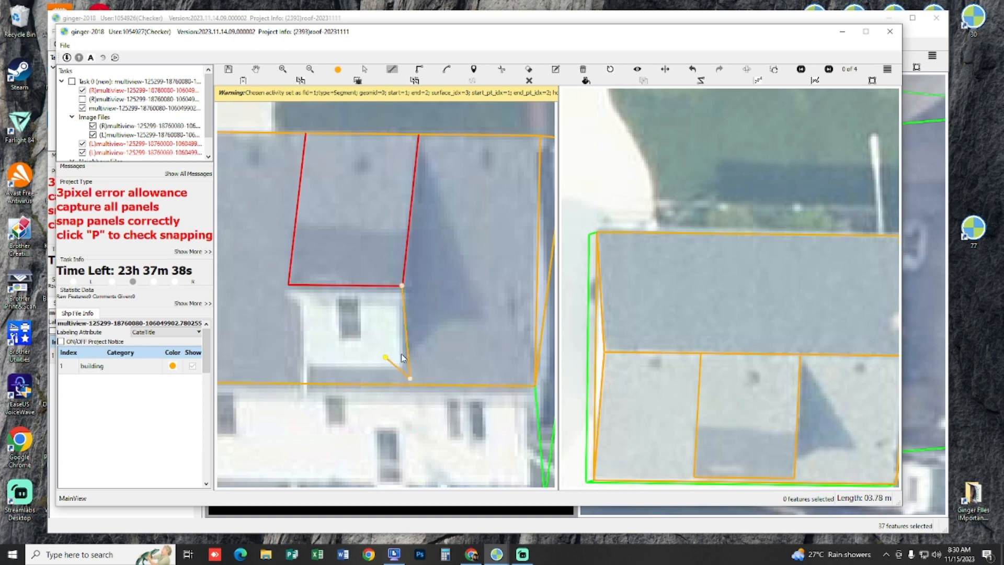
pyautogui.moveTo(449, 321); pyautogui.dragTo(394, 372)
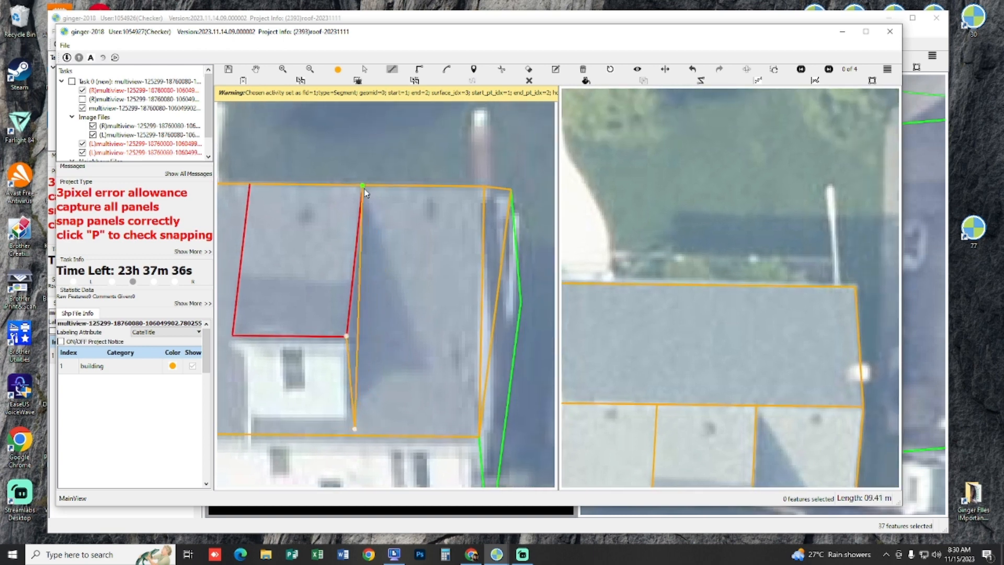
pyautogui.rightClick(368, 315)
pyautogui.press('Escape')
pyautogui.press('p')
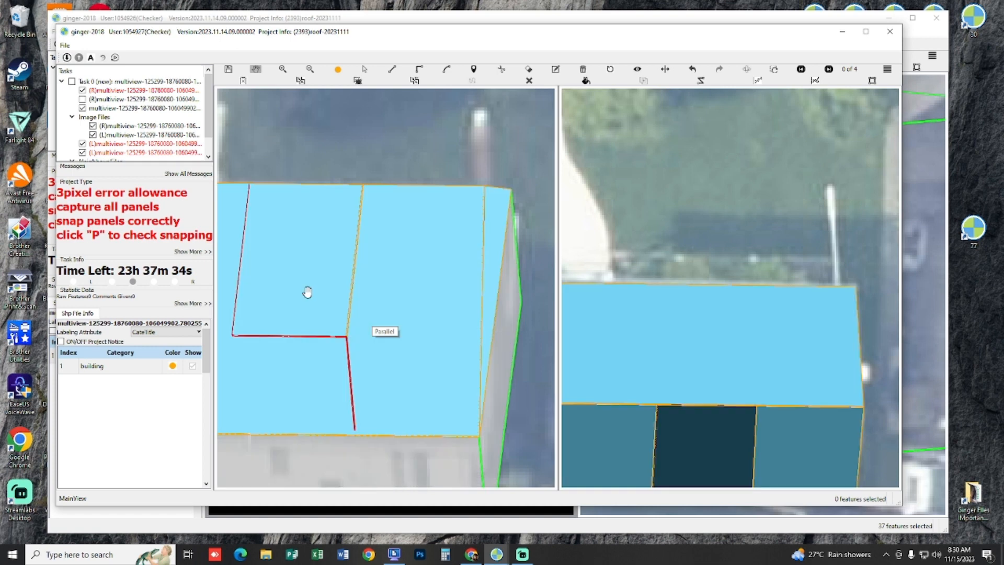
pyautogui.press('p')
# Step: Draw the dormer's left side panel from its front roof corner, parallel to the opposite vertical edge, then up to the ridge
pyautogui.moveTo(313, 294); pyautogui.dragTo(381, 296)
pyautogui.press('l')
pyautogui.click(302, 341)
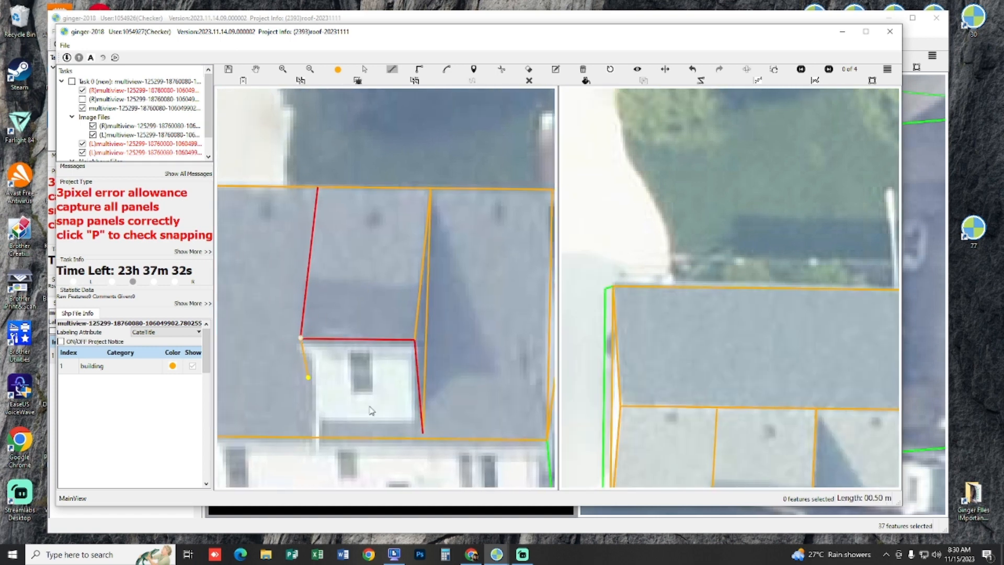
pyautogui.click(417, 381)
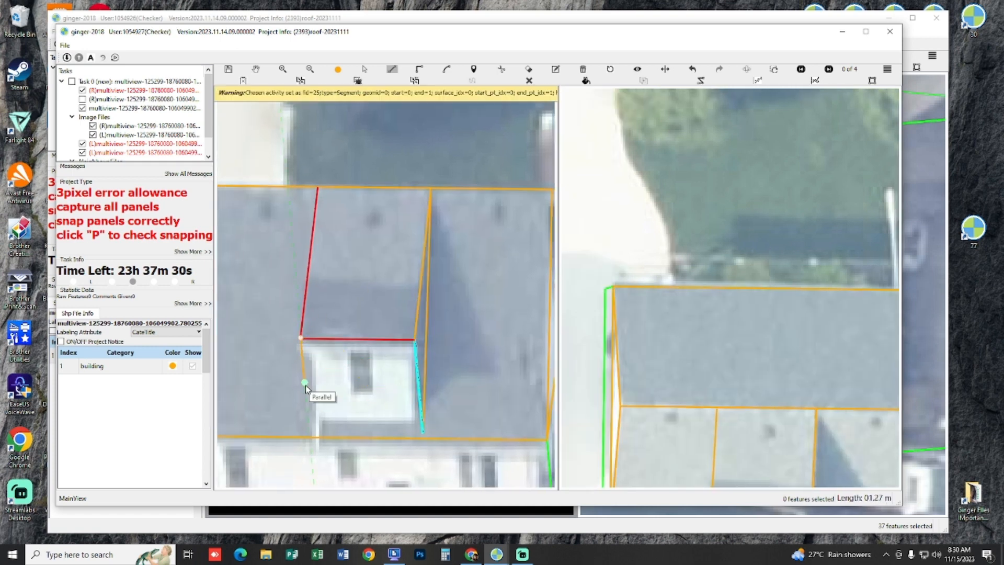
pyautogui.click(309, 432)
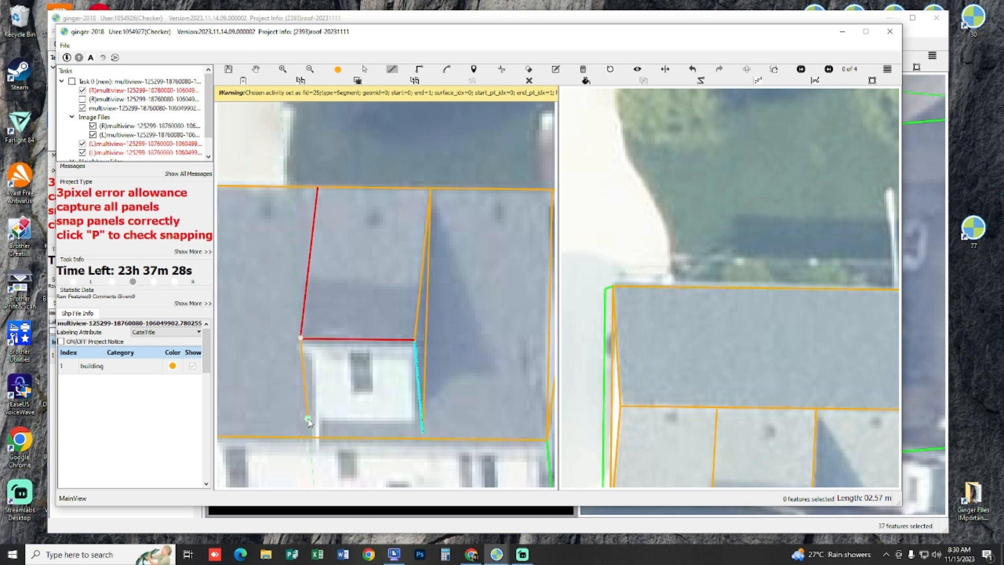
pyautogui.click(319, 190)
pyautogui.press('Escape')
# Step: Draw the dormer's front wall panel between its two front roof corners and the lower ends of both vertical edges
pyautogui.moveTo(314, 346); pyautogui.dragTo(300, 336)
pyautogui.press('l')
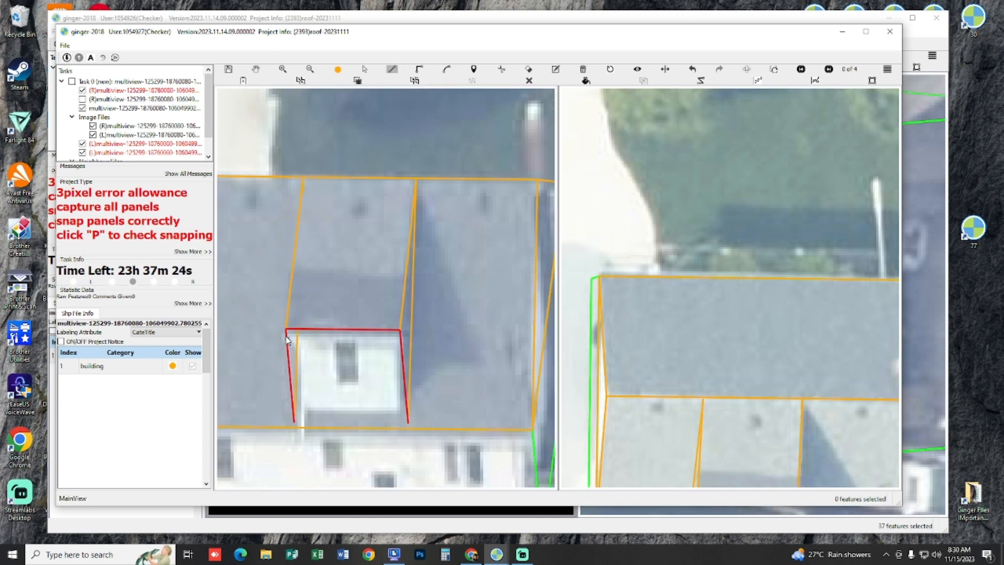
pyautogui.click(286, 328)
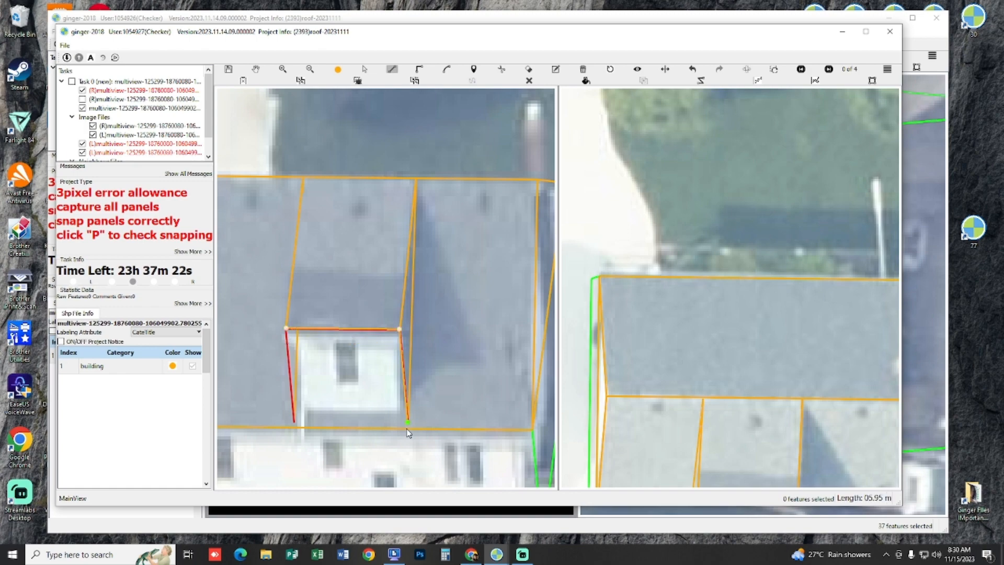
pyautogui.press('Escape')
# Step: Check the snapping of the dormer panels and inspect the house model in side profile
pyautogui.scroll(-5, 335, 417)
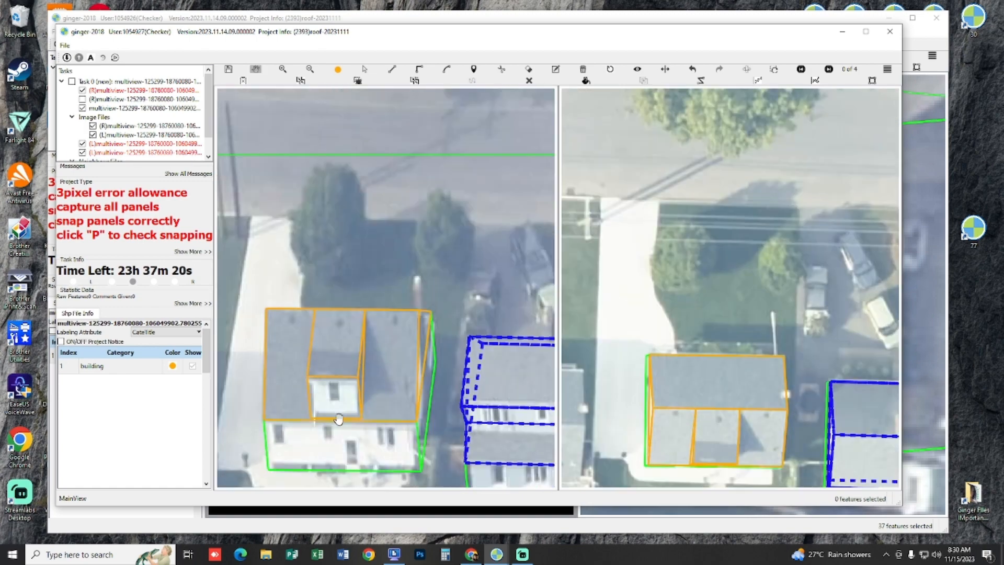
pyautogui.press('p')
pyautogui.press('p')
pyautogui.moveTo(350, 370)
pyautogui.mouseDown()
pyautogui.moveTo(399, 356)
pyautogui.moveTo(378, 361)
pyautogui.mouseUp()
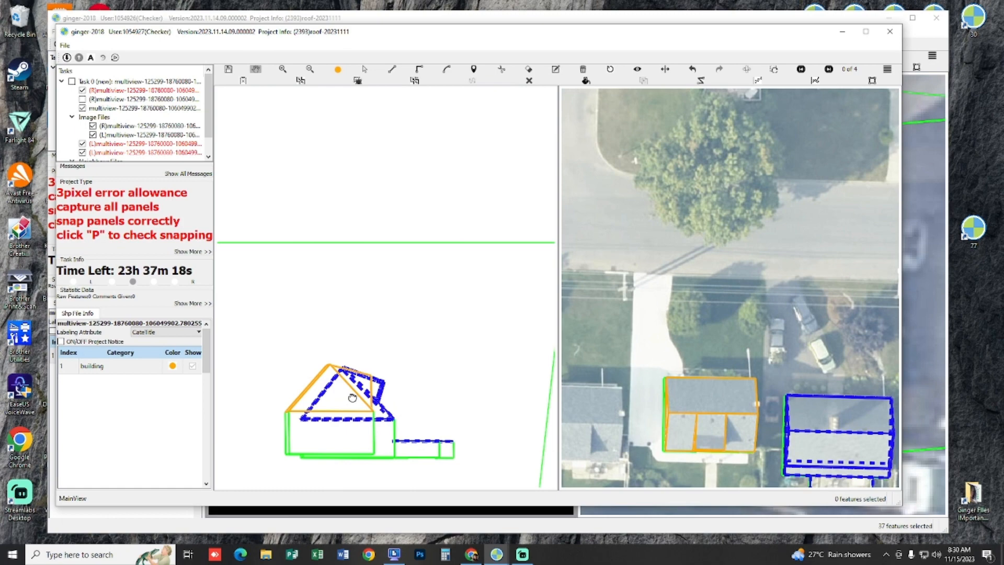
pyautogui.press('r')
# Step: Select all captured features of the finished house, group them as one building, and swap the two stereo images between the views
pyautogui.moveTo(445, 315); pyautogui.dragTo(473, 381)
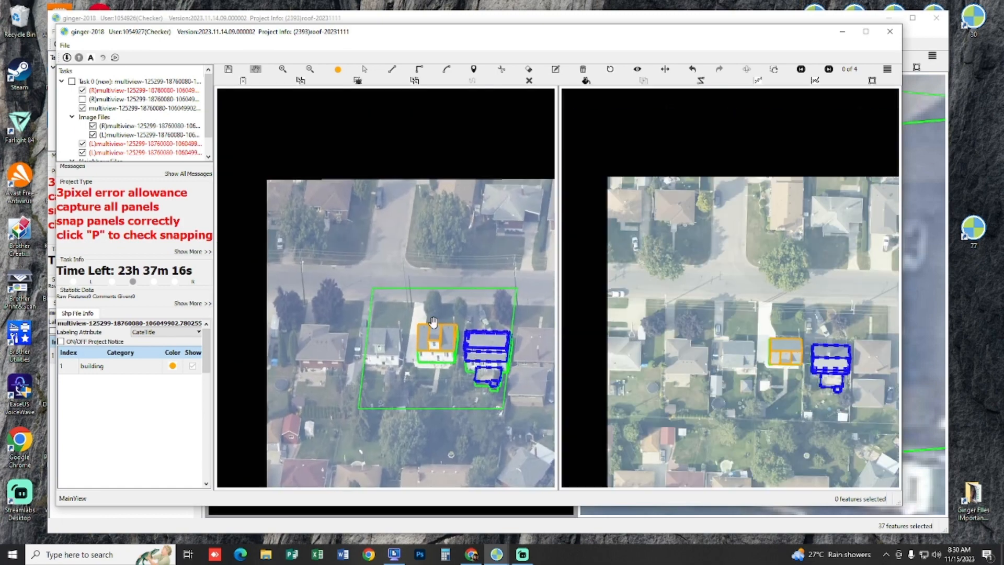
pyautogui.press('s')
pyautogui.moveTo(490, 302); pyautogui.dragTo(395, 394)
pyautogui.press('Escape')
pyautogui.scroll(2, 501, 329)
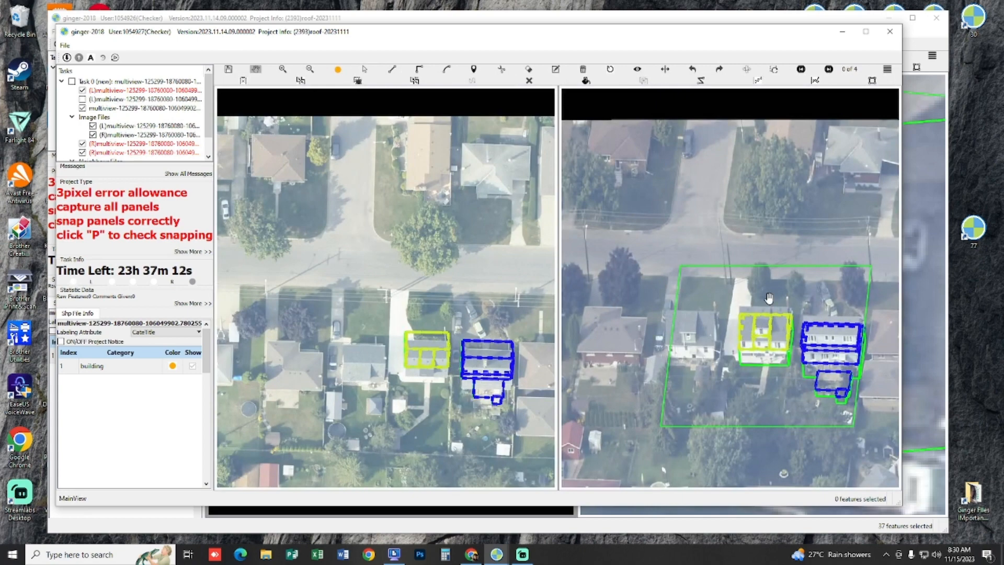
# Step: Examine how the finished house's outlines fit the roof and dormer in the other image pairs
pyautogui.scroll(4, 764, 298)
pyautogui.moveTo(761, 333); pyautogui.dragTo(751, 261)
pyautogui.press('p')
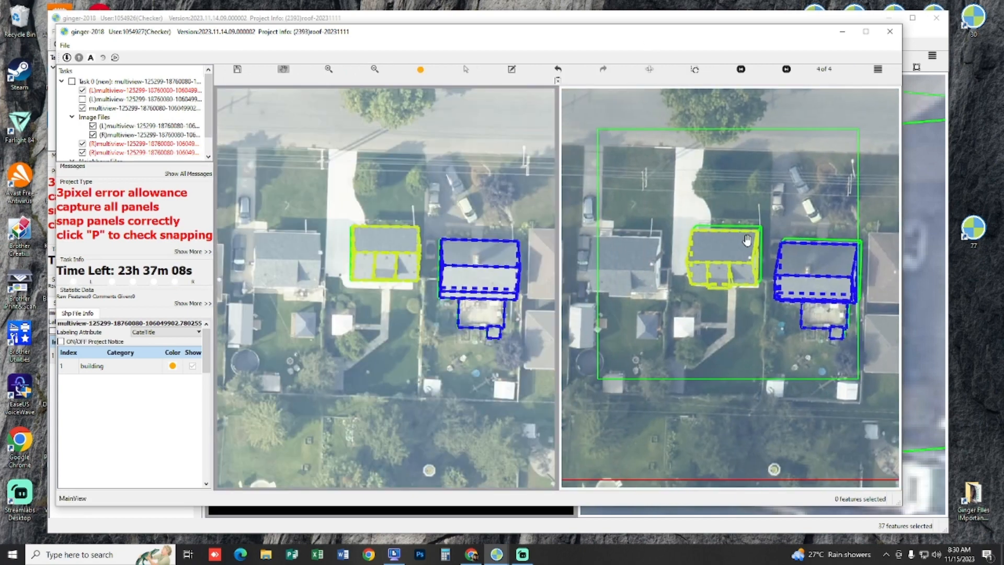
pyautogui.scroll(5, 748, 240)
pyautogui.moveTo(749, 241); pyautogui.dragTo(809, 163)
pyautogui.press('p')
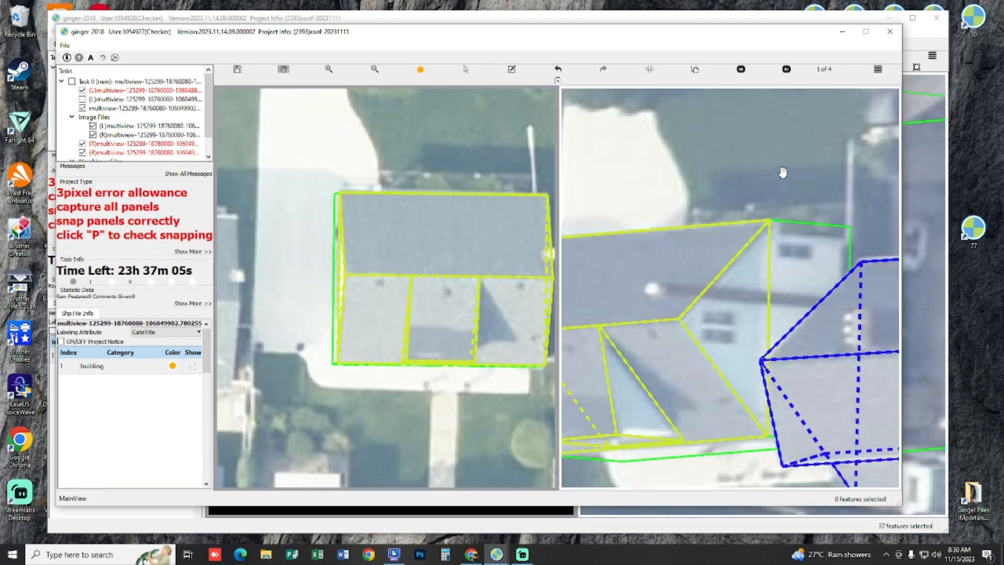
pyautogui.moveTo(735, 229); pyautogui.dragTo(836, 168)
pyautogui.press('p')
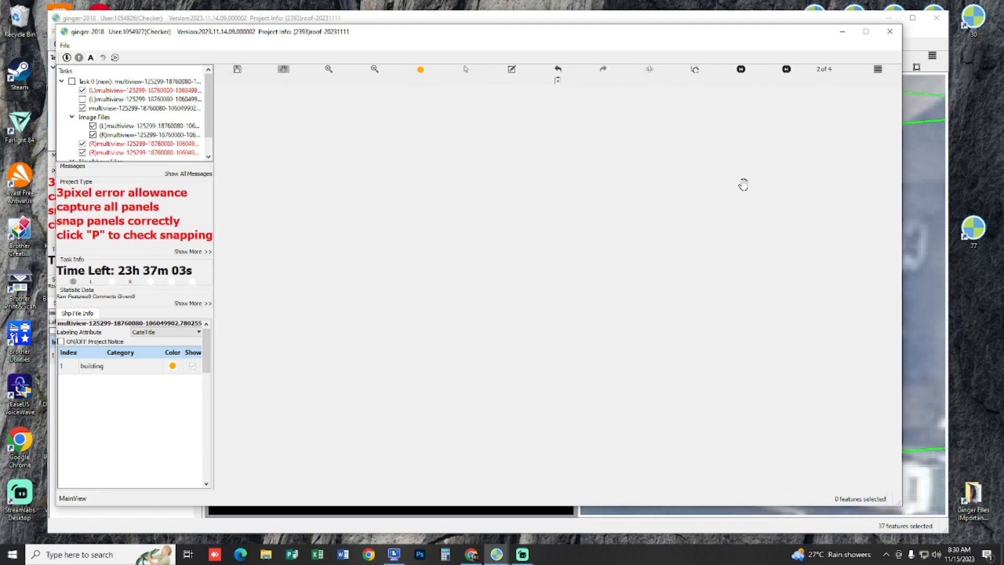
pyautogui.moveTo(465, 197); pyautogui.dragTo(430, 200)
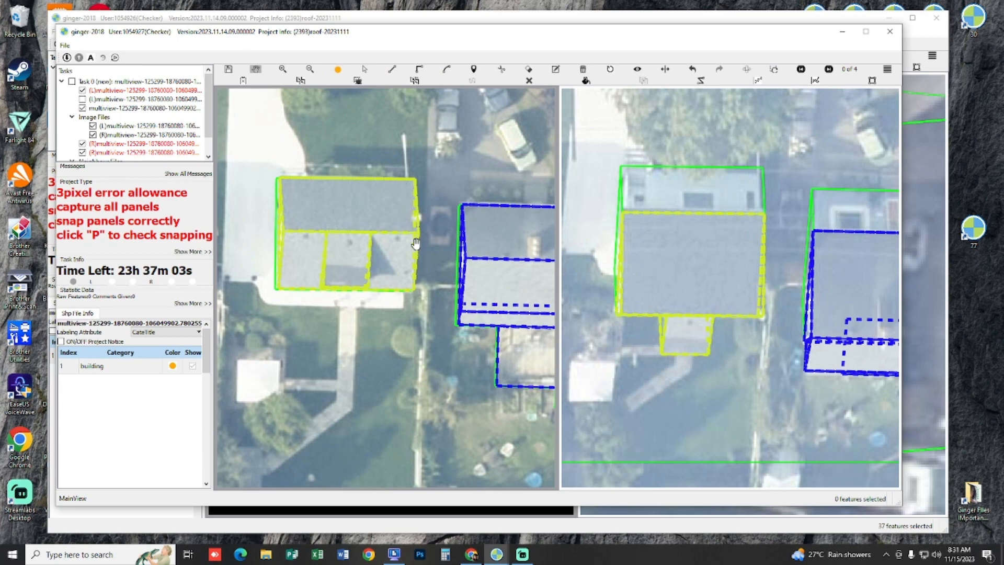
# Step: Save the house task and switch to the window with the flat-roofed industrial building
pyautogui.hotkey('ctrl', 's')
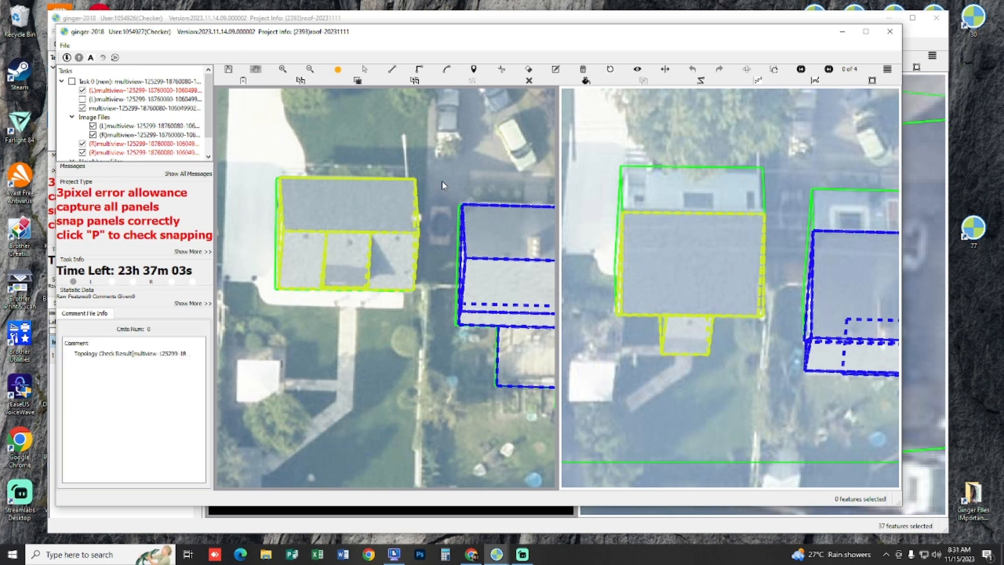
pyautogui.click(498, 556)
pyautogui.click(440, 507)
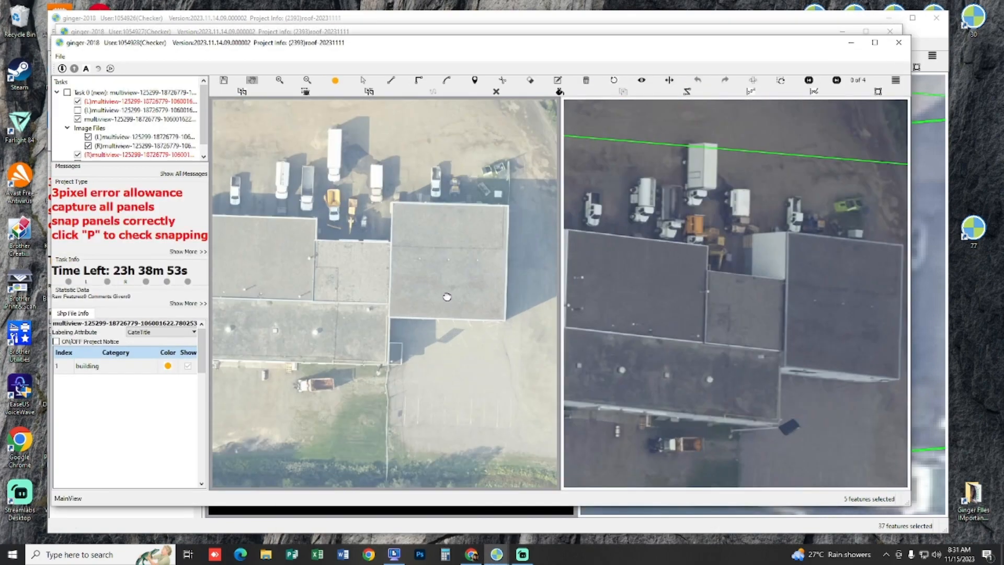
# Step: Draw a rectangular outline about 32 m wide over the flat roof section at the building's left end
pyautogui.moveTo(359, 291); pyautogui.dragTo(439, 295)
pyautogui.scroll(1, 413, 306)
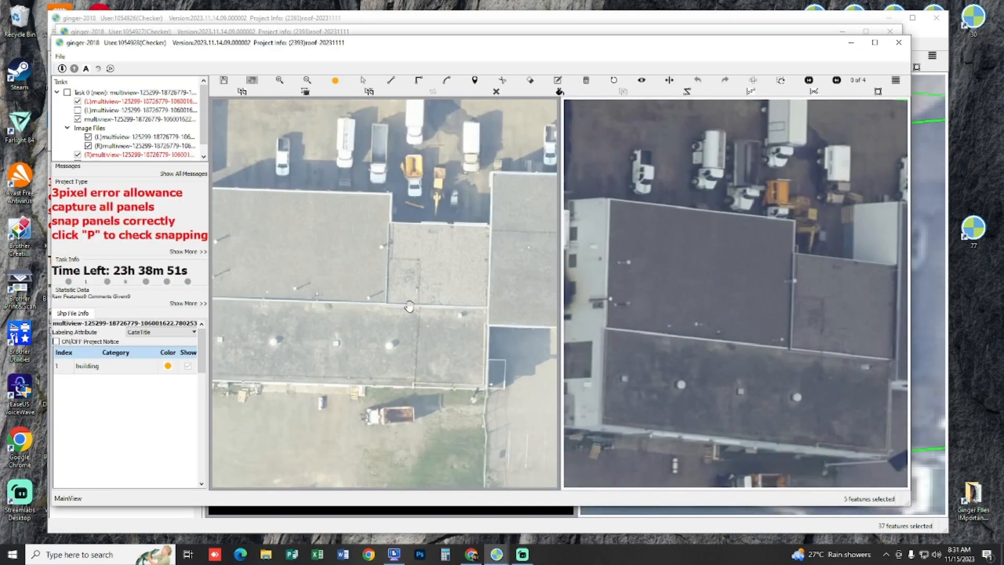
pyautogui.moveTo(361, 276); pyautogui.dragTo(395, 298)
pyautogui.moveTo(319, 274); pyautogui.dragTo(368, 283)
pyautogui.moveTo(339, 268); pyautogui.dragTo(336, 267)
pyautogui.press('r')
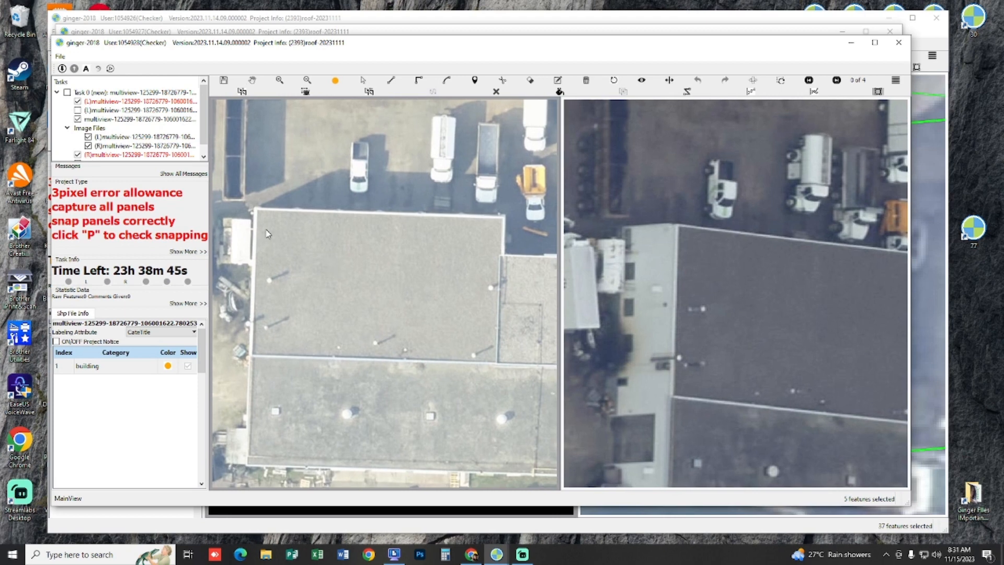
pyautogui.click(256, 210)
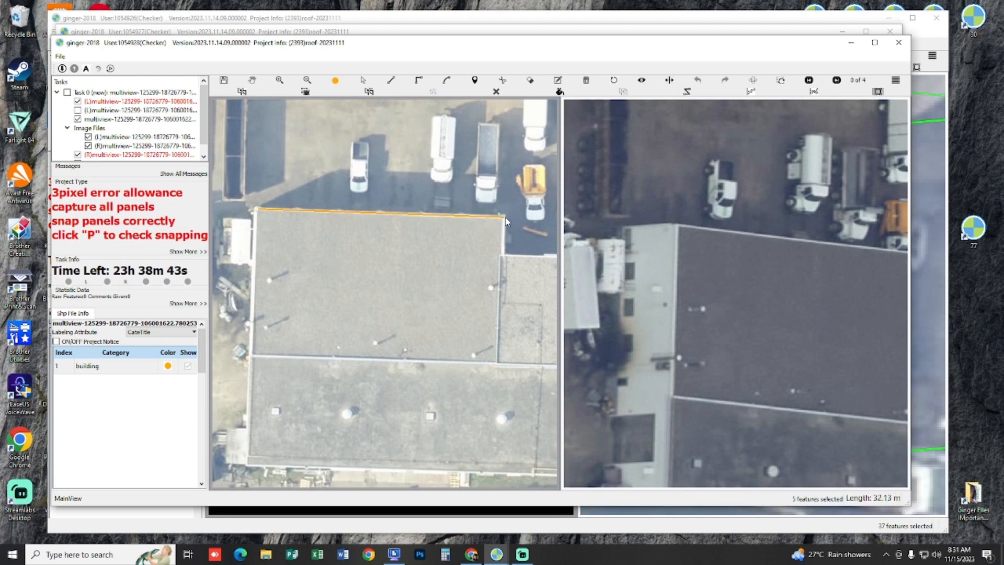
pyautogui.click(505, 216)
pyautogui.click(481, 375)
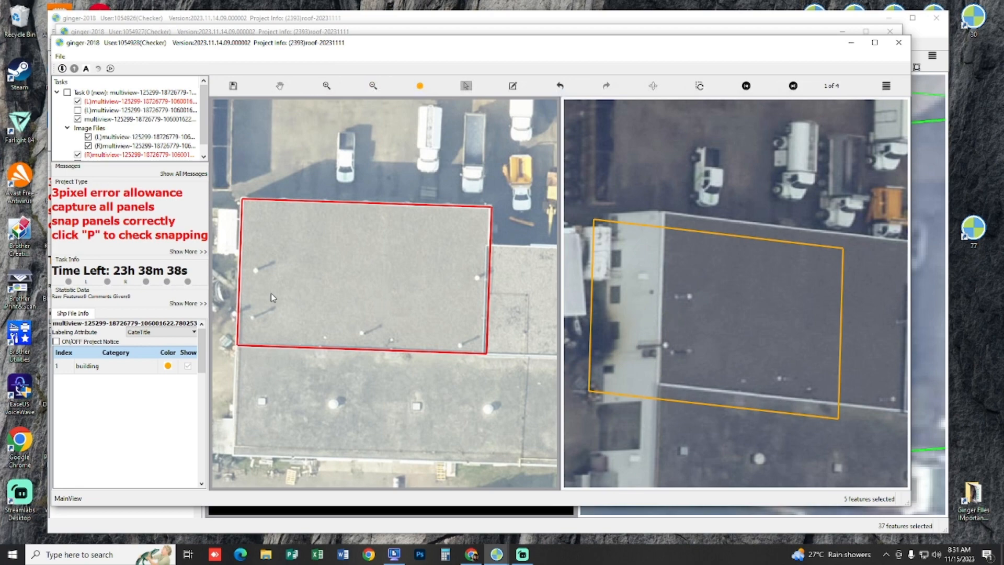
pyautogui.press('Escape')
# Step: Outline the stepped middle and right roof sections from the rectangle's side edge and join them with it into one outline
pyautogui.moveTo(481, 323); pyautogui.dragTo(368, 314)
pyautogui.moveTo(391, 270); pyautogui.dragTo(341, 290)
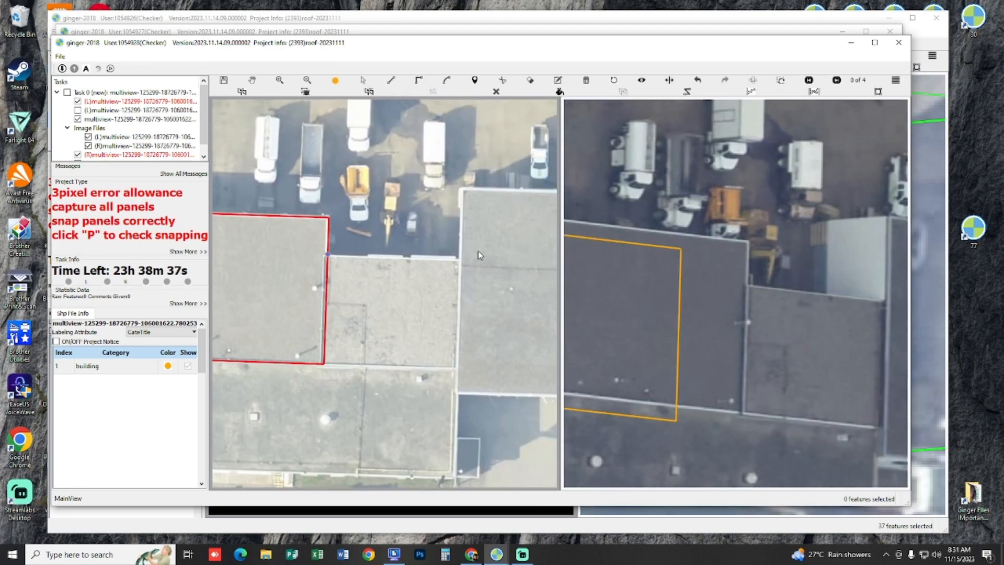
pyautogui.click(460, 259)
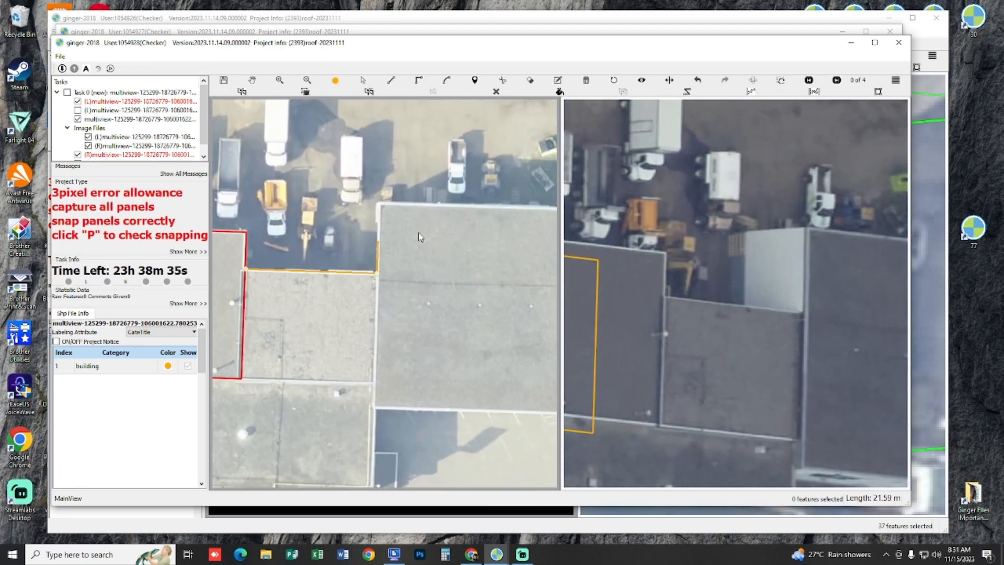
pyautogui.click(422, 203)
pyautogui.moveTo(479, 249); pyautogui.dragTo(233, 262)
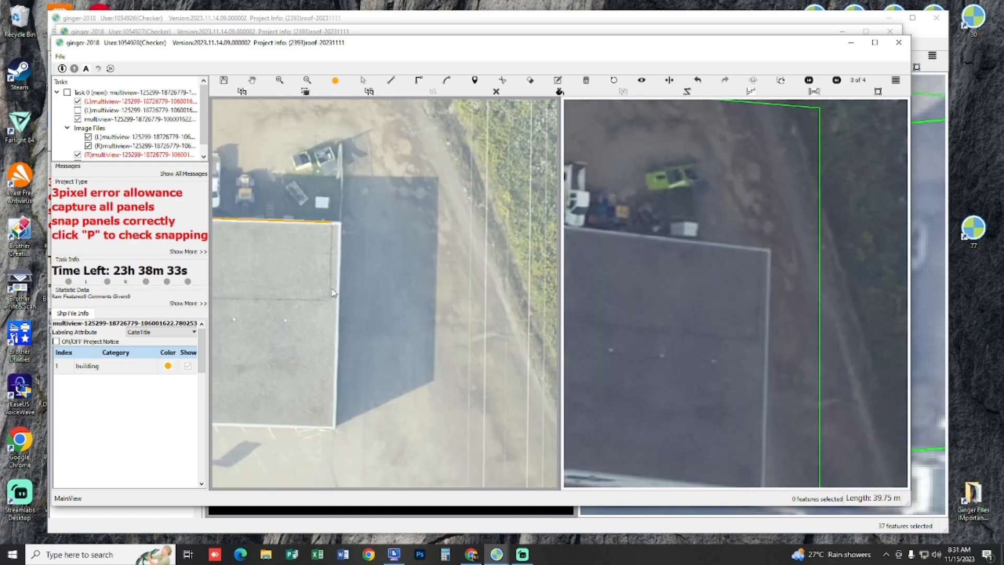
pyautogui.click(341, 222)
pyautogui.moveTo(227, 337); pyautogui.dragTo(478, 318)
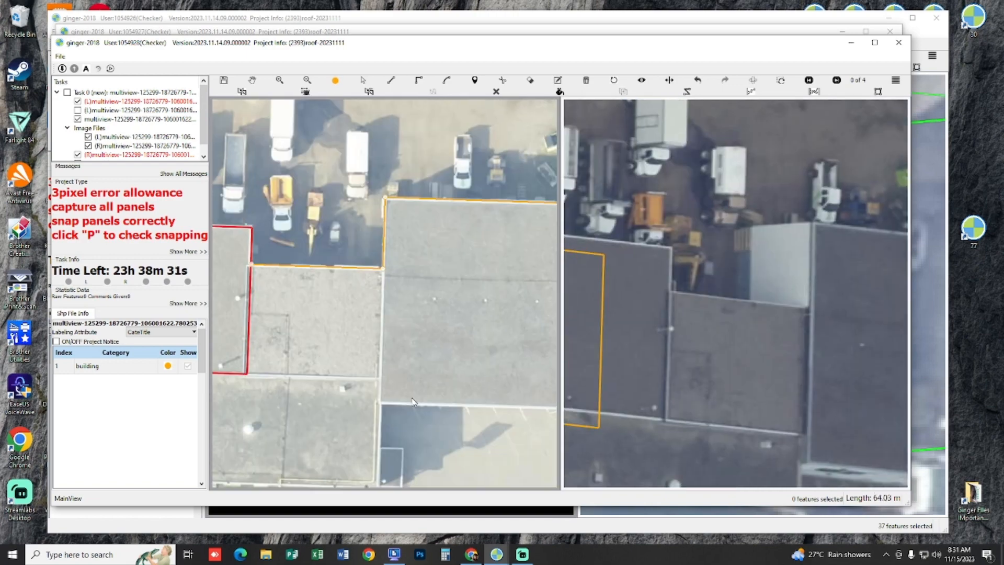
pyautogui.click(381, 403)
pyautogui.moveTo(258, 386); pyautogui.dragTo(497, 388)
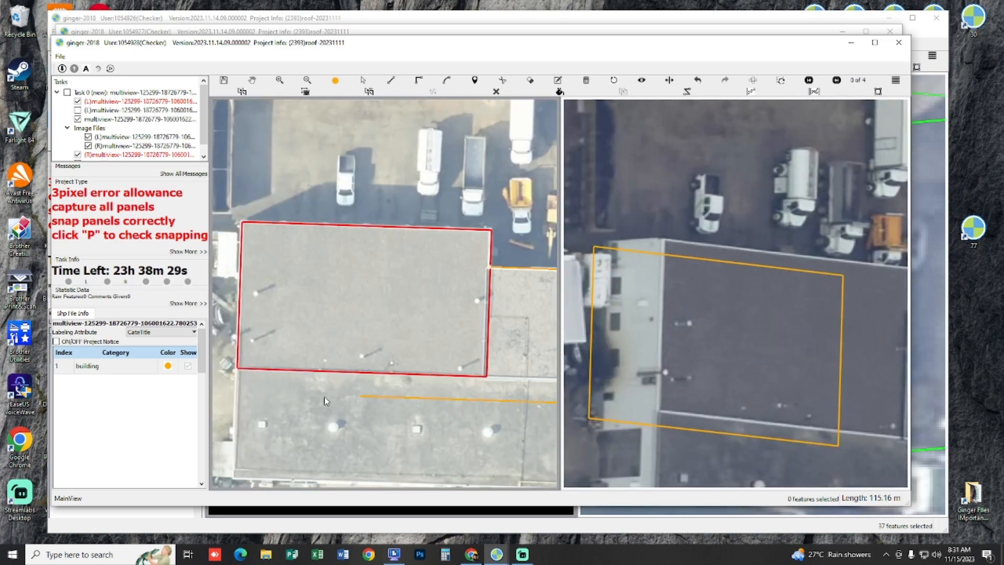
pyautogui.click(241, 371)
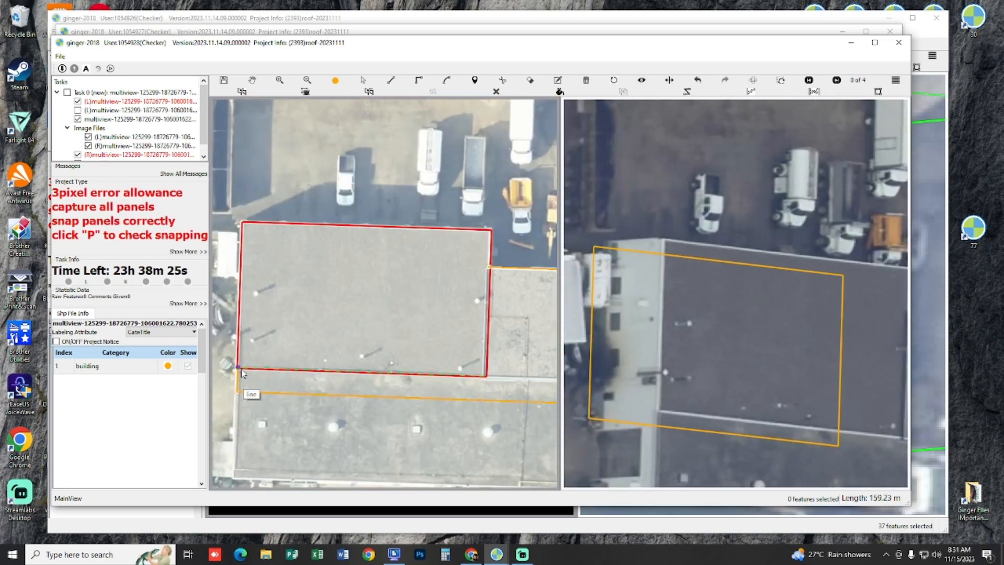
pyautogui.hotkey('ctrl', 'z')
# Step: Try to cut the joined outline along the seam between the middle and right roof sections, and undo the cut
pyautogui.moveTo(404, 316); pyautogui.dragTo(237, 252)
pyautogui.moveTo(345, 275); pyautogui.dragTo(403, 262)
pyautogui.moveTo(522, 208); pyautogui.dragTo(458, 197)
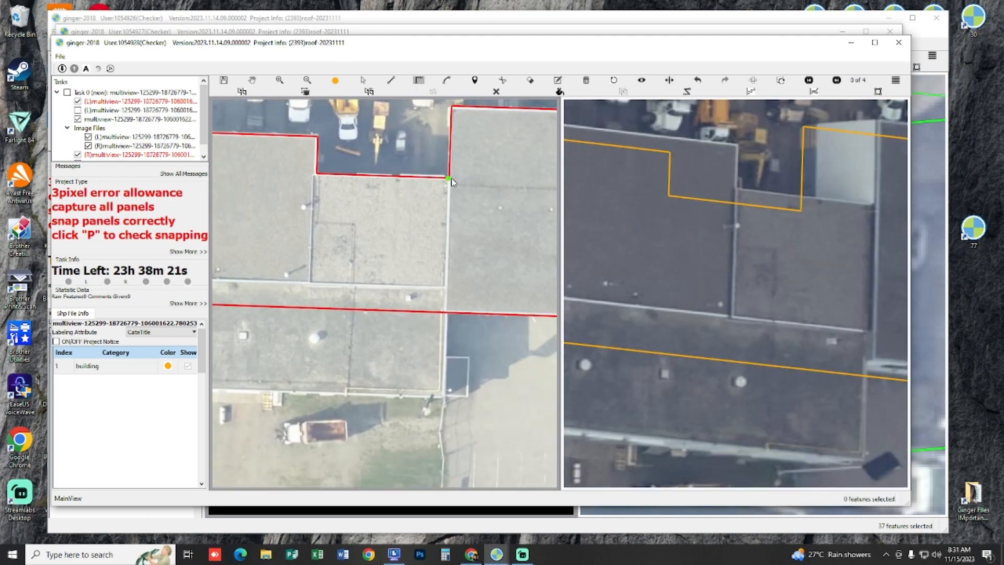
pyautogui.click(439, 407)
pyautogui.press('c')
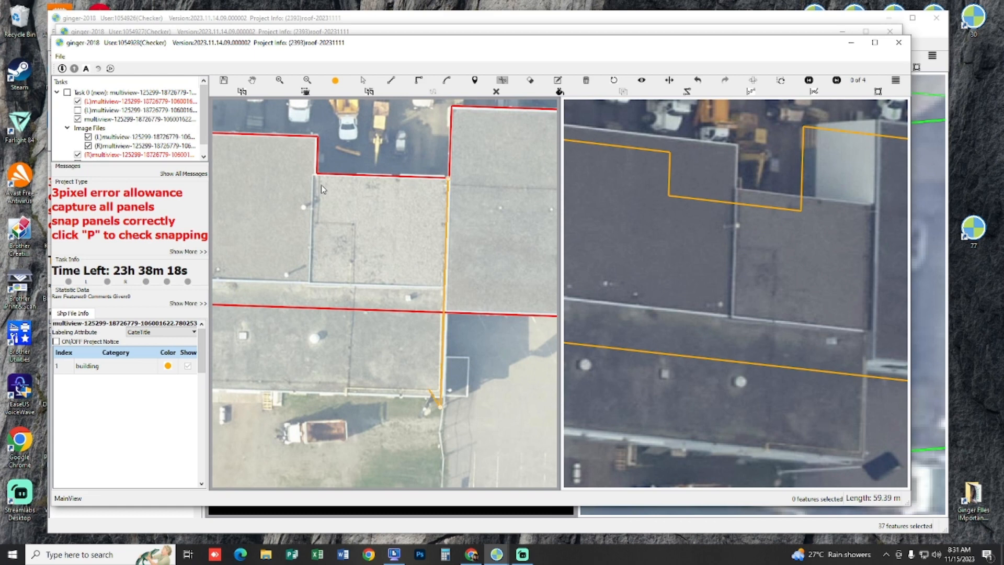
pyautogui.moveTo(334, 211); pyautogui.dragTo(431, 278)
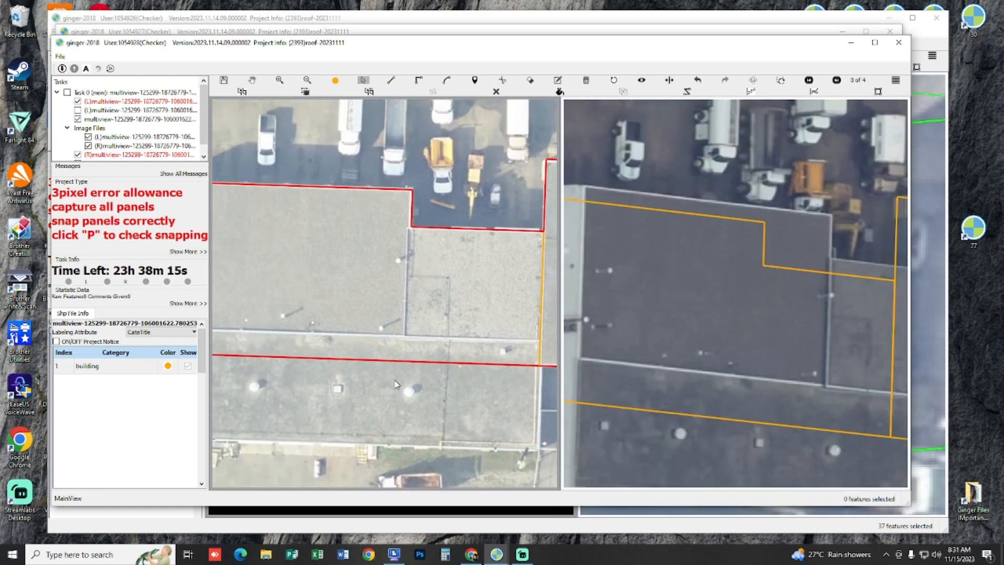
pyautogui.hotkey('ctrl', 'z')
# Step: Shift the joined roof outline onto the roof edges in the second image and fit its ground footprint to the wall base
pyautogui.moveTo(696, 298); pyautogui.dragTo(786, 347)
pyautogui.click(732, 343)
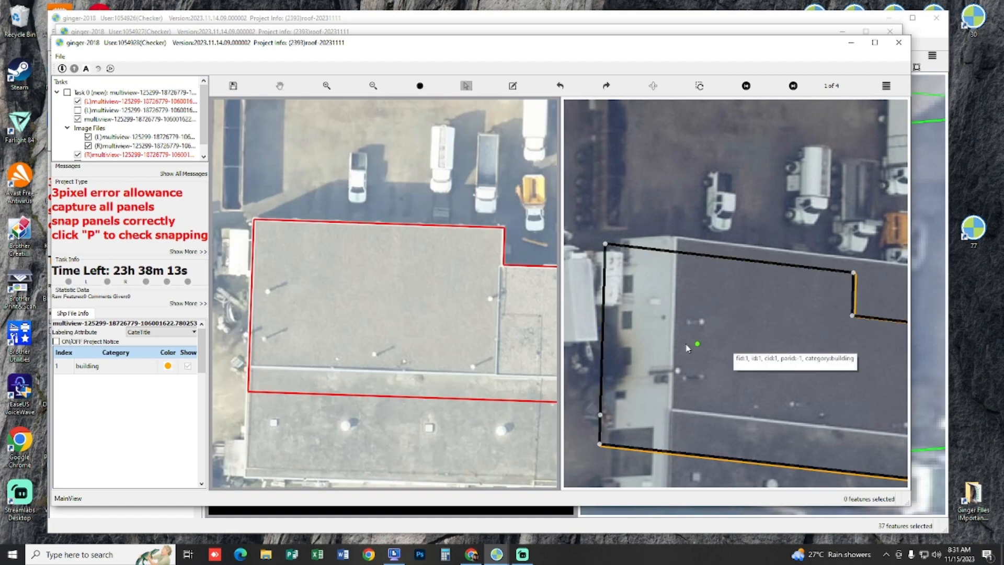
pyautogui.moveTo(617, 335); pyautogui.dragTo(689, 332)
pyautogui.moveTo(704, 330); pyautogui.dragTo(734, 337)
pyautogui.click(745, 333)
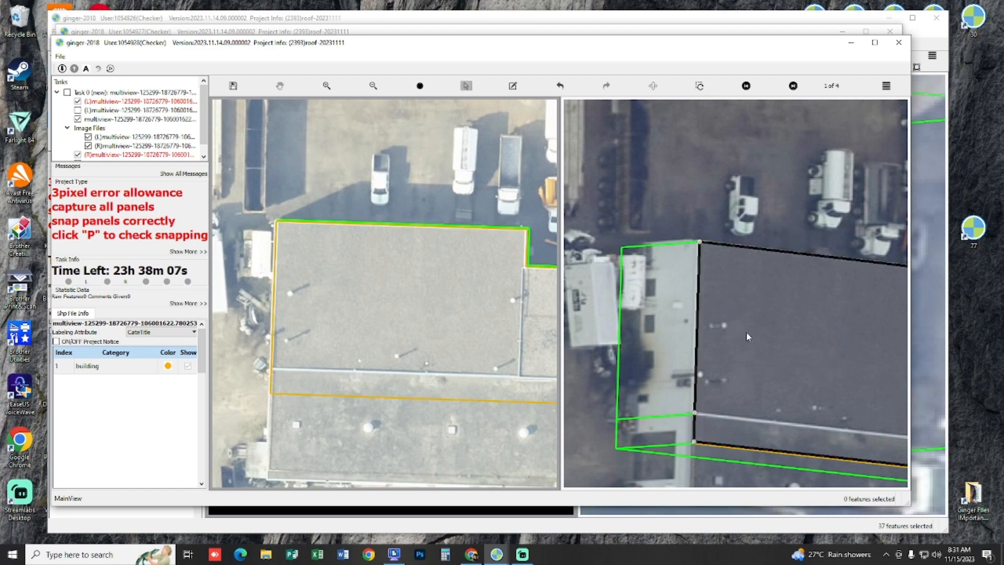
pyautogui.click(748, 335)
pyautogui.click(752, 334)
pyautogui.press('space')
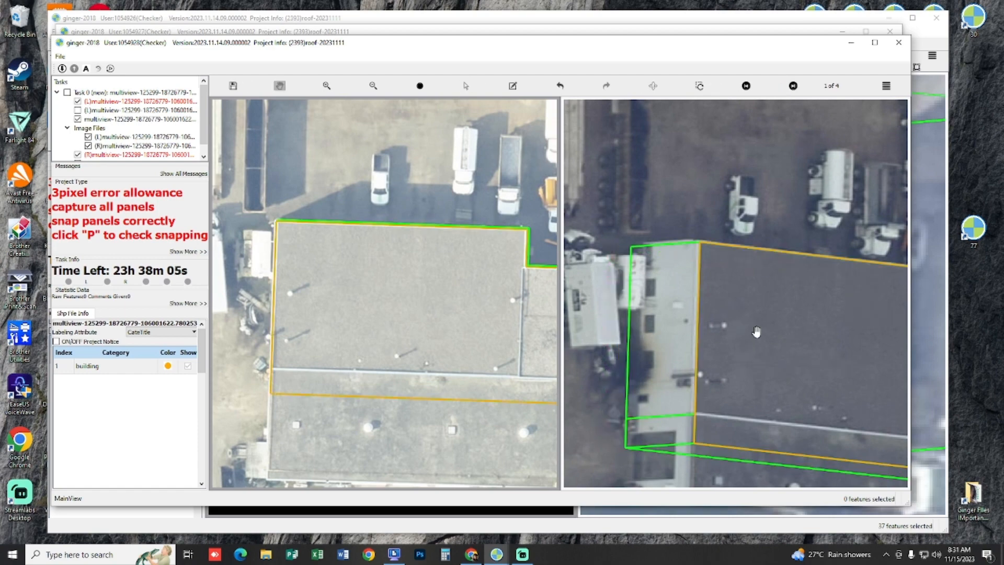
# Step: Cut the joined roof outline along the seam between the middle and right roof sections
pyautogui.moveTo(813, 374); pyautogui.dragTo(740, 272)
pyautogui.moveTo(527, 262); pyautogui.dragTo(420, 297)
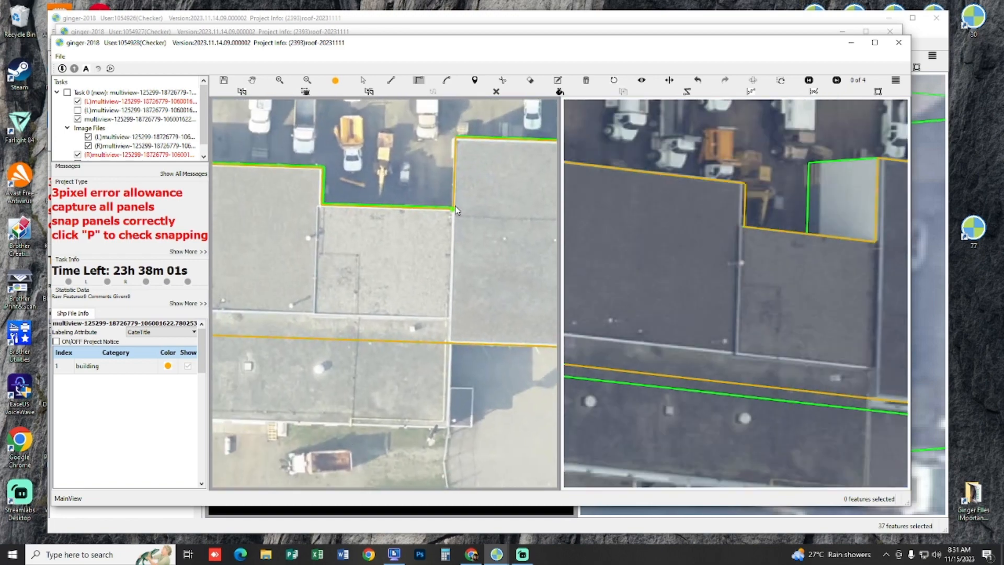
pyautogui.click(453, 209)
pyautogui.press('space')
# Step: Cut the remaining outline along the long horizontal seam, from the building's left edge to the right section, separating the lower roof strip
pyautogui.moveTo(338, 265); pyautogui.dragTo(429, 277)
pyautogui.moveTo(314, 298); pyautogui.dragTo(388, 298)
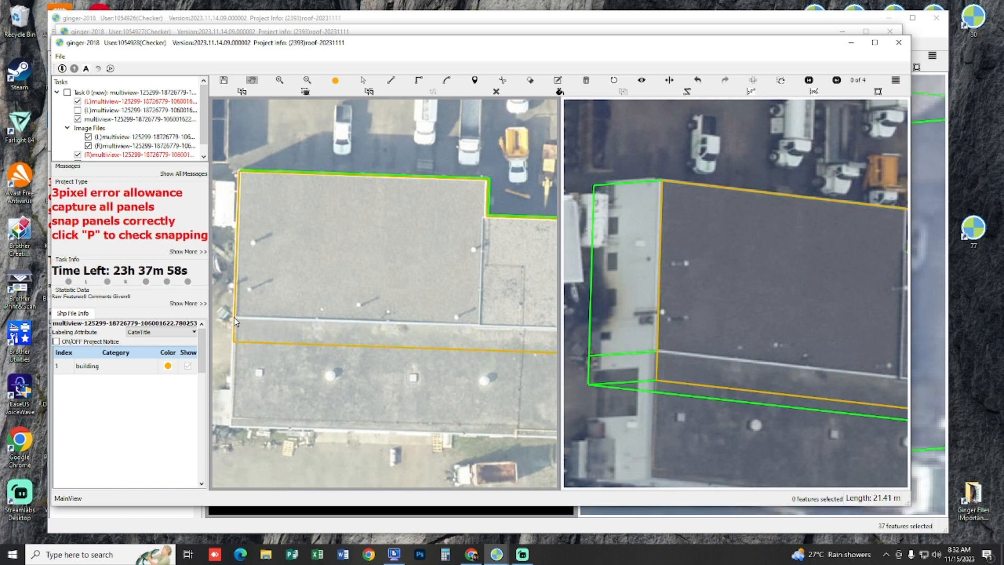
pyautogui.press('space')
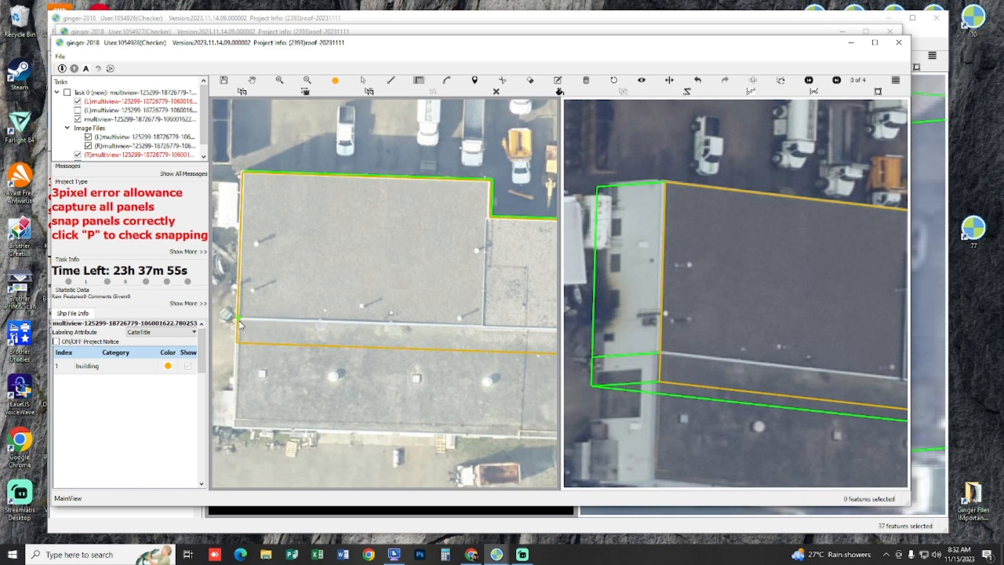
pyautogui.click(239, 323)
pyautogui.press('space')
pyautogui.click(238, 320)
pyautogui.press('space')
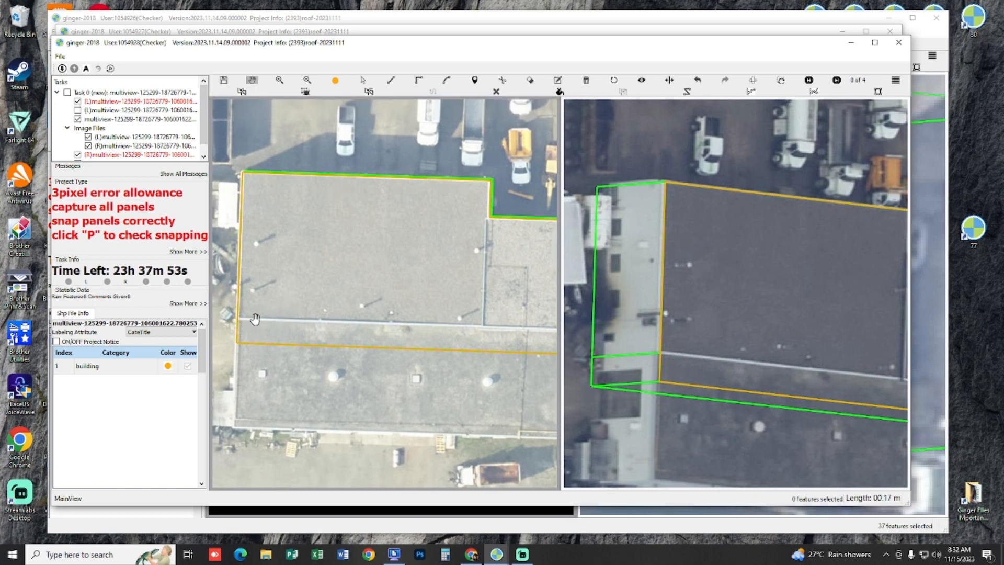
pyautogui.press('space')
pyautogui.moveTo(377, 294); pyautogui.dragTo(169, 291)
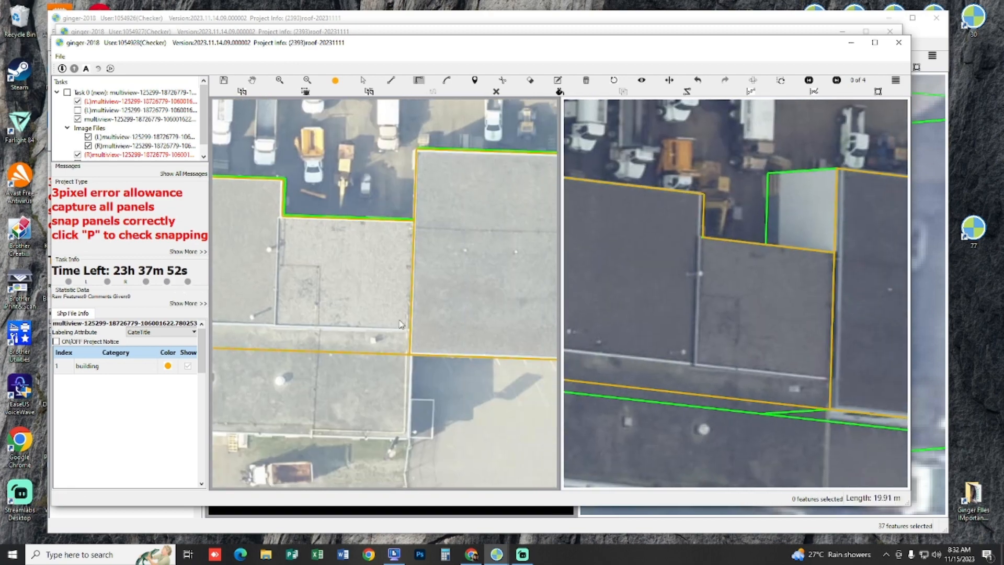
pyautogui.doubleClick(438, 331)
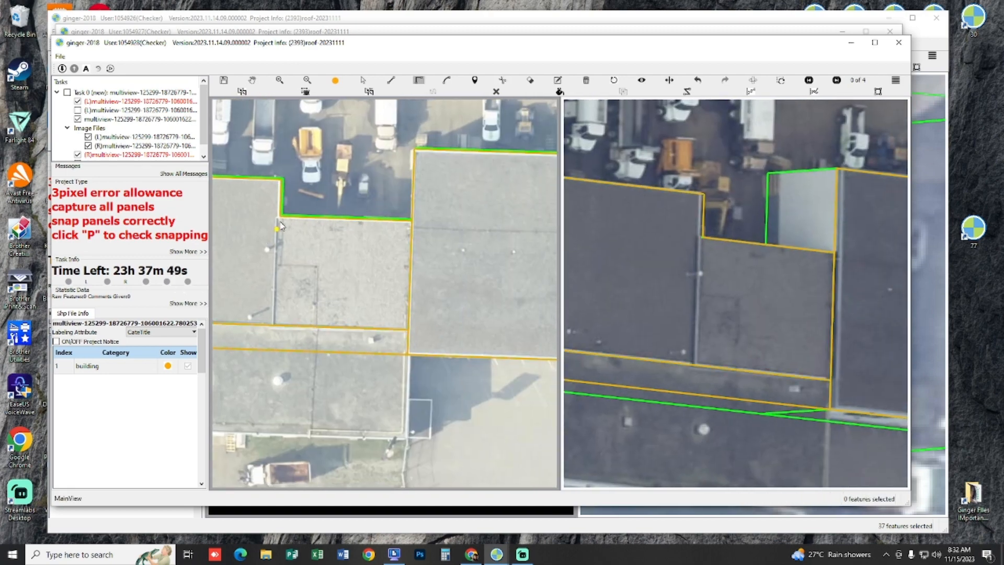
# Step: Cut the upper outline along the vertical seam between the left and middle roof sections
pyautogui.moveTo(292, 222); pyautogui.dragTo(362, 232)
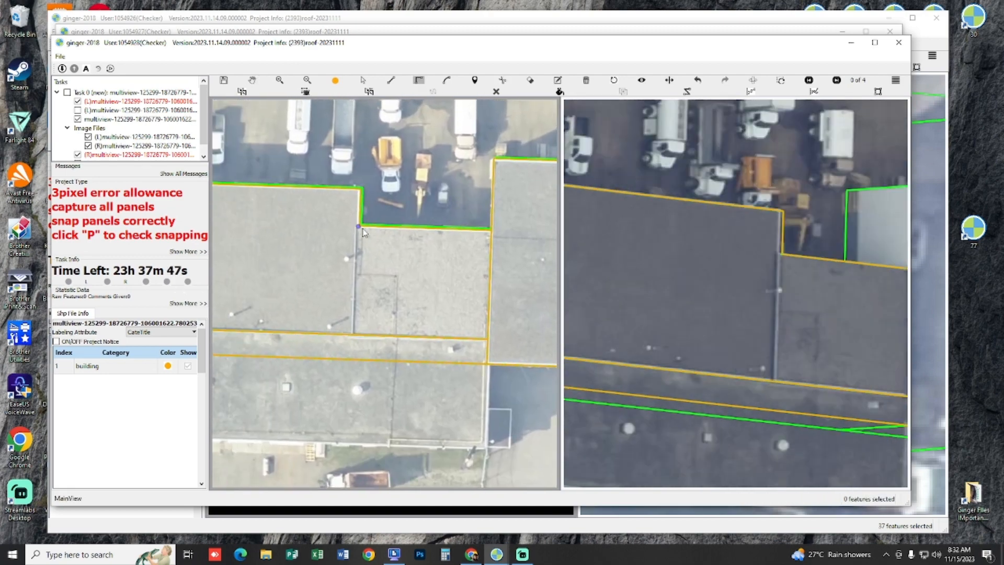
pyautogui.click(364, 229)
pyautogui.doubleClick(347, 339)
# Step: Turn off Interactive Vertex and extend the lower roof section's outer edge down to the actual roof edge
pyautogui.moveTo(294, 271); pyautogui.dragTo(375, 178)
pyautogui.moveTo(351, 255); pyautogui.dragTo(407, 261)
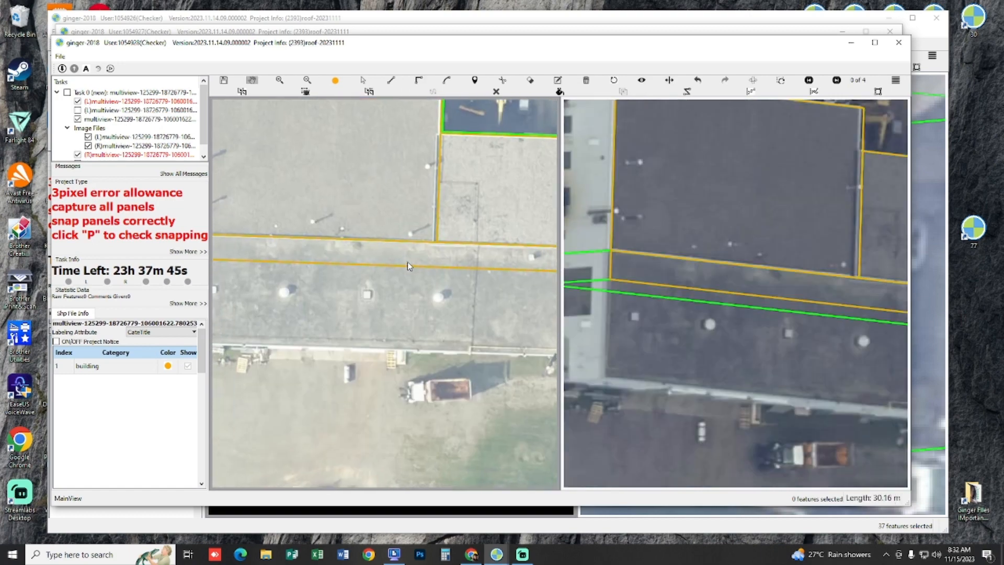
pyautogui.press('s')
pyautogui.click(407, 263)
pyautogui.click(895, 80)
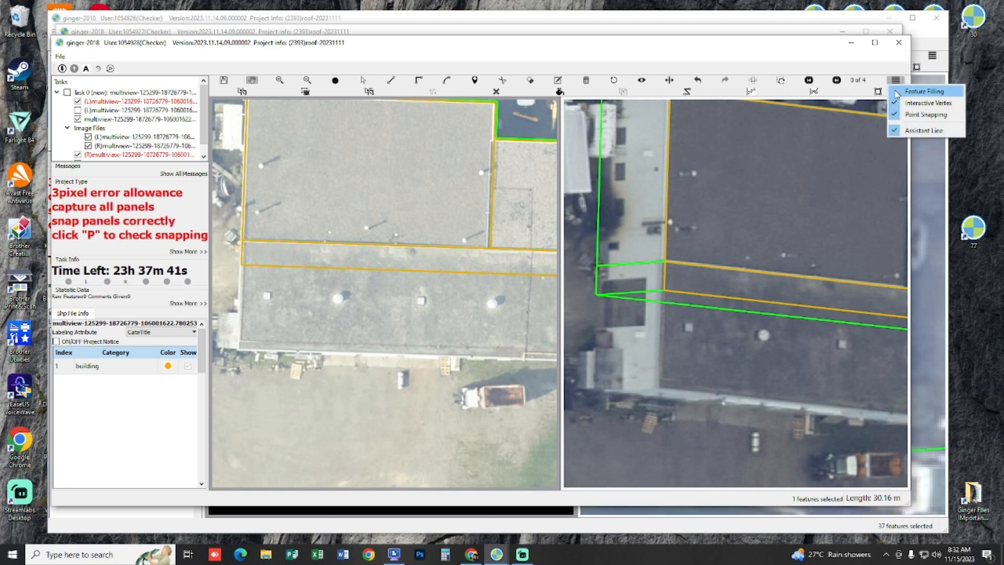
pyautogui.click(907, 104)
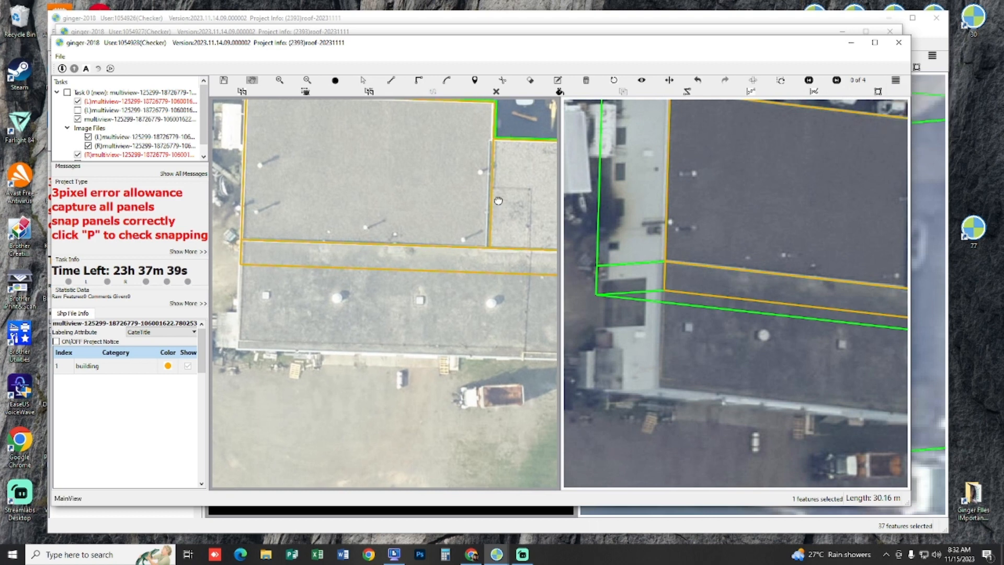
pyautogui.moveTo(424, 271); pyautogui.dragTo(412, 222)
pyautogui.press('s')
pyautogui.click(412, 222)
pyautogui.click(415, 307)
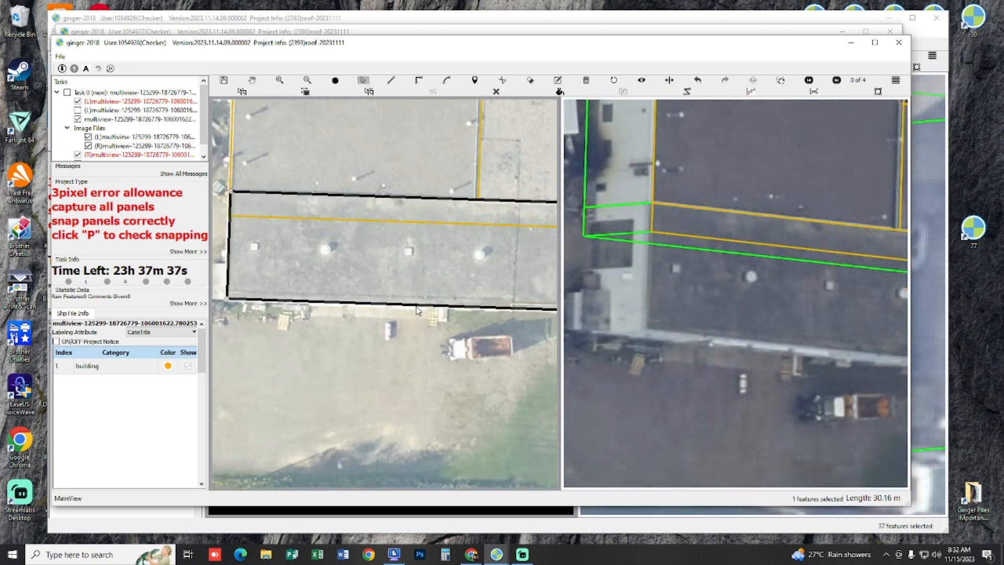
pyautogui.press('h')
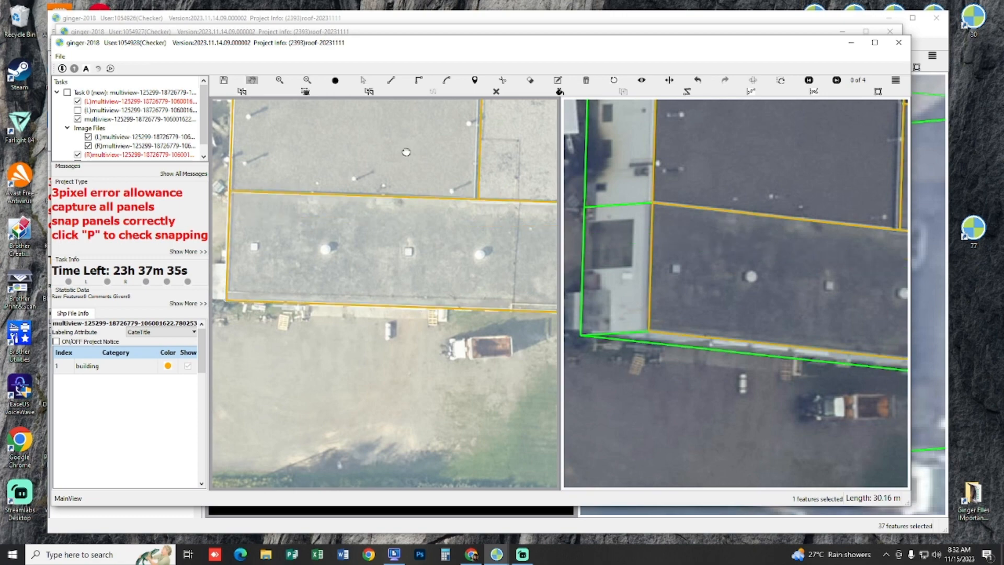
# Step: Fit the lower roof section's outline to its roof edges in the second image
pyautogui.moveTo(549, 144); pyautogui.dragTo(404, 275)
pyautogui.scroll(-3, 402, 281)
pyautogui.scroll(8, 397, 283)
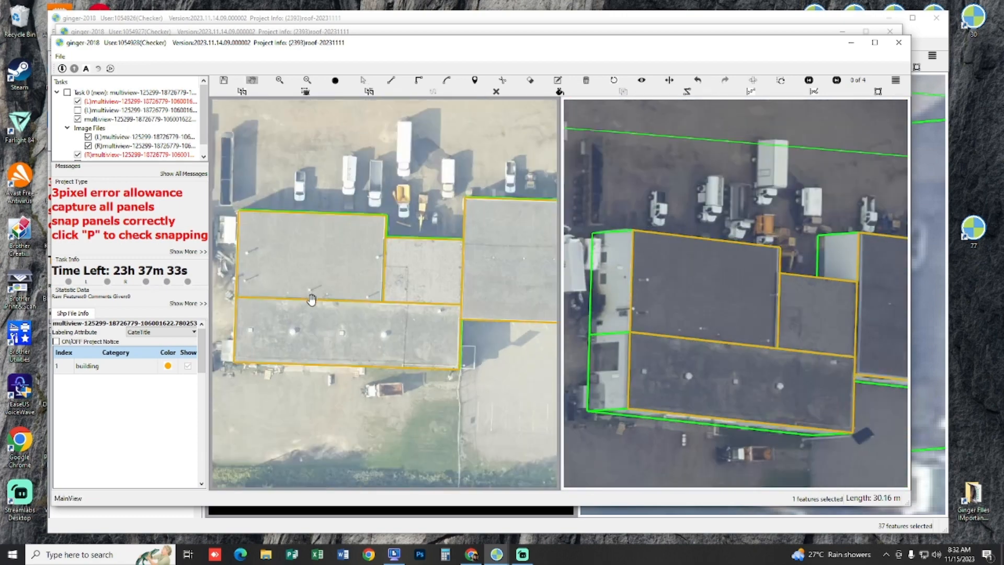
pyautogui.moveTo(876, 319); pyautogui.dragTo(777, 340)
pyautogui.press('space')
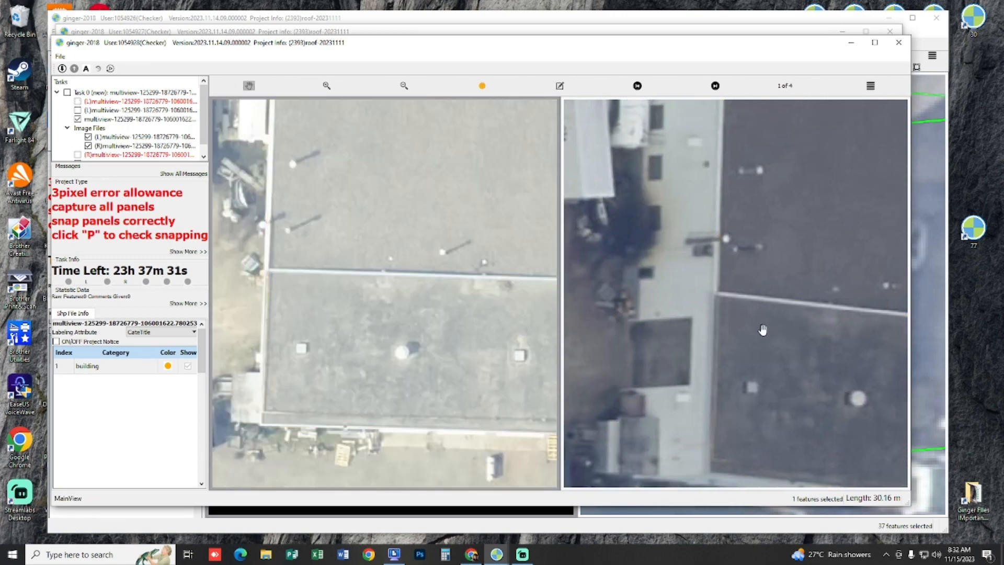
pyautogui.press('space')
pyautogui.press('space')
pyautogui.press('space')
pyautogui.press('s')
pyautogui.click(762, 351)
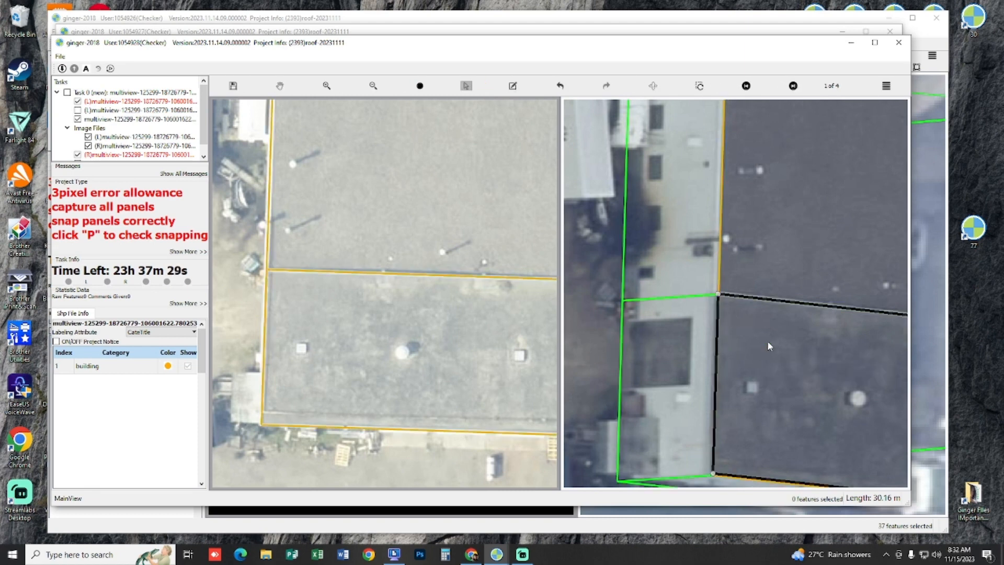
pyautogui.press('p')
pyautogui.press('p')
pyautogui.press('p')
pyautogui.press('p')
pyautogui.press('p')
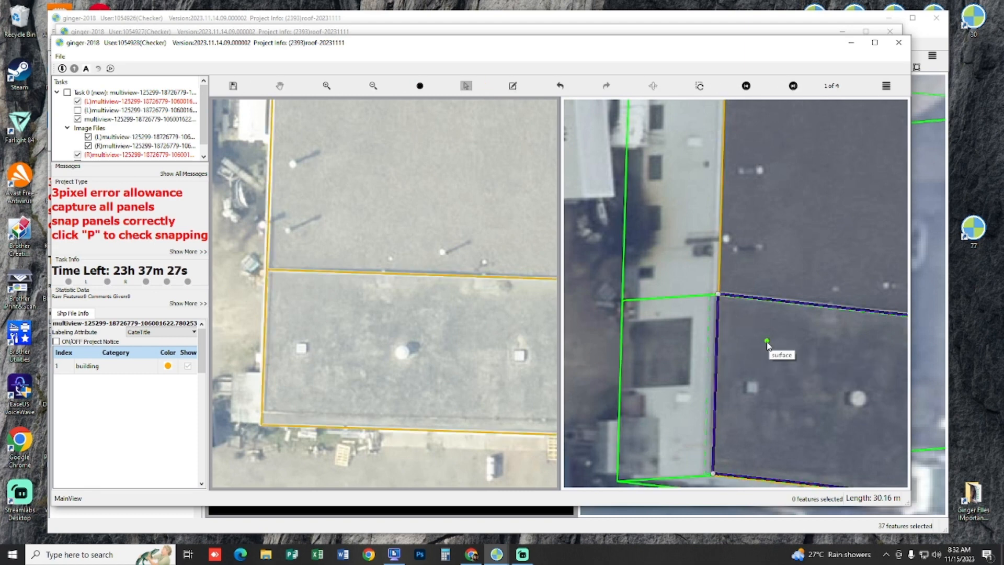
pyautogui.press('h')
# Step: Match the left roof section's outline to its roof edges in the second image
pyautogui.moveTo(762, 235); pyautogui.dragTo(611, 244)
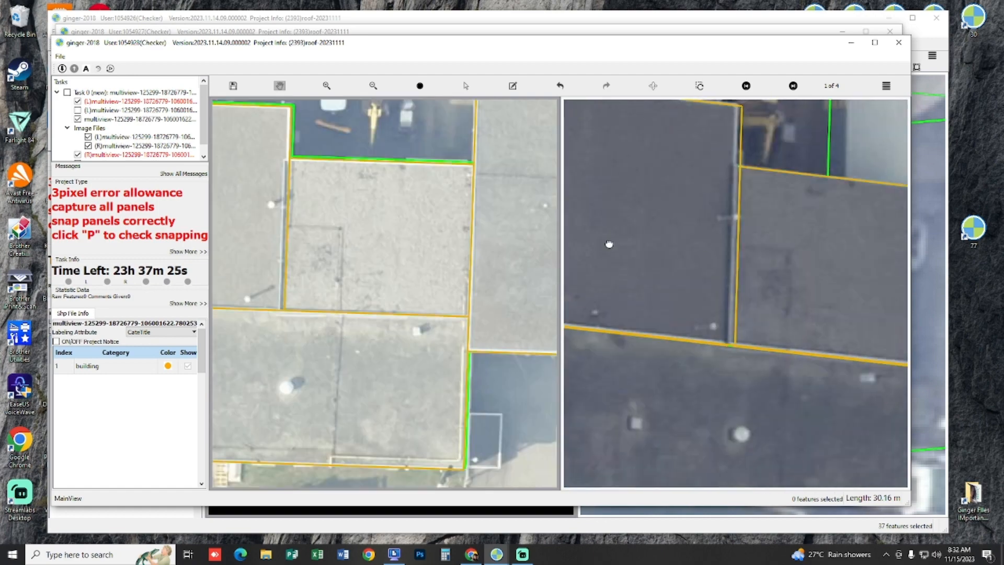
pyautogui.moveTo(829, 238); pyautogui.dragTo(733, 240)
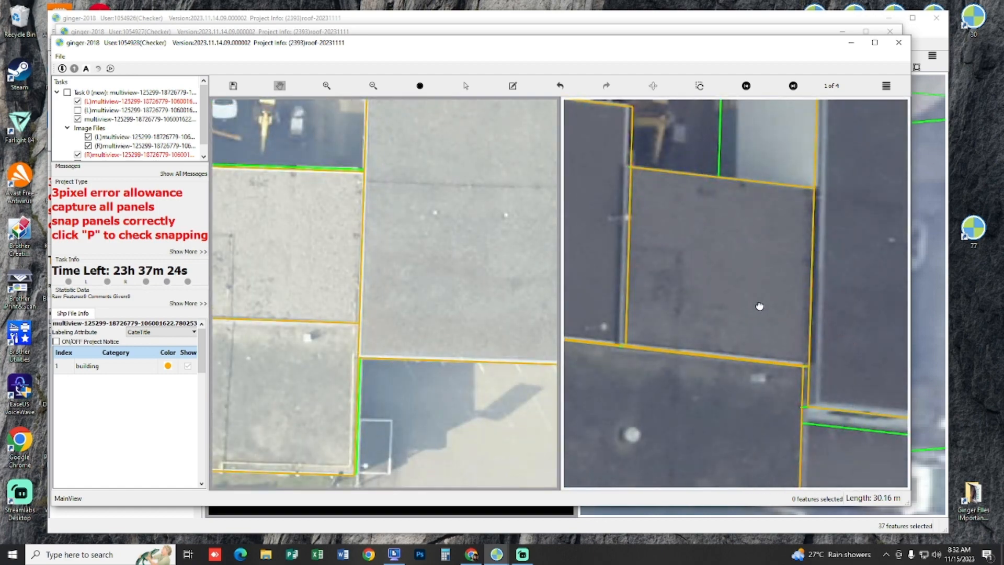
pyautogui.moveTo(767, 310); pyautogui.dragTo(837, 356)
pyautogui.moveTo(643, 251); pyautogui.dragTo(809, 334)
pyautogui.moveTo(686, 276); pyautogui.dragTo(511, 260)
pyautogui.moveTo(821, 284); pyautogui.dragTo(726, 285)
pyautogui.press('s')
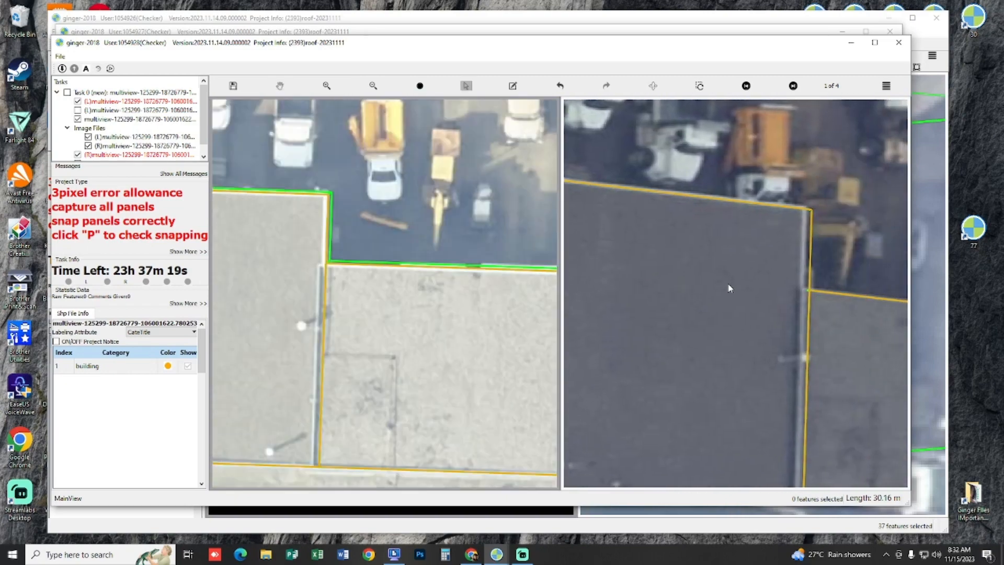
pyautogui.click(743, 267)
pyautogui.press('h')
# Step: Shift the right roof section's outline onto its own roof edge in the second image
pyautogui.moveTo(889, 363); pyautogui.dragTo(612, 228)
pyautogui.moveTo(701, 221); pyautogui.dragTo(650, 308)
pyautogui.press('s')
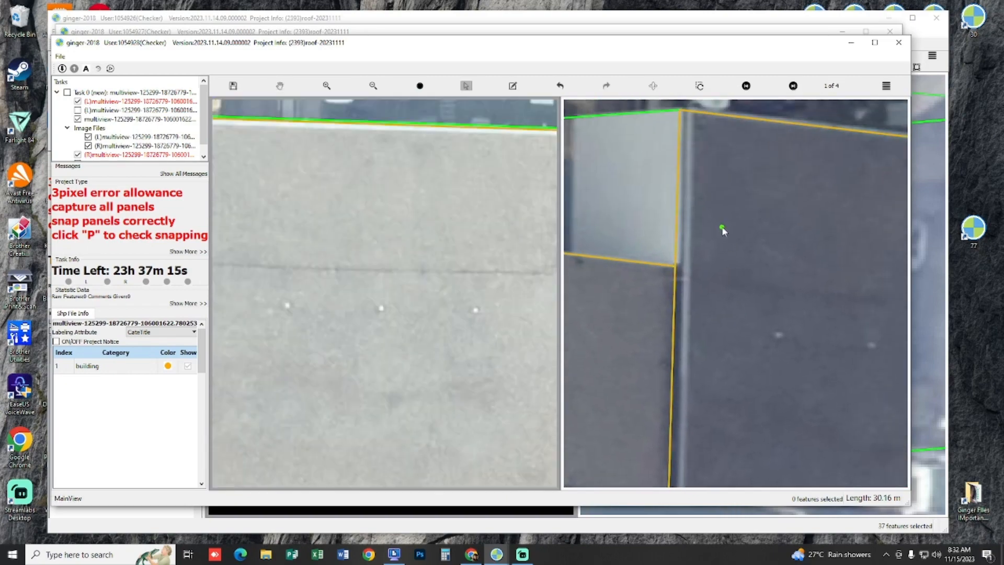
pyautogui.click(713, 214)
pyautogui.press('h')
pyautogui.scroll(-2, 717, 232)
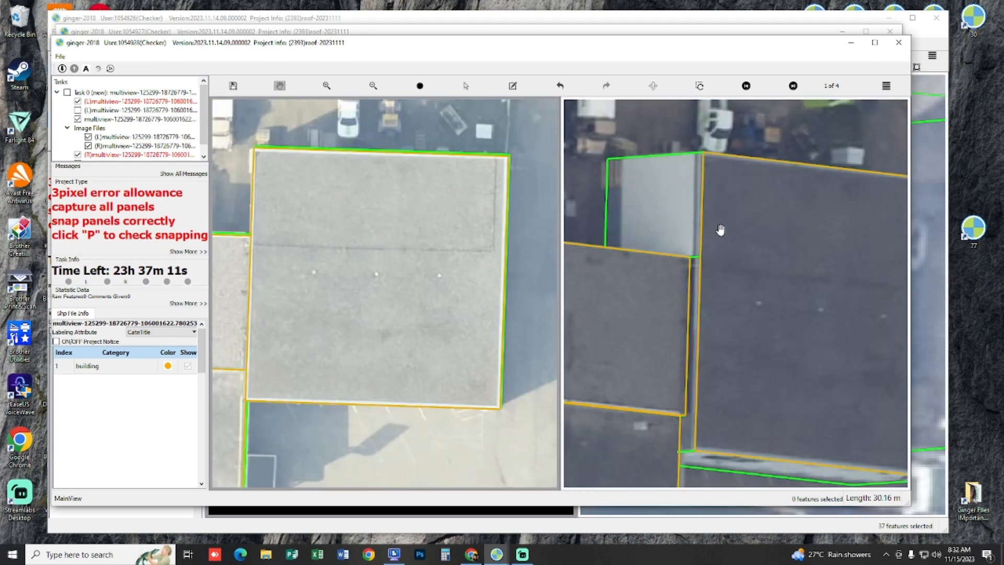
pyautogui.scroll(-5, 618, 195)
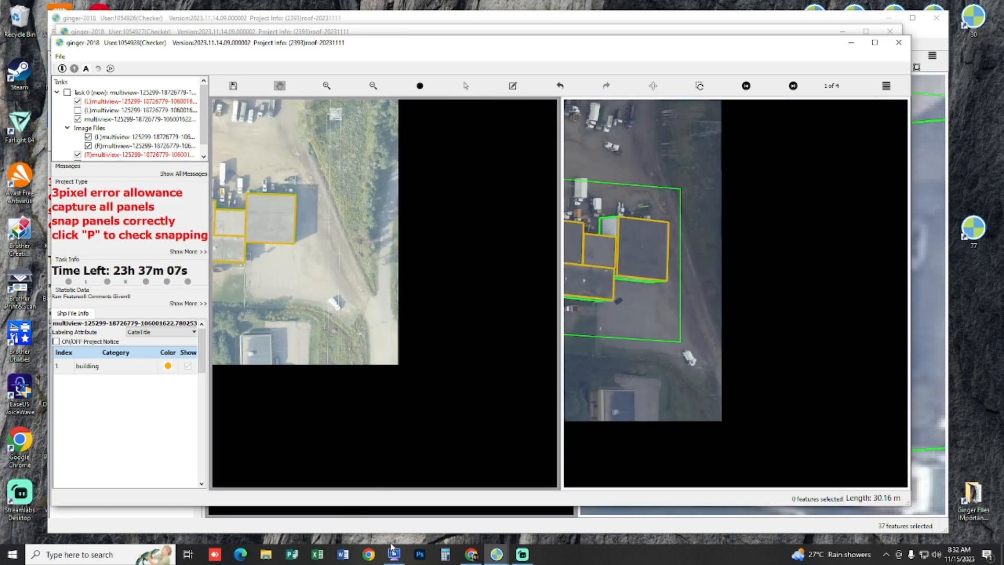
# Step: Switch to HandyCafe Server, start a Play and Pay session for PC-07, and return to the stereo task
pyautogui.click(393, 553)
pyautogui.rightClick(219, 128)
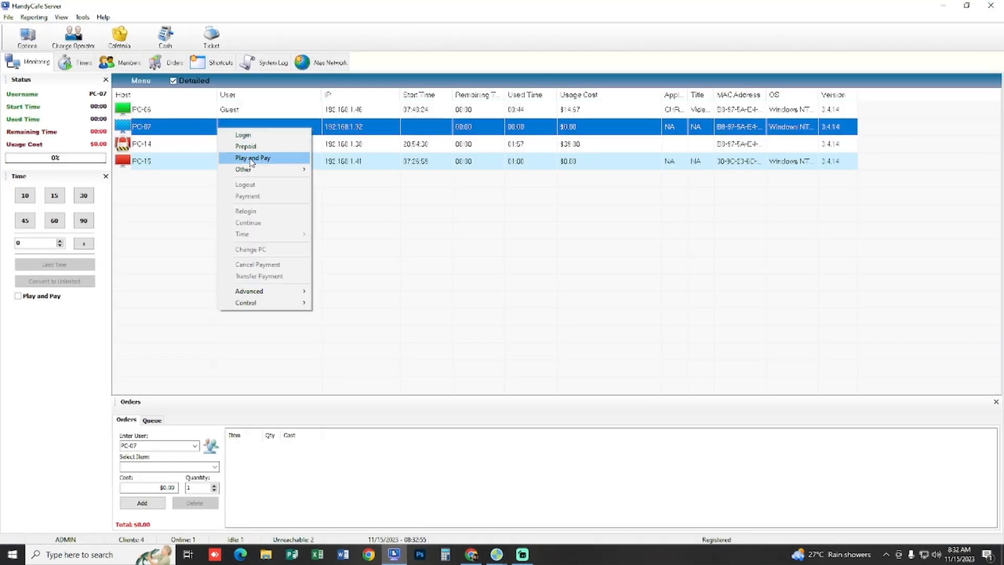
pyautogui.click(251, 159)
pyautogui.press('Return')
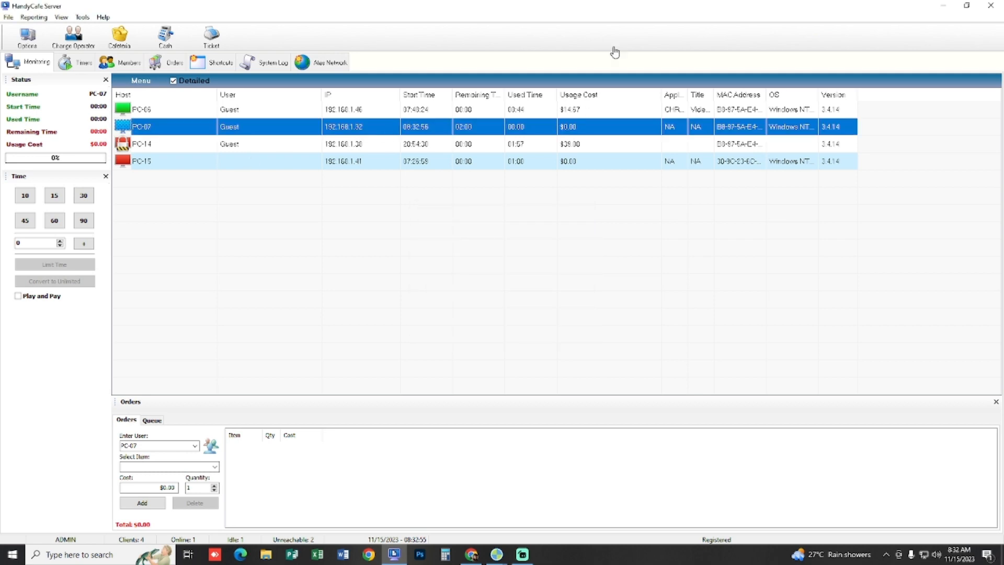
pyautogui.click(941, 10)
# Step: Select all four roof sections of the industrial building together
pyautogui.moveTo(635, 204); pyautogui.dragTo(615, 188)
pyautogui.moveTo(306, 206); pyautogui.dragTo(485, 223)
pyautogui.press('s')
pyautogui.moveTo(245, 165); pyautogui.dragTo(486, 321)
pyautogui.press('space')
pyautogui.scroll(3, 481, 282)
pyautogui.moveTo(481, 281); pyautogui.dragTo(584, 315)
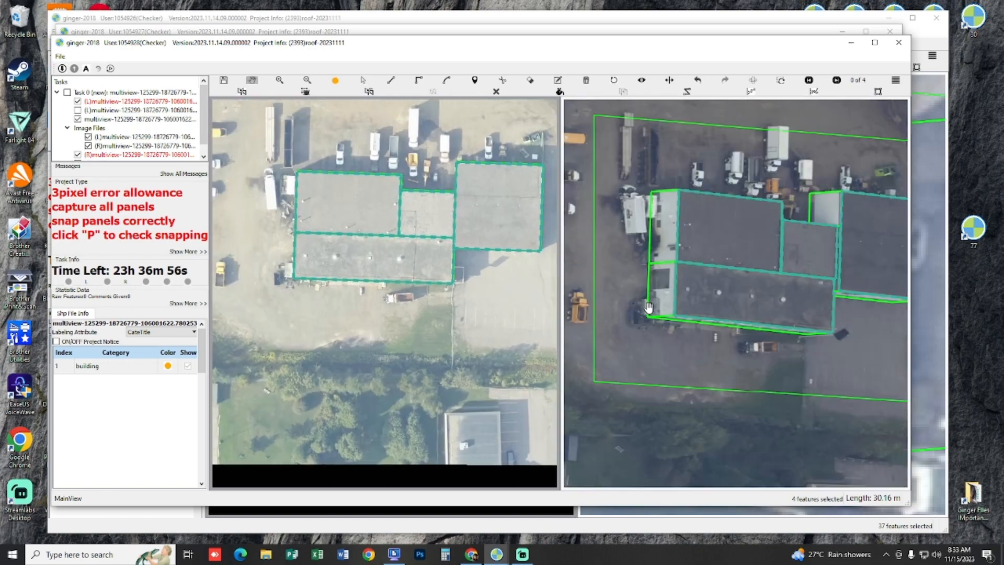
# Step: Preview the four selected roof sections as a 3D model and check how their panels snap
pyautogui.moveTo(344, 245); pyautogui.dragTo(410, 181)
pyautogui.press('p')
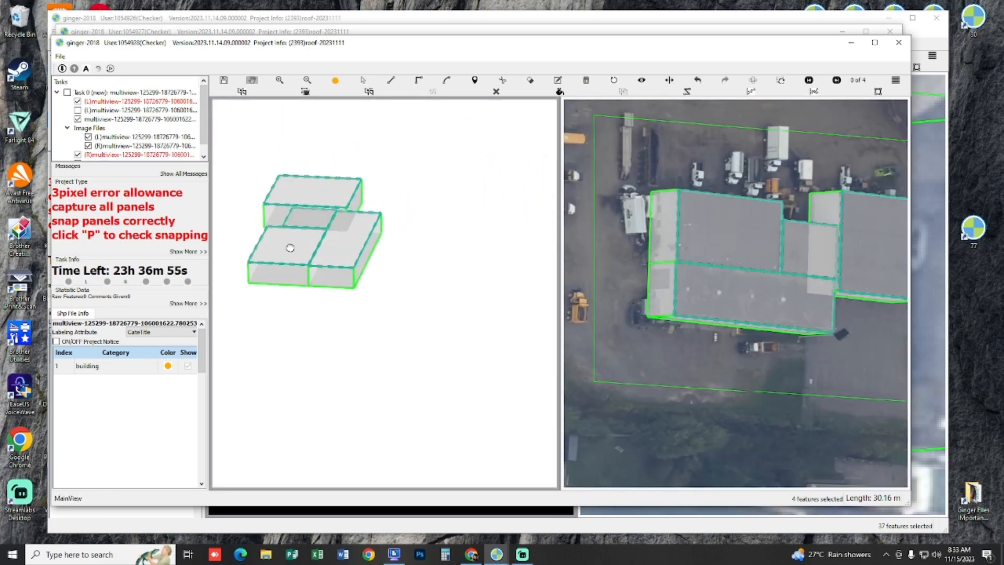
pyautogui.moveTo(290, 248); pyautogui.dragTo(415, 165)
pyautogui.press('space')
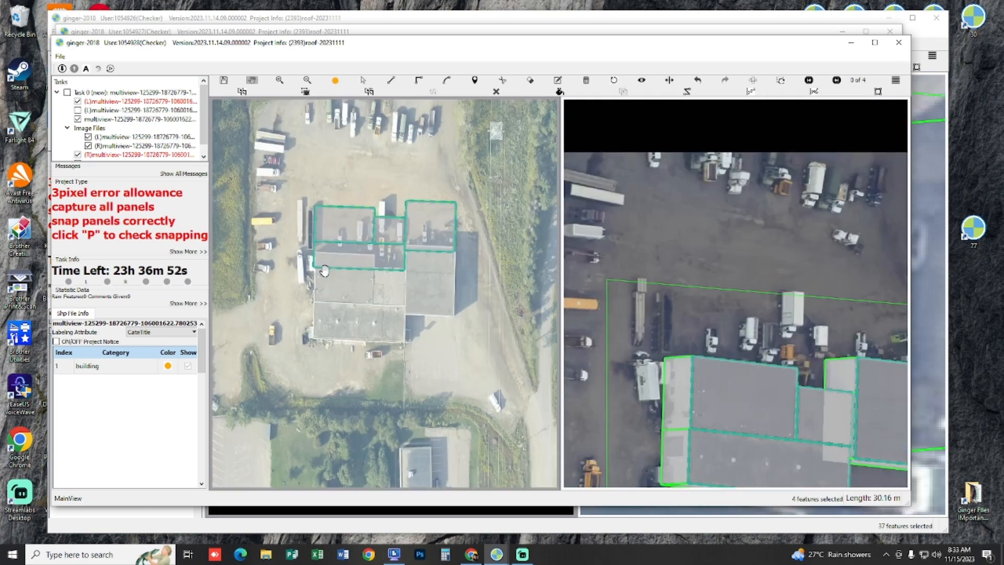
pyautogui.scroll(-3, 400, 299)
pyautogui.scroll(5, 445, 320)
pyautogui.press('p')
pyautogui.press('p')
pyautogui.scroll(-2, 445, 320)
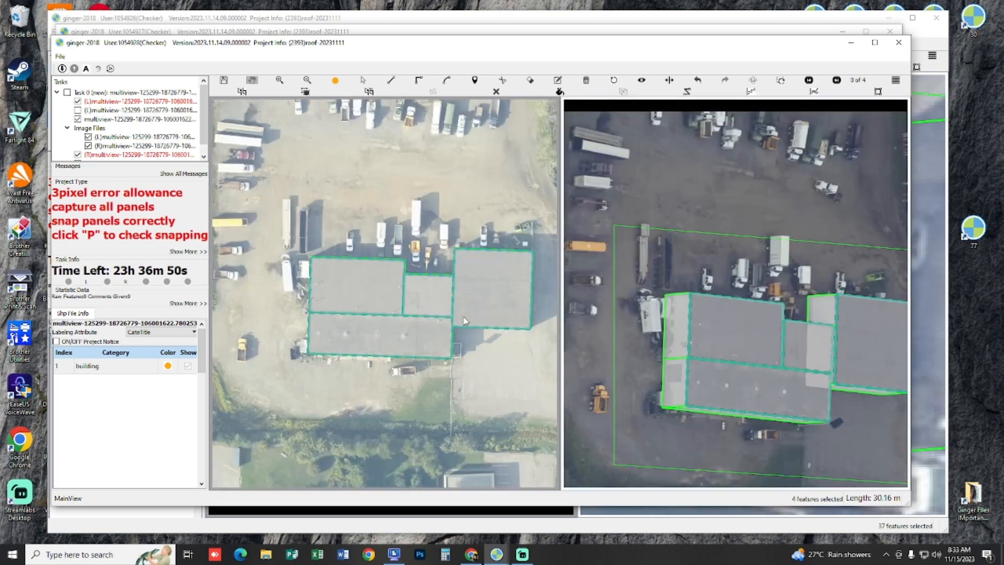
# Step: Switch to the second image pair and check the roof sections and ground footprints against the walls
pyautogui.press('Right')
pyautogui.moveTo(797, 298); pyautogui.dragTo(740, 338)
pyautogui.press('space')
pyautogui.press('space')
pyautogui.scroll(2, 742, 339)
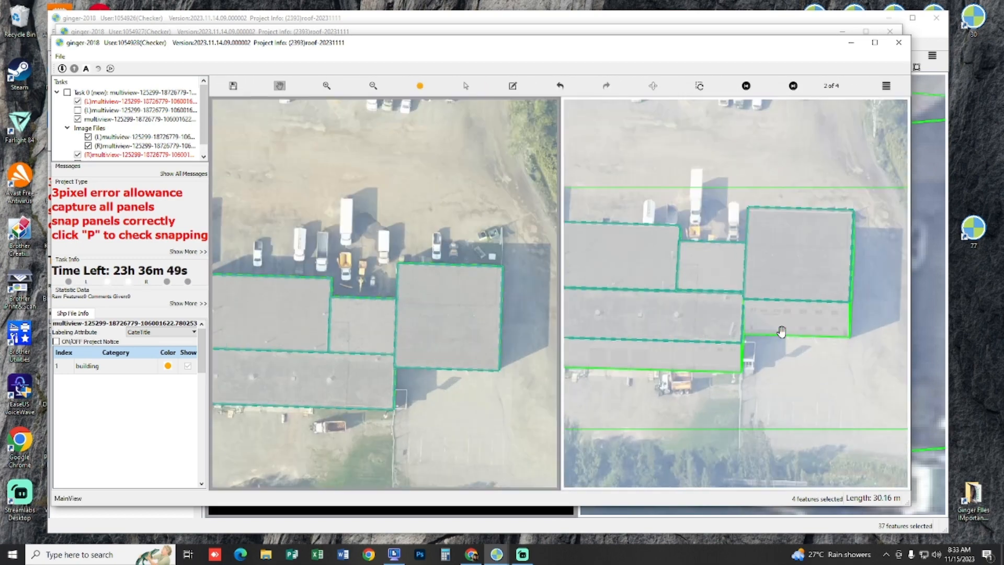
pyautogui.scroll(3, 778, 320)
pyautogui.press('p')
pyautogui.press('p')
pyautogui.press('p')
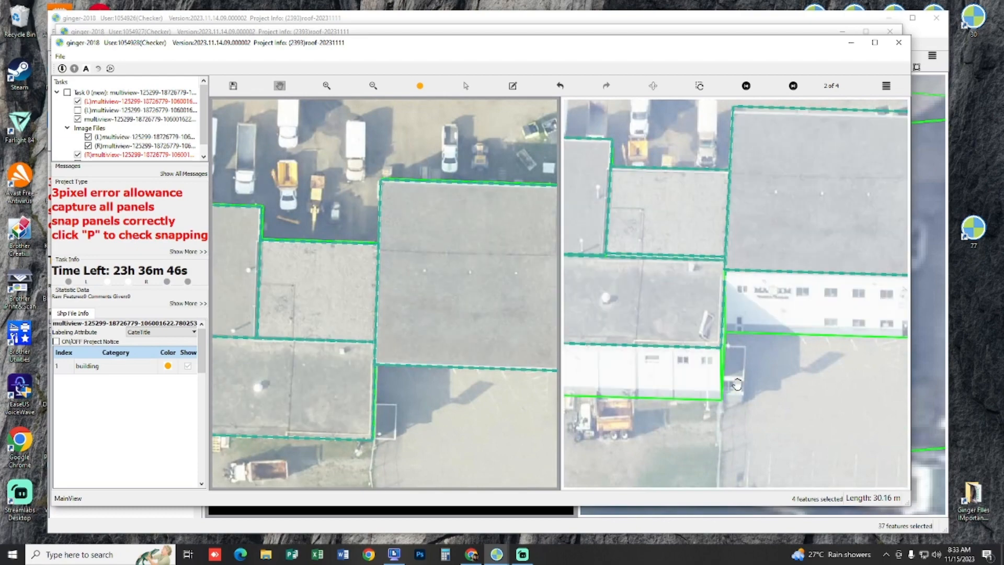
# Step: Draw a rectangular outline over the small canopy structure beside the lower roof section, starting from that section's side edge and corner
pyautogui.scroll(3, 740, 382)
pyautogui.moveTo(437, 361); pyautogui.dragTo(436, 287)
pyautogui.scroll(4, 378, 368)
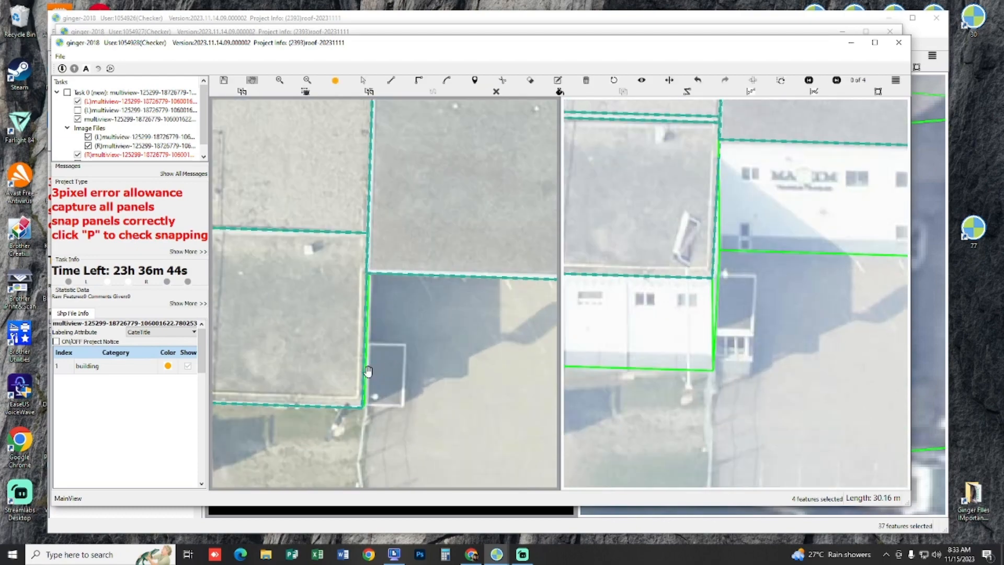
pyautogui.moveTo(381, 324); pyautogui.dragTo(383, 281)
pyautogui.press('r')
pyautogui.click(360, 267)
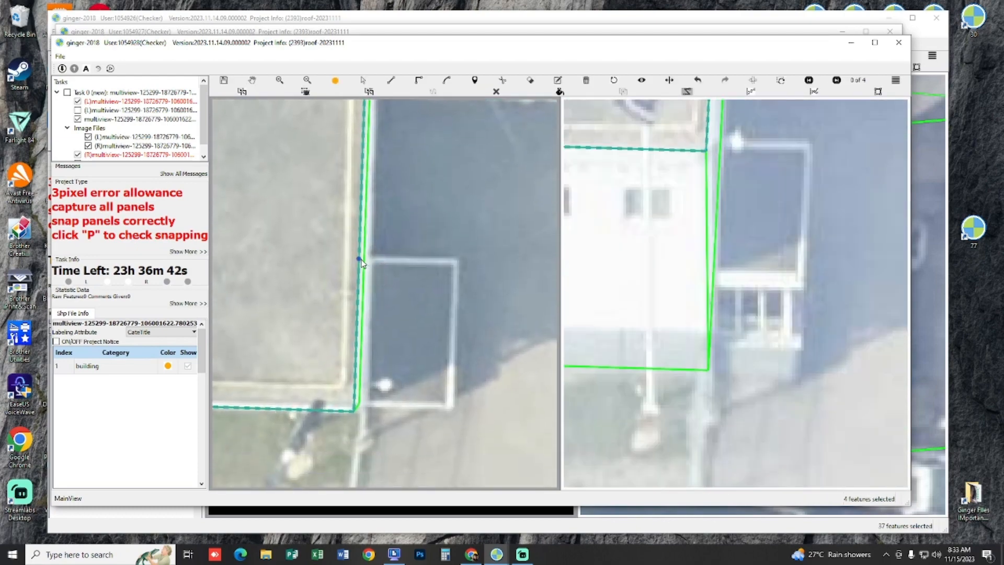
pyautogui.click(355, 409)
pyautogui.press('r')
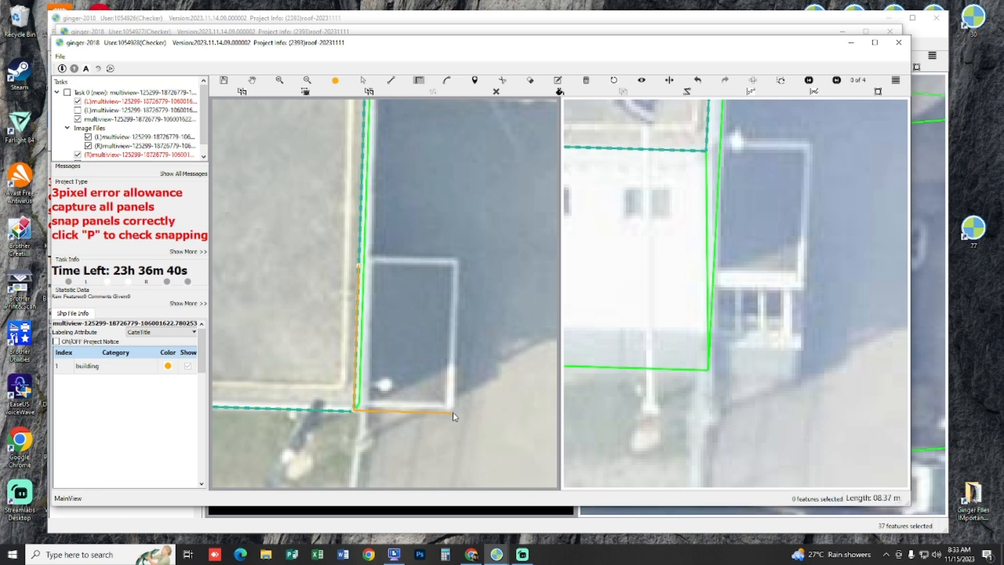
pyautogui.click(359, 268)
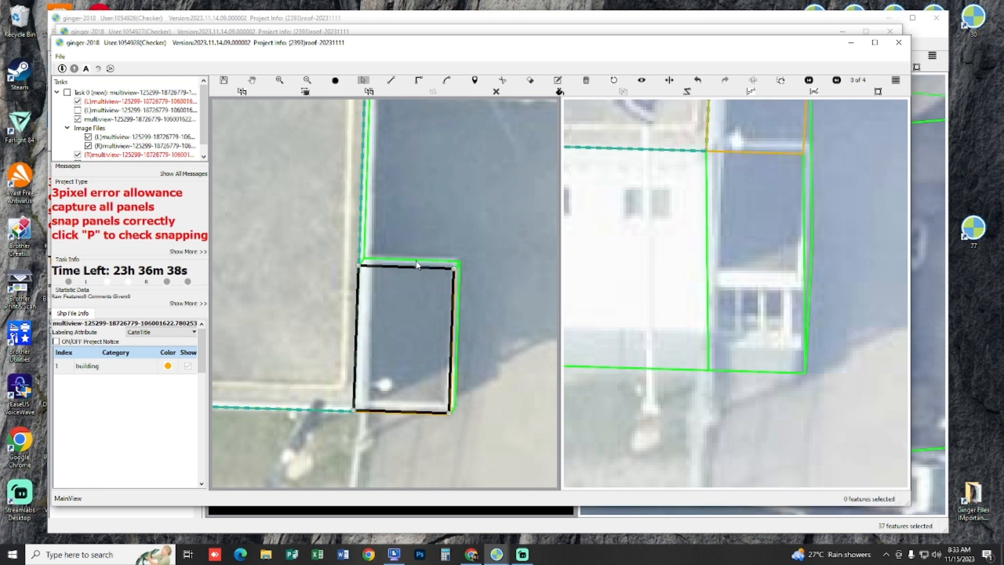
pyautogui.scroll(3, 389, 421)
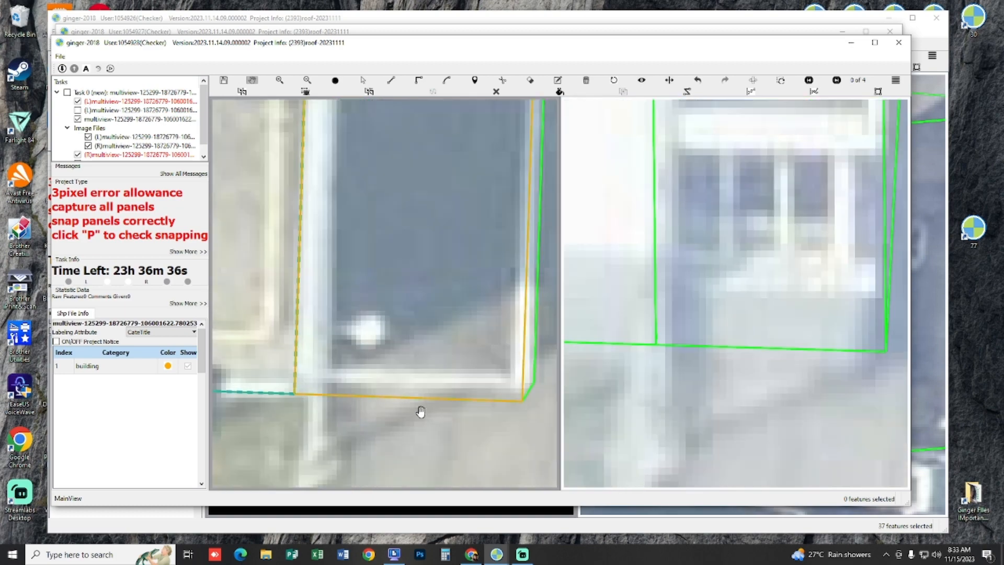
# Step: Select the small canopy outline beside the lower roof section of the industrial building
pyautogui.press('s')
pyautogui.moveTo(422, 402); pyautogui.dragTo(426, 393)
pyautogui.press('Escape')
pyautogui.scroll(-3, 425, 395)
pyautogui.moveTo(419, 340); pyautogui.dragTo(407, 393)
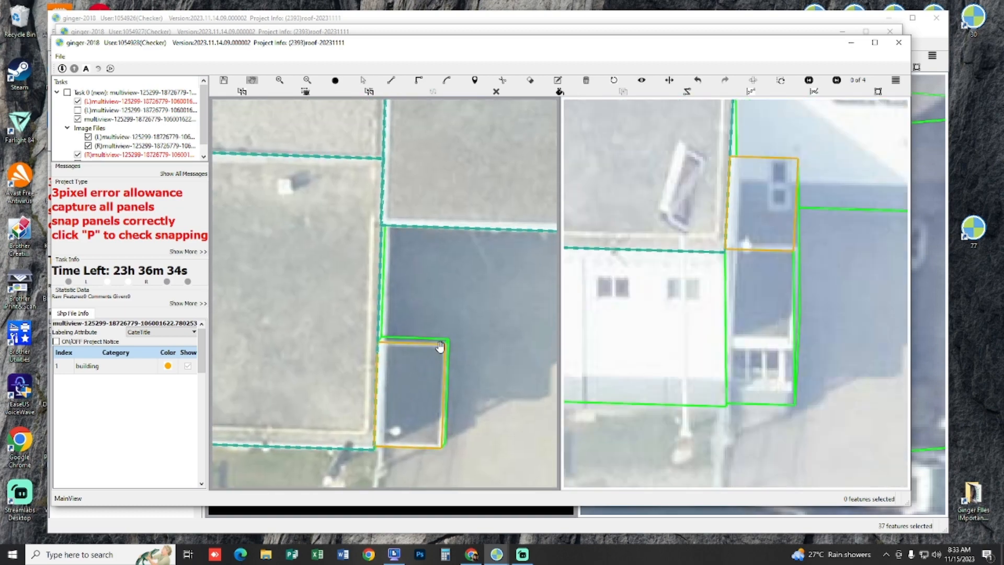
pyautogui.click(413, 390)
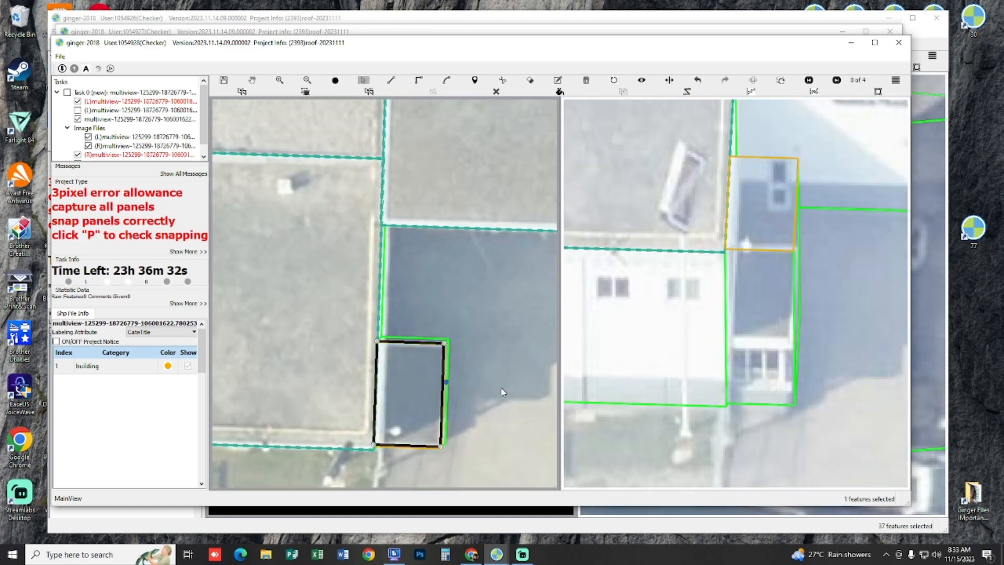
pyautogui.press('Escape')
pyautogui.click(427, 408)
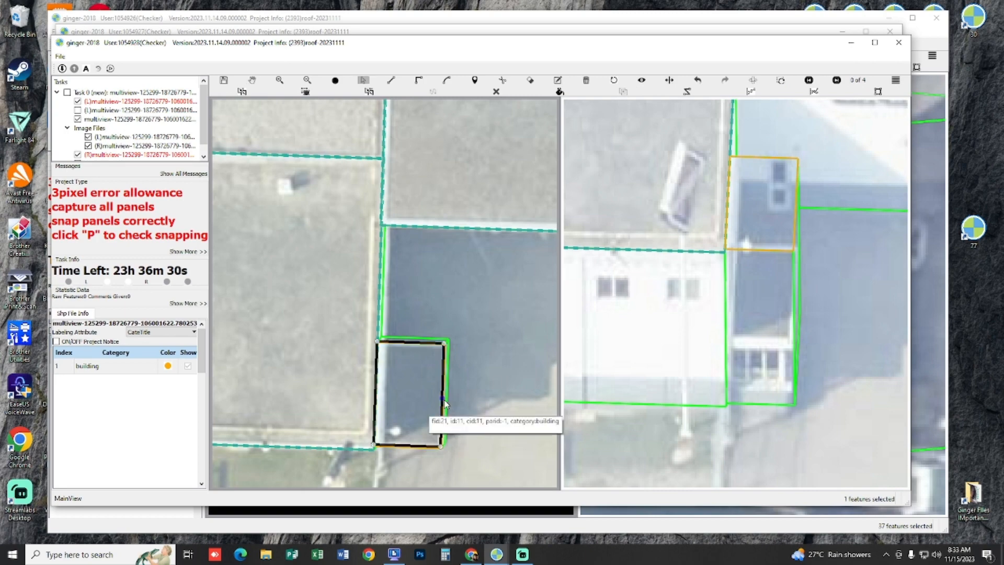
pyautogui.moveTo(440, 396); pyautogui.dragTo(461, 408)
pyautogui.scroll(-3, 460, 409)
pyautogui.scroll(-5, 482, 457)
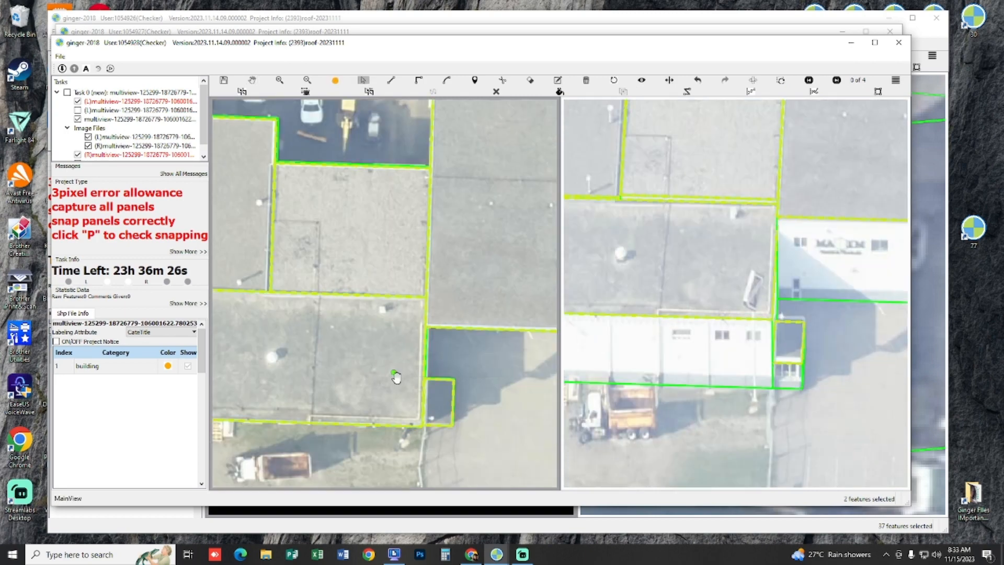
# Step: Select the four roof sections and the canopy together and check the whole building's outlines in both images
pyautogui.scroll(-2, 296, 256)
pyautogui.press('s')
pyautogui.moveTo(256, 238); pyautogui.dragTo(507, 440)
pyautogui.press('h')
pyautogui.scroll(2, 430, 317)
pyautogui.moveTo(385, 271); pyautogui.dragTo(453, 383)
pyautogui.press('space')
pyautogui.press('space')
pyautogui.press('space')
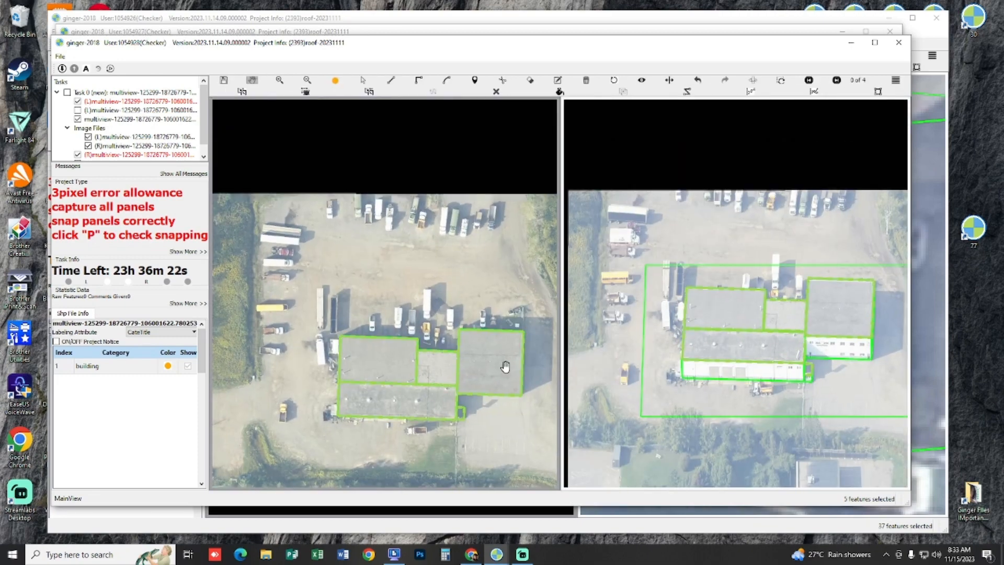
pyautogui.press('space')
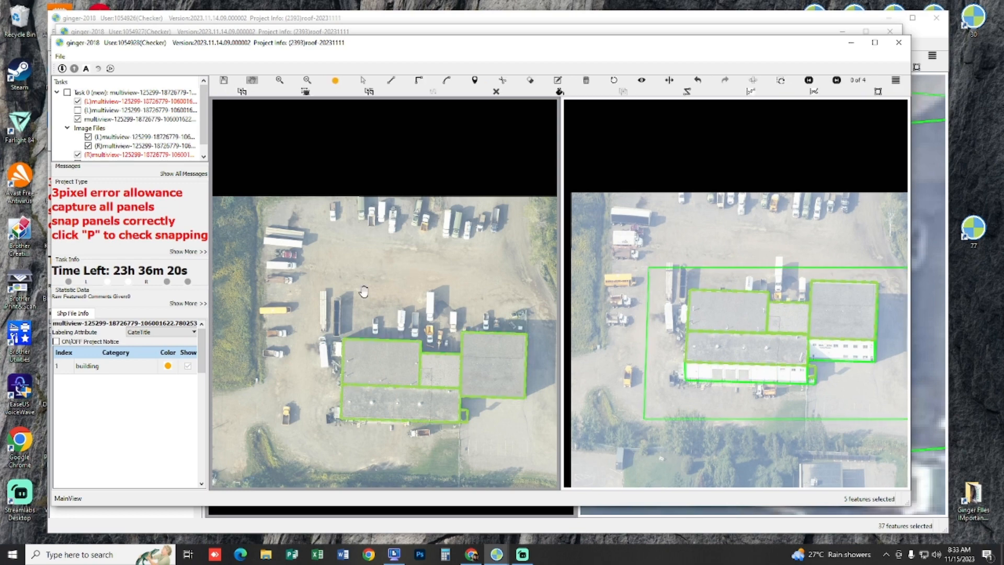
pyautogui.scroll(2, 307, 191)
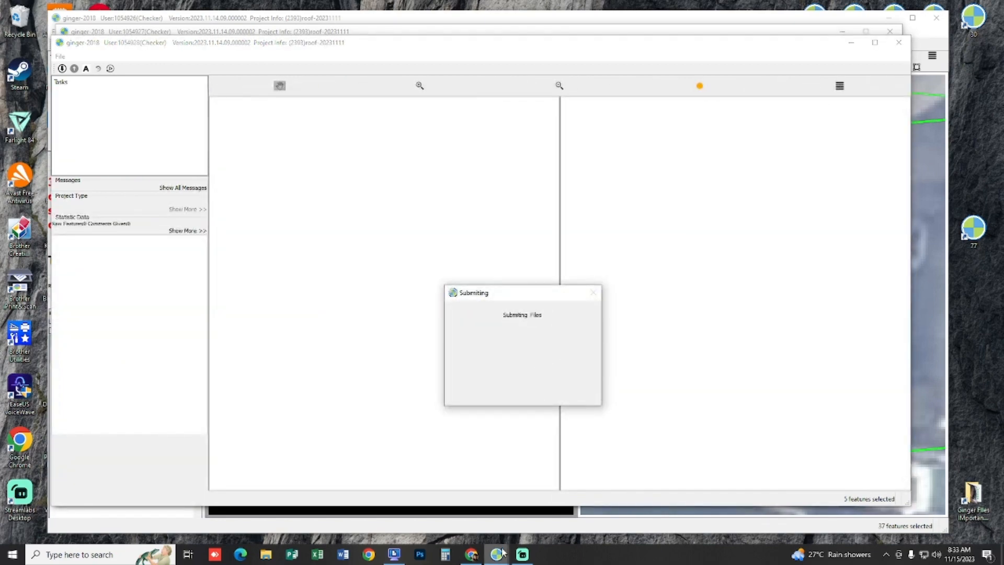
# Step: Switch to the other open task window, which shows the residential houses
pyautogui.moveTo(502, 552)
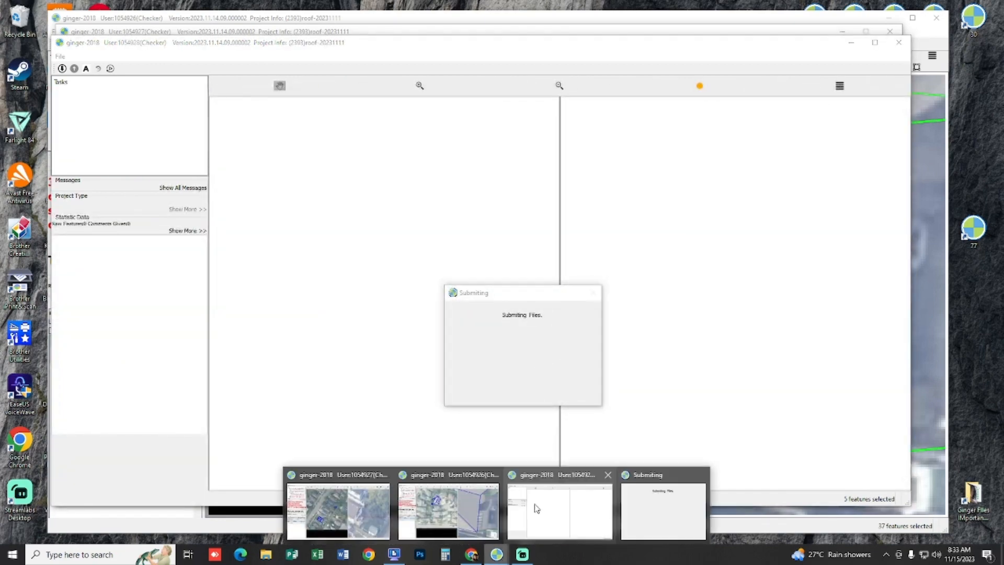
pyautogui.click(533, 507)
pyautogui.scroll(3, 450, 316)
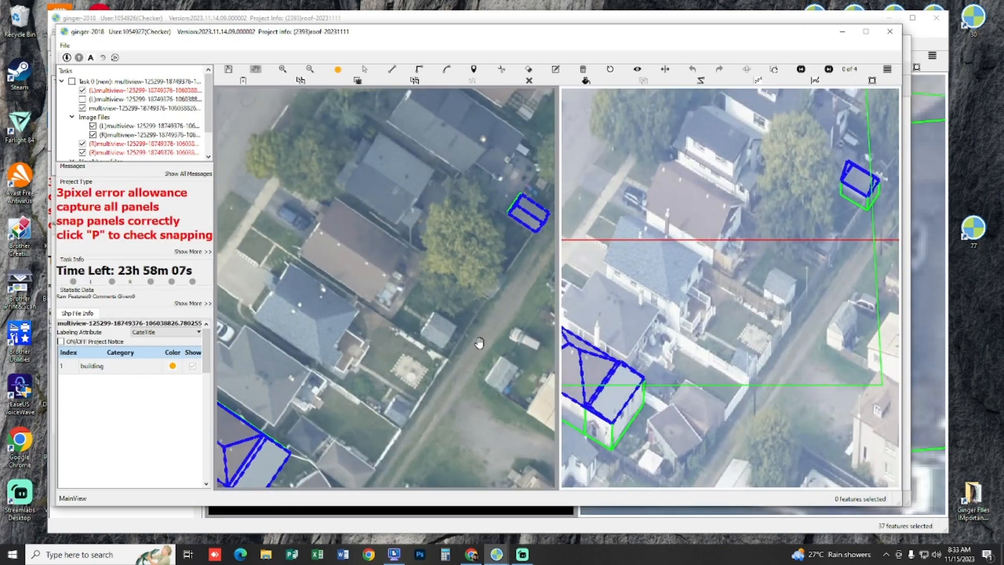
pyautogui.click(82, 99)
pyautogui.click(83, 99)
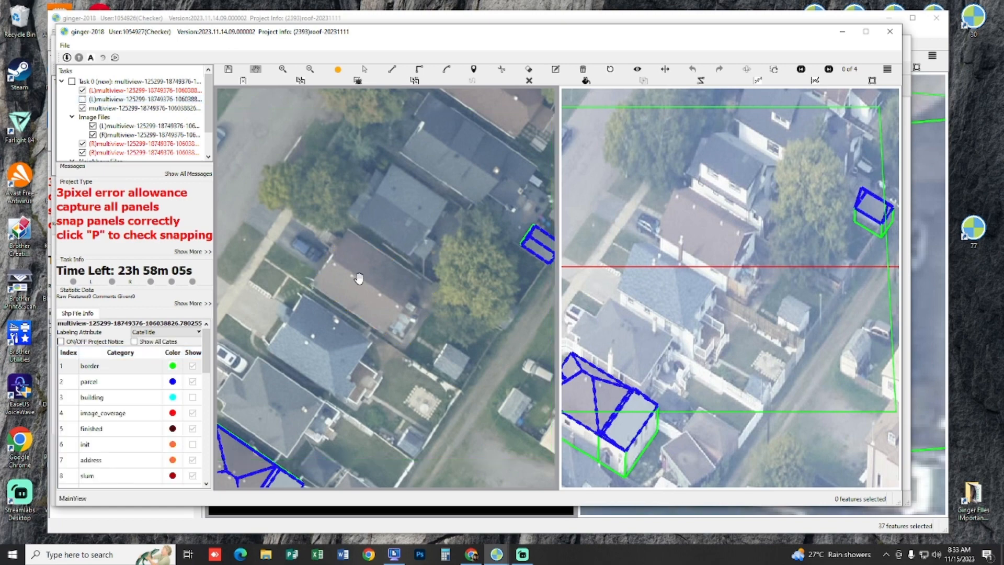
pyautogui.scroll(5, 365, 186)
pyautogui.click(338, 131)
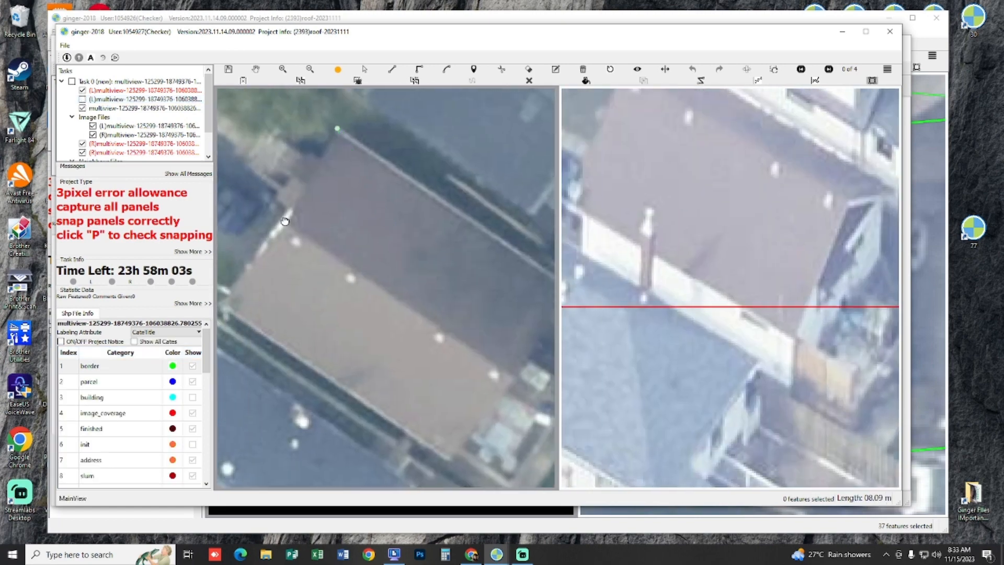
pyautogui.scroll(-3, 381, 234)
pyautogui.scroll(3, 449, 291)
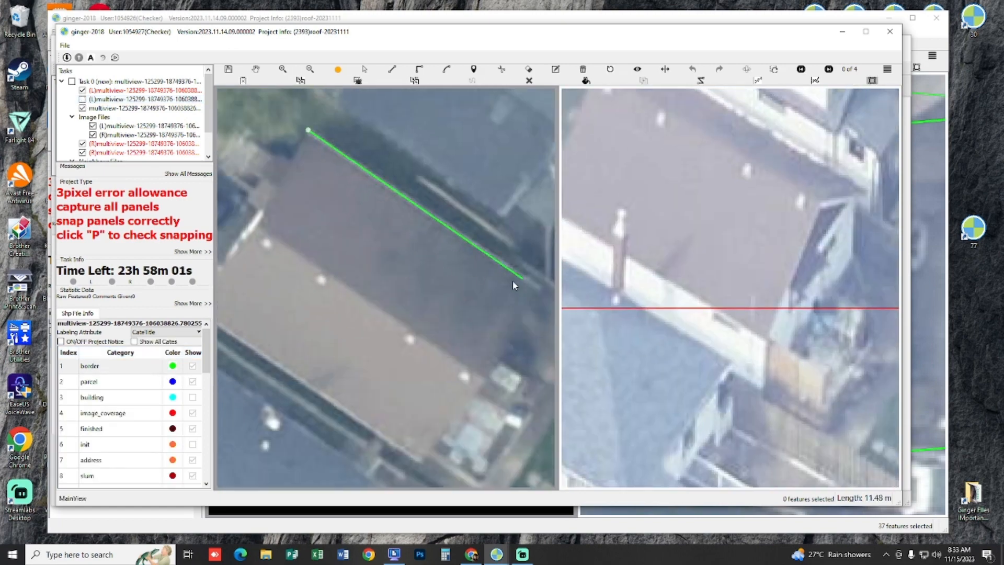
pyautogui.press('Escape')
# Step: Make the first left-image layer active and choose its building category for drawing
pyautogui.click(135, 99)
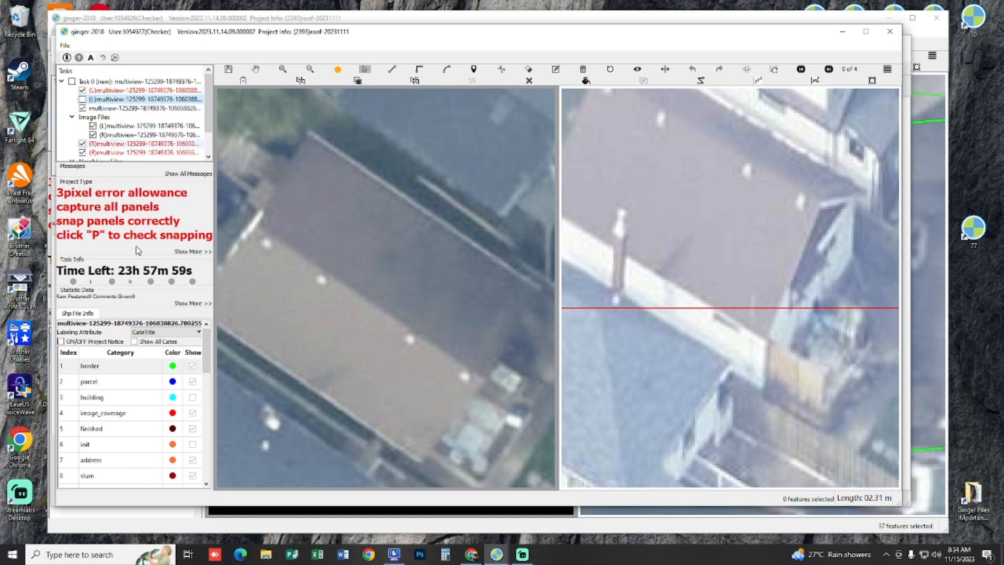
pyautogui.click(136, 428)
pyautogui.click(136, 413)
pyautogui.click(135, 398)
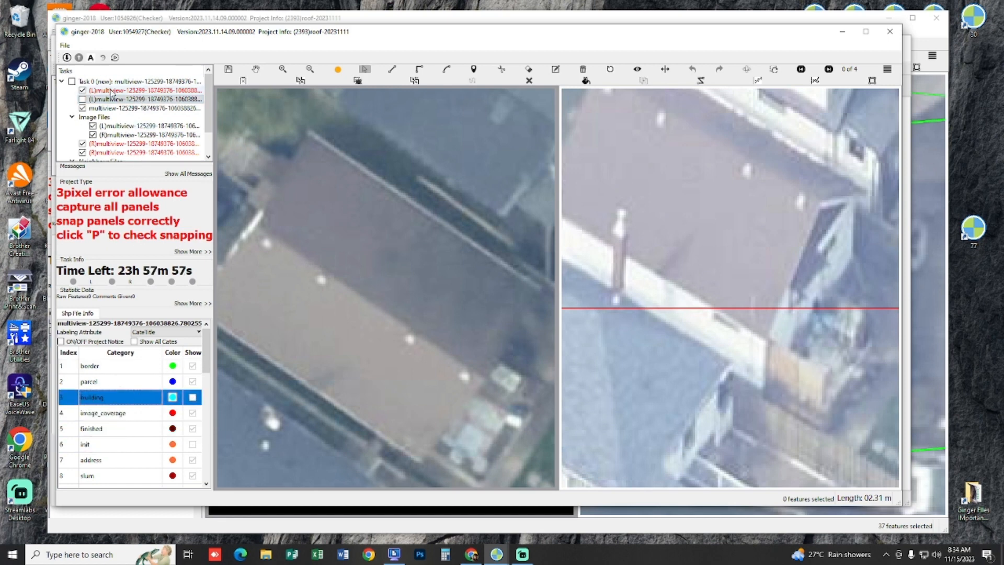
pyautogui.click(111, 90)
pyautogui.click(135, 368)
# Step: Draw a rectangle around the brown gabled house's roof, about 12 m along its long eave, in the left image
pyautogui.moveTo(343, 163); pyautogui.dragTo(305, 184)
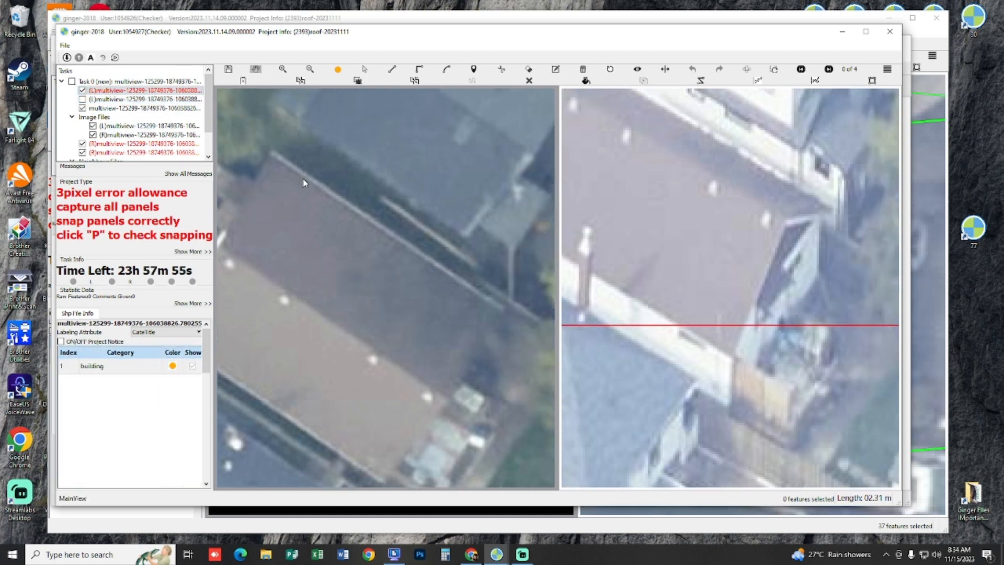
pyautogui.press('r')
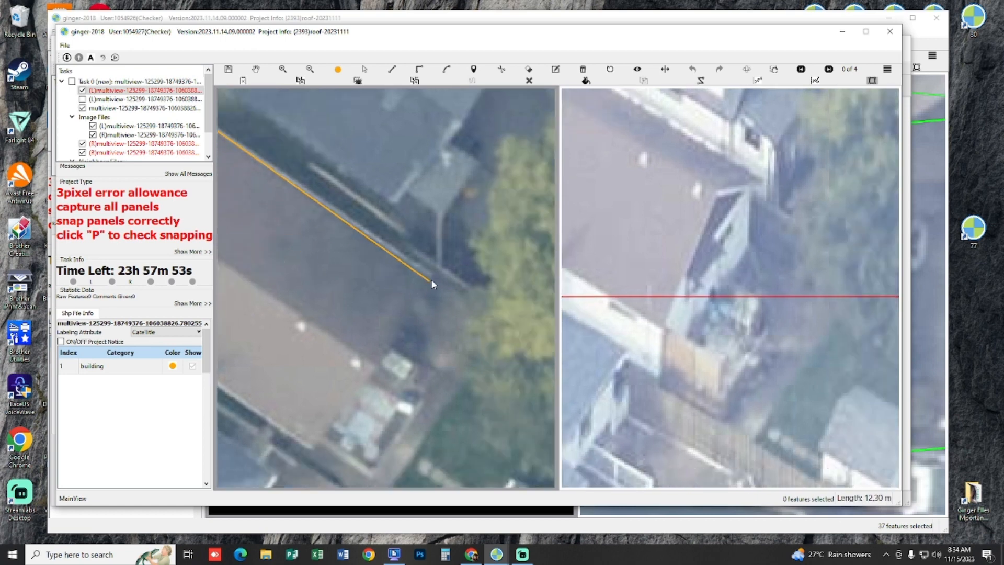
pyautogui.click(432, 277)
pyautogui.click(310, 450)
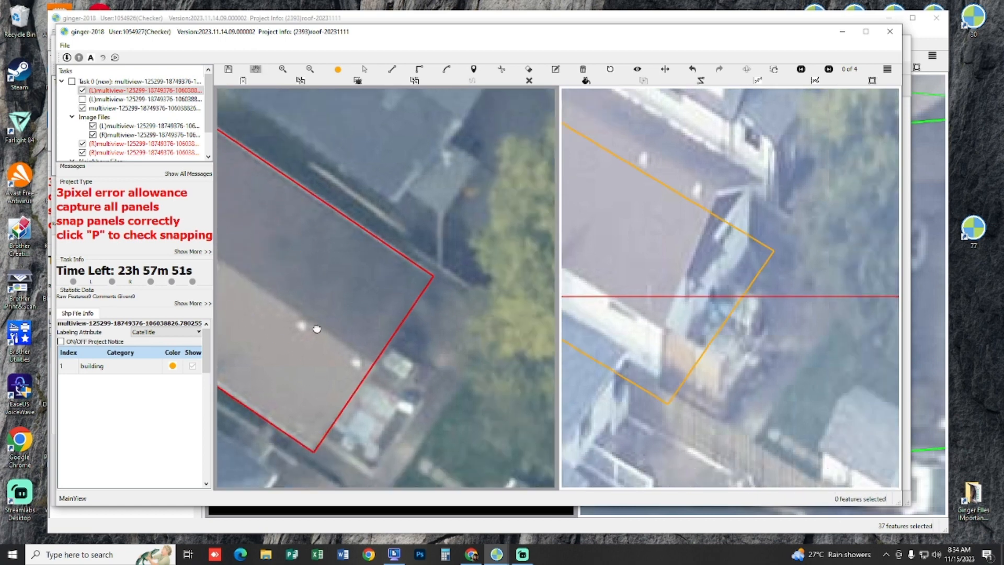
# Step: Shift the rectangular roof outline in the right image until it matches the brown house's eaves
pyautogui.press('m')
pyautogui.moveTo(735, 344); pyautogui.dragTo(733, 271)
pyautogui.moveTo(743, 299); pyautogui.dragTo(612, 214)
pyautogui.moveTo(307, 289); pyautogui.dragTo(369, 348)
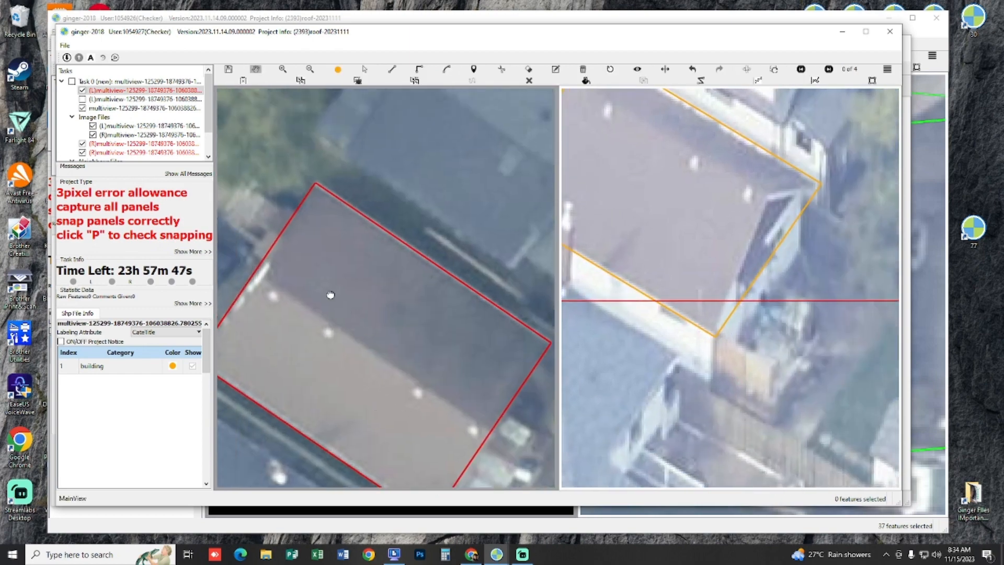
pyautogui.moveTo(691, 215); pyautogui.dragTo(713, 232)
# Step: Project the roof outline down to the ground in the right image to set the house's footprint
pyautogui.press('m')
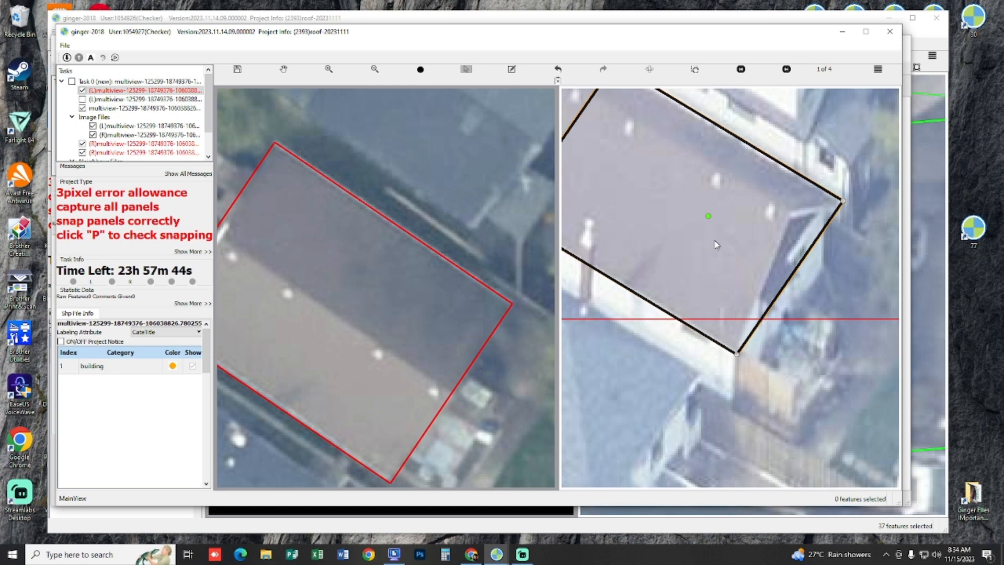
pyautogui.moveTo(718, 258); pyautogui.dragTo(715, 226)
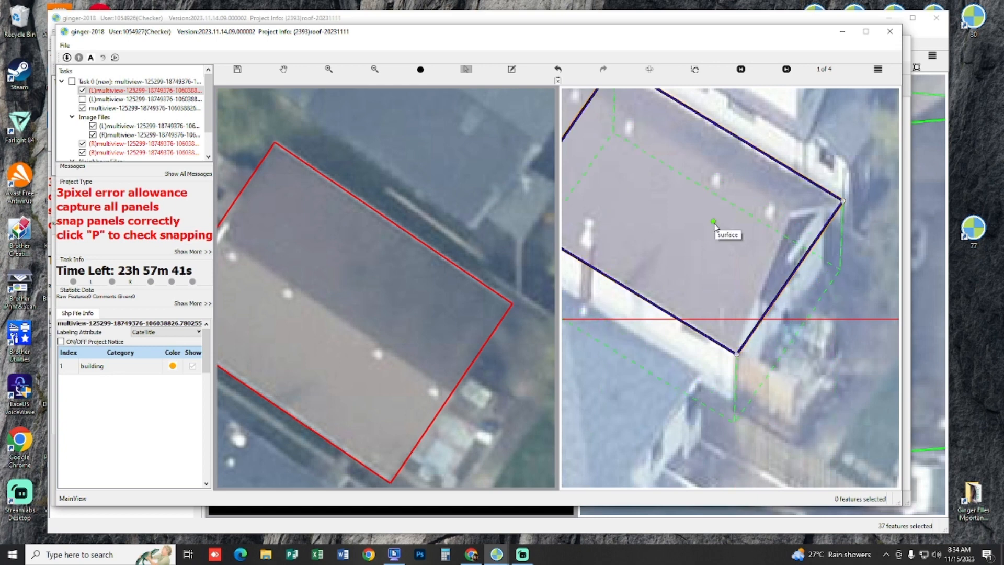
pyautogui.click(716, 228)
# Step: Add a ridge line parallel to the roof's long eave and align it with the ridge in the right image
pyautogui.click(380, 305)
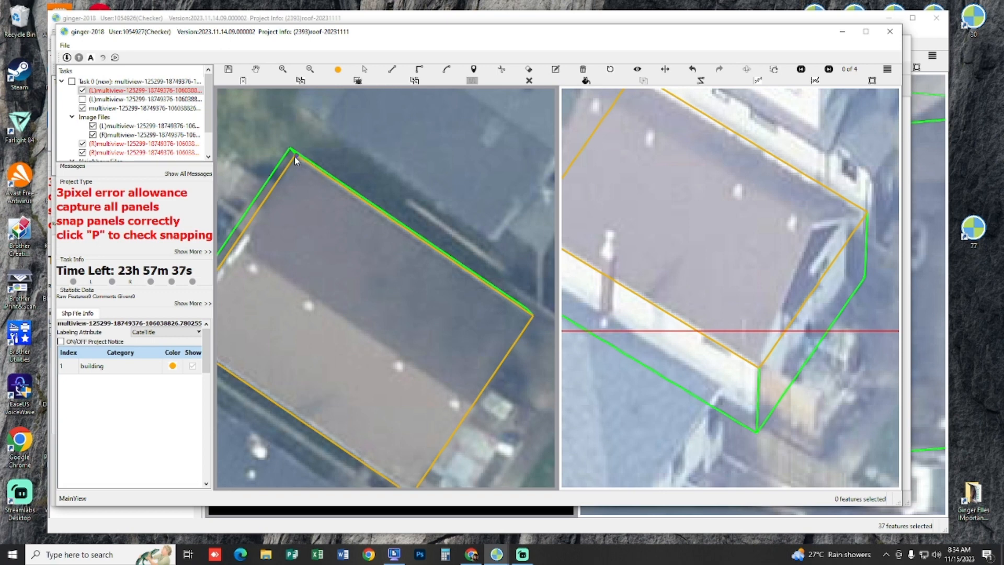
pyautogui.click(294, 156)
pyautogui.click(531, 318)
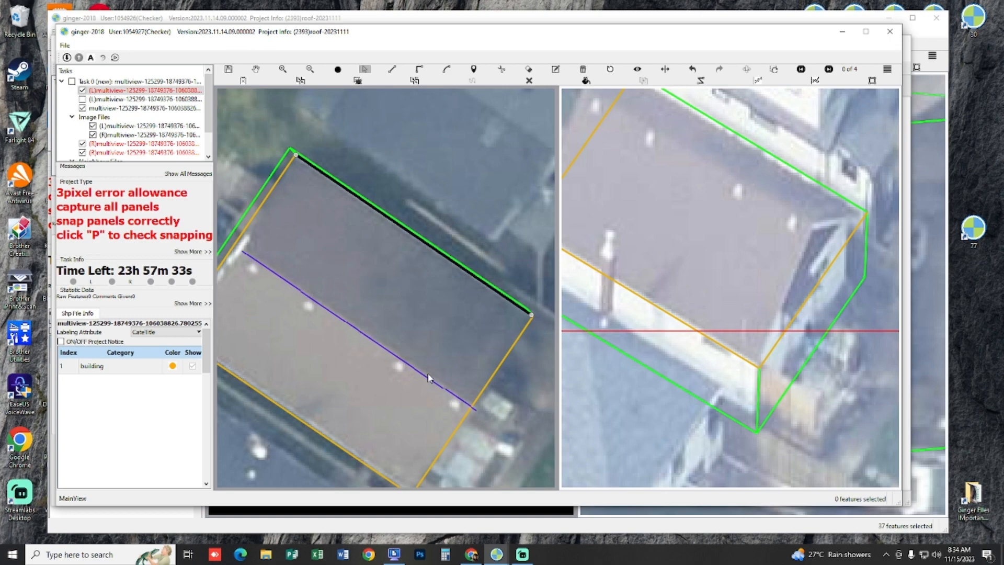
pyautogui.click(426, 378)
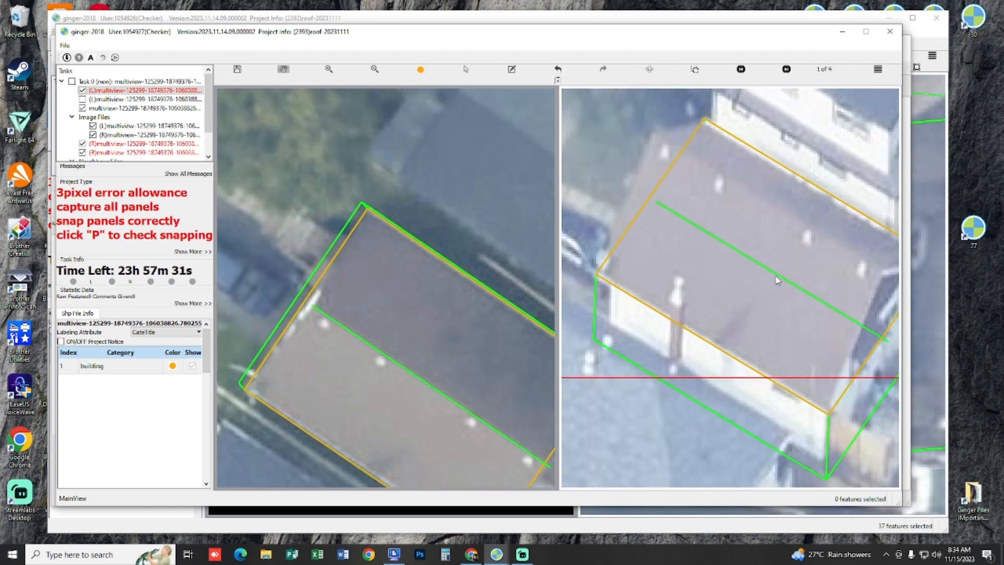
pyautogui.click(772, 271)
pyautogui.click(765, 206)
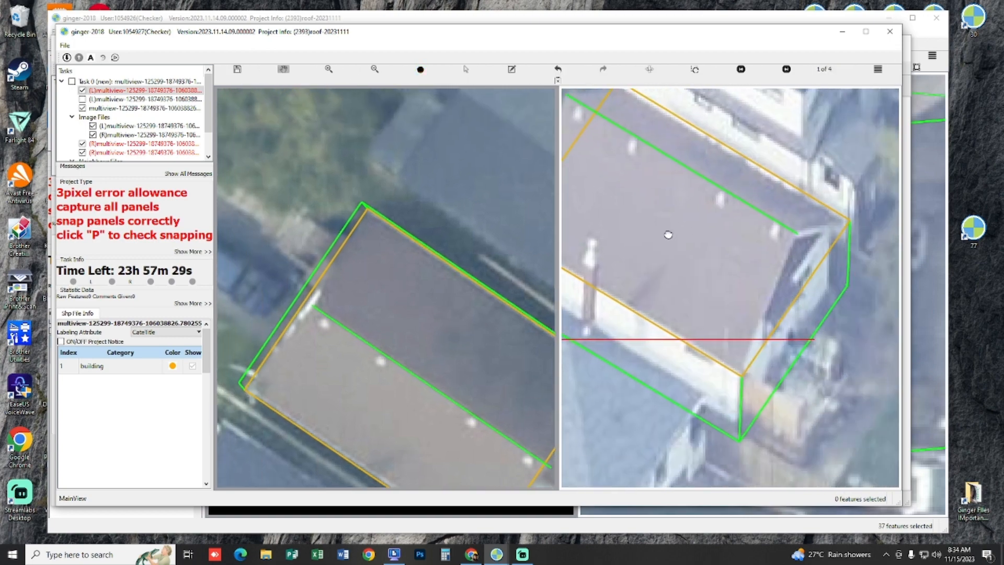
# Step: Draw the first sloping roof panel between the ridge line and one long eave, snapping to their endpoints
pyautogui.press('l')
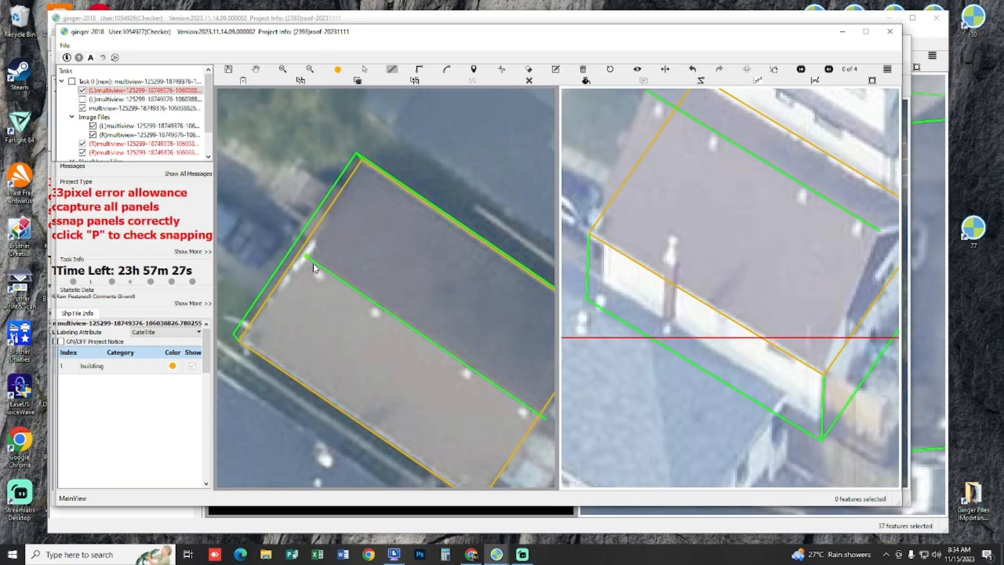
pyautogui.click(309, 259)
pyautogui.click(362, 165)
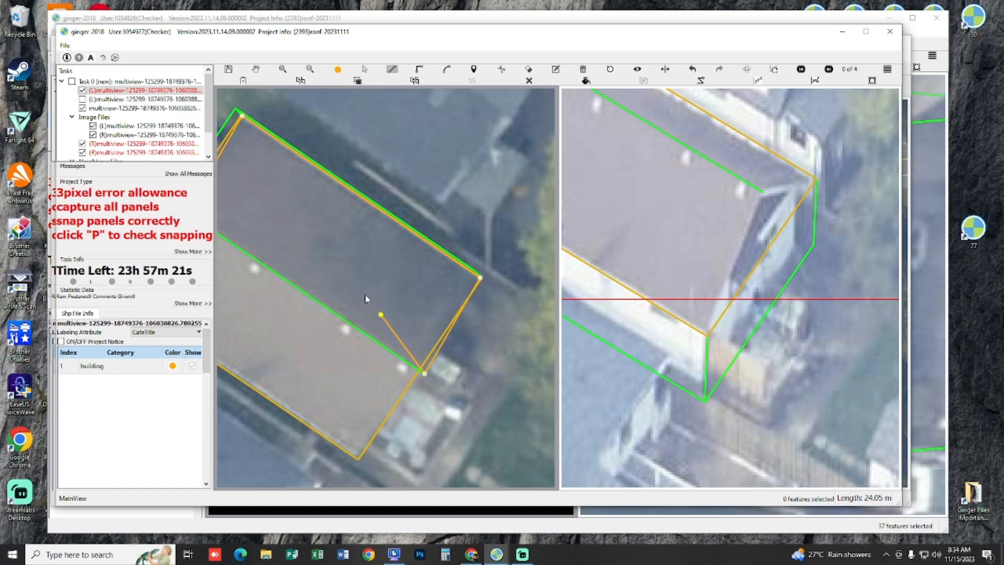
pyautogui.rightClick(331, 270)
# Step: Preview the house in 3D and add a triangular panel closing one gable end between the ridge end and eave corners
pyautogui.moveTo(330, 268); pyautogui.dragTo(339, 324)
pyautogui.press('p')
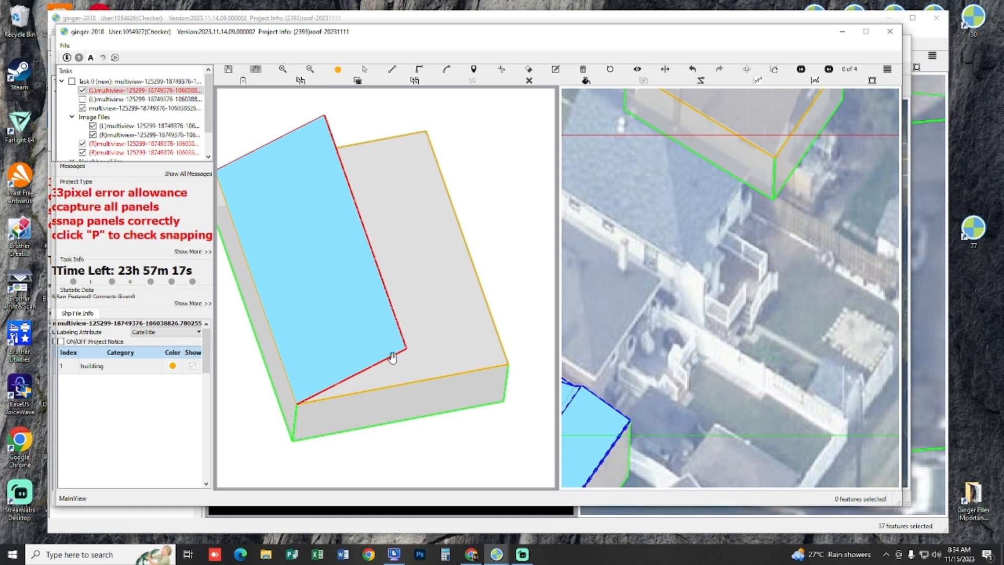
pyautogui.click(508, 367)
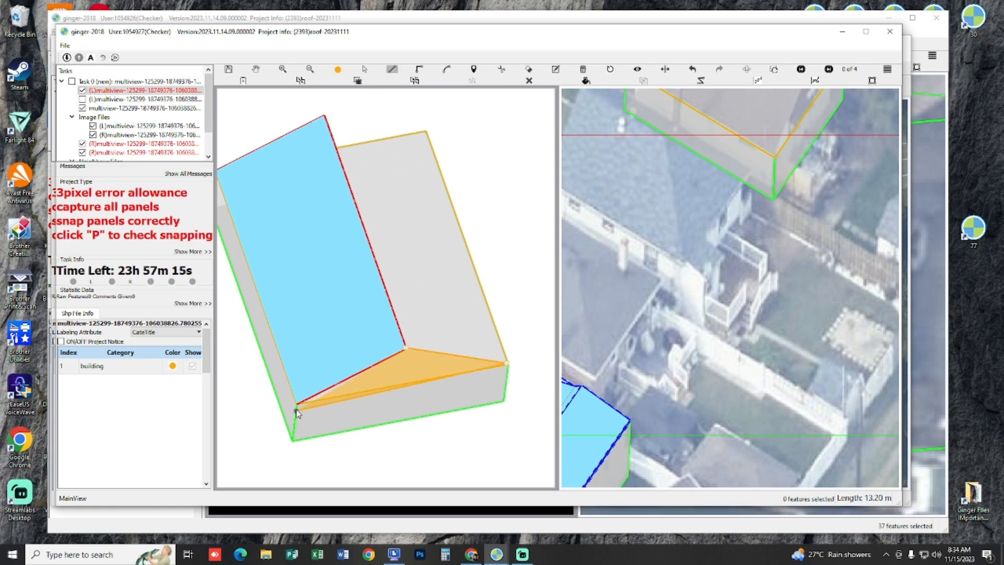
pyautogui.click(297, 405)
pyautogui.rightClick(303, 317)
# Step: Draw the second sloping roof panel from the ridge to the opposite long eave in the 3D preview
pyautogui.moveTo(395, 346); pyautogui.dragTo(400, 351)
pyautogui.click(410, 354)
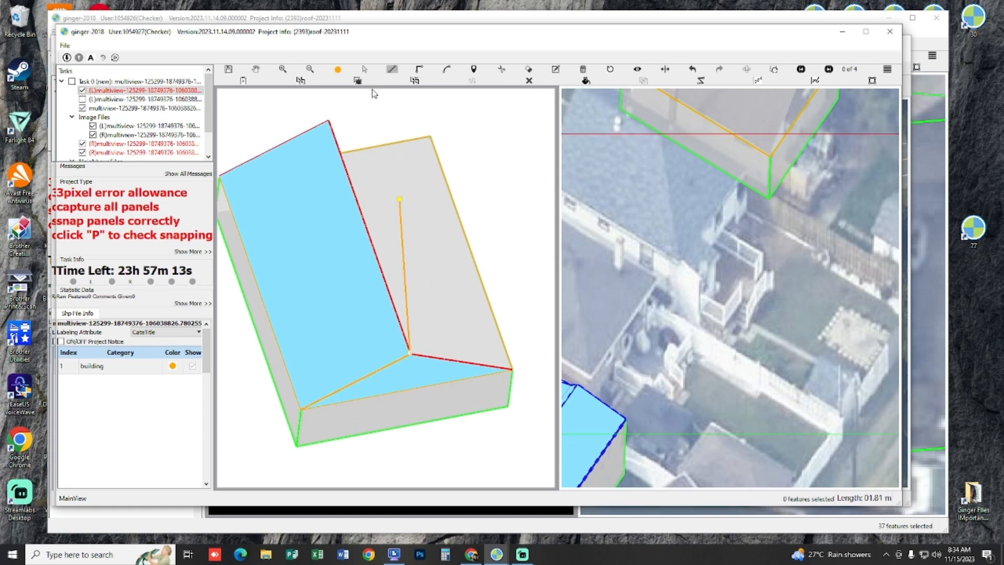
pyautogui.click(329, 122)
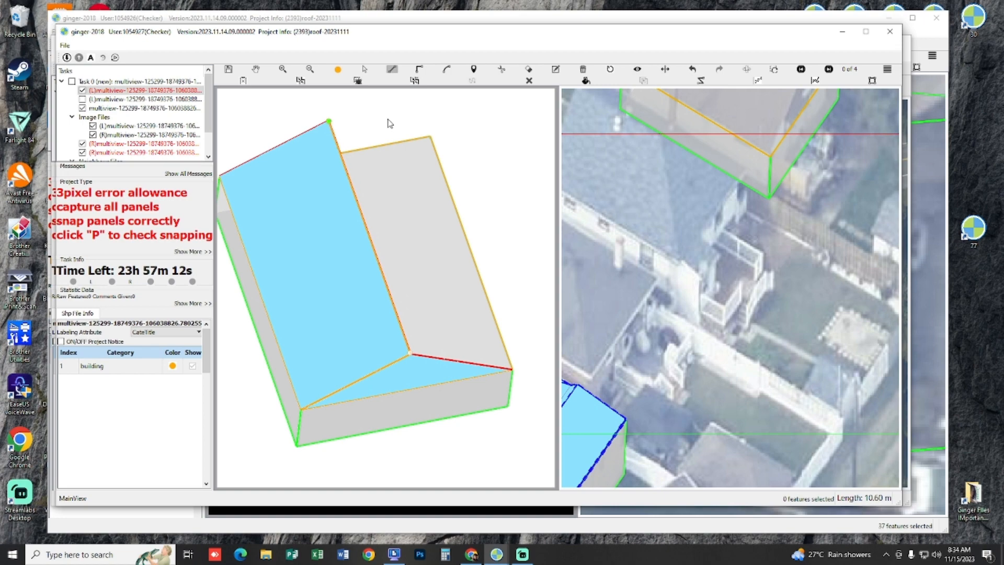
pyautogui.click(431, 137)
pyautogui.click(512, 369)
pyautogui.rightClick(458, 302)
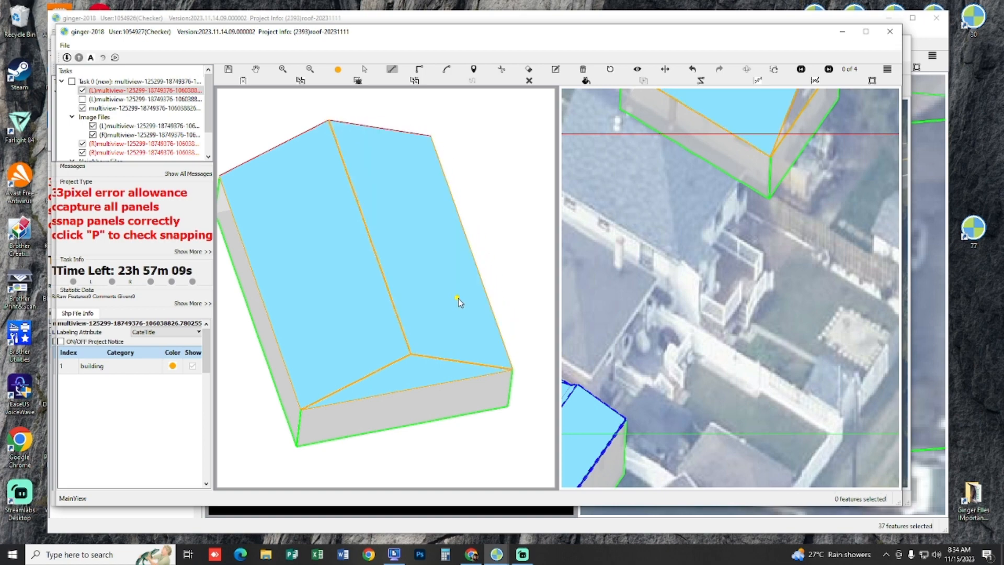
# Step: Add the triangular panel closing the opposite gable end and return from the 3D preview to the image pair
pyautogui.moveTo(420, 265); pyautogui.dragTo(439, 336)
pyautogui.moveTo(393, 392); pyautogui.dragTo(385, 299)
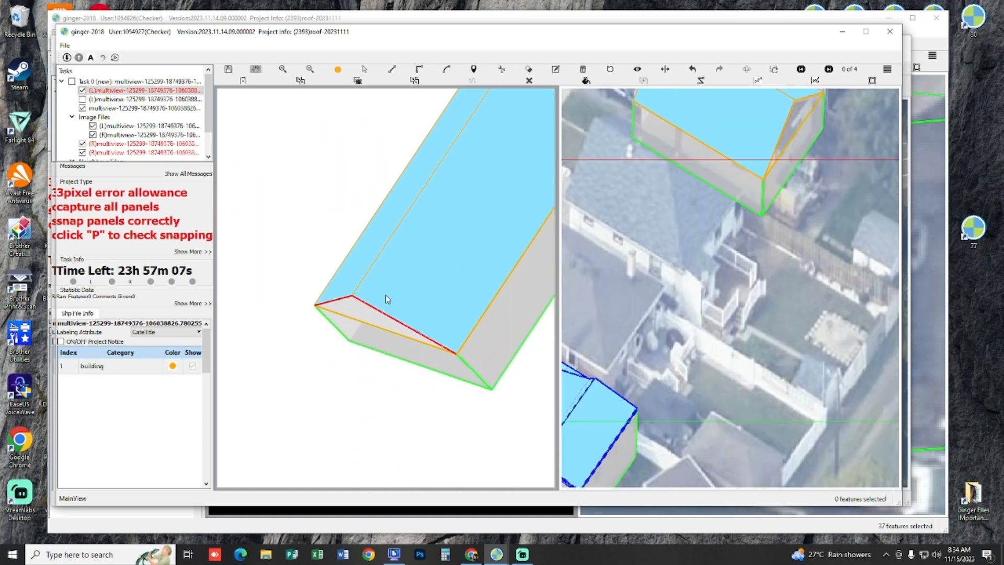
pyautogui.click(316, 305)
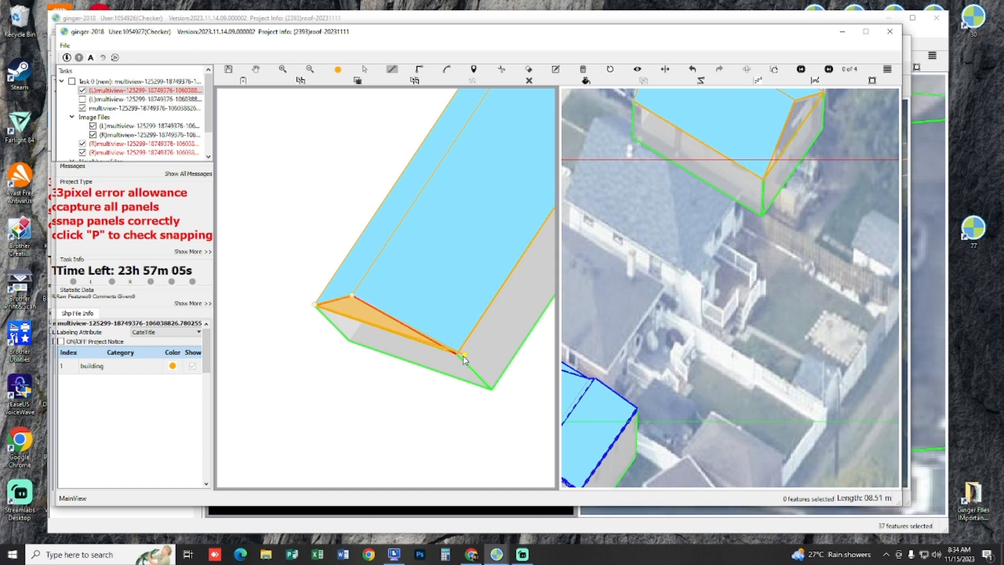
pyautogui.click(460, 359)
pyautogui.rightClick(457, 324)
pyautogui.scroll(-5, 426, 363)
pyautogui.press('p')
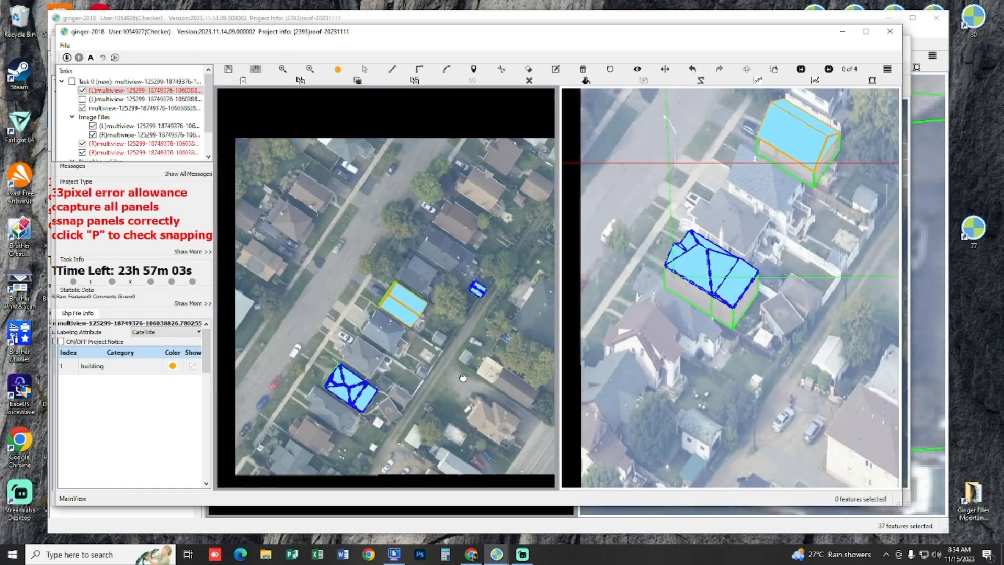
pyautogui.scroll(8, 435, 303)
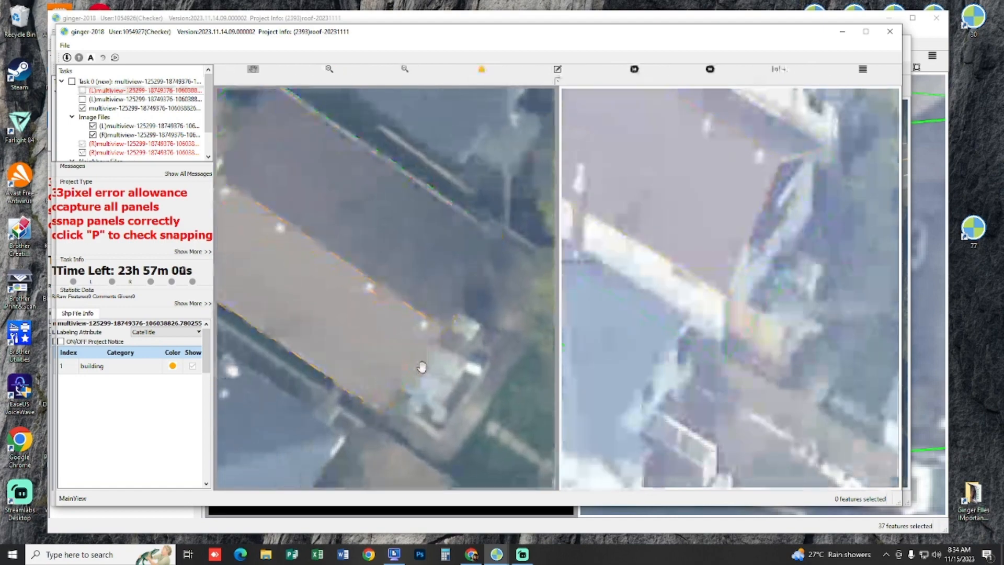
# Step: Check the brown house's captured roof panels and footprint against the imagery across the available image pairs
pyautogui.scroll(-3, 422, 366)
pyautogui.moveTo(434, 356); pyautogui.dragTo(459, 332)
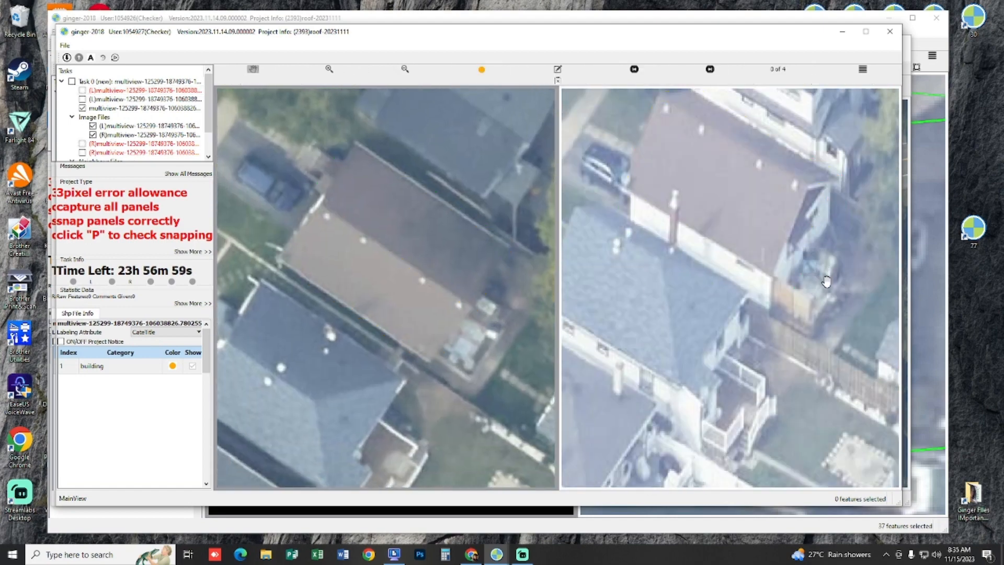
pyautogui.scroll(3, 824, 327)
pyautogui.scroll(-4, 822, 327)
pyautogui.moveTo(803, 320); pyautogui.dragTo(723, 189)
pyautogui.scroll(-2, 724, 343)
pyautogui.scroll(4, 748, 225)
pyautogui.press('Right')
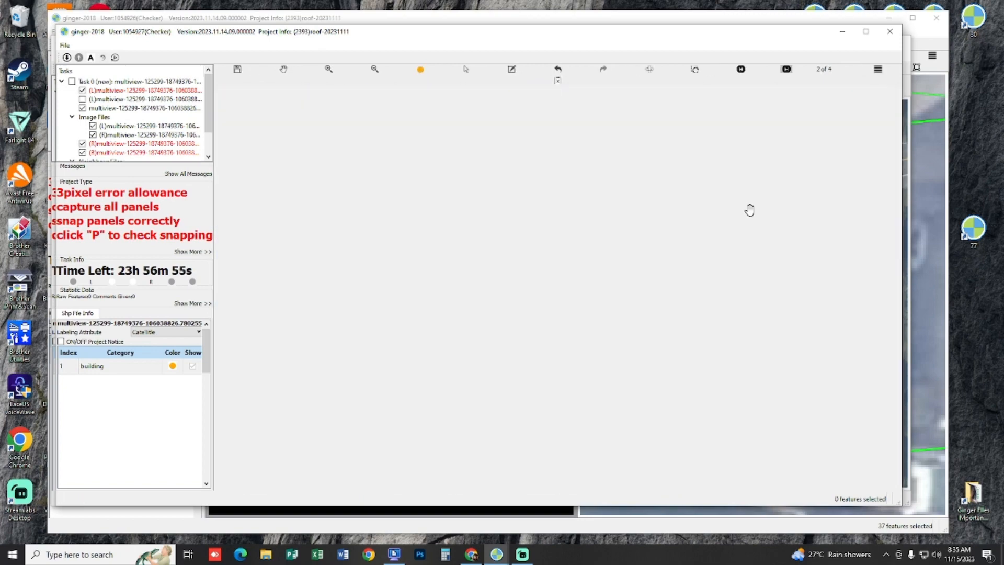
pyautogui.scroll(-4, 740, 211)
pyautogui.moveTo(826, 252); pyautogui.dragTo(675, 218)
pyautogui.moveTo(733, 261); pyautogui.dragTo(847, 182)
pyautogui.scroll(-3, 741, 386)
pyautogui.scroll(5, 759, 313)
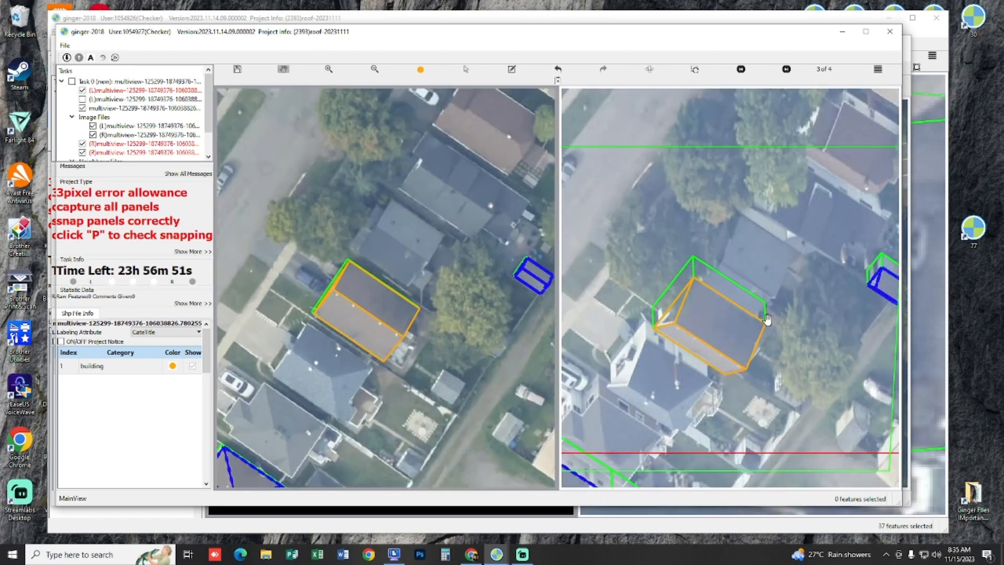
pyautogui.moveTo(782, 238); pyautogui.dragTo(789, 99)
pyautogui.click(786, 69)
pyautogui.scroll(3, 753, 188)
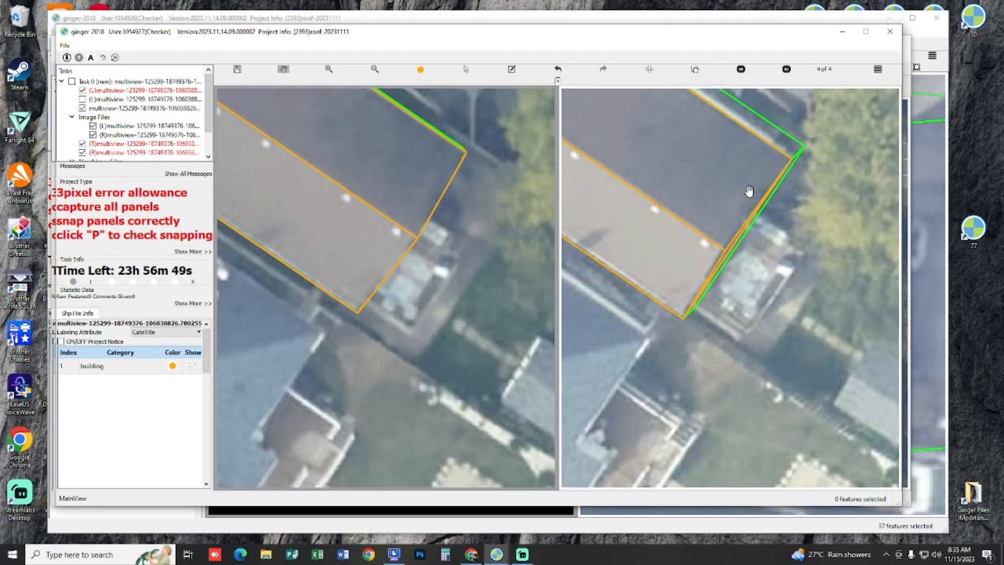
pyautogui.moveTo(783, 285); pyautogui.dragTo(732, 251)
pyautogui.scroll(6, 732, 252)
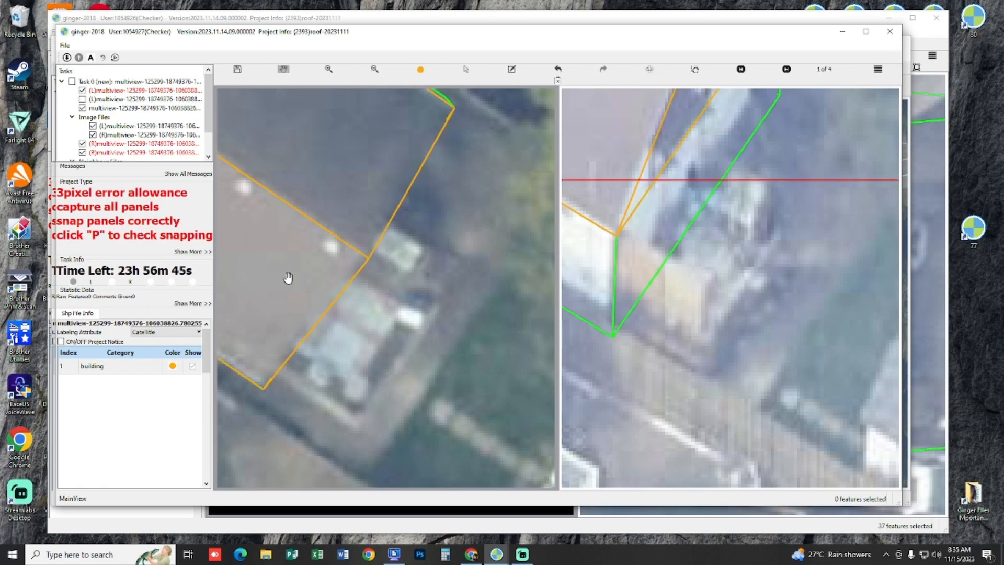
# Step: Examine the low structure at the brown house's rear gable end, with and without the captured features, and open the 3D preview
pyautogui.scroll(-2, 287, 277)
pyautogui.click(83, 99)
pyautogui.click(82, 100)
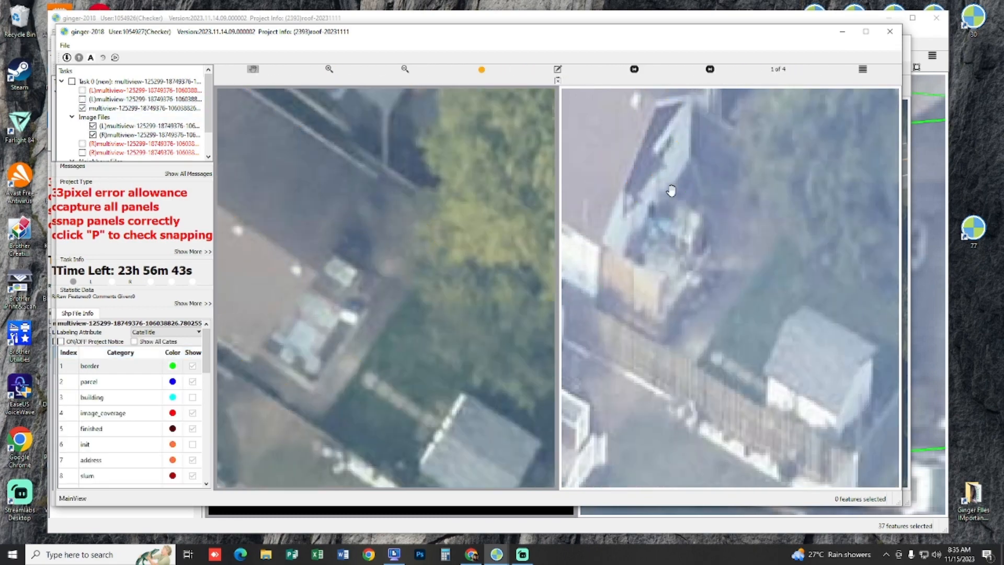
pyautogui.moveTo(670, 191); pyautogui.dragTo(707, 220)
pyautogui.scroll(-1, 737, 310)
pyautogui.scroll(1, 739, 311)
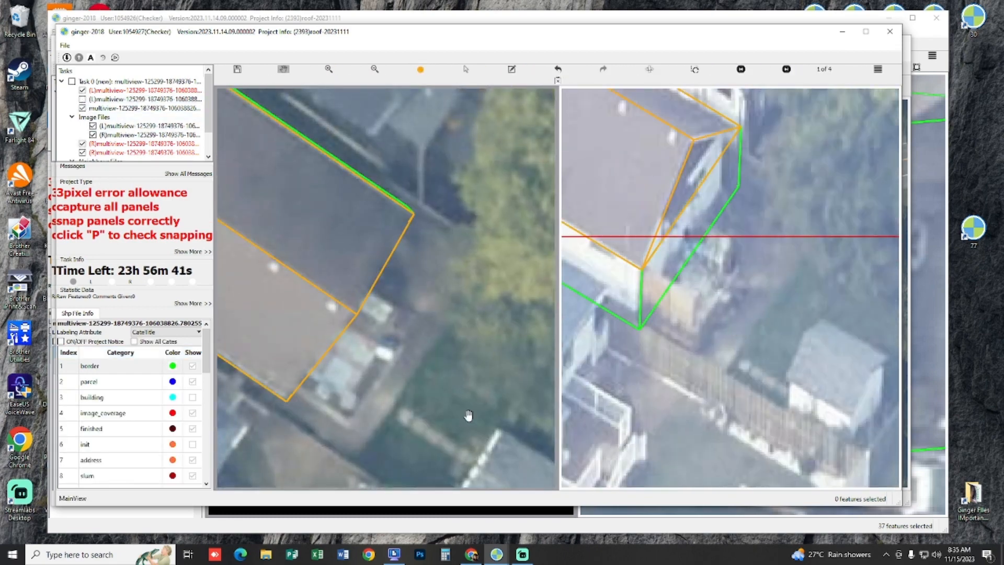
pyautogui.scroll(1, 345, 373)
pyautogui.scroll(-3, 318, 303)
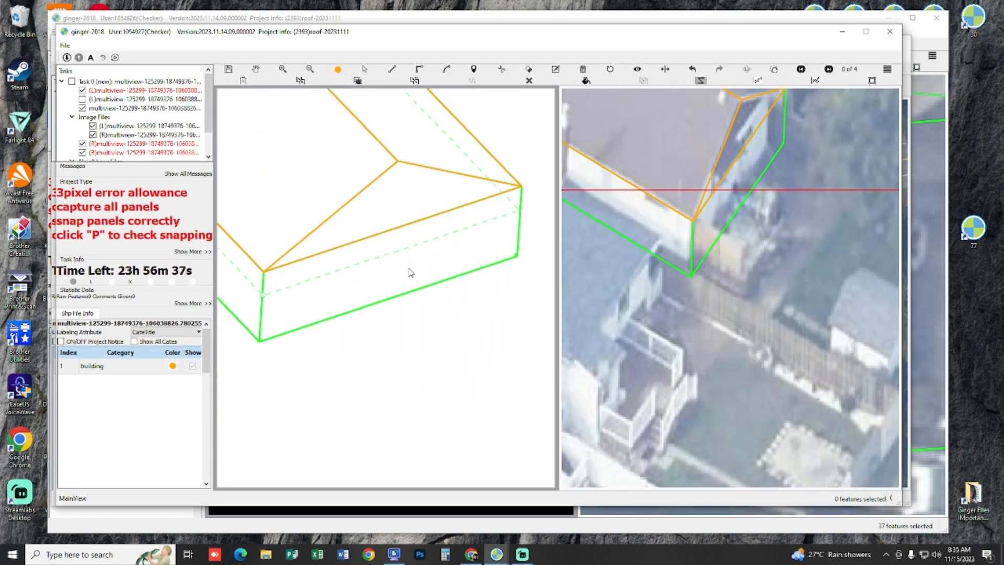
pyautogui.click(430, 240)
pyautogui.press('r')
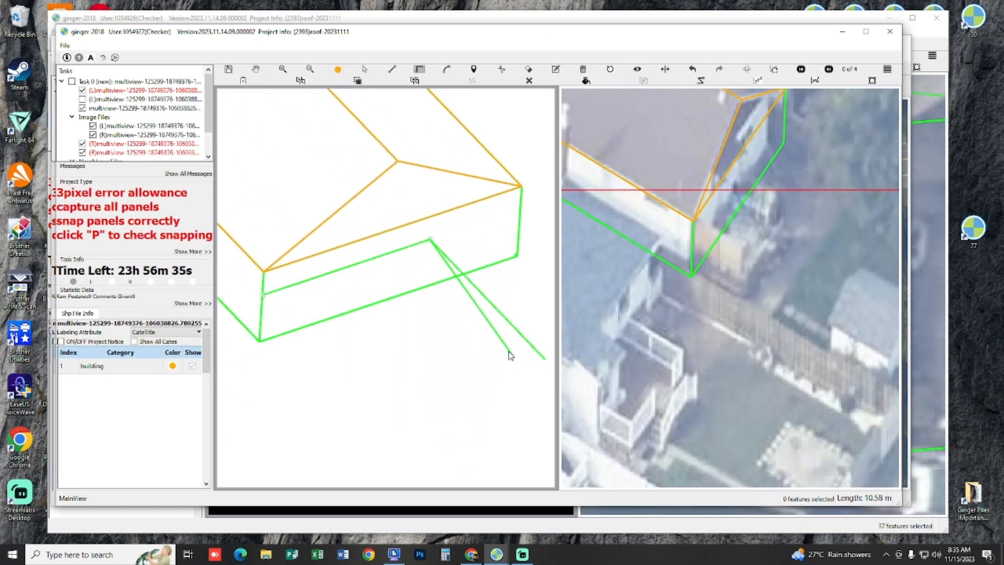
pyautogui.press('Escape')
# Step: Make the building category of the first left shapefile layer active for drawing
pyautogui.click(102, 99)
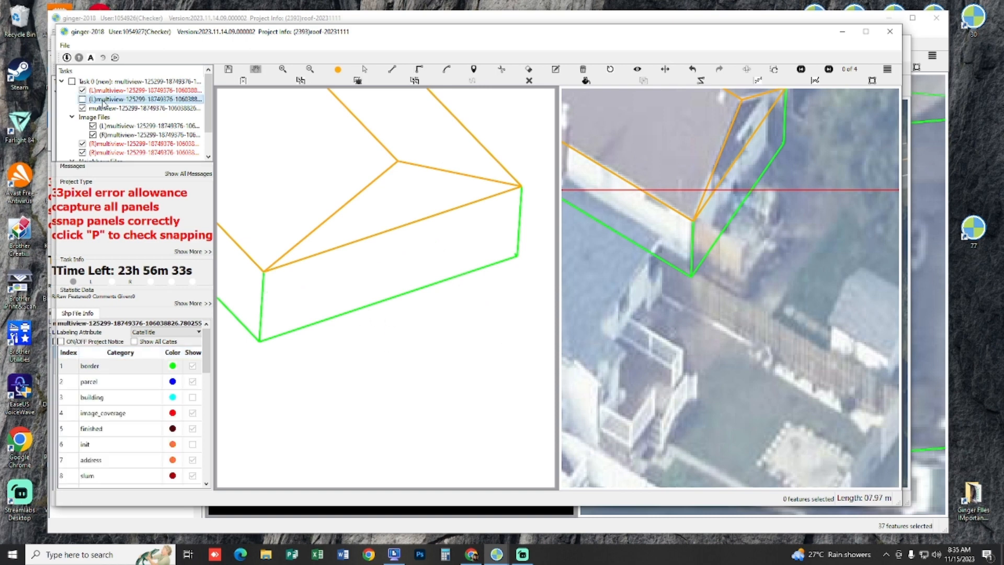
pyautogui.click(159, 412)
pyautogui.click(158, 397)
pyautogui.click(133, 90)
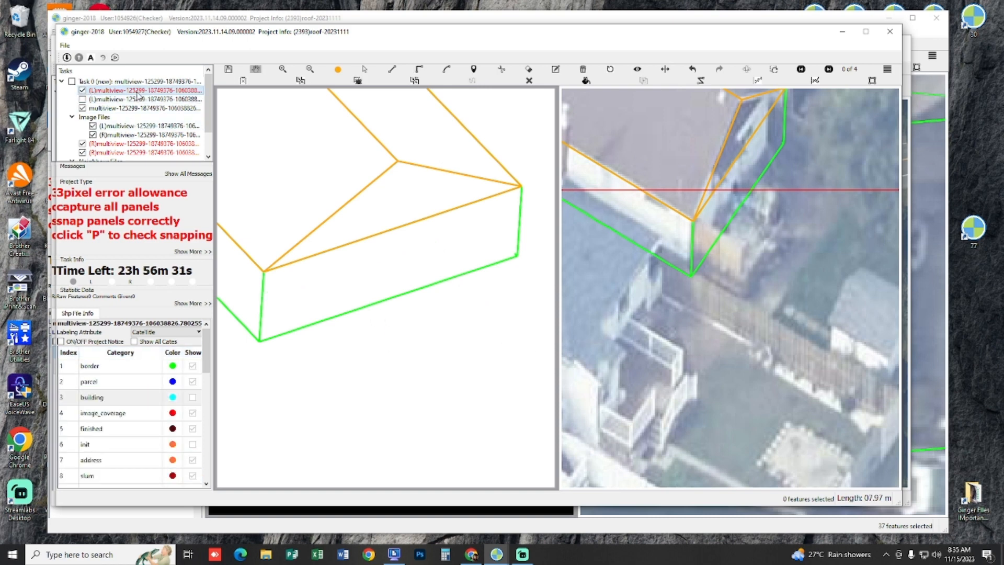
pyautogui.click(138, 367)
pyautogui.moveTo(329, 287); pyautogui.dragTo(323, 287)
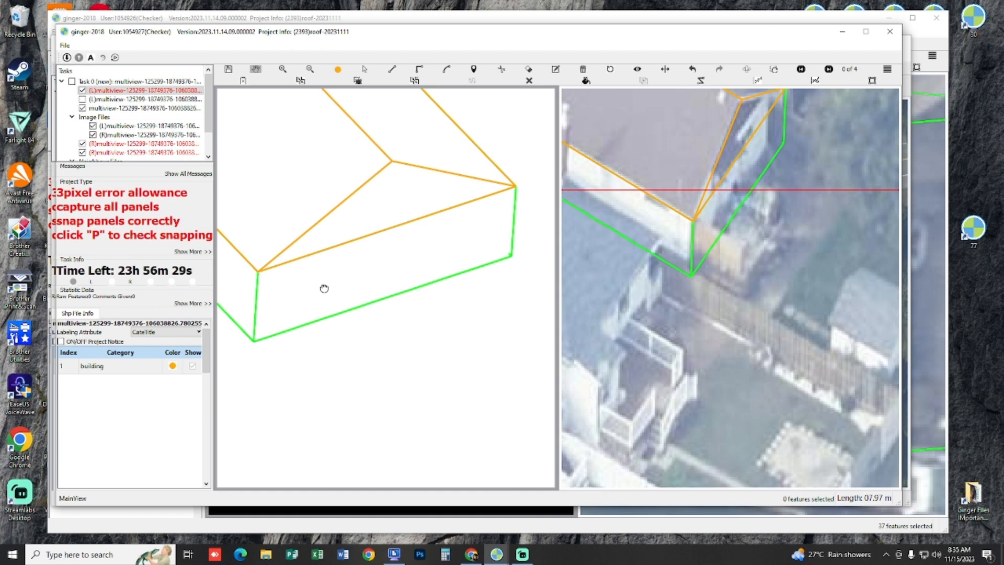
pyautogui.press('z')
pyautogui.click(256, 299)
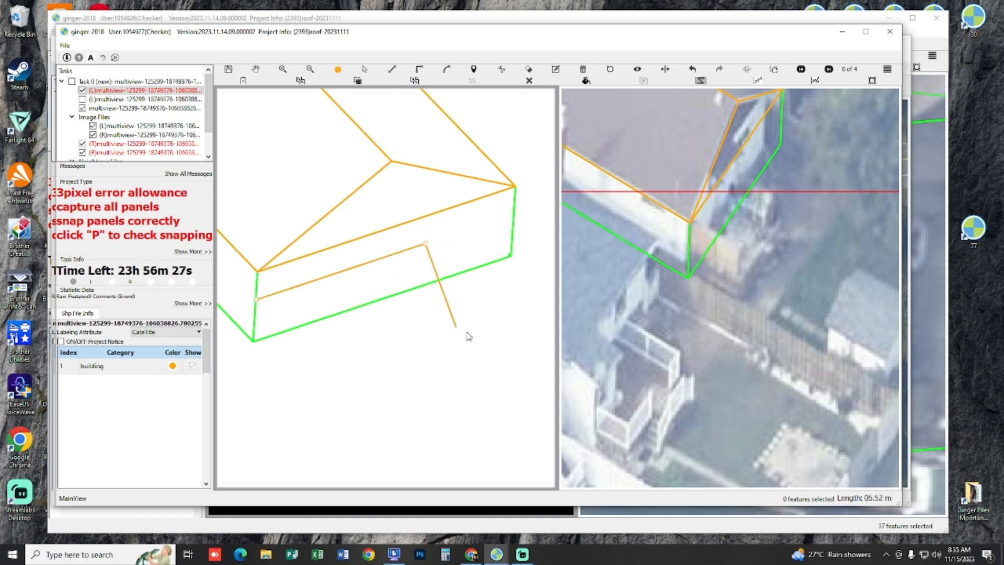
pyautogui.press('Escape')
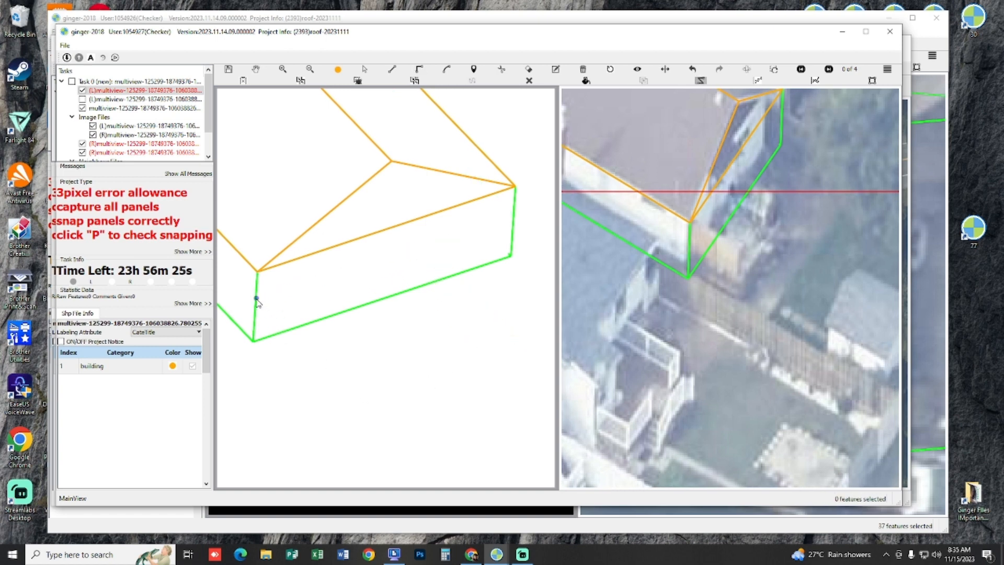
pyautogui.press('Escape')
# Step: Draw a flat rectangular panel for the low rear extension in the 3D preview, starting on the wall corner edge below the eave
pyautogui.moveTo(304, 295); pyautogui.dragTo(305, 294)
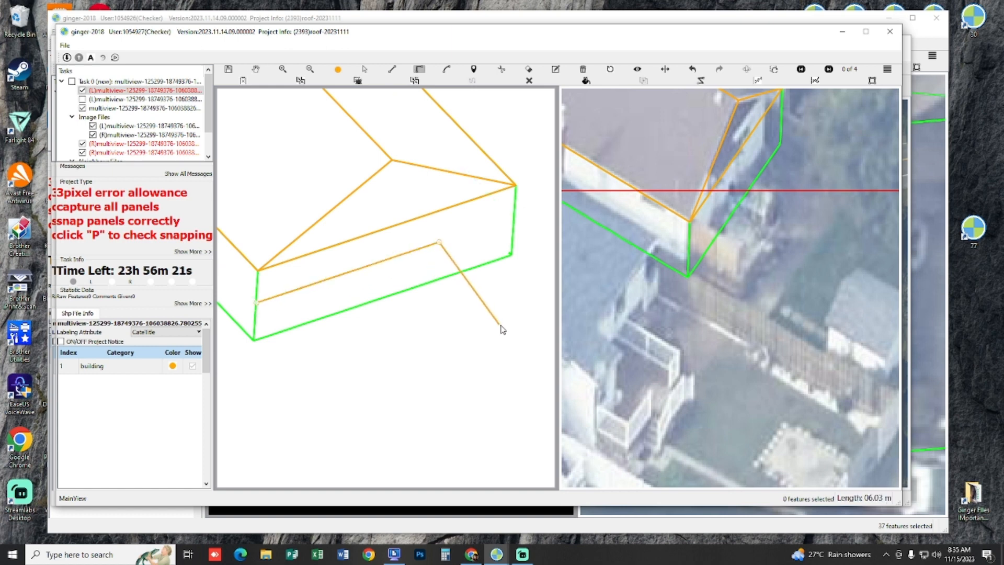
pyautogui.click(523, 342)
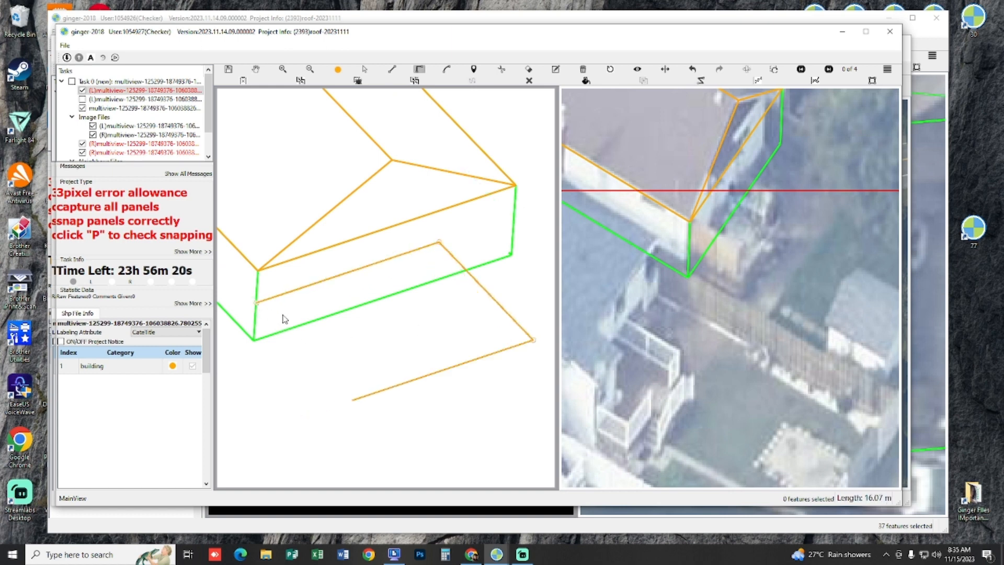
pyautogui.click(356, 356)
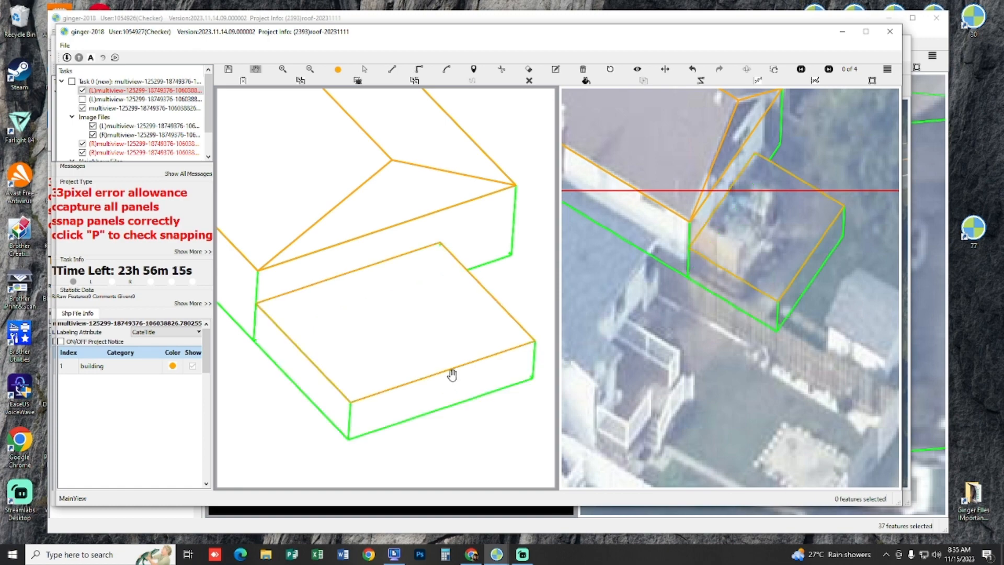
# Step: Return to the image pair and move the extension's outer edge and fence-side edge inward to match the imagery
pyautogui.press('p')
pyautogui.scroll(10, 416, 266)
pyautogui.press('space')
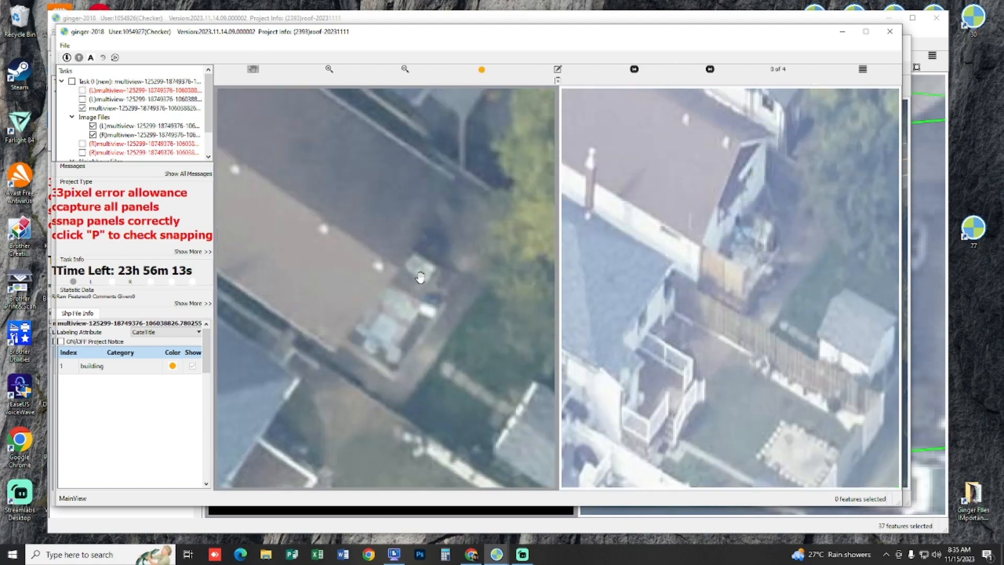
pyautogui.scroll(1, 420, 277)
pyautogui.press('space')
pyautogui.press('s')
pyautogui.moveTo(490, 396); pyautogui.dragTo(422, 369)
pyautogui.moveTo(337, 403); pyautogui.dragTo(349, 394)
pyautogui.press('space')
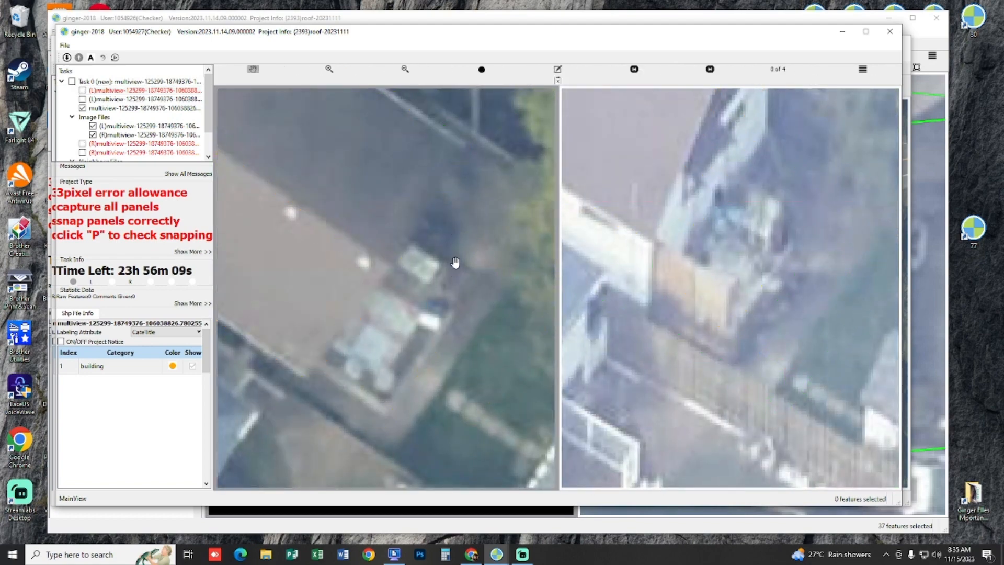
# Step: Move the extension's remaining side edge inward to its outline in the image pair
pyautogui.press('space')
pyautogui.press('s')
pyautogui.moveTo(464, 242); pyautogui.dragTo(445, 270)
pyautogui.press('space')
pyautogui.press('space')
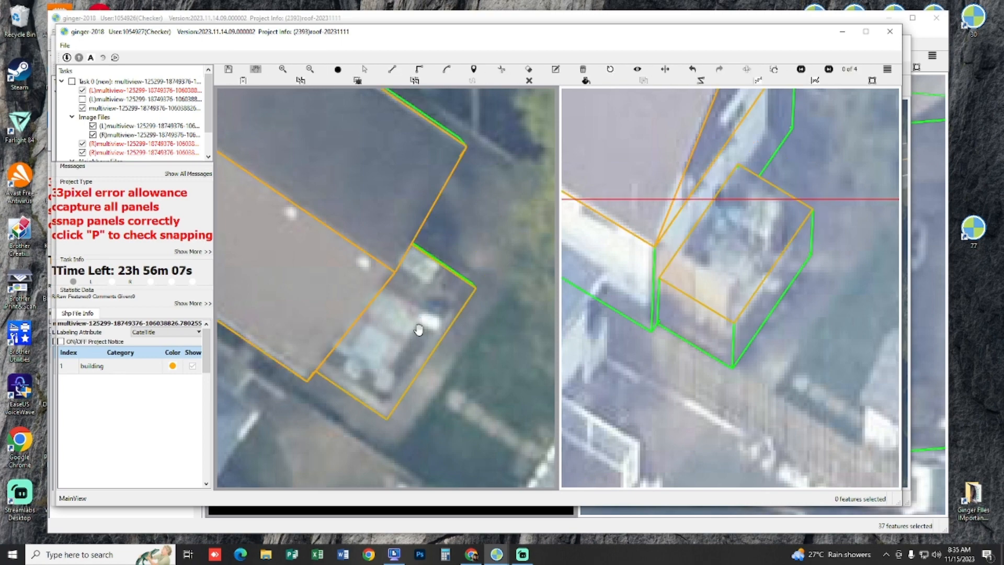
# Step: Select the rear extension and fine-tune its height against the image pair
pyautogui.press('s')
pyautogui.click(446, 333)
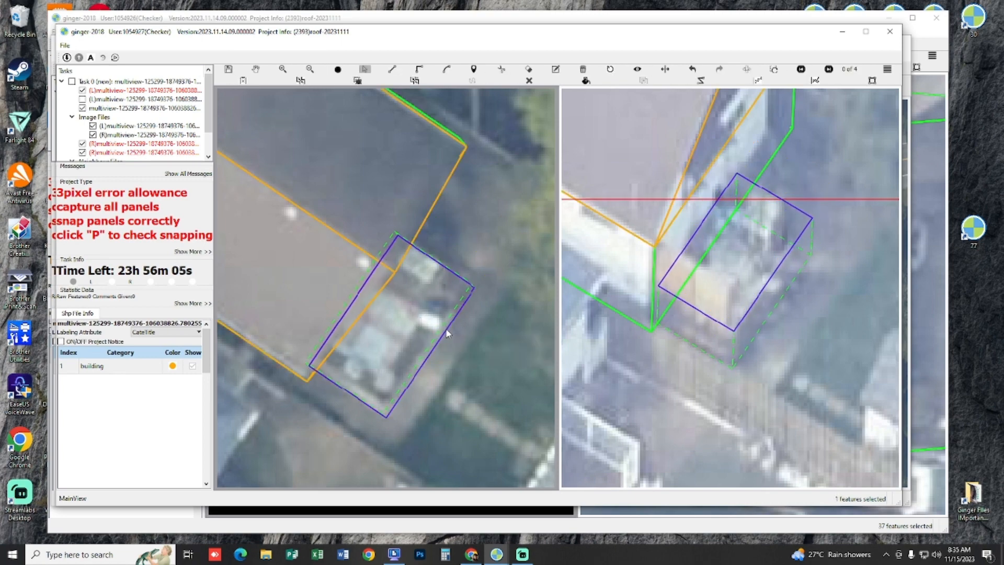
pyautogui.press('Up')
pyautogui.press('Up')
pyautogui.press('Down')
pyautogui.press('Down')
# Step: Select all of the brown house's captured features, run the topology check and submit the task
pyautogui.press('space')
pyautogui.scroll(-6, 439, 367)
pyautogui.press('s')
pyautogui.moveTo(466, 403); pyautogui.dragTo(300, 231)
pyautogui.press('space')
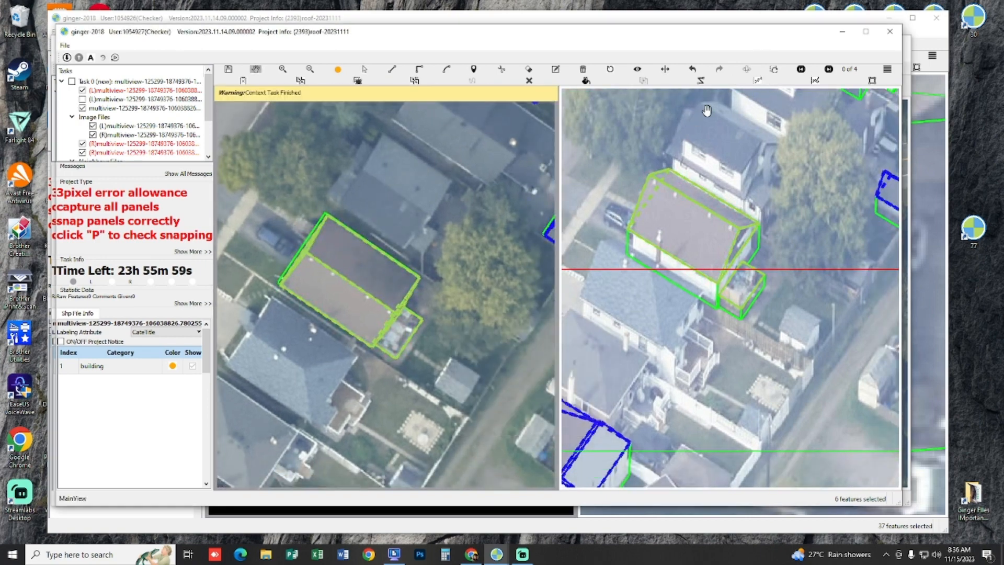
pyautogui.click(773, 74)
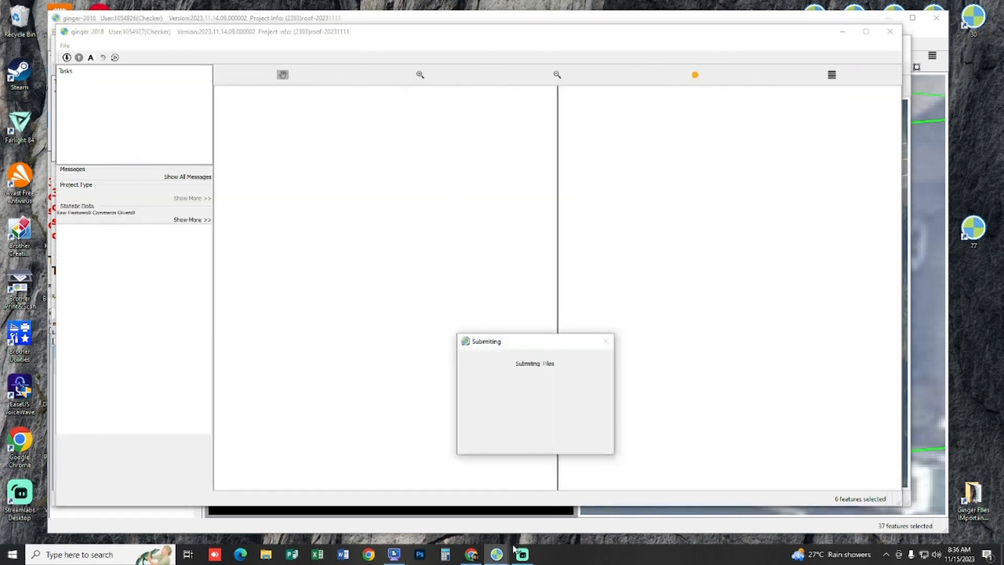
pyautogui.click(523, 554)
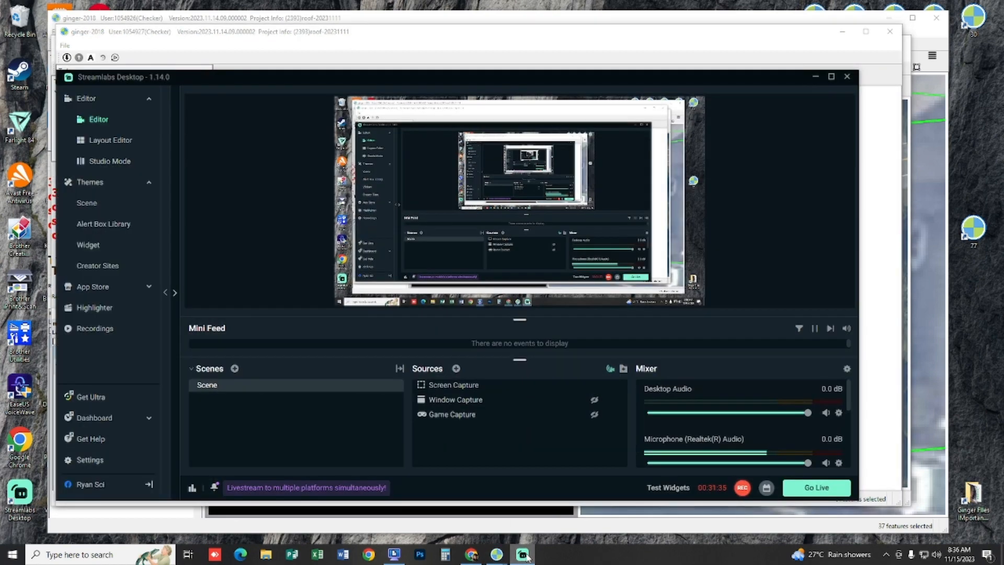
pyautogui.click(524, 556)
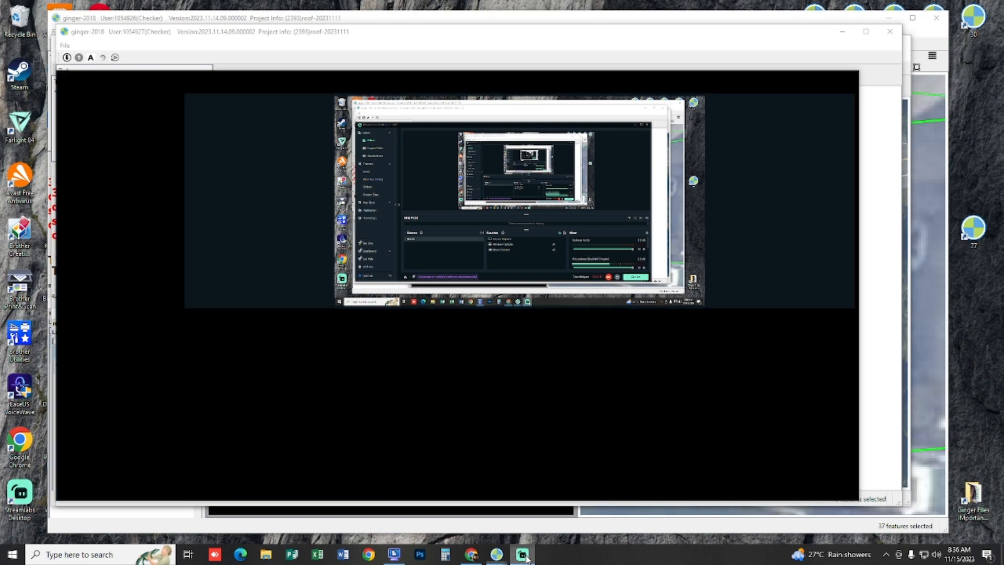
pyautogui.moveTo(494, 557)
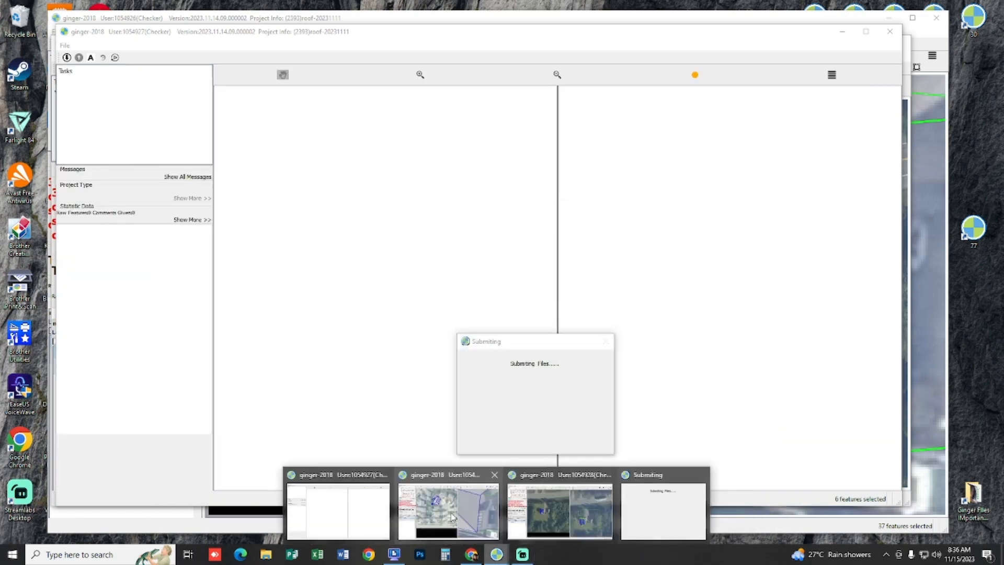
pyautogui.click(448, 504)
pyautogui.scroll(2, 430, 228)
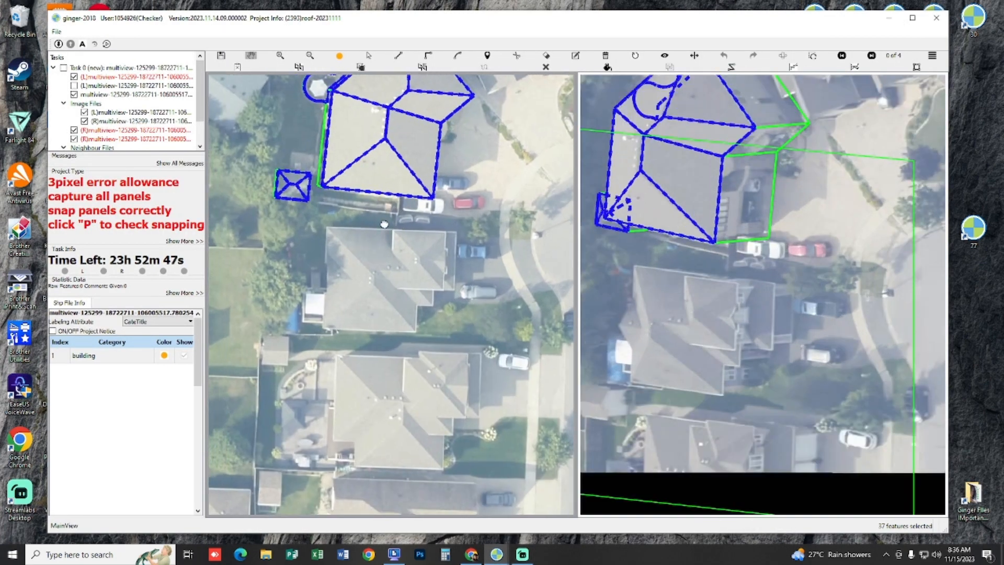
# Step: Compare the first uncaptured grey house with the reference building outlines by showing and hiding that layer
pyautogui.click(74, 86)
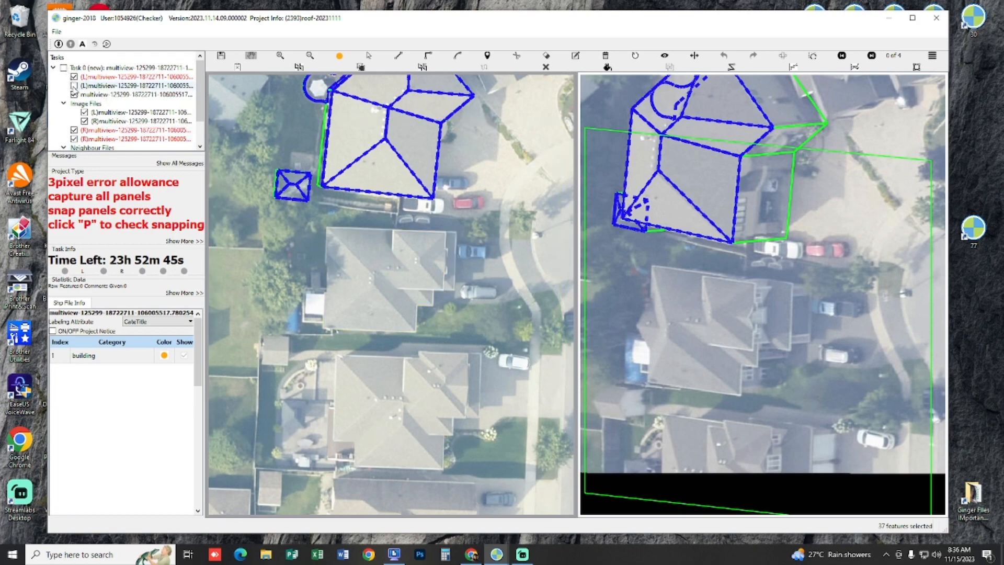
pyautogui.scroll(1, 357, 255)
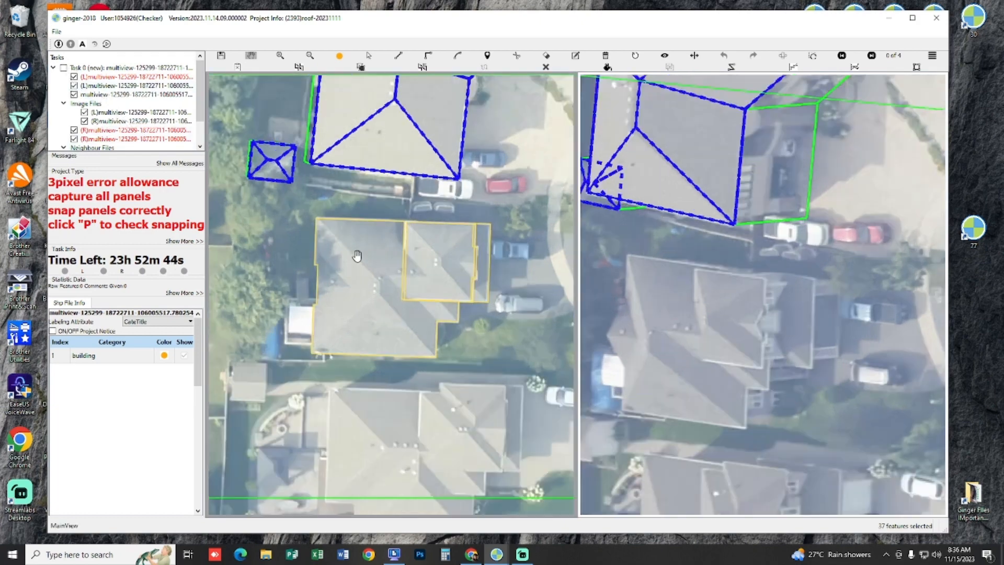
pyautogui.click(74, 87)
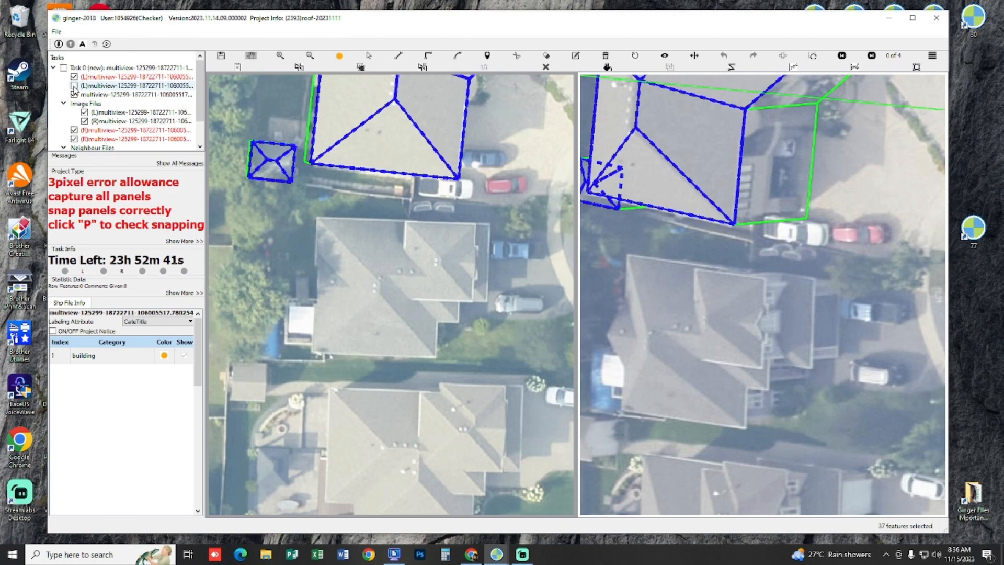
pyautogui.click(74, 87)
pyautogui.click(74, 87)
# Step: Examine the grey house's hips, ridges and stepped roof levels in the different image pairs
pyautogui.scroll(2, 390, 318)
pyautogui.moveTo(384, 316); pyautogui.dragTo(327, 313)
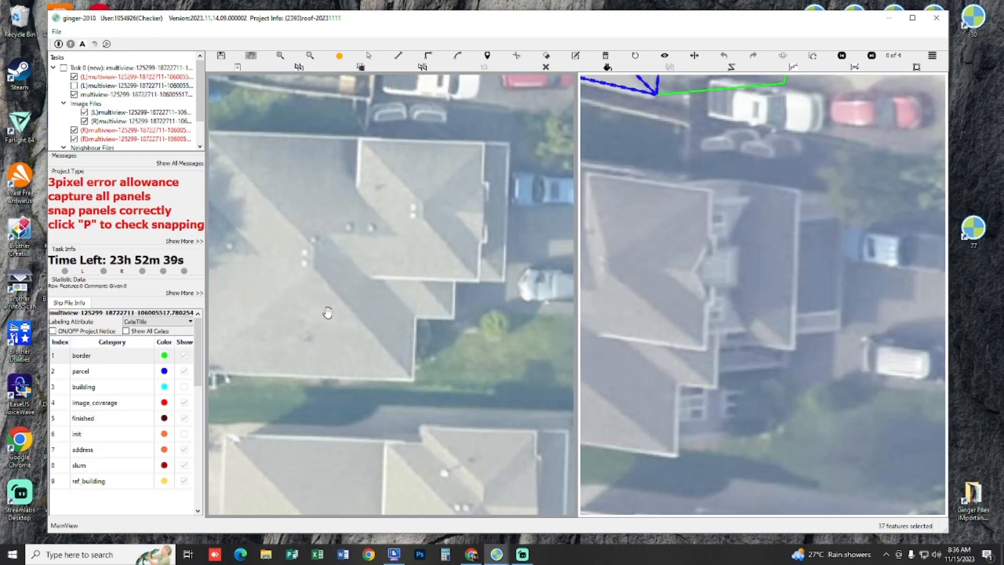
pyautogui.scroll(-2, 327, 313)
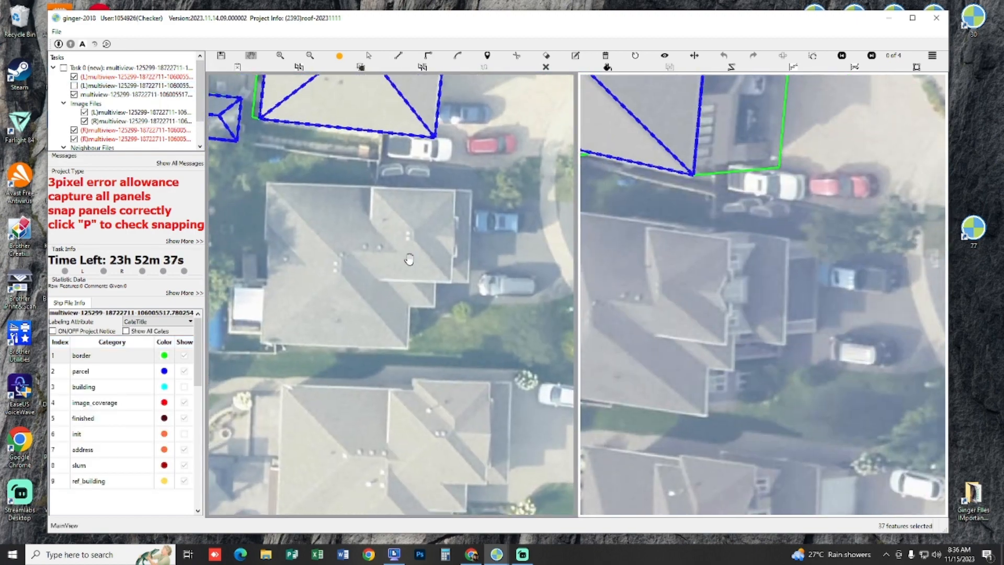
pyautogui.moveTo(407, 259); pyautogui.dragTo(448, 264)
pyautogui.scroll(1, 442, 260)
pyautogui.moveTo(410, 234); pyautogui.dragTo(414, 232)
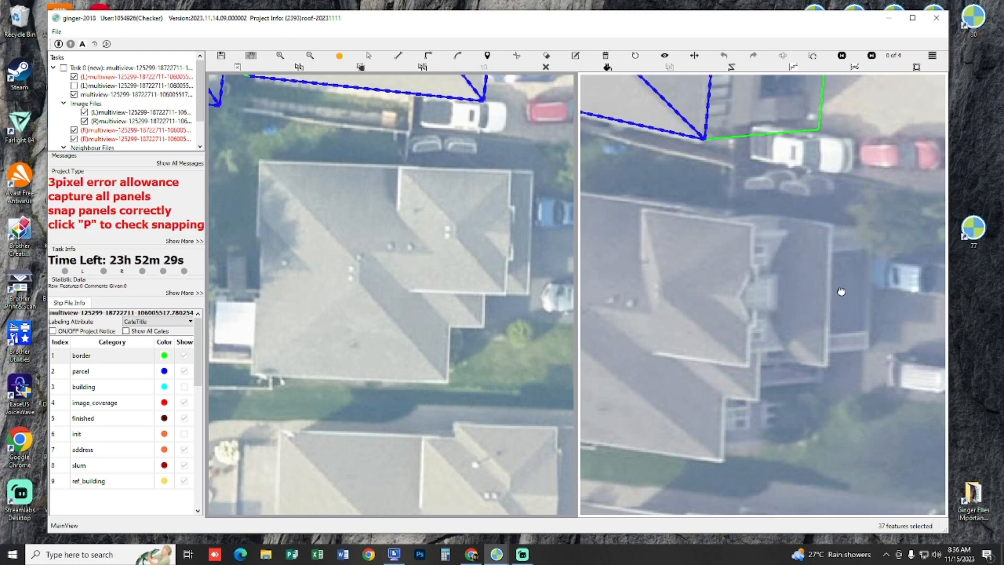
pyautogui.moveTo(724, 293); pyautogui.dragTo(776, 266)
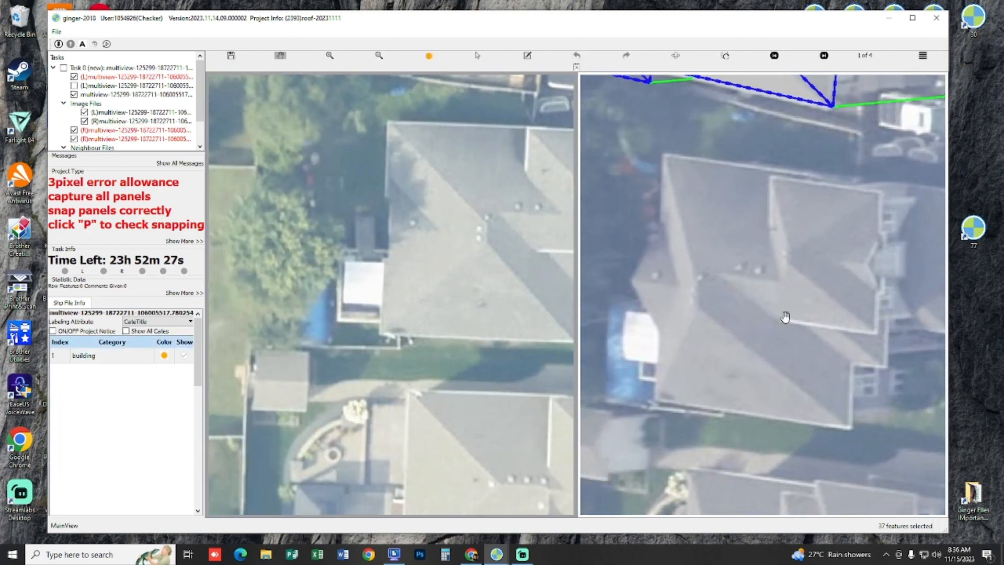
pyautogui.moveTo(785, 319); pyautogui.dragTo(736, 317)
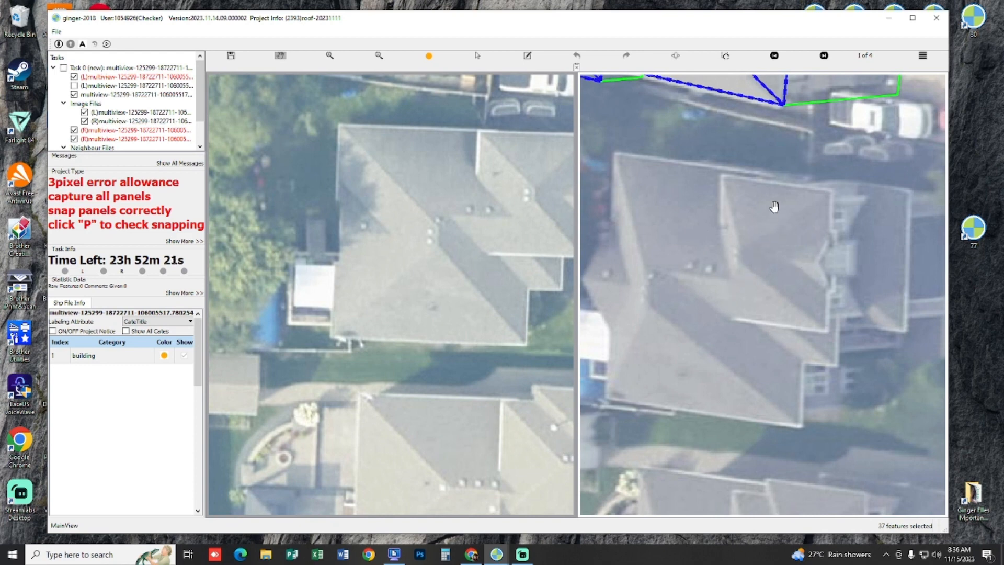
# Step: Make the building category of the first left vector layer active for capturing the grey house
pyautogui.moveTo(499, 230); pyautogui.dragTo(406, 227)
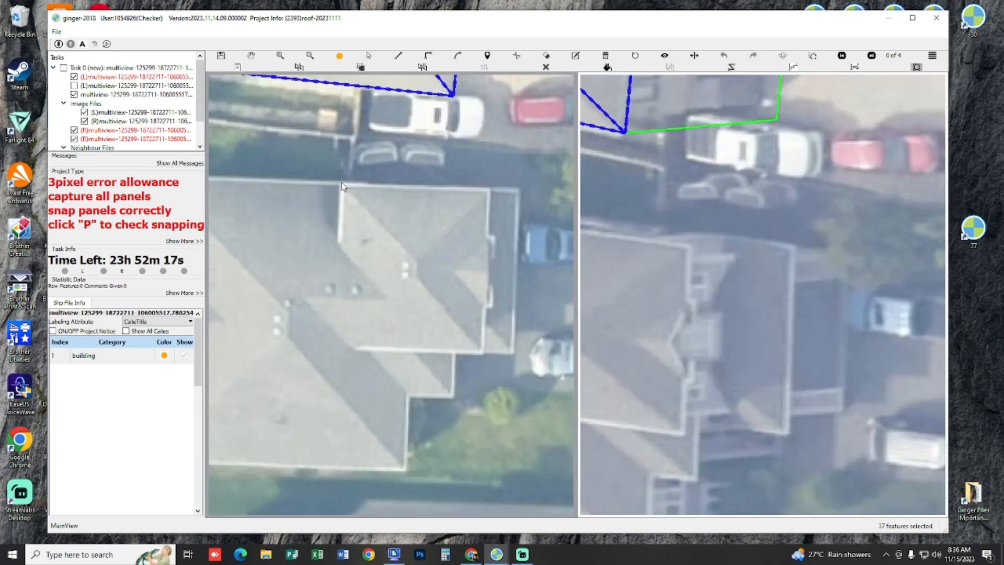
pyautogui.moveTo(342, 186); pyautogui.dragTo(386, 197)
pyautogui.moveTo(237, 174); pyautogui.dragTo(357, 212)
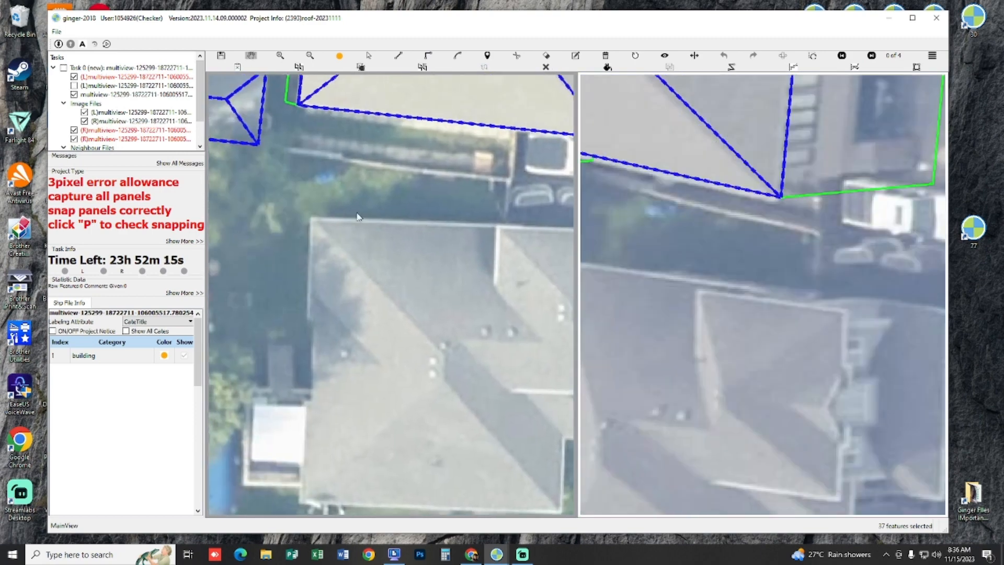
pyautogui.moveTo(342, 311); pyautogui.dragTo(283, 214)
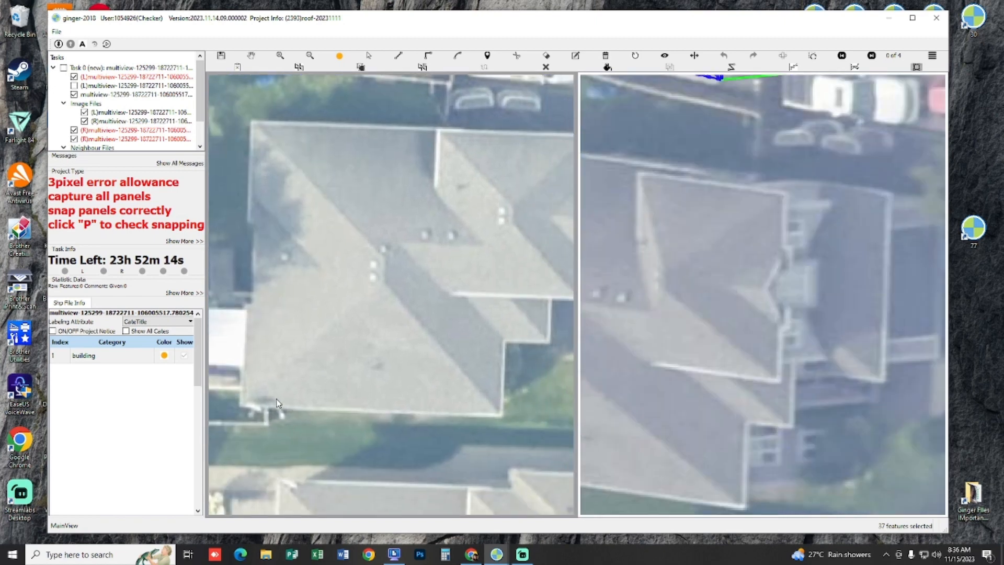
pyautogui.click(241, 405)
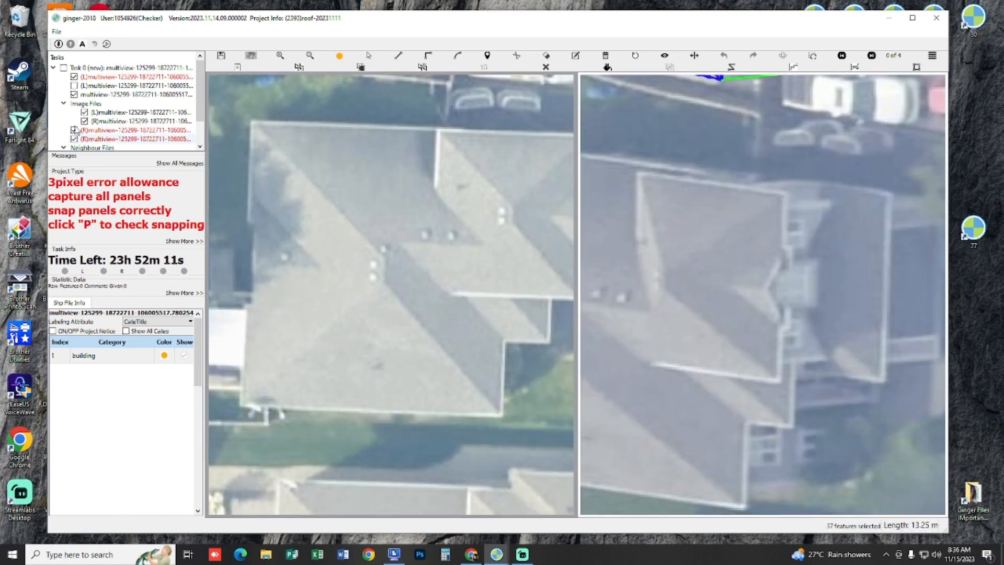
pyautogui.click(136, 86)
pyautogui.click(119, 402)
pyautogui.click(122, 389)
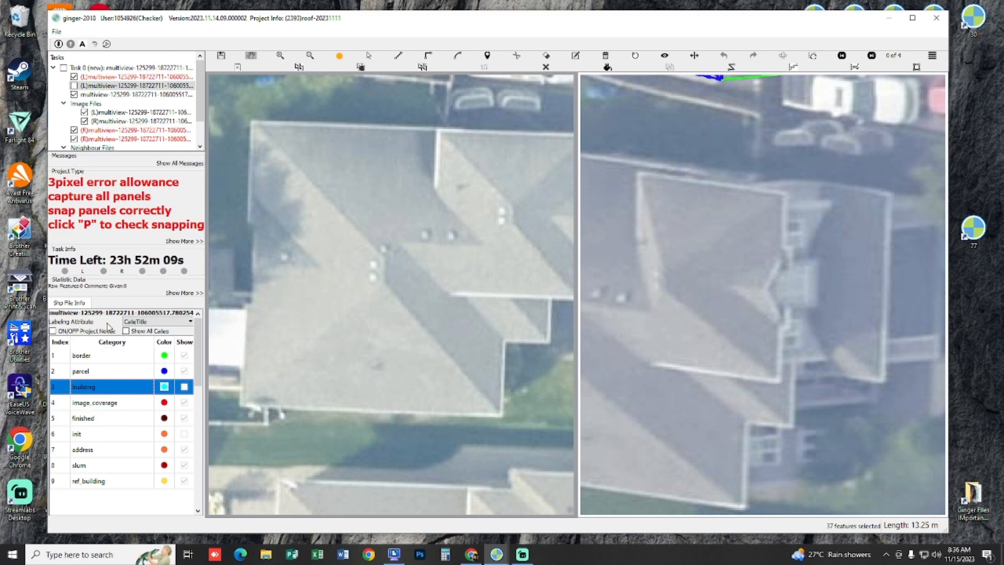
pyautogui.click(104, 76)
pyautogui.click(135, 354)
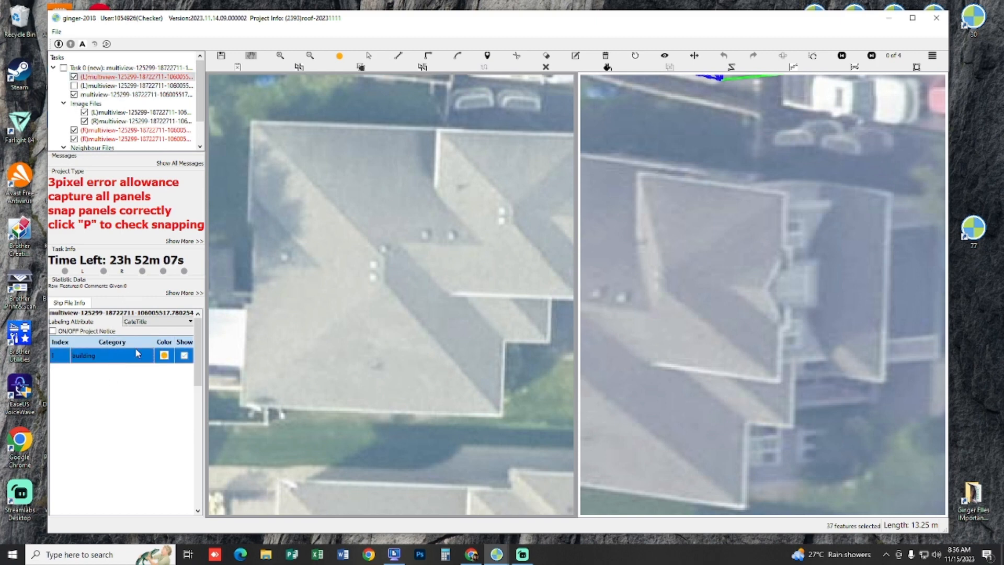
# Step: Draw a rectangular building outline around the grey house's main roof in the left image
pyautogui.moveTo(260, 391); pyautogui.dragTo(279, 413)
pyautogui.moveTo(431, 418); pyautogui.dragTo(359, 401)
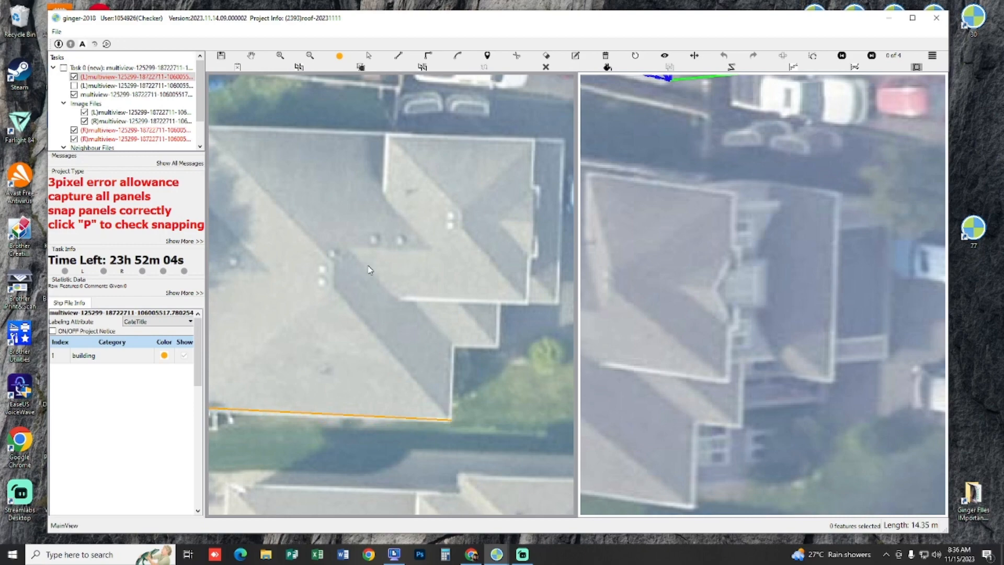
pyautogui.moveTo(216, 126); pyautogui.dragTo(304, 194)
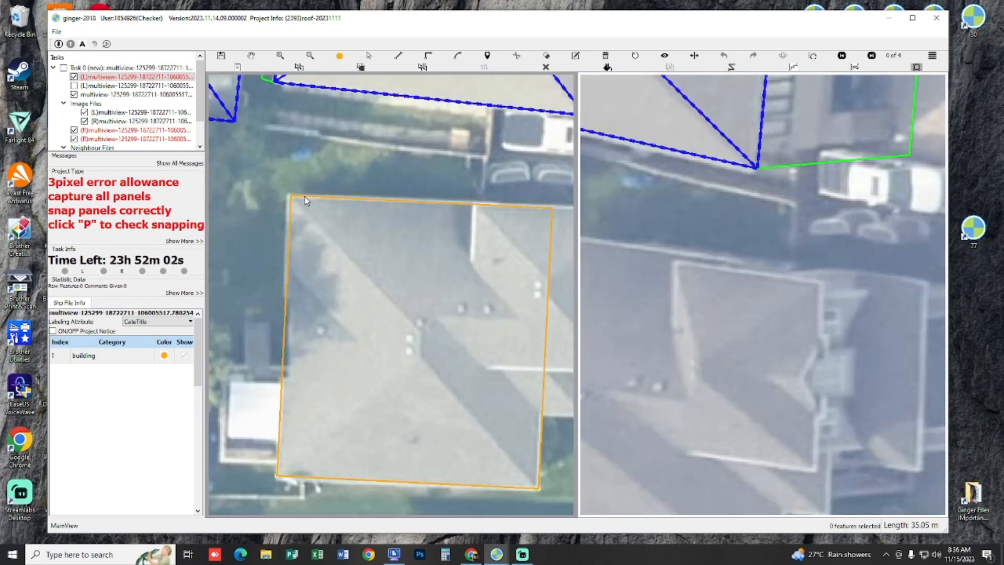
pyautogui.click(305, 201)
pyautogui.moveTo(347, 284); pyautogui.dragTo(265, 249)
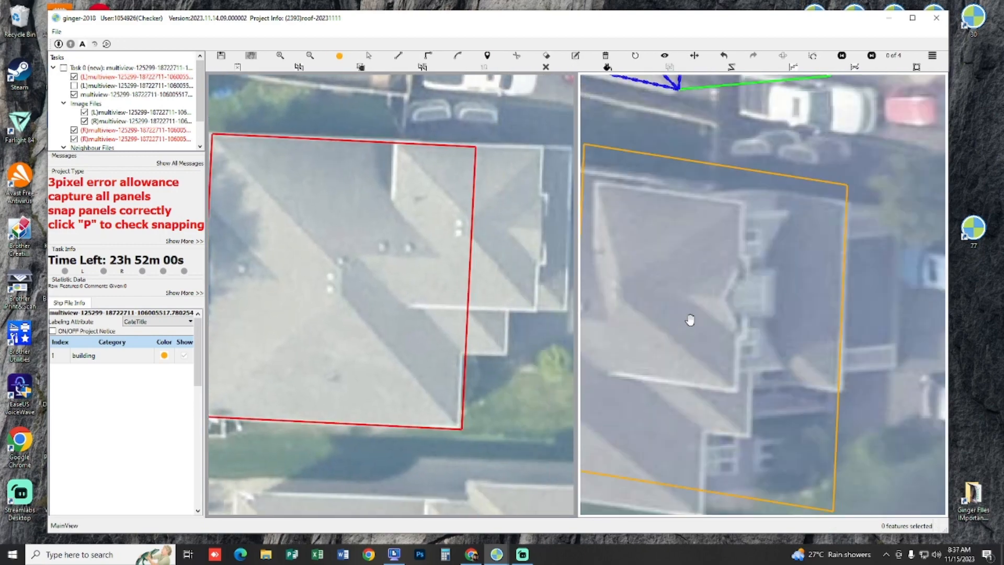
# Step: Shift the outline in the right image until its corners match the main roof's eaves
pyautogui.moveTo(691, 320); pyautogui.dragTo(763, 212)
pyautogui.press('s')
pyautogui.moveTo(859, 269); pyautogui.dragTo(764, 375)
pyautogui.press('h')
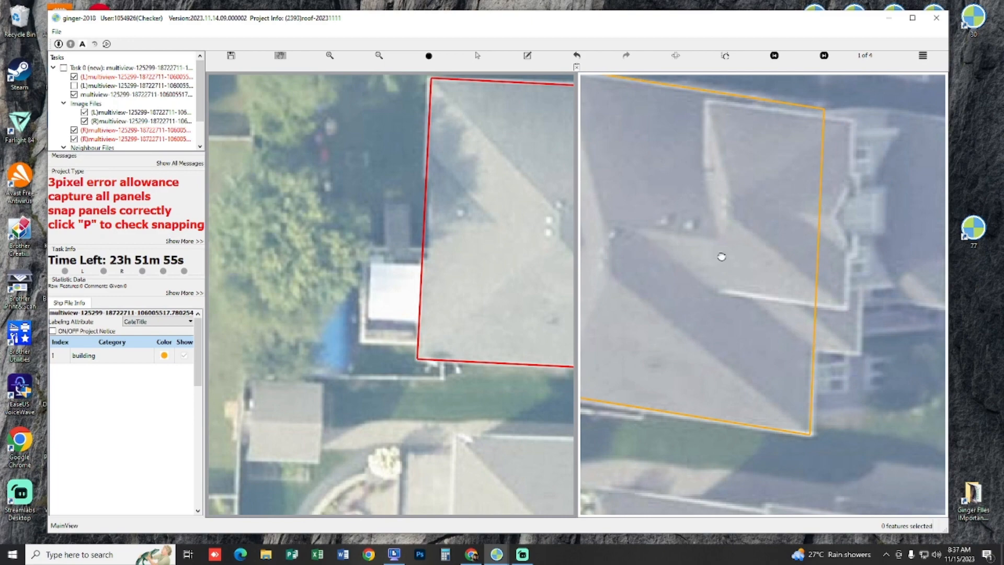
pyautogui.moveTo(721, 257); pyautogui.dragTo(677, 246)
# Step: Drop the main roof outline to ground level to form the building's walls
pyautogui.press('s')
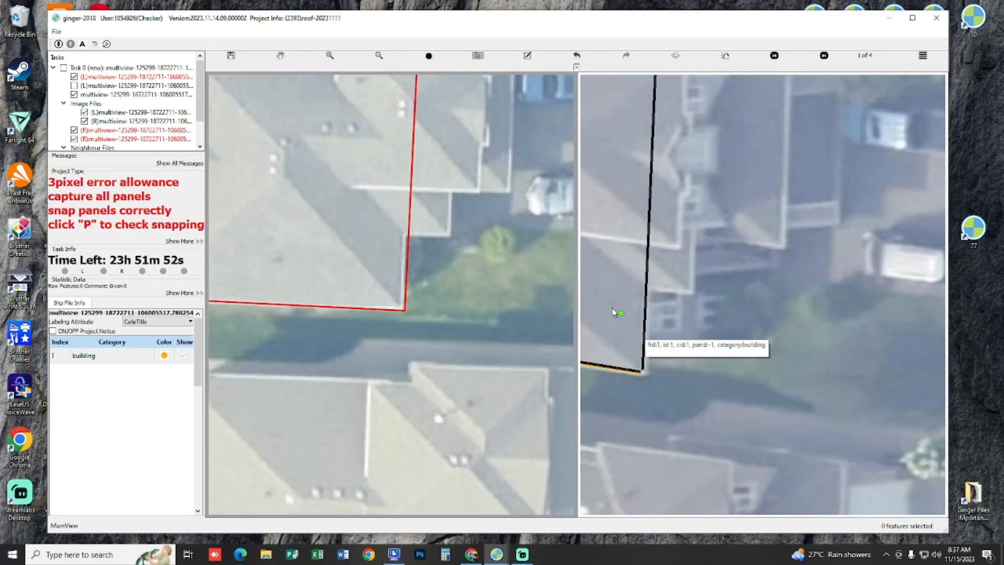
pyautogui.click(614, 312)
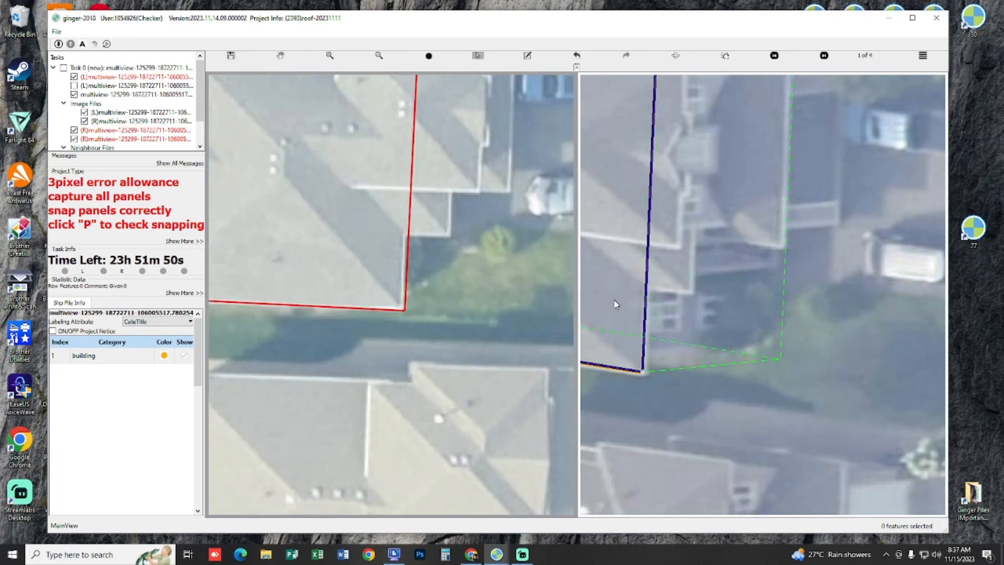
pyautogui.press('h')
pyautogui.scroll(-1, 617, 323)
pyautogui.moveTo(648, 251); pyautogui.dragTo(715, 343)
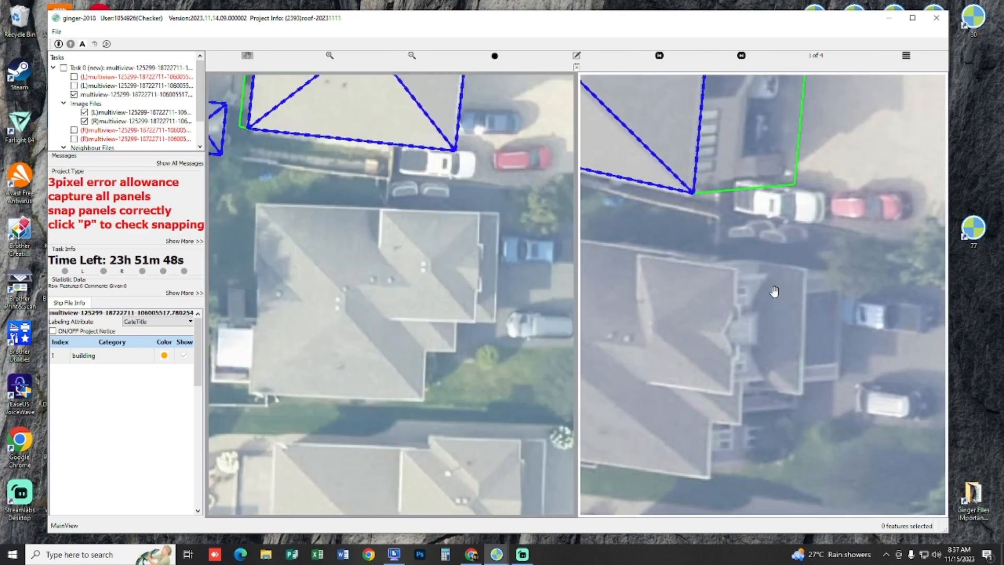
# Step: Check the main roof block against the grey house in the different image pairs, with the captured lines shown and hidden
pyautogui.press('p')
pyautogui.moveTo(751, 313); pyautogui.dragTo(826, 373)
pyautogui.scroll(1, 827, 374)
pyautogui.moveTo(737, 428); pyautogui.dragTo(752, 319)
pyautogui.press('Right')
pyautogui.press('Right')
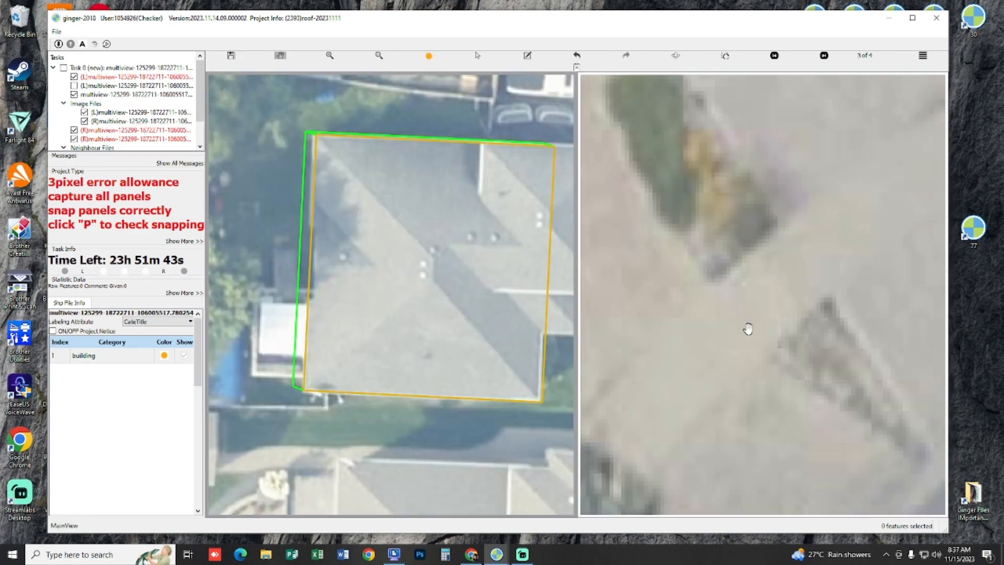
pyautogui.scroll(-3, 748, 339)
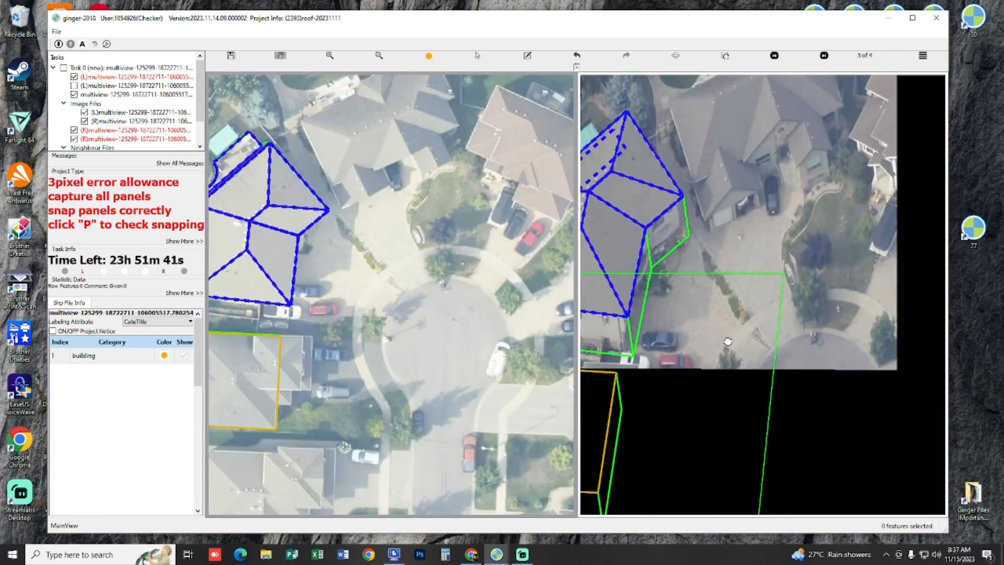
pyautogui.moveTo(745, 341); pyautogui.dragTo(853, 262)
pyautogui.press('Right')
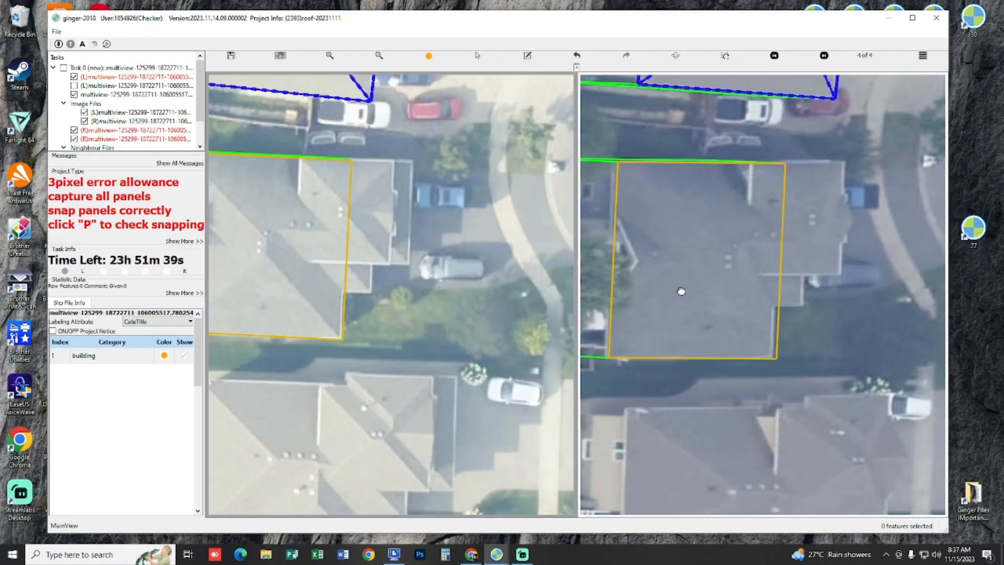
pyautogui.press('Right')
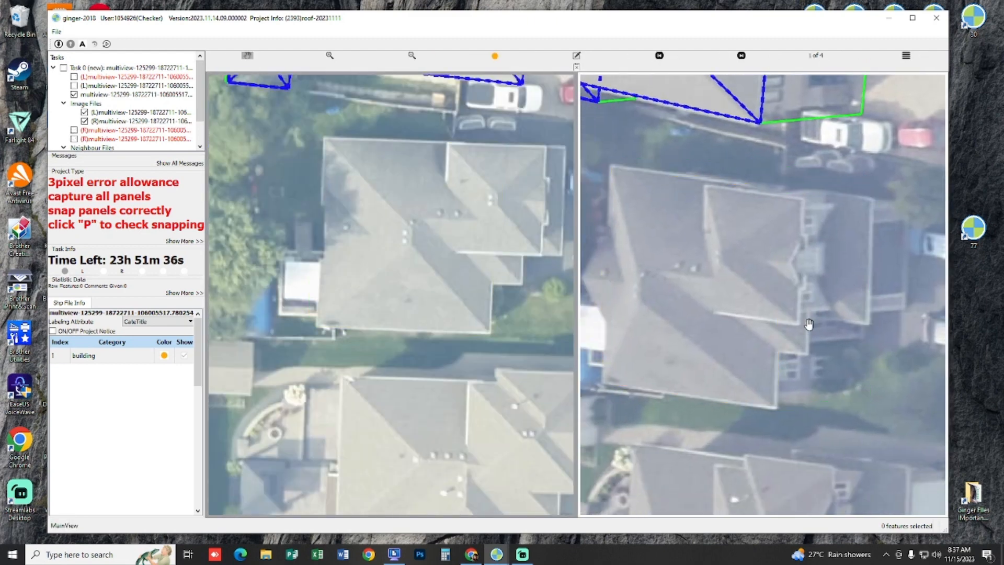
pyautogui.scroll(5, 408, 208)
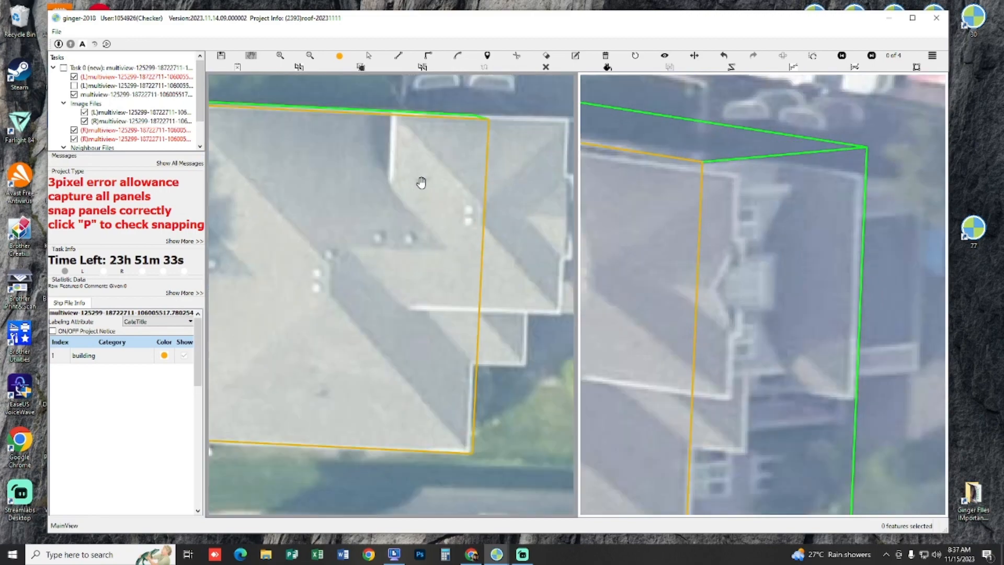
# Step: Draw a second rectangular outline for the front wing, from its inner roof corner to the main block's front edge
pyautogui.scroll(2, 421, 183)
pyautogui.moveTo(454, 289); pyautogui.dragTo(425, 248)
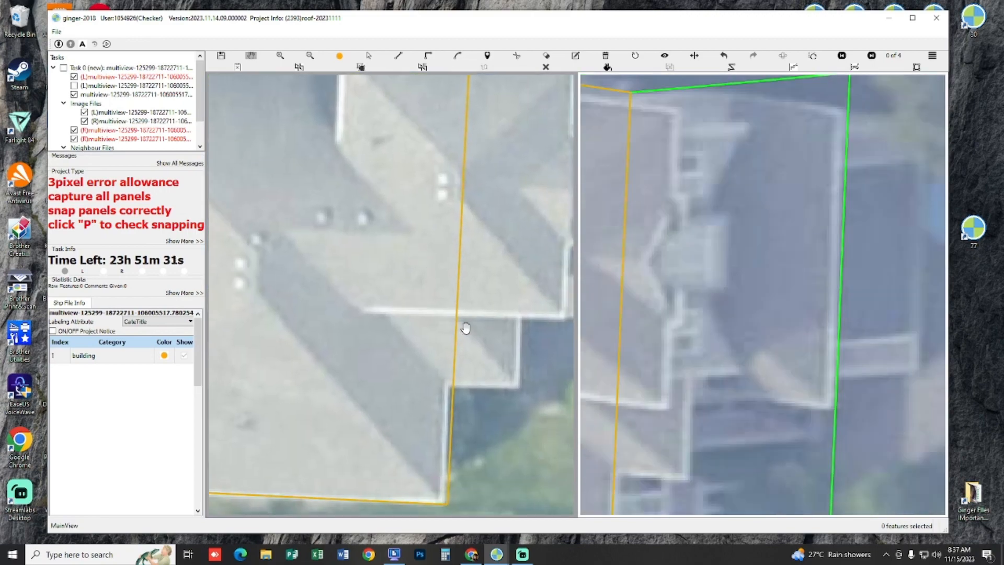
pyautogui.scroll(-3, 465, 328)
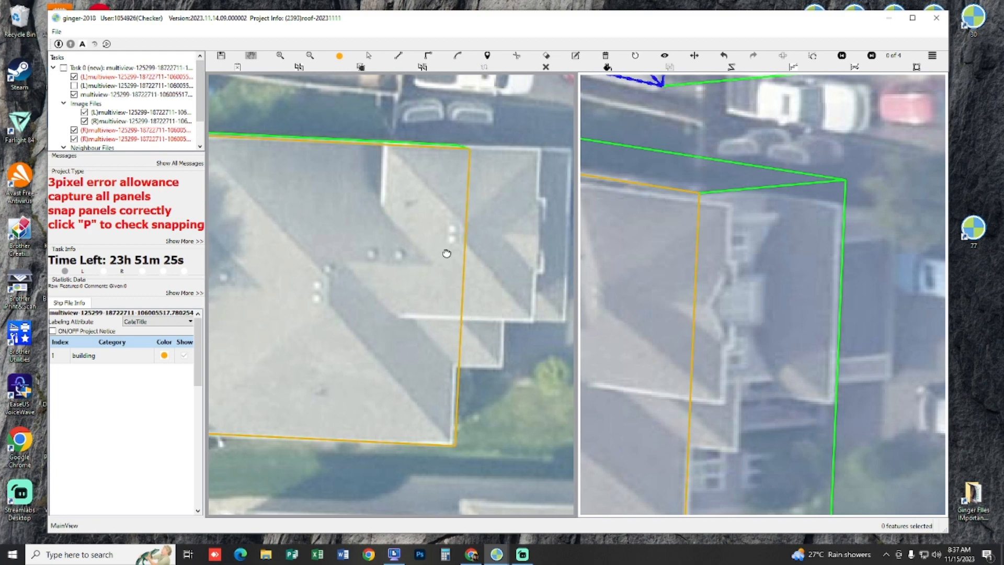
pyautogui.moveTo(378, 165); pyautogui.dragTo(395, 173)
pyautogui.click(400, 154)
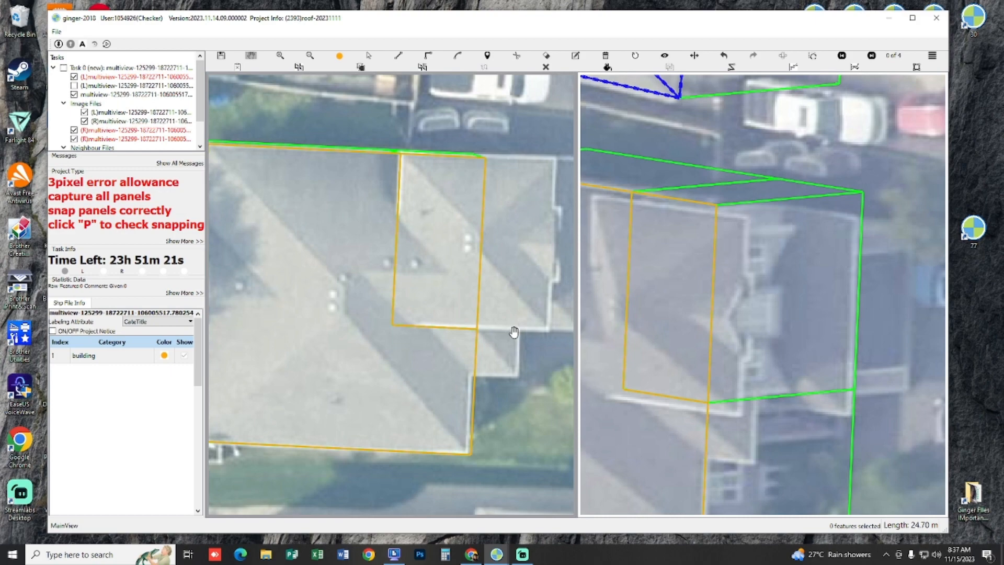
# Step: Shift the front wing's outline in the right image to match the wing's inner roof corner at its own height
pyautogui.scroll(-2, 514, 331)
pyautogui.moveTo(652, 288); pyautogui.dragTo(831, 244)
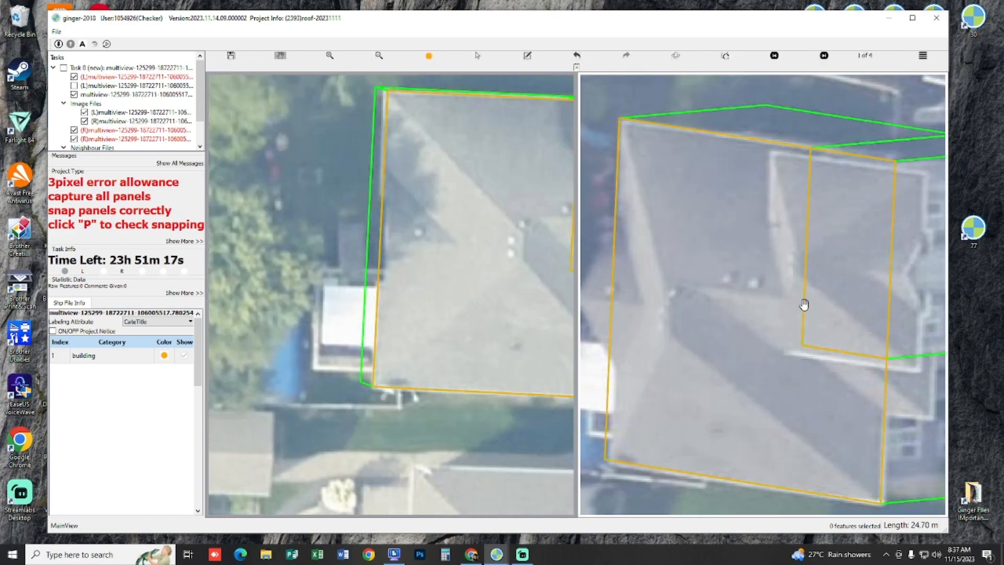
pyautogui.moveTo(750, 308); pyautogui.dragTo(740, 296)
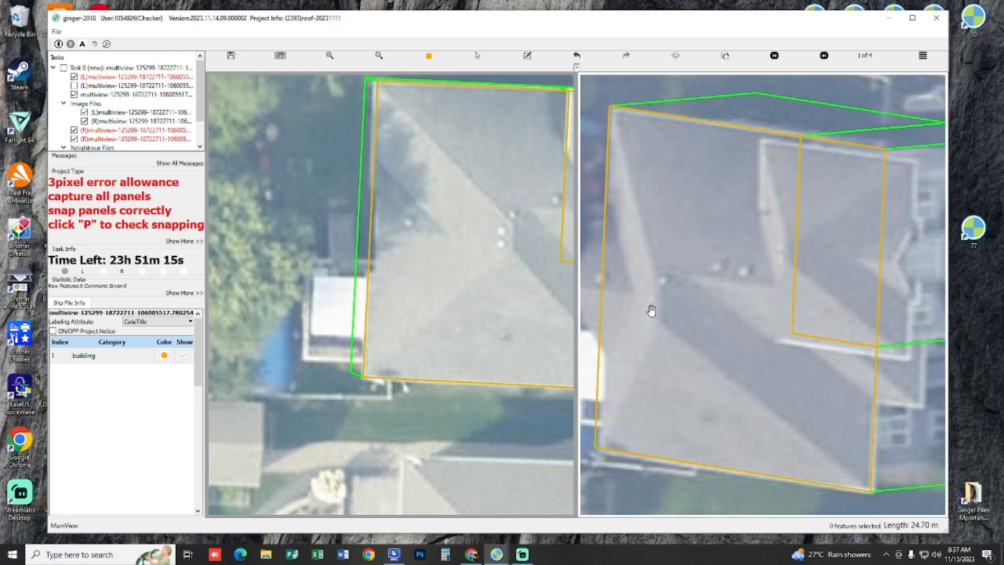
pyautogui.moveTo(471, 274); pyautogui.dragTo(366, 278)
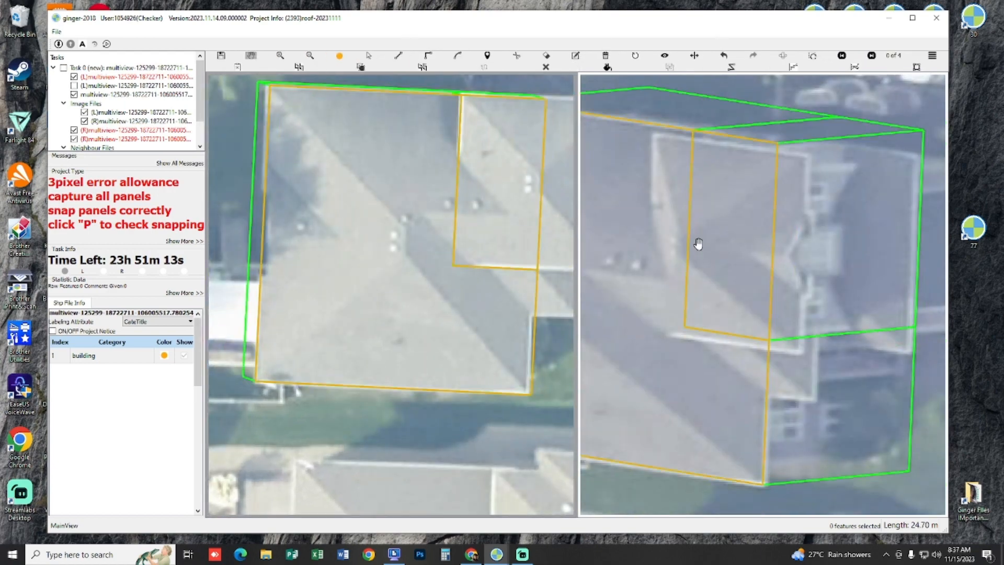
pyautogui.moveTo(724, 229); pyautogui.dragTo(732, 258)
pyautogui.press('s')
pyautogui.click(743, 254)
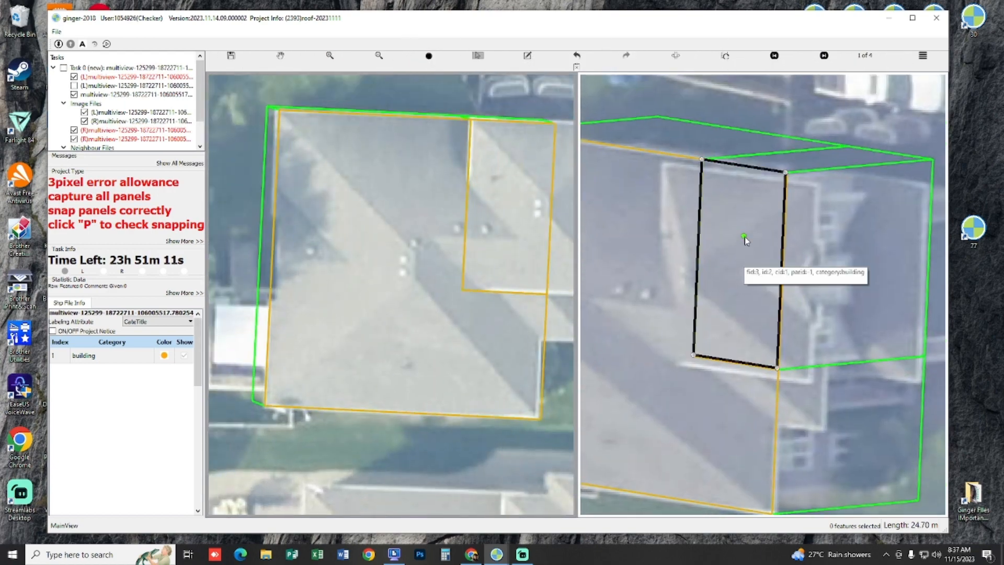
pyautogui.moveTo(739, 318); pyautogui.dragTo(739, 318)
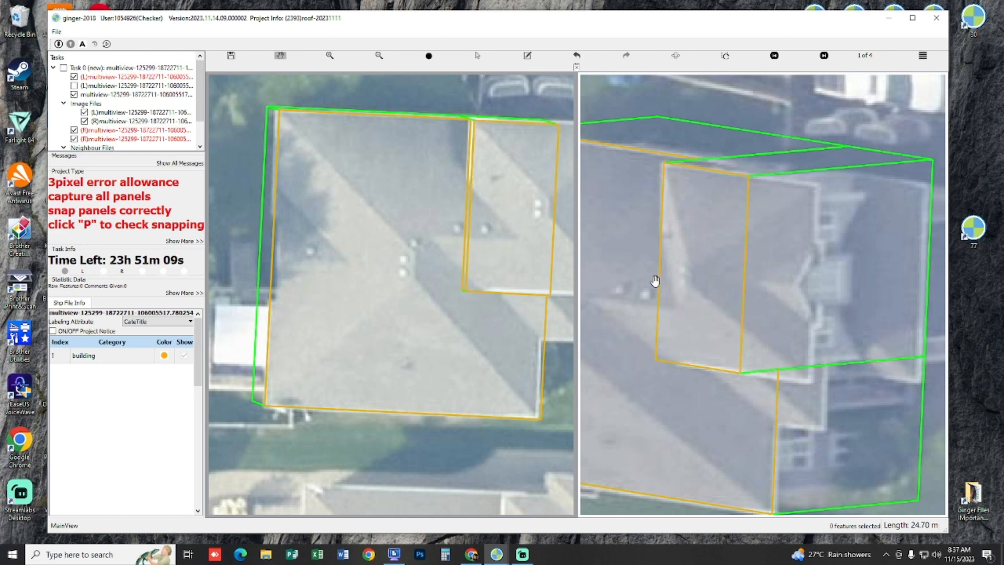
# Step: Extend the front wing's outline outward to the wing's front eave
pyautogui.moveTo(512, 213); pyautogui.dragTo(448, 217)
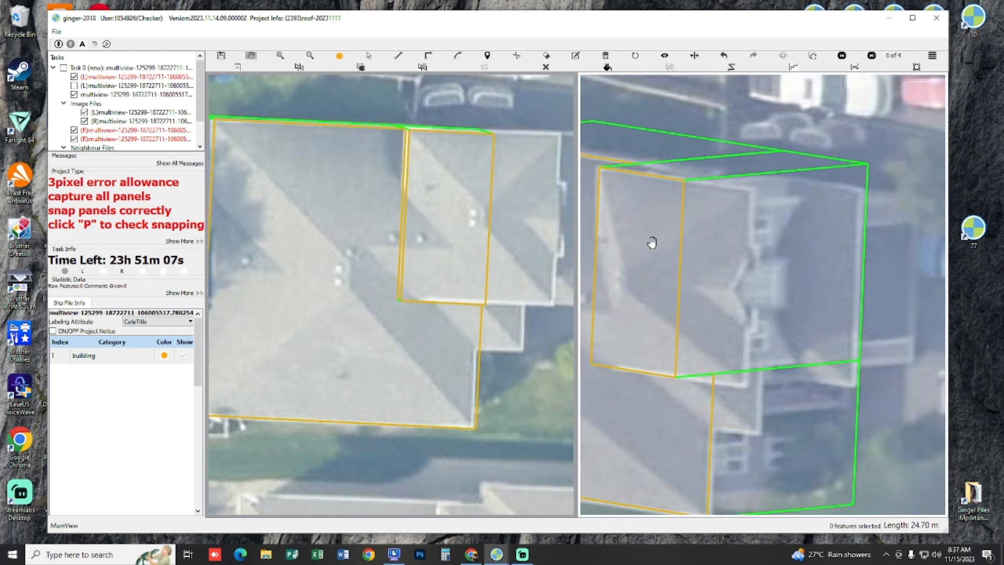
pyautogui.moveTo(460, 230); pyautogui.dragTo(528, 246)
pyautogui.scroll(-5, 702, 260)
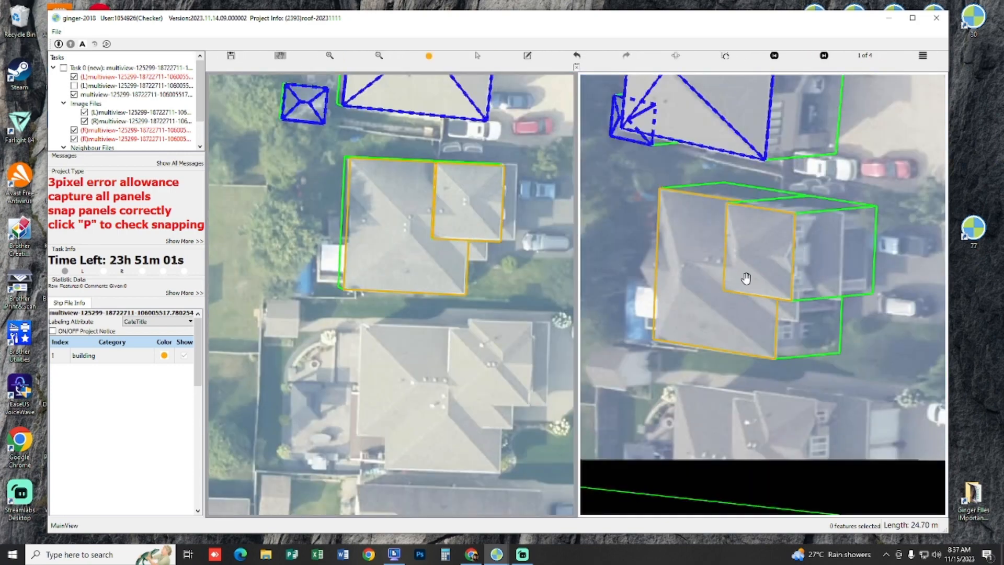
# Step: Inspect the two roof levels and their walls in the 3D view
pyautogui.moveTo(464, 272); pyautogui.dragTo(400, 234)
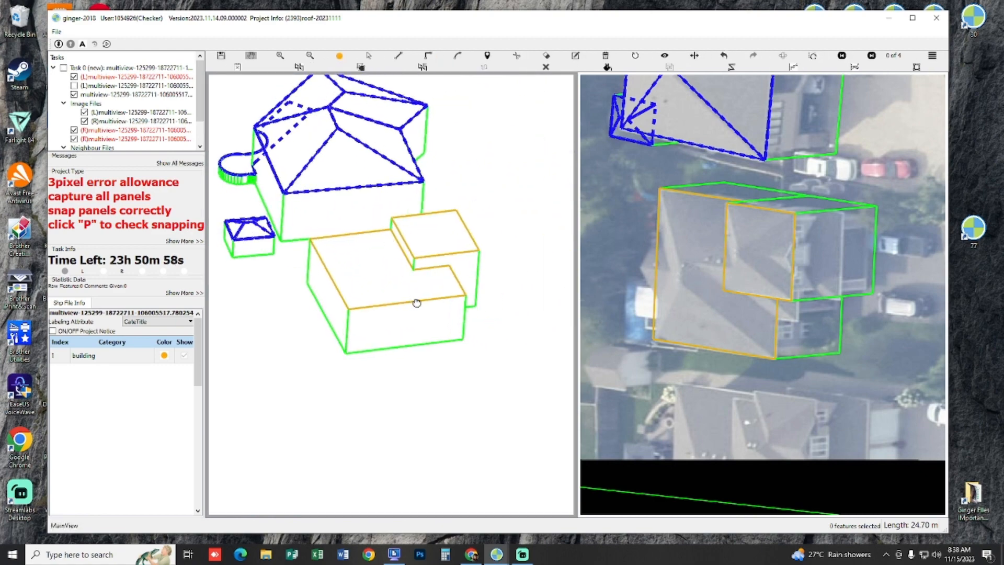
pyautogui.press('r')
pyautogui.scroll(4, 429, 286)
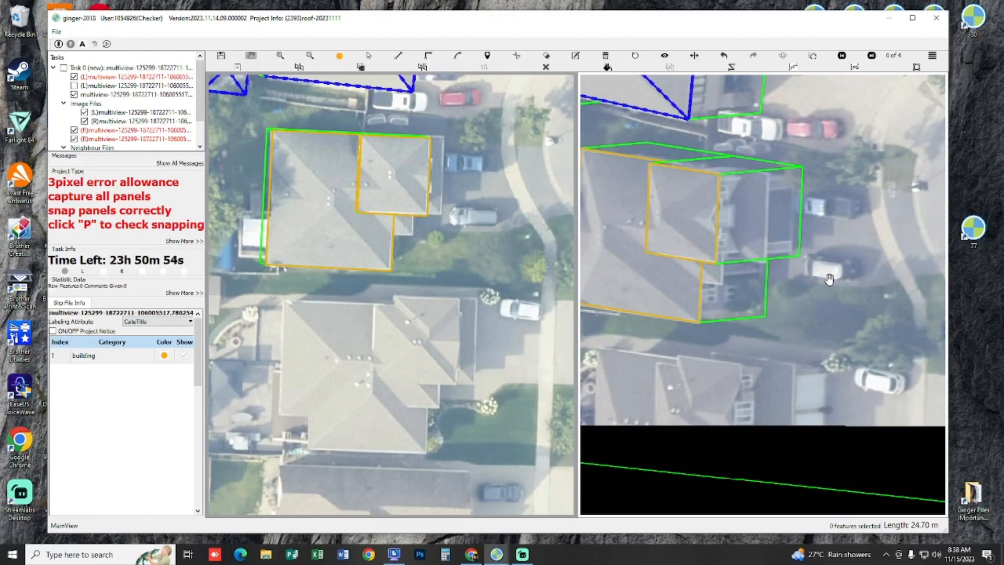
# Step: Check the vertices and snapping of the main block and front wing in the second image pair
pyautogui.press('Right')
pyautogui.moveTo(830, 279); pyautogui.dragTo(854, 309)
pyautogui.scroll(1, 823, 277)
pyautogui.moveTo(742, 282); pyautogui.dragTo(815, 313)
pyautogui.press('s')
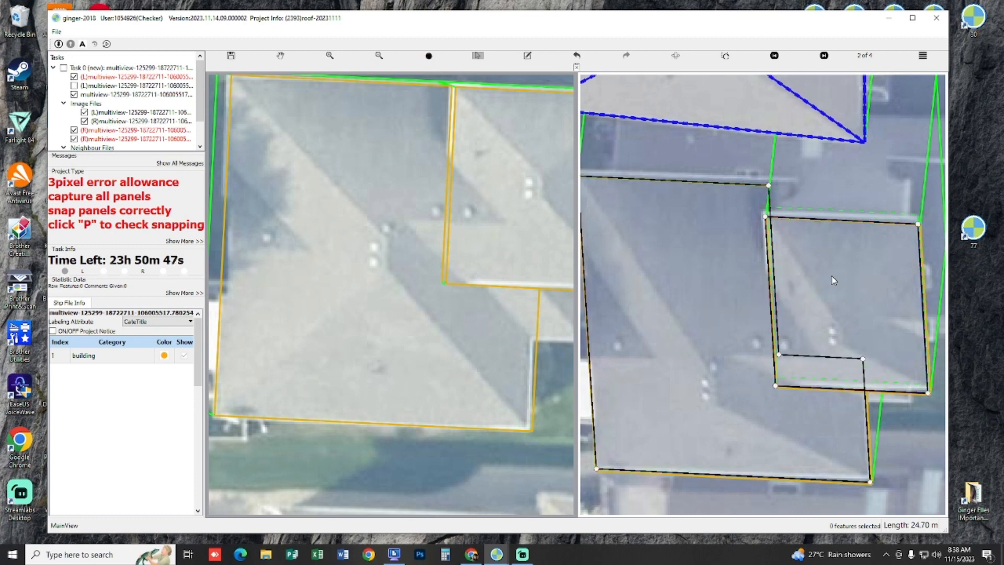
pyautogui.press('p')
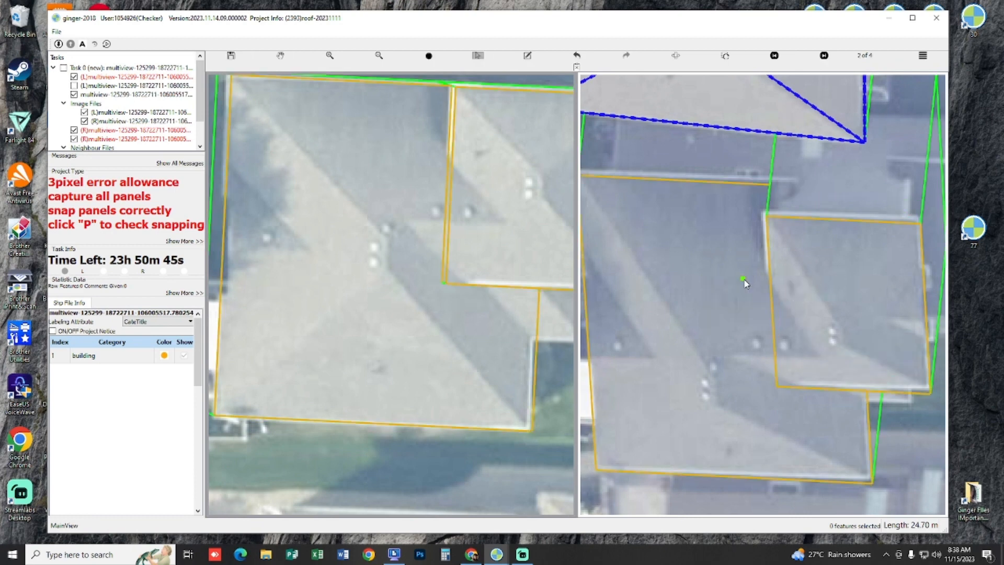
pyautogui.press('p')
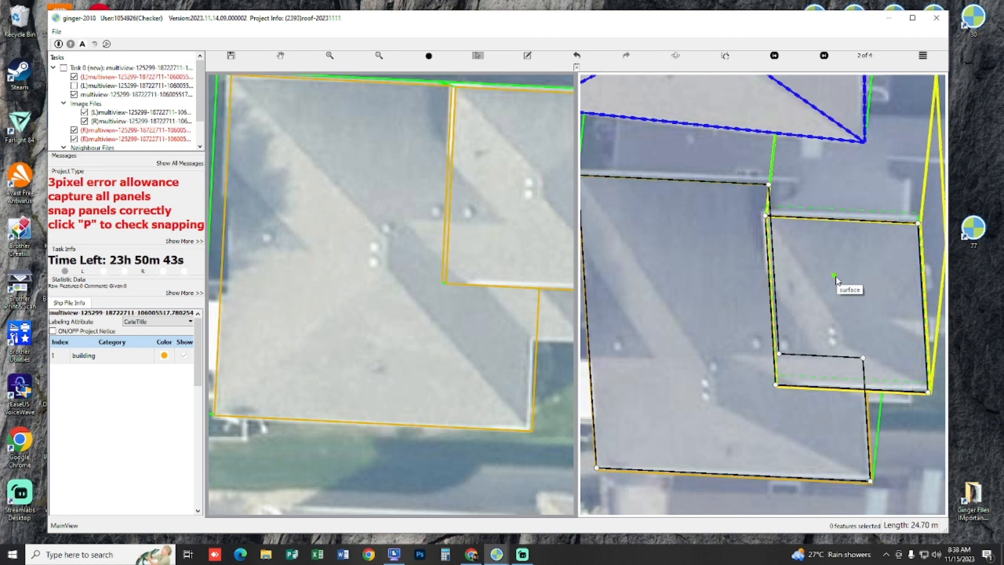
# Step: Compare the main block and front wing with the house's roof edges in the remaining image pairs
pyautogui.press('h')
pyautogui.scroll(-1, 838, 281)
pyautogui.moveTo(823, 296); pyautogui.dragTo(668, 329)
pyautogui.press('n')
pyautogui.press('n')
pyautogui.scroll(1, 772, 245)
pyautogui.moveTo(746, 241); pyautogui.dragTo(930, 219)
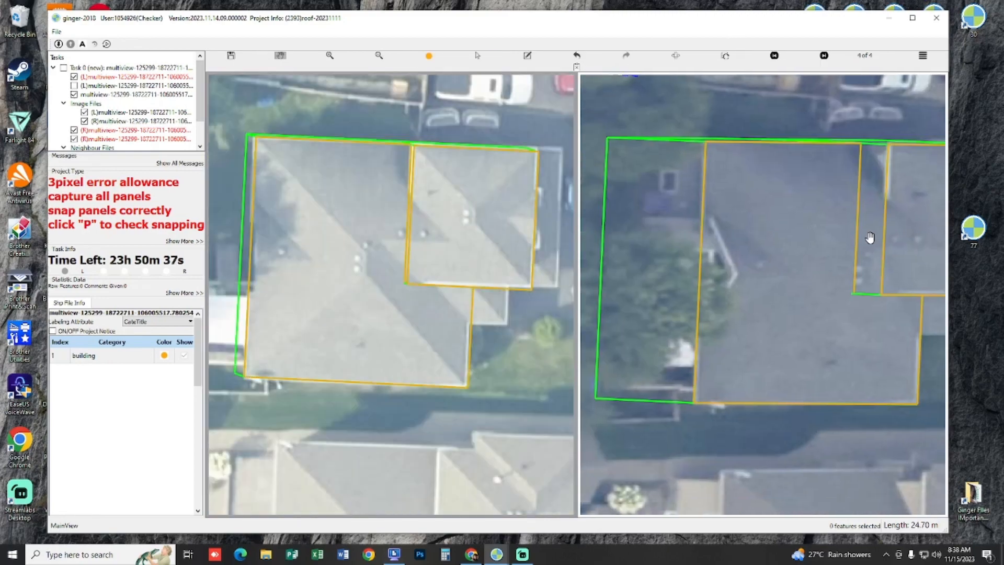
pyautogui.press('n')
pyautogui.scroll(1, 793, 283)
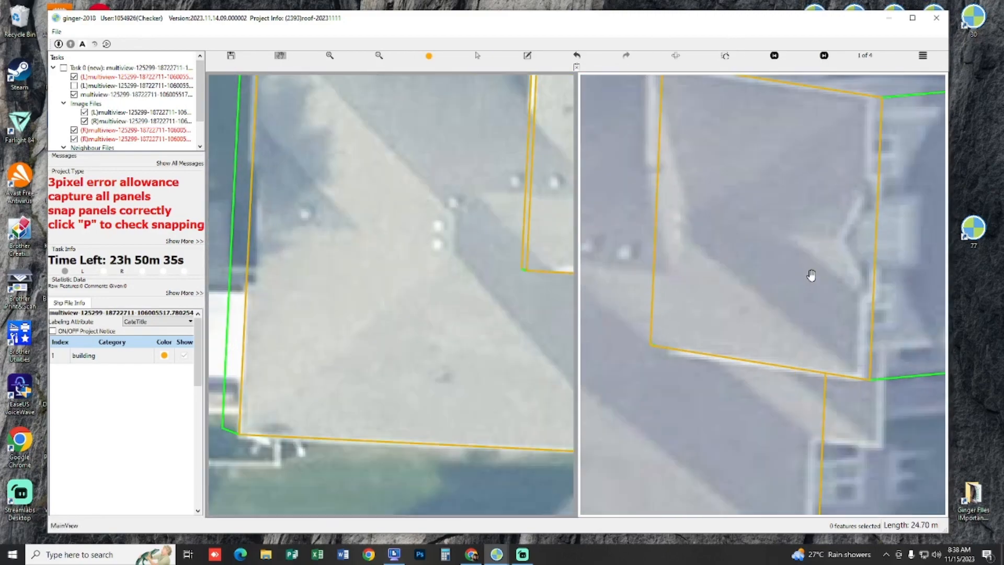
# Step: Select the main block and front wing and compare their outlines with the roof edges across all four image pairs
pyautogui.scroll(1, 847, 293)
pyautogui.moveTo(816, 327); pyautogui.dragTo(818, 276)
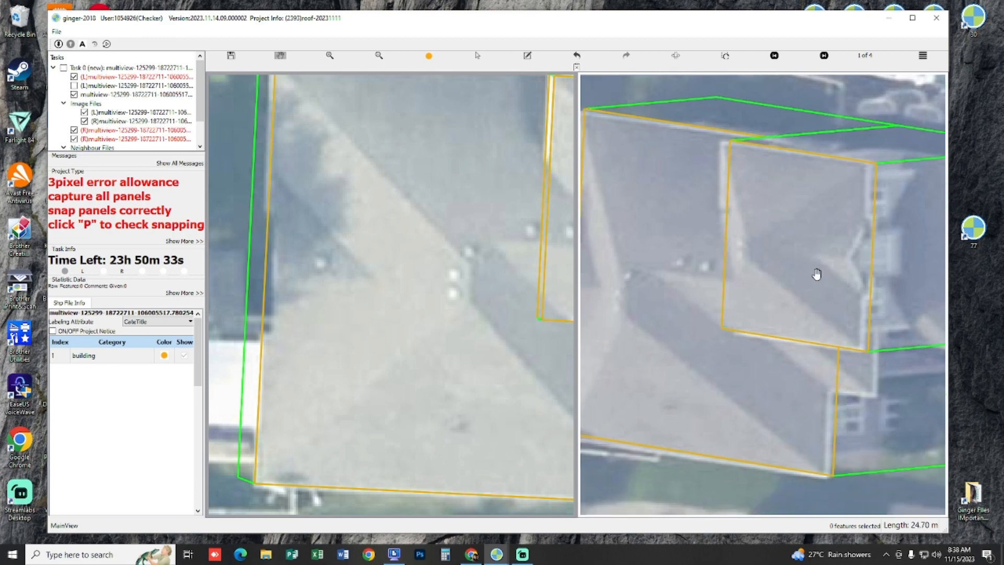
pyautogui.scroll(-1, 818, 275)
pyautogui.press('s')
pyautogui.moveTo(882, 445); pyautogui.dragTo(741, 284)
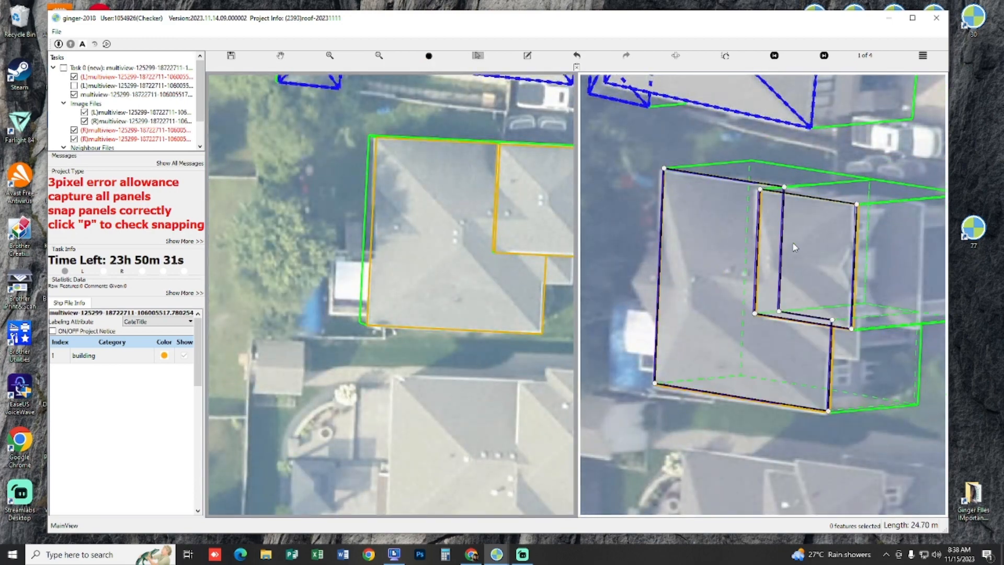
pyautogui.press('h')
pyautogui.press('n')
pyautogui.press('n')
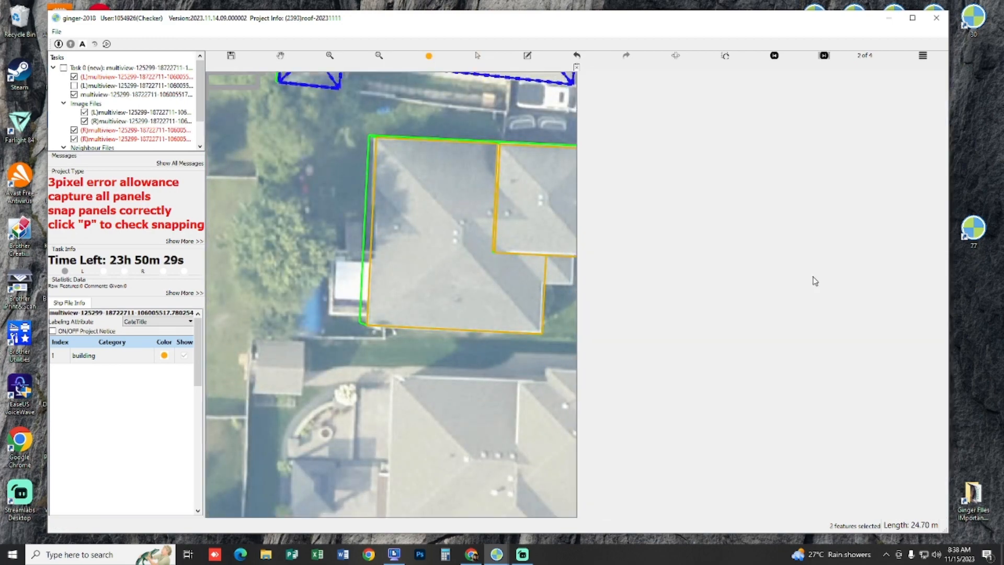
pyautogui.press('n')
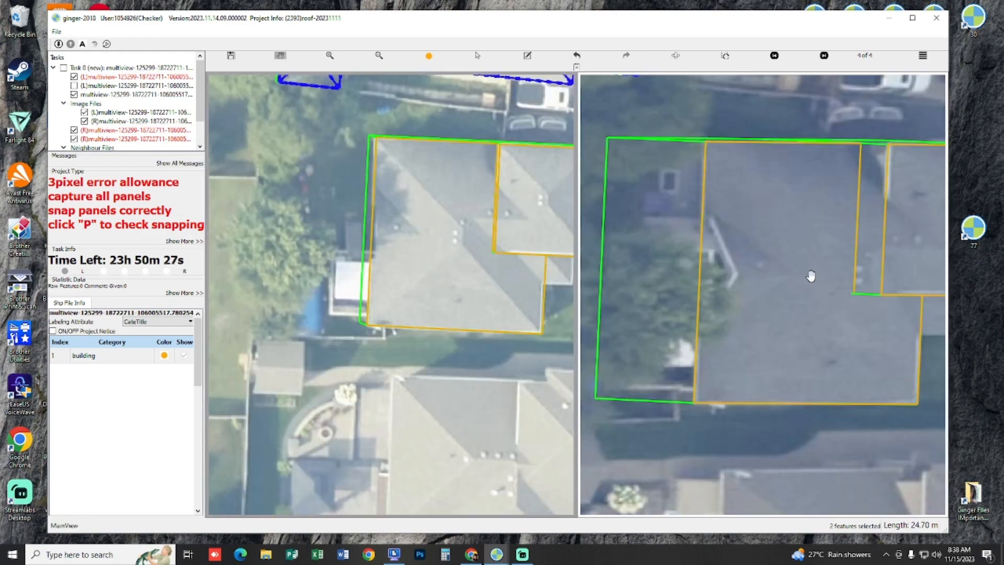
pyautogui.press('n')
# Step: Recheck the main block and front wing at closer range in each image pair
pyautogui.scroll(2, 822, 281)
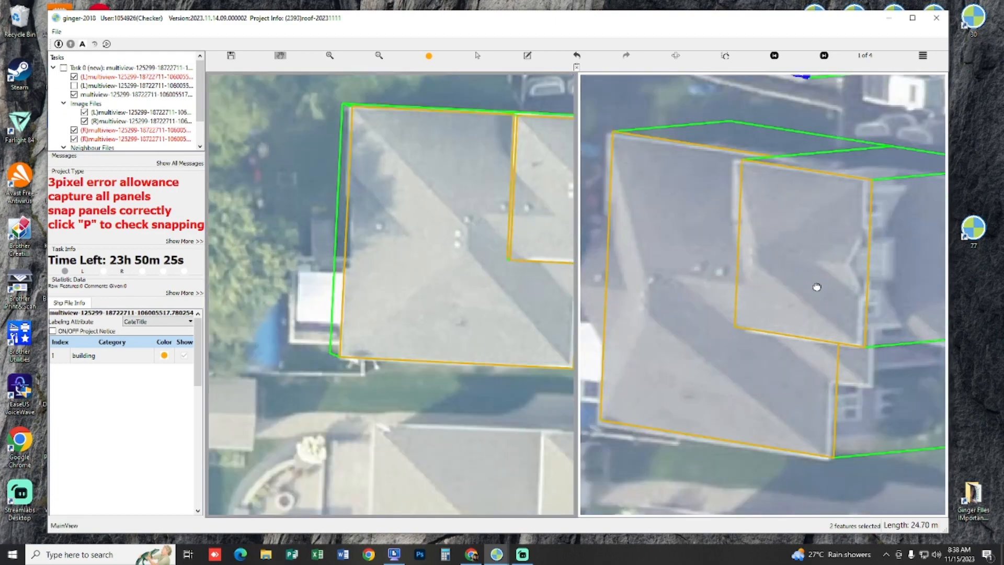
pyautogui.moveTo(816, 287); pyautogui.dragTo(809, 249)
pyautogui.press('s')
pyautogui.moveTo(769, 198); pyautogui.dragTo(767, 199)
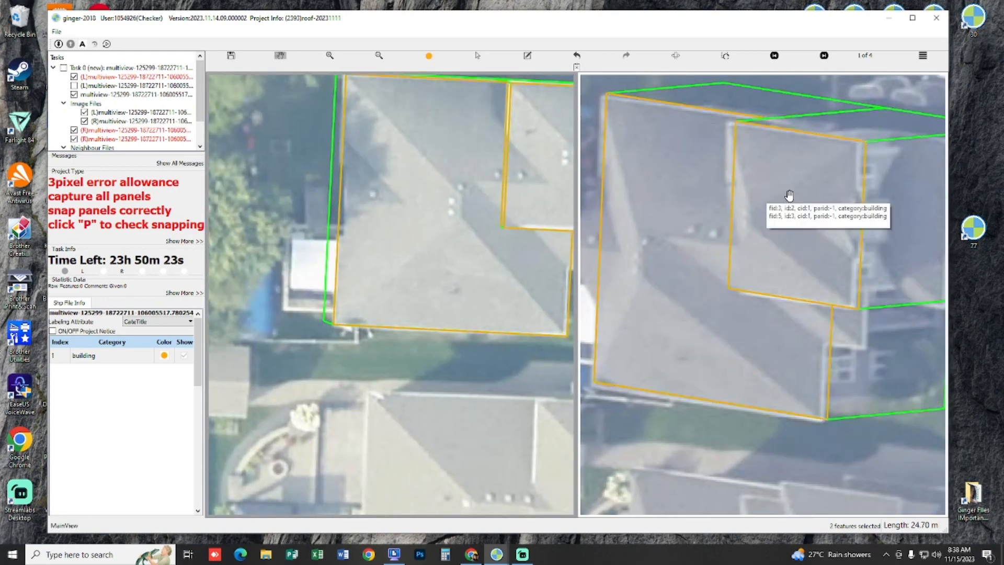
pyautogui.press('n')
pyautogui.press('n')
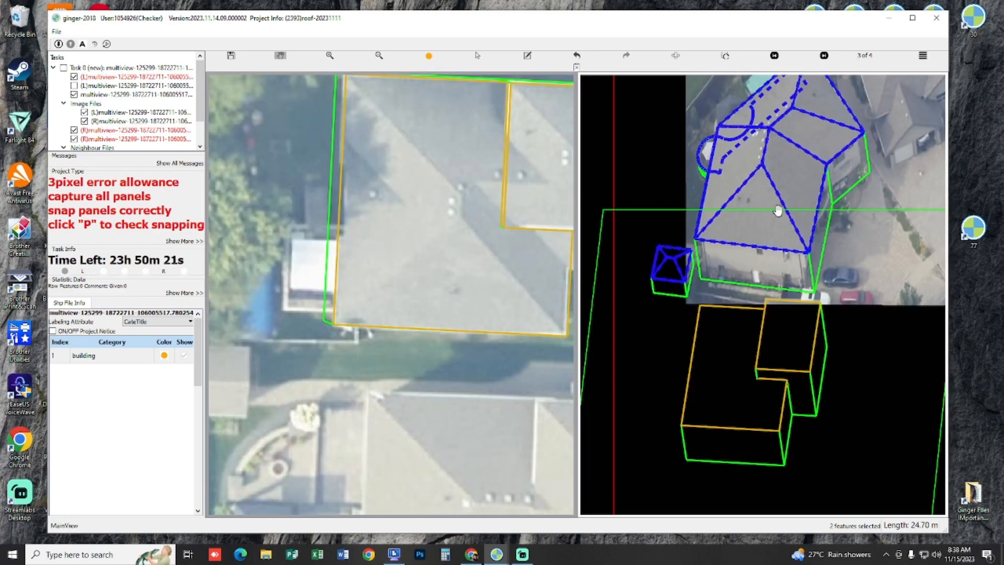
pyautogui.press('n')
pyautogui.press('n')
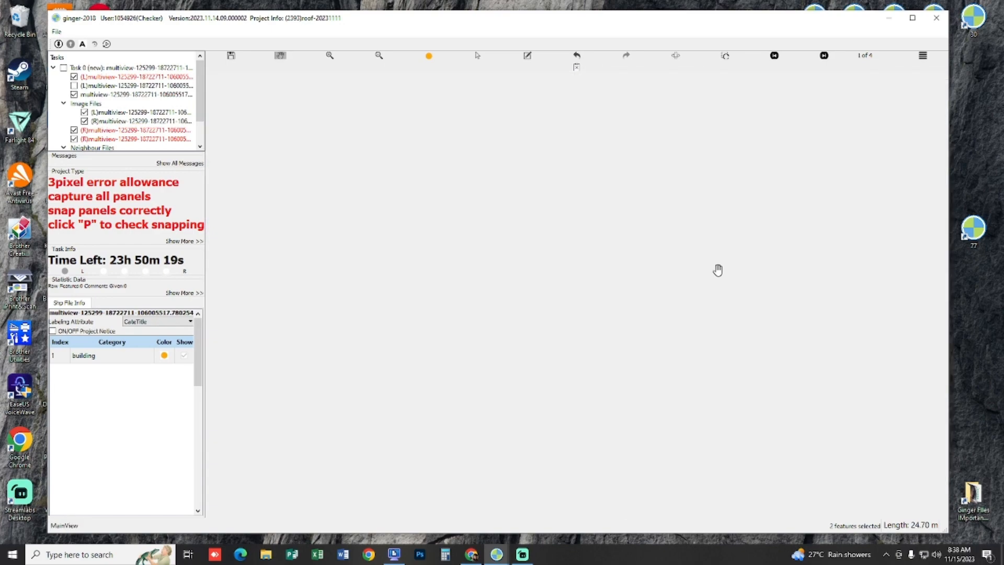
# Step: Check the snapping of the main block and front wing, then go through the image pairs once more
pyautogui.scroll(-2, 773, 249)
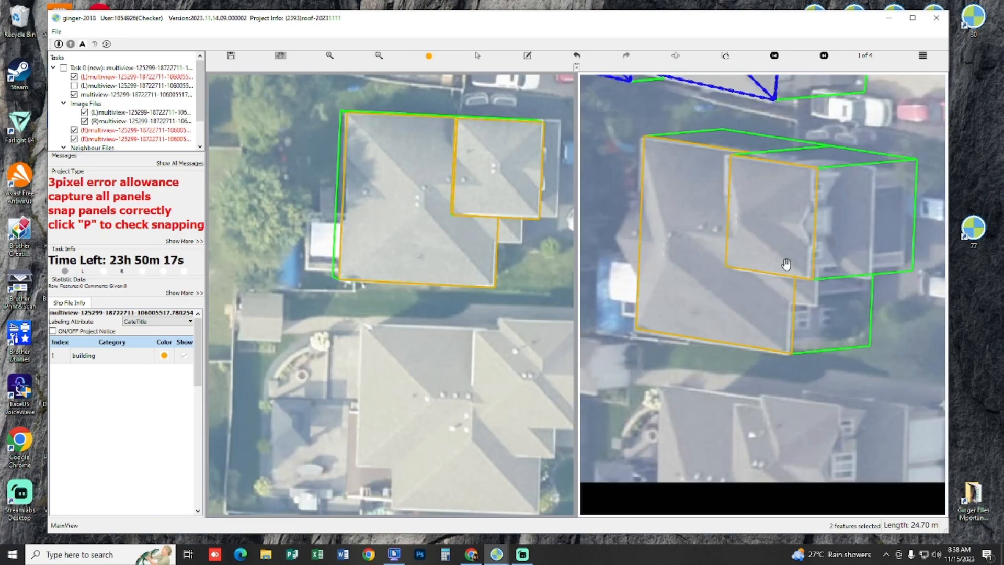
pyautogui.press('s')
pyautogui.scroll(3, 745, 225)
pyautogui.press('p')
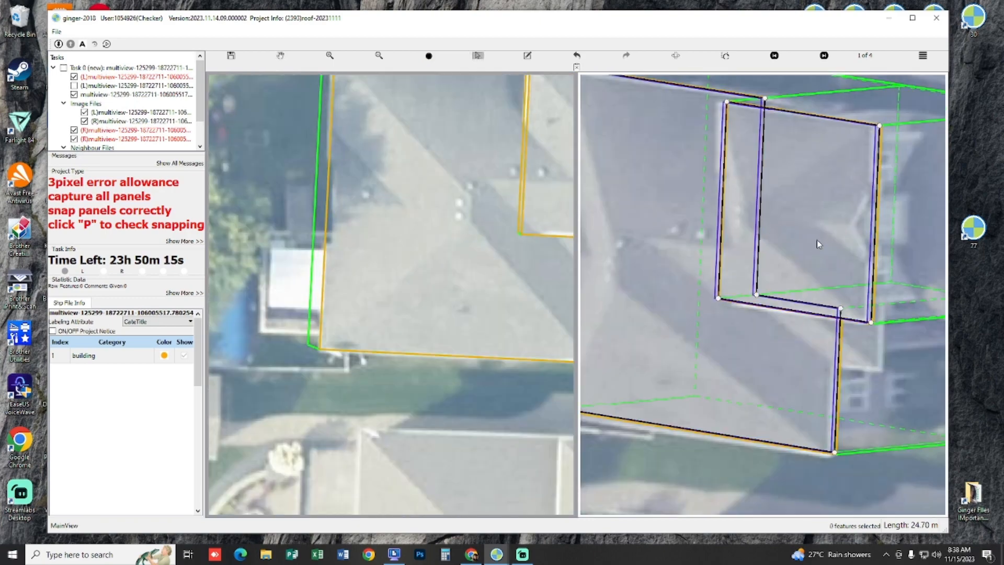
pyautogui.press('p')
pyautogui.press('n')
pyautogui.press('n')
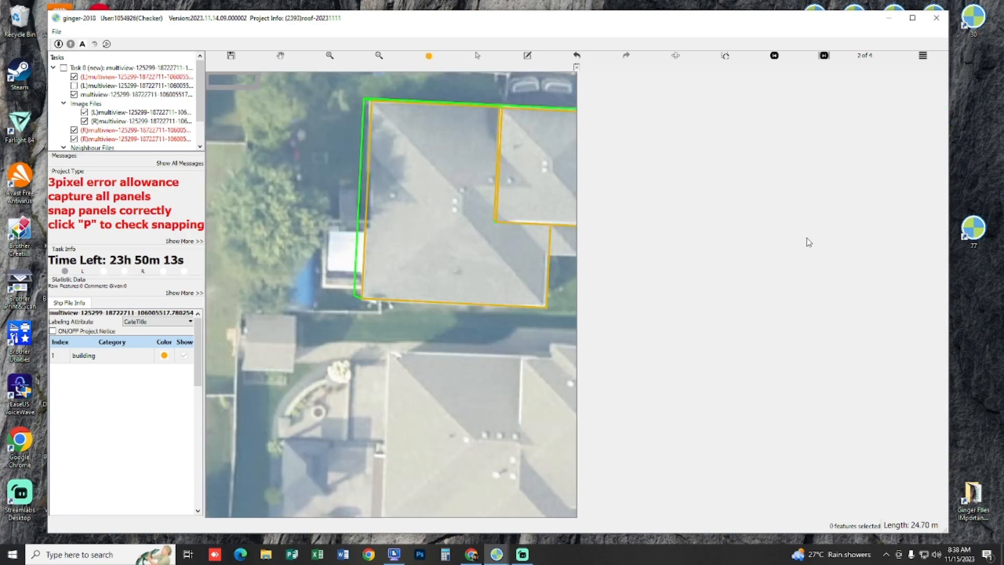
pyautogui.press('n')
pyautogui.press('n')
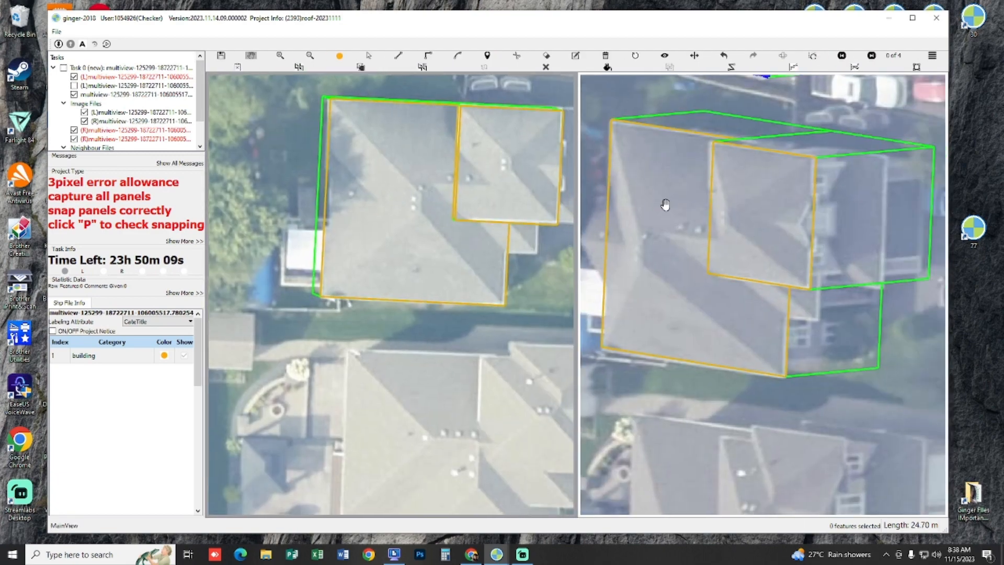
# Step: Examine the front wing's edges, the small uncaptured roof beside it and the block walls in the images and 3D view
pyautogui.scroll(5, 420, 196)
pyautogui.scroll(-4, 442, 206)
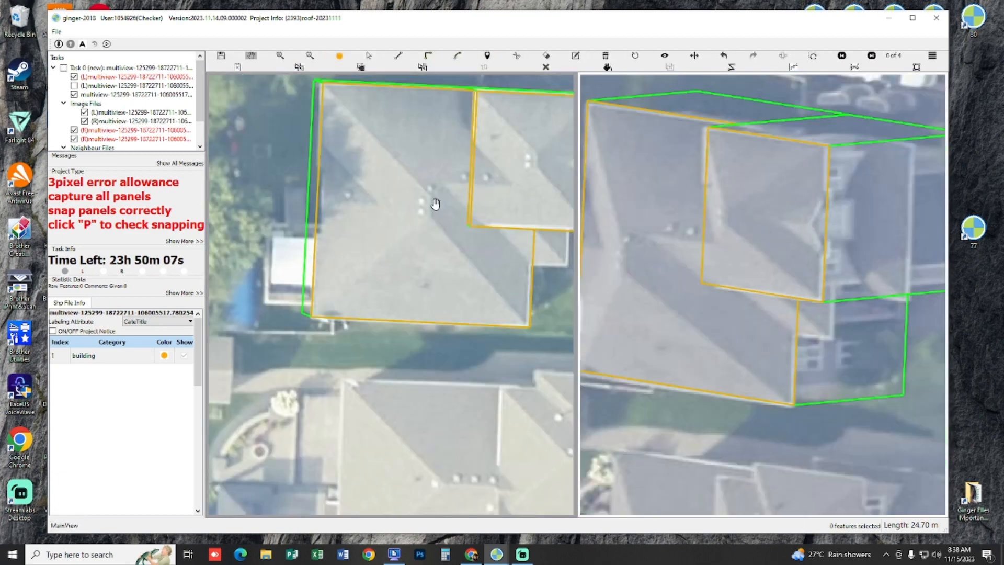
pyautogui.scroll(2, 408, 195)
pyautogui.scroll(3, 455, 223)
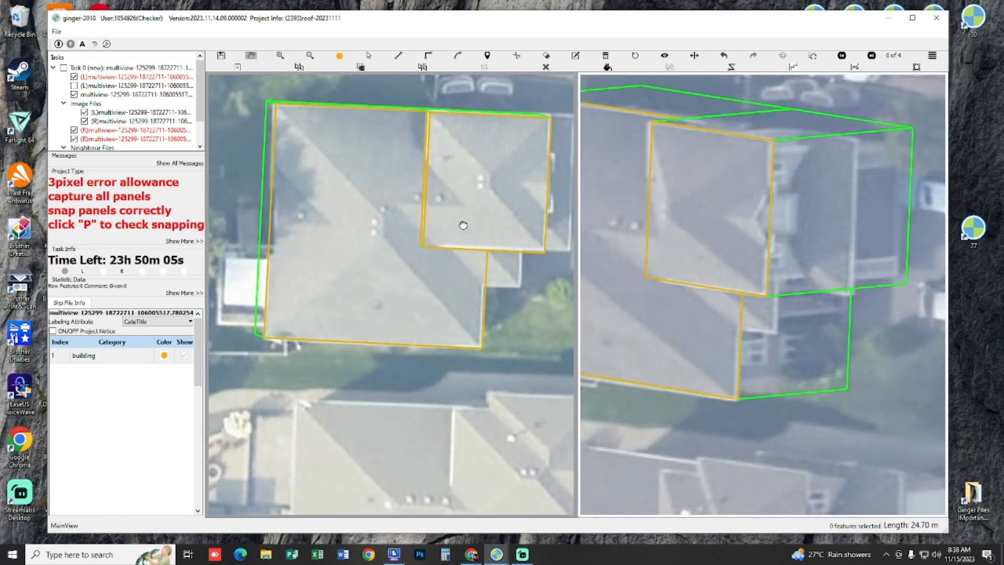
pyautogui.scroll(-3, 421, 270)
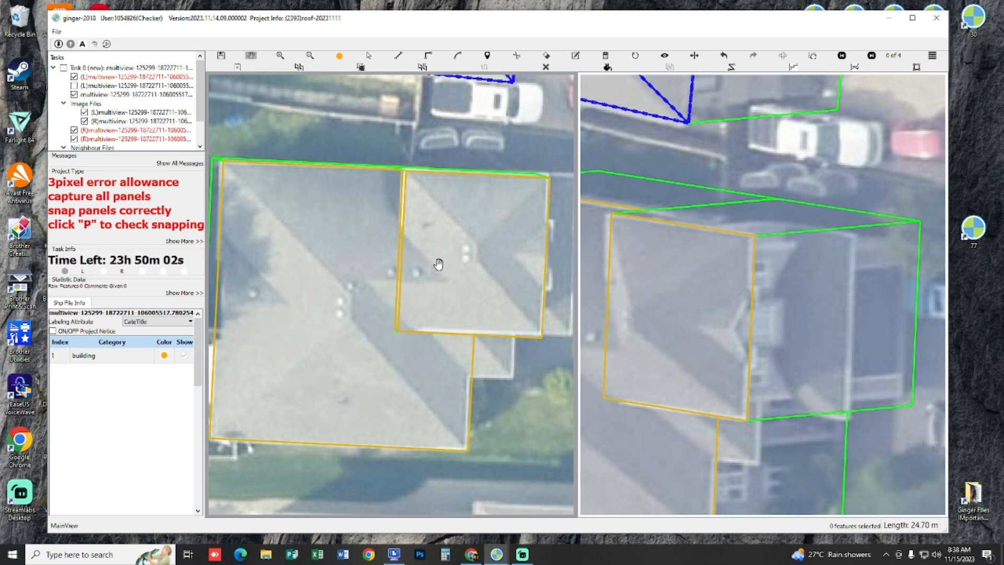
pyautogui.moveTo(439, 264); pyautogui.dragTo(434, 270)
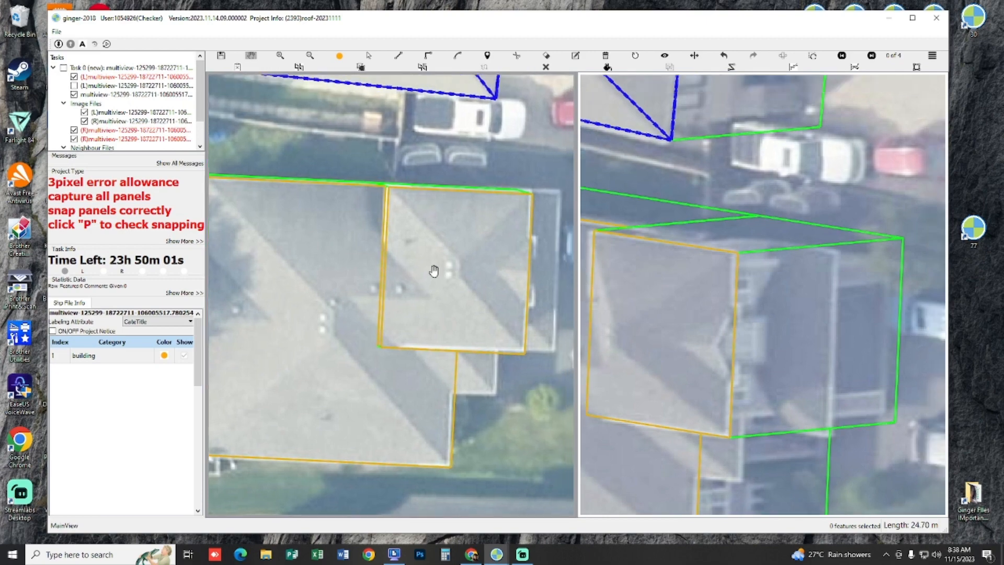
pyautogui.scroll(1, 435, 270)
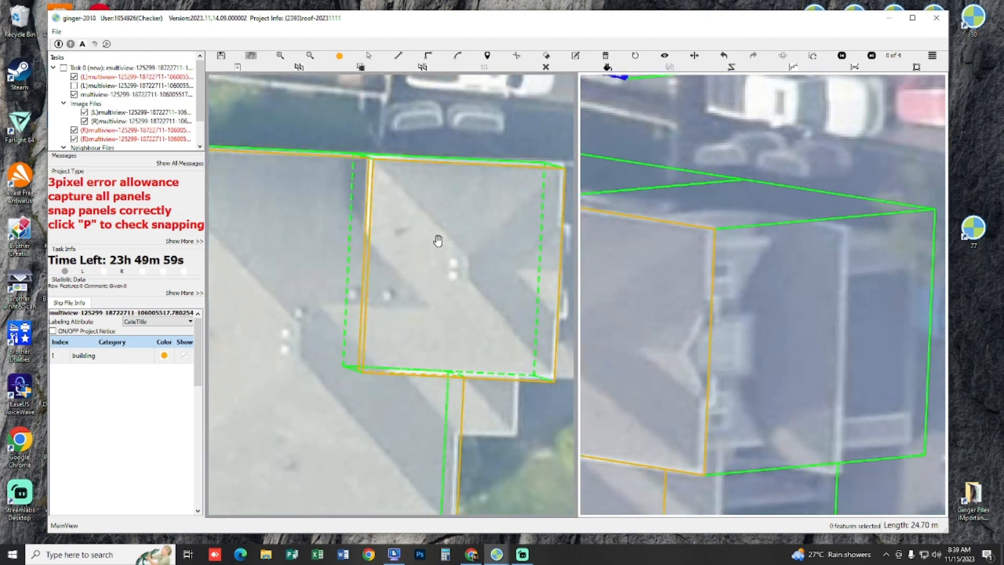
pyautogui.scroll(-3, 438, 240)
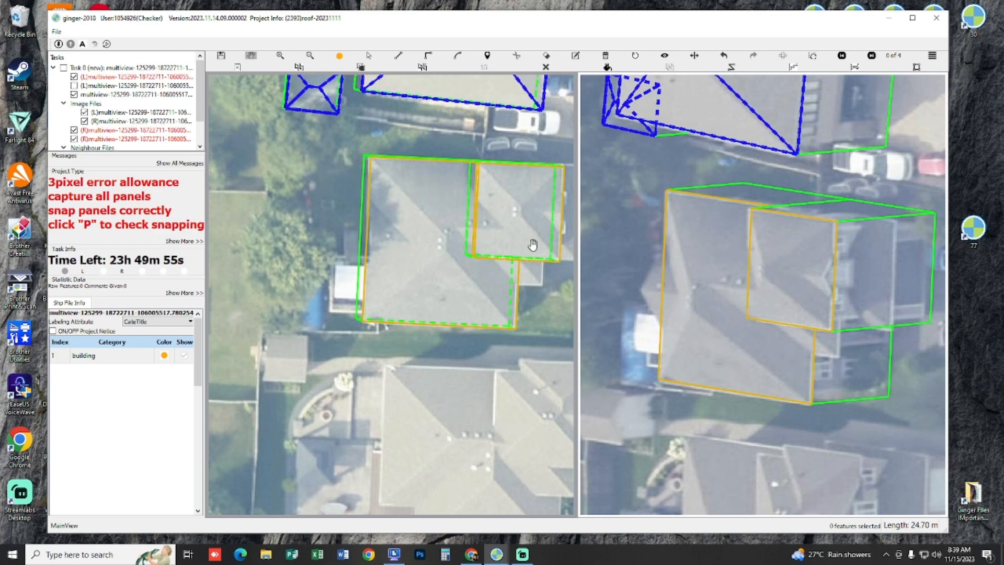
pyautogui.scroll(4, 515, 228)
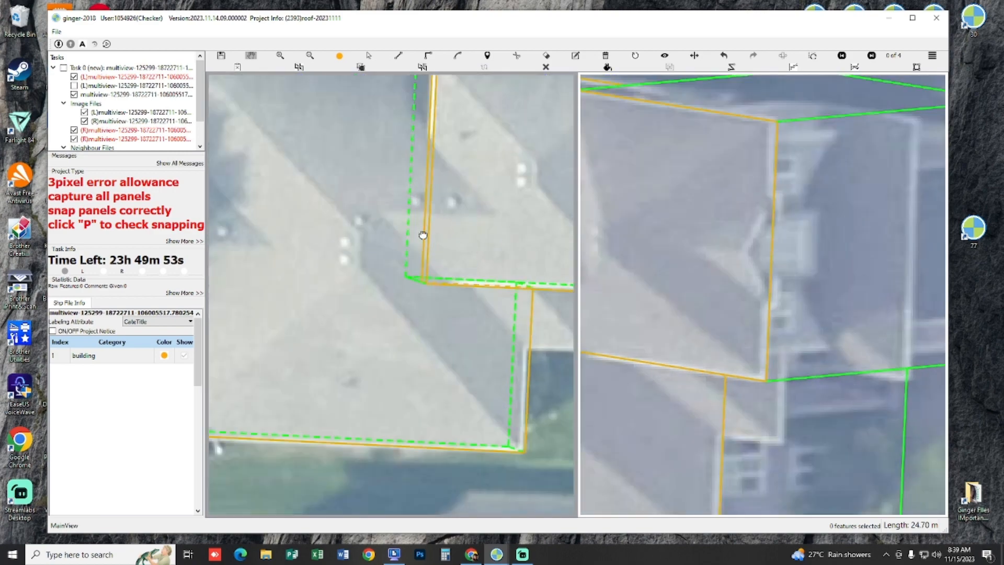
pyautogui.scroll(-3, 423, 234)
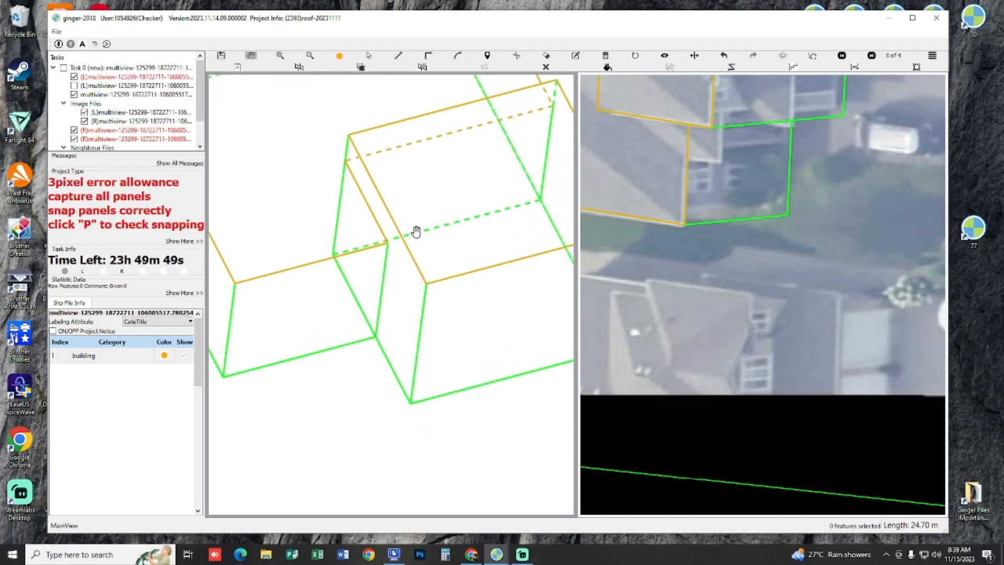
pyautogui.scroll(-5, 416, 231)
pyautogui.scroll(4, 492, 267)
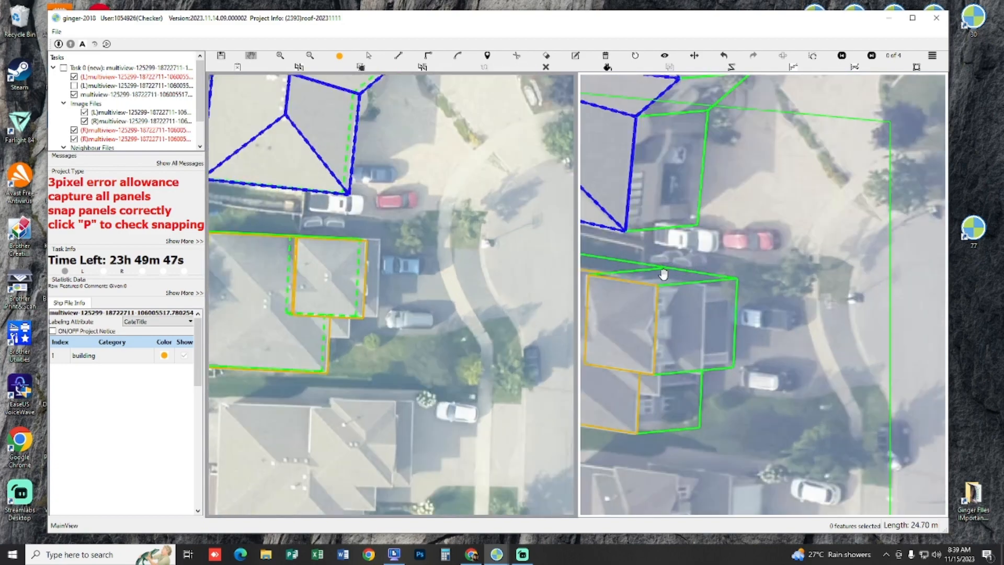
# Step: Swap the two stereo images and start outlining the small roof section beside the front wing from its corner on the main block's edge
pyautogui.moveTo(658, 333); pyautogui.dragTo(728, 288)
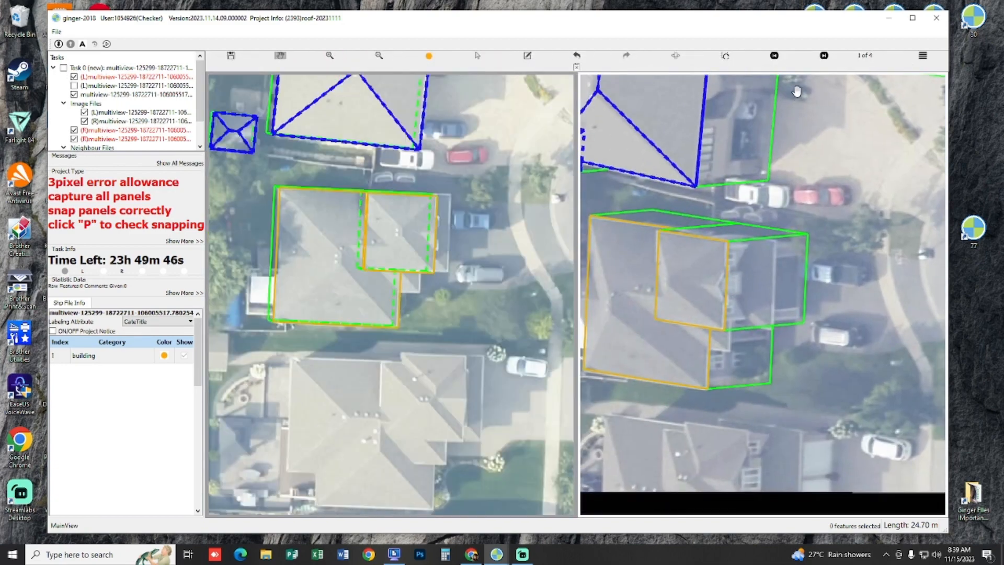
pyautogui.click(676, 57)
pyautogui.scroll(5, 450, 213)
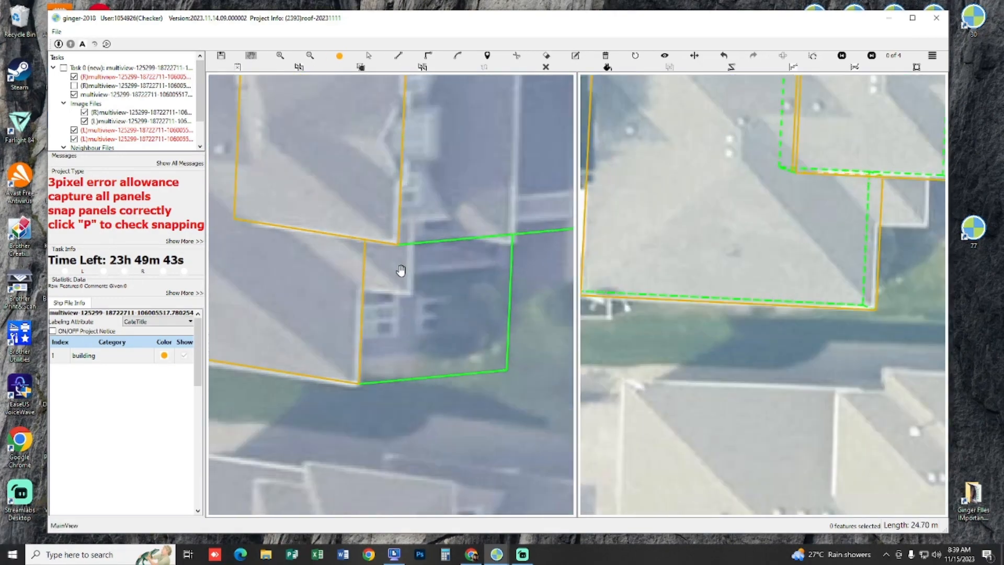
pyautogui.scroll(2, 402, 270)
pyautogui.click(332, 302)
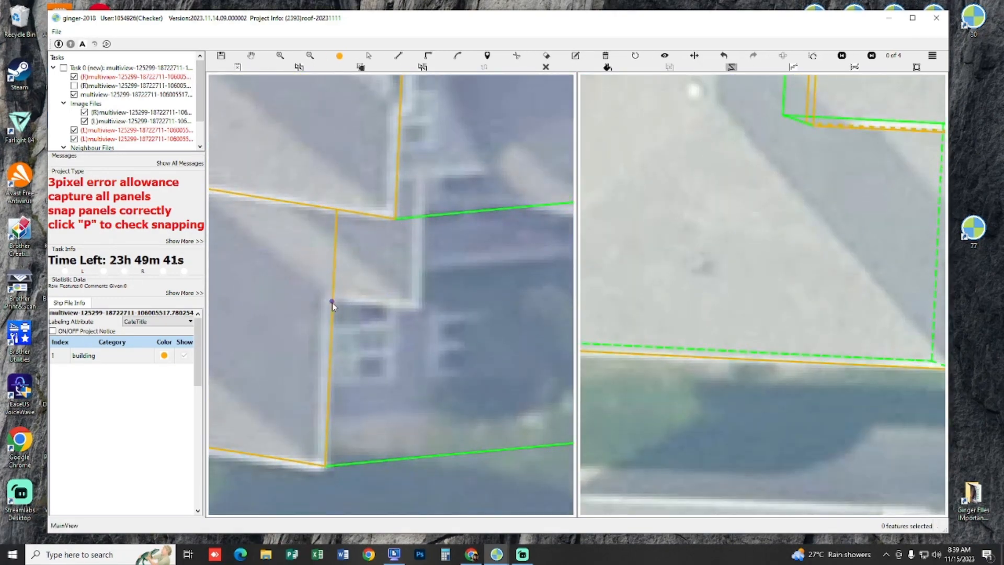
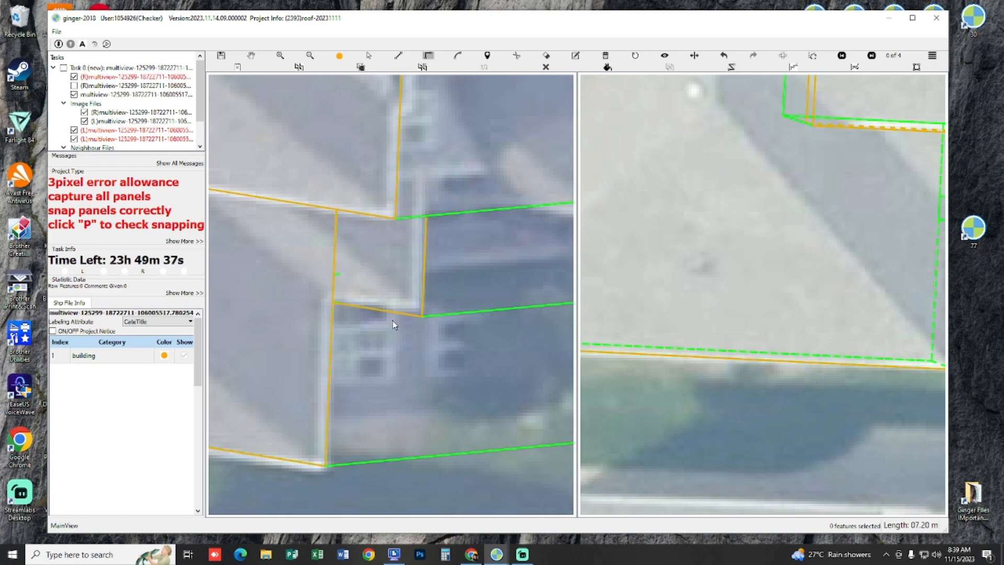
# Step: Complete the small side roof beside the front wing and shift its front edge to fit the image
pyautogui.scroll(-2, 394, 325)
pyautogui.scroll(-2, 438, 290)
pyautogui.moveTo(437, 290); pyautogui.dragTo(458, 300)
pyautogui.press('space')
pyautogui.press('space')
pyautogui.scroll(3, 813, 328)
pyautogui.scroll(1, 362, 309)
pyautogui.click(364, 305)
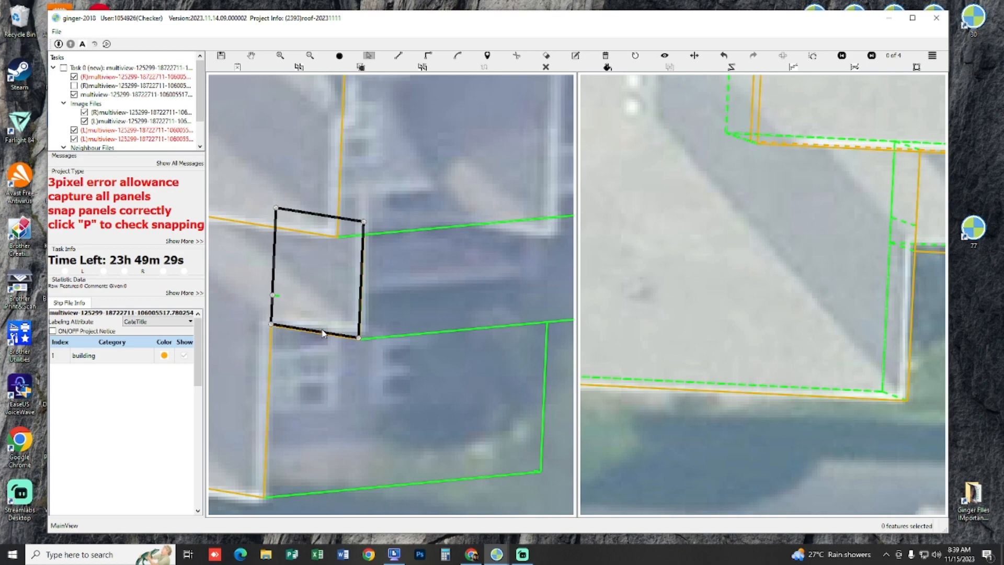
pyautogui.moveTo(324, 323); pyautogui.dragTo(323, 322)
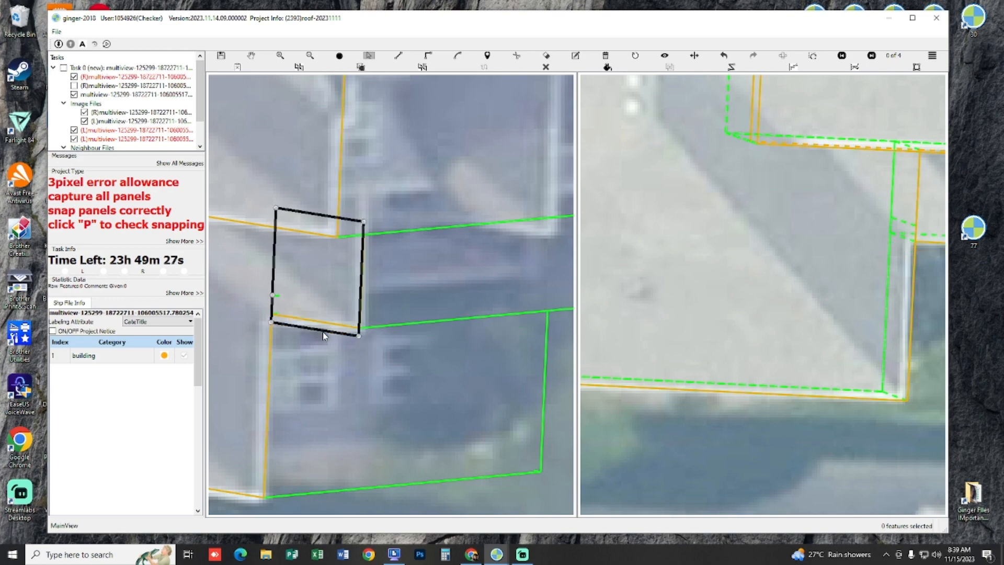
# Step: Check the side roof's edges against the imagery at wide and close range
pyautogui.press('h')
pyautogui.scroll(-1, 359, 329)
pyautogui.moveTo(416, 315); pyautogui.dragTo(332, 334)
pyautogui.moveTo(244, 357); pyautogui.dragTo(376, 364)
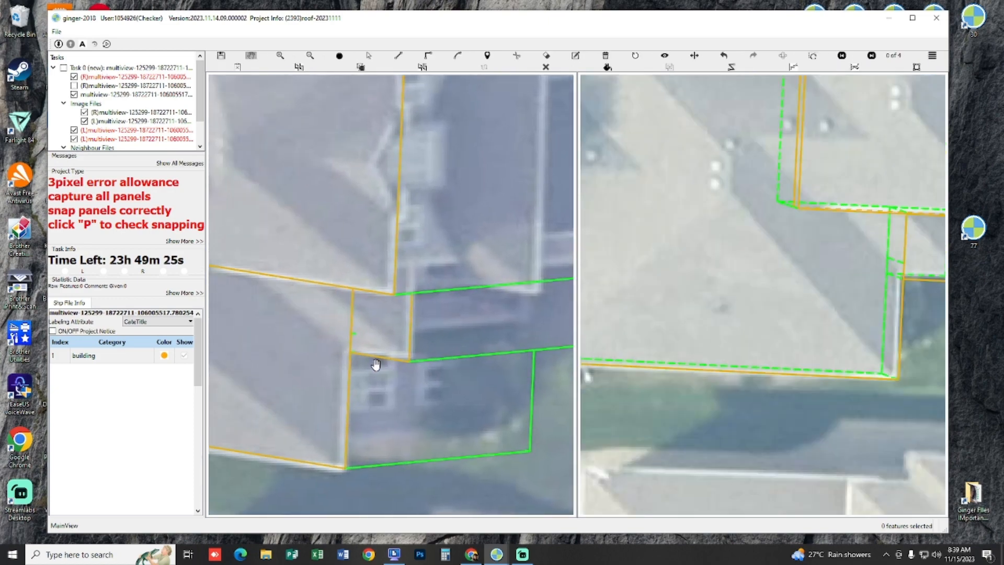
pyautogui.scroll(2, 376, 364)
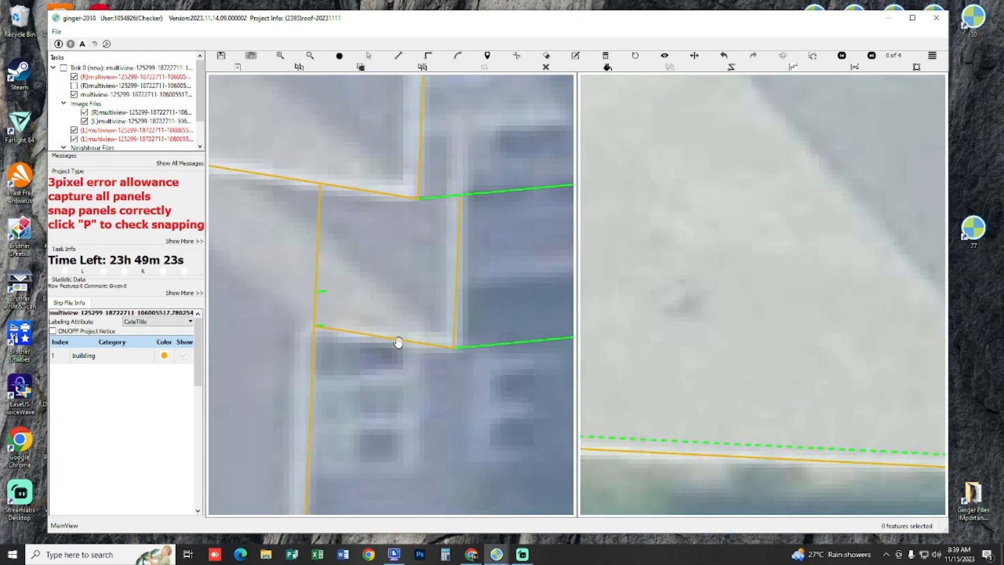
# Step: Try to outline the narrow lower roof strip ahead of the front wing, ending at its front gutter
pyautogui.scroll(-2, 398, 342)
pyautogui.moveTo(491, 305); pyautogui.dragTo(338, 314)
pyautogui.moveTo(483, 207); pyautogui.dragTo(382, 370)
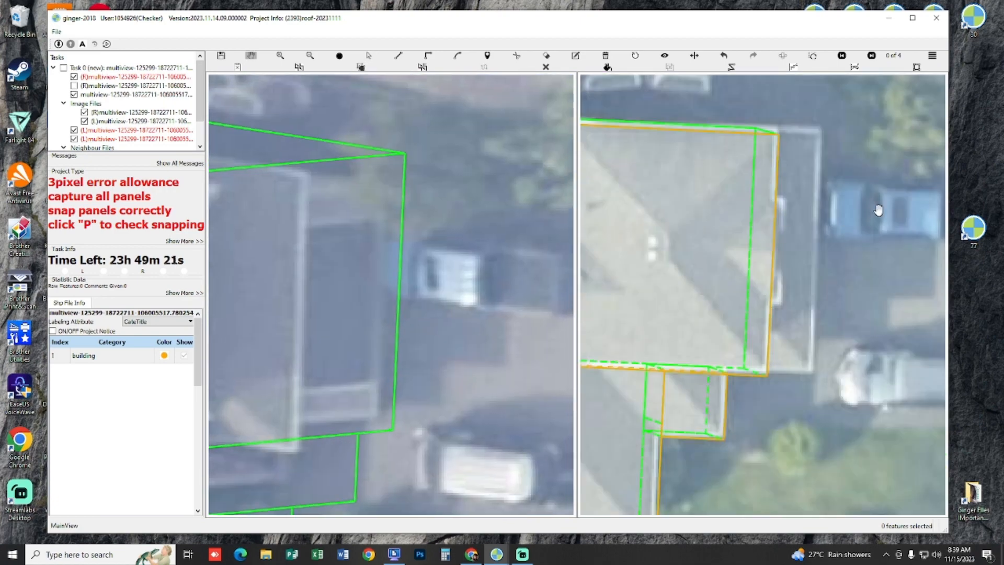
pyautogui.moveTo(339, 216); pyautogui.dragTo(482, 219)
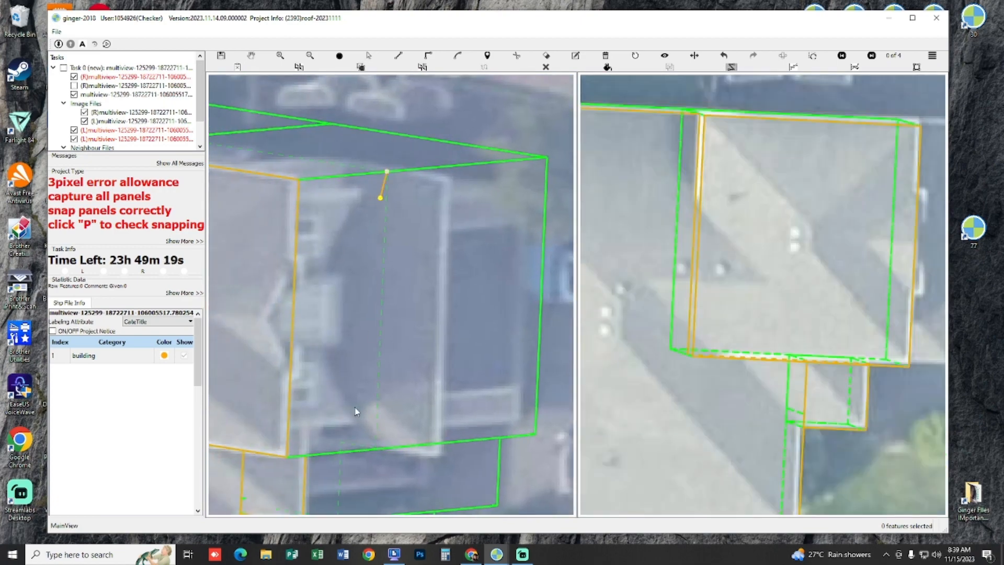
pyautogui.click(374, 449)
pyautogui.click(436, 455)
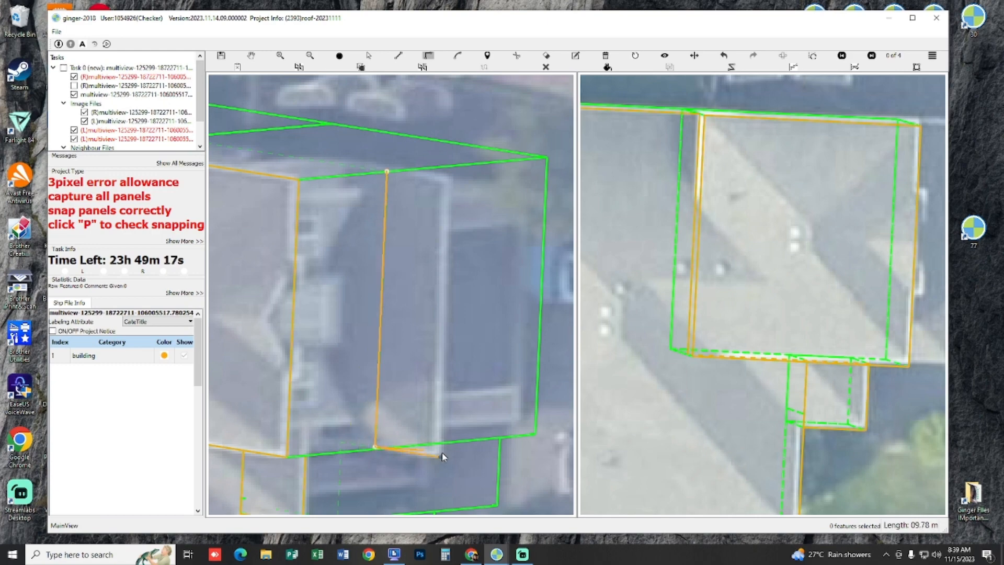
pyautogui.doubleClick(400, 198)
# Step: Check the new roof strip in the other image pairs, then undo it
pyautogui.press('space')
pyautogui.scroll(-5, 434, 325)
pyautogui.press('Right')
pyautogui.press('Right')
pyautogui.scroll(5, 767, 223)
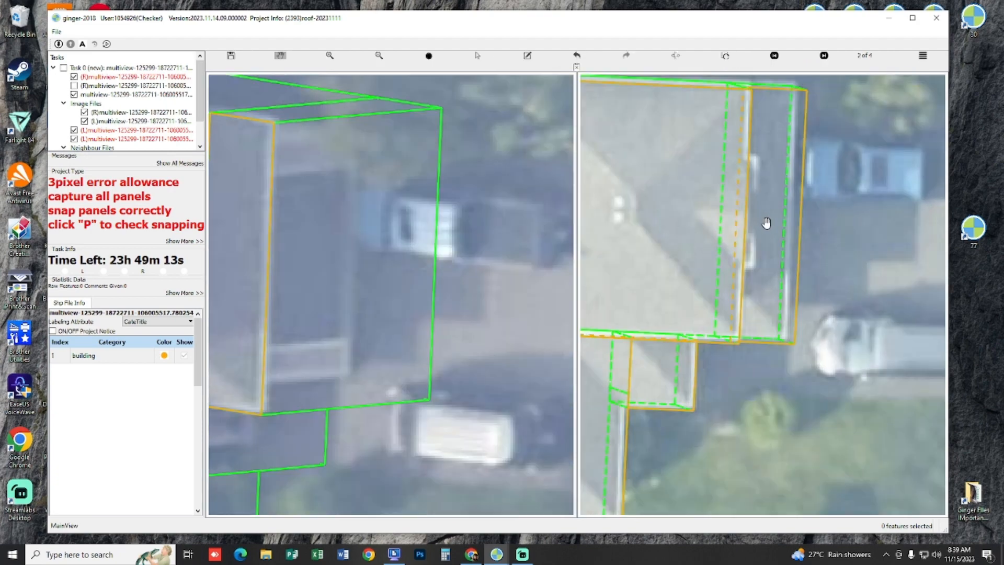
pyautogui.press('Left')
pyautogui.press('Left')
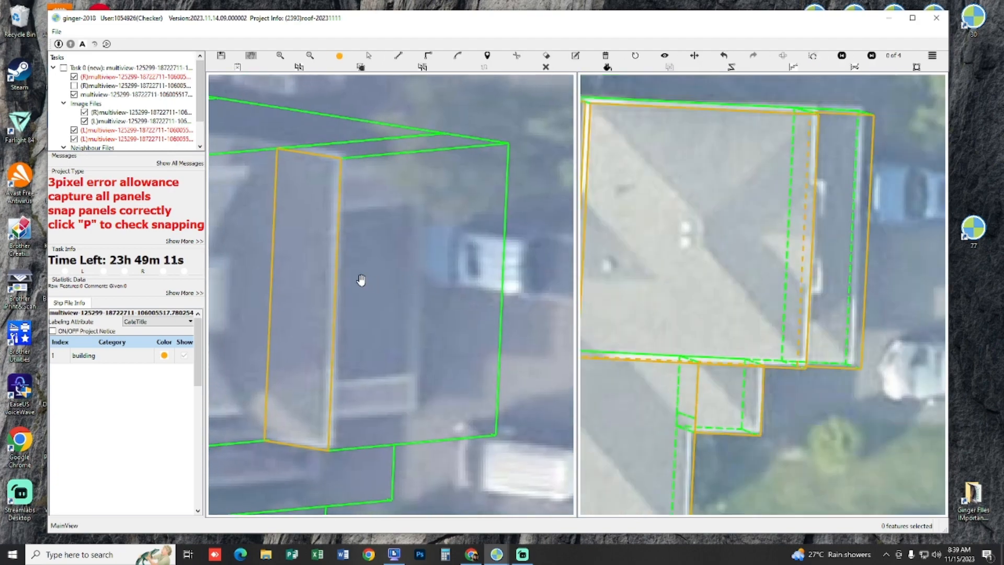
pyautogui.hotkey('ctrl', 'z')
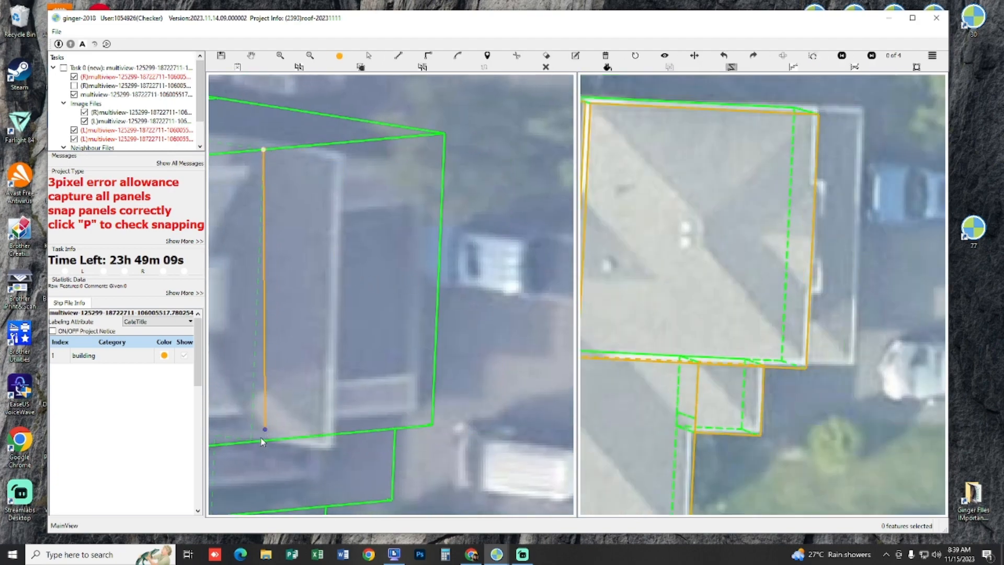
# Step: Redraw the narrow roof strip ahead of the front wing as a closed four-sided outline
pyautogui.click(255, 450)
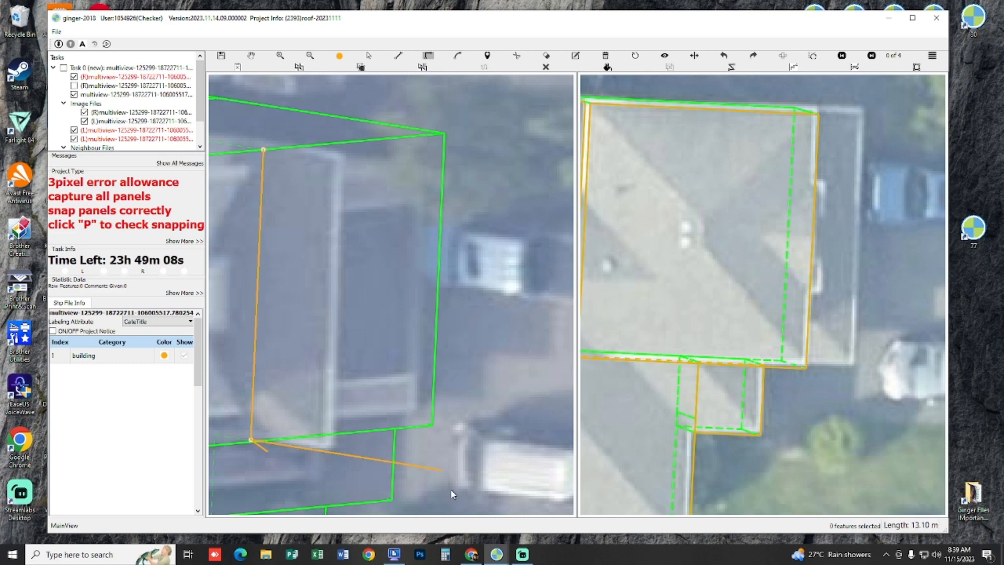
pyautogui.doubleClick(265, 152)
pyautogui.moveTo(479, 279); pyautogui.dragTo(370, 262)
pyautogui.press('space')
pyautogui.press('space')
# Step: Select the narrow front roof strip and shift its surface to align with the front gutter
pyautogui.click(316, 258)
pyautogui.press('h')
pyautogui.scroll(-2, 369, 271)
pyautogui.scroll(2, 448, 262)
pyautogui.press('s')
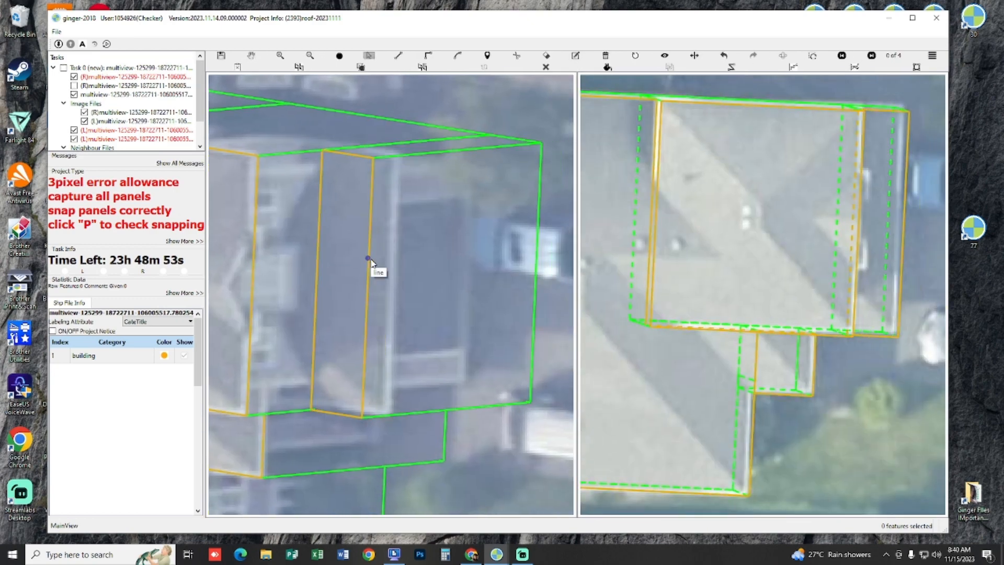
pyautogui.click(370, 262)
pyautogui.scroll(1, 352, 258)
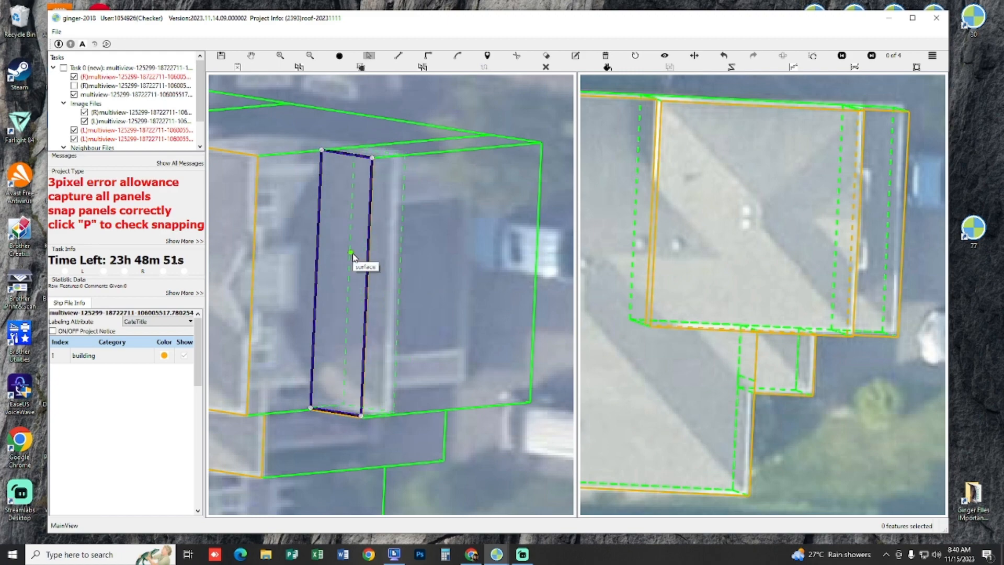
pyautogui.click(352, 256)
# Step: Compare the captured front wing, side roof and front strip with the bare imagery by switching the outlines off and on
pyautogui.press('space')
pyautogui.press('space')
pyautogui.press('space')
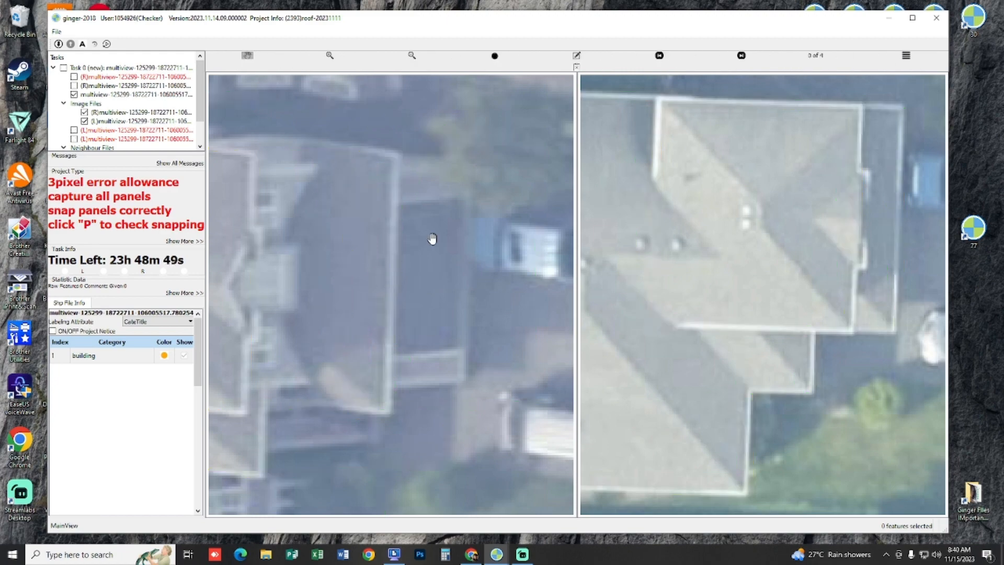
pyautogui.press('space')
pyautogui.moveTo(477, 215); pyautogui.dragTo(497, 200)
pyautogui.scroll(-3, 464, 268)
pyautogui.scroll(2, 397, 258)
pyautogui.press('space')
pyautogui.press('space')
pyautogui.press('space')
pyautogui.press('space')
pyautogui.press('space')
pyautogui.scroll(2, 470, 235)
pyautogui.press('space')
pyautogui.press('space')
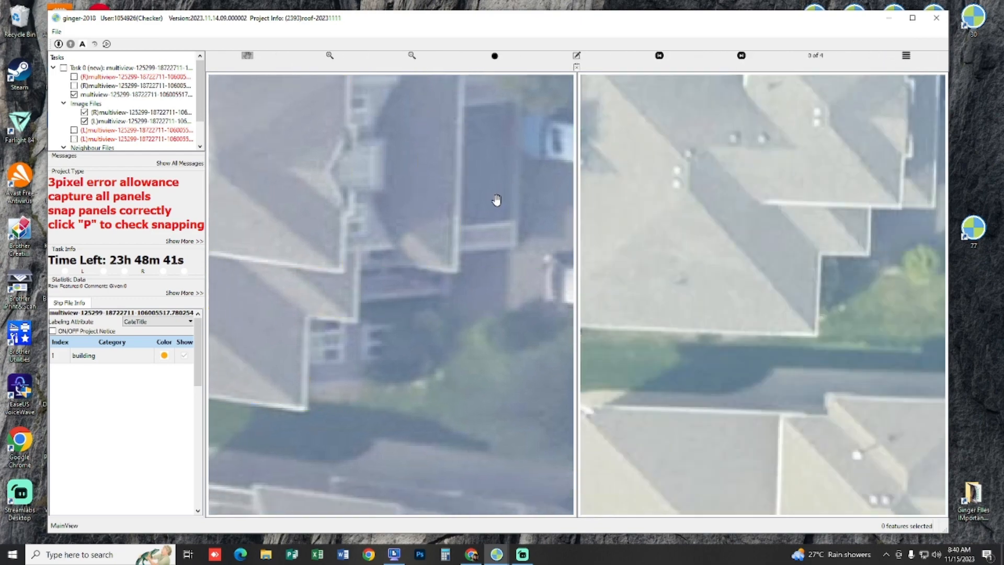
pyautogui.press('space')
# Step: Check the snapping of the main block, front wing, side roof and front strip across the whole house
pyautogui.scroll(-4, 498, 209)
pyautogui.scroll(2, 499, 227)
pyautogui.moveTo(508, 283); pyautogui.dragTo(283, 173)
pyautogui.scroll(2, 473, 177)
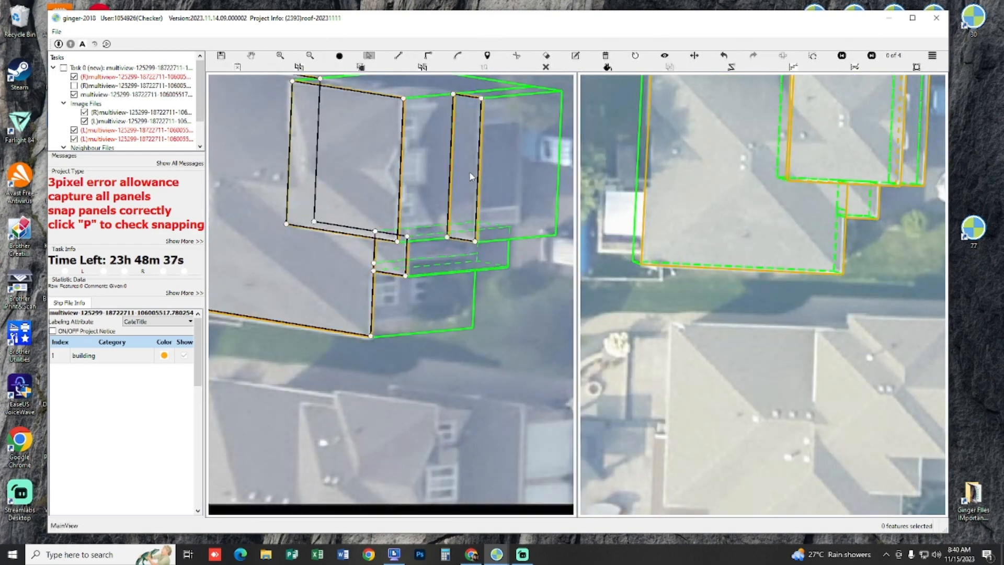
pyautogui.moveTo(512, 191); pyautogui.dragTo(480, 195)
pyautogui.press('space')
pyautogui.moveTo(503, 248); pyautogui.dragTo(495, 283)
pyautogui.scroll(-1, 496, 283)
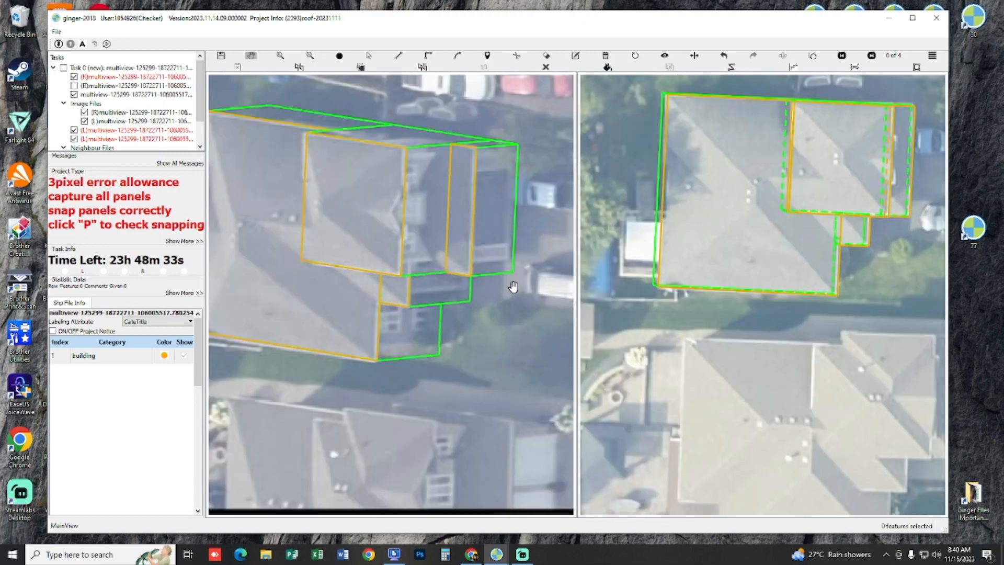
# Step: Go through the other image pairs and check how all captured parts of the house fit
pyautogui.press('Right')
pyautogui.press('Right')
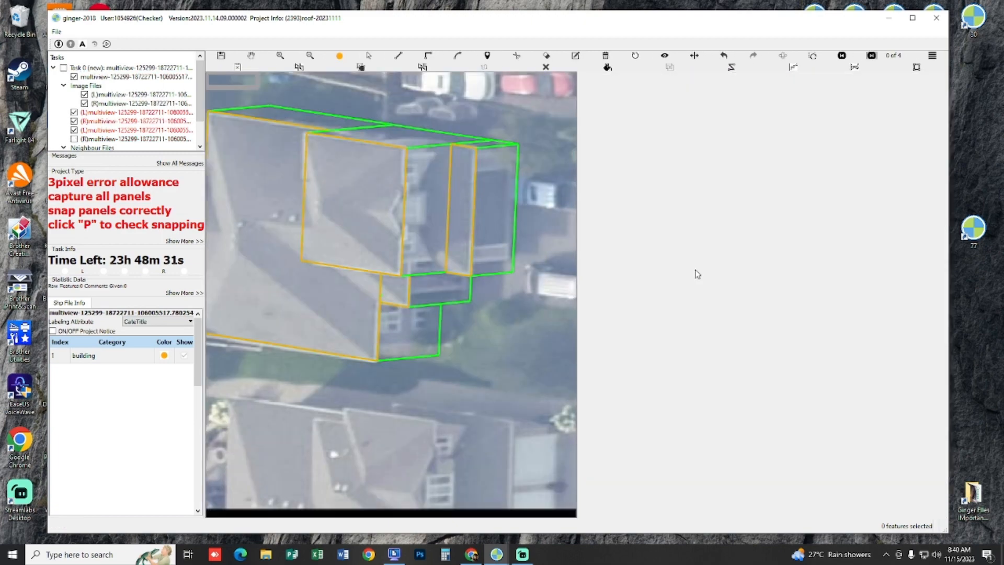
pyautogui.moveTo(688, 322); pyautogui.dragTo(686, 309)
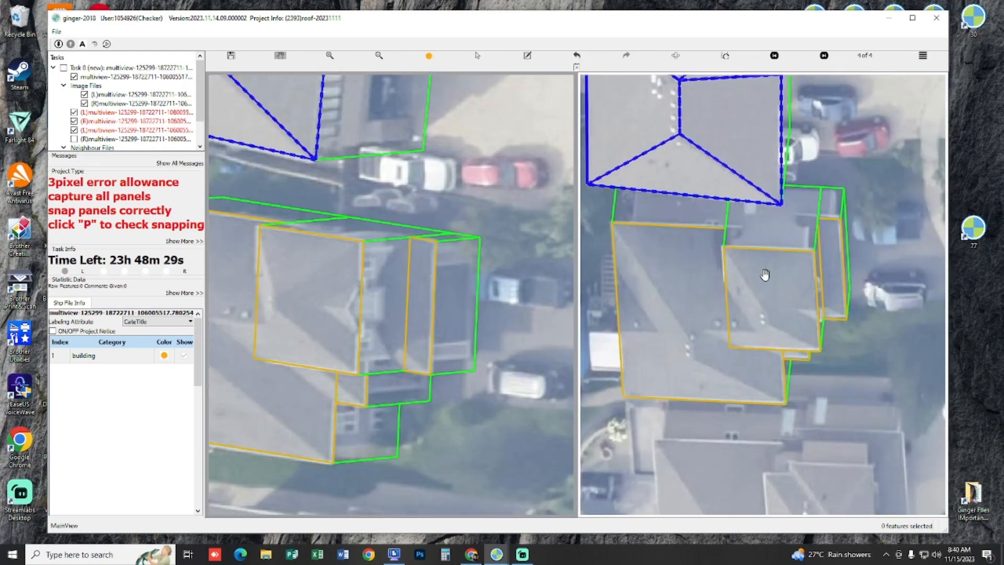
pyautogui.scroll(2, 765, 275)
pyautogui.moveTo(515, 351); pyautogui.dragTo(530, 285)
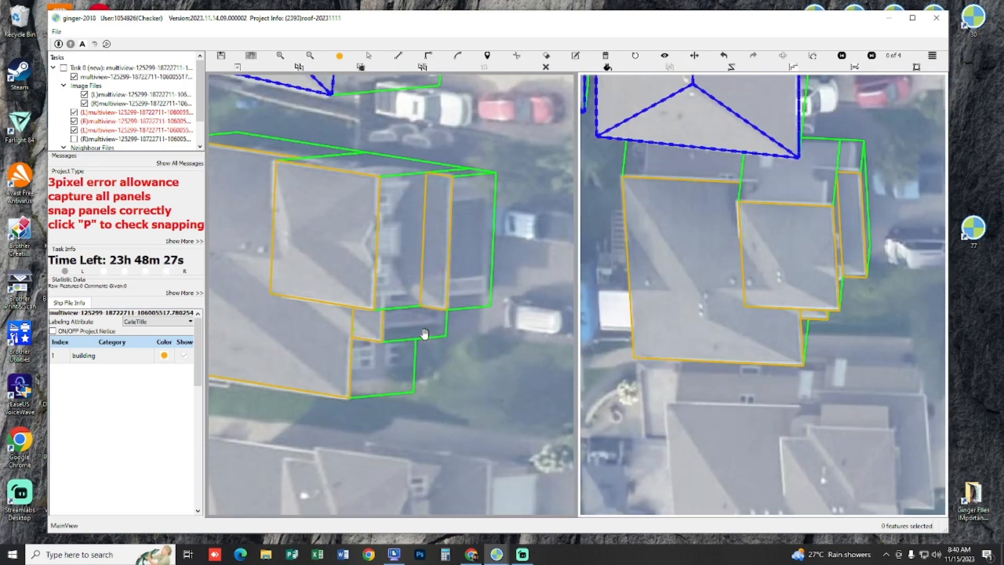
pyautogui.moveTo(341, 349); pyautogui.dragTo(430, 329)
pyautogui.press('n')
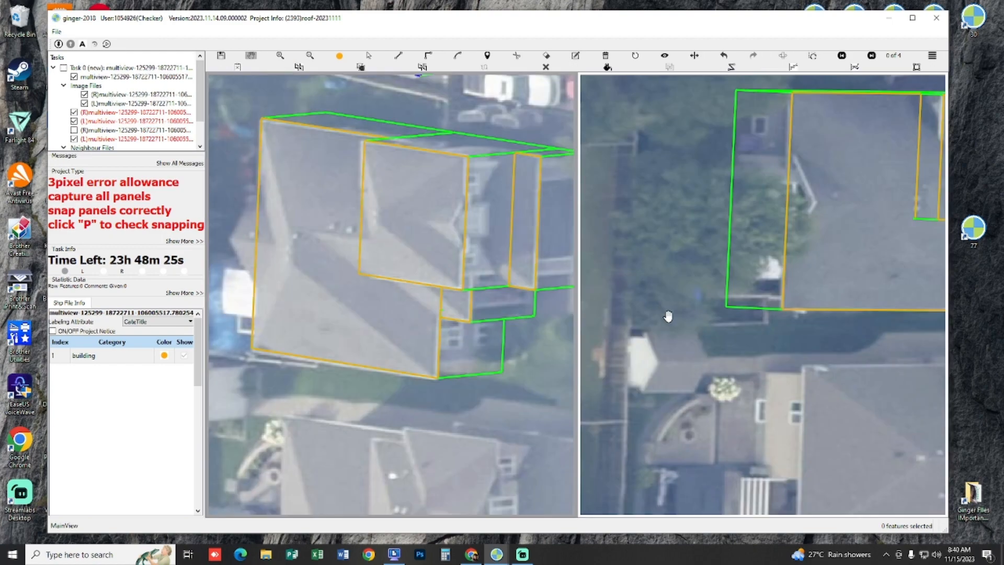
pyautogui.moveTo(660, 288); pyautogui.dragTo(498, 228)
pyautogui.moveTo(660, 204); pyautogui.dragTo(707, 370)
pyautogui.press('n')
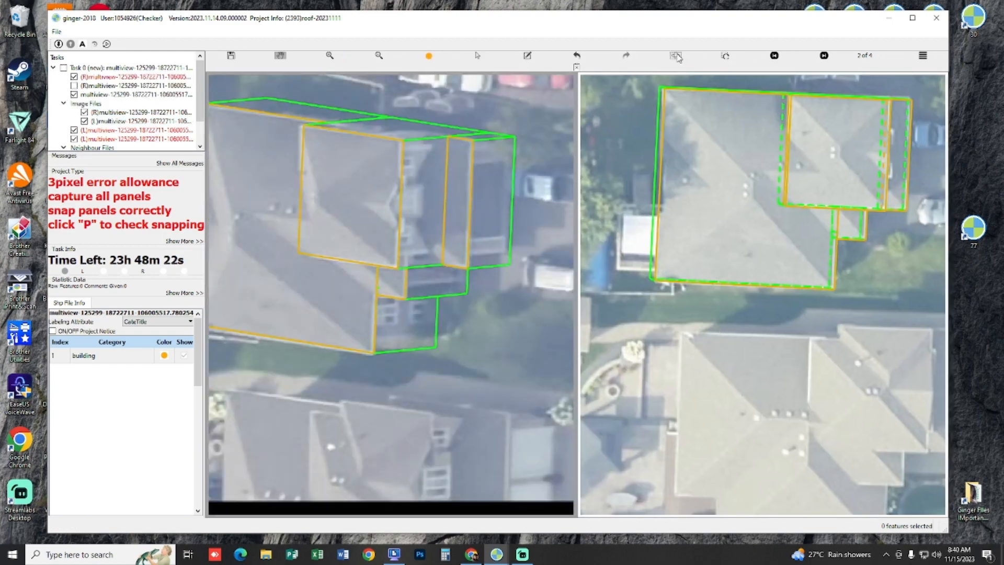
# Step: Swap the stereo images and draw a short line about 1.45 m long beside the vents on the main roof
pyautogui.click(677, 58)
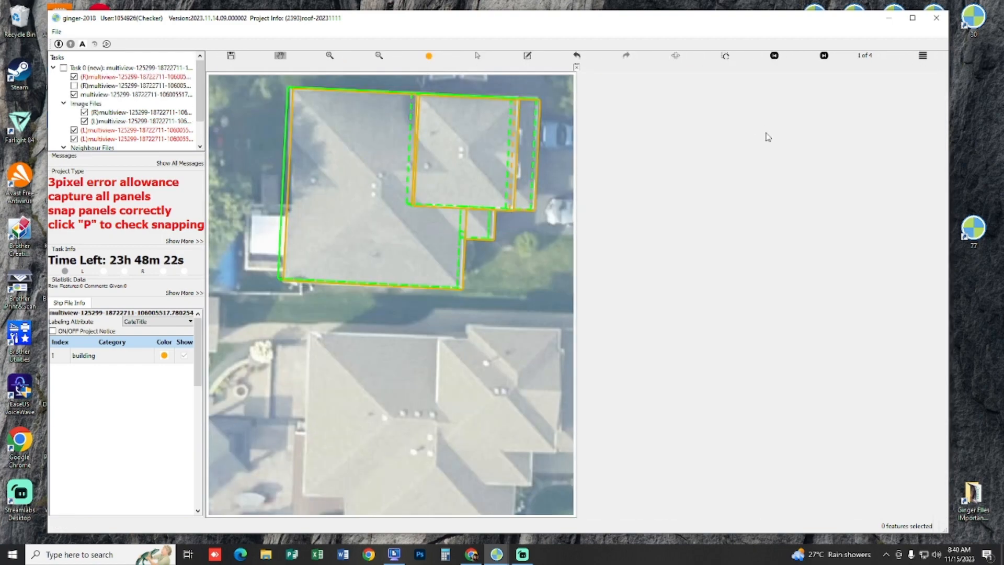
pyautogui.scroll(5, 387, 277)
pyautogui.moveTo(361, 257)
pyautogui.mouseDown()
pyautogui.moveTo(382, 276)
pyautogui.moveTo(314, 260)
pyautogui.moveTo(355, 268)
pyautogui.mouseUp()
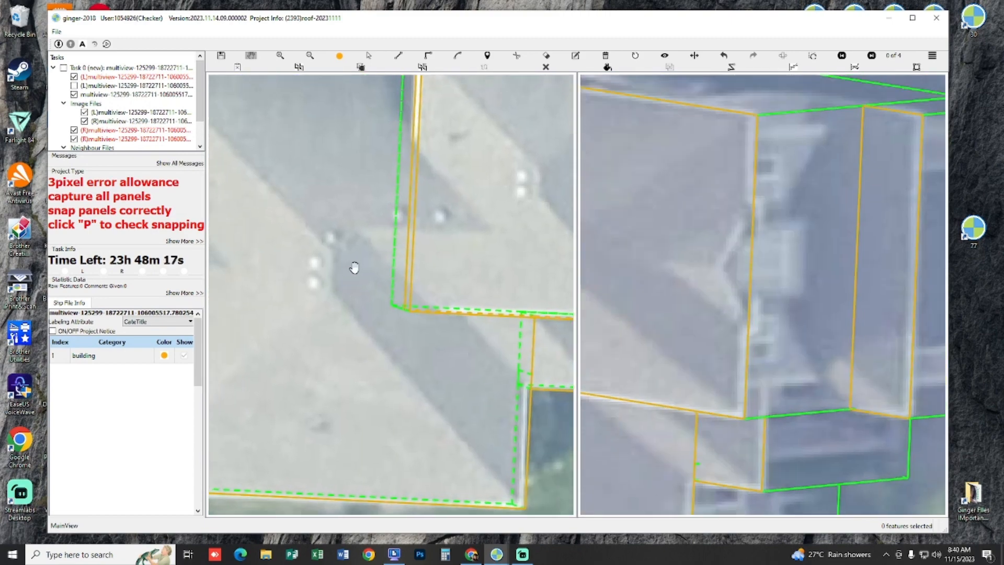
pyautogui.click(530, 433)
pyautogui.doubleClick(332, 290)
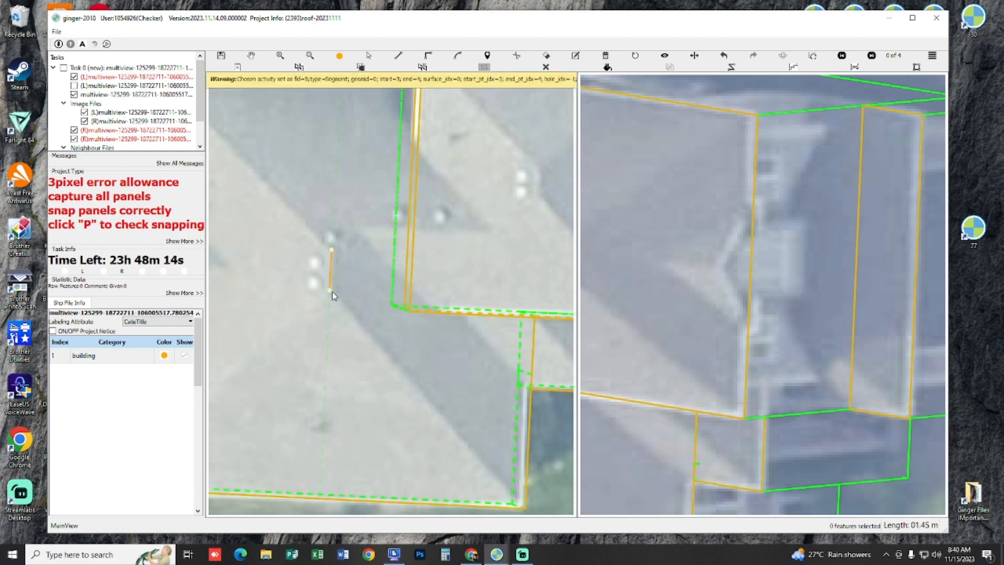
# Step: Match the short line's position to the same vents in the second stereo image
pyautogui.moveTo(559, 262); pyautogui.dragTo(732, 241)
pyautogui.scroll(-4, 657, 319)
pyautogui.scroll(3, 685, 290)
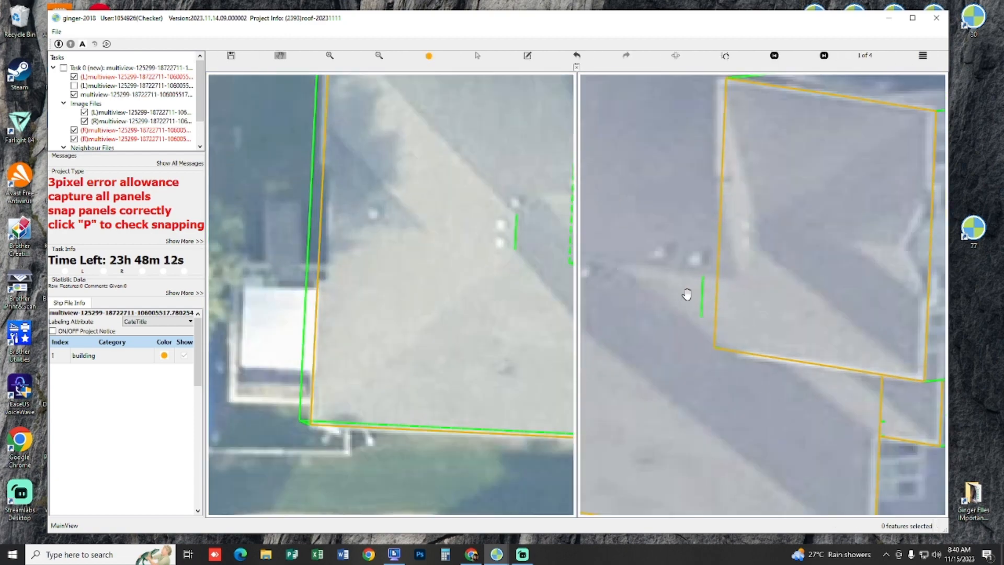
pyautogui.moveTo(685, 293); pyautogui.dragTo(726, 294)
pyautogui.press('space')
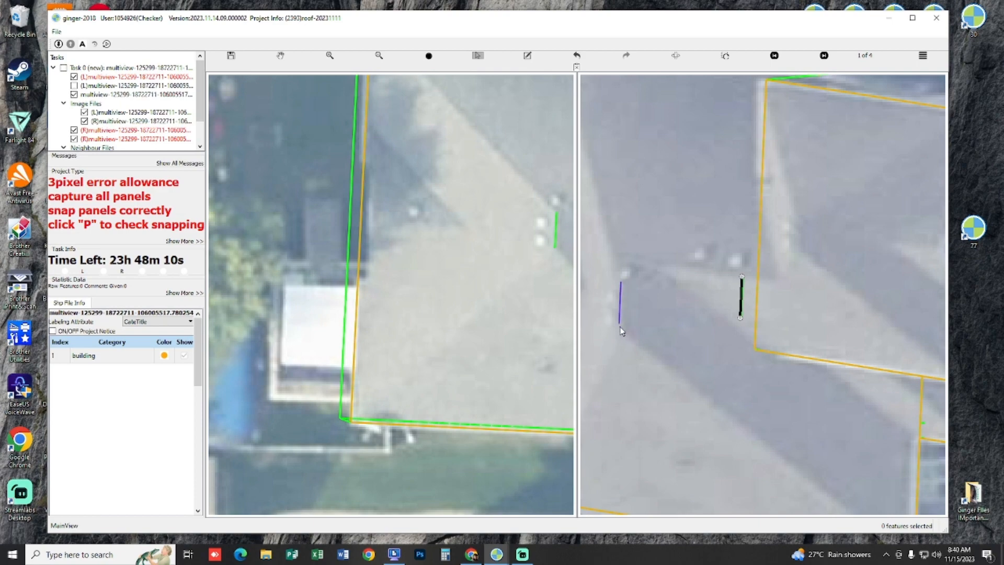
pyautogui.scroll(-5, 684, 287)
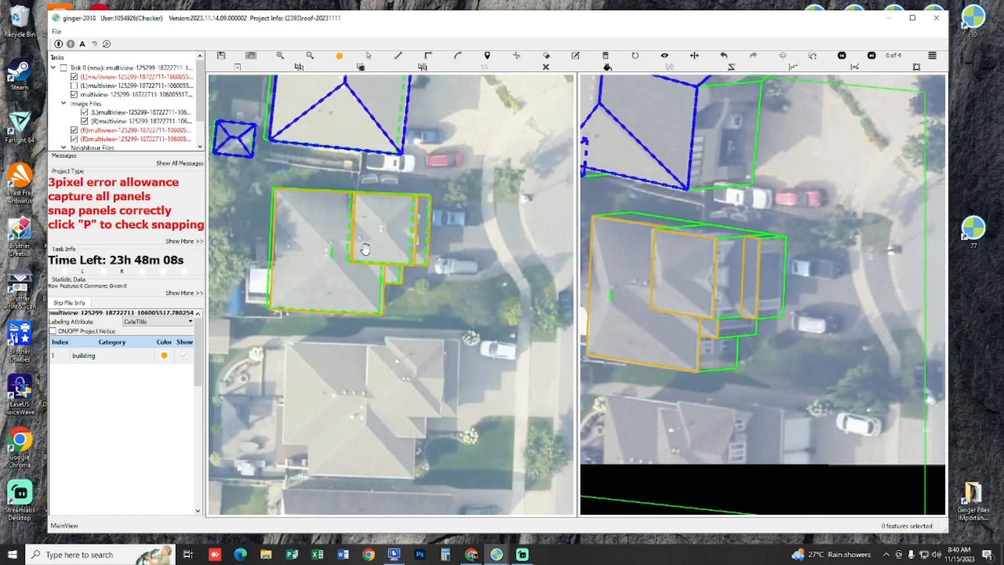
# Step: In the 3D view, draw a helper line about 6.7 m long from the side roof's corner, parallel to the front strip's inner edge
pyautogui.scroll(5, 378, 247)
pyautogui.scroll(1, 378, 246)
pyautogui.moveTo(408, 242); pyautogui.dragTo(328, 369)
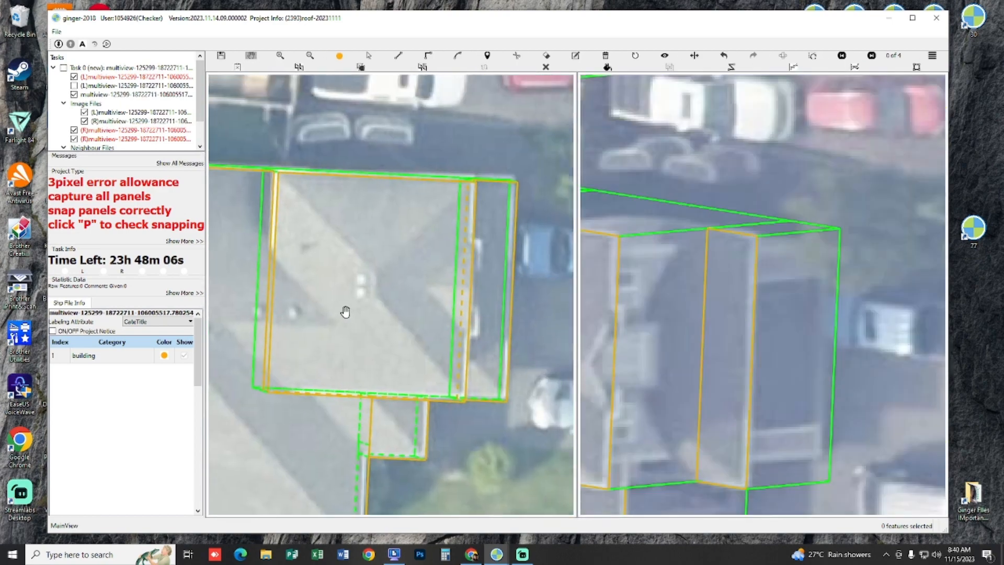
pyautogui.moveTo(345, 313); pyautogui.dragTo(378, 370)
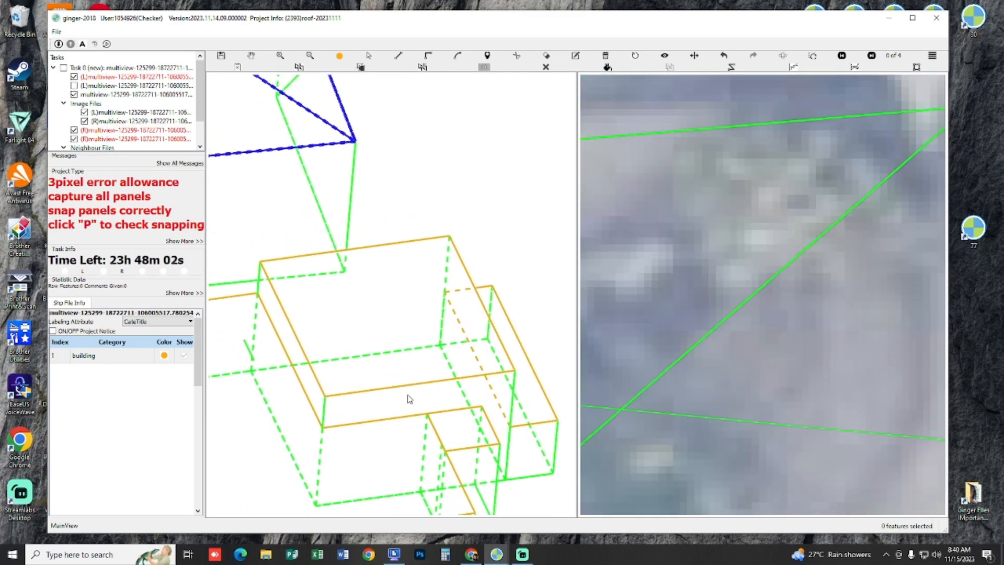
pyautogui.click(488, 385)
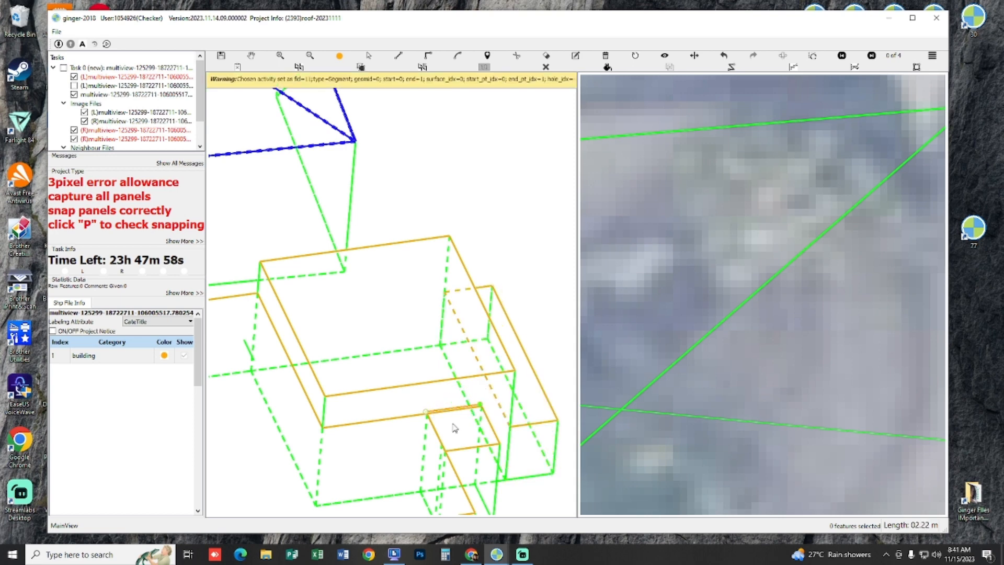
pyautogui.click(353, 265)
# Step: Draw a second helper line from the front wing's lower inner corner, parallel to the main block's base edge, and return to the images
pyautogui.moveTo(349, 295); pyautogui.dragTo(406, 285)
pyautogui.moveTo(353, 321); pyautogui.dragTo(374, 325)
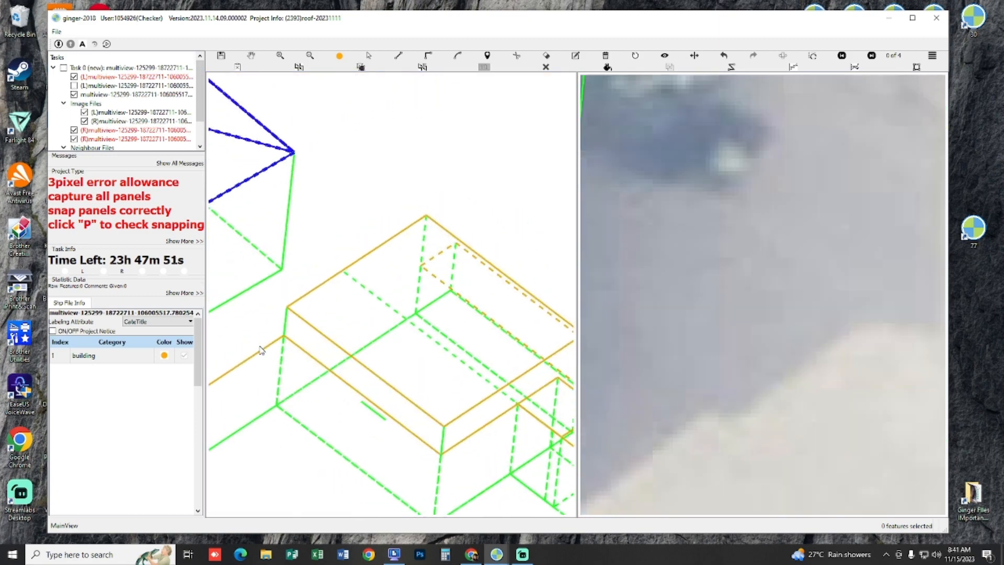
pyautogui.click(239, 434)
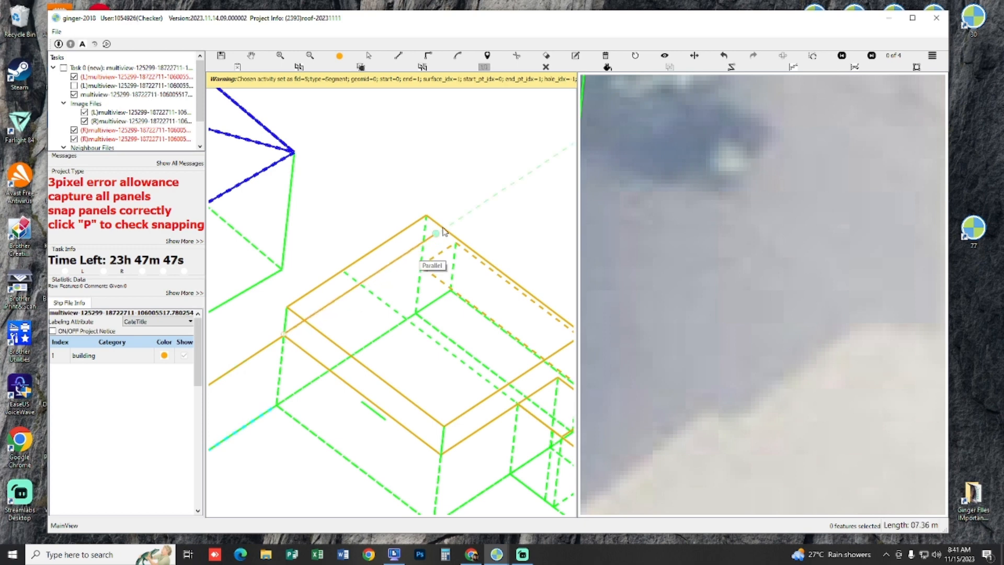
pyautogui.click(491, 198)
pyautogui.press('Escape')
pyautogui.moveTo(398, 310); pyautogui.dragTo(431, 264)
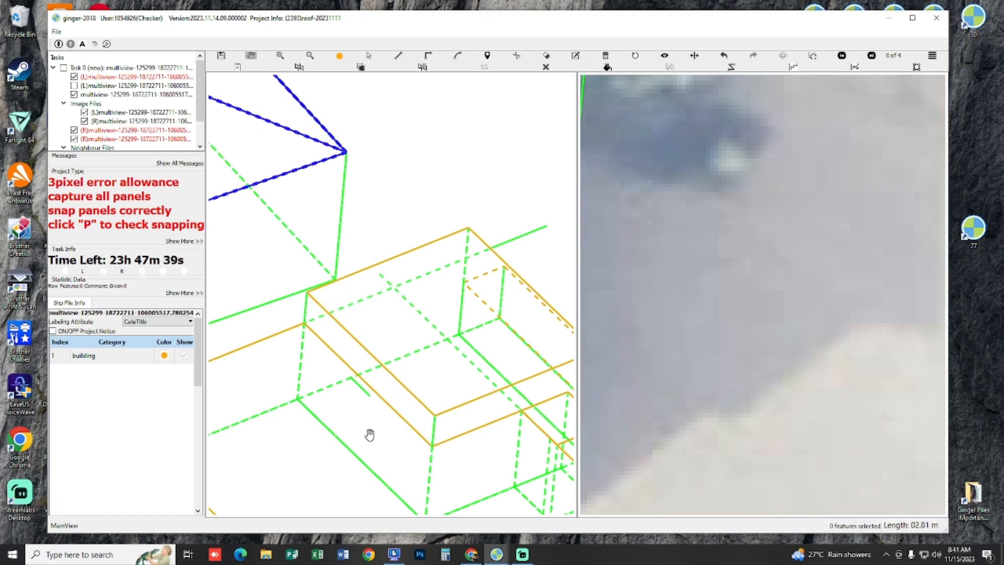
pyautogui.press('r')
pyautogui.scroll(4, 408, 271)
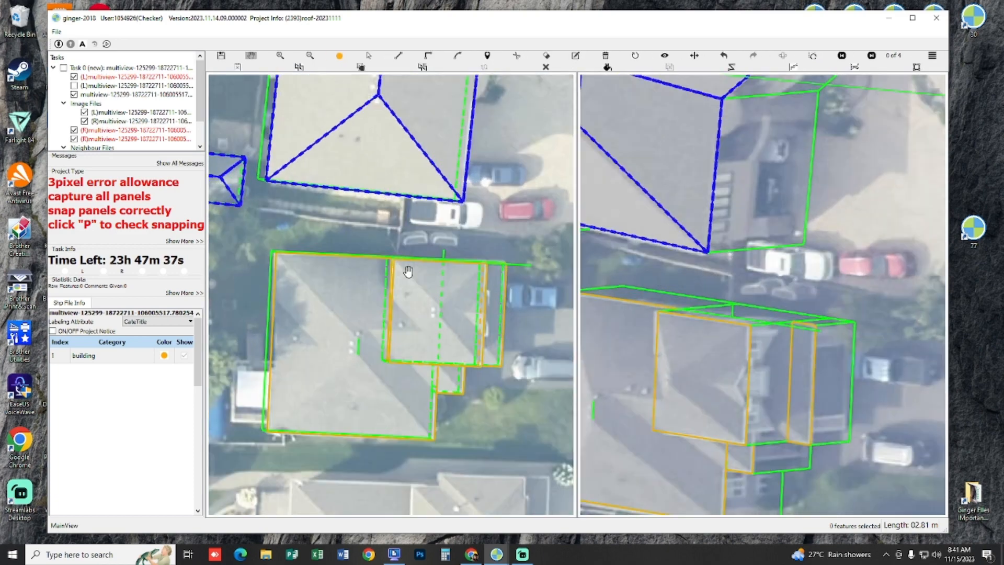
# Step: Try to draw both rear hip lines from the upper end of the short ridge line to the main block's rear corners, and undo them
pyautogui.moveTo(412, 309); pyautogui.dragTo(423, 282)
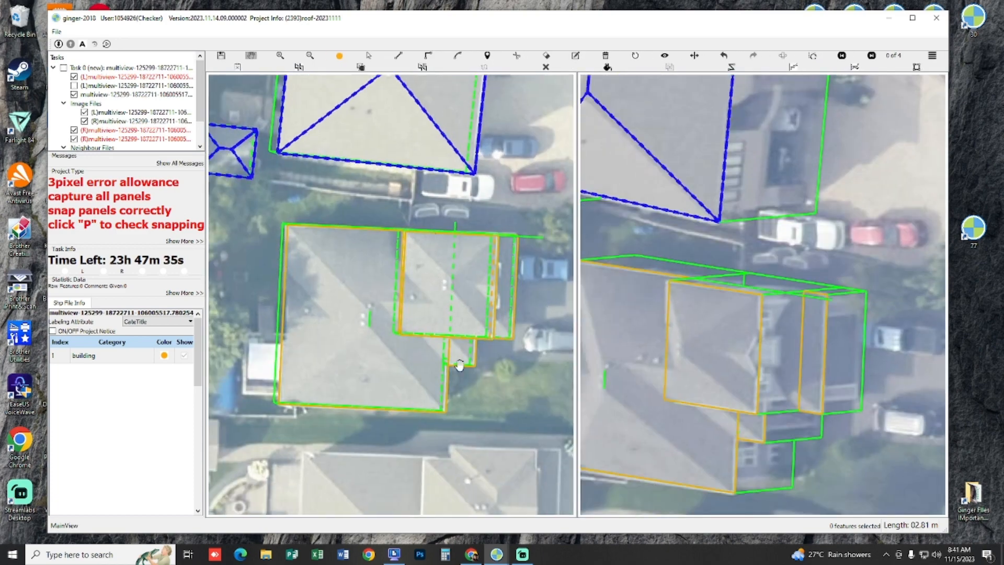
pyautogui.moveTo(362, 379); pyautogui.dragTo(404, 354)
pyautogui.scroll(3, 377, 350)
pyautogui.press('l')
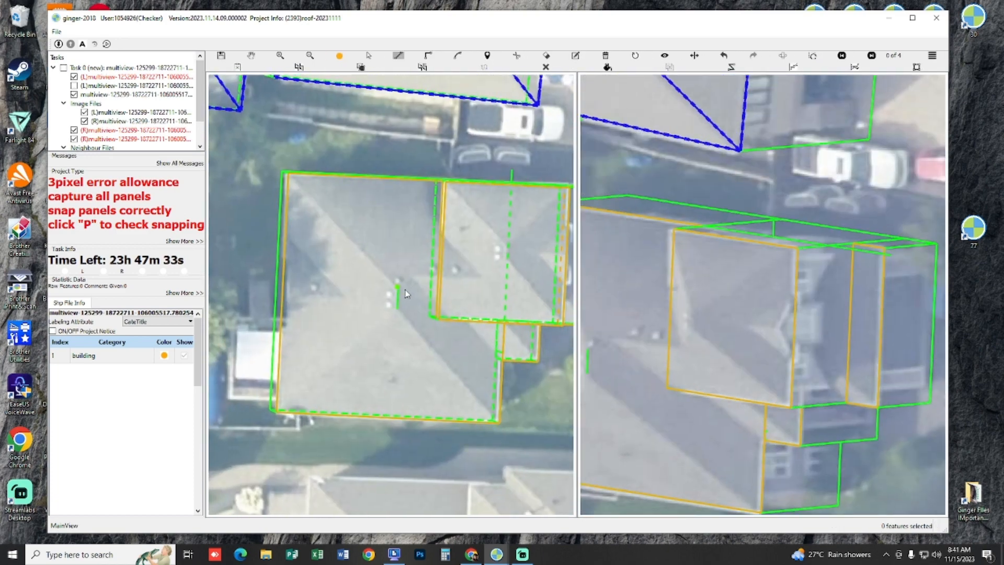
pyautogui.click(397, 286)
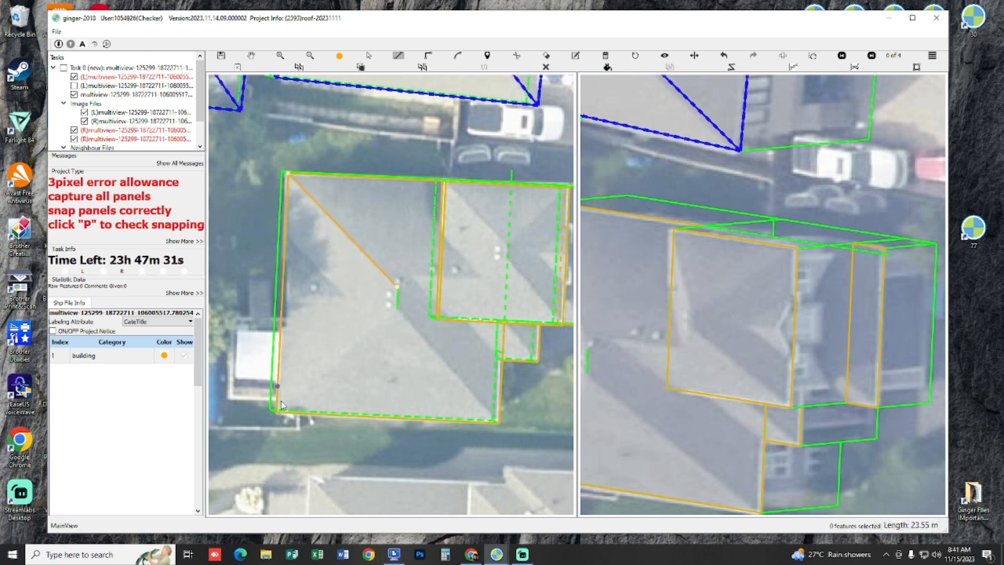
pyautogui.rightClick(305, 408)
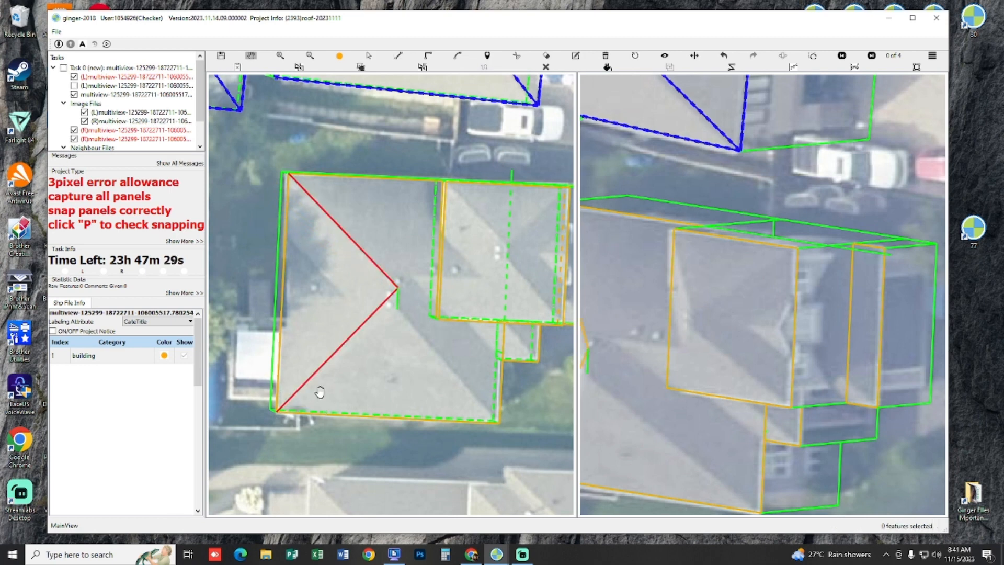
pyautogui.hotkey('ctrl', 'z')
# Step: Draw the main roof's two rear hip lines, each from its own end of the short ridge line to the nearest rear corner
pyautogui.click(396, 307)
pyautogui.click(397, 286)
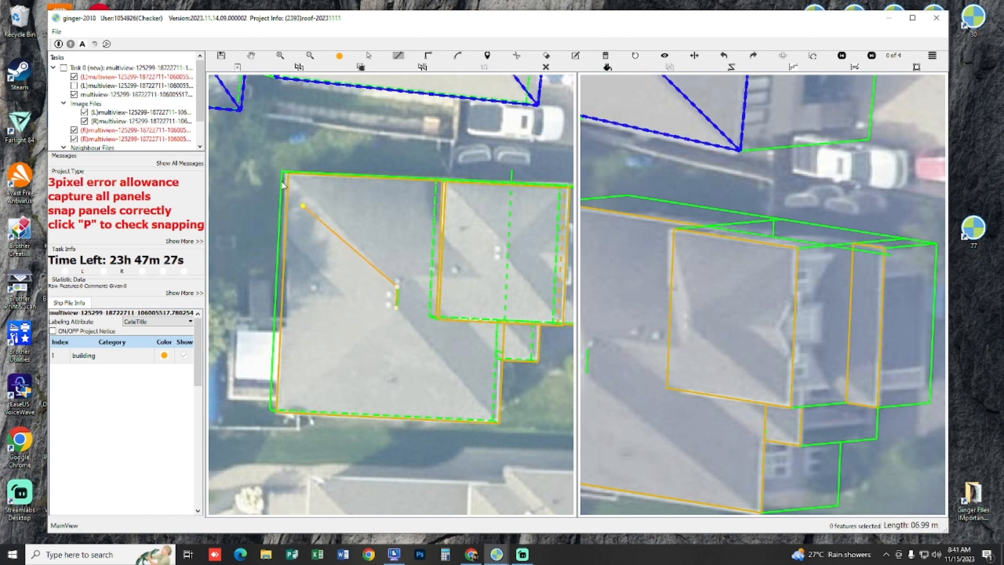
pyautogui.click(288, 177)
pyautogui.rightClick(396, 372)
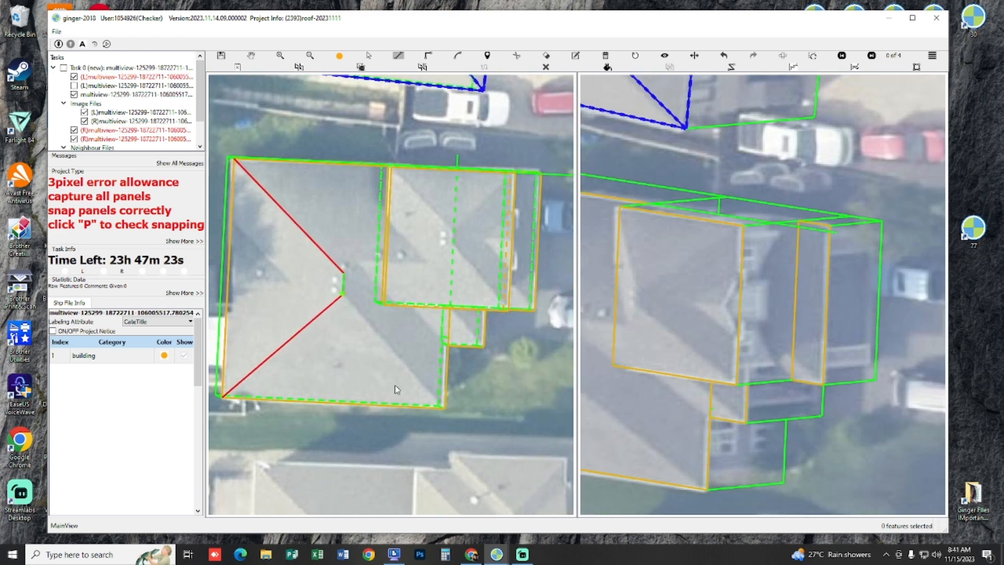
# Step: In the 3D view, draw the front hips from the ridge's ends to the helper line at the upper eave and the lower front corner
pyautogui.click(442, 407)
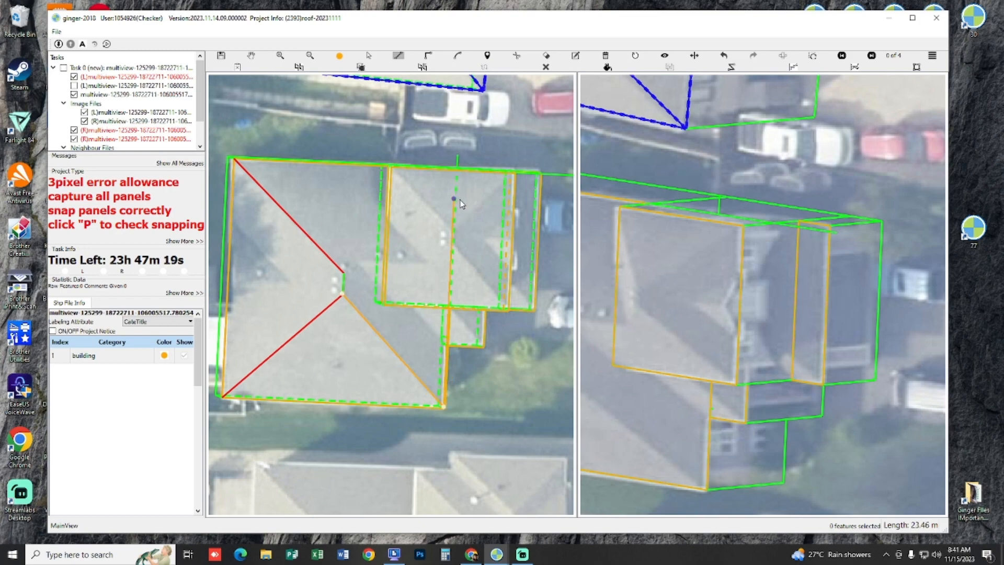
pyautogui.press('Escape')
pyautogui.moveTo(421, 253); pyautogui.dragTo(440, 215)
pyautogui.press('l')
pyautogui.click(424, 207)
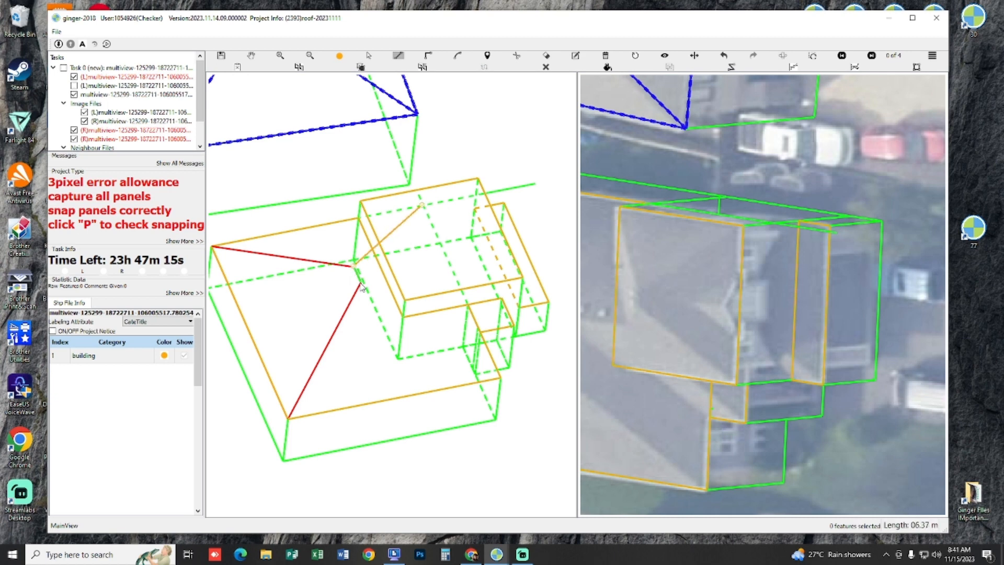
pyautogui.click(361, 283)
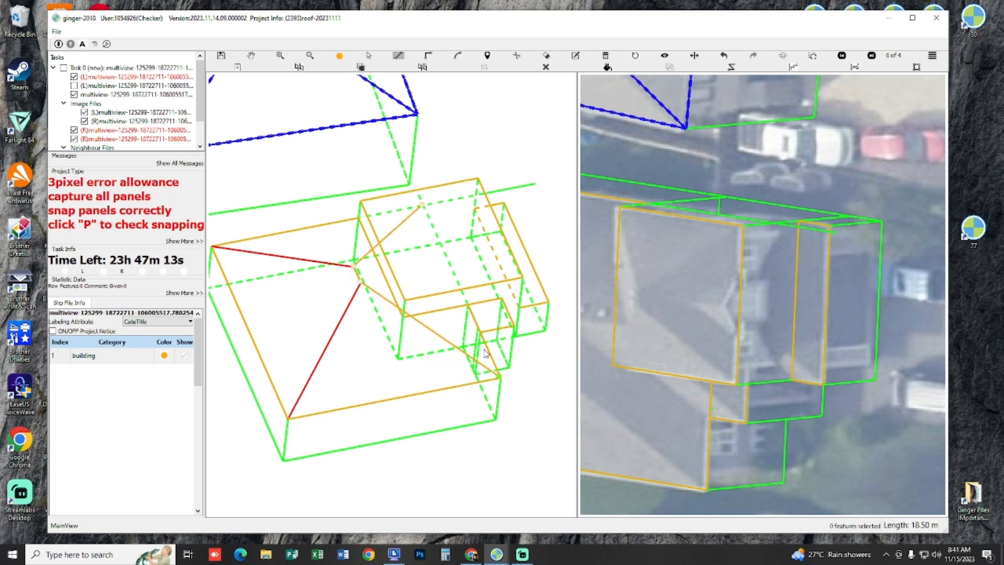
pyautogui.doubleClick(499, 376)
# Step: Trace the lower hip panel from the ridge's lower end through the lower rear corner to the lower front corner
pyautogui.press('l')
pyautogui.click(362, 283)
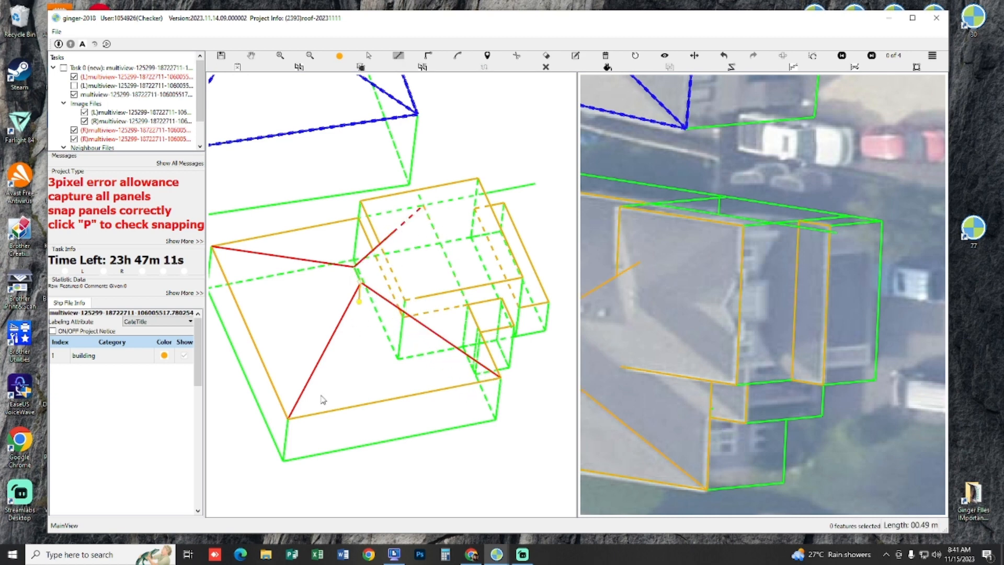
pyautogui.click(288, 417)
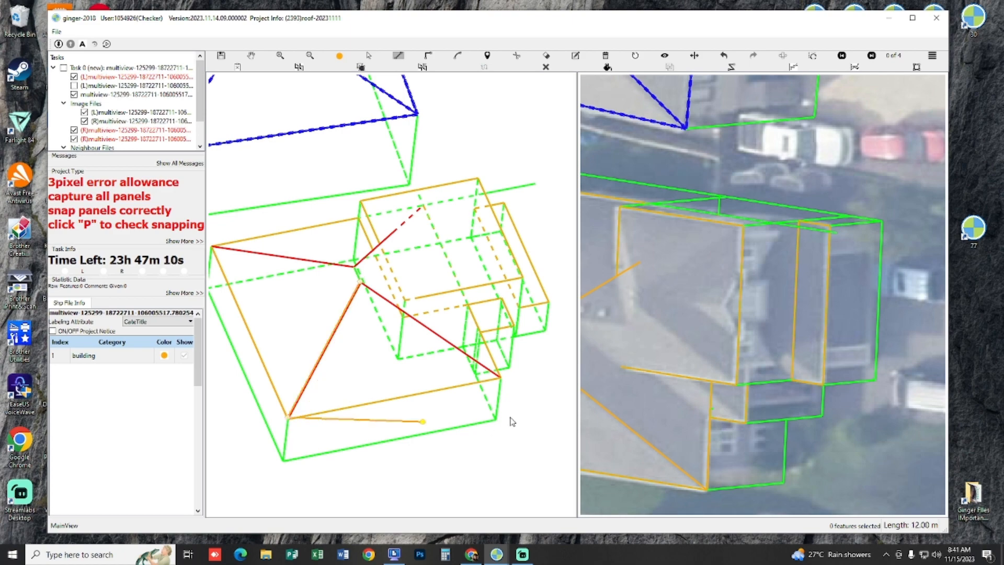
pyautogui.doubleClick(499, 377)
# Step: Trace the upper hip panel from the upper rear corner along the eave to the helper line's crossing and back to the ridge's end
pyautogui.moveTo(331, 342); pyautogui.dragTo(467, 366)
pyautogui.moveTo(394, 420); pyautogui.dragTo(404, 375)
pyautogui.press('l')
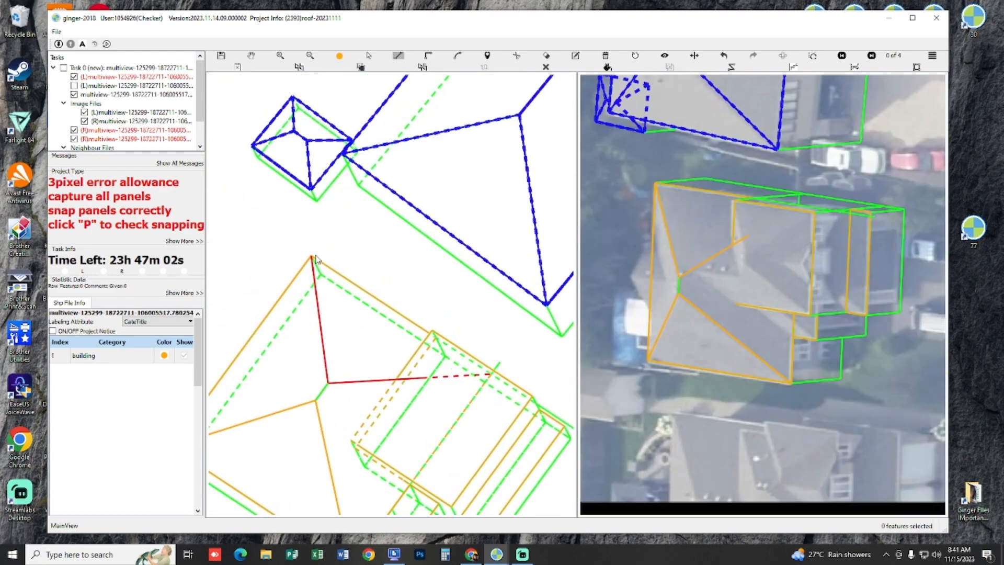
pyautogui.click(497, 376)
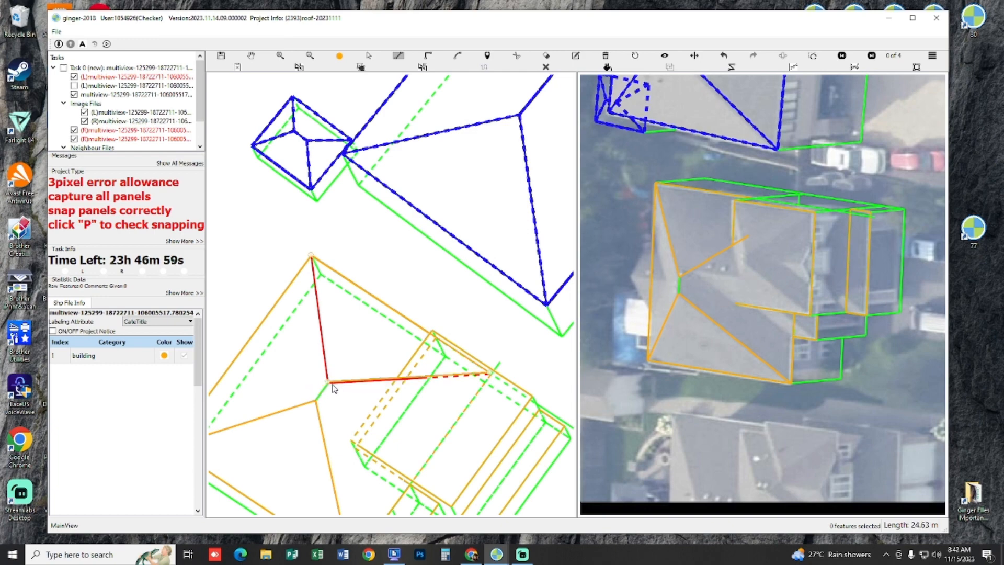
pyautogui.press('Escape')
# Step: Check the snapping of the main roof's panels by displaying them filled over the images
pyautogui.press('h')
pyautogui.moveTo(348, 372); pyautogui.dragTo(392, 419)
pyautogui.press('p')
pyautogui.press('f')
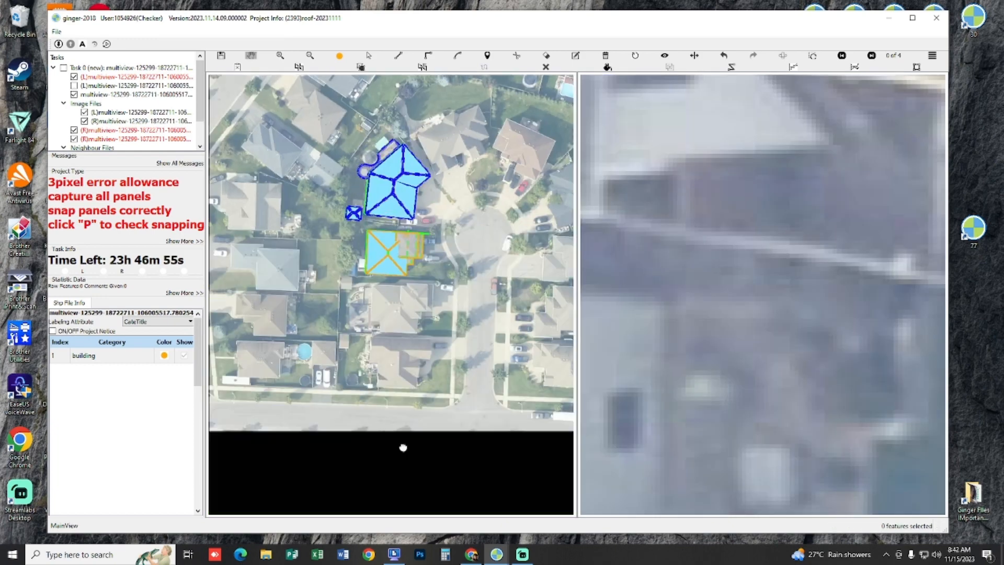
pyautogui.scroll(5, 463, 290)
pyautogui.scroll(2, 454, 301)
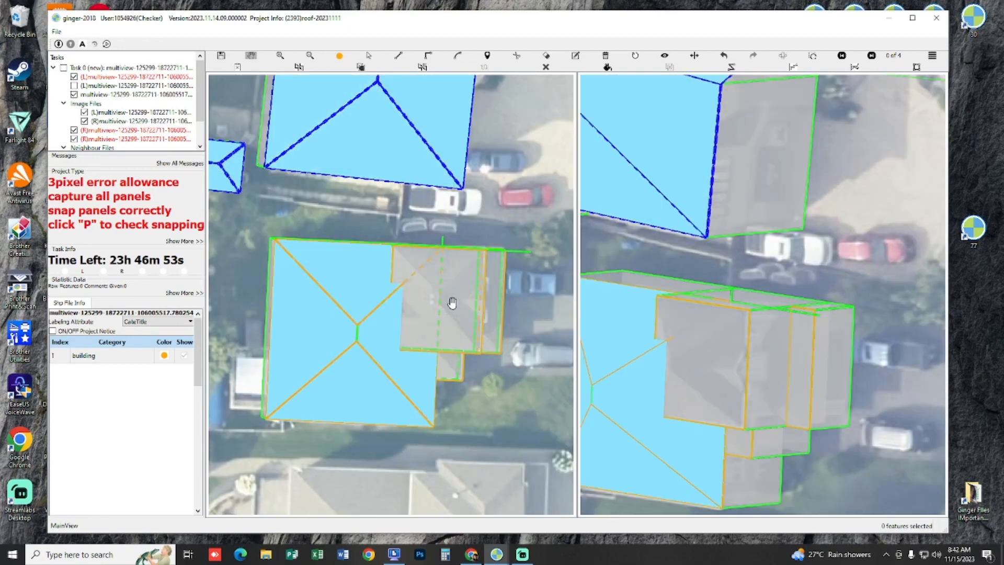
pyautogui.press('p')
pyautogui.press('p')
pyautogui.press('p')
# Step: Examine the front wing's ridge and valleys in both stereo images, with and without the captured lines
pyautogui.scroll(2, 437, 314)
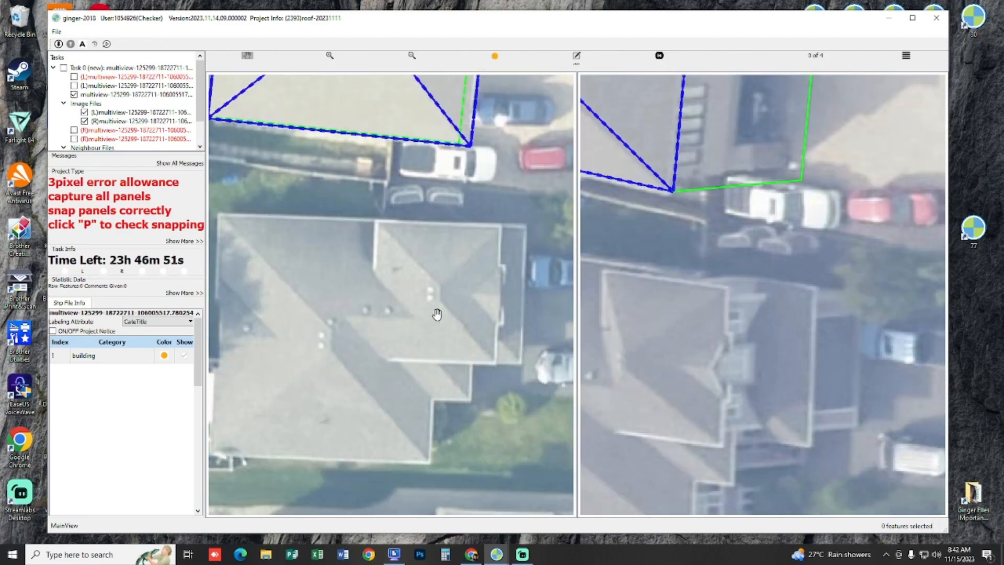
pyautogui.scroll(2, 443, 323)
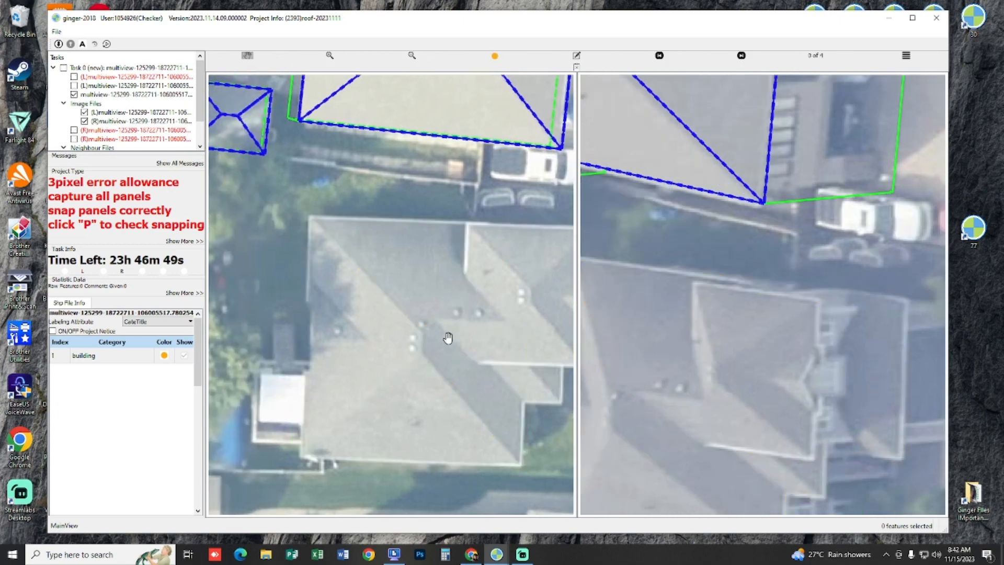
pyautogui.moveTo(724, 361); pyautogui.dragTo(897, 269)
pyautogui.moveTo(801, 284); pyautogui.dragTo(751, 292)
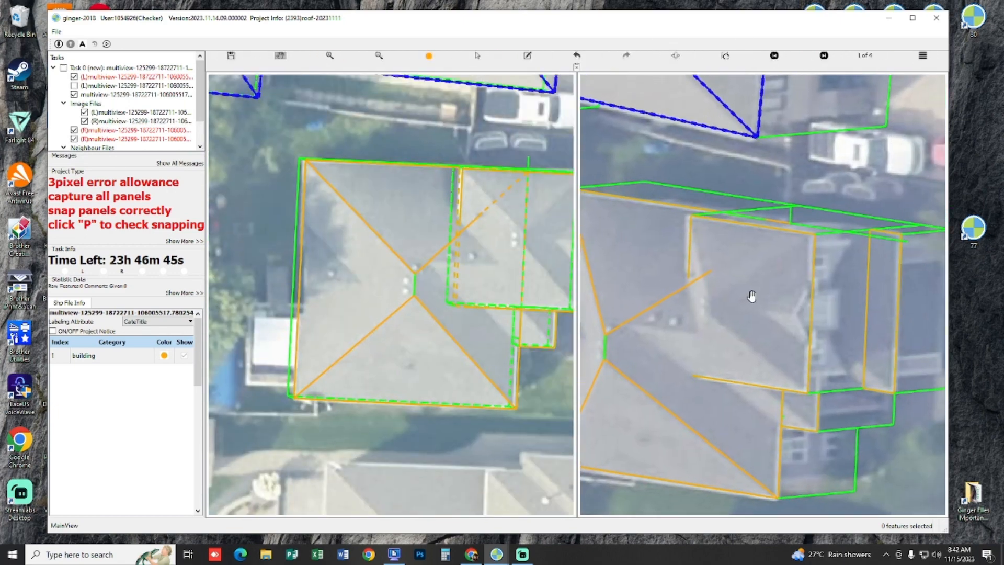
pyautogui.click(444, 276)
pyautogui.scroll(3, 425, 285)
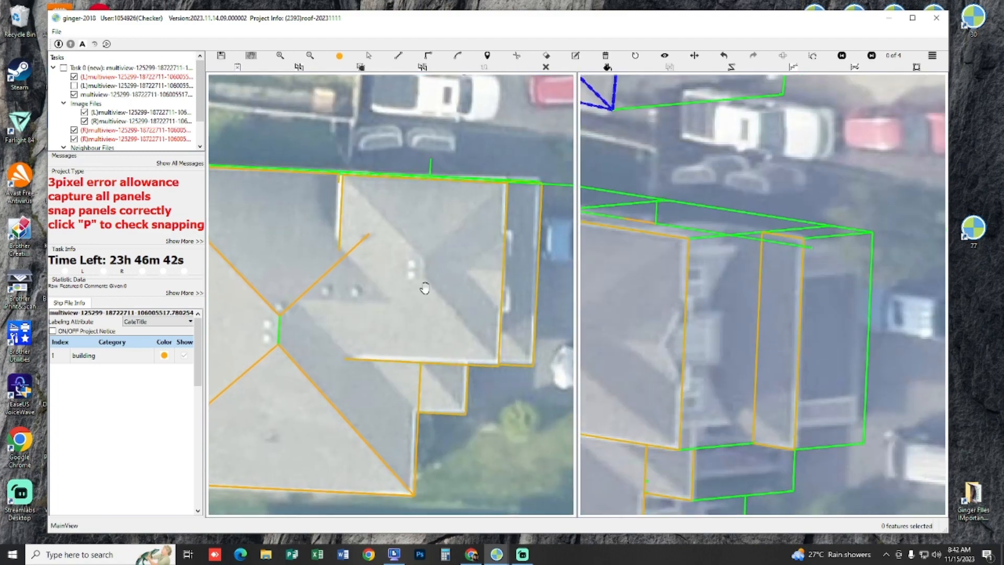
pyautogui.moveTo(425, 288); pyautogui.dragTo(450, 304)
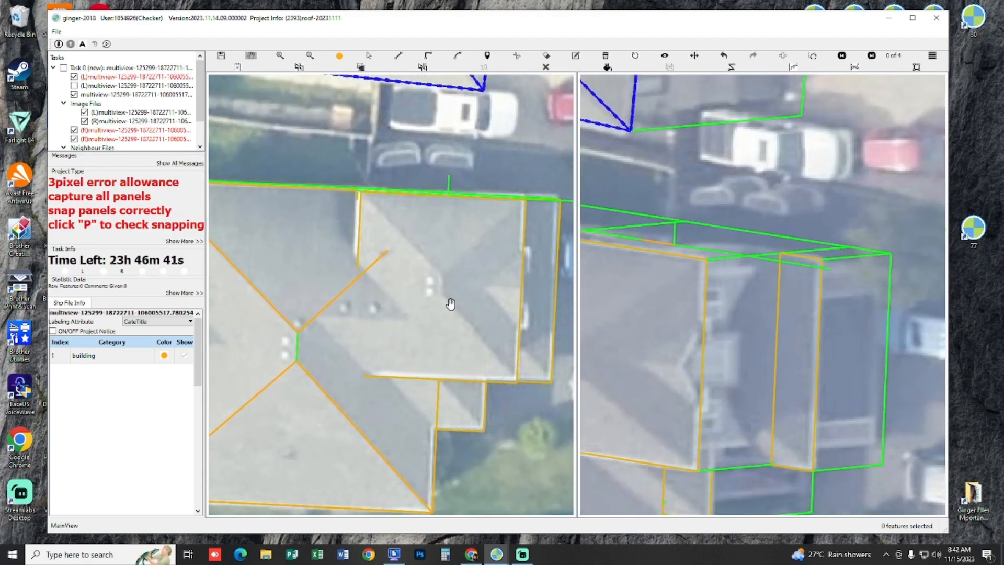
pyautogui.scroll(-5, 453, 308)
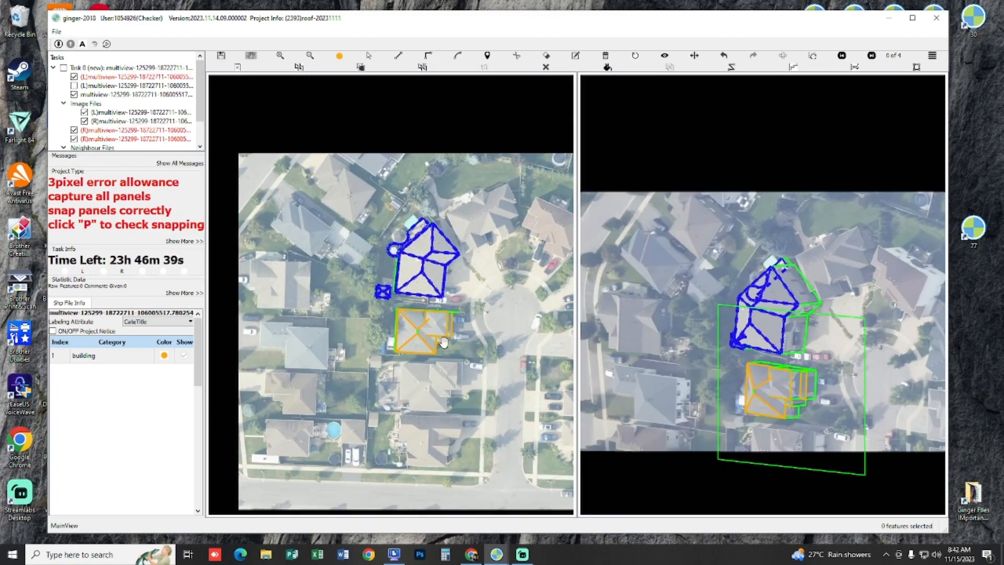
pyautogui.scroll(2, 444, 342)
pyautogui.scroll(4, 435, 314)
pyautogui.moveTo(444, 298); pyautogui.dragTo(473, 343)
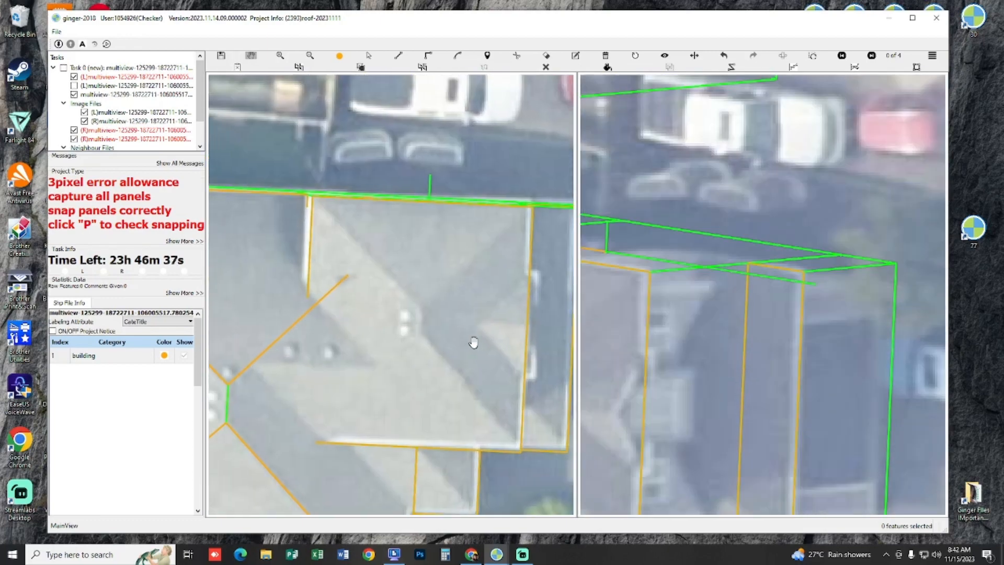
pyautogui.click(422, 308)
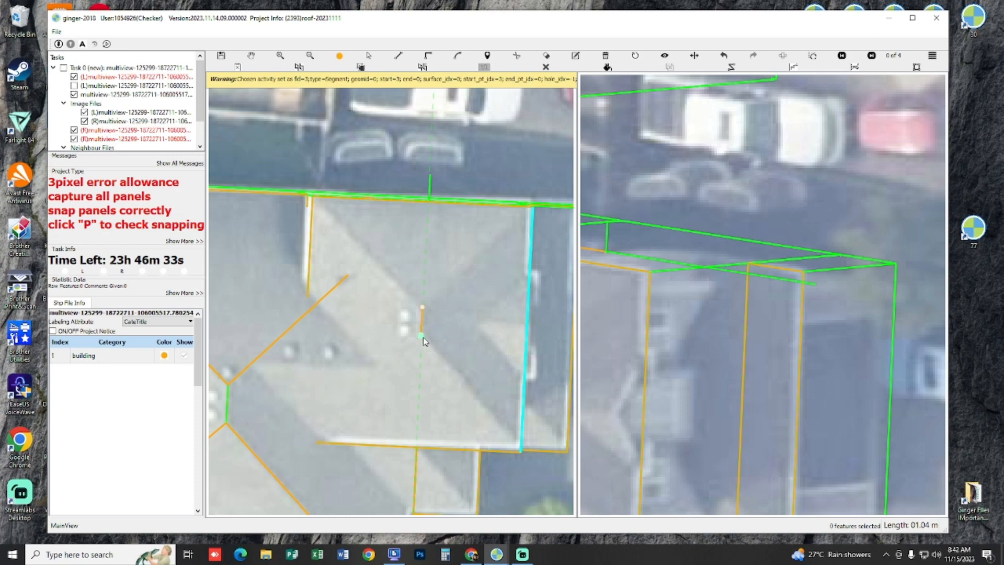
pyautogui.press('Escape')
# Step: Compare the front wing's ridge and its junction with the main roof in both stereo images and the 3D view
pyautogui.moveTo(456, 331); pyautogui.dragTo(458, 330)
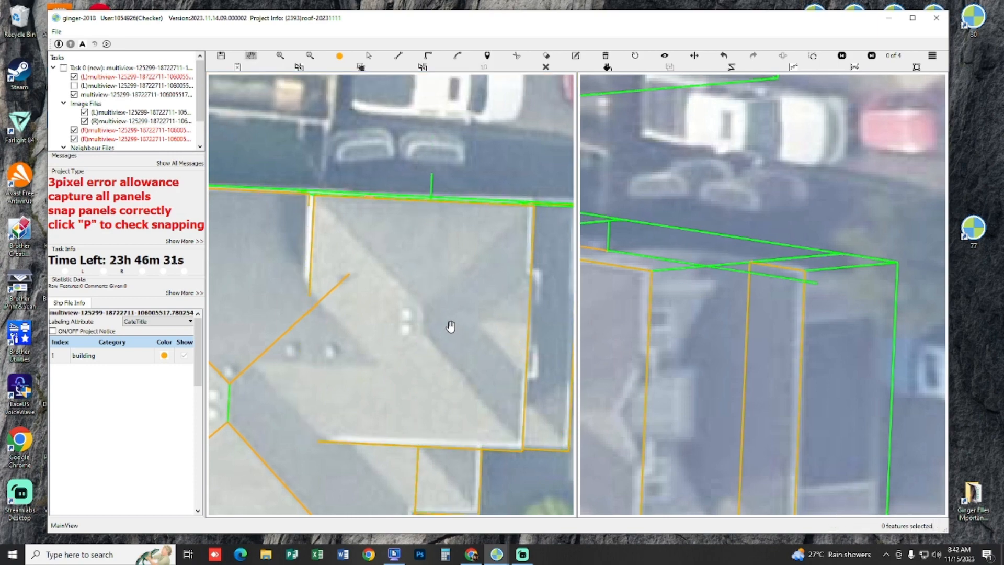
pyautogui.scroll(1, 454, 329)
pyautogui.scroll(-2, 713, 387)
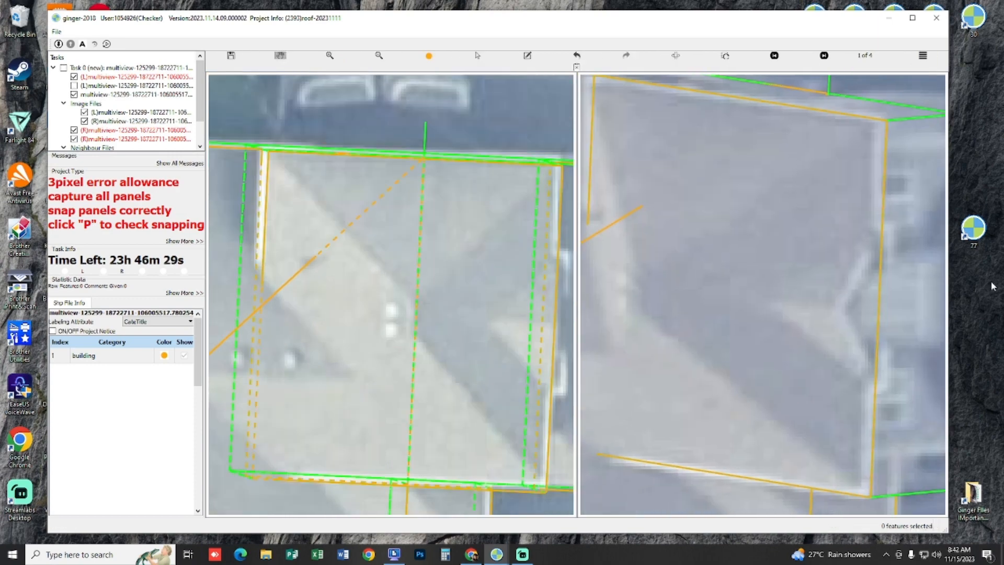
pyautogui.scroll(3, 791, 329)
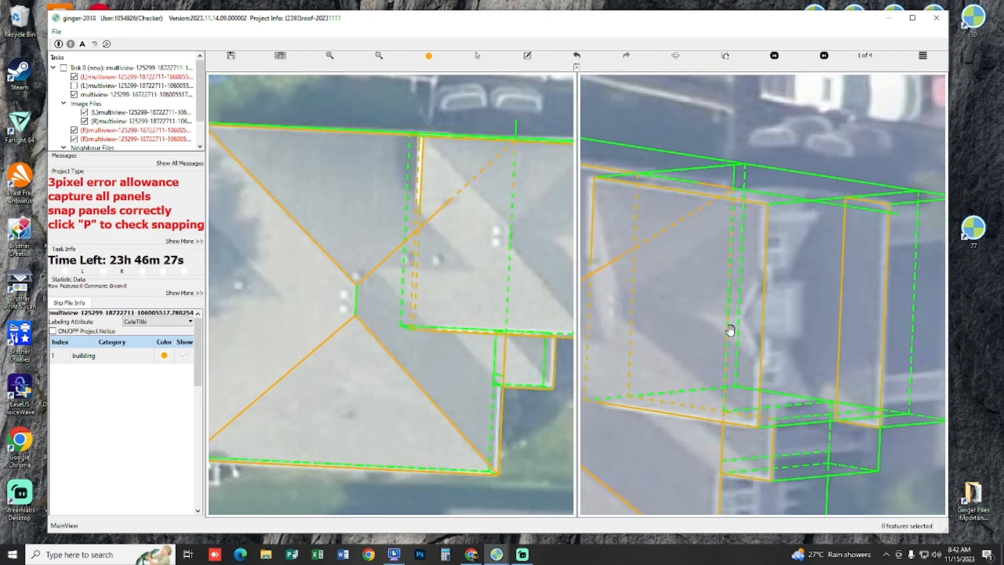
pyautogui.moveTo(705, 284); pyautogui.dragTo(795, 267)
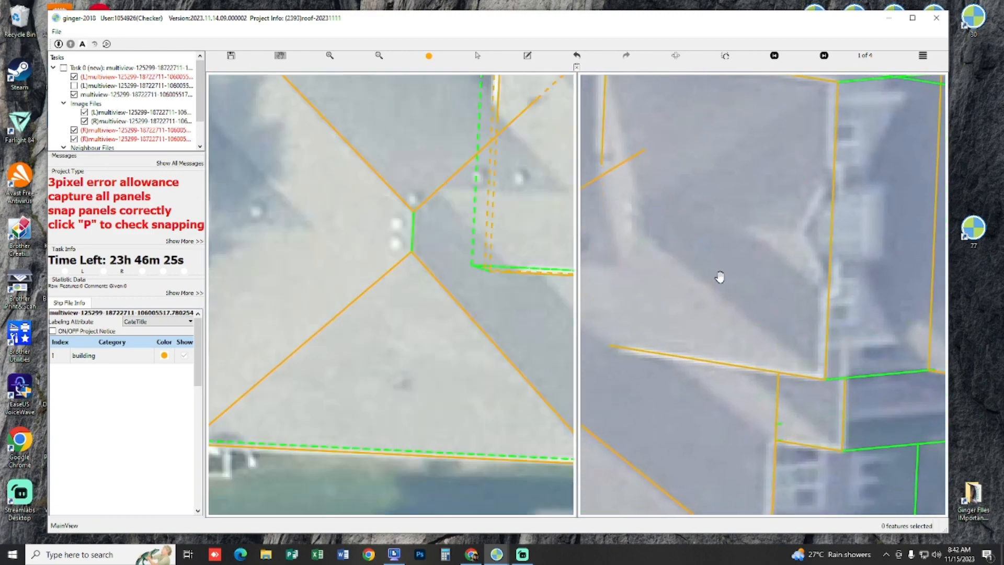
pyautogui.scroll(-4, 702, 284)
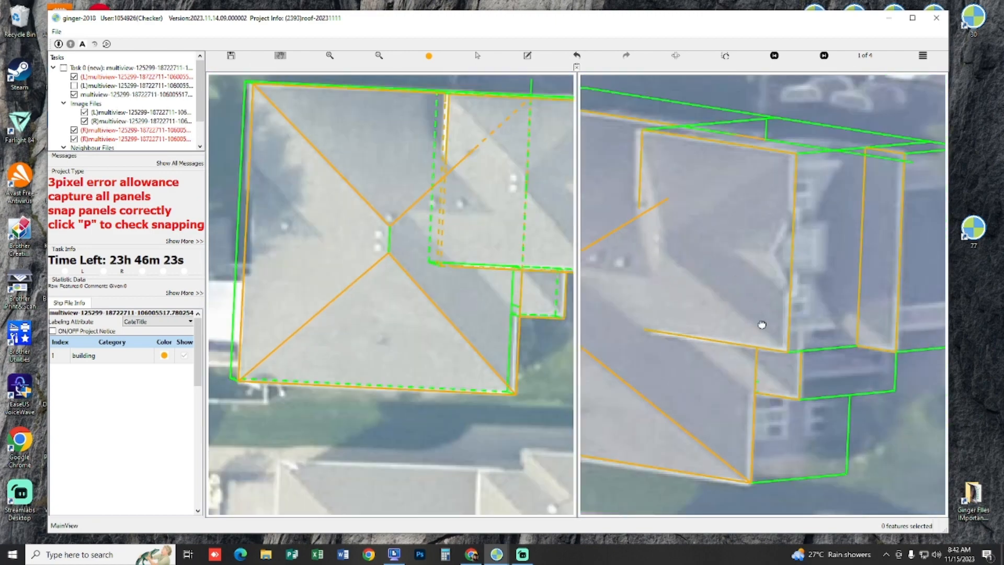
pyautogui.moveTo(545, 293); pyautogui.dragTo(289, 205)
pyautogui.moveTo(413, 295); pyautogui.dragTo(370, 197)
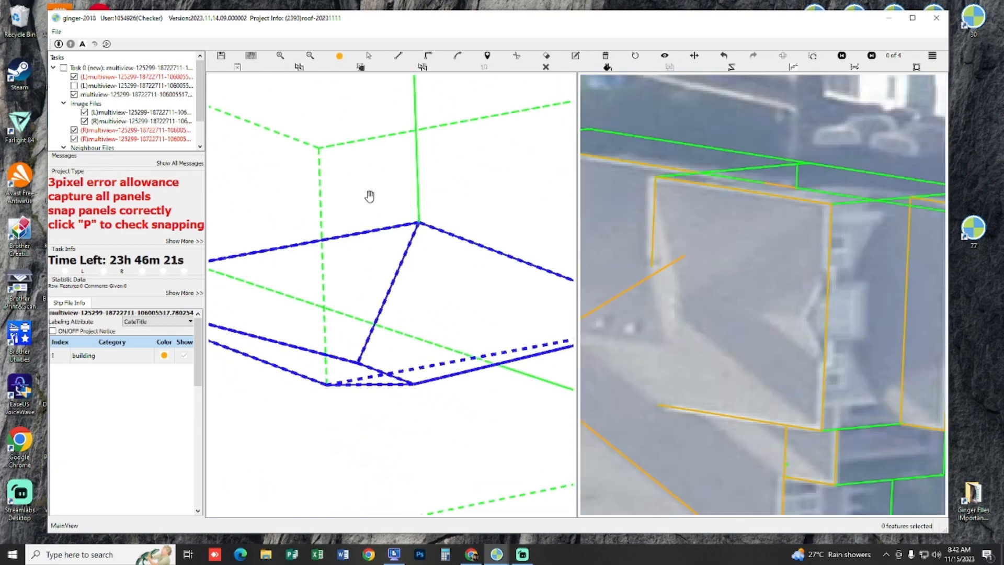
pyautogui.scroll(-10, 370, 197)
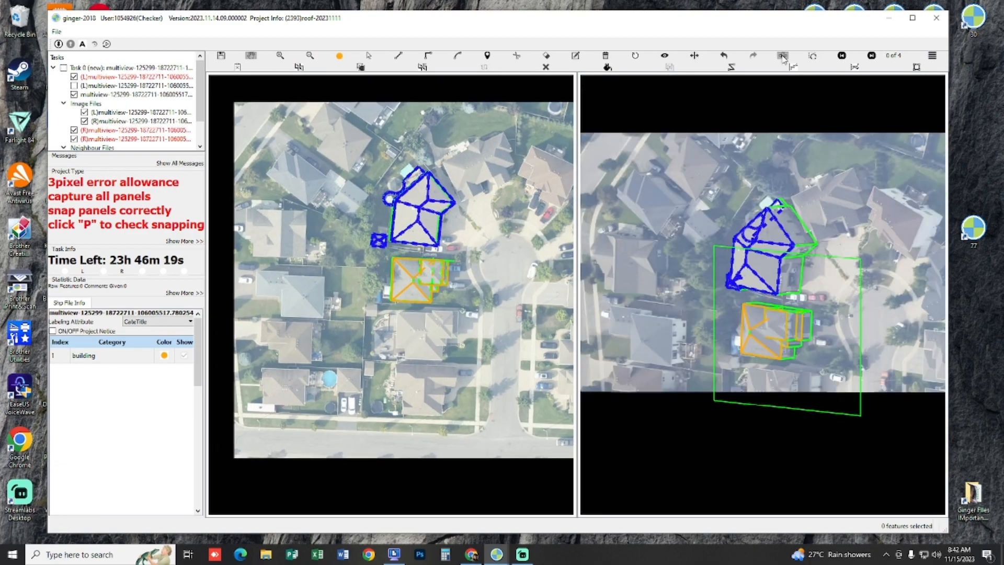
# Step: Swap the stereo images and examine the front wing against the main roof in the image and 3D views
pyautogui.click(783, 56)
pyautogui.scroll(4, 408, 310)
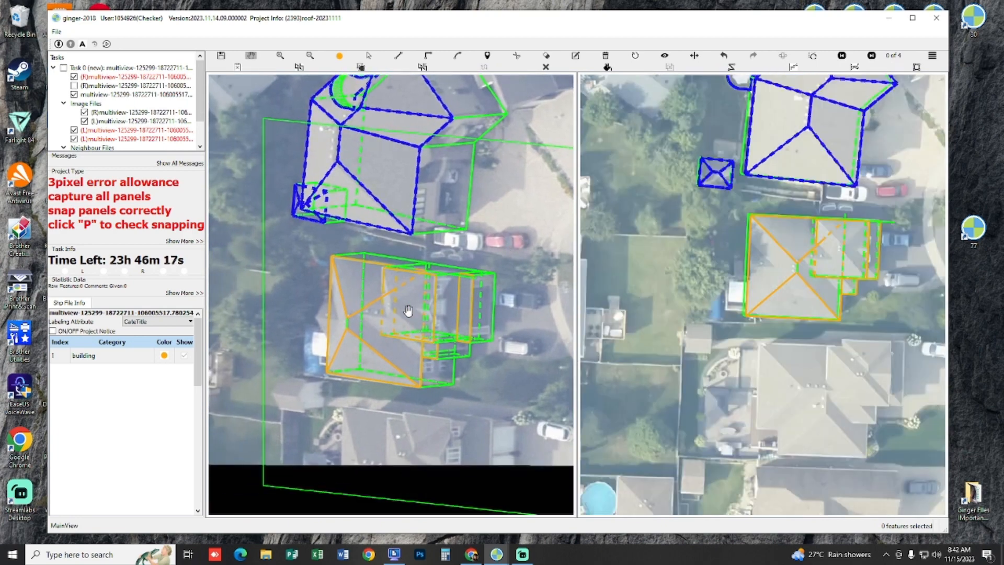
pyautogui.moveTo(408, 310); pyautogui.dragTo(417, 228)
pyautogui.moveTo(440, 281); pyautogui.dragTo(690, 223)
pyautogui.moveTo(462, 253); pyautogui.dragTo(512, 226)
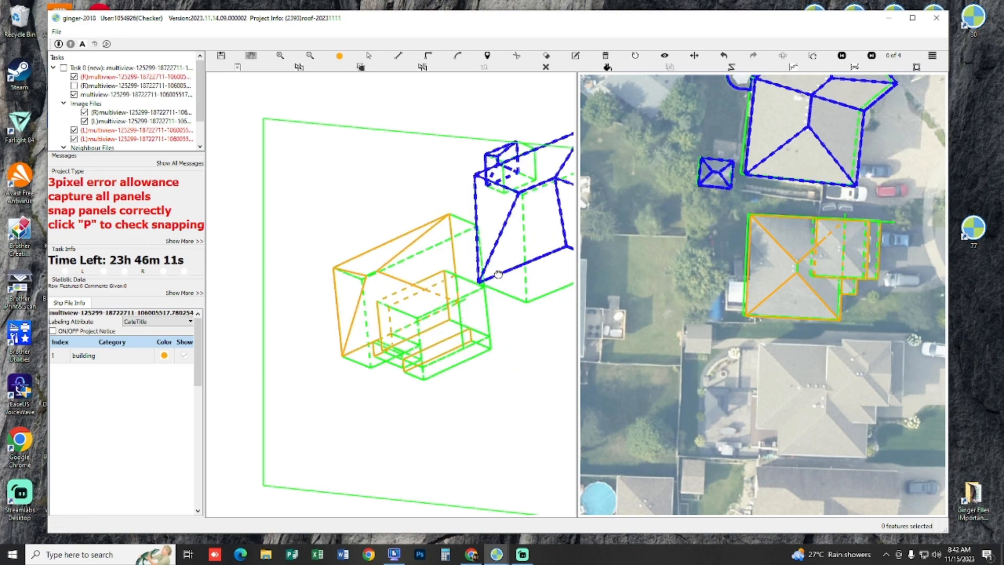
pyautogui.press('r')
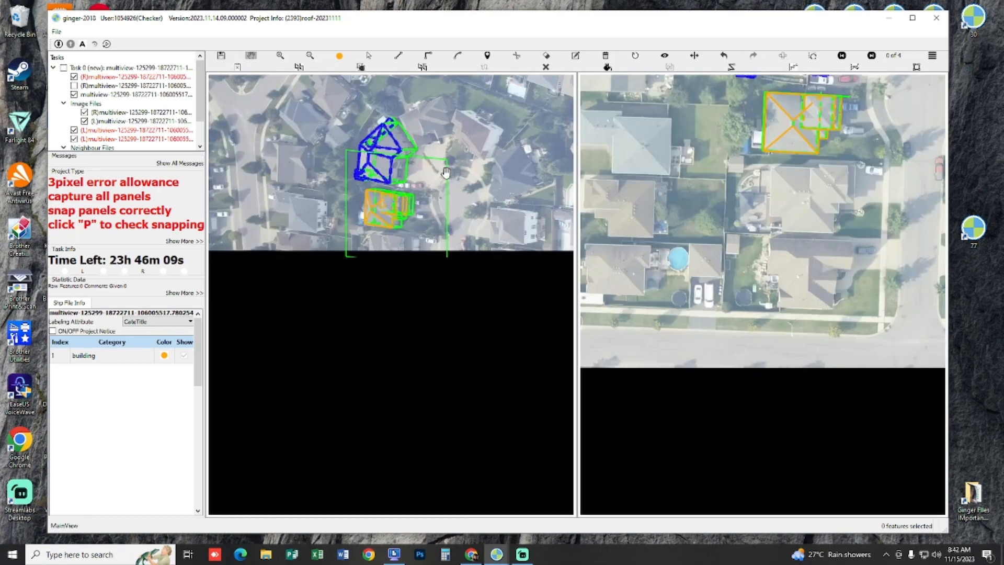
pyautogui.scroll(4, 433, 199)
pyautogui.moveTo(351, 207); pyautogui.dragTo(437, 268)
pyautogui.scroll(2, 436, 269)
pyautogui.scroll(3, 436, 269)
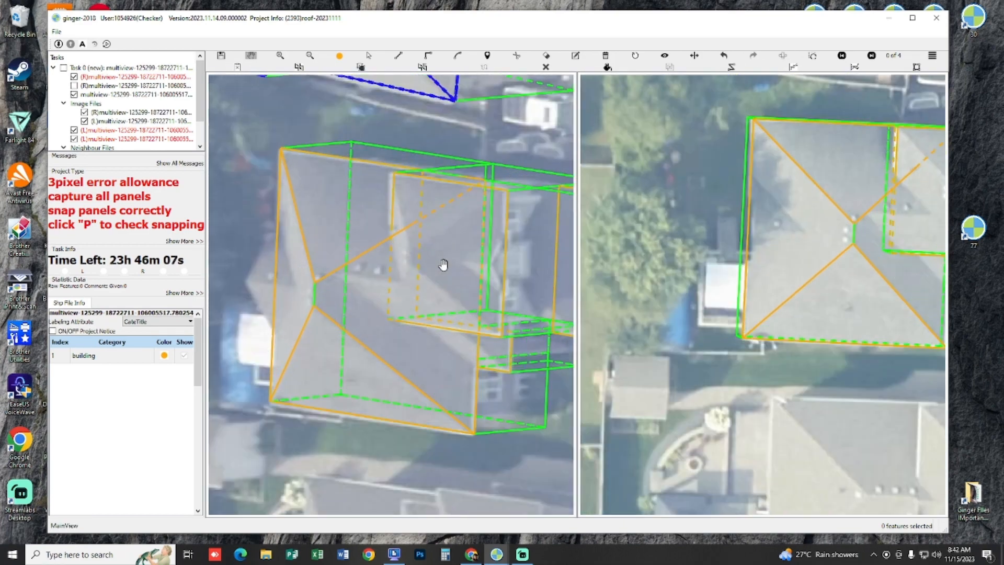
# Step: Draw the front wing's short ridge segment along the roof crest in the oblique image
pyautogui.press('d')
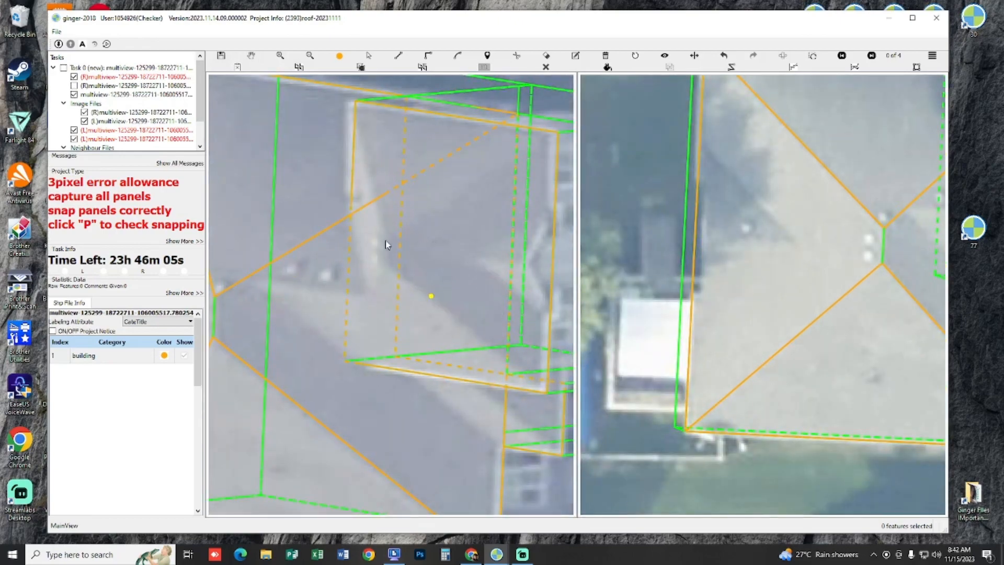
pyautogui.click(383, 236)
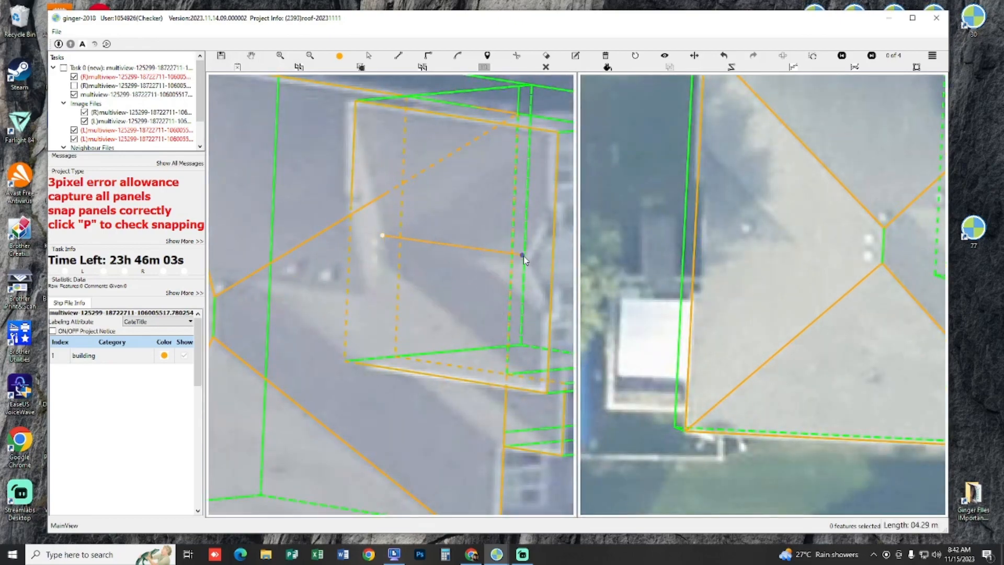
pyautogui.click(523, 256)
pyautogui.click(385, 268)
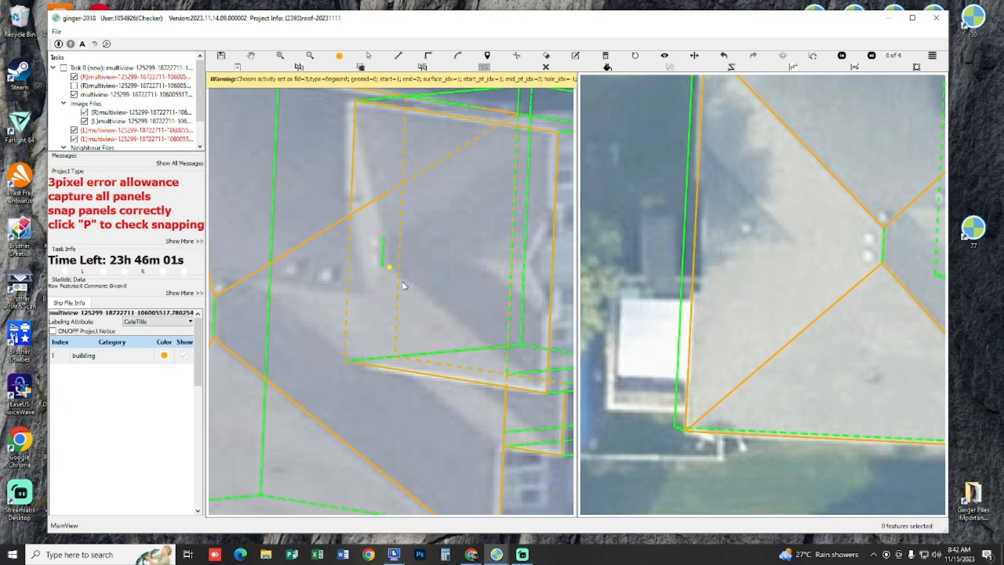
# Step: Shift the new ridge segment onto the front wing's ridge in the other stereo image to match its height
pyautogui.press('h')
pyautogui.moveTo(805, 234); pyautogui.dragTo(684, 286)
pyautogui.scroll(-2, 738, 249)
pyautogui.scroll(2, 689, 277)
pyautogui.press('s')
pyautogui.click(705, 257)
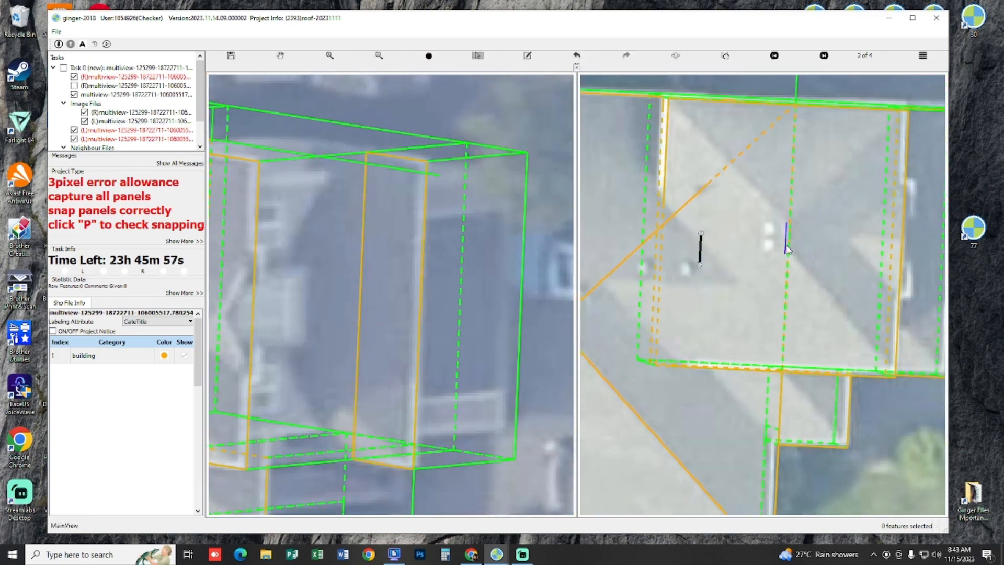
pyautogui.press('Delete')
# Step: Inspect the front wing's outline and the short segment near its front edge by selecting each in the oblique image
pyautogui.scroll(3, 493, 292)
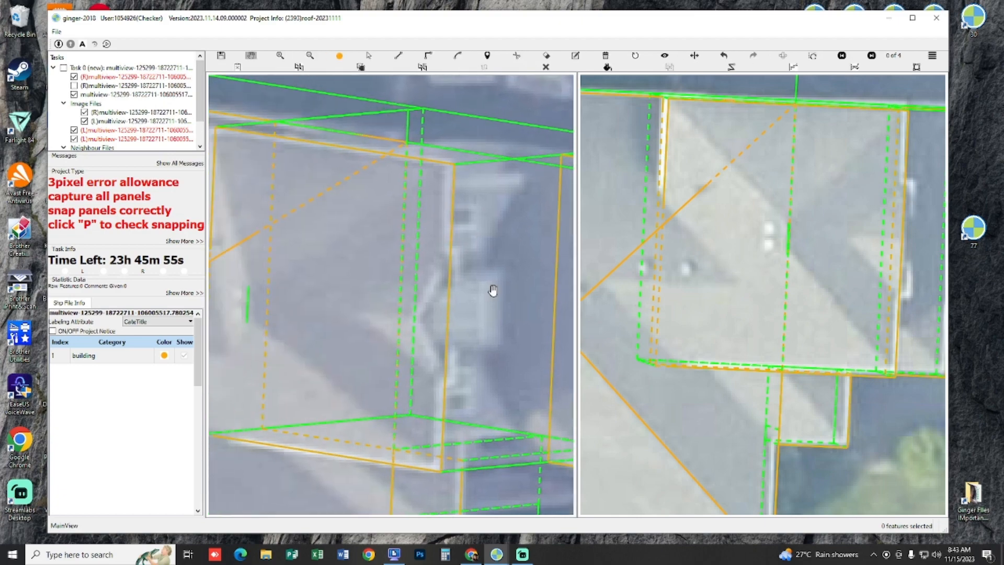
pyautogui.moveTo(499, 310); pyautogui.dragTo(478, 307)
pyautogui.press('s')
pyautogui.click(465, 304)
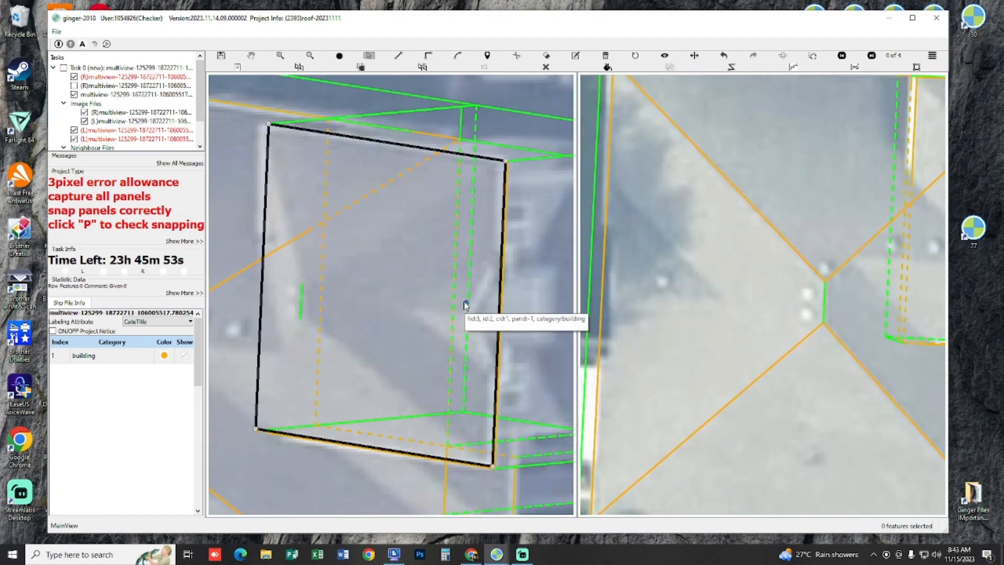
pyautogui.press('h')
pyautogui.press('s')
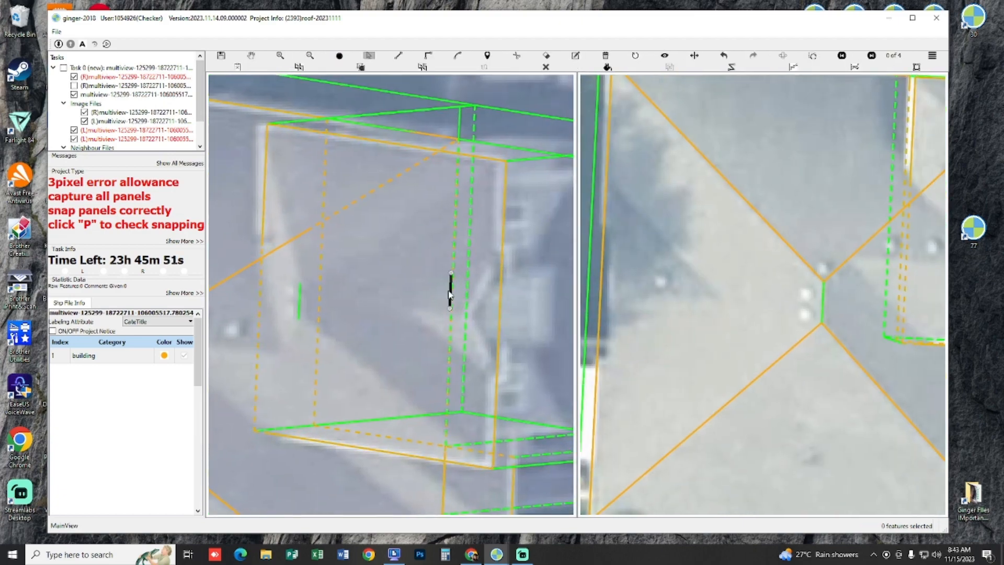
pyautogui.press('h')
pyautogui.scroll(-2, 390, 285)
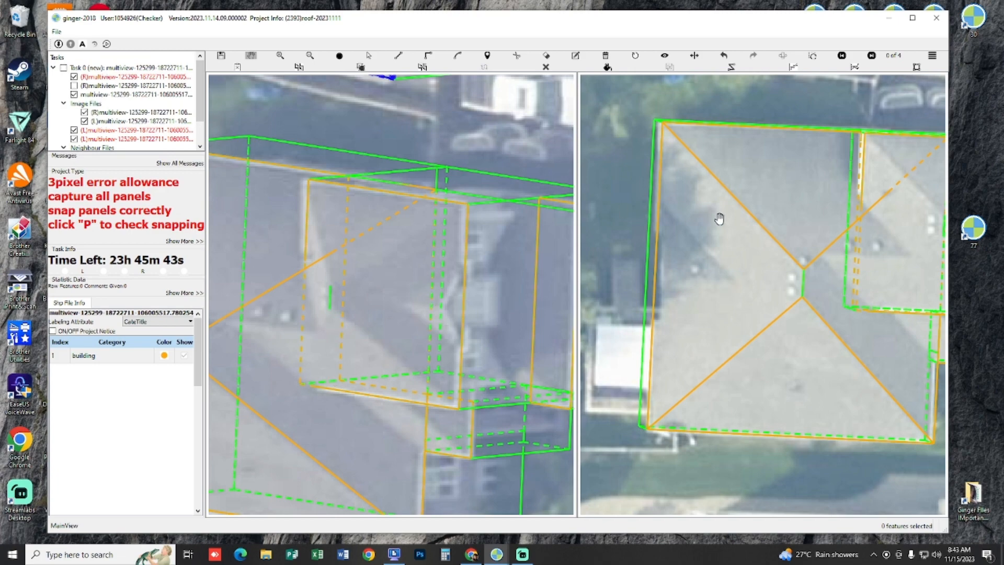
# Step: Trace the front wing's rear hip panel from one ridge end around its two rear corners to the other ridge end
pyautogui.moveTo(904, 233); pyautogui.dragTo(803, 229)
pyautogui.moveTo(317, 260); pyautogui.dragTo(434, 274)
pyautogui.press('l')
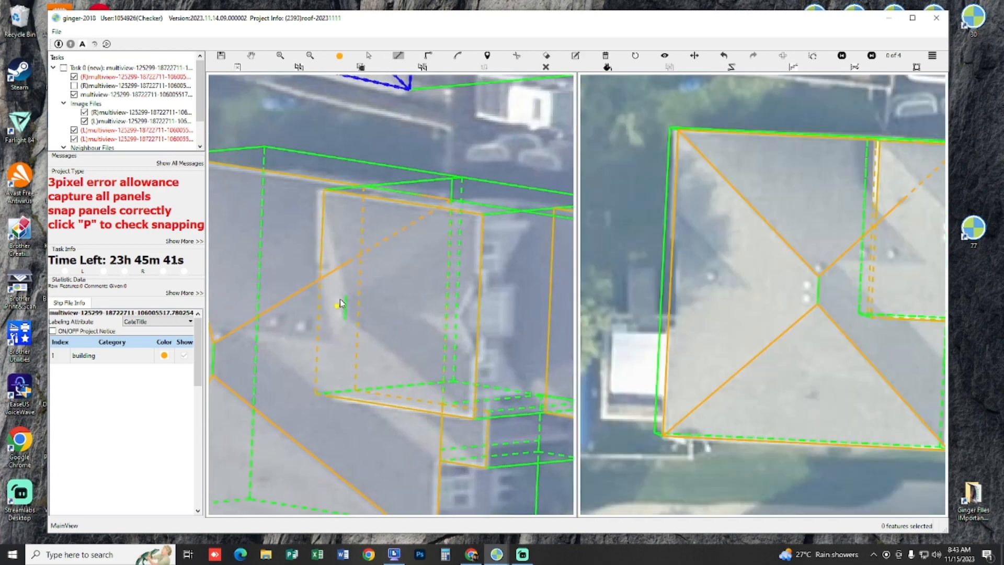
pyautogui.click(345, 294)
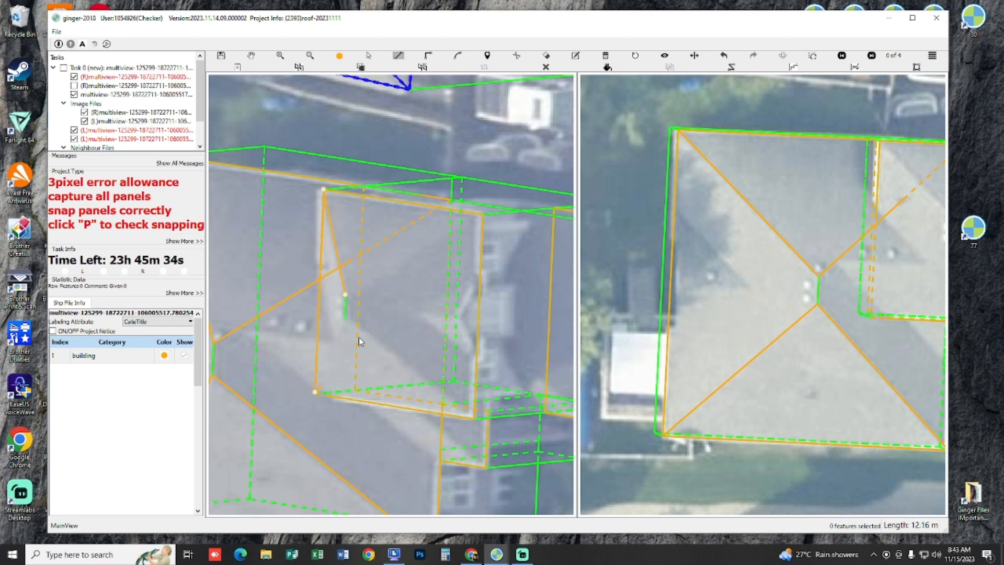
pyautogui.click(346, 321)
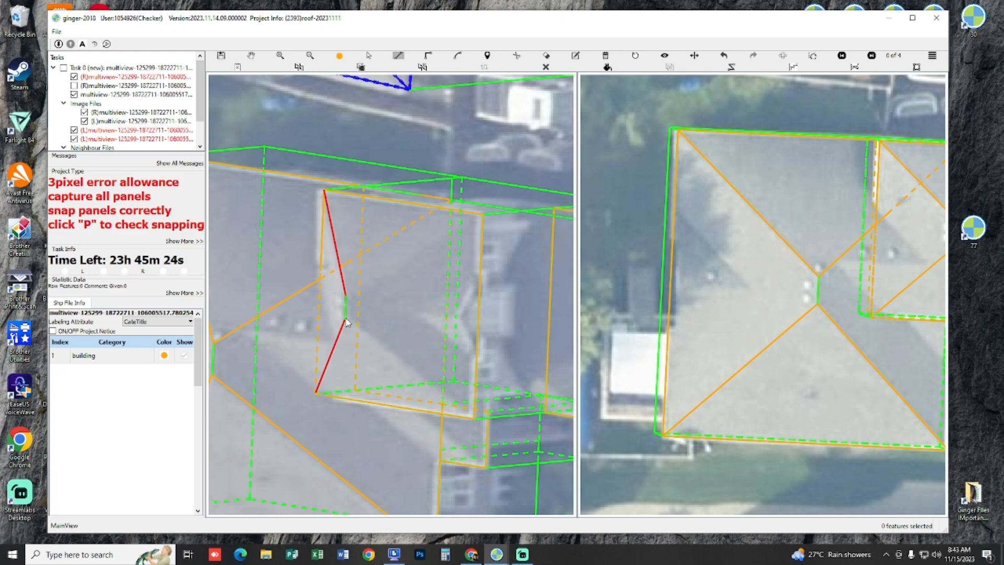
# Step: Trace one triangular side panel of the front wing in 3D, from the ridge's end to the adjoining front and rear corners
pyautogui.press('space')
pyautogui.moveTo(375, 301); pyautogui.dragTo(391, 254)
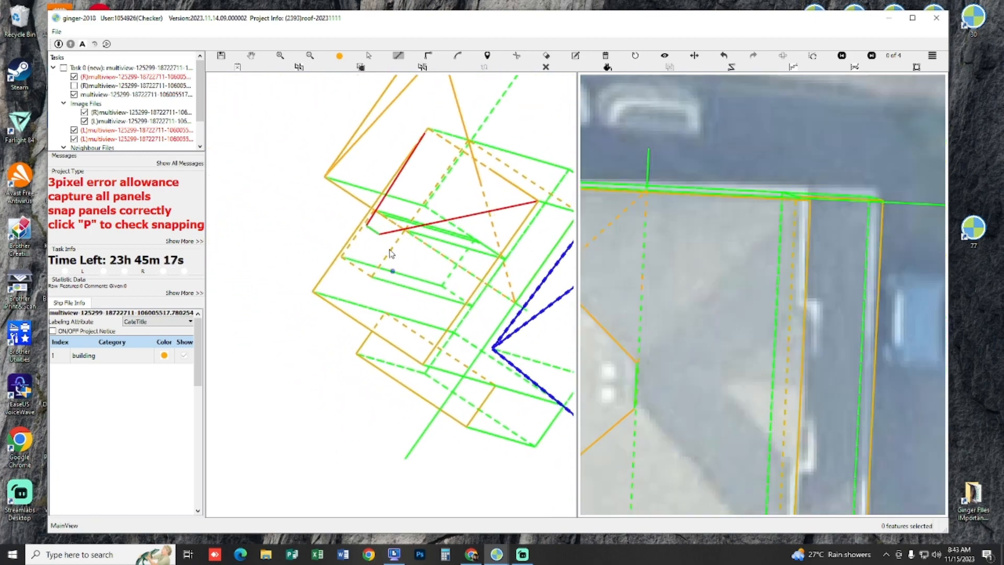
pyautogui.click(377, 235)
pyautogui.click(421, 364)
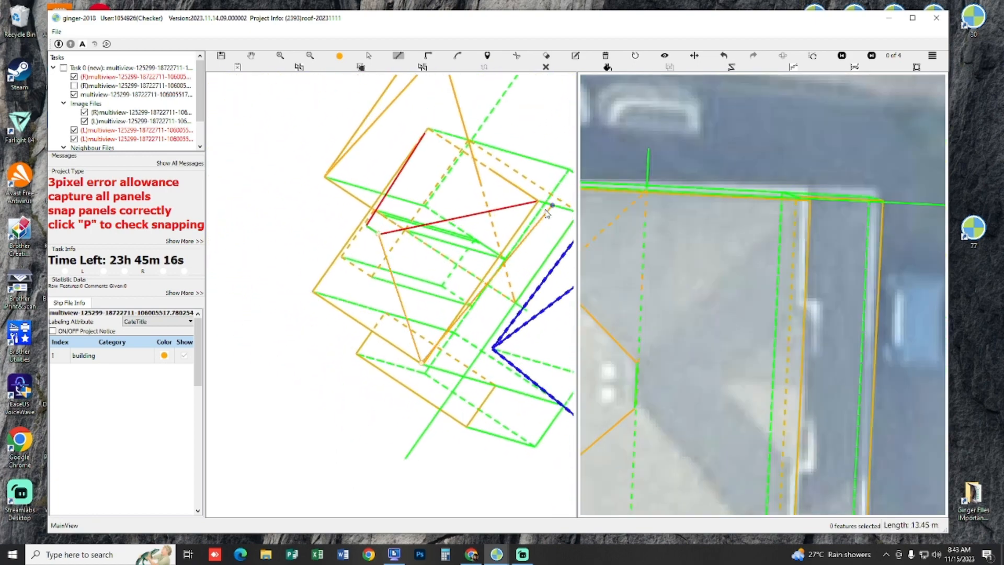
pyautogui.rightClick(438, 245)
# Step: Trace the front wing's front hip panel and its remaining triangular side panel in 3D, snapping to the ridge ends and eave corners
pyautogui.moveTo(397, 209)
pyautogui.mouseDown()
pyautogui.moveTo(486, 227)
pyautogui.moveTo(534, 209)
pyautogui.moveTo(450, 289)
pyautogui.moveTo(427, 271)
pyautogui.mouseUp()
pyautogui.press('l')
pyautogui.click(444, 259)
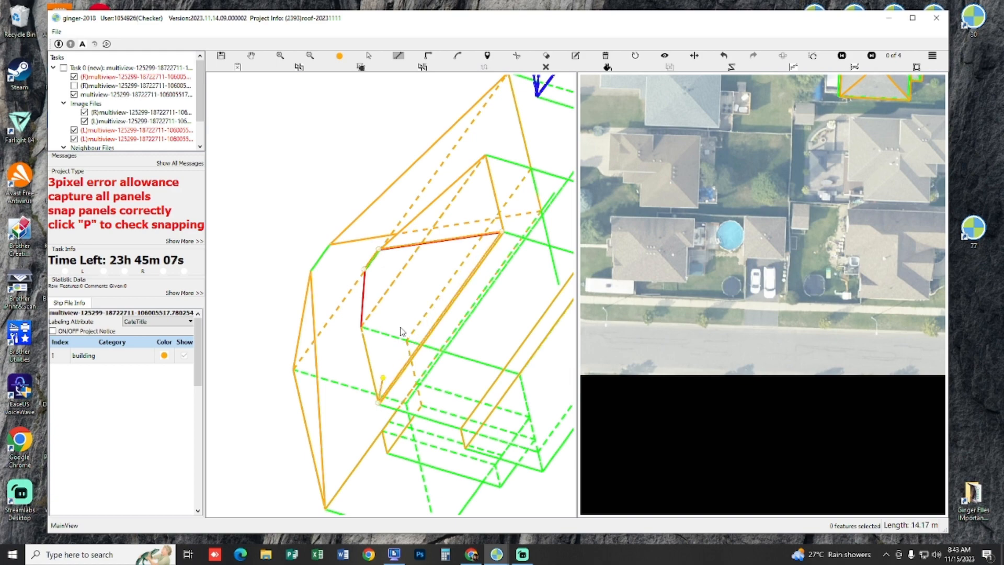
pyautogui.press('c')
pyautogui.moveTo(415, 312)
pyautogui.mouseDown()
pyautogui.moveTo(477, 285)
pyautogui.moveTo(492, 296)
pyautogui.moveTo(487, 323)
pyautogui.moveTo(453, 352)
pyautogui.moveTo(479, 320)
pyautogui.moveTo(538, 307)
pyautogui.moveTo(500, 276)
pyautogui.moveTo(476, 358)
pyautogui.mouseUp()
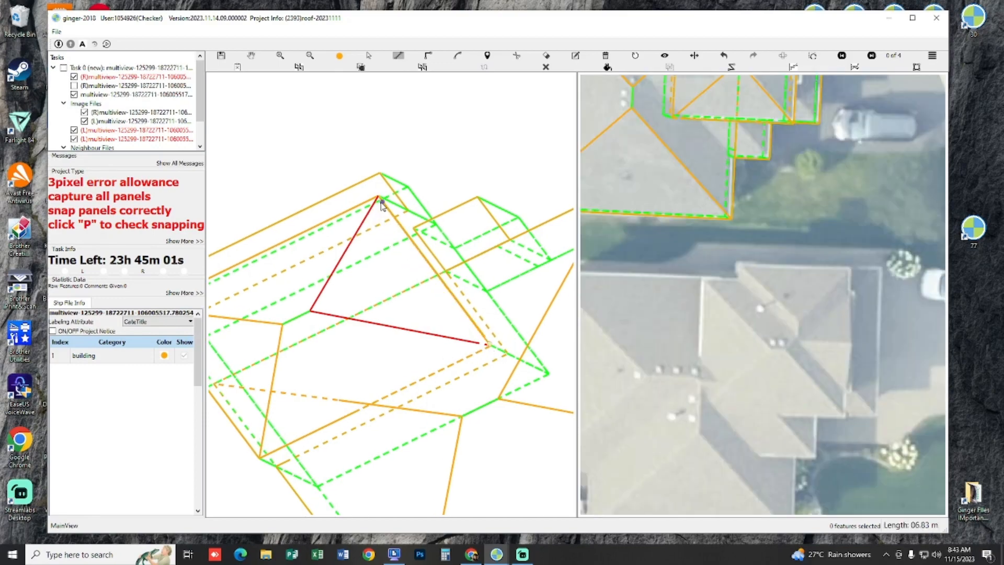
pyautogui.press('Escape')
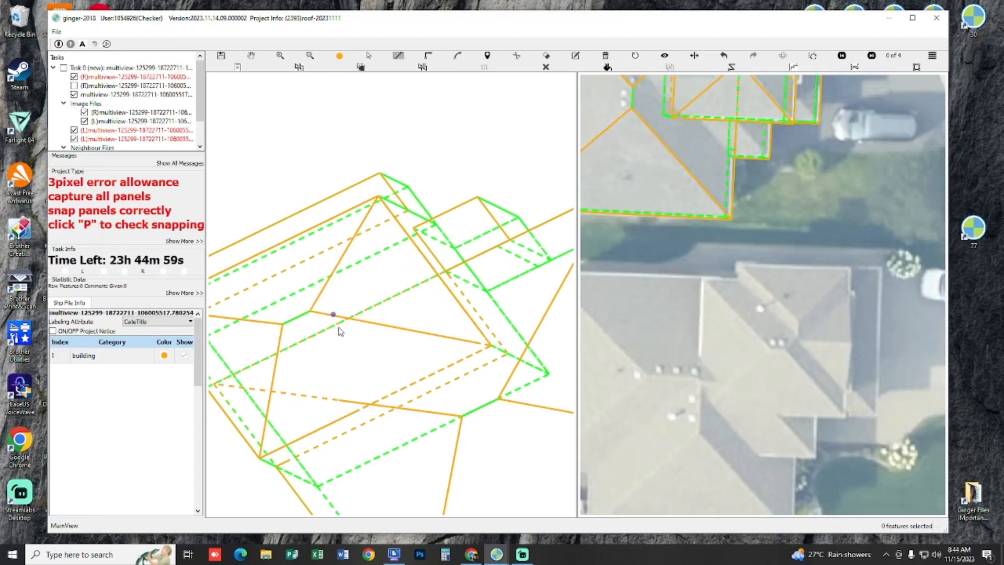
# Step: Check the snapping of the front wing's hip panels by displaying them filled over both stereo images
pyautogui.moveTo(337, 326); pyautogui.dragTo(372, 335)
pyautogui.press('r')
pyautogui.scroll(5, 417, 262)
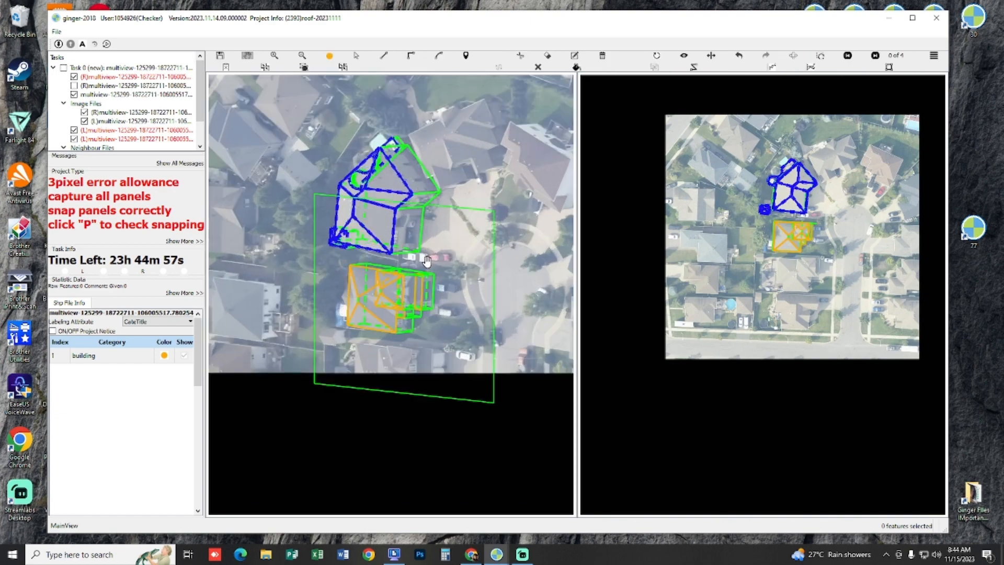
pyautogui.press('p')
pyautogui.scroll(5, 415, 275)
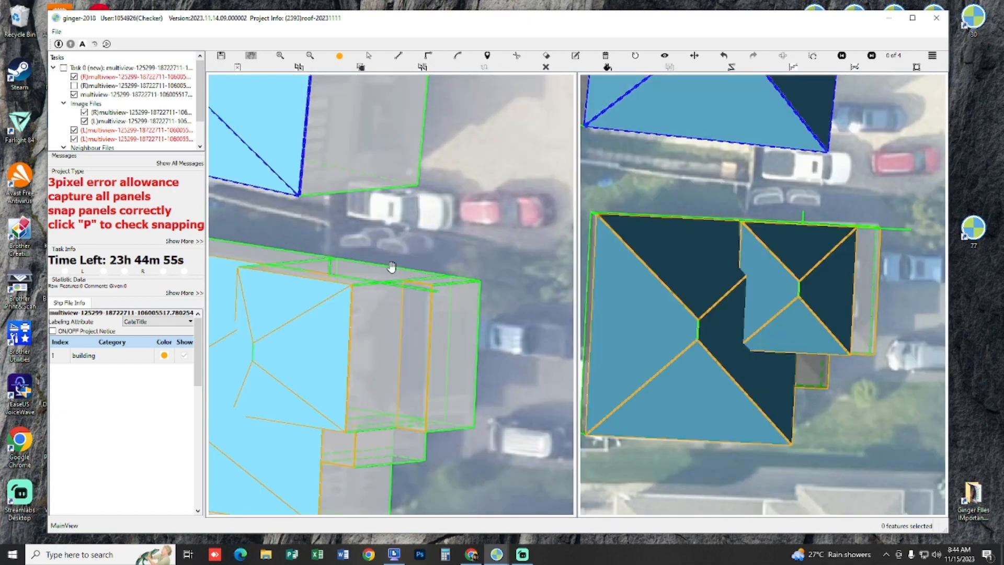
pyautogui.scroll(-3, 455, 244)
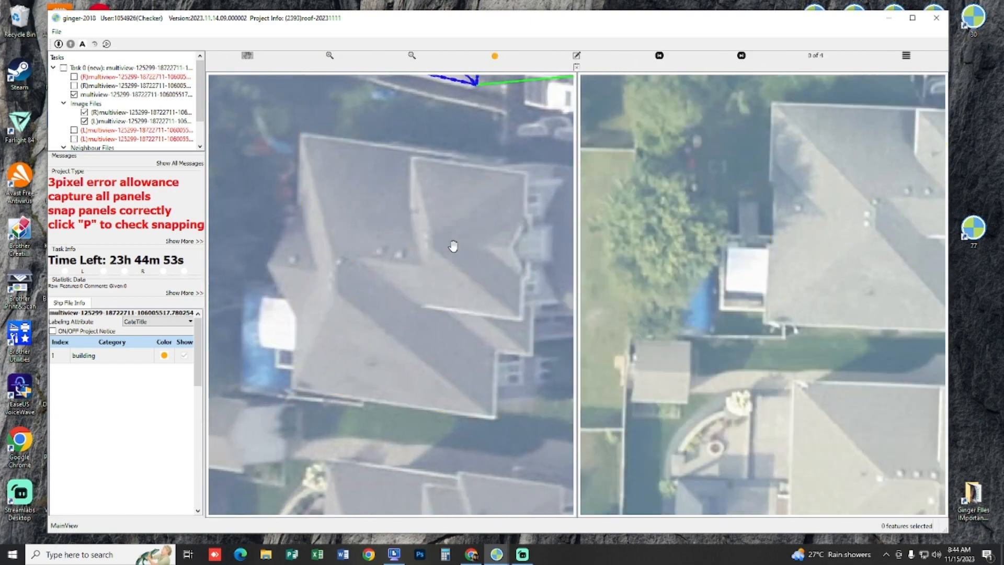
# Step: Compare the front wing's traced hips and ridge with the roof in both stereo images, swapping the images
pyautogui.scroll(3, 450, 249)
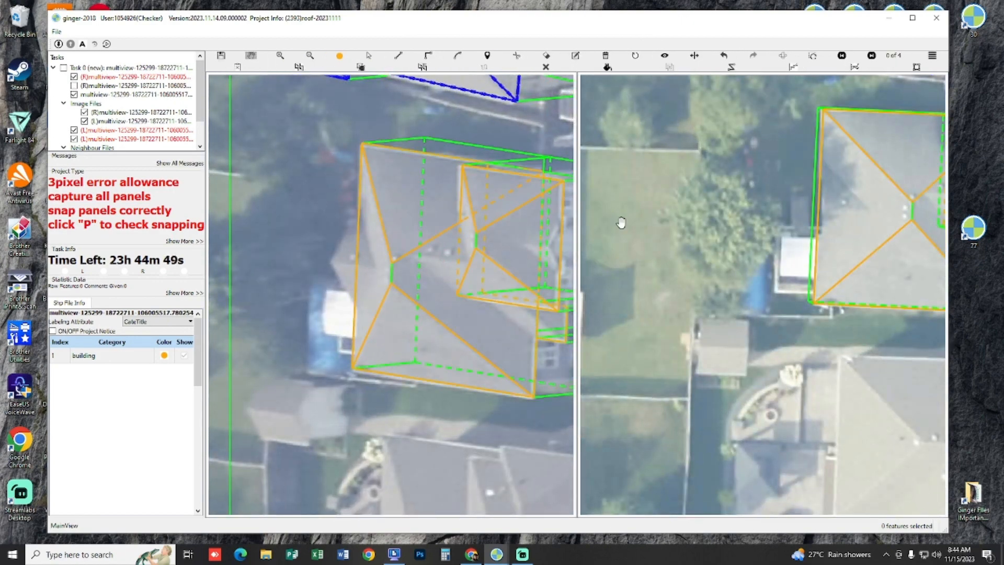
pyautogui.moveTo(533, 233); pyautogui.dragTo(387, 200)
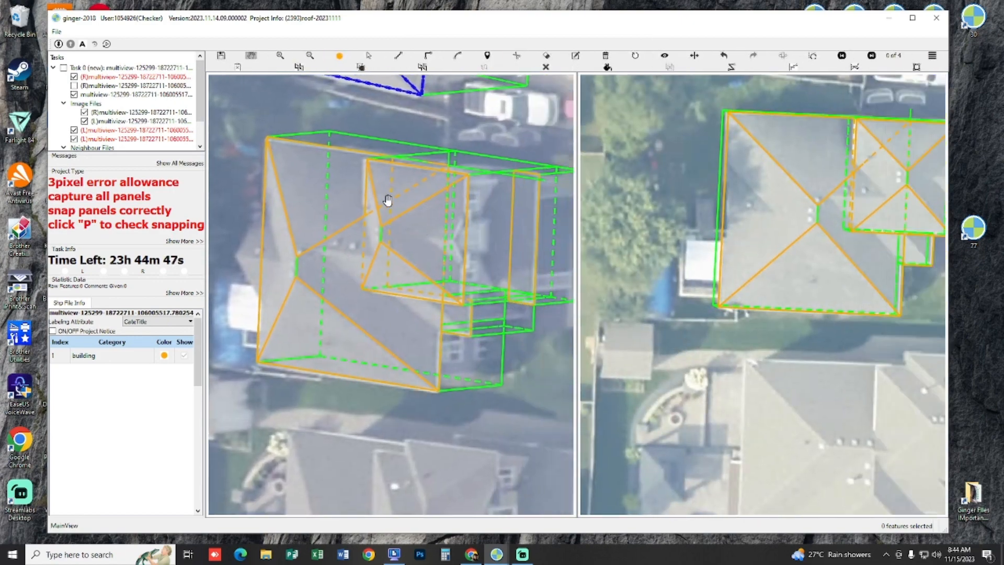
pyautogui.scroll(2, 492, 220)
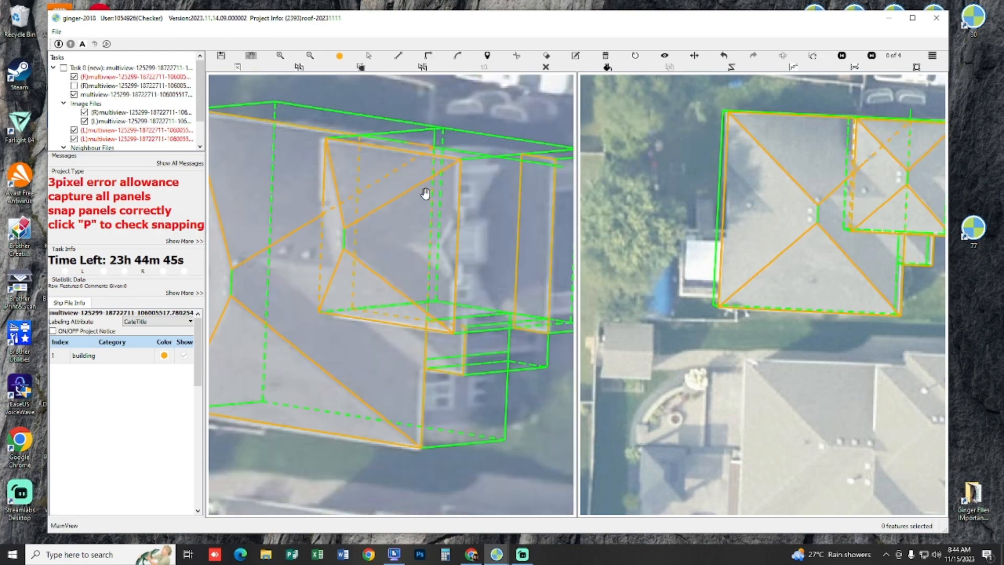
pyautogui.scroll(-5, 428, 203)
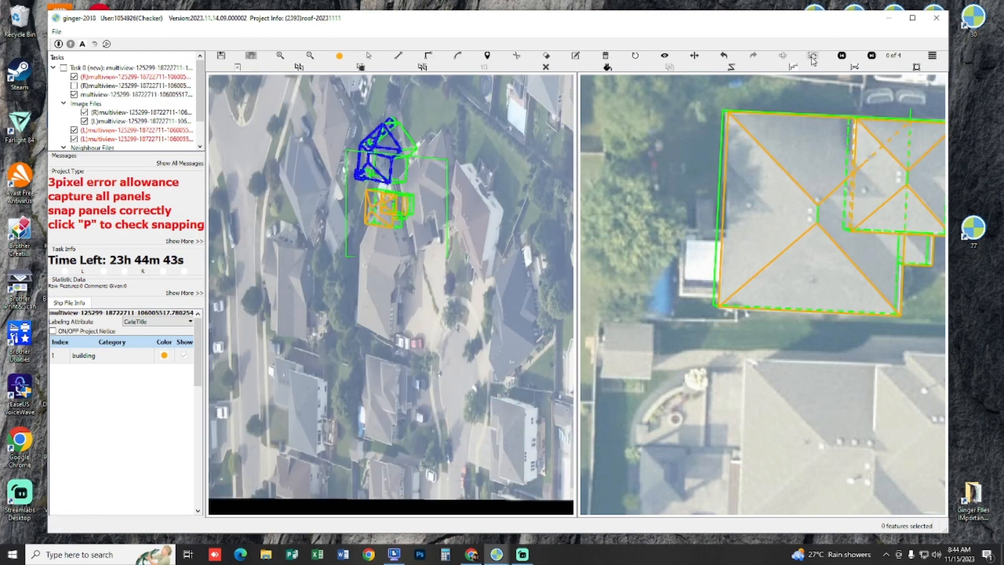
pyautogui.click(814, 61)
pyautogui.scroll(5, 487, 278)
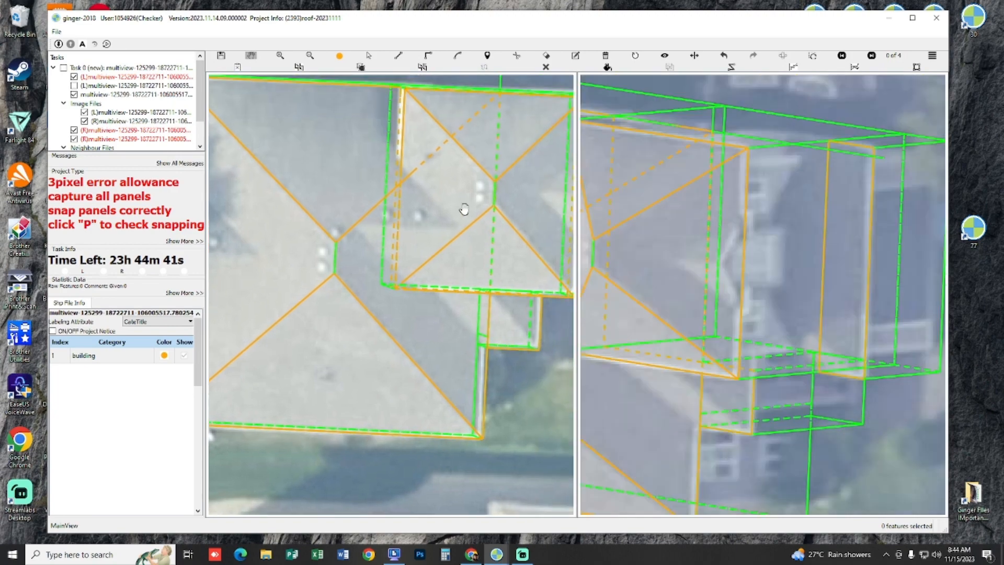
pyautogui.scroll(-3, 464, 209)
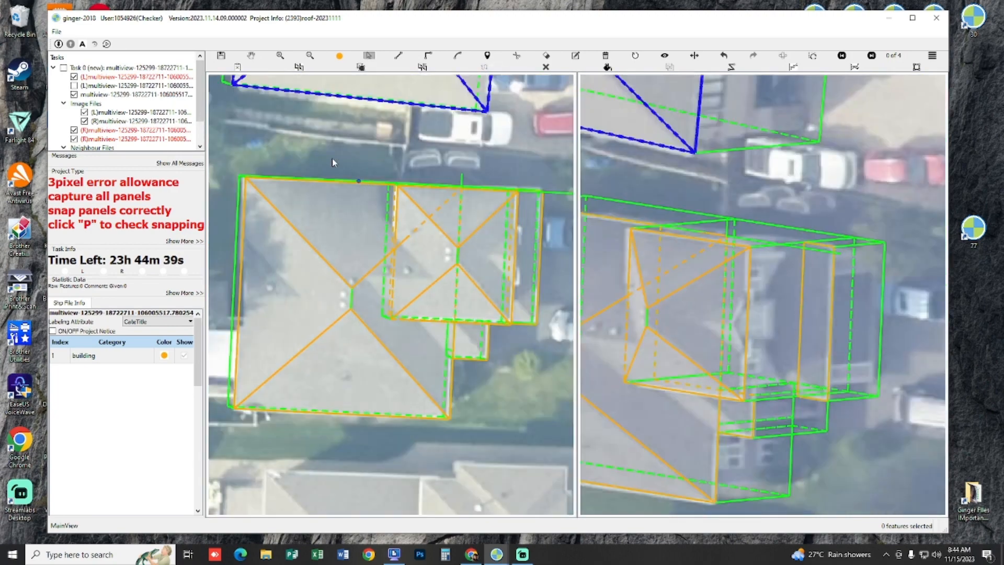
# Step: Examine the junction of the front wing and main roof in 3D, as filled panels and as lines
pyautogui.moveTo(319, 154); pyautogui.dragTo(489, 321)
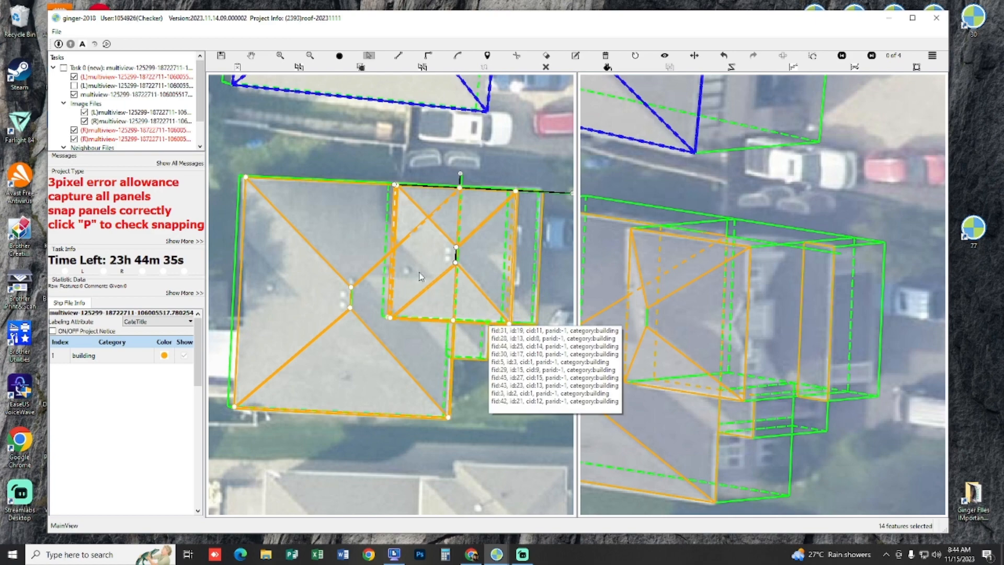
pyautogui.press('p')
pyautogui.scroll(2, 421, 276)
pyautogui.moveTo(426, 269)
pyautogui.mouseDown()
pyautogui.moveTo(461, 247)
pyautogui.moveTo(537, 245)
pyautogui.moveTo(419, 291)
pyautogui.moveTo(426, 249)
pyautogui.mouseUp()
pyautogui.scroll(3, 417, 287)
pyautogui.press('p')
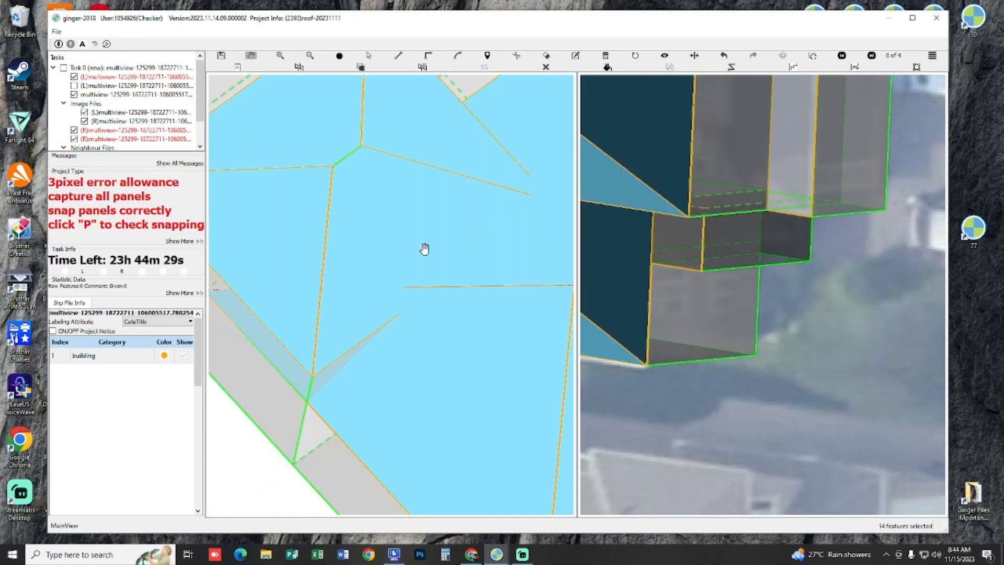
pyautogui.press('p')
pyautogui.moveTo(398, 291); pyautogui.dragTo(406, 281)
pyautogui.click(413, 257)
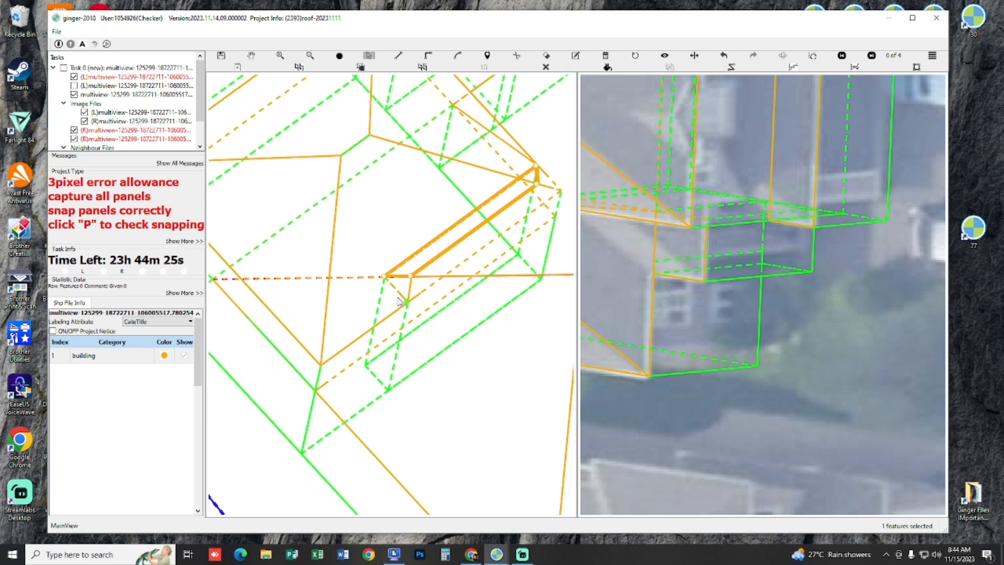
# Step: Check the main roof's hidden hip line beneath the front wing by alternating filled and wireframe display in 3D
pyautogui.press('h')
pyautogui.moveTo(388, 234)
pyautogui.mouseDown()
pyautogui.moveTo(438, 235)
pyautogui.moveTo(296, 255)
pyautogui.moveTo(397, 255)
pyautogui.moveTo(337, 260)
pyautogui.mouseUp()
pyautogui.press('p')
pyautogui.press('p')
pyautogui.scroll(-1, 438, 247)
pyautogui.press('s')
pyautogui.press('h')
# Step: Delete the main roof's dashed hip segment that runs hidden beneath the front wing
pyautogui.press('p')
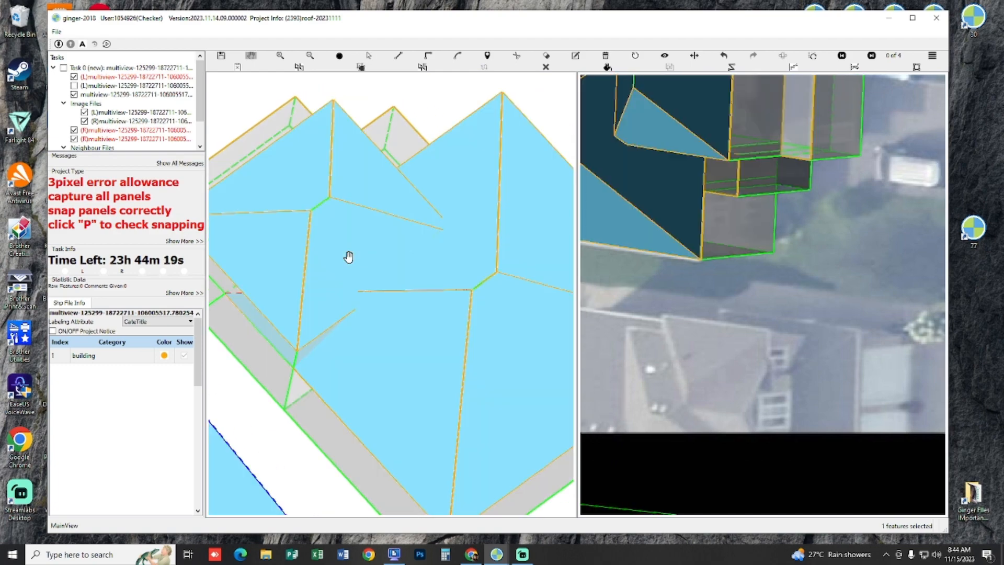
pyautogui.press('p')
pyautogui.press('s')
pyautogui.scroll(-1, 325, 314)
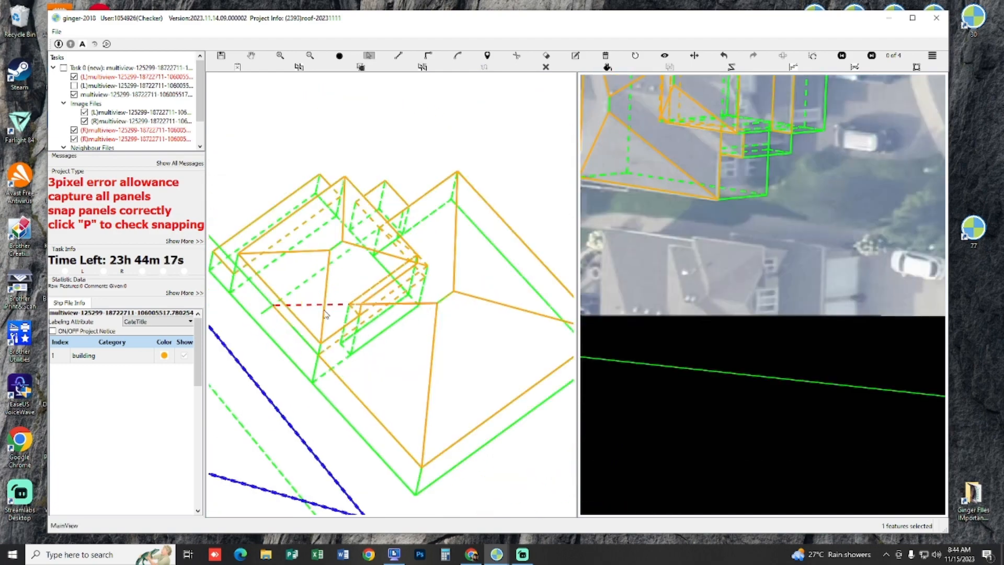
pyautogui.moveTo(309, 294); pyautogui.dragTo(368, 361)
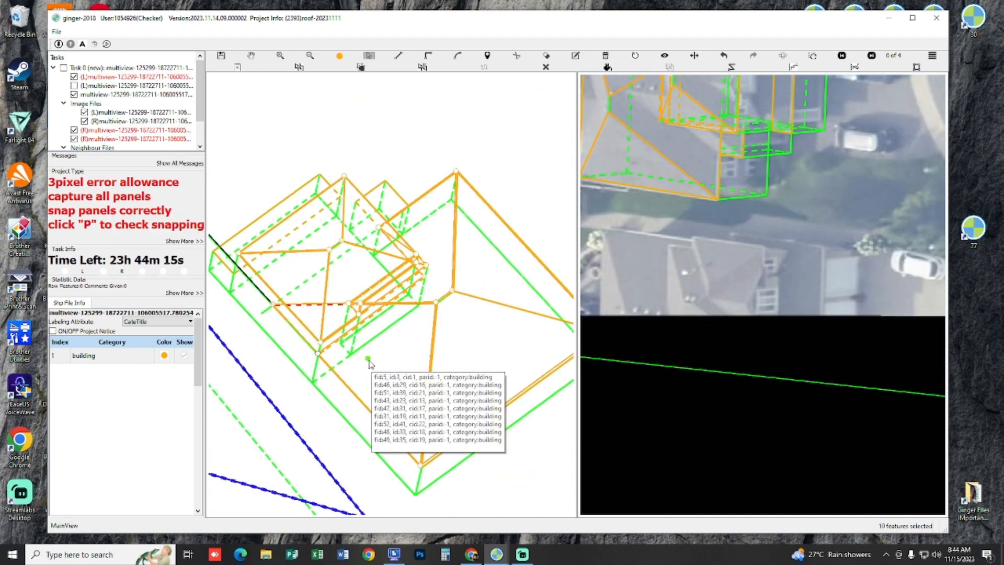
pyautogui.scroll(2, 345, 314)
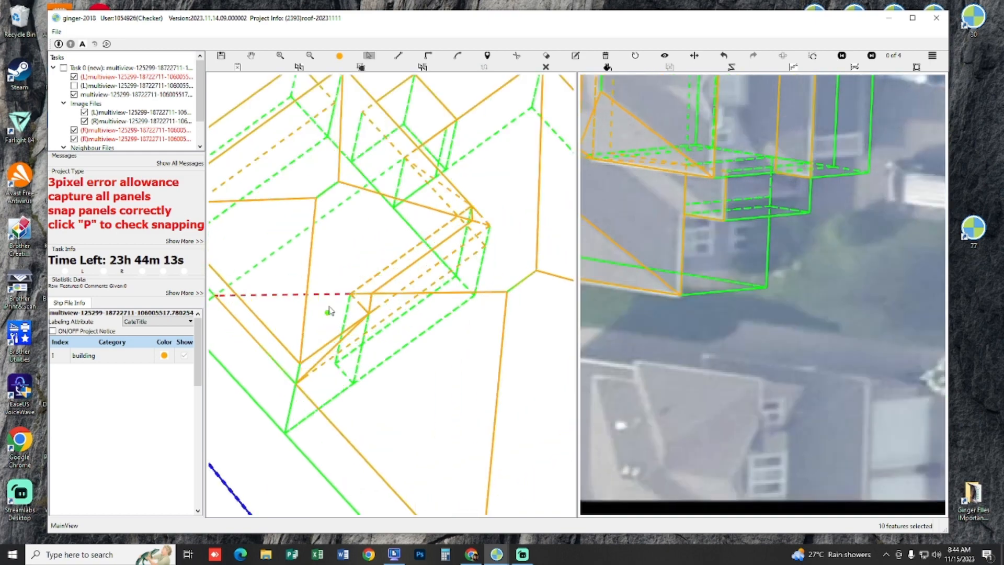
pyautogui.click(328, 296)
pyautogui.press('Delete')
# Step: Delete the narrow strip panel where the front wing overlaps the main roof, checking the filled and wireframe displays
pyautogui.moveTo(348, 279); pyautogui.dragTo(399, 316)
pyautogui.press('p')
pyautogui.press('p')
pyautogui.press('p')
pyautogui.press('p')
pyautogui.press('s')
pyautogui.click(391, 291)
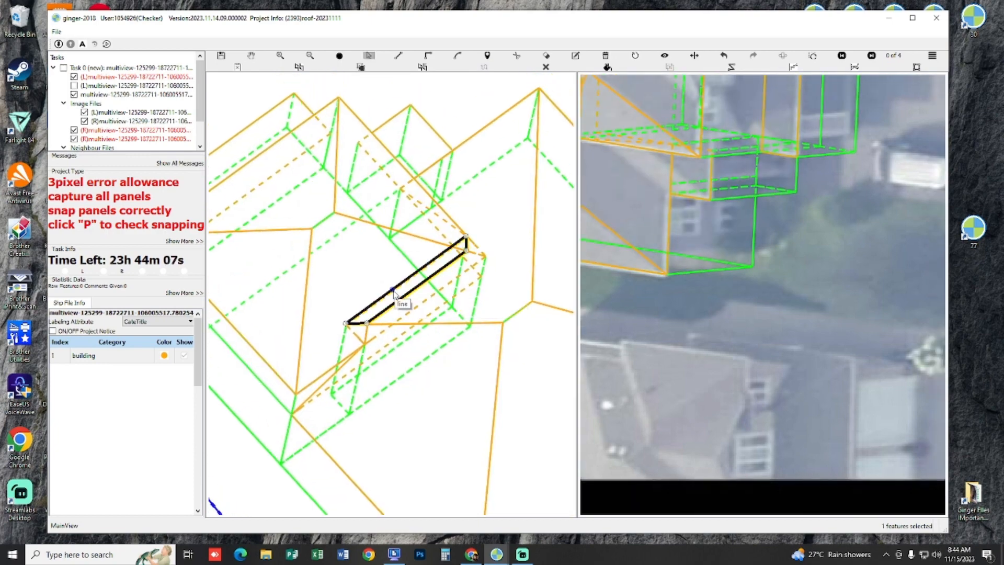
pyautogui.press('Delete')
pyautogui.press('p')
pyautogui.press('p')
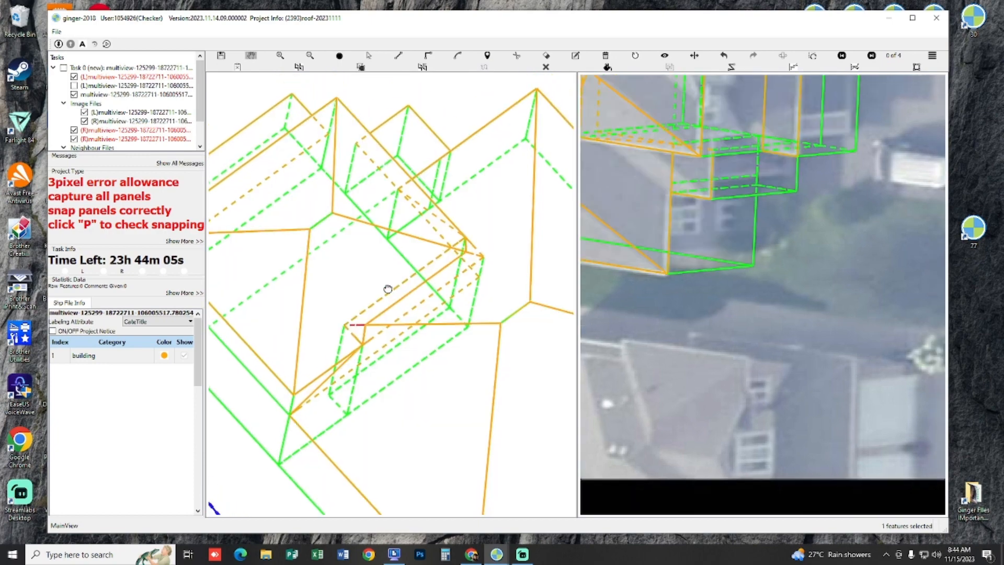
# Step: Delete the adjoining strip panel at the wing junction and the short leftover hip segment at its end
pyautogui.click(415, 297)
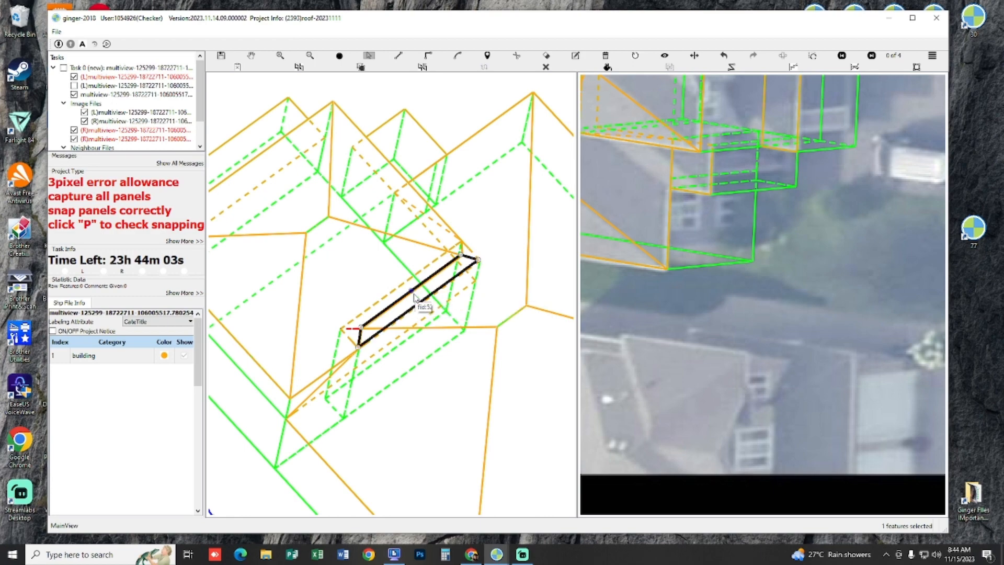
pyautogui.press('Delete')
pyautogui.press('p')
pyautogui.press('p')
pyautogui.scroll(3, 388, 332)
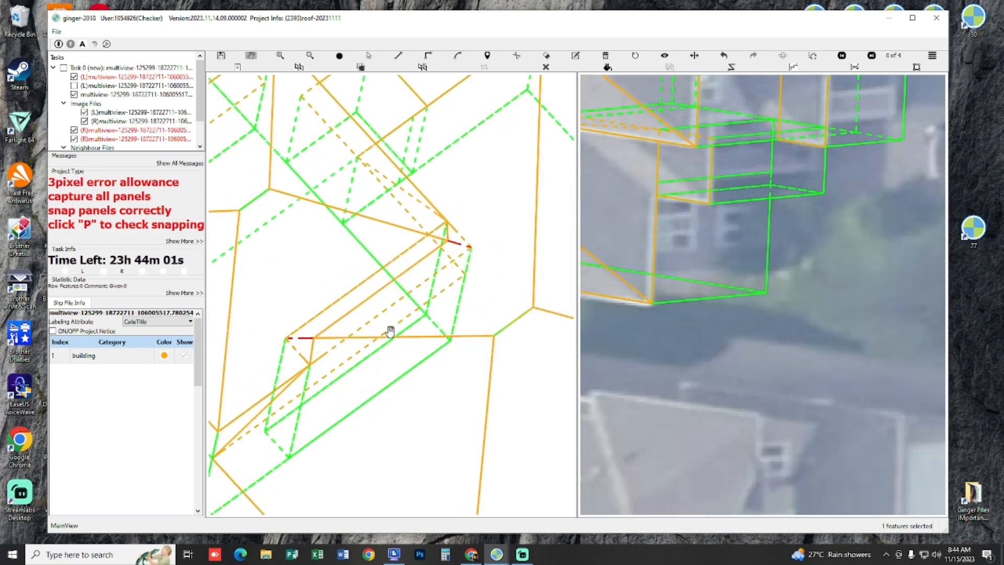
pyautogui.click(271, 344)
pyautogui.press('Delete')
pyautogui.press('Escape')
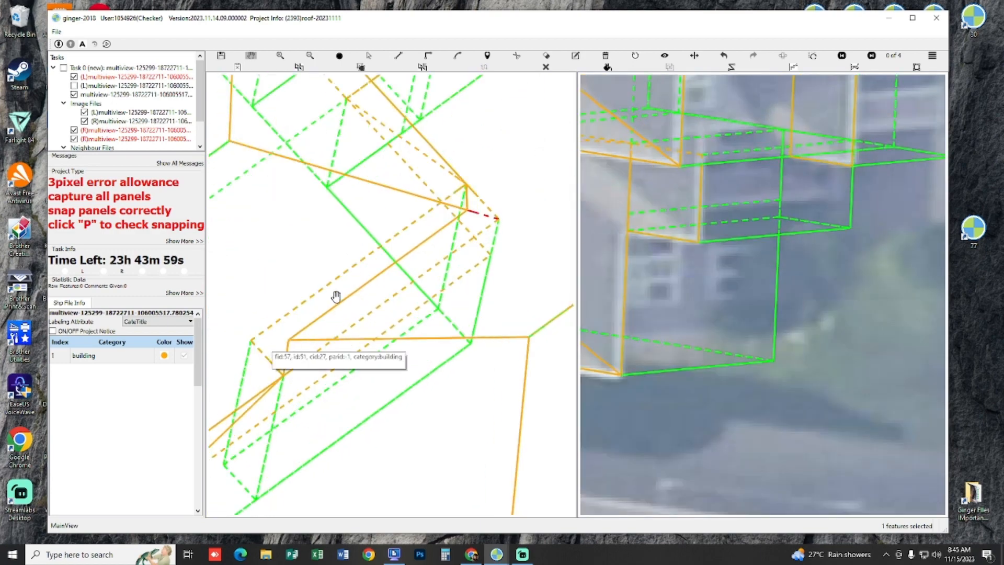
# Step: Inspect the remaining narrow panel at the junction in 3D, alternating filled and wireframe display
pyautogui.click(336, 286)
pyautogui.press('Escape')
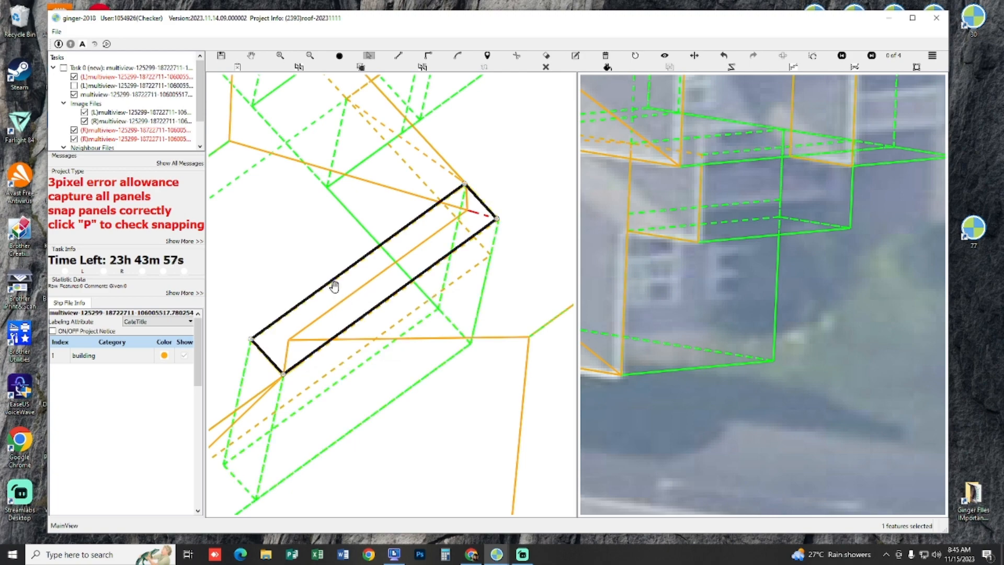
pyautogui.scroll(-2, 335, 287)
pyautogui.press('p')
pyautogui.press('p')
pyautogui.moveTo(335, 287); pyautogui.dragTo(328, 331)
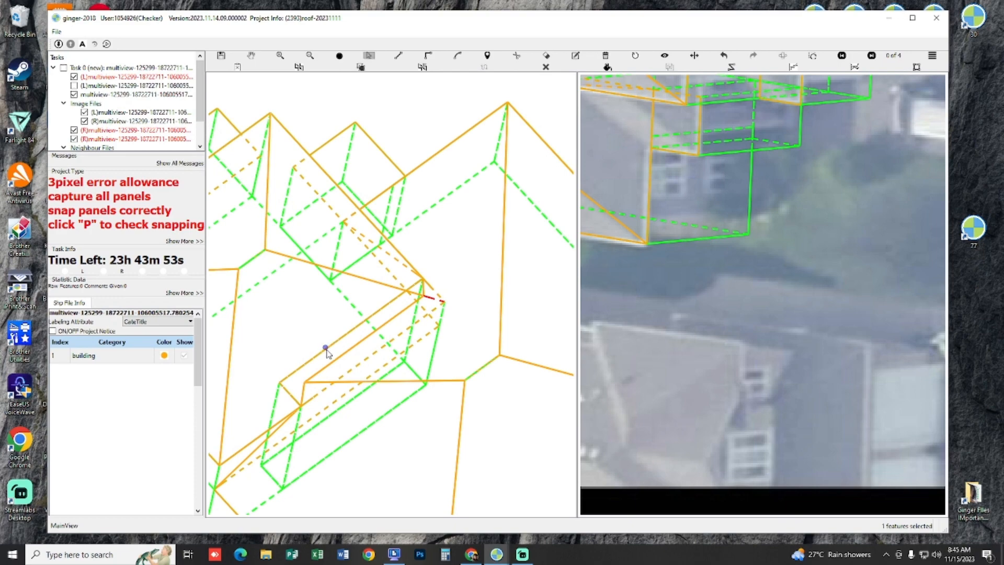
pyautogui.click(327, 353)
pyautogui.press('Escape')
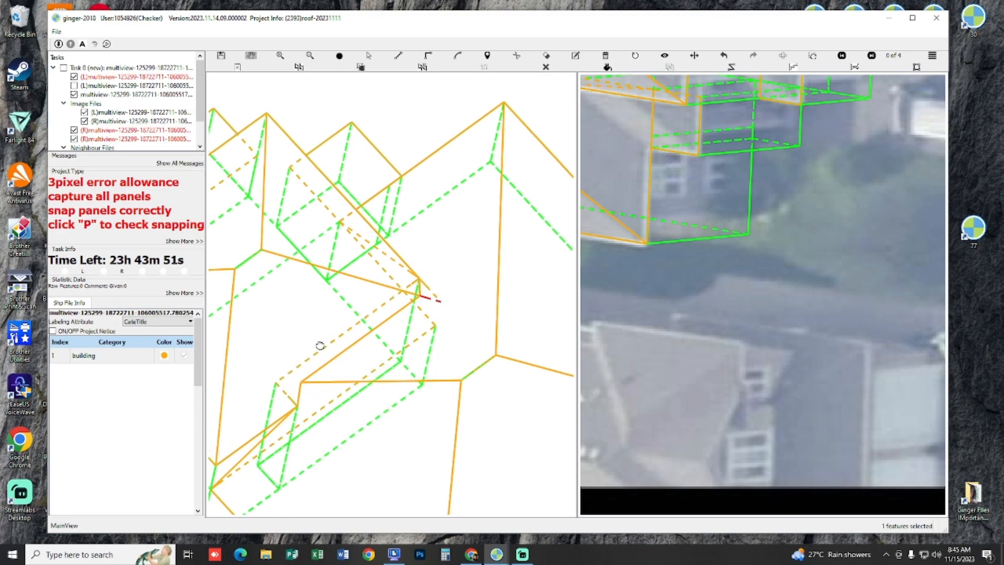
pyautogui.press('p')
pyautogui.press('p')
pyautogui.moveTo(314, 340); pyautogui.dragTo(363, 317)
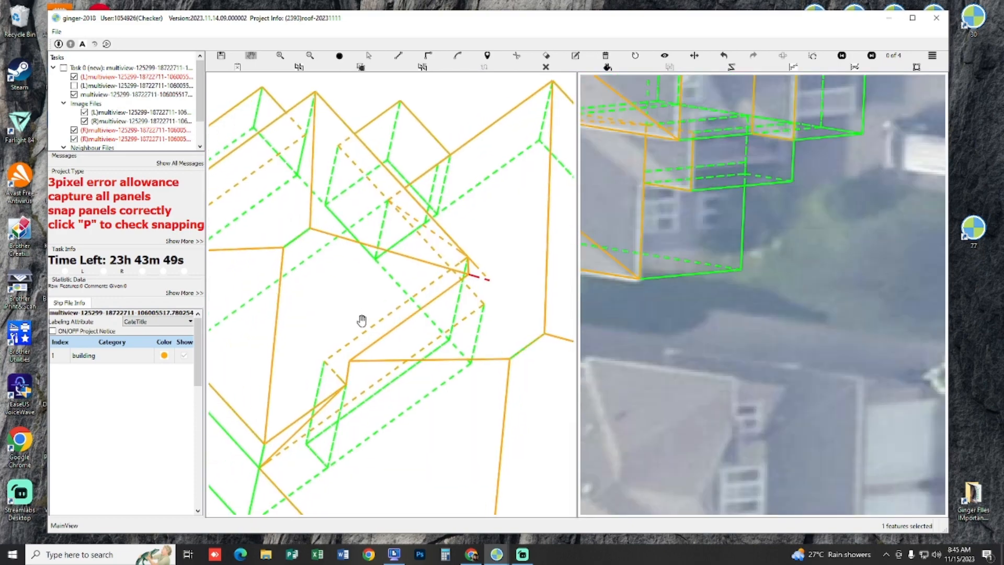
pyautogui.press('p')
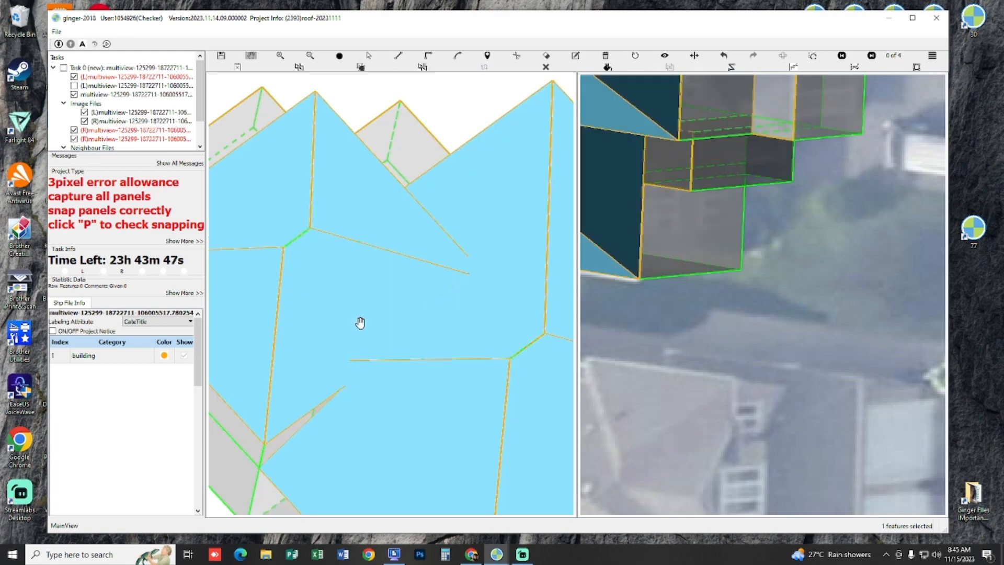
pyautogui.press('p')
pyautogui.moveTo(375, 317); pyautogui.dragTo(349, 370)
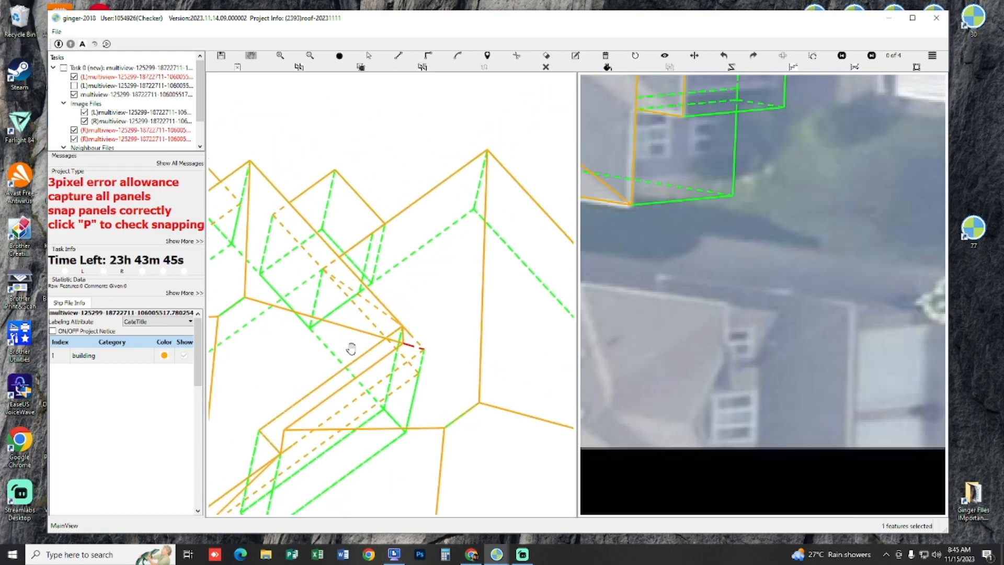
pyautogui.moveTo(342, 328); pyautogui.dragTo(457, 227)
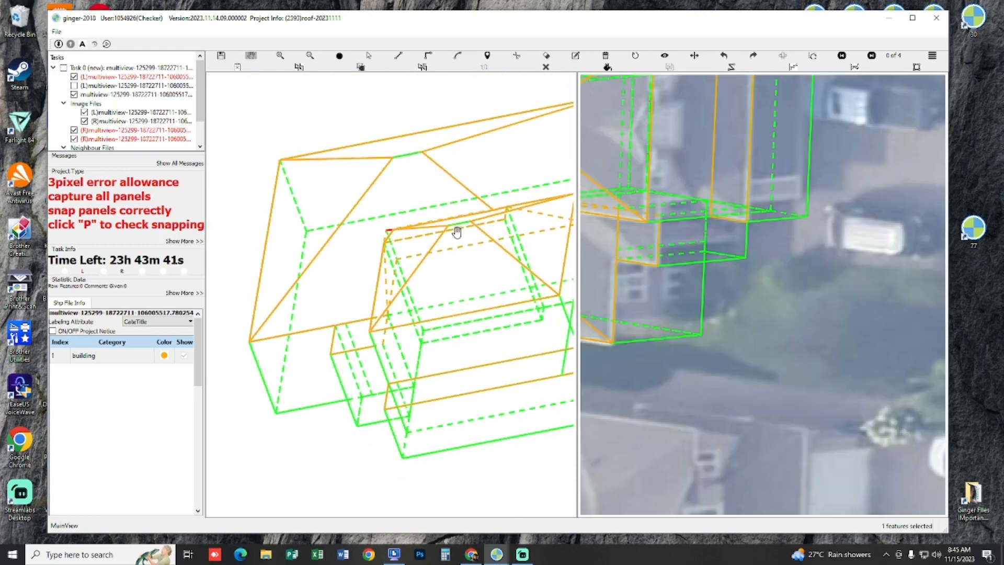
# Step: Delete the other short leftover hip segment at the corner where the main roof passes beneath the front wing
pyautogui.press('p')
pyautogui.moveTo(519, 275); pyautogui.dragTo(497, 298)
pyautogui.press('p')
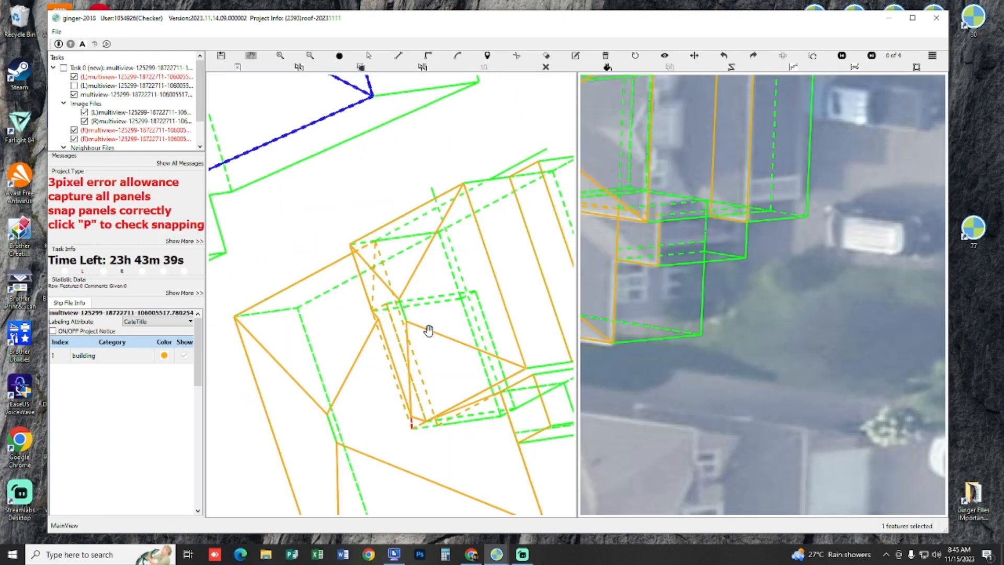
pyautogui.moveTo(434, 365); pyautogui.dragTo(464, 305)
pyautogui.scroll(3, 466, 313)
pyautogui.scroll(2, 476, 325)
pyautogui.press('p')
pyautogui.press('p')
pyautogui.press('s')
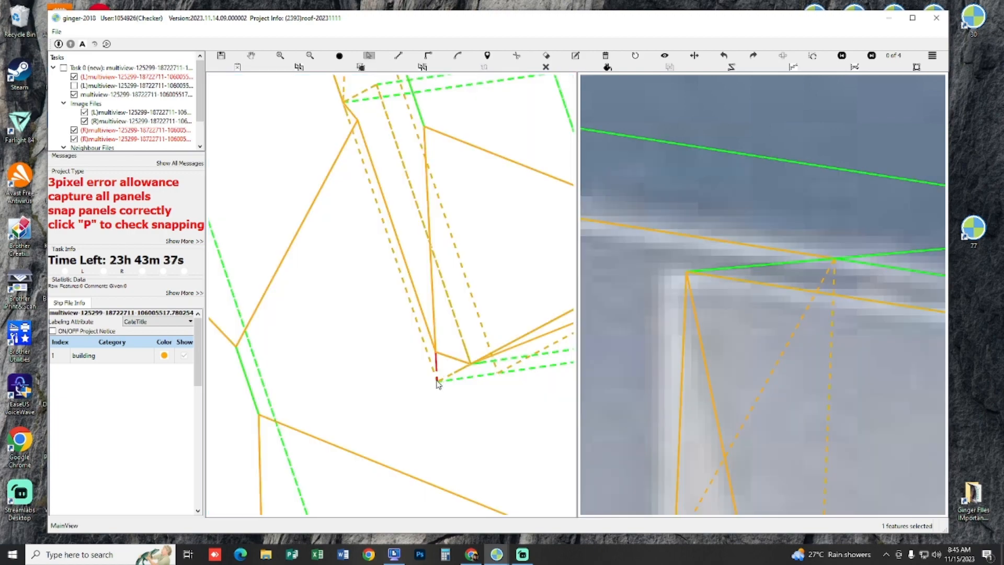
pyautogui.press('Delete')
pyautogui.press('h')
pyautogui.moveTo(478, 323); pyautogui.dragTo(451, 301)
pyautogui.scroll(-2, 453, 299)
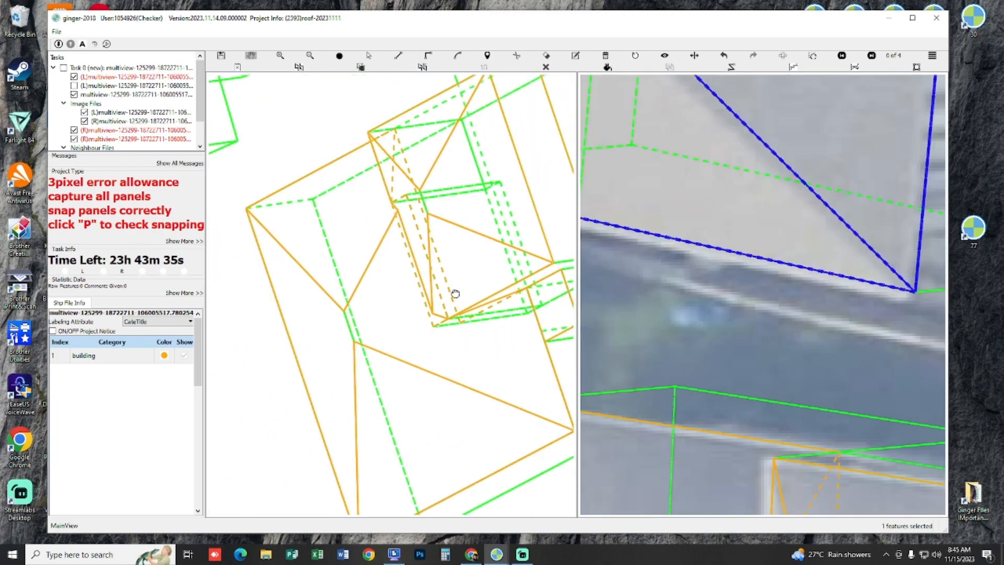
# Step: Delete the remaining narrow overlapping panel along the front wing's rear edge
pyautogui.scroll(2, 438, 321)
pyautogui.press('s')
pyautogui.click(437, 330)
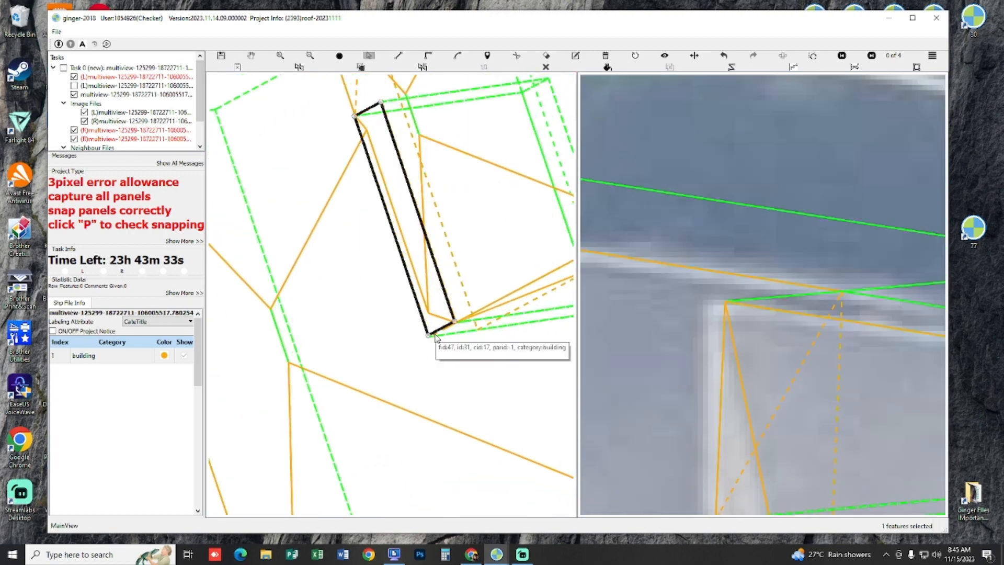
pyautogui.press('Delete')
pyautogui.press('h')
pyautogui.moveTo(466, 259); pyautogui.dragTo(444, 318)
pyautogui.scroll(-2, 431, 322)
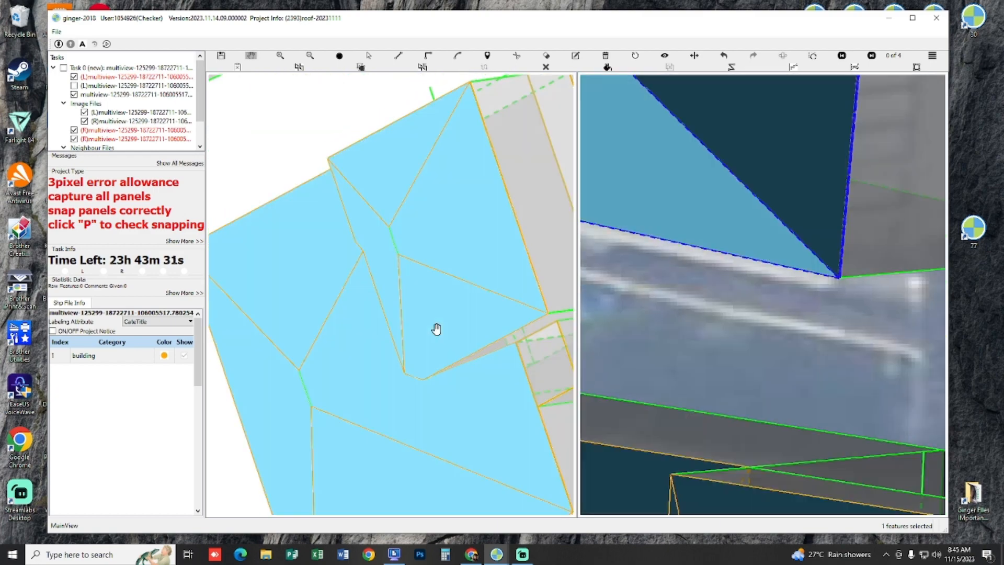
# Step: Check the cleaned-up junction of the front wing and main roof in 3D, in filled and wireframe display
pyautogui.scroll(2, 439, 393)
pyautogui.scroll(5, 424, 325)
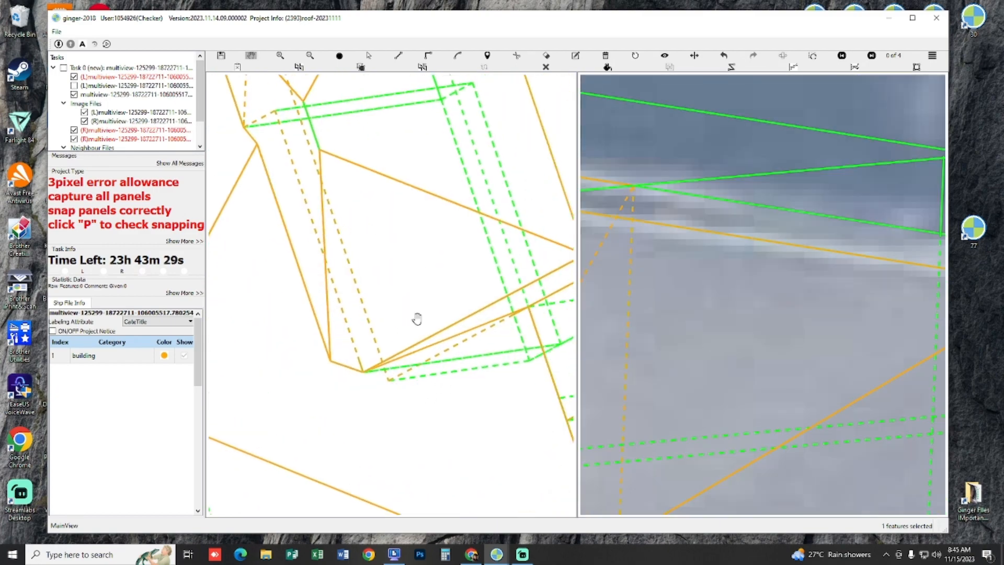
pyautogui.scroll(-3, 419, 303)
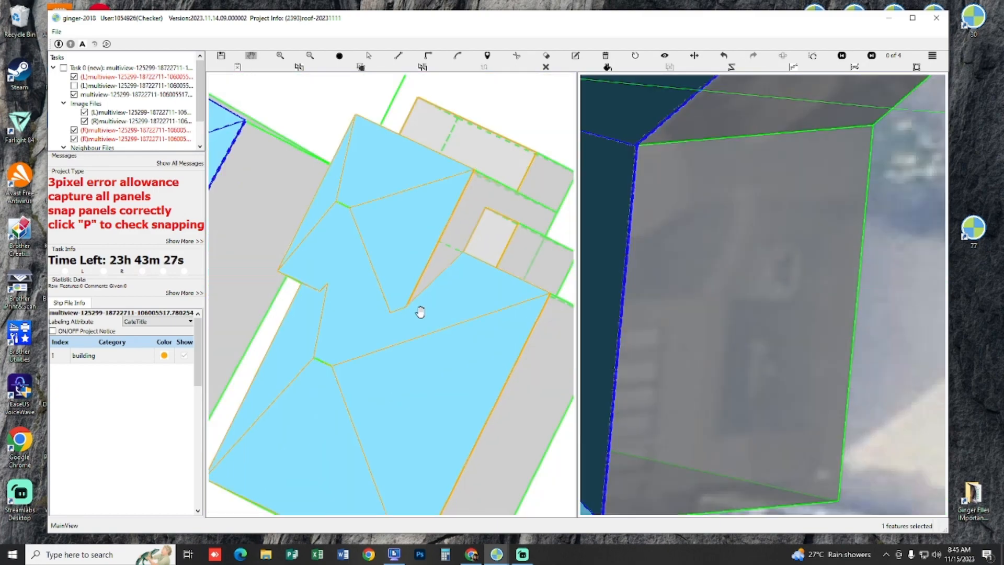
pyautogui.scroll(3, 421, 325)
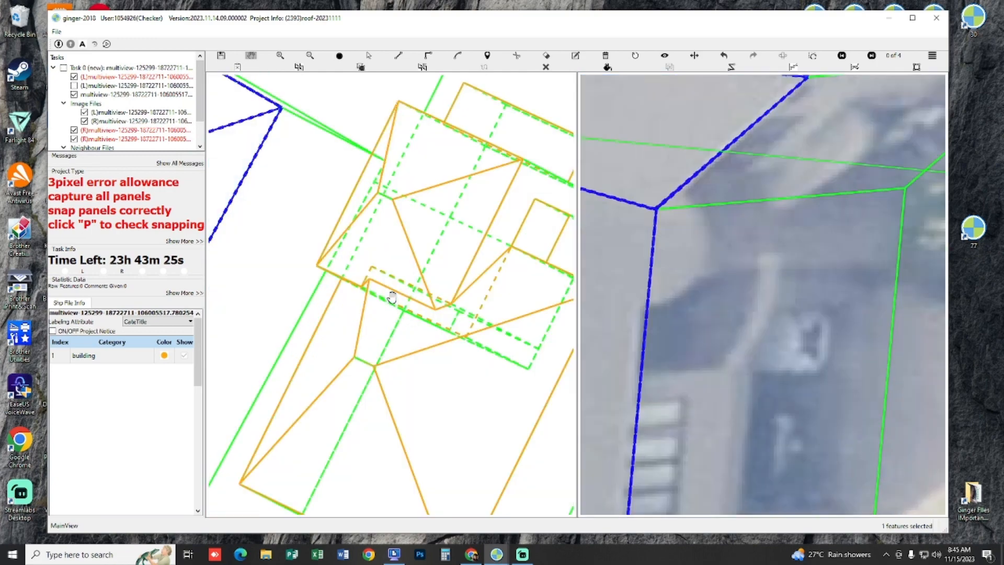
pyautogui.scroll(2, 411, 322)
pyautogui.moveTo(406, 335); pyautogui.dragTo(437, 417)
pyautogui.press('p')
# Step: Compare the front wing's rear edge and junction lines with the roof in the stereo images
pyautogui.scroll(3, 454, 369)
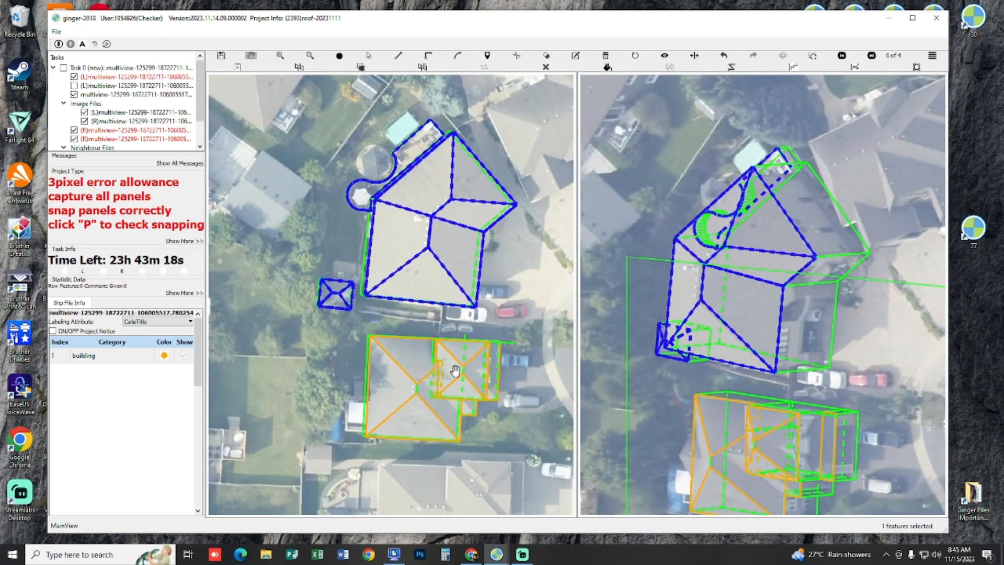
pyautogui.scroll(8, 455, 371)
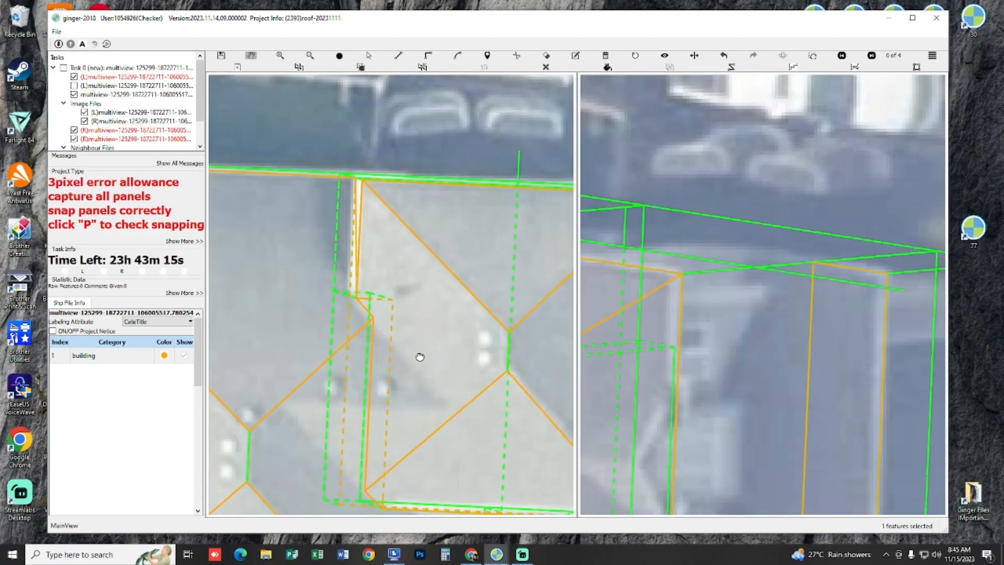
pyautogui.moveTo(420, 357); pyautogui.dragTo(421, 355)
pyautogui.press('s')
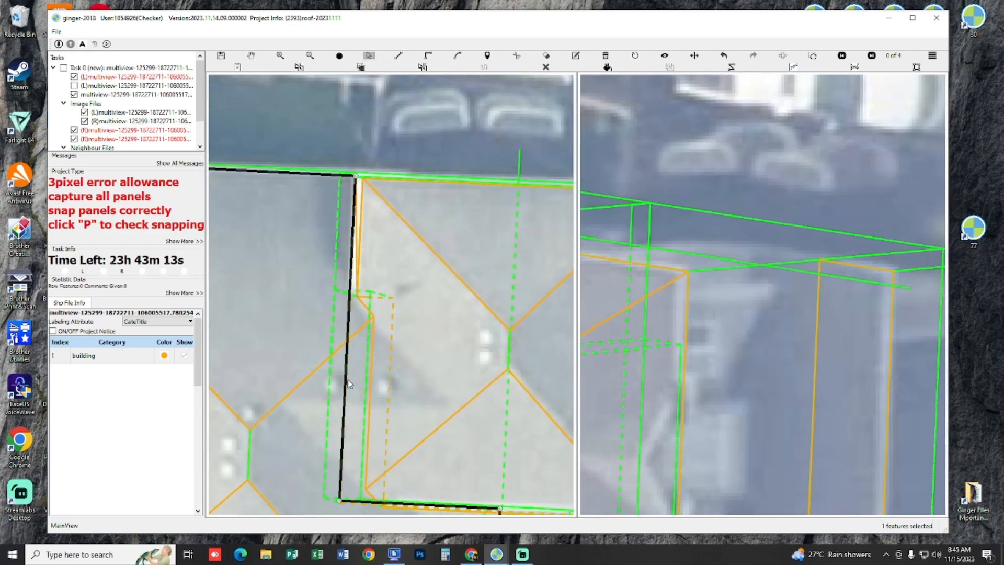
pyautogui.press('h')
pyautogui.moveTo(417, 330); pyautogui.dragTo(501, 284)
pyautogui.scroll(2, 395, 340)
# Step: Review the whole house model from several 3D angles, alternating filled panels and lines
pyautogui.press('h')
pyautogui.scroll(-3, 384, 329)
pyautogui.scroll(-4, 387, 331)
pyautogui.scroll(2, 402, 331)
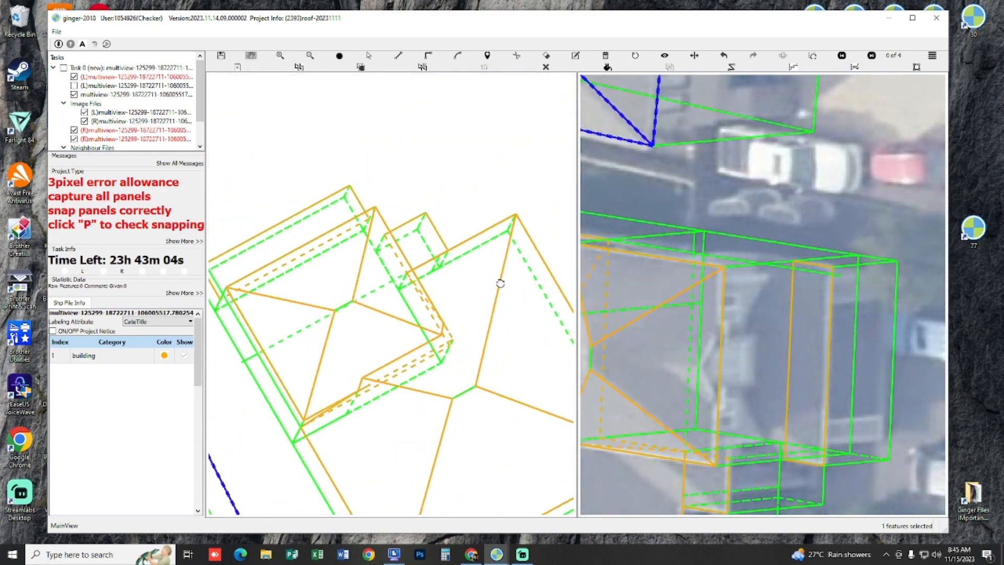
pyautogui.moveTo(430, 349)
pyautogui.mouseDown()
pyautogui.moveTo(383, 415)
pyautogui.moveTo(381, 472)
pyautogui.moveTo(415, 405)
pyautogui.moveTo(403, 366)
pyautogui.moveTo(352, 354)
pyautogui.moveTo(378, 401)
pyautogui.moveTo(403, 374)
pyautogui.moveTo(354, 352)
pyautogui.moveTo(337, 448)
pyautogui.moveTo(345, 444)
pyautogui.moveTo(346, 385)
pyautogui.moveTo(313, 405)
pyautogui.mouseUp()
pyautogui.press('p')
pyautogui.press('p')
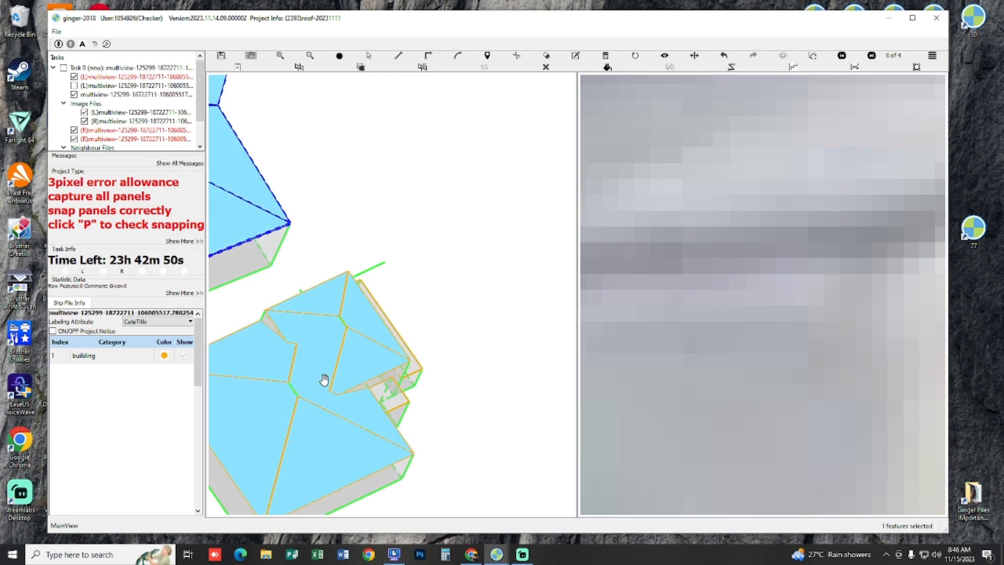
pyautogui.press('p')
pyautogui.press('p')
# Step: Compare the small lower roof beside the front wing with the bare stereo images by hiding and showing the tracing
pyautogui.scroll(6, 426, 307)
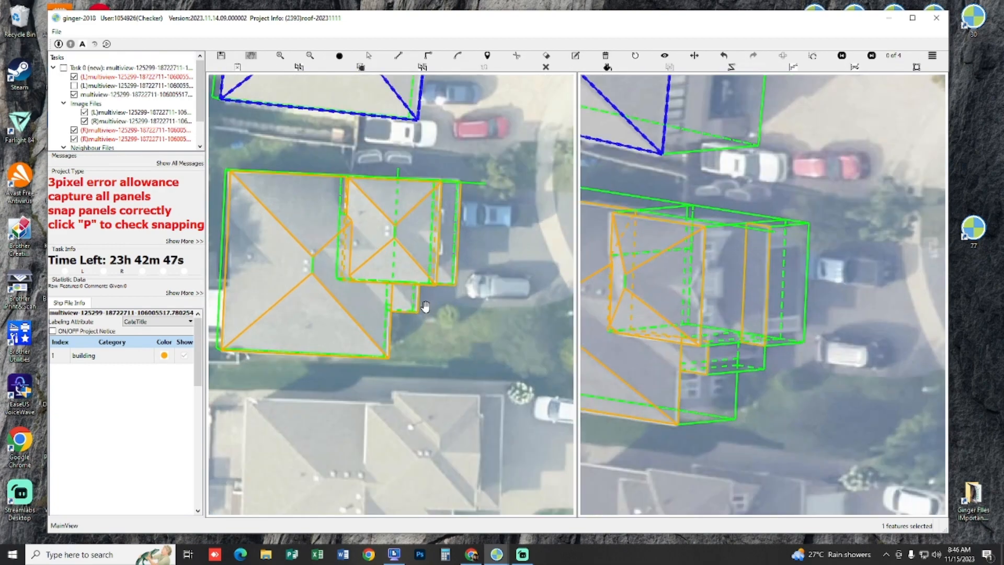
pyautogui.scroll(3, 423, 306)
pyautogui.moveTo(381, 291); pyautogui.dragTo(466, 334)
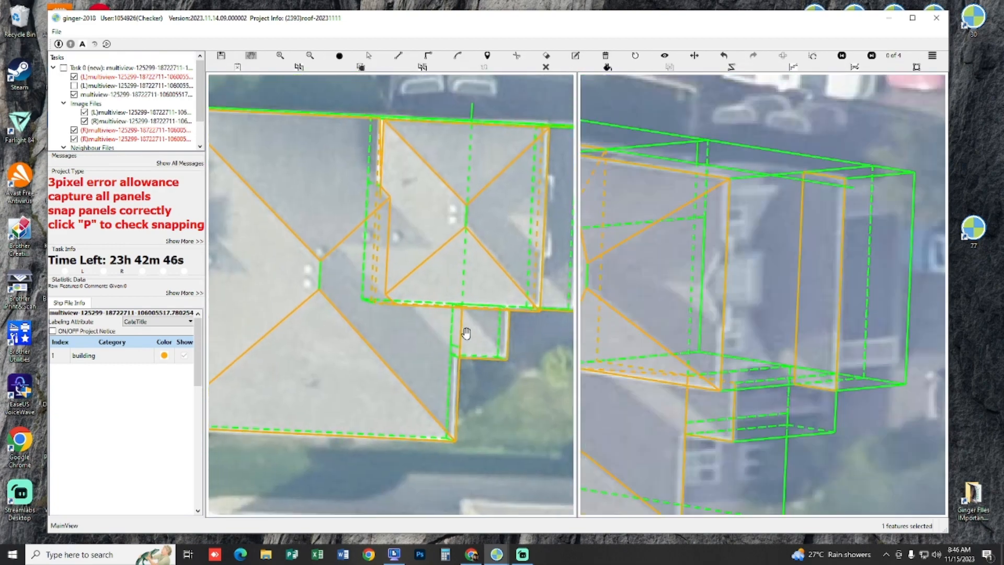
pyautogui.press('space')
pyautogui.press('space')
pyautogui.press('space')
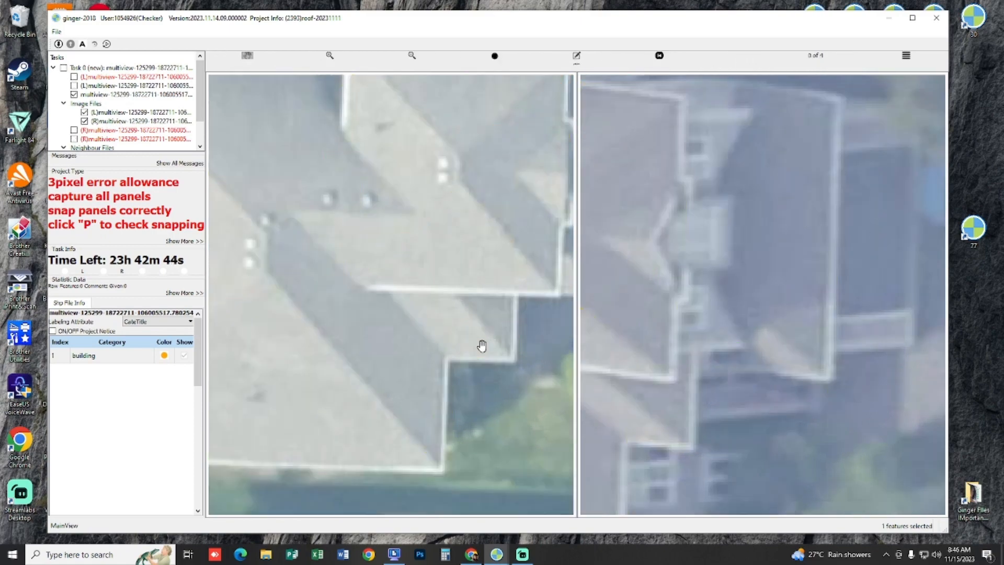
pyautogui.press('space')
# Step: Examine the small lower roof's connection to the main roof and front wing in 3D with filled panels
pyautogui.scroll(3, 434, 319)
pyautogui.moveTo(436, 319); pyautogui.dragTo(406, 278)
pyautogui.press('p')
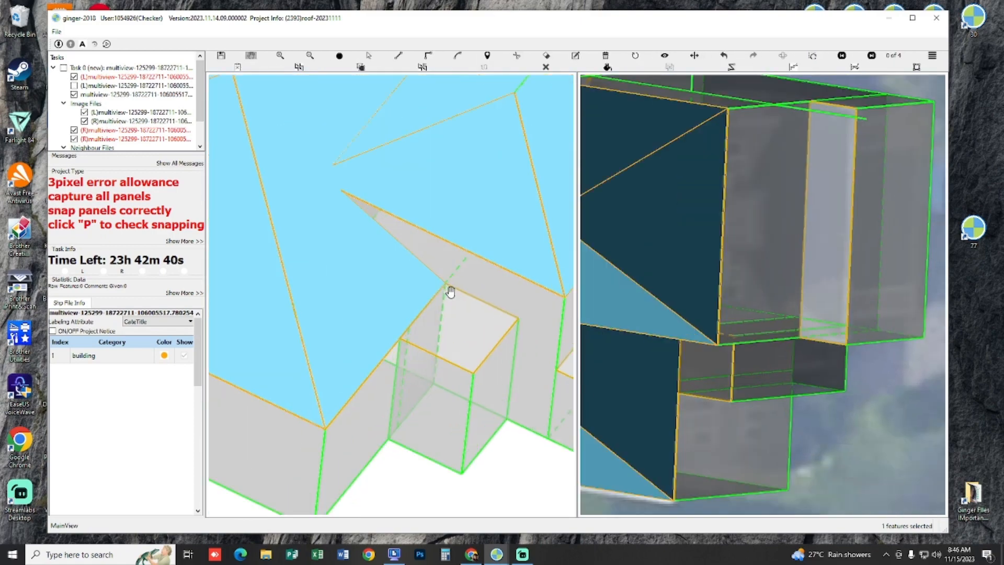
pyautogui.scroll(1, 449, 292)
# Step: Swap the stereo images and examine the front wing and small lower roofs in the other image
pyautogui.press('Right')
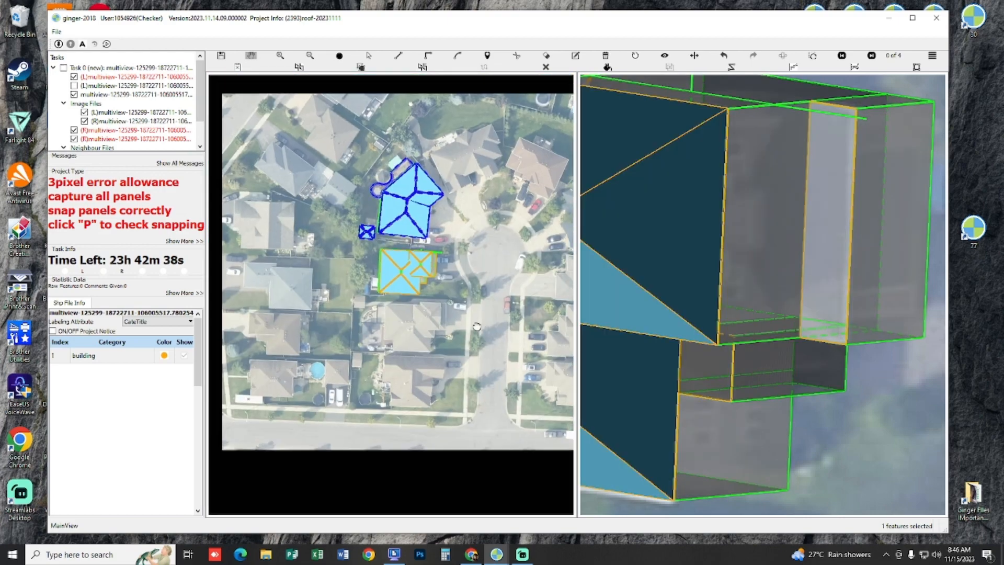
pyautogui.scroll(3, 783, 308)
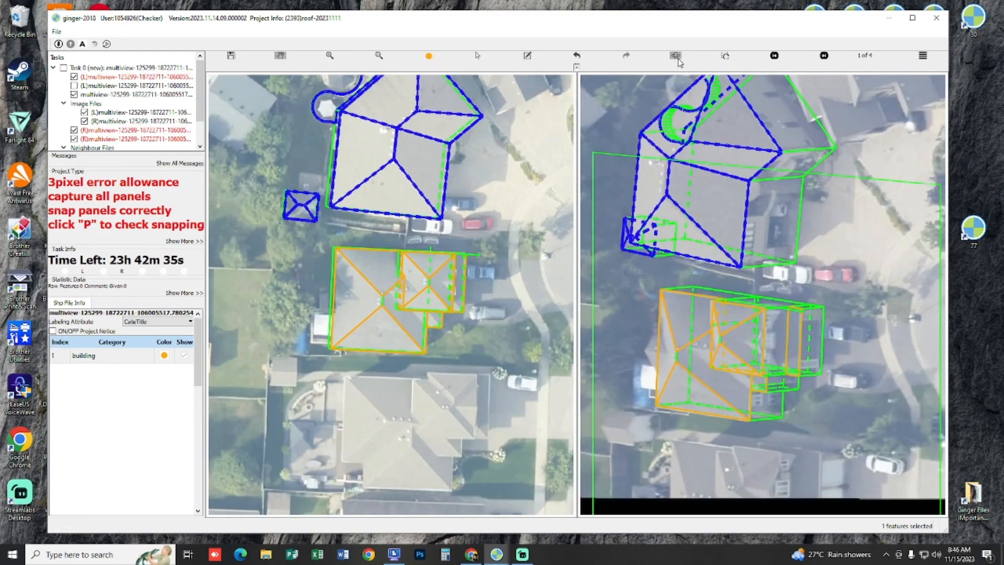
pyautogui.click(678, 59)
pyautogui.scroll(5, 445, 362)
pyautogui.moveTo(376, 393); pyautogui.dragTo(495, 335)
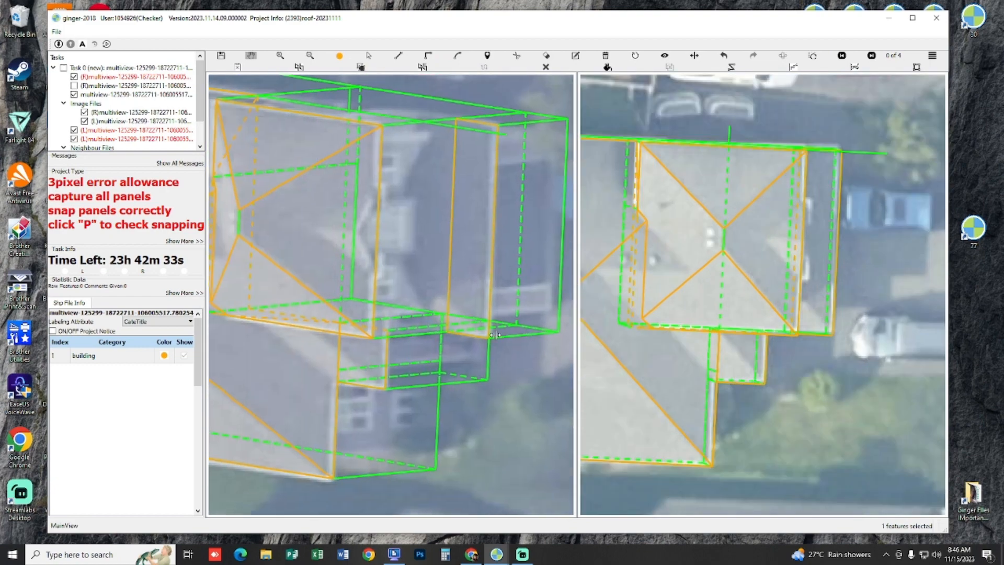
# Step: Examine the front wing and small lower roof across the available stereo images, closely and from farther out
pyautogui.scroll(2, 366, 370)
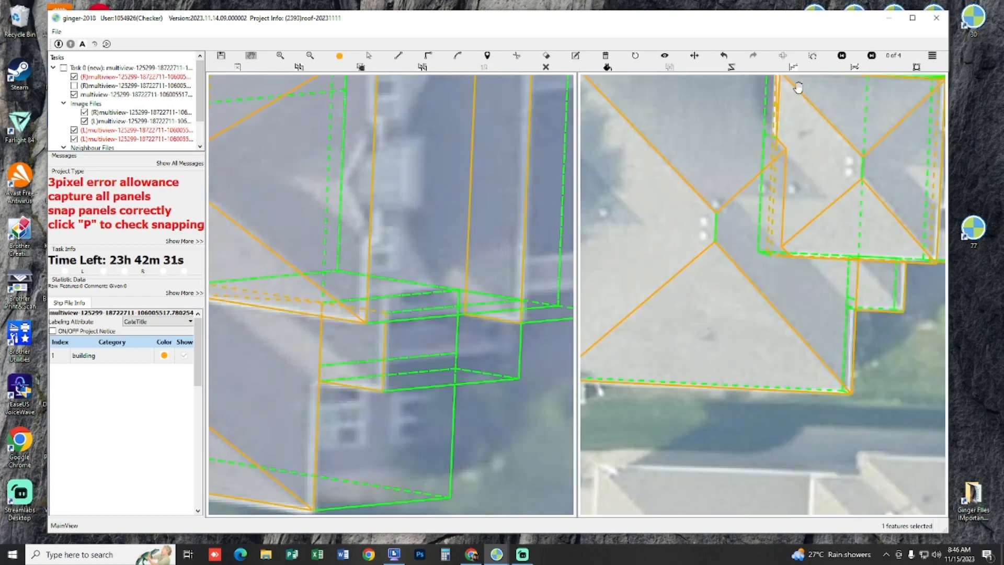
pyautogui.click(784, 58)
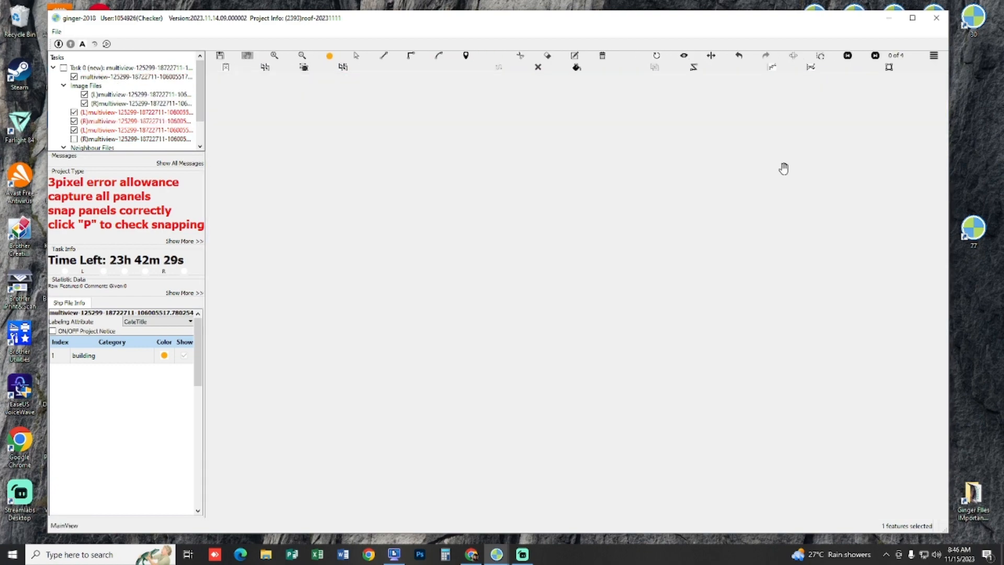
pyautogui.scroll(-3, 779, 209)
pyautogui.press('Right')
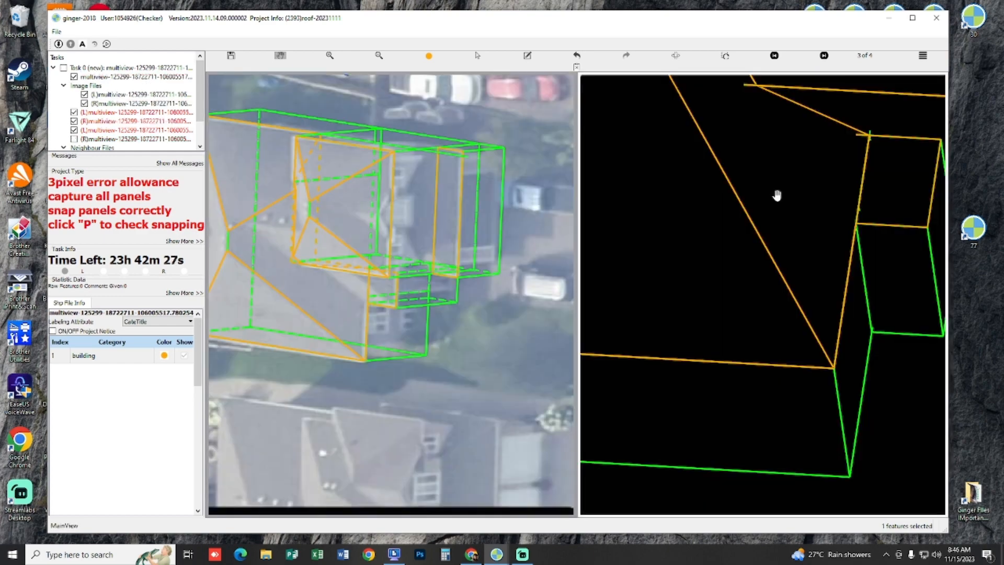
pyautogui.press('Right')
pyautogui.moveTo(780, 204); pyautogui.dragTo(756, 209)
pyautogui.press('Right')
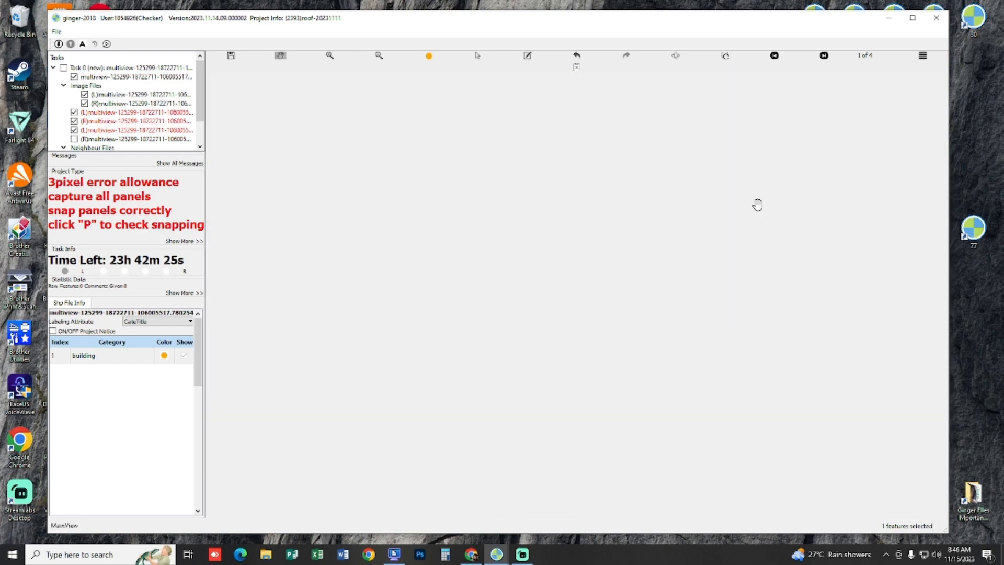
pyautogui.scroll(3, 803, 317)
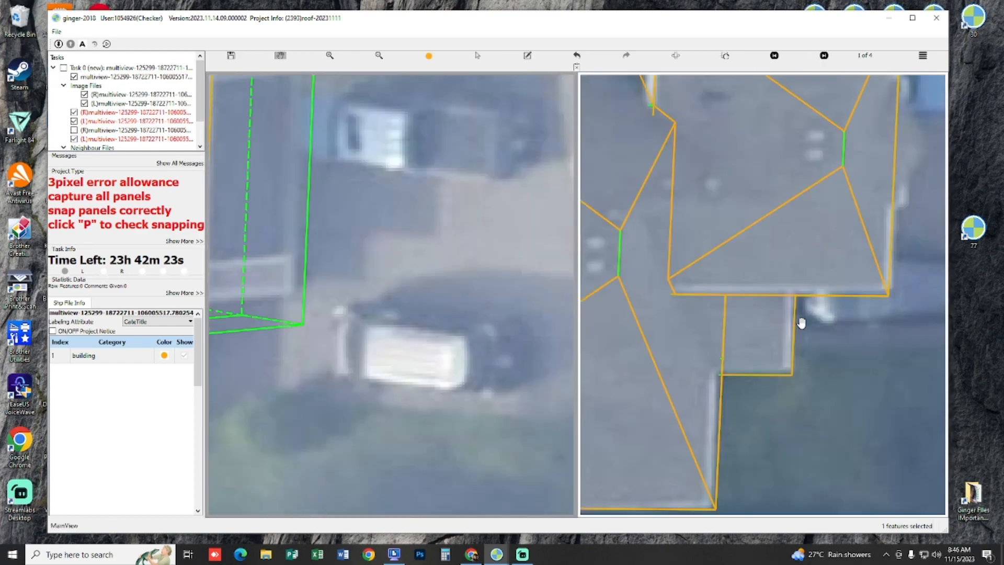
pyautogui.scroll(-3, 801, 323)
pyautogui.press('Right')
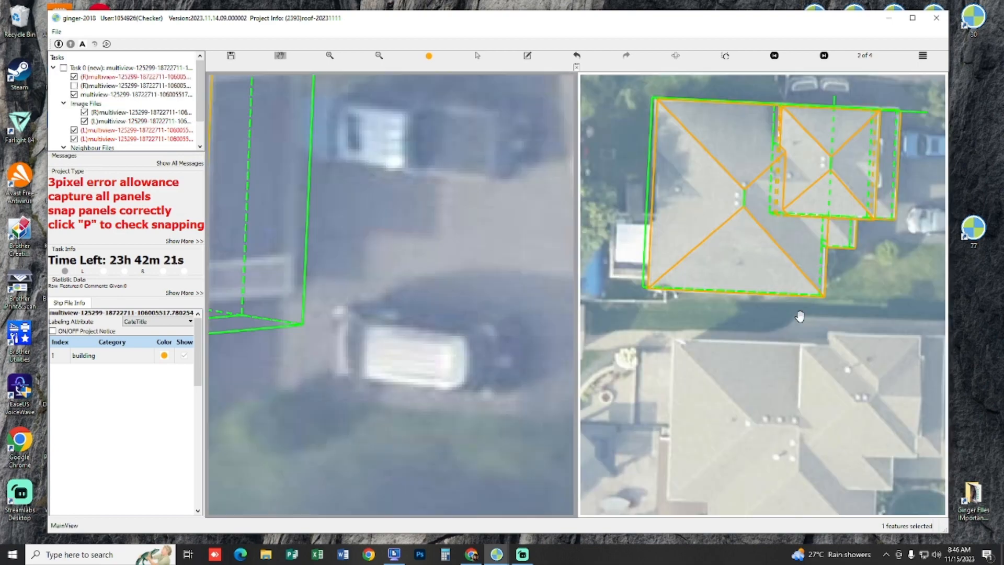
pyautogui.moveTo(779, 300); pyautogui.dragTo(714, 290)
pyautogui.press('Right')
pyautogui.press('Right')
# Step: Draw a ridge line about 1 m long above the small lower roof, parallel to the front wing's adjacent eave
pyautogui.moveTo(390, 296); pyautogui.dragTo(548, 358)
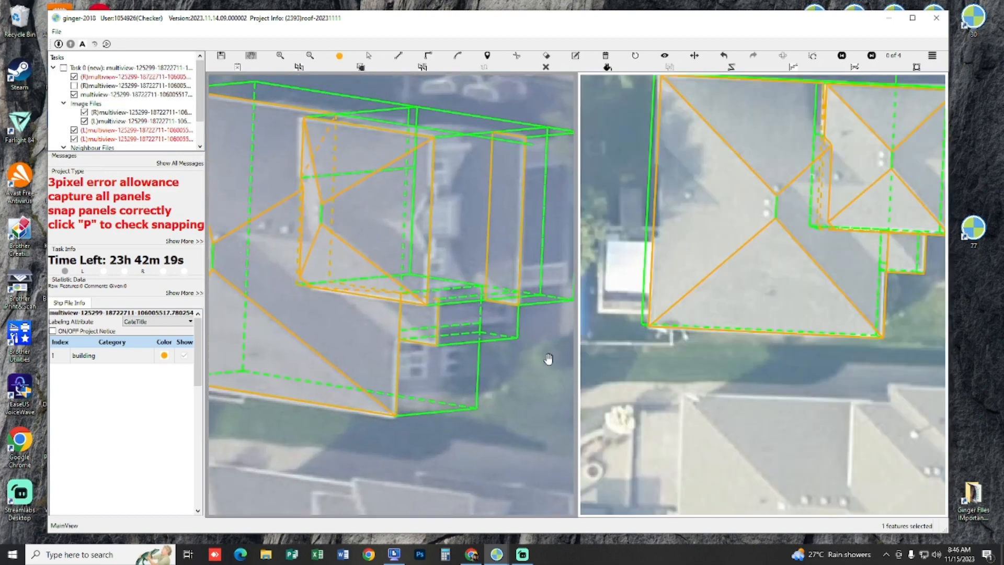
pyautogui.scroll(2, 419, 341)
pyautogui.moveTo(397, 292); pyautogui.dragTo(431, 296)
pyautogui.scroll(1, 450, 267)
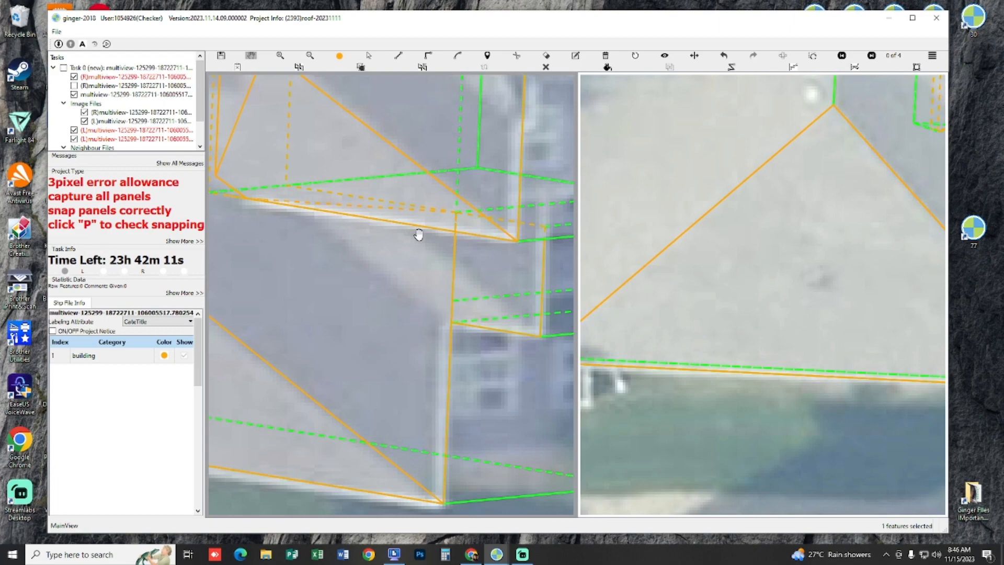
pyautogui.scroll(1, 419, 233)
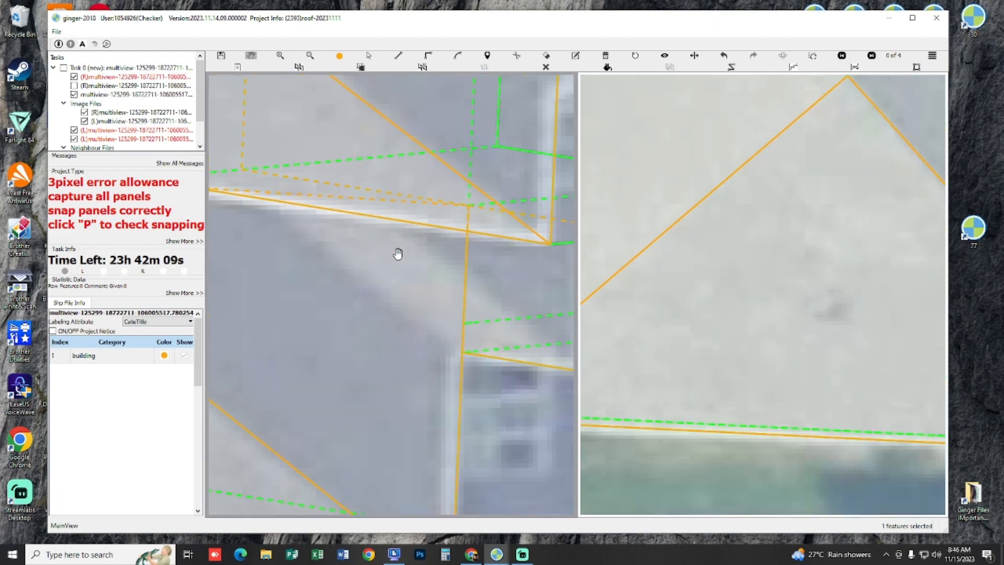
pyautogui.scroll(-3, 453, 295)
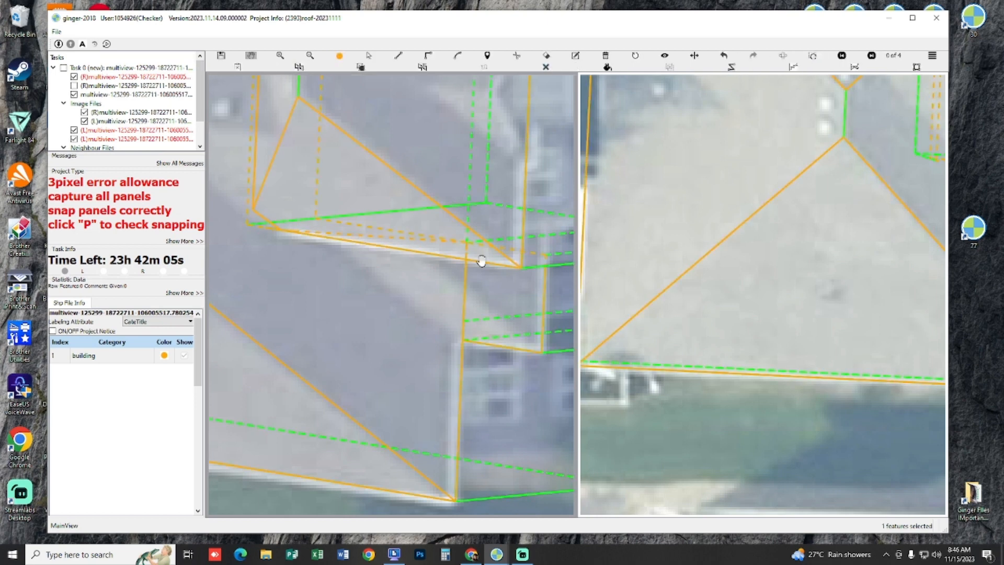
pyautogui.click(344, 236)
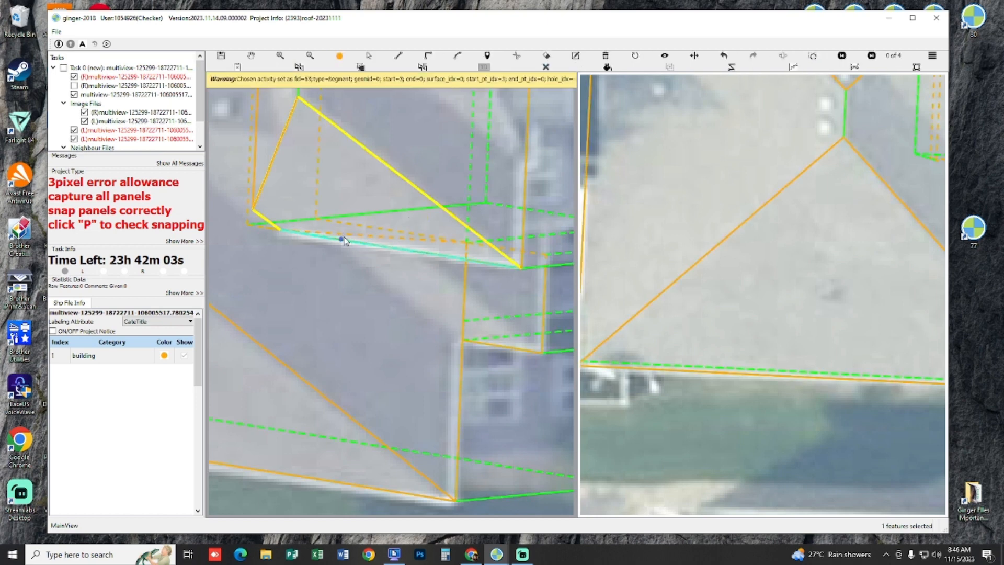
pyautogui.click(344, 237)
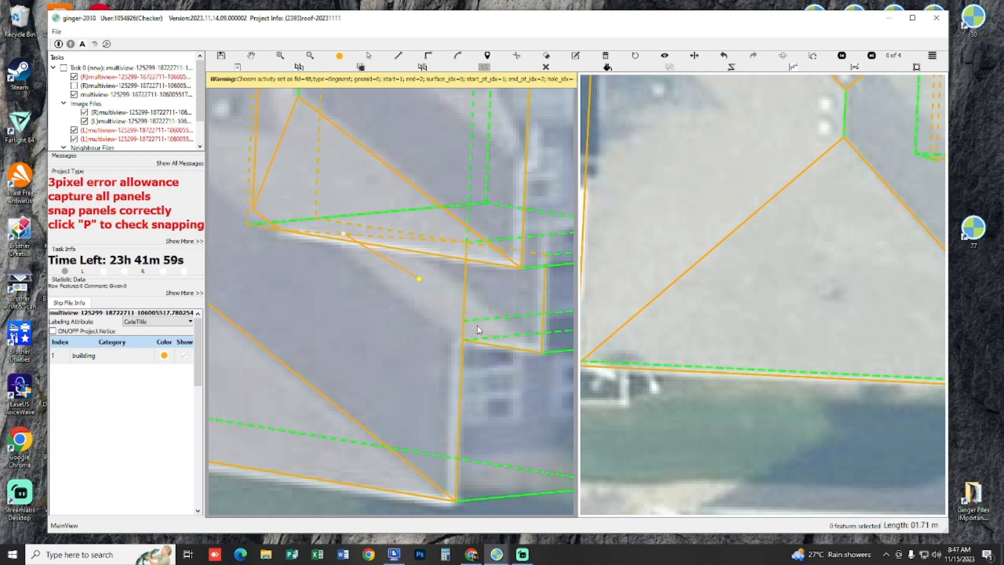
pyautogui.click(497, 346)
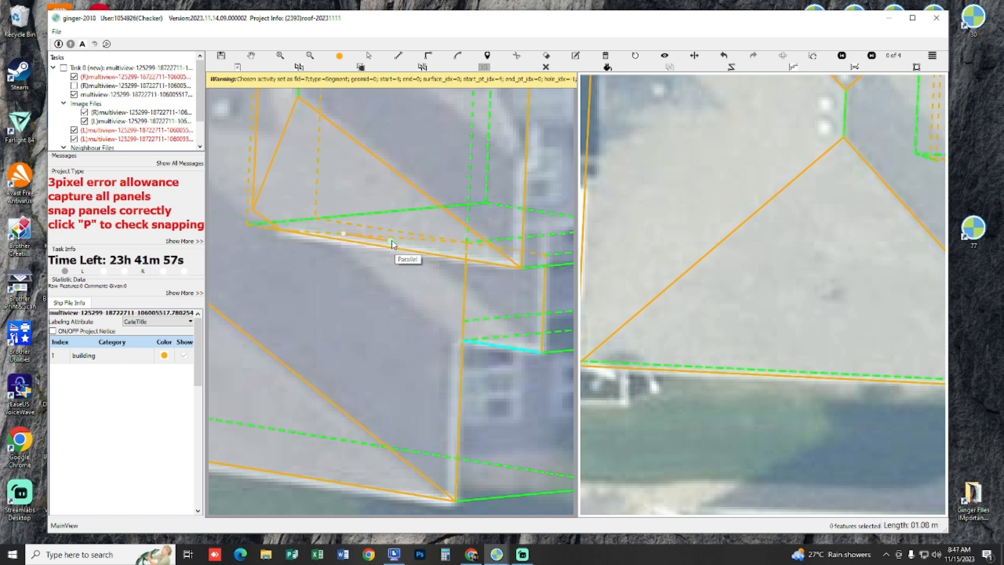
pyautogui.click(407, 257)
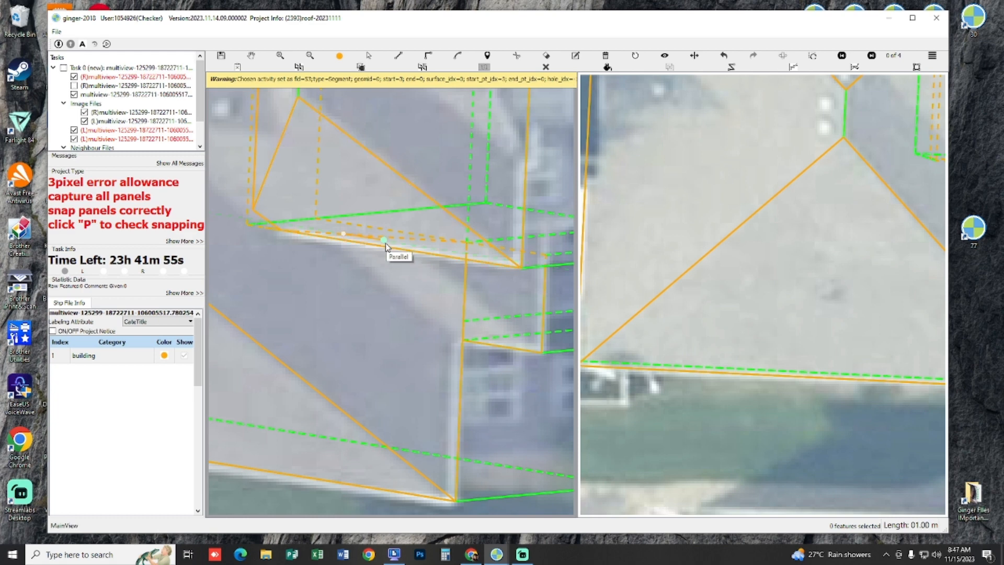
# Step: Trace the small lower roof's slope panel from the new ridge line down to both corners of its outer eave
pyautogui.press('l')
pyautogui.moveTo(423, 267); pyautogui.dragTo(418, 266)
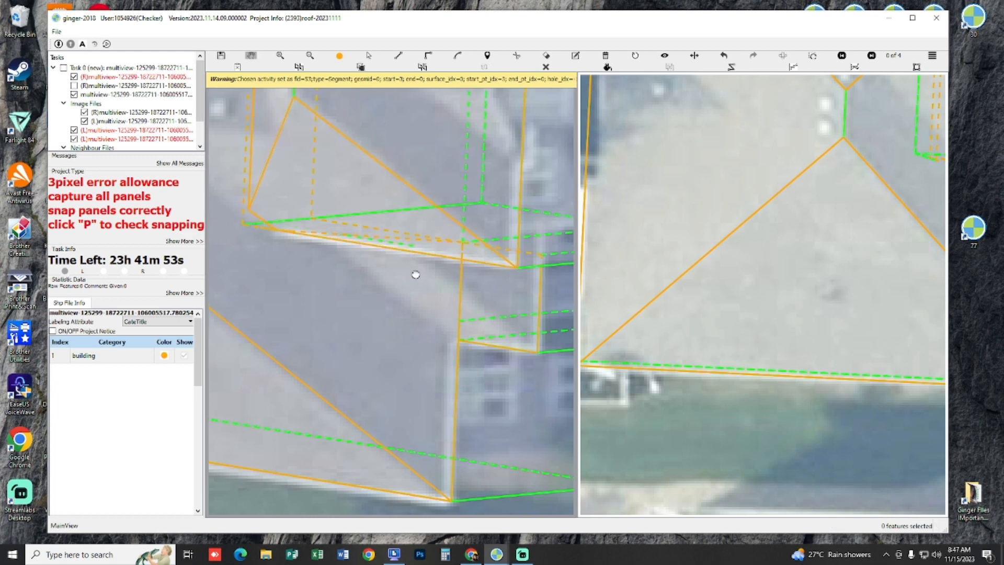
pyautogui.click(418, 257)
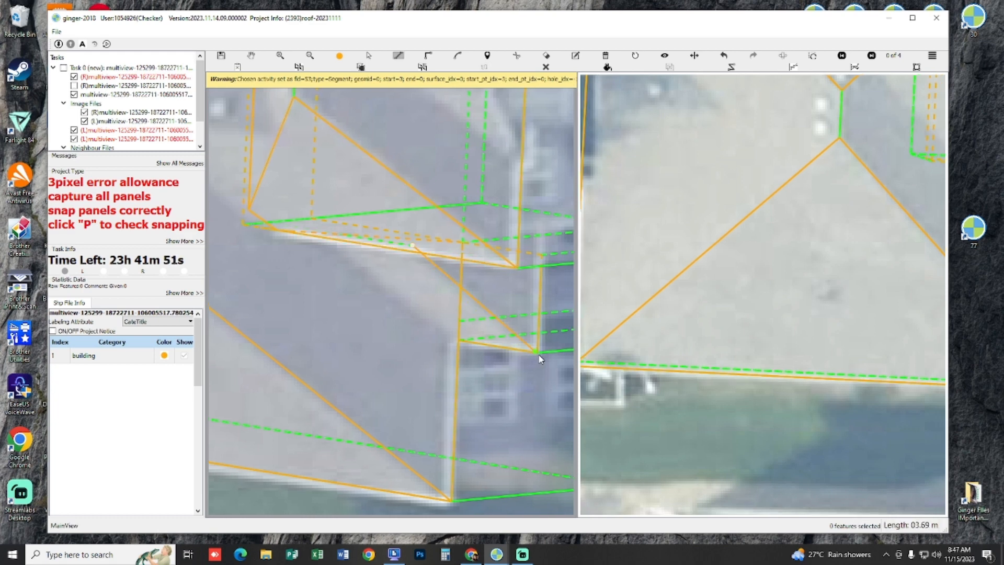
pyautogui.doubleClick(341, 236)
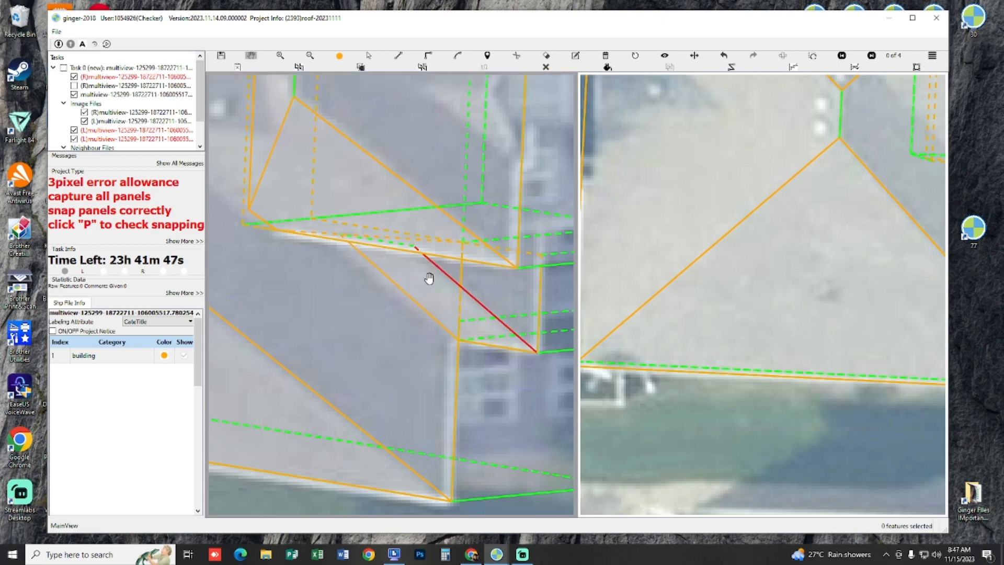
# Step: Trace the small lower roof's second panel in 3D, from its front edge up to the ridge line's end
pyautogui.moveTo(429, 279); pyautogui.dragTo(370, 304)
pyautogui.press('l')
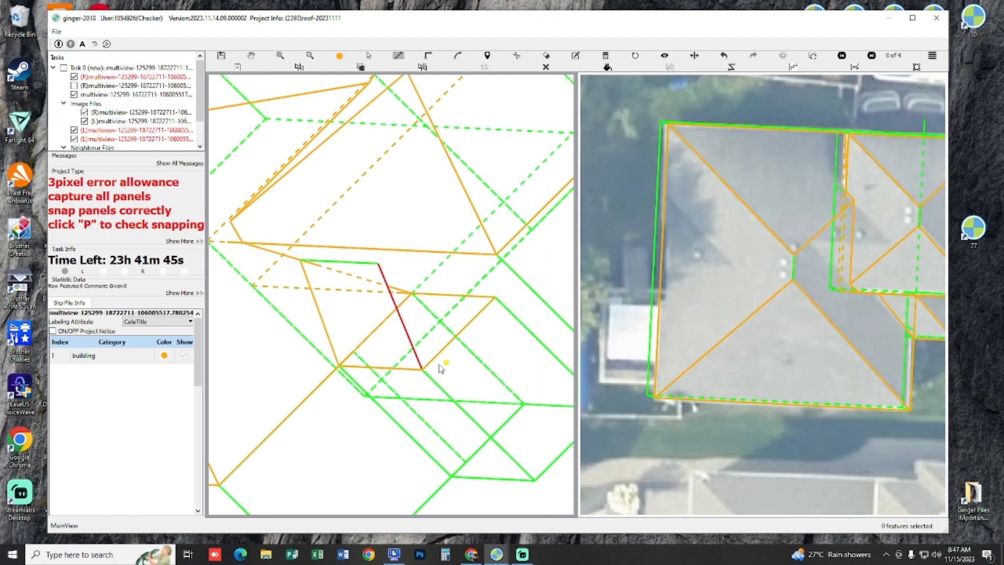
pyautogui.click(425, 373)
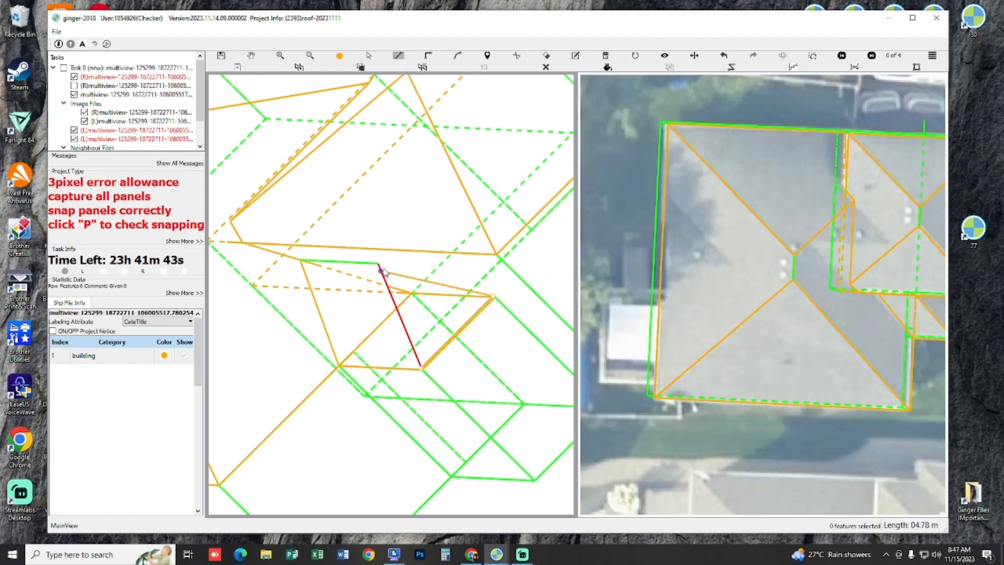
pyautogui.doubleClick(380, 265)
# Step: Check the small lower roof's new panels with filled panels and against the stereo images
pyautogui.scroll(-3, 420, 328)
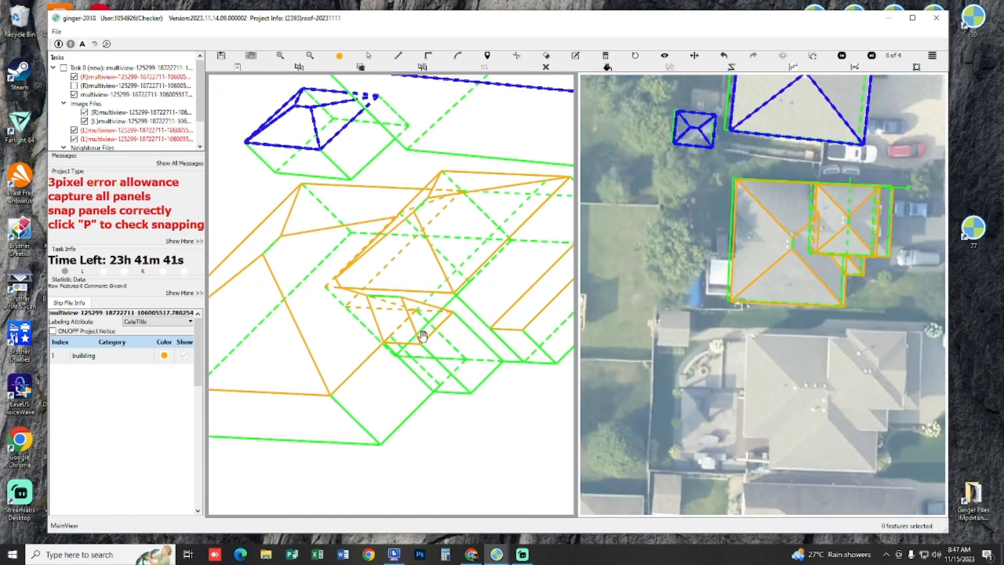
pyautogui.press('p')
pyautogui.press('p')
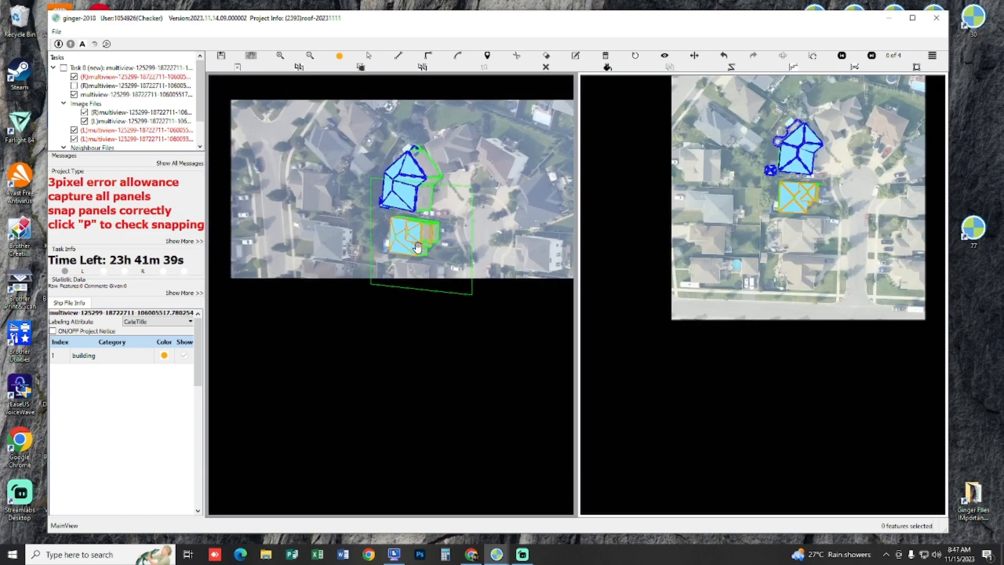
pyautogui.scroll(3, 413, 240)
pyautogui.scroll(1, 822, 197)
pyautogui.scroll(3, 823, 197)
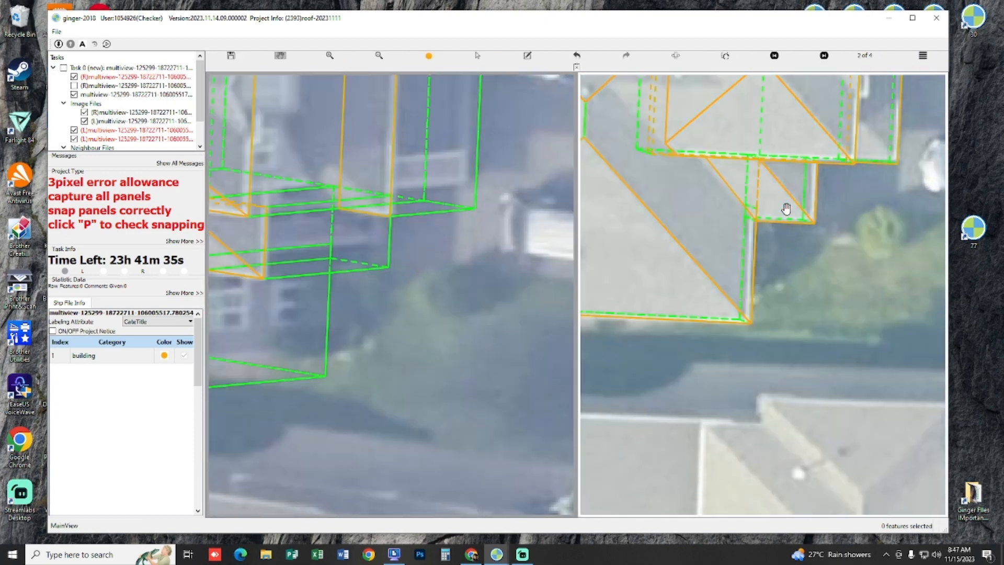
pyautogui.scroll(-5, 472, 387)
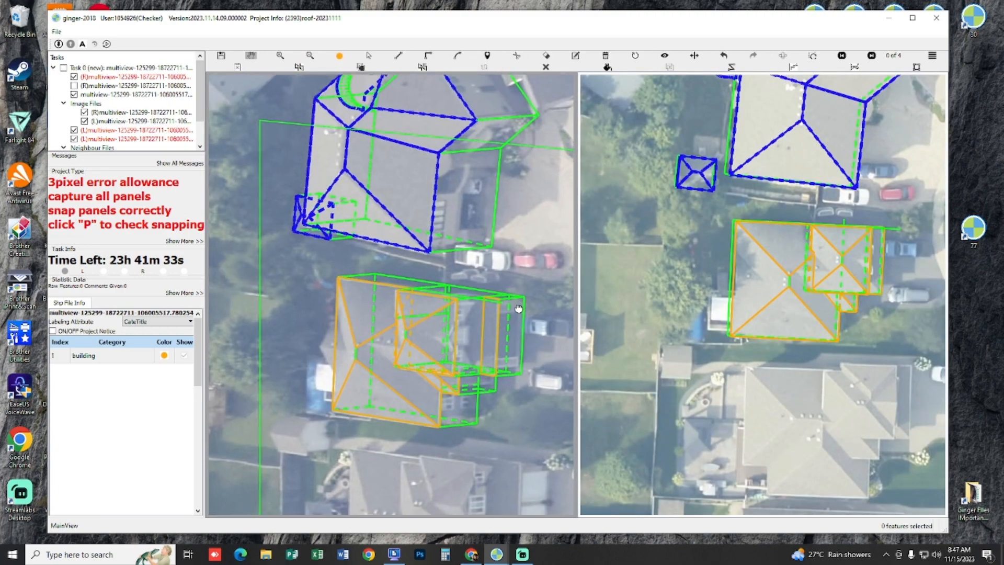
# Step: Draw the rear gable's ridge about 2.5 m long, extending past the main roof's rear eave and parallel to its side eave
pyautogui.scroll(5, 397, 343)
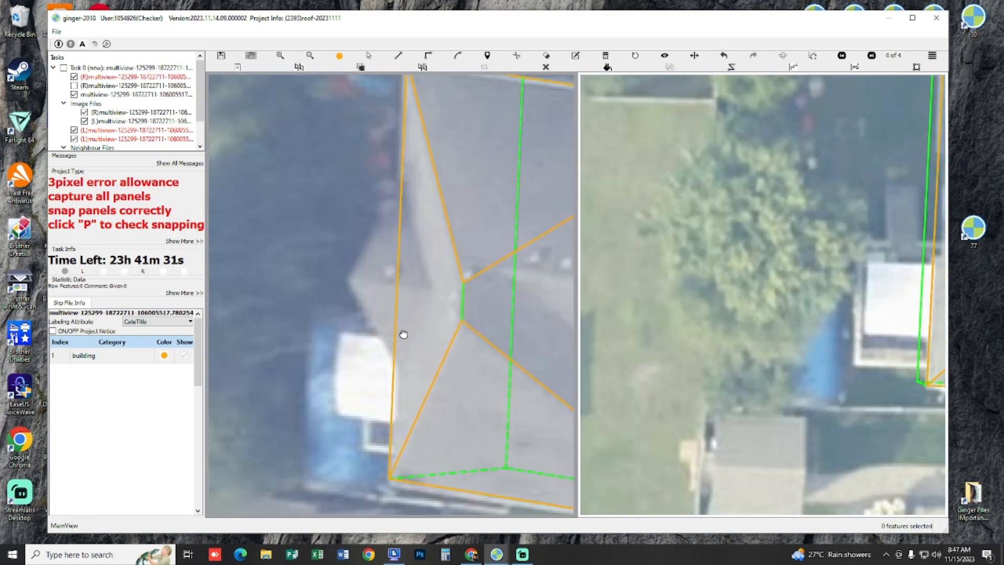
pyautogui.scroll(-4, 403, 335)
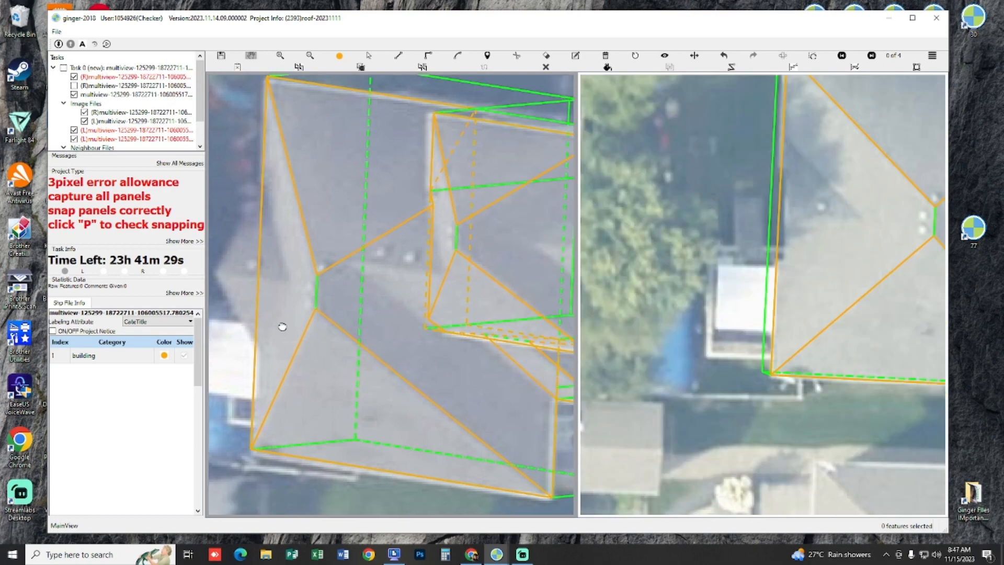
pyautogui.scroll(4, 283, 327)
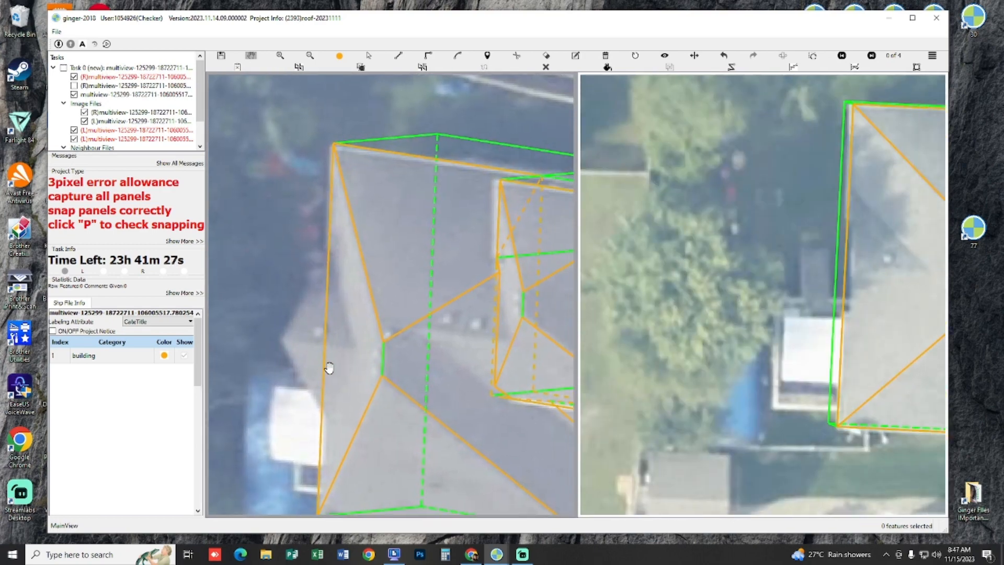
pyautogui.click(355, 350)
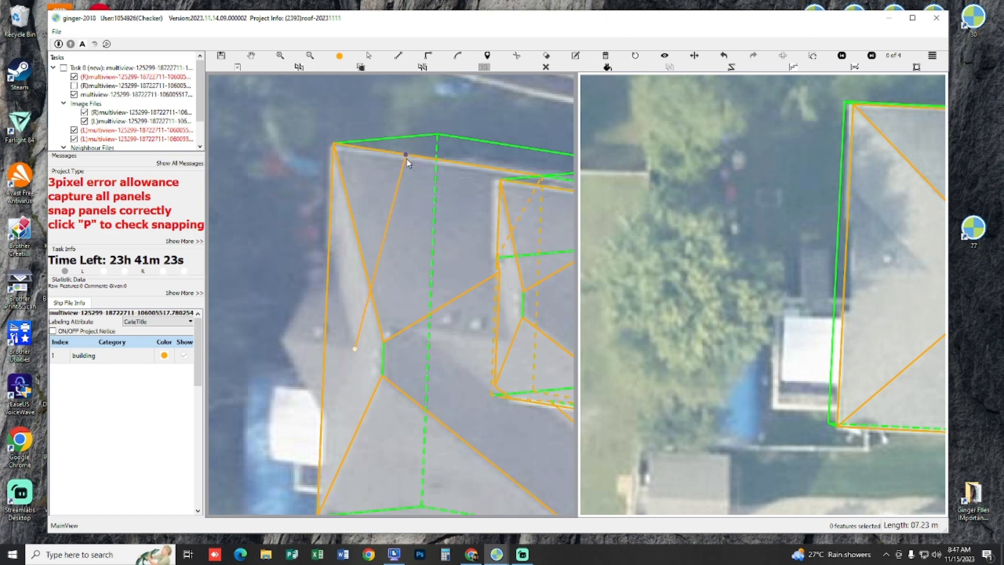
pyautogui.click(406, 161)
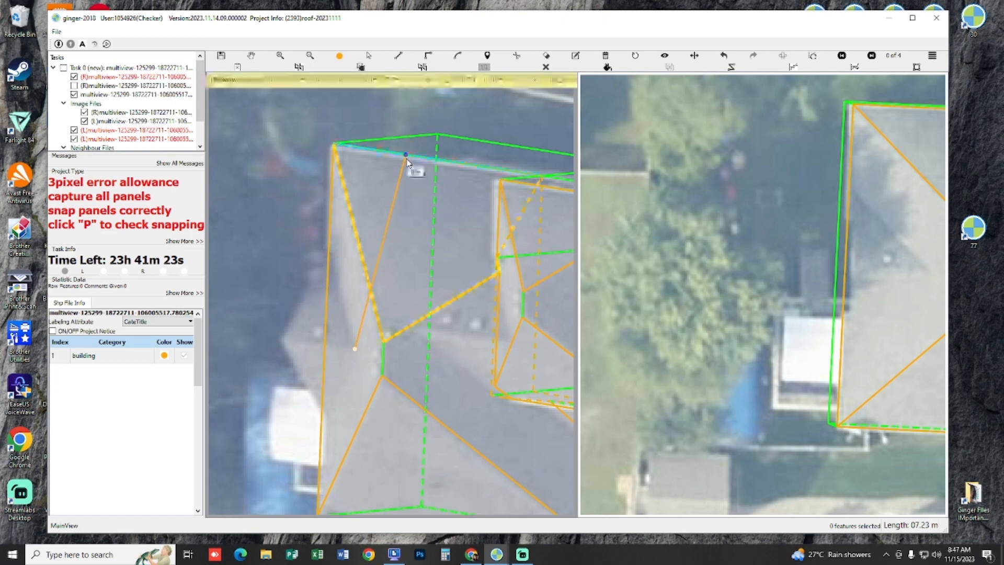
pyautogui.click(283, 343)
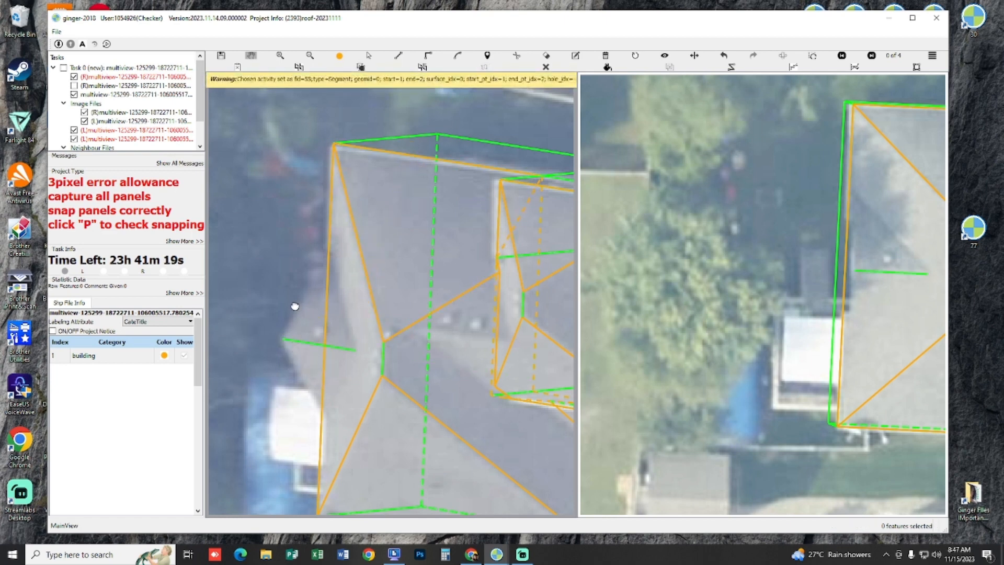
# Step: Trace the rear gable's two slope panels from its ridge down to the main roof's rear eave
pyautogui.moveTo(294, 306); pyautogui.dragTo(332, 308)
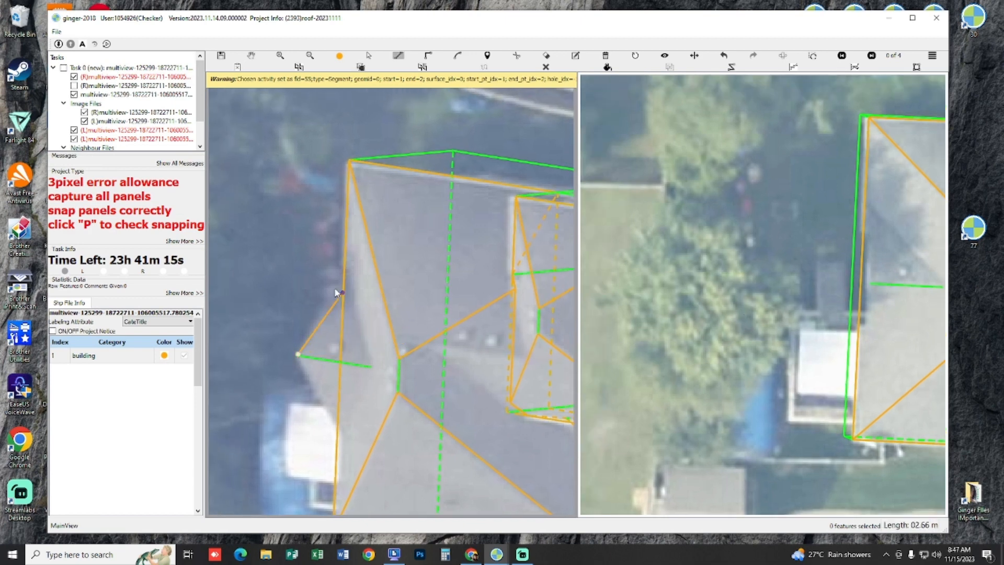
pyautogui.click(370, 366)
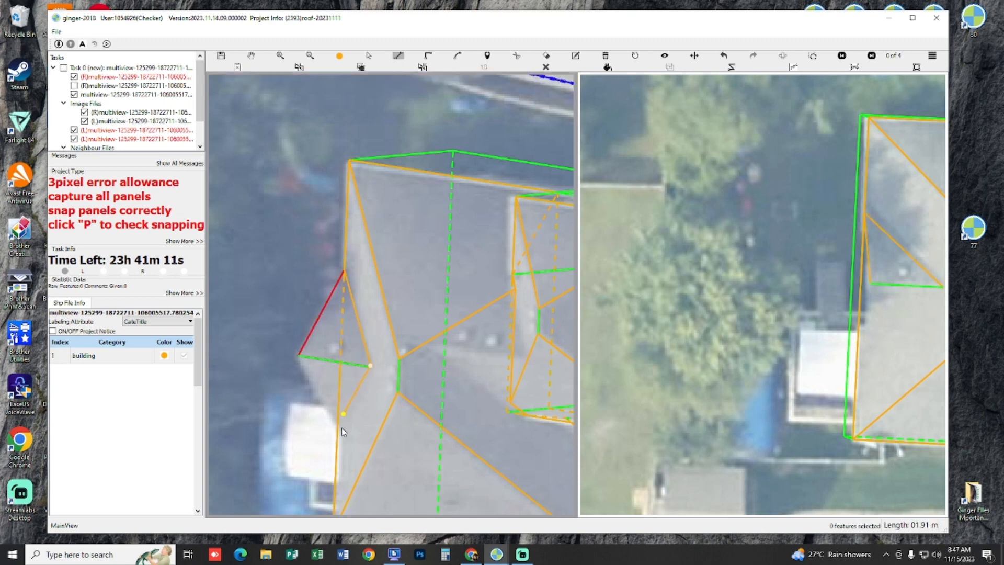
pyautogui.click(297, 361)
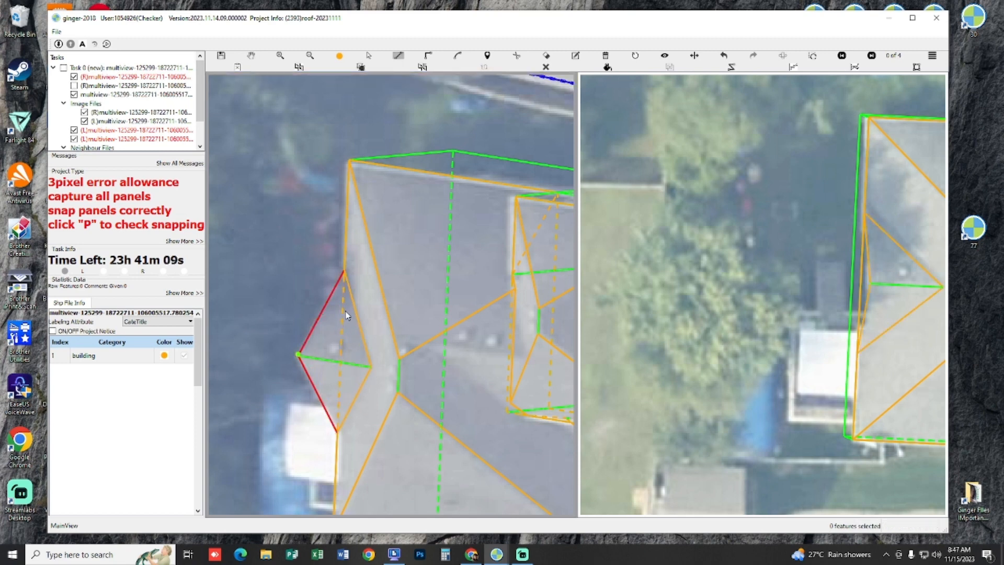
# Step: Close the rear gable's triangular end face between its two sloping edges and check the panels in 3D
pyautogui.click(300, 357)
pyautogui.click(344, 271)
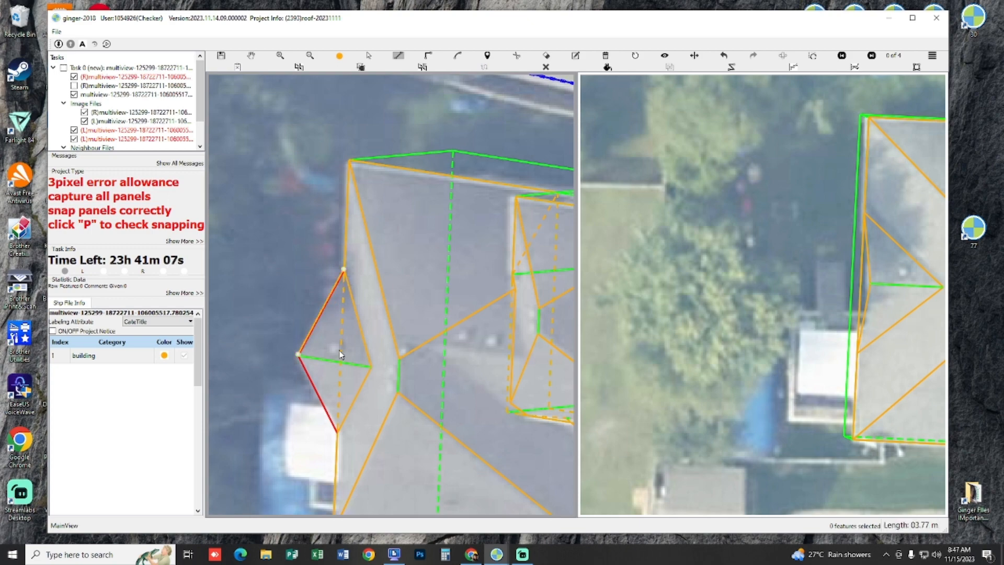
pyautogui.press('Escape')
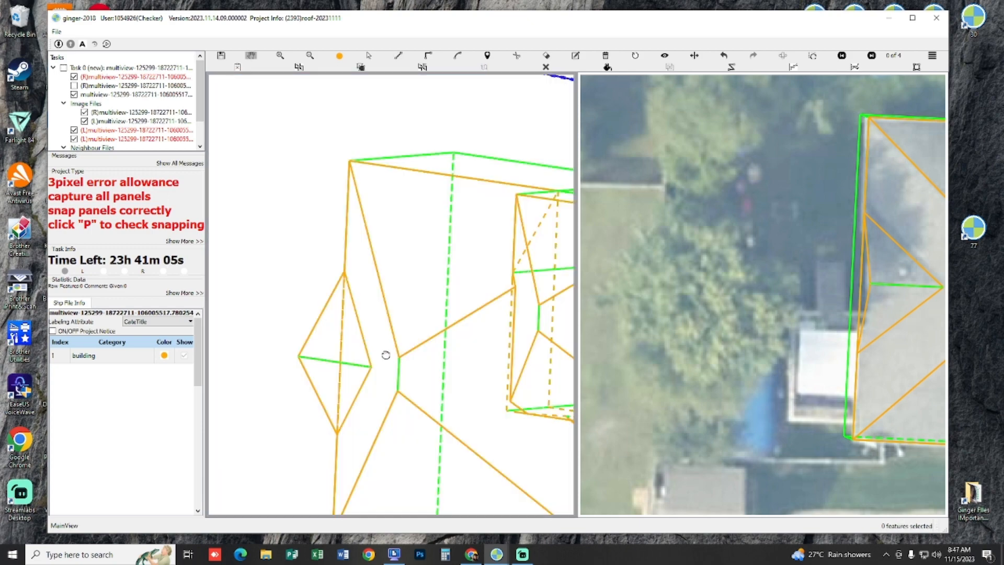
pyautogui.moveTo(386, 354); pyautogui.dragTo(516, 356)
pyautogui.press('p')
pyautogui.press('p')
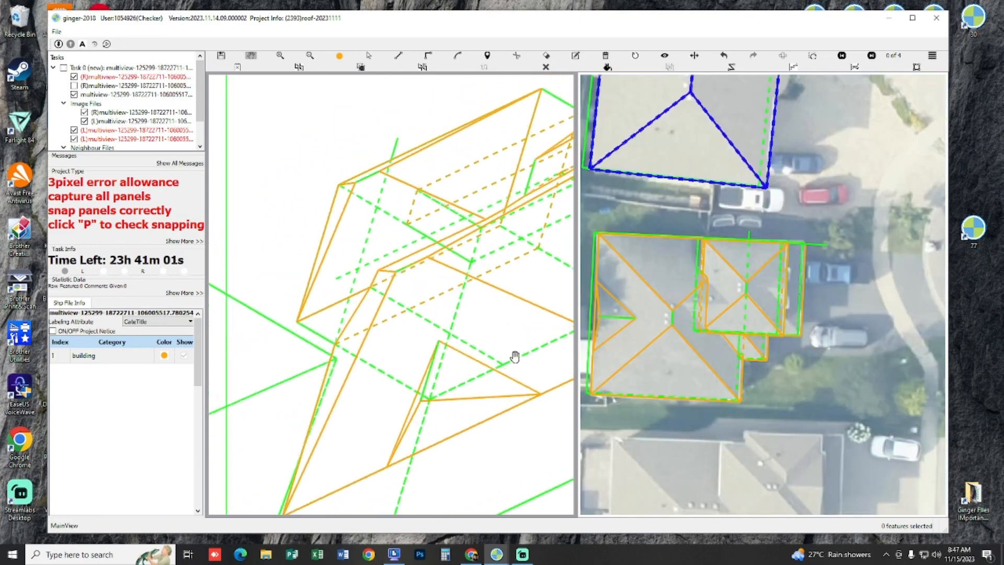
# Step: Inspect the rear gable's end face and the neighbouring main roof panels in the 3D view
pyautogui.press('s')
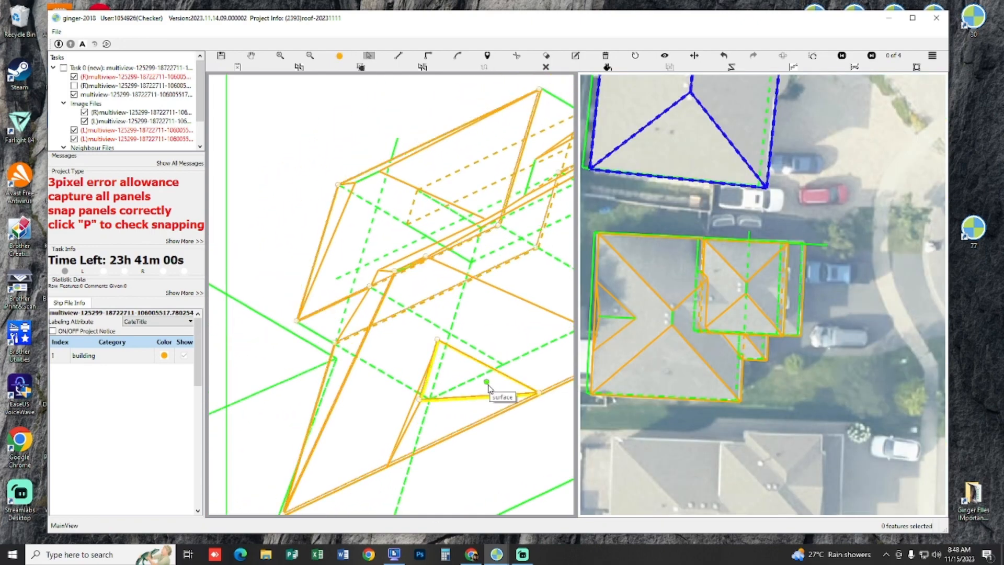
pyautogui.click(514, 365)
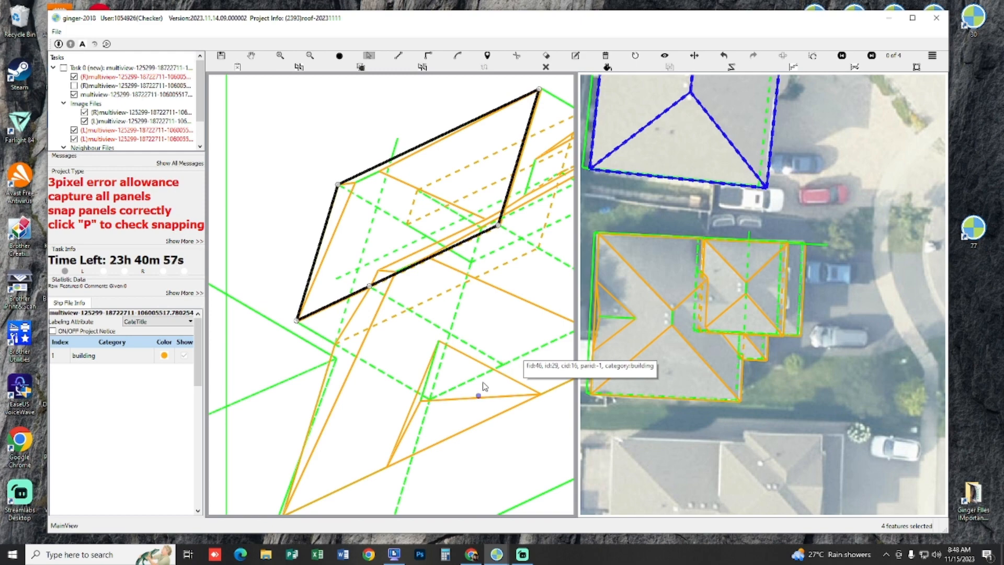
pyautogui.press('h')
pyautogui.moveTo(453, 406); pyautogui.dragTo(506, 168)
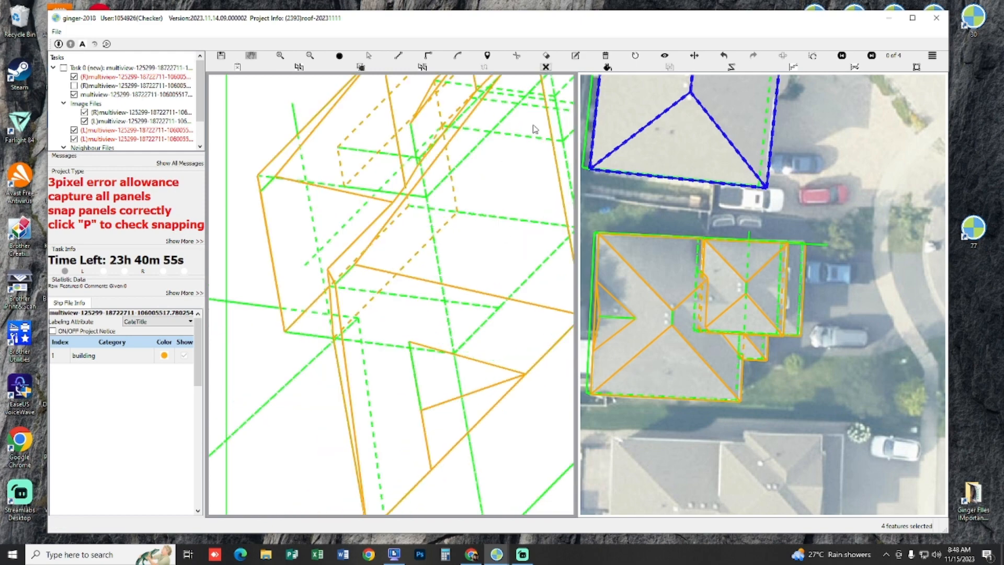
pyautogui.press('Escape')
pyautogui.scroll(2, 402, 223)
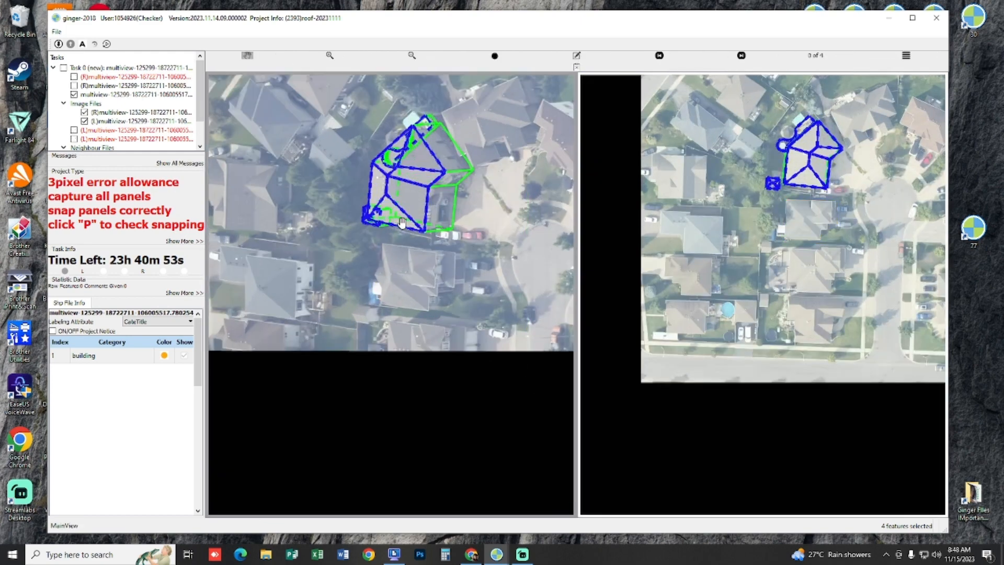
# Step: Swap the left and right stereo images for the grey-roofed house
pyautogui.click(782, 56)
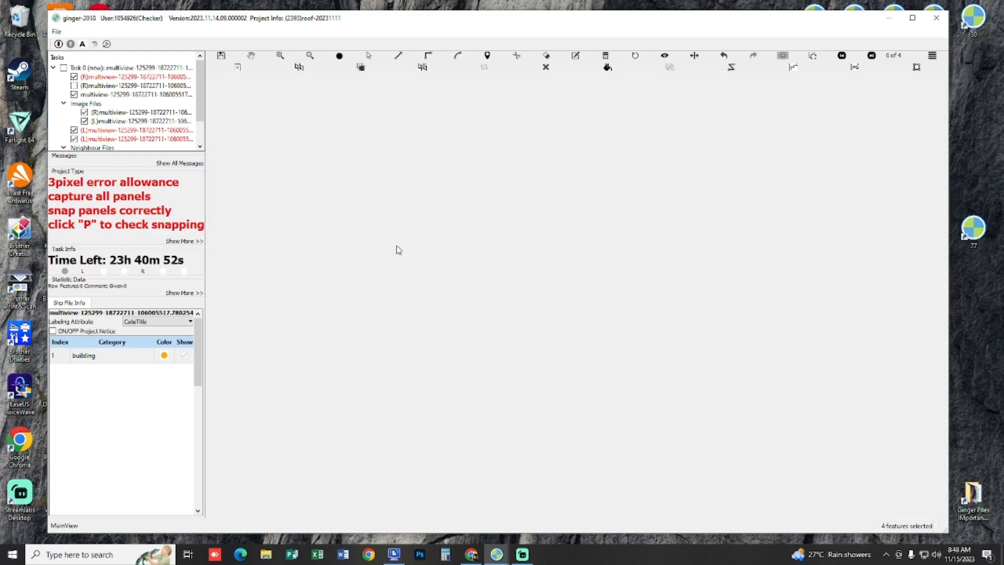
pyautogui.scroll(3, 465, 324)
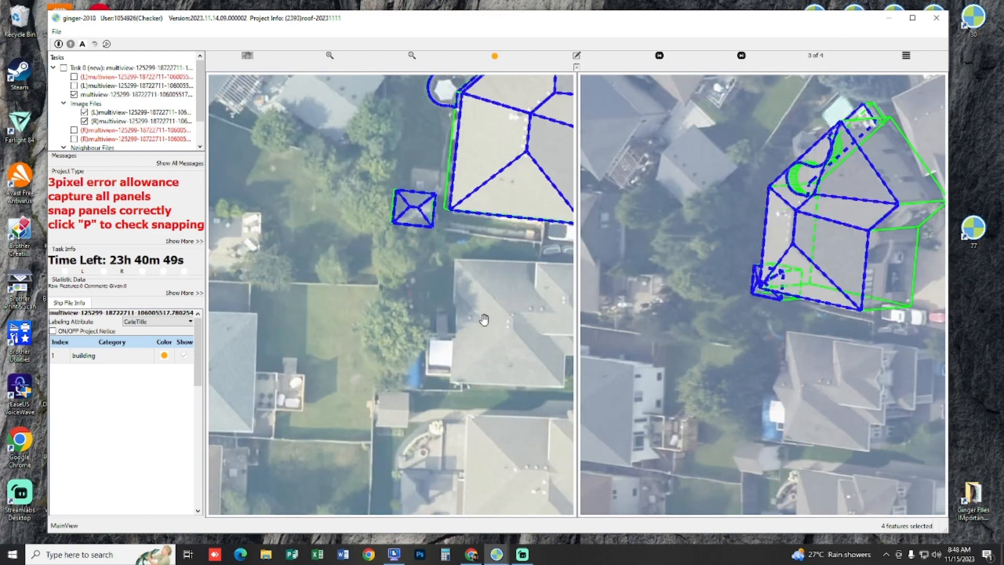
pyautogui.scroll(4, 347, 287)
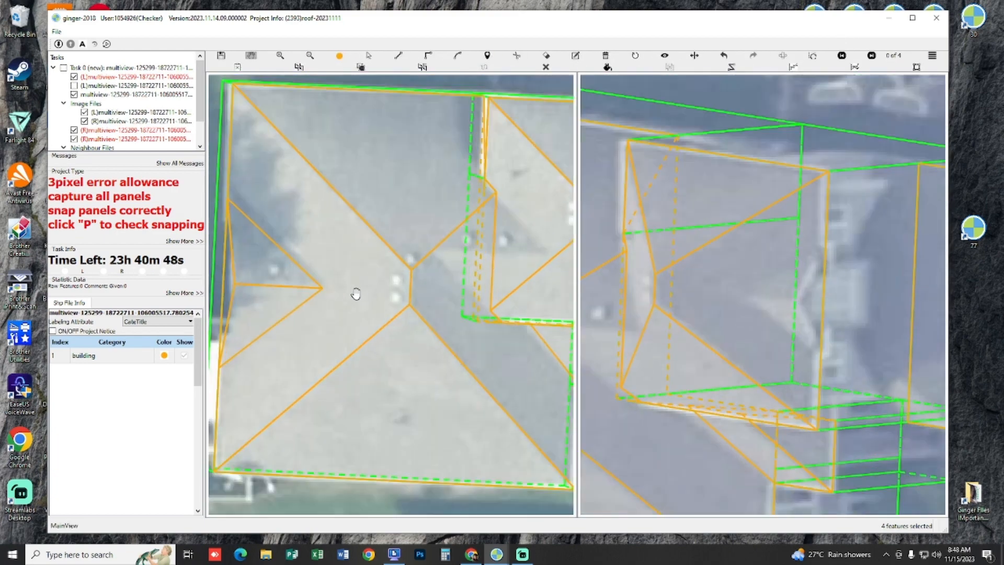
pyautogui.moveTo(353, 293); pyautogui.dragTo(374, 290)
# Step: Cut the rear gable's outline out of the main roof's rear slope panel and check the trimmed panel
pyautogui.press('s')
pyautogui.click(364, 308)
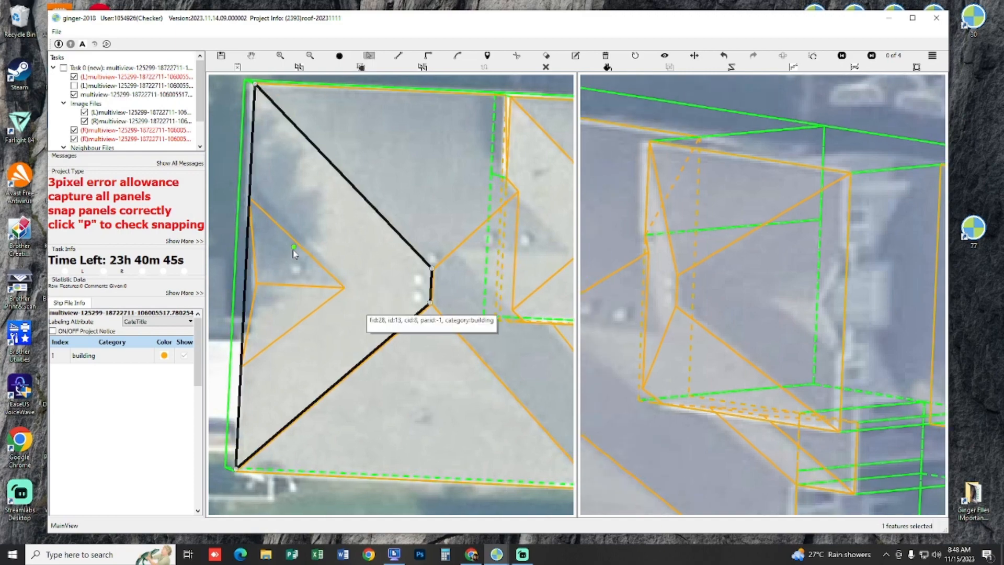
pyautogui.moveTo(222, 234); pyautogui.dragTo(334, 311)
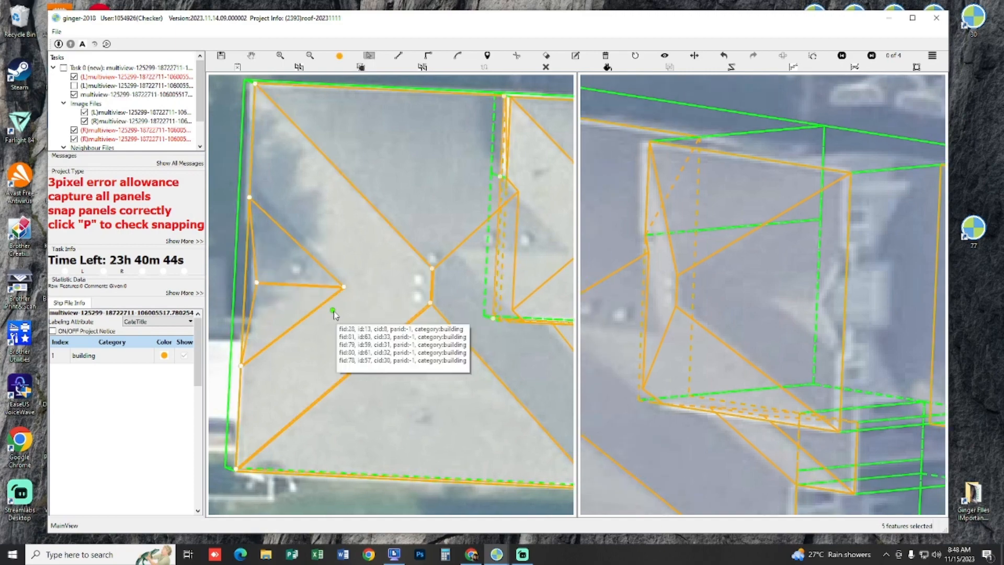
pyautogui.click(337, 241)
pyautogui.press('h')
pyautogui.moveTo(336, 241); pyautogui.dragTo(393, 268)
pyautogui.press('s')
pyautogui.click(391, 267)
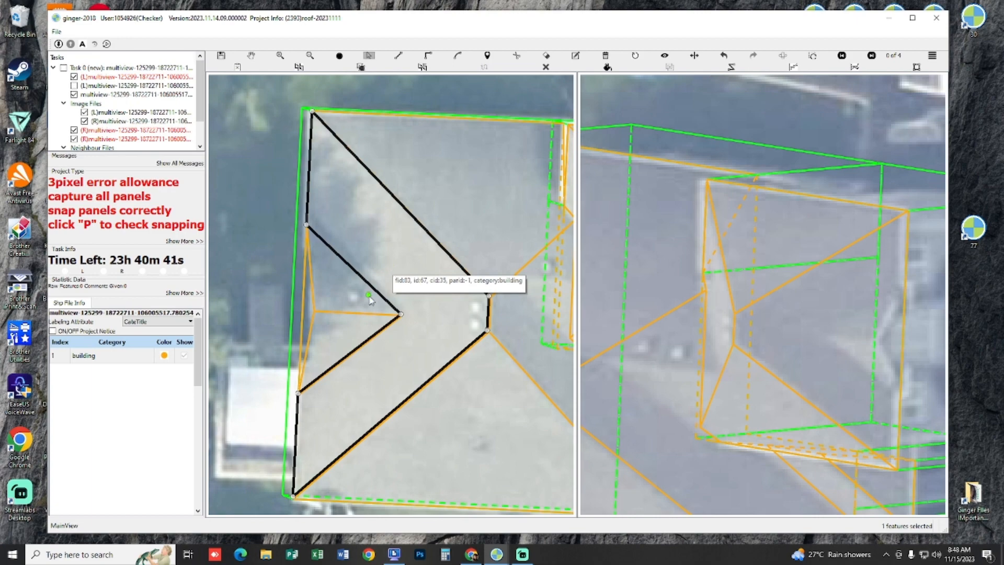
# Step: Try deleting the rear gable's triangular end face in the 3D view, and undo the deletion
pyautogui.press('h')
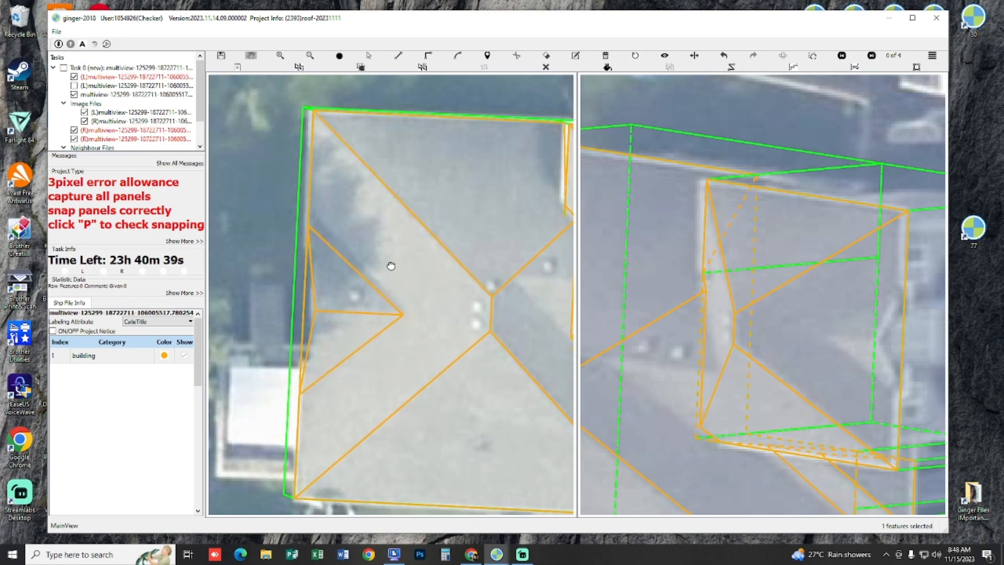
pyautogui.scroll(5, 381, 273)
pyautogui.scroll(3, 388, 327)
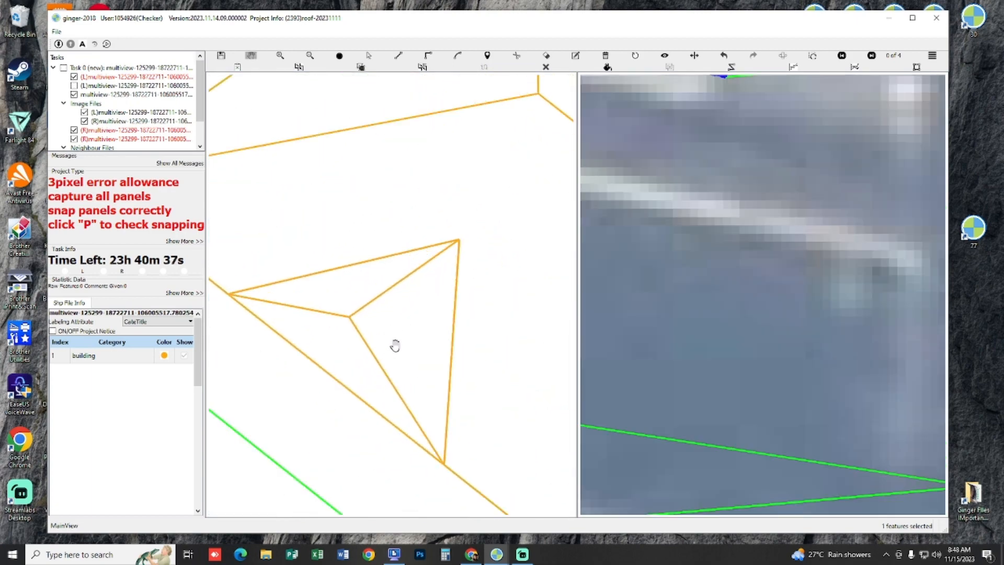
pyautogui.press('s')
pyautogui.click(337, 369)
pyautogui.click(341, 342)
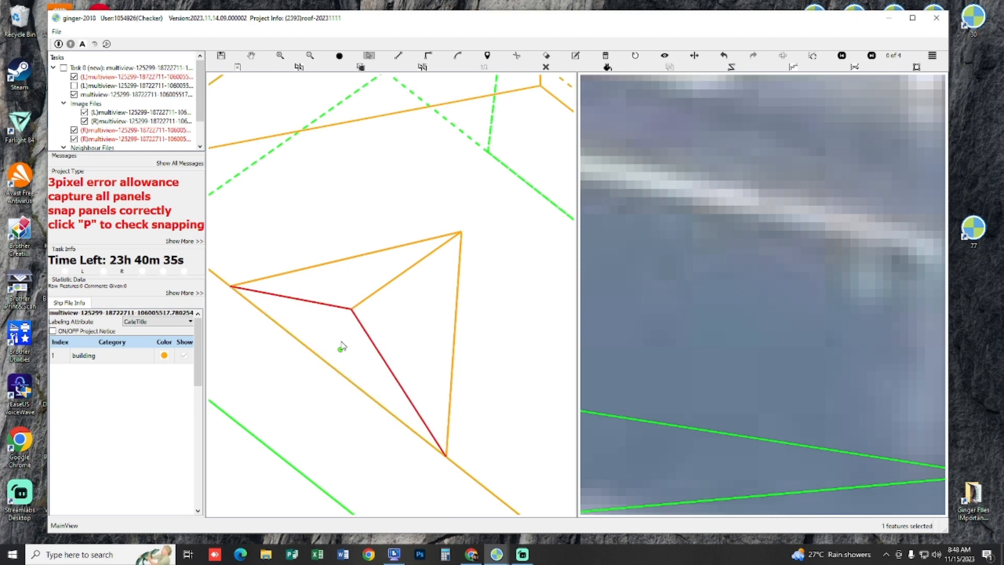
pyautogui.press('Delete')
pyautogui.press('l')
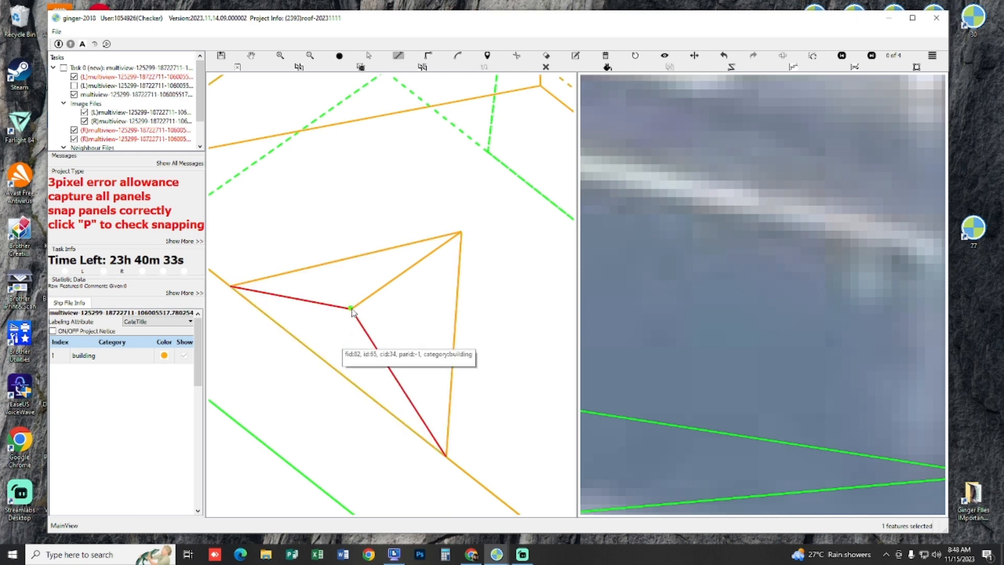
pyautogui.hotkey('ctrl', 'z')
pyautogui.press('h')
pyautogui.moveTo(375, 333); pyautogui.dragTo(395, 312)
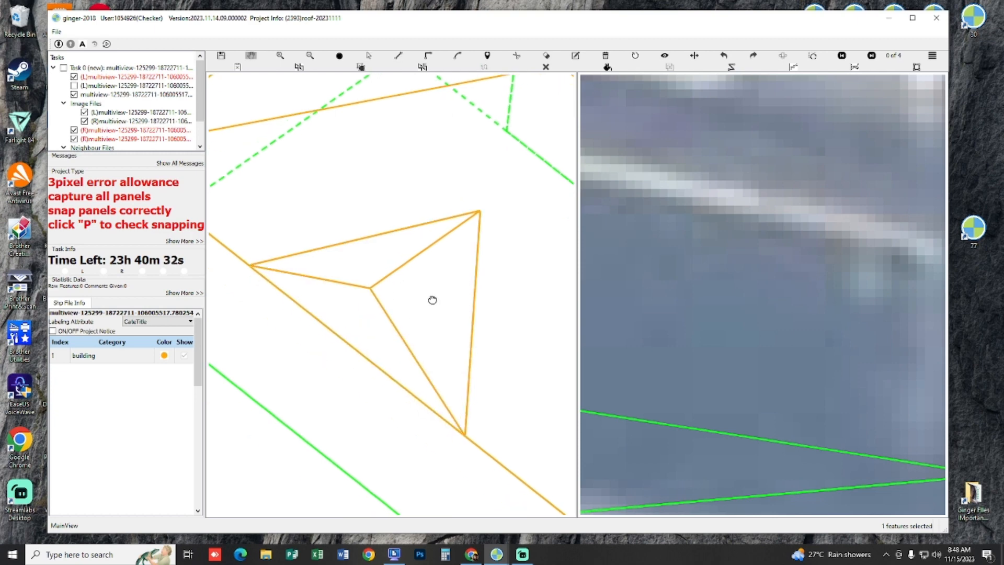
# Step: Try moving the base edge of the rear gable's end face inward, check it with filled panels, and undo the move
pyautogui.press('s')
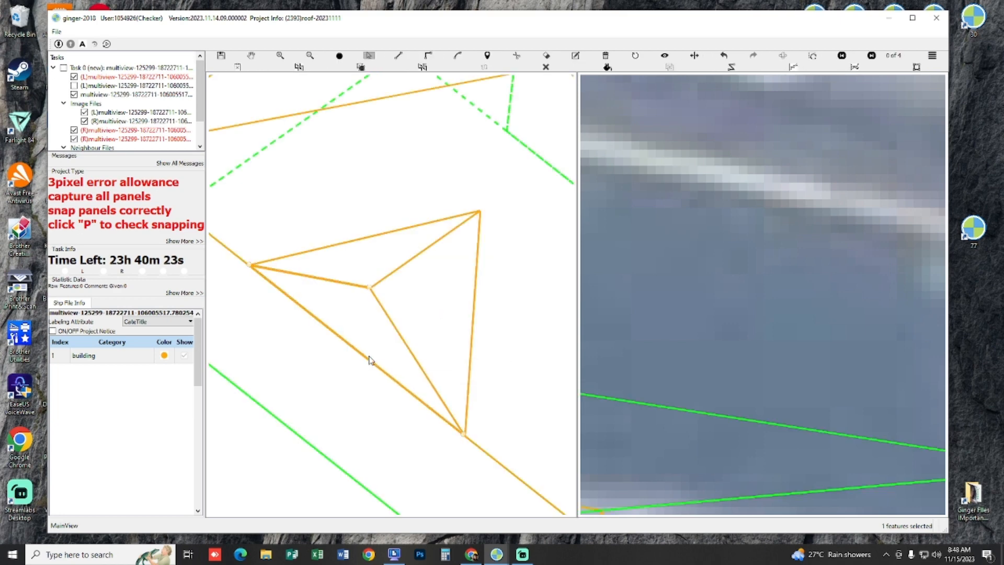
pyautogui.moveTo(369, 360); pyautogui.dragTo(382, 339)
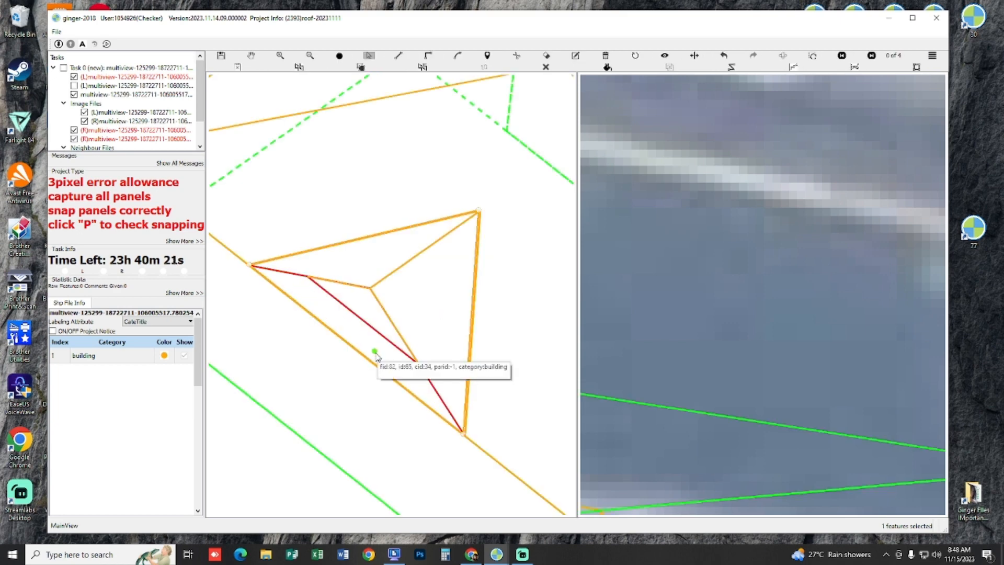
pyautogui.press('p')
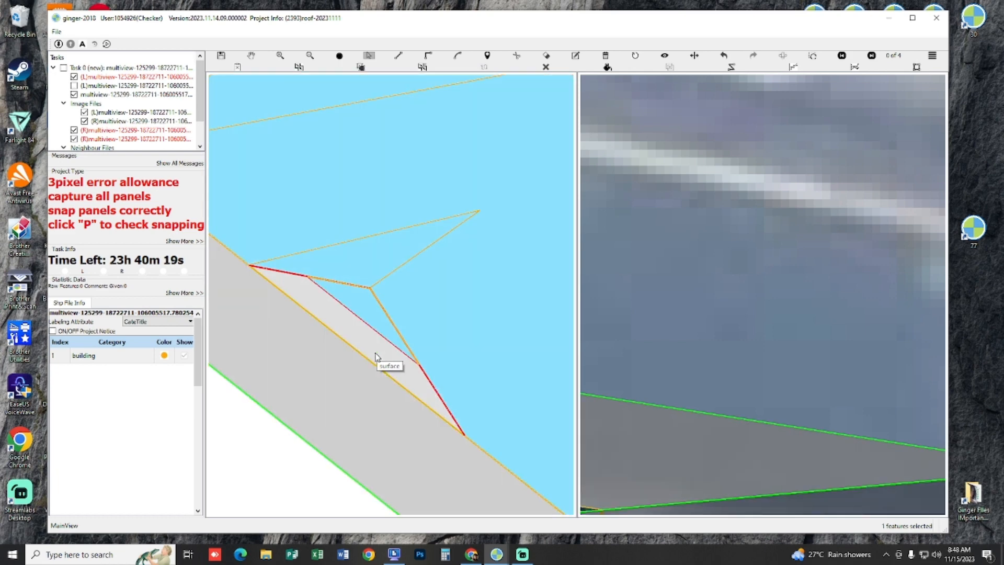
pyautogui.hotkey('ctrl', 'z')
pyautogui.press('p')
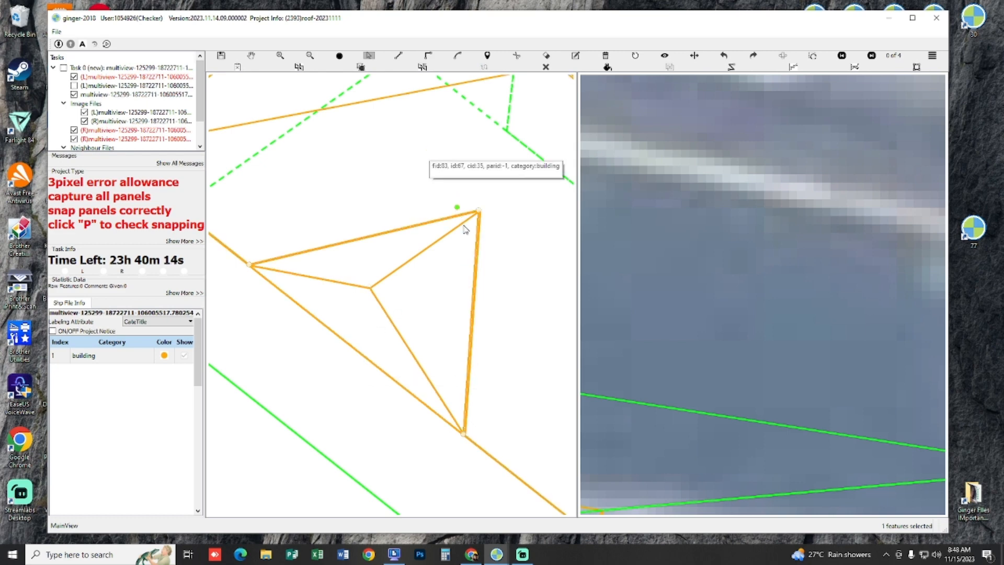
# Step: Try offsetting the end face's base edge from the main roof's eave again, inspecting the surfaces with filled panels
pyautogui.press('p')
pyautogui.click(403, 357)
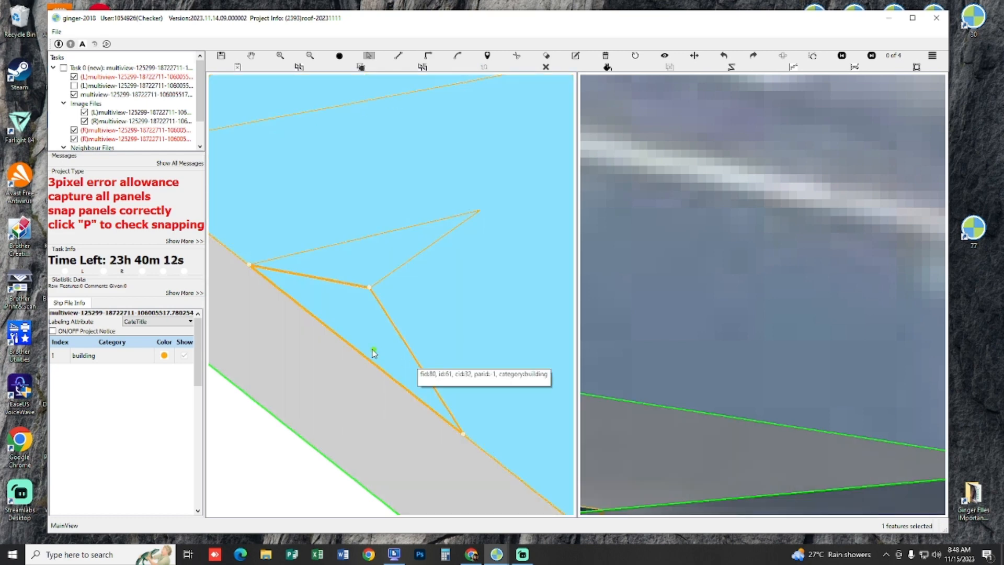
pyautogui.click(371, 264)
pyautogui.click(366, 345)
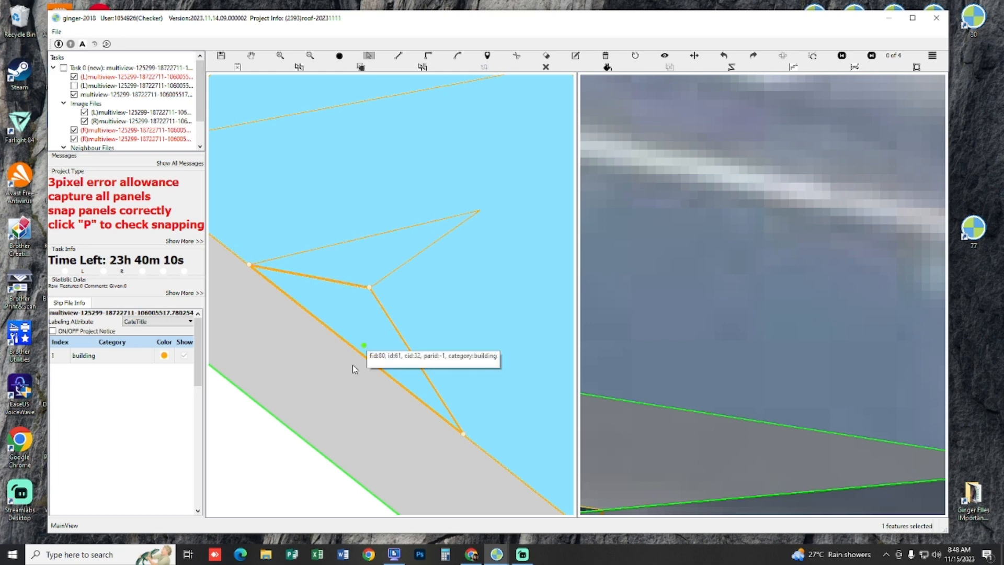
pyautogui.moveTo(360, 354); pyautogui.dragTo(379, 329)
pyautogui.press('p')
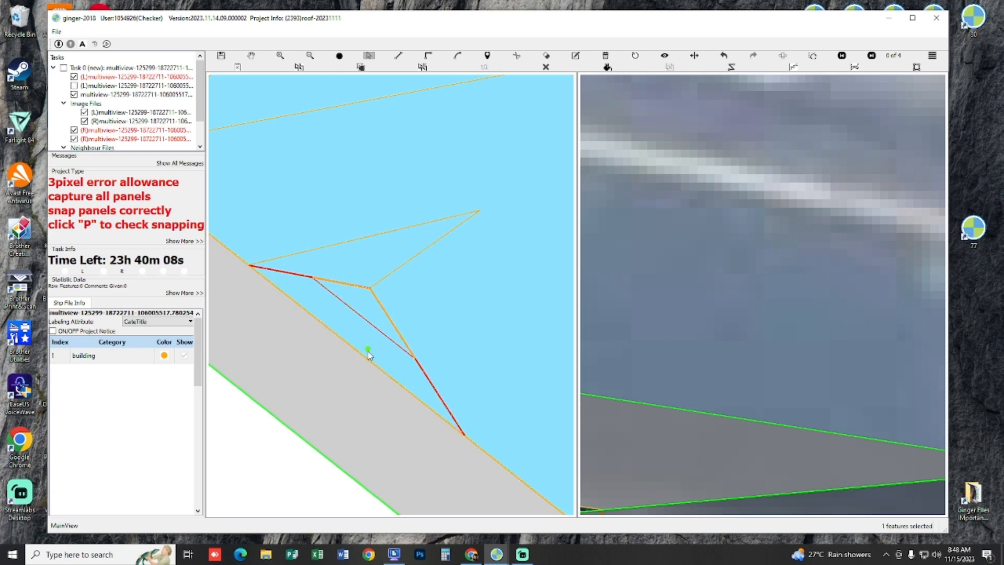
pyautogui.click(368, 346)
pyautogui.click(377, 342)
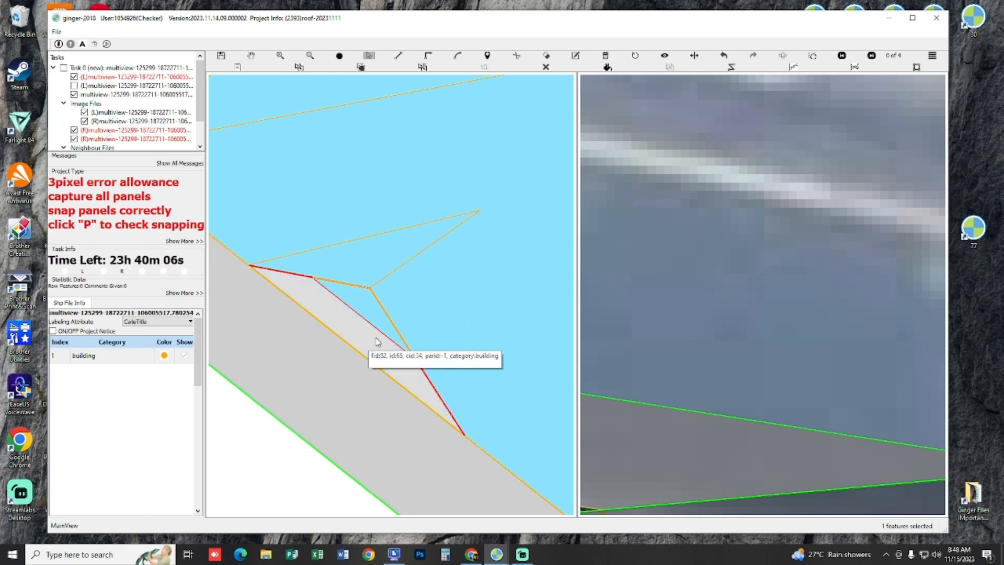
# Step: Check the whole house's roof panels, including the rear gable, in 3D with filled panels
pyautogui.moveTo(359, 313); pyautogui.dragTo(348, 344)
pyautogui.scroll(-1, 348, 344)
pyautogui.scroll(-1, 349, 351)
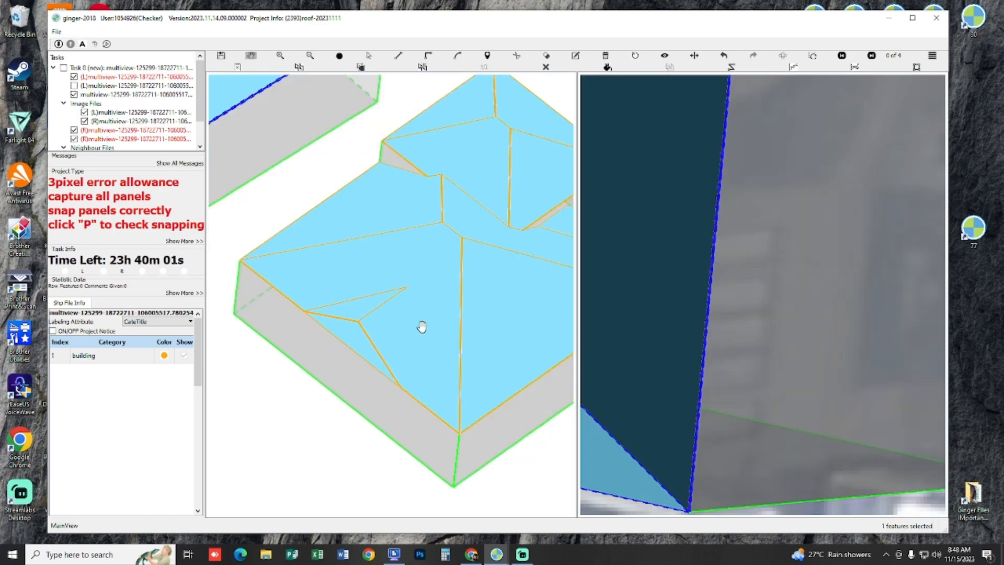
pyautogui.scroll(-5, 422, 327)
pyautogui.press('p')
# Step: Compare the house's captured panels with both stereo images, examining the front lower roof closely
pyautogui.scroll(4, 422, 314)
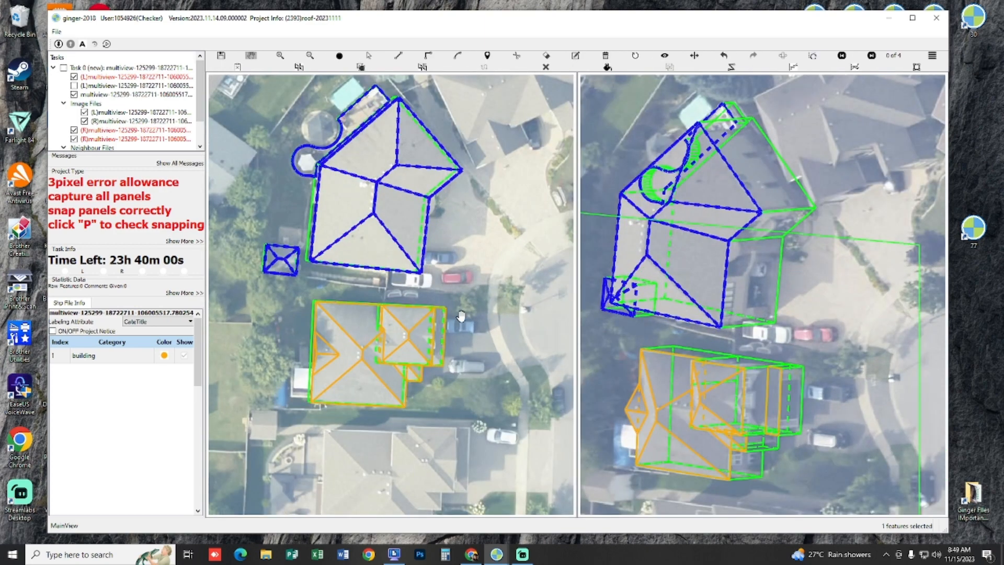
pyautogui.scroll(2, 460, 316)
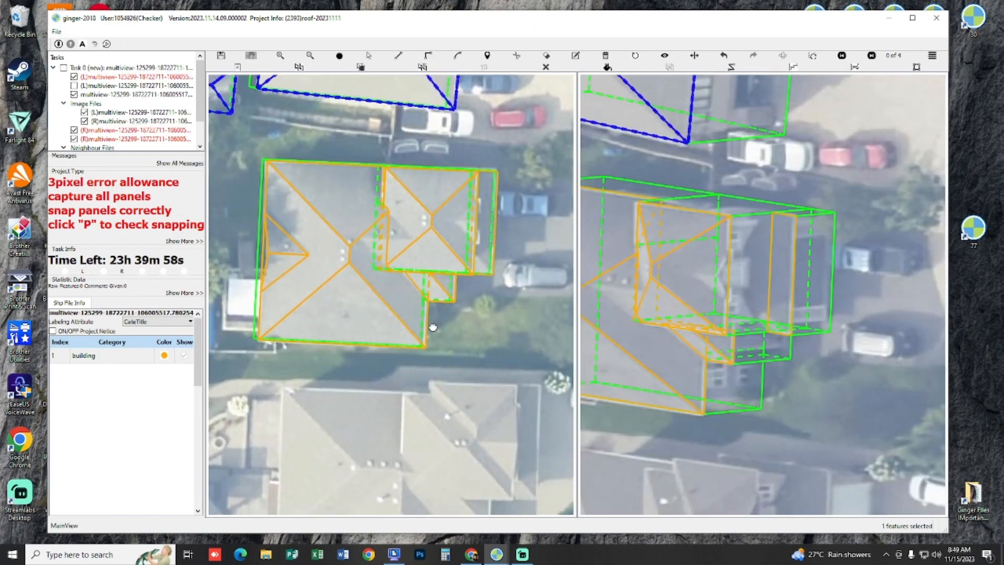
pyautogui.moveTo(392, 324); pyautogui.dragTo(551, 334)
pyautogui.moveTo(491, 323); pyautogui.dragTo(278, 312)
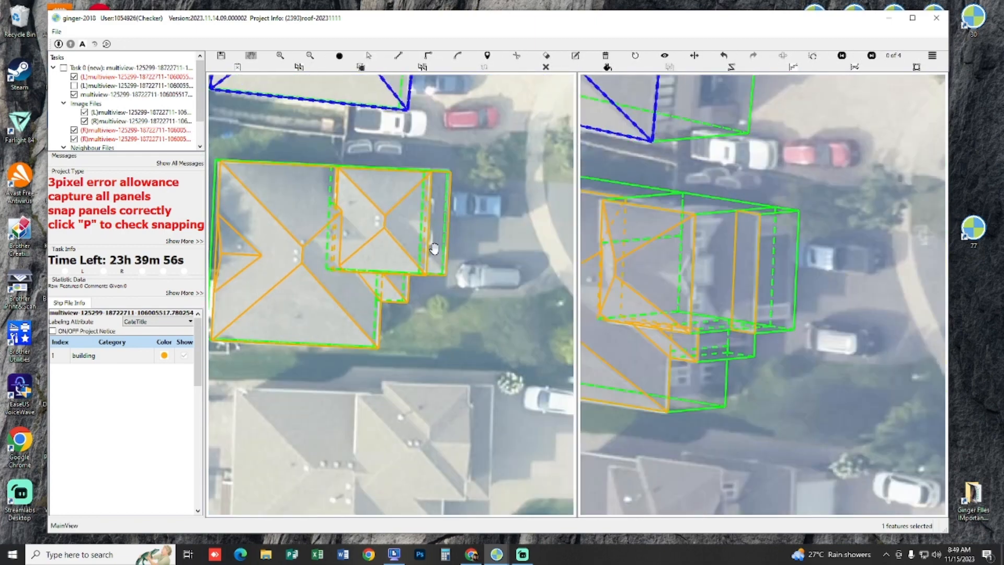
pyautogui.scroll(3, 435, 248)
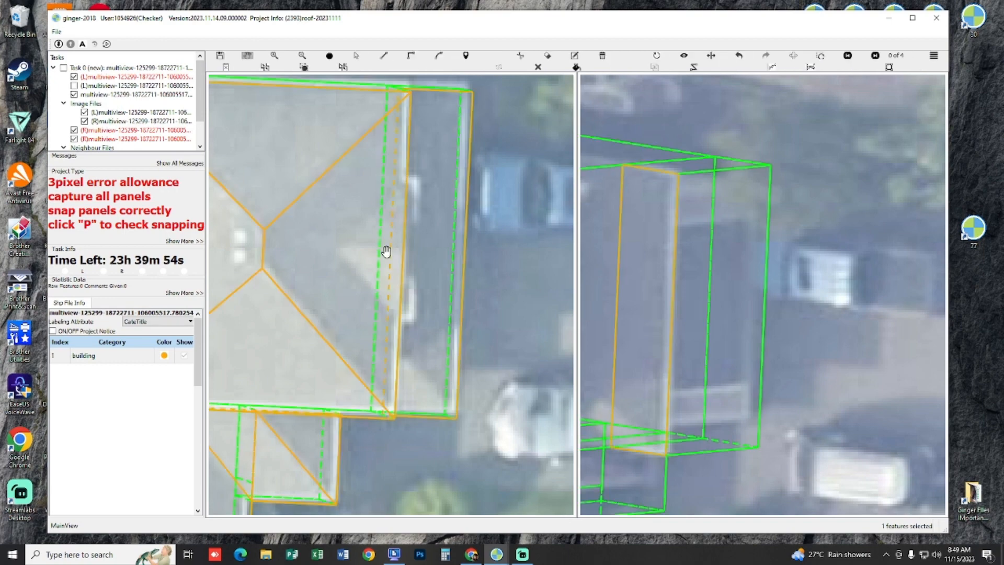
pyautogui.moveTo(386, 252); pyautogui.dragTo(360, 251)
pyautogui.moveTo(746, 223); pyautogui.dragTo(892, 211)
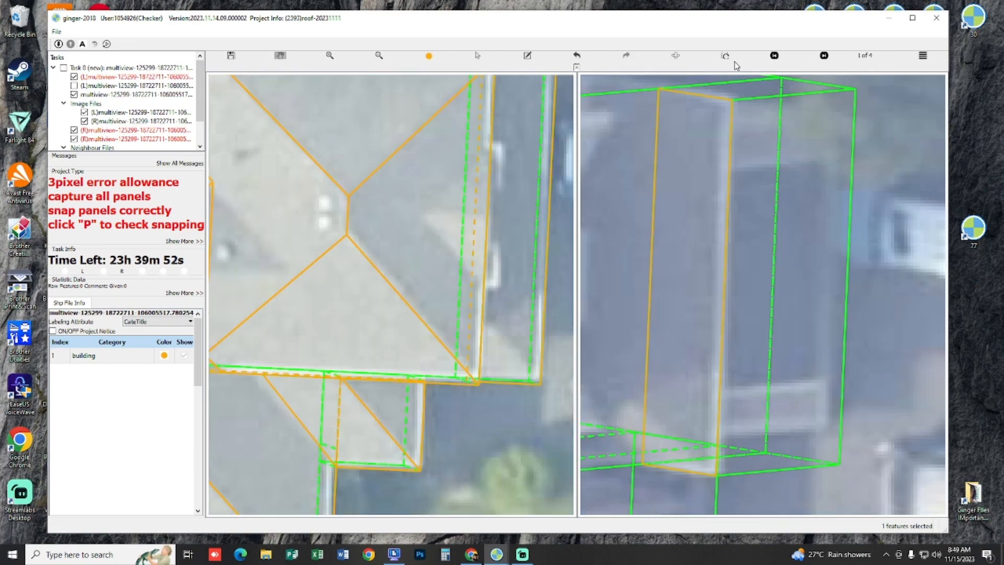
# Step: Swap the stereo images and examine the front lower roof with the captured linework hidden and shown
pyautogui.click(677, 56)
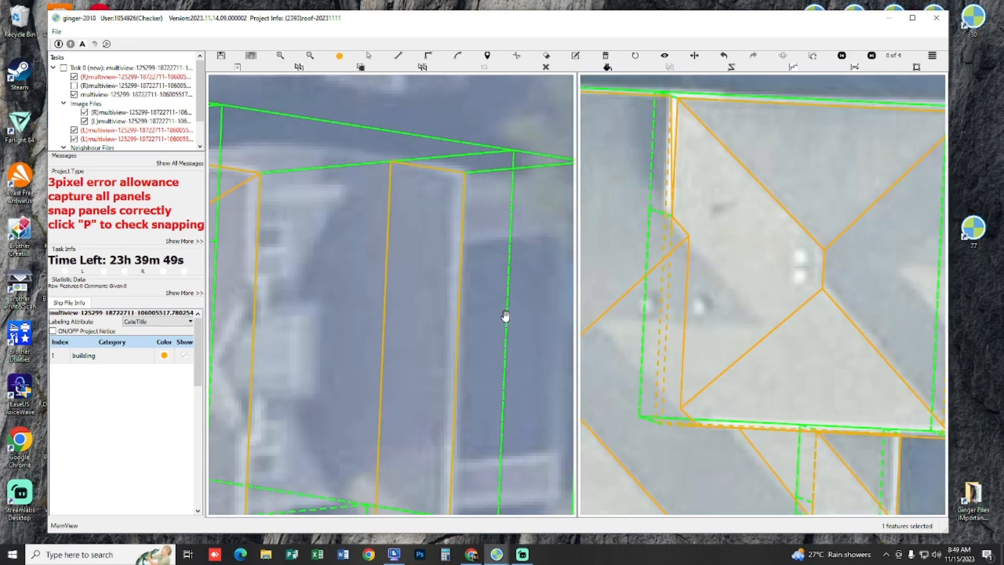
pyautogui.scroll(2, 449, 269)
pyautogui.scroll(-2, 454, 252)
pyautogui.press('space')
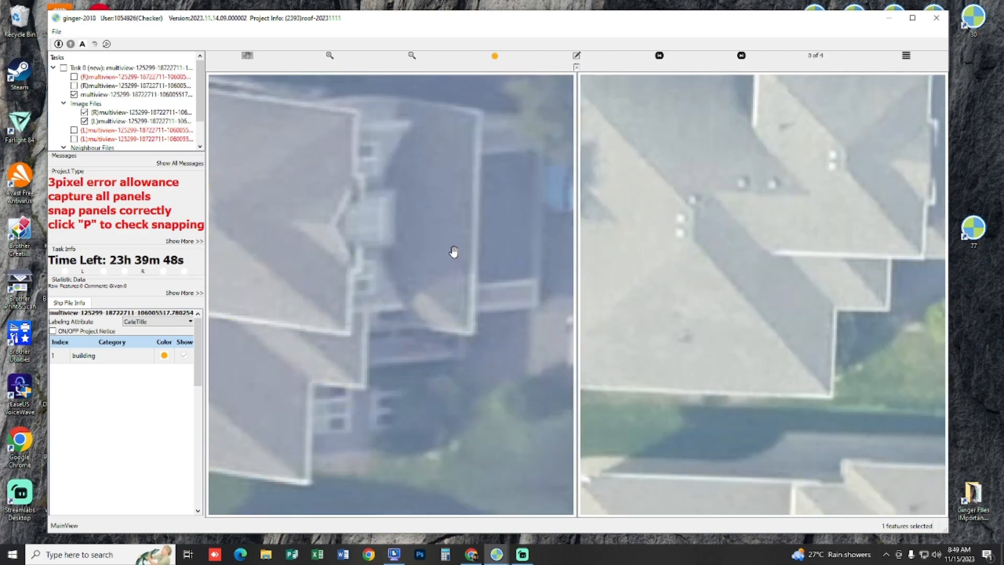
pyautogui.press('space')
pyautogui.moveTo(459, 242); pyautogui.dragTo(433, 332)
pyautogui.press('space')
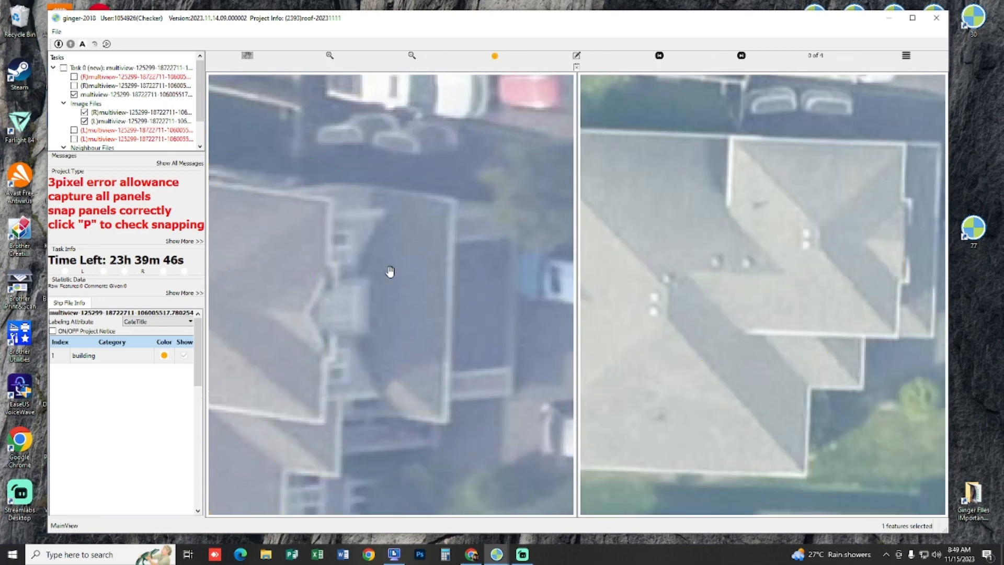
pyautogui.press('space')
pyautogui.press('space')
pyautogui.press('space')
pyautogui.press('space')
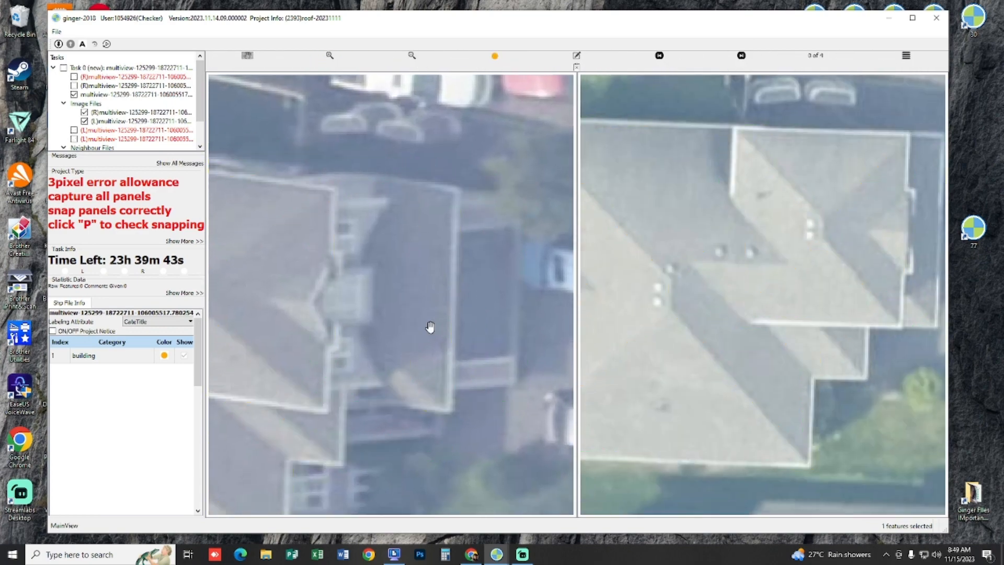
pyautogui.press('space')
pyautogui.moveTo(429, 328); pyautogui.dragTo(431, 324)
# Step: Draw a triangular side panel on the front lower roof, from its outer eave corner back toward the house wall, and close it
pyautogui.press('l')
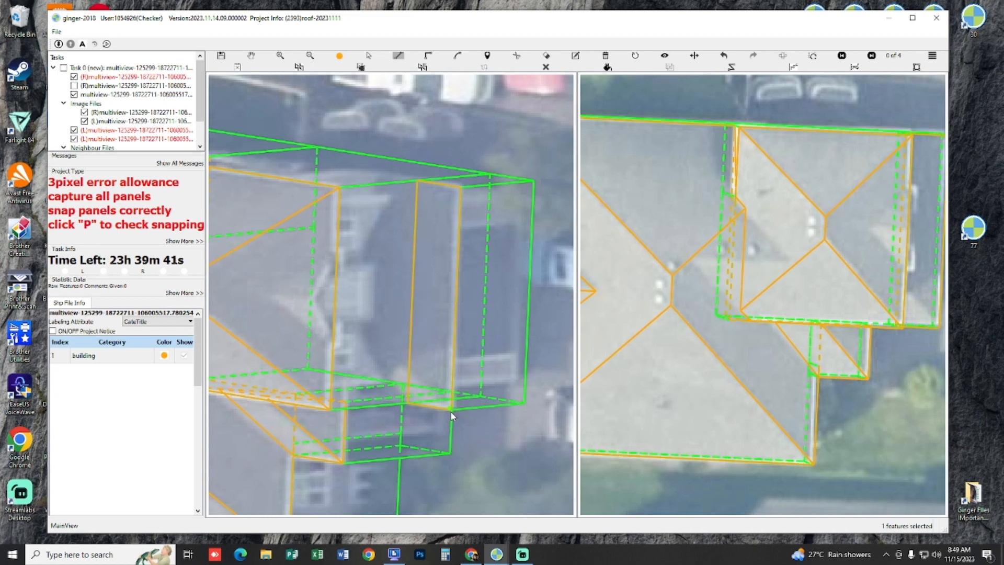
pyautogui.press('h')
pyautogui.press('l')
pyautogui.click(387, 351)
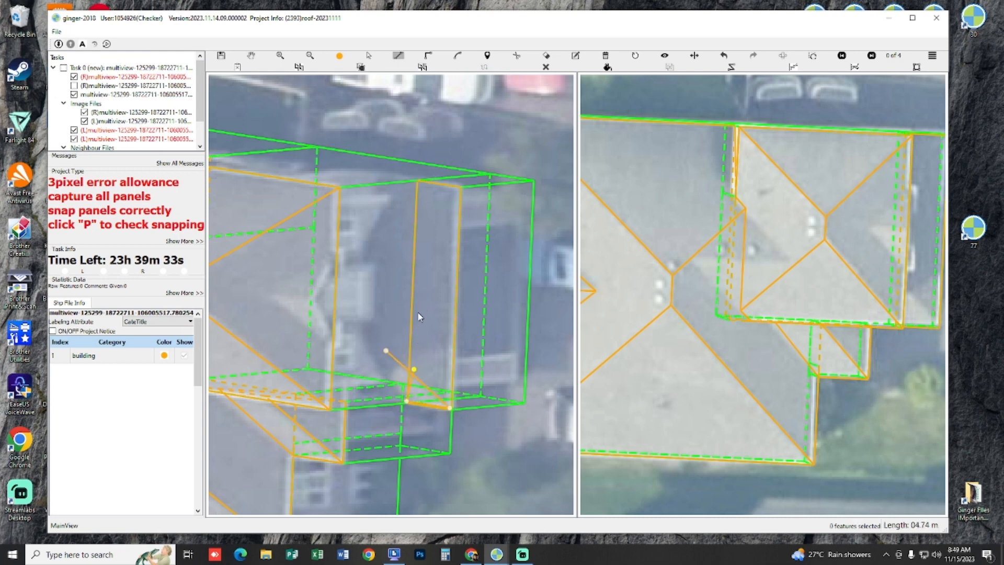
pyautogui.press('c')
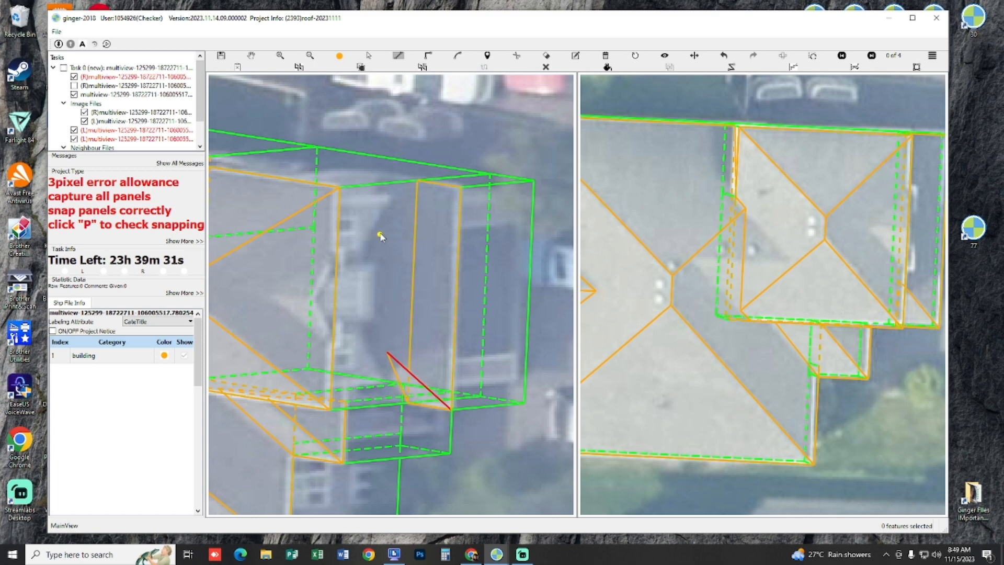
# Step: Draw a guide line from the front lower roof's triangular side panel's inner corner, along the house wall past the roof's opposite end
pyautogui.press('h')
pyautogui.moveTo(386, 347); pyautogui.dragTo(396, 363)
pyautogui.press('s')
pyautogui.click(396, 366)
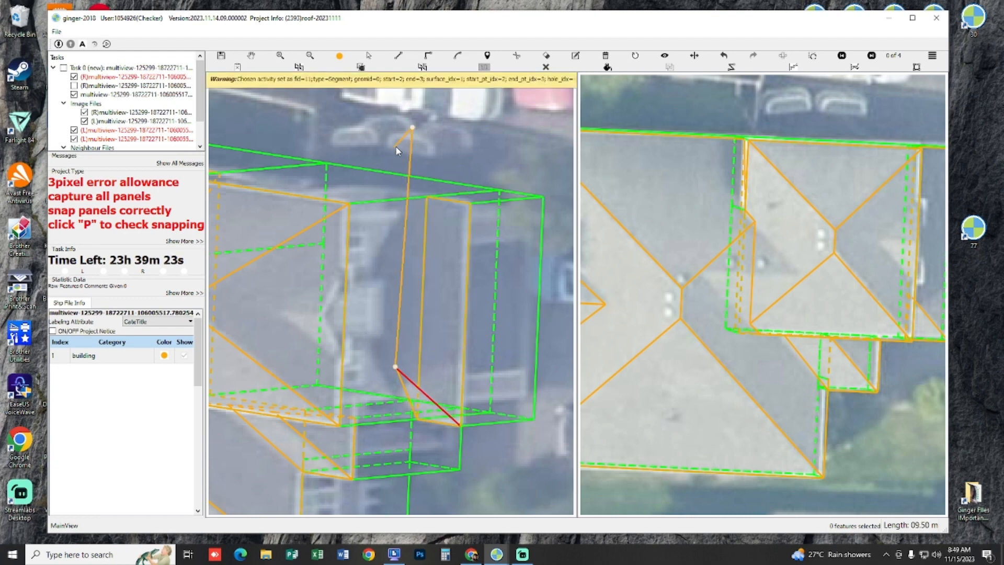
pyautogui.click(408, 144)
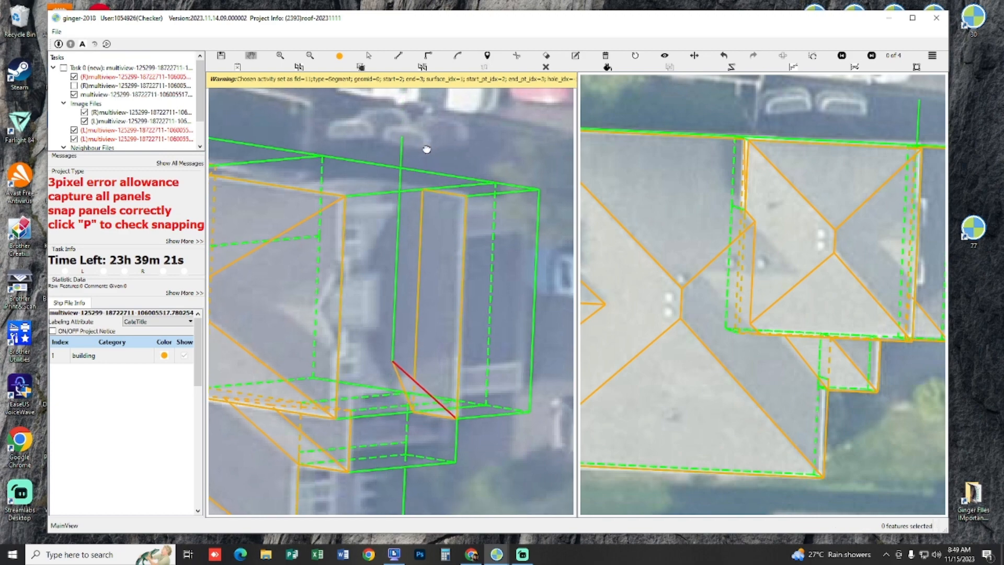
# Step: Compare the bare imagery with the guide line and draw the front lower roof's second triangular side panel from that line to the opposite eave end
pyautogui.press('space')
pyautogui.press('space')
pyautogui.press('space')
pyautogui.press('space')
pyautogui.press('space')
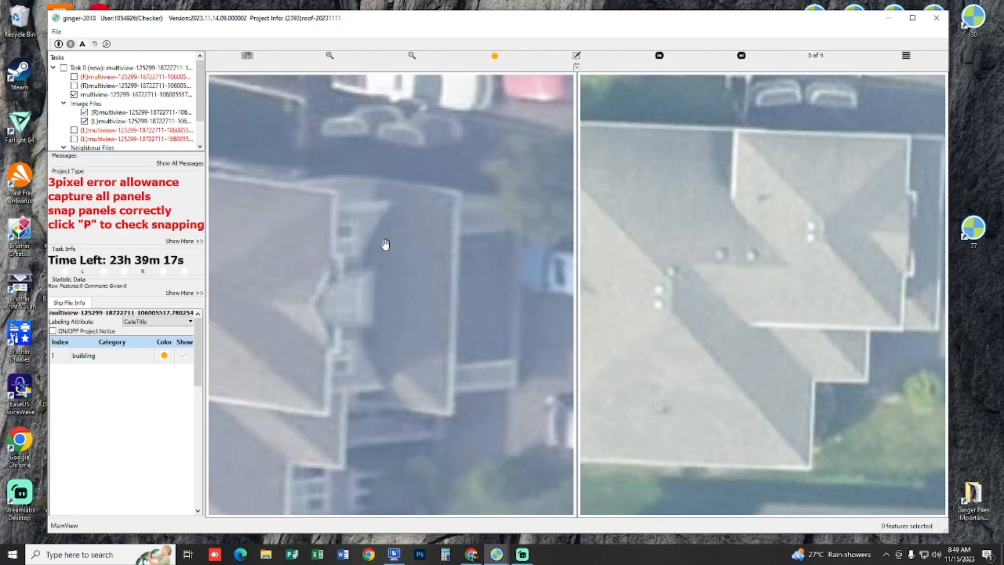
pyautogui.press('space')
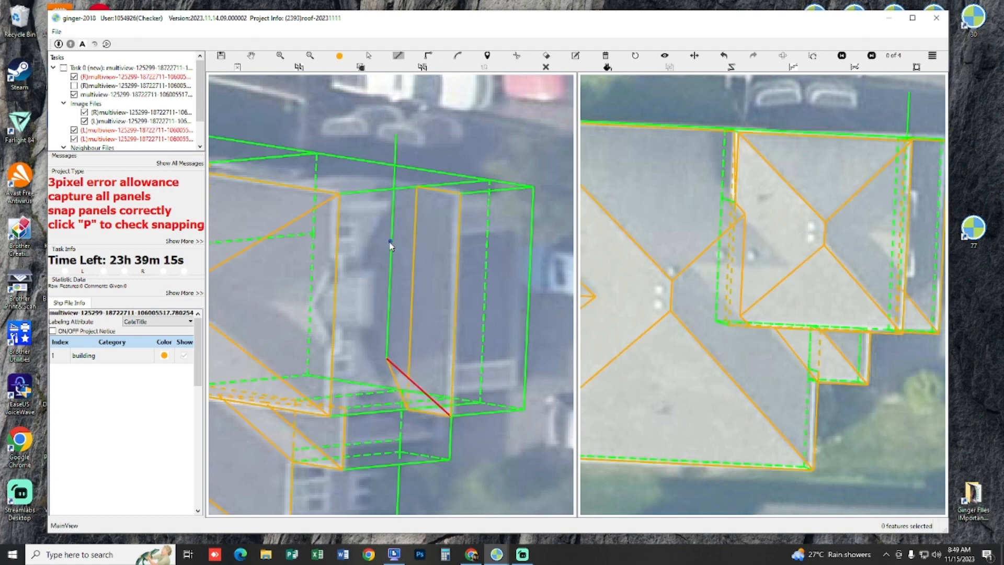
pyautogui.click(390, 242)
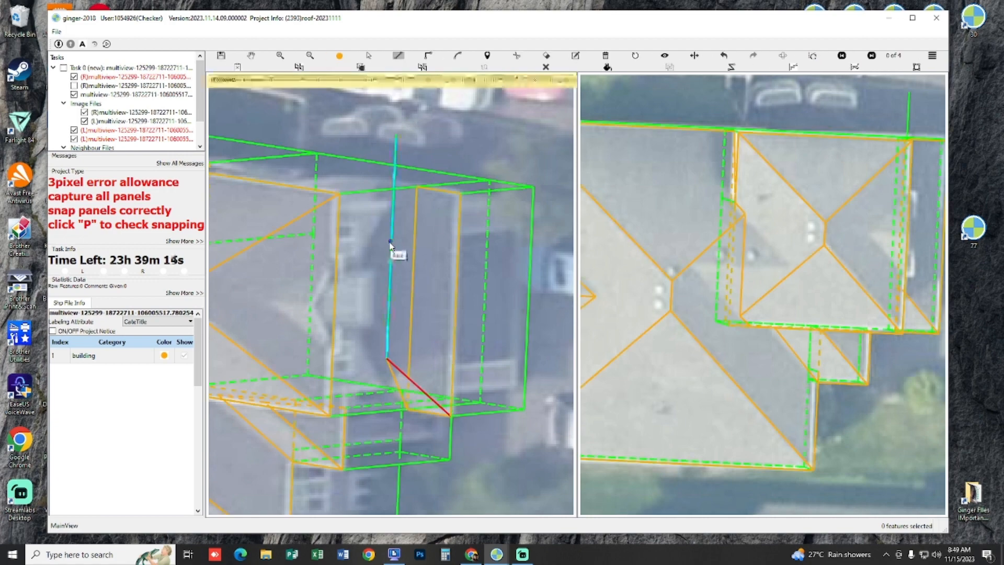
pyautogui.click(414, 195)
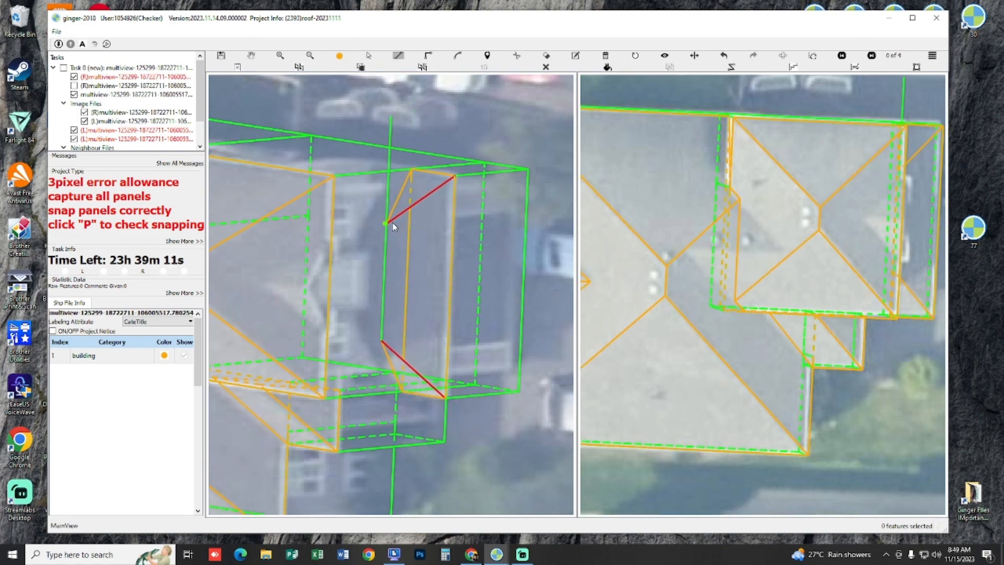
# Step: Draw the front lower roof's main panel between the two triangular side panels, from the house wall to the eave, and check its snapping
pyautogui.click(393, 225)
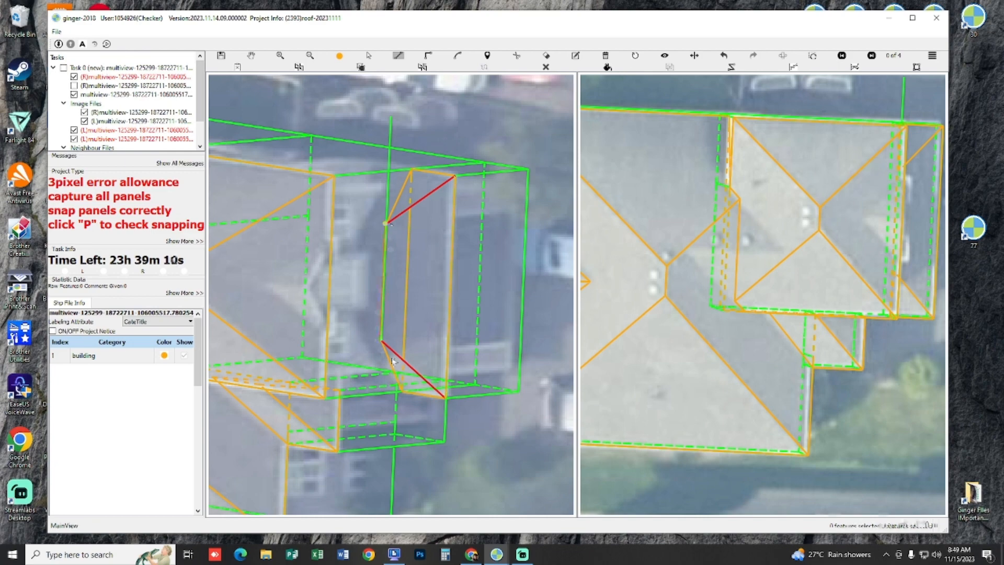
pyautogui.click(448, 403)
pyautogui.click(455, 179)
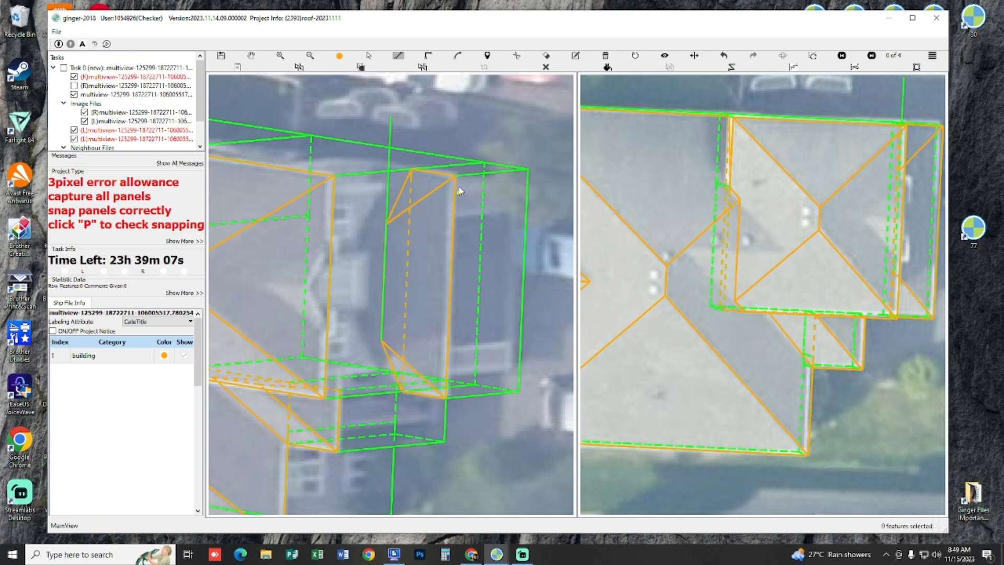
pyautogui.press('p')
pyautogui.press('p')
# Step: Draw the two triangular slopes of the small gable on the front upper roof, meeting along its ridge and reaching the eave
pyautogui.moveTo(376, 204); pyautogui.dragTo(441, 179)
pyautogui.scroll(2, 347, 280)
pyautogui.moveTo(340, 269); pyautogui.dragTo(338, 267)
pyautogui.press('l')
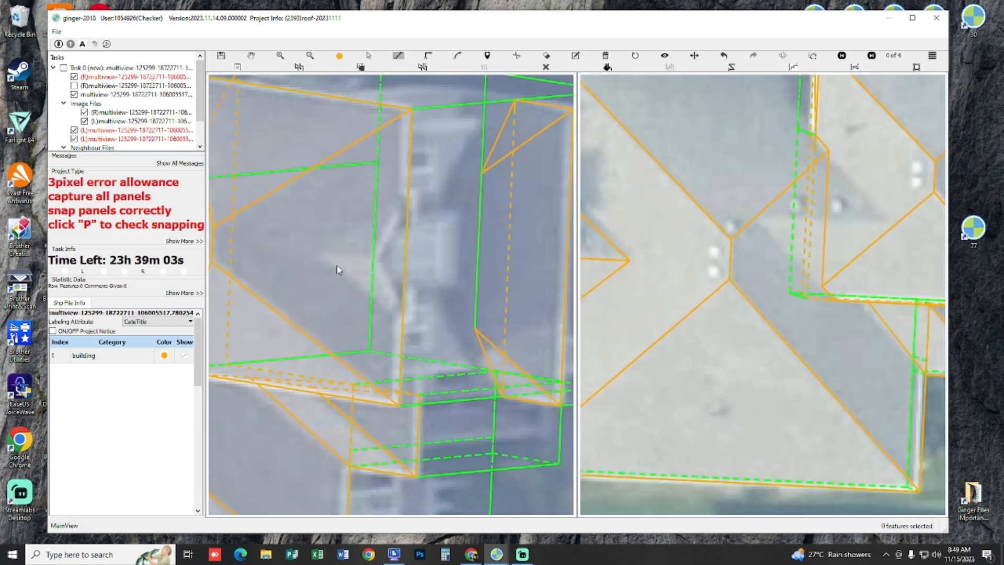
pyautogui.click(325, 257)
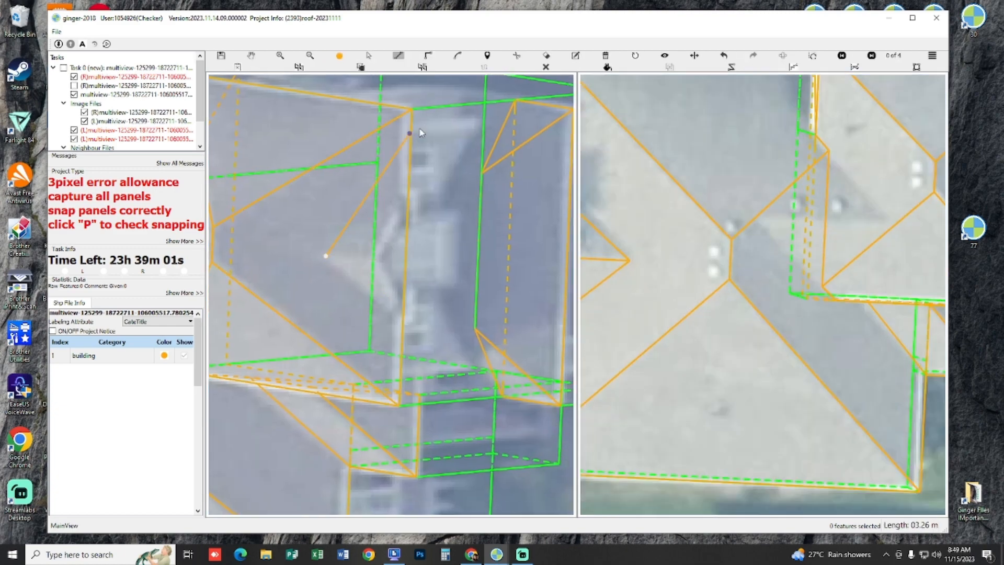
pyautogui.moveTo(444, 168); pyautogui.dragTo(419, 263)
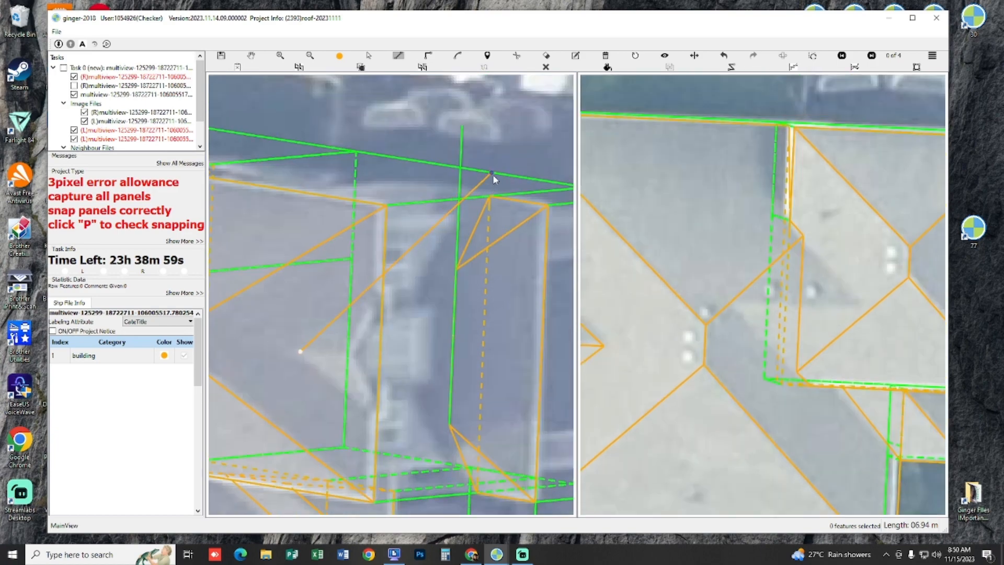
pyautogui.click(493, 174)
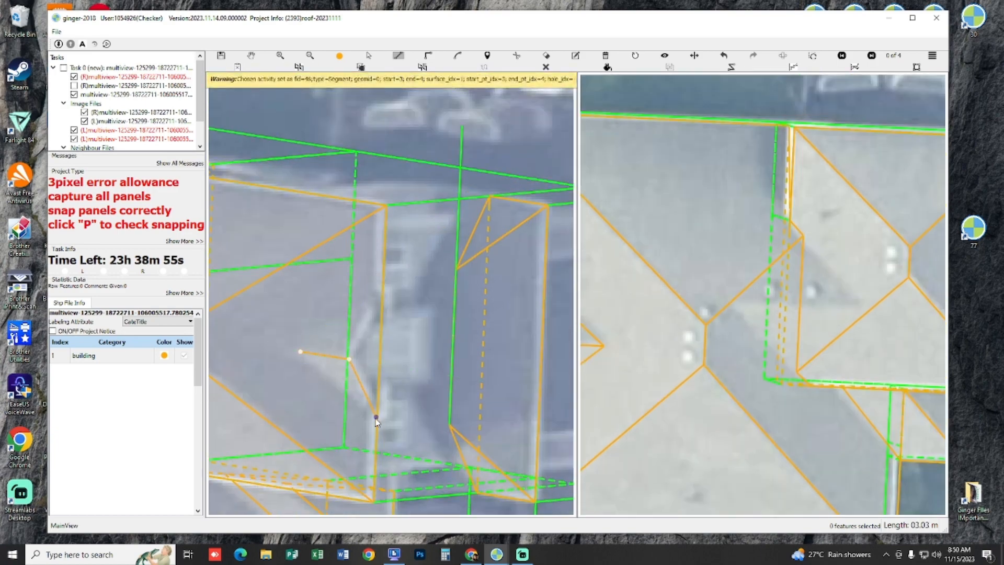
pyautogui.click(349, 361)
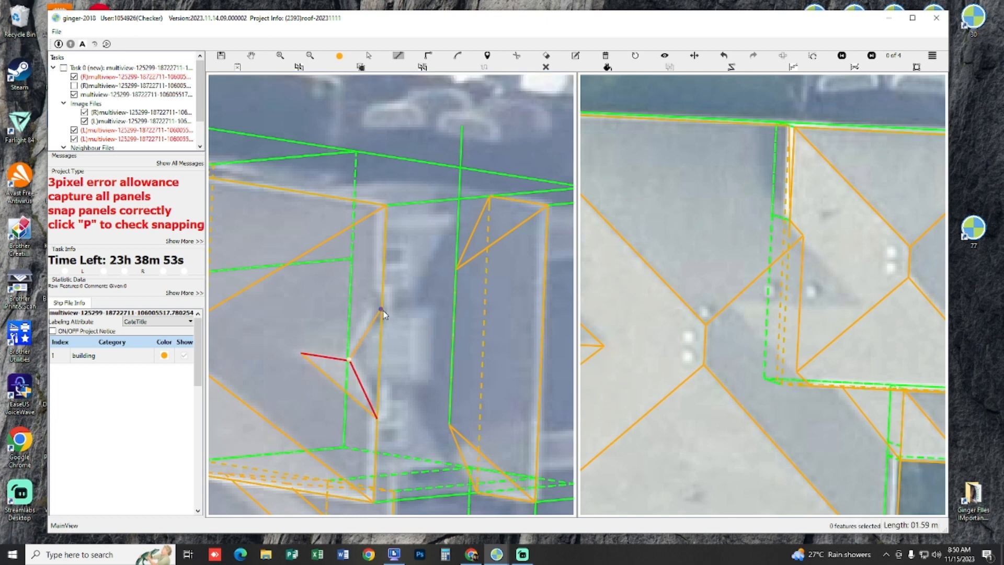
pyautogui.press('Escape')
pyautogui.click(381, 297)
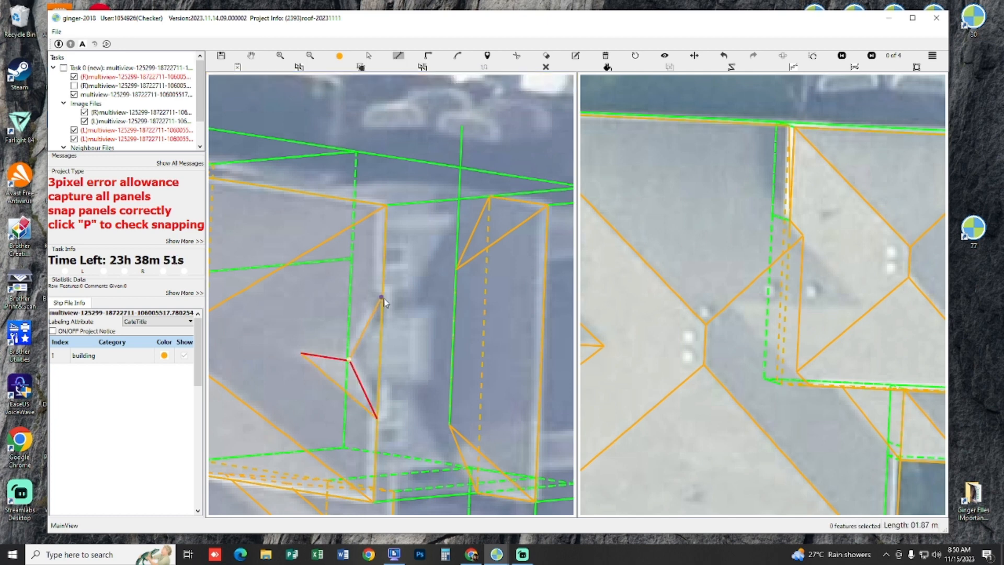
pyautogui.click(302, 352)
pyautogui.doubleClick(349, 361)
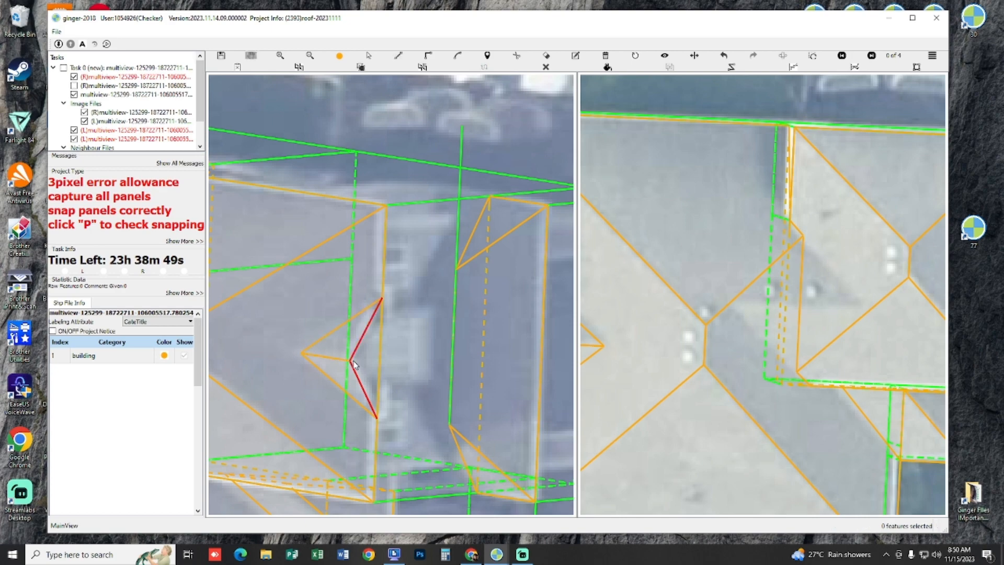
# Step: Close the small gable's front with a triangular panel along the eave and clear the guide line beside the front lower roof
pyautogui.click(382, 298)
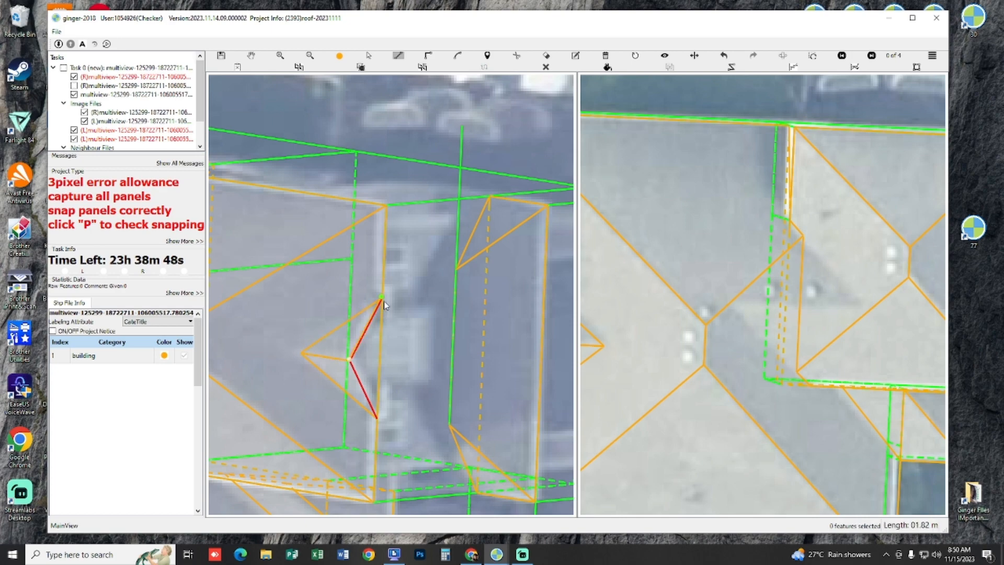
pyautogui.doubleClick(380, 420)
pyautogui.press('space')
pyautogui.scroll(-3, 382, 372)
pyautogui.moveTo(414, 237); pyautogui.dragTo(435, 190)
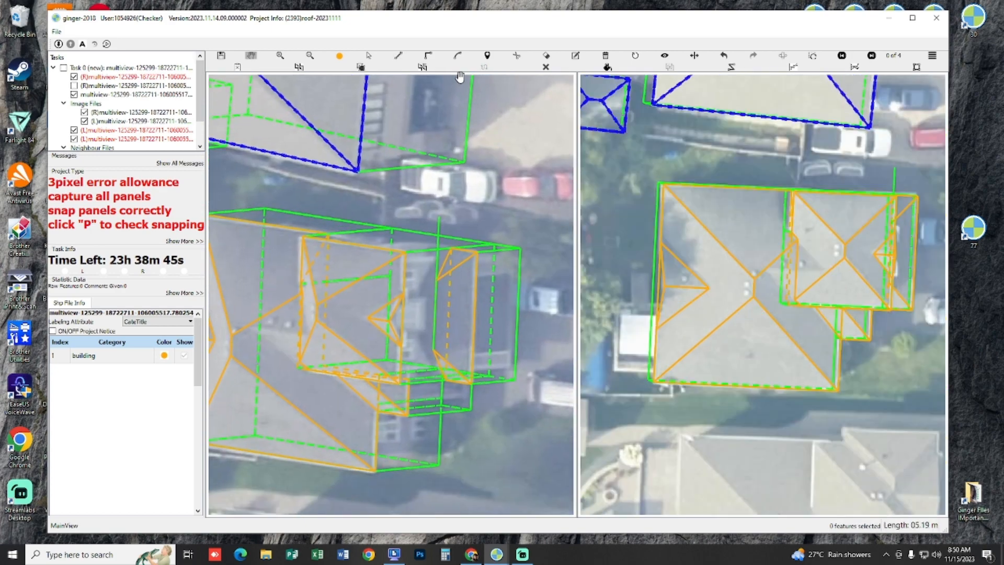
pyautogui.scroll(-2, 546, 80)
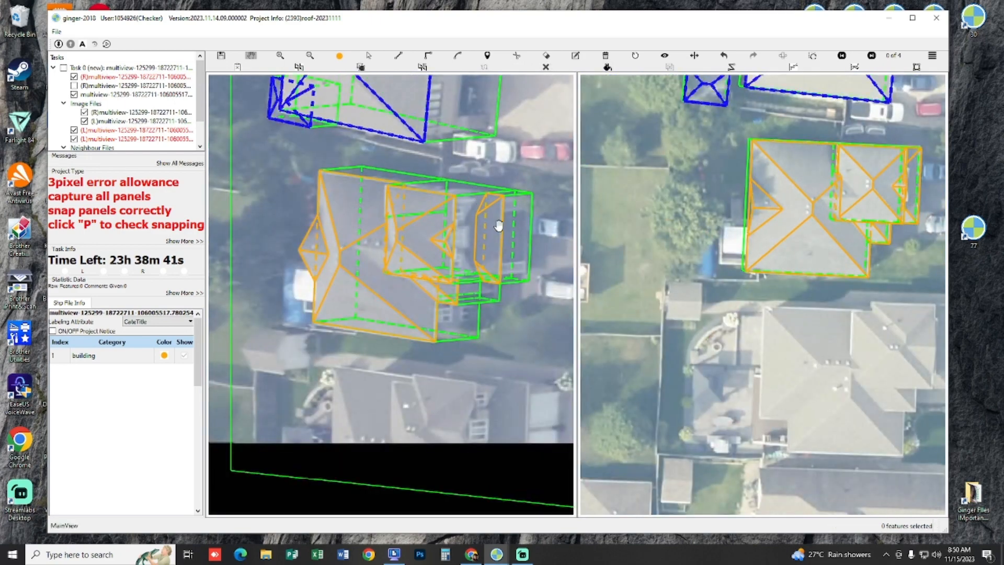
# Step: Select the small gable's triangular front panel and examine the gable's snapping with filled panels
pyautogui.scroll(3, 499, 225)
pyautogui.scroll(1, 361, 240)
pyautogui.press('s')
pyautogui.moveTo(295, 229); pyautogui.dragTo(392, 290)
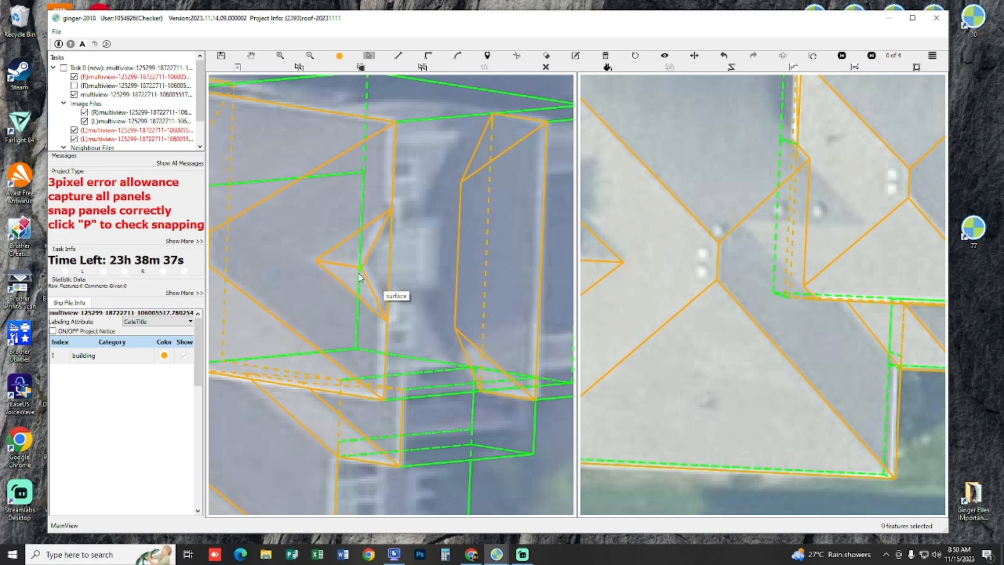
pyautogui.click(323, 233)
pyautogui.click(390, 271)
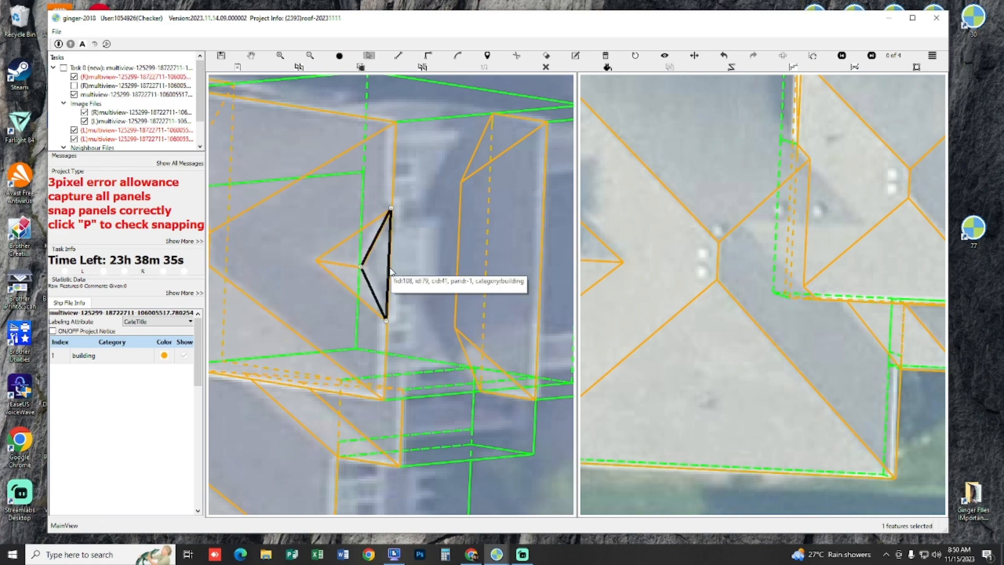
pyautogui.press('p')
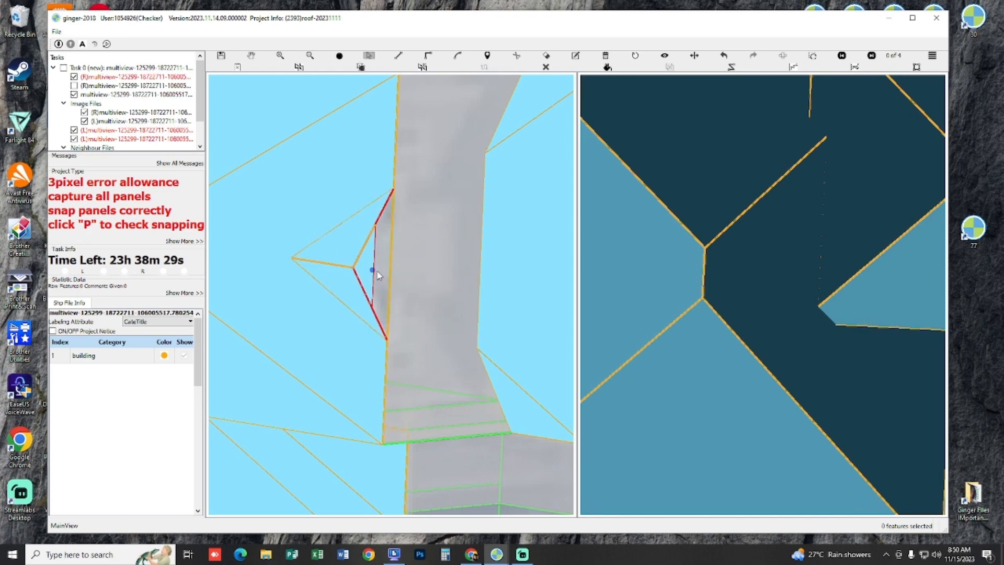
pyautogui.press('Escape')
pyautogui.scroll(-6, 385, 284)
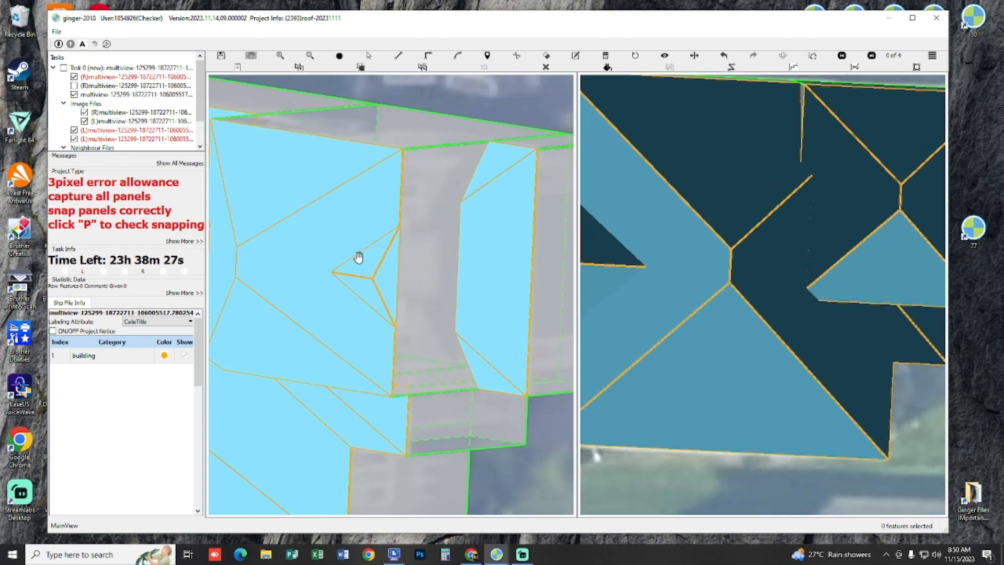
# Step: Swap the stereo images and check the house's captured panels against the imagery and in 3D
pyautogui.scroll(3, 431, 214)
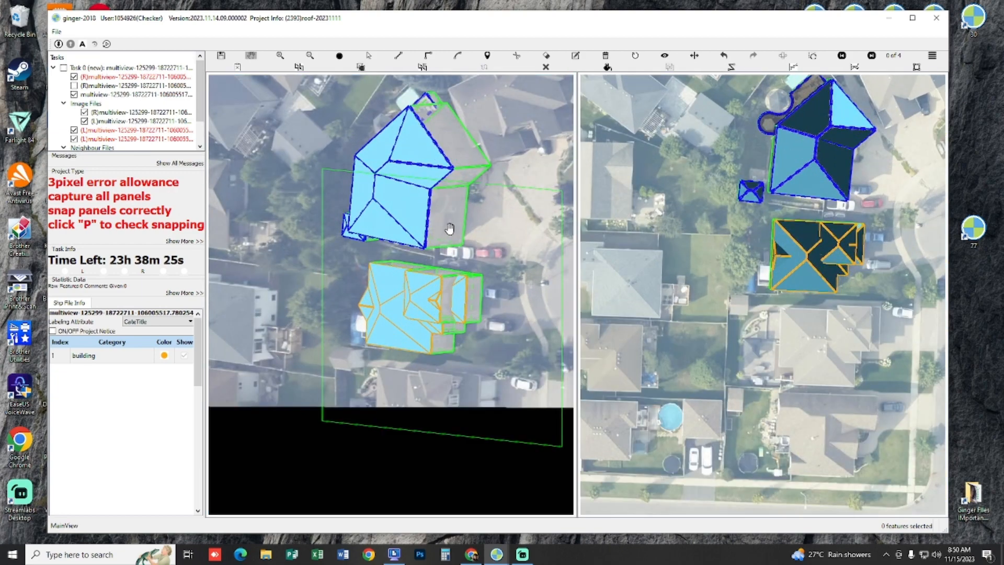
pyautogui.click(813, 56)
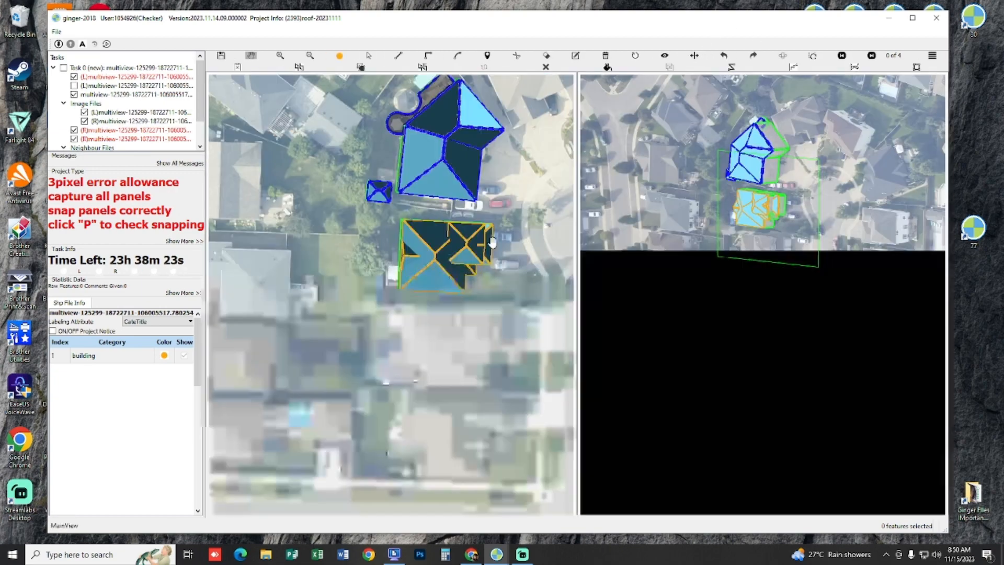
pyautogui.scroll(4, 478, 271)
pyautogui.moveTo(550, 355); pyautogui.dragTo(366, 171)
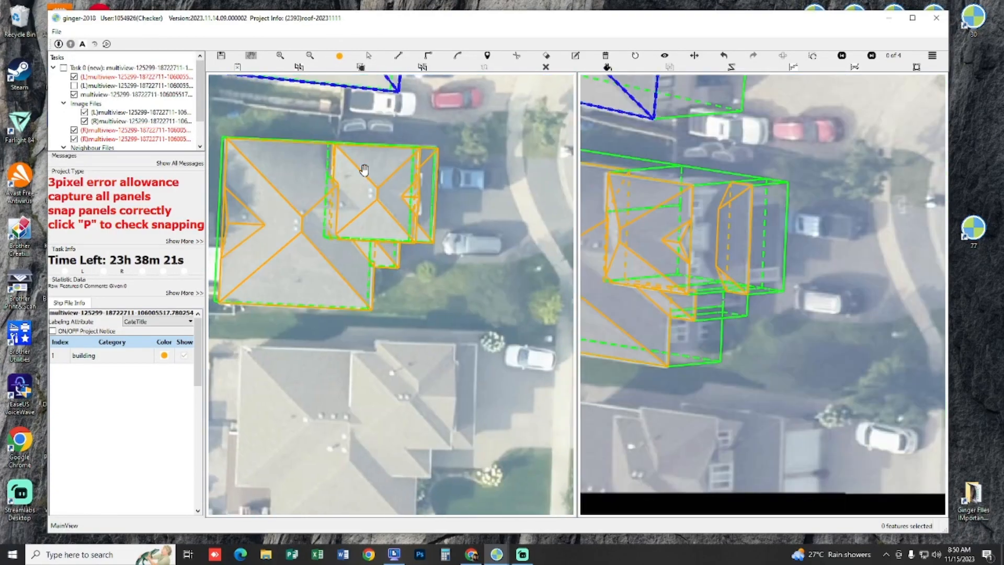
pyautogui.moveTo(330, 220); pyautogui.dragTo(424, 220)
pyautogui.scroll(-1, 343, 269)
pyautogui.moveTo(343, 270); pyautogui.dragTo(383, 400)
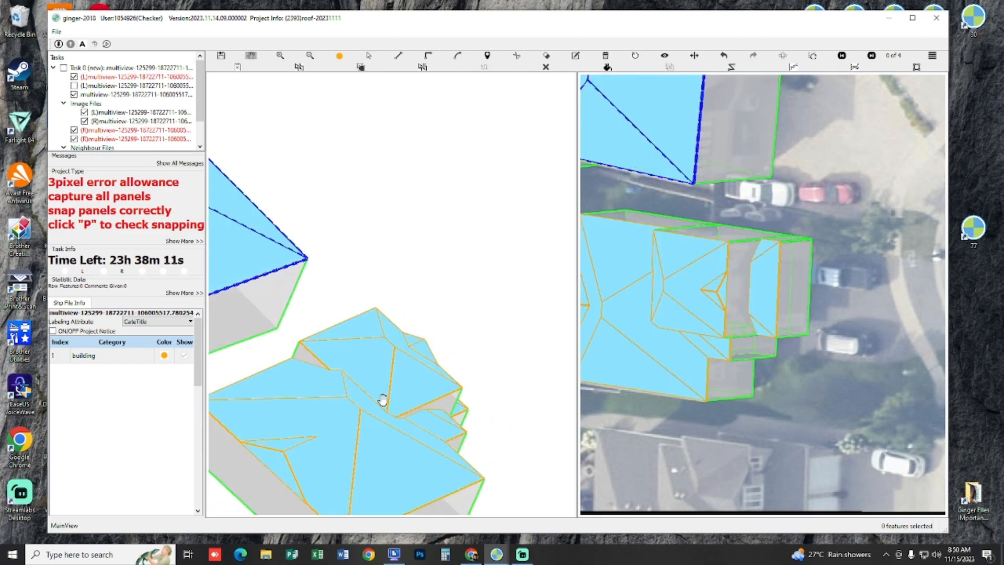
# Step: Switch the stereo image order back and forth and compare the house's filled roof panels in both images
pyautogui.click(784, 56)
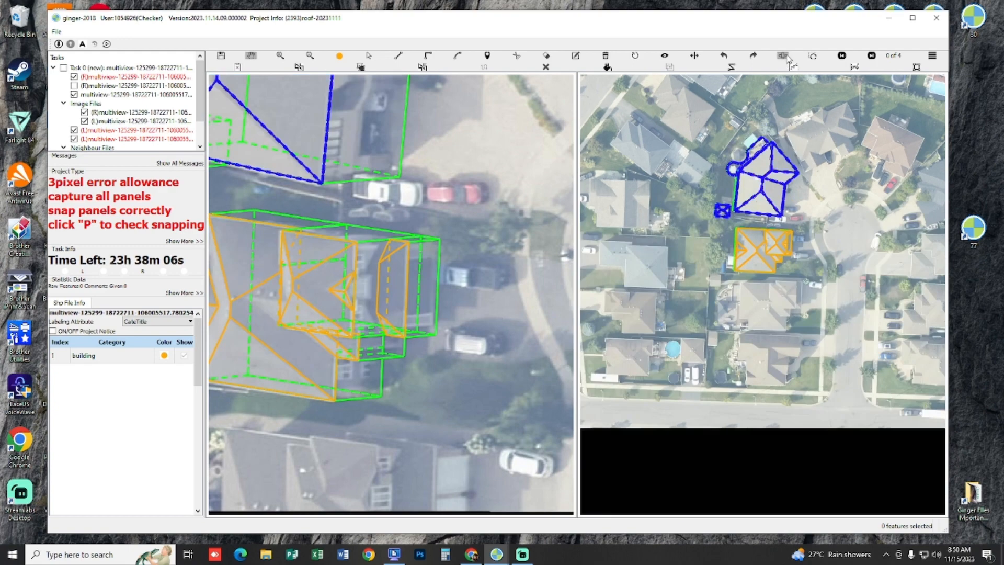
pyautogui.click(784, 57)
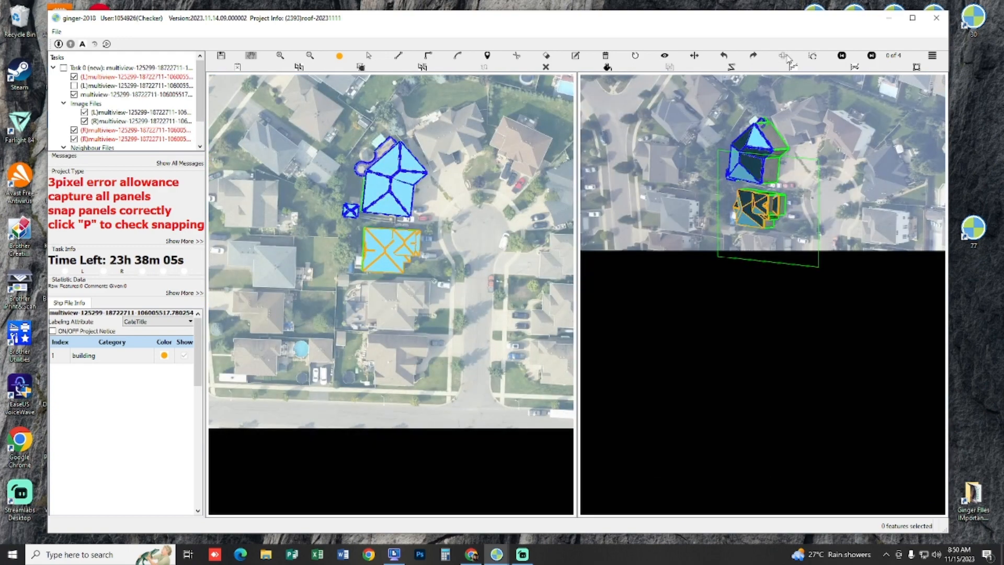
pyautogui.scroll(1, 697, 188)
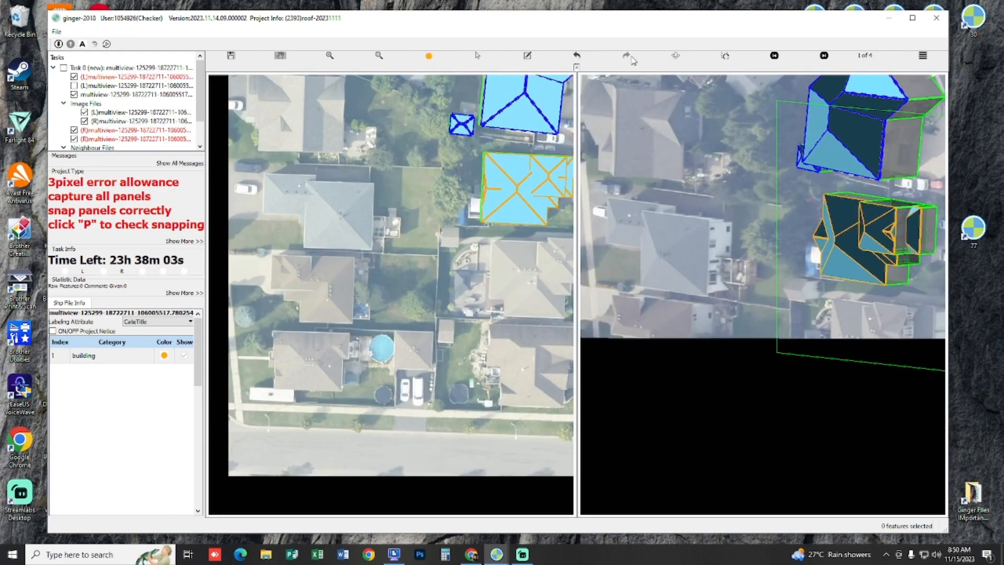
pyautogui.click(675, 56)
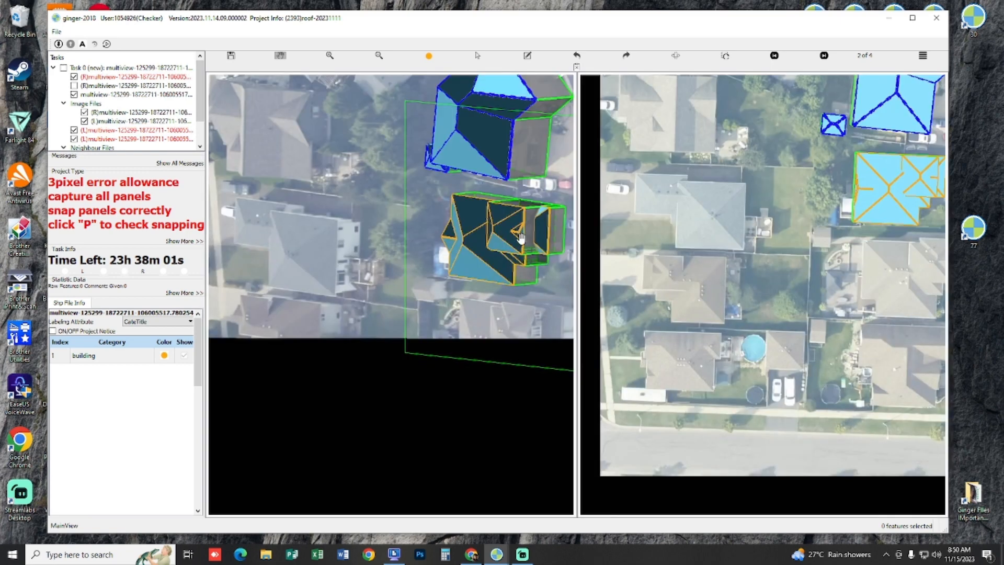
pyautogui.scroll(3, 522, 238)
pyautogui.moveTo(525, 234); pyautogui.dragTo(420, 232)
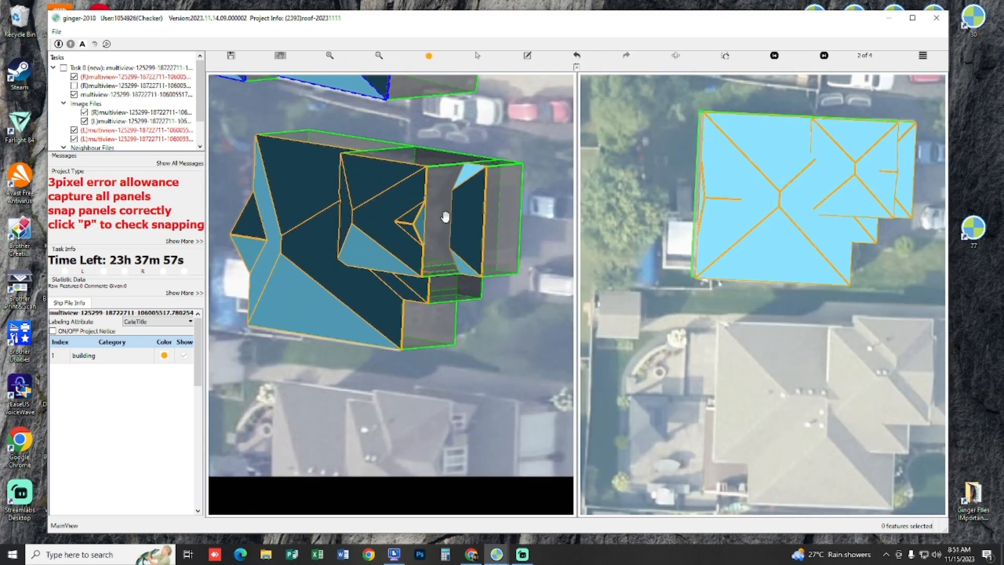
# Step: Examine the captured house's roof panels in 3D from several sides, including the small gable and the stepped lower roofs
pyautogui.press('p')
pyautogui.press('p')
pyautogui.moveTo(379, 228); pyautogui.dragTo(394, 262)
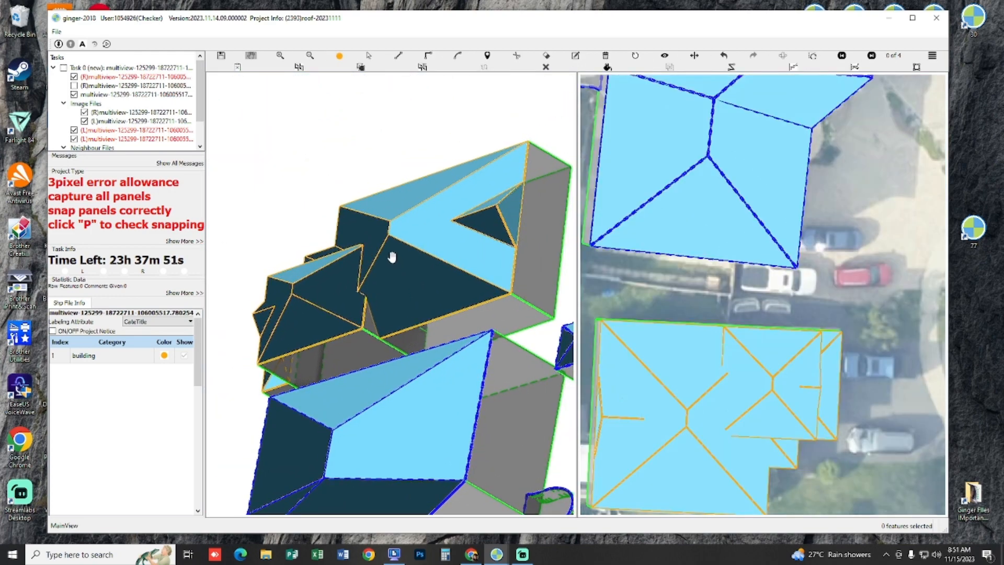
pyautogui.scroll(-2, 399, 264)
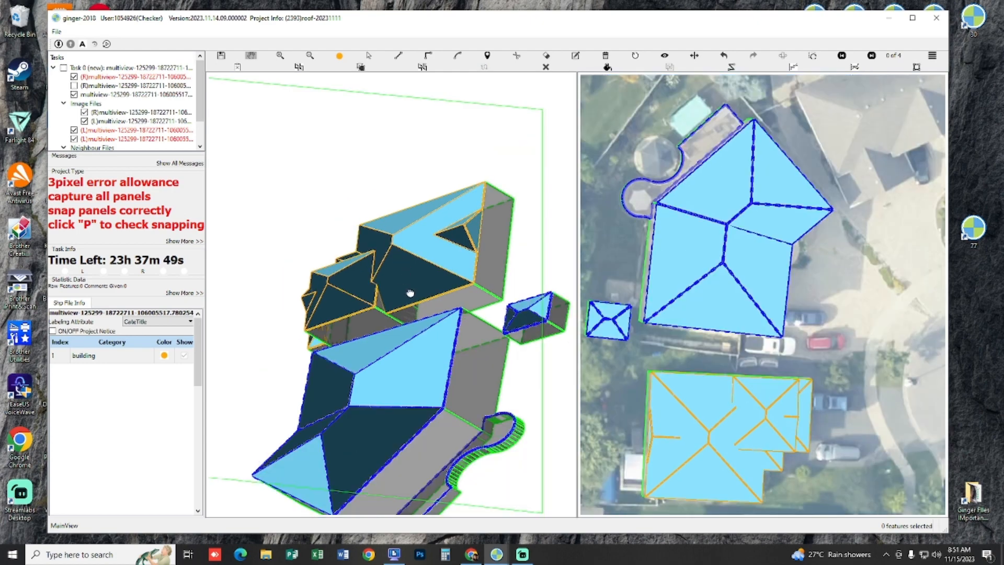
pyautogui.moveTo(410, 293); pyautogui.dragTo(482, 282)
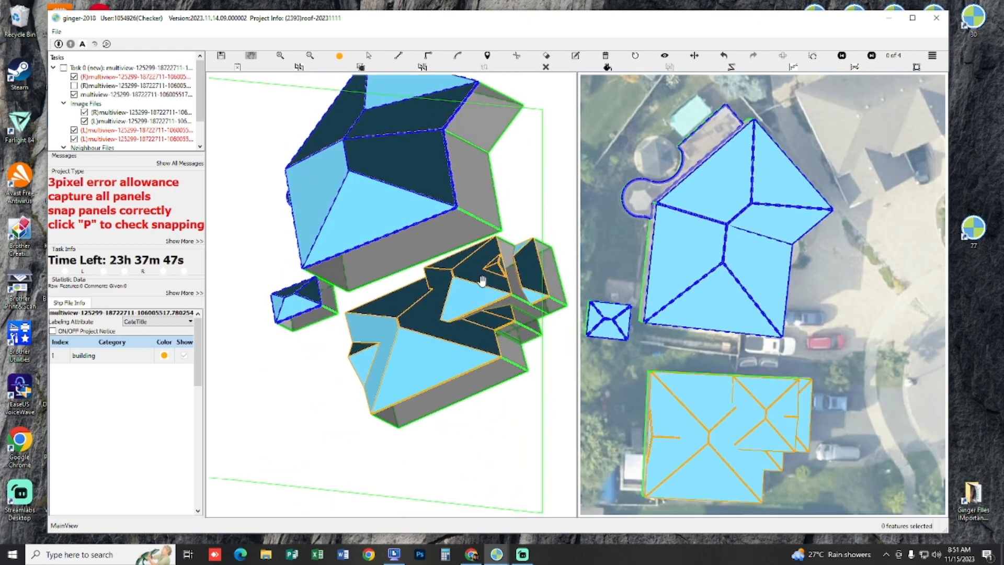
pyautogui.scroll(3, 476, 285)
# Step: Alternate between filled panels and wireframe in the 3D view to check the snapping of the house's roof panels
pyautogui.press('p')
pyautogui.moveTo(448, 260); pyautogui.dragTo(462, 277)
pyautogui.press('p')
pyautogui.press('p')
pyautogui.press('p')
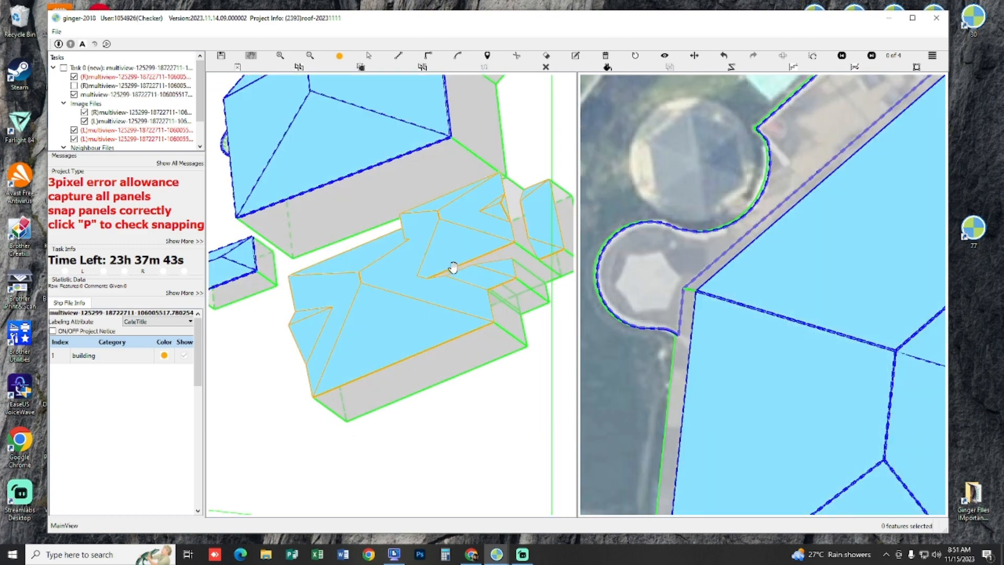
pyautogui.press('p')
pyautogui.scroll(3, 450, 266)
pyautogui.scroll(-3, 451, 266)
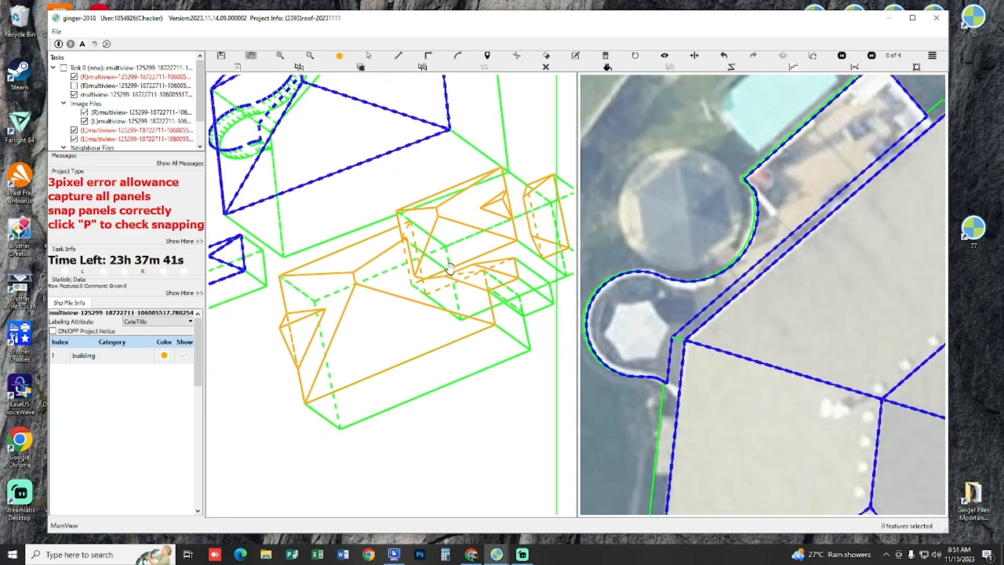
pyautogui.press('p')
pyautogui.scroll(-2, 450, 268)
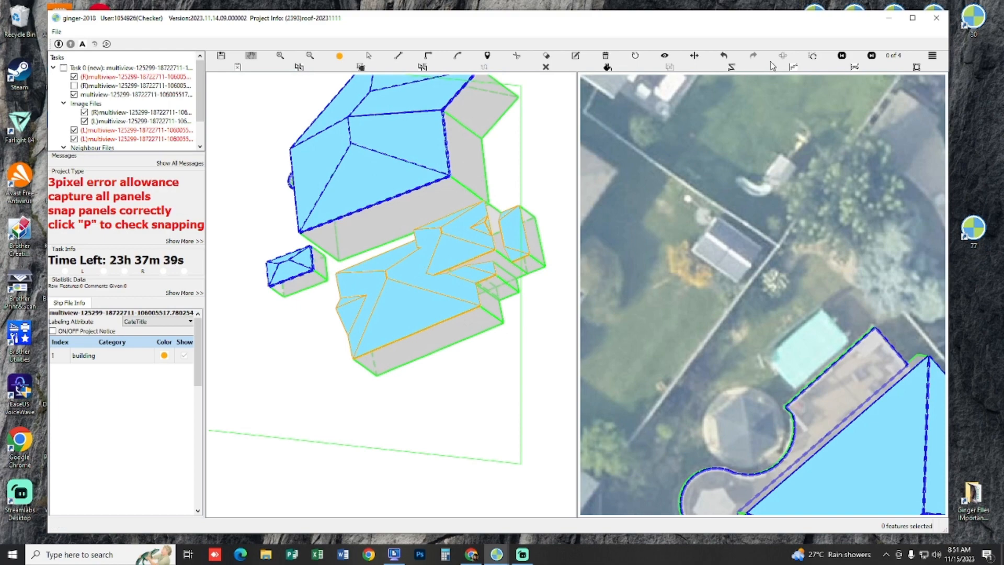
# Step: Cycle through the stereo image pairs and compare the filled roof panels of both captured houses against the imagery
pyautogui.press('Right')
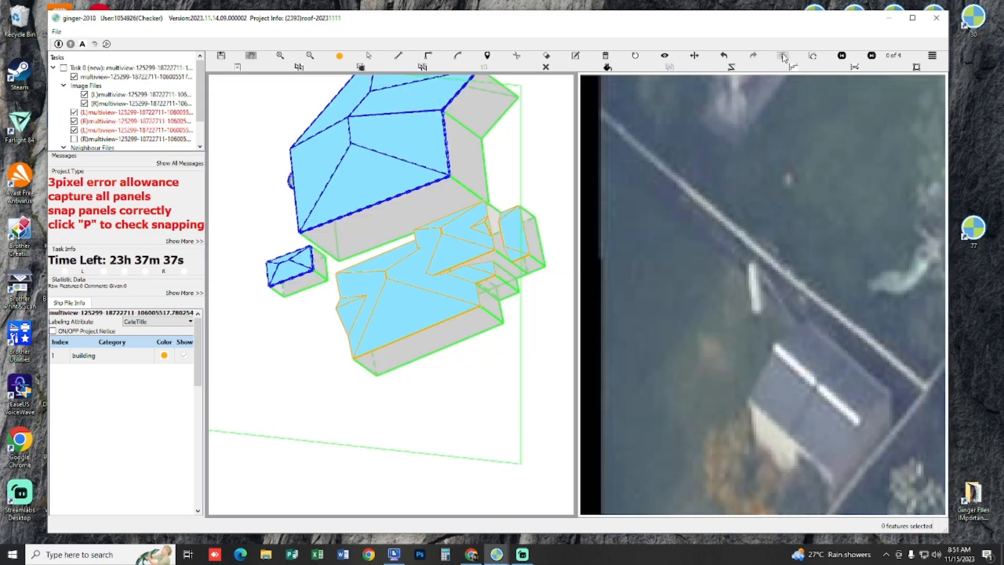
pyautogui.click(783, 57)
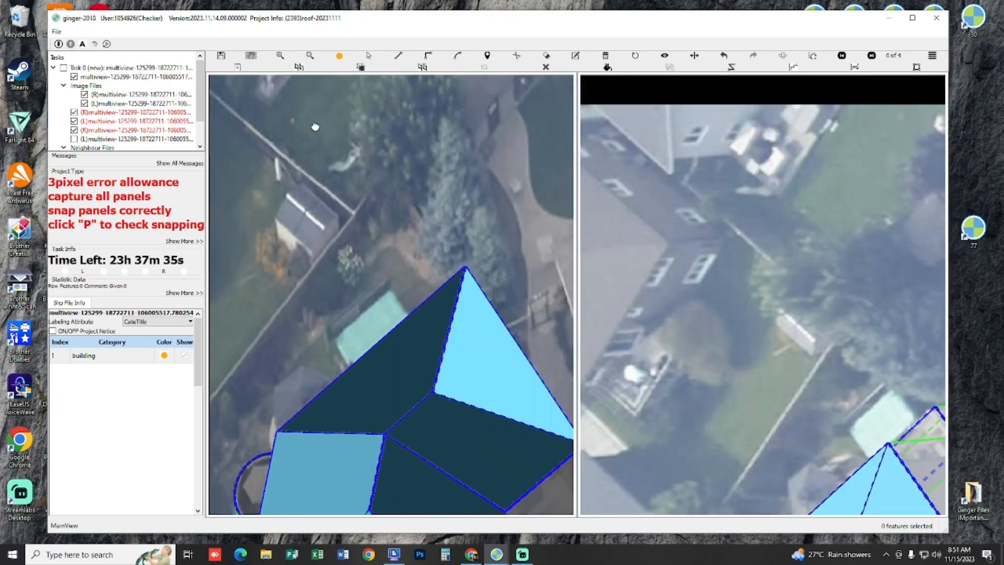
pyautogui.scroll(-5, 411, 243)
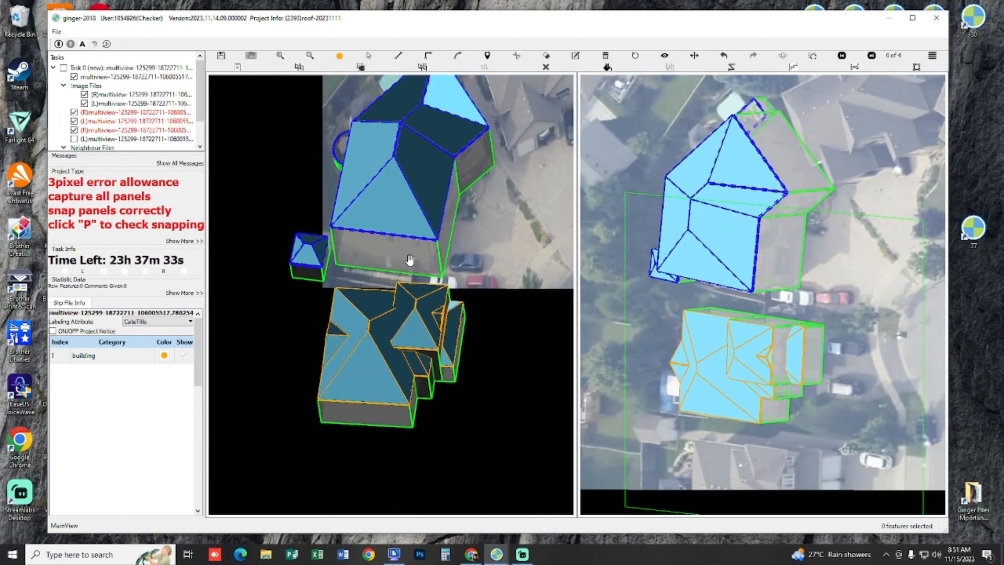
pyautogui.scroll(2, 410, 260)
pyautogui.moveTo(410, 260); pyautogui.dragTo(442, 152)
pyautogui.scroll(2, 410, 257)
pyautogui.scroll(-3, 439, 166)
# Step: Show the roof panels as outlines only and check both houses against another stereo image pair
pyautogui.press('p')
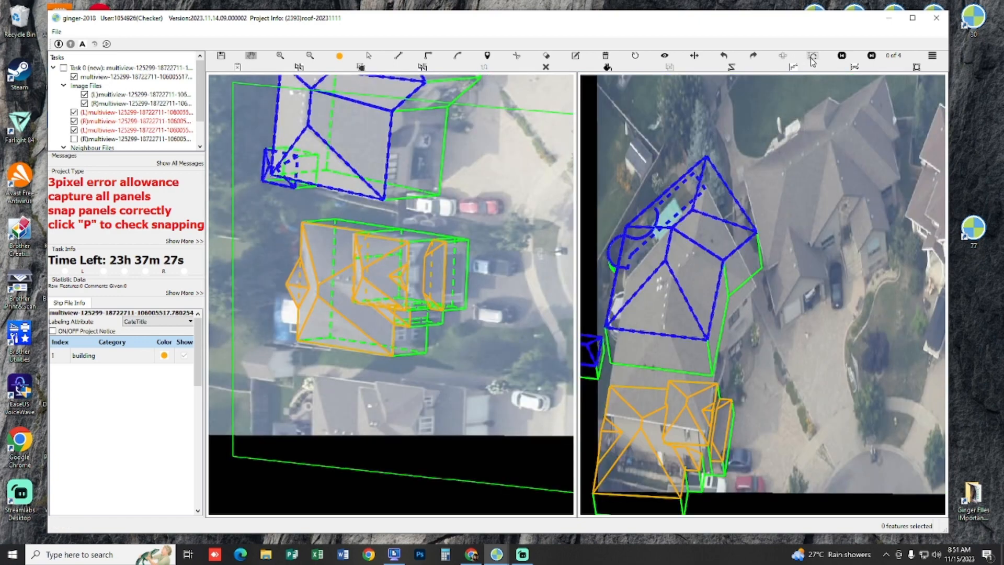
pyautogui.click(811, 57)
pyautogui.scroll(-5, 411, 213)
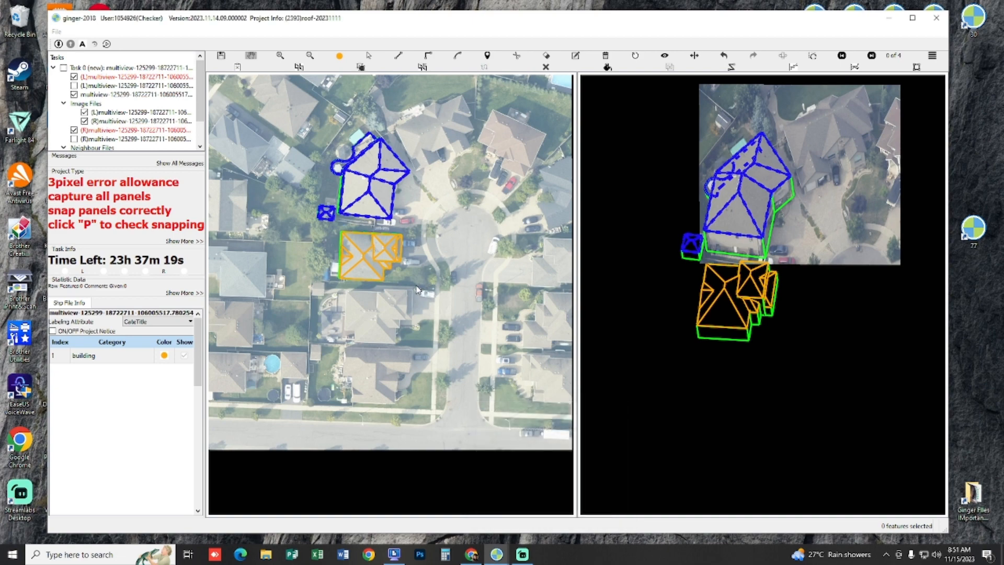
# Step: Select all roof panels of the orange-outlined house below the blue one and check their snapping
pyautogui.scroll(5, 417, 289)
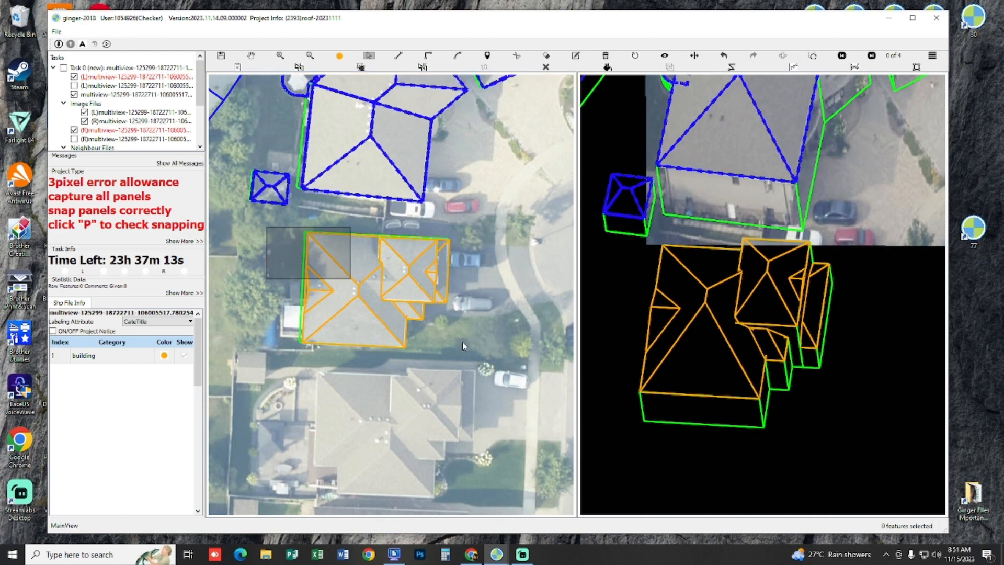
pyautogui.moveTo(463, 342); pyautogui.dragTo(492, 364)
pyautogui.press('p')
pyautogui.scroll(4, 412, 356)
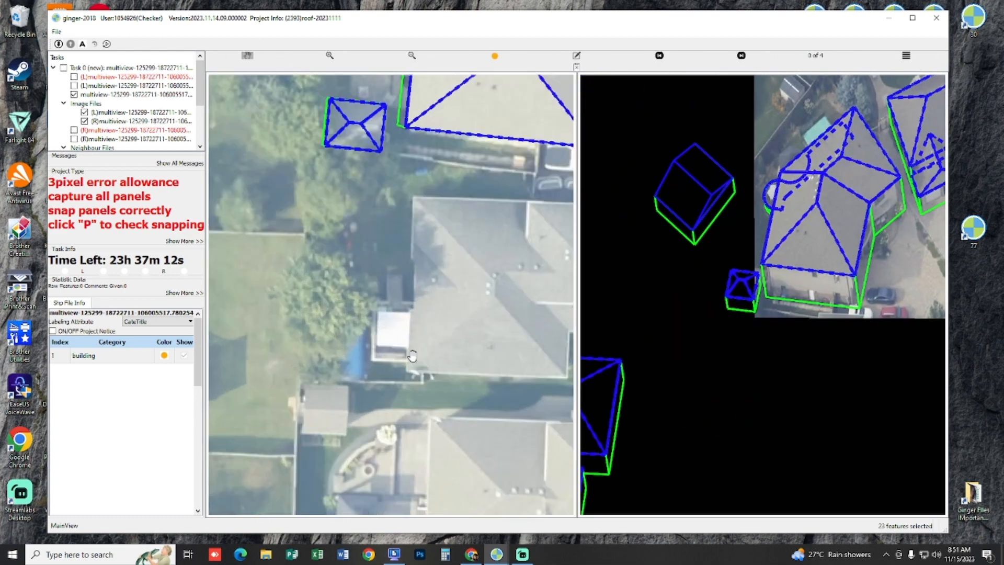
# Step: Inspect the house's roof outlines against the aerial images in the different views, with the outlines shown and hidden
pyautogui.scroll(2, 413, 356)
pyautogui.press('p')
pyautogui.press('p')
pyautogui.press('p')
pyautogui.press('p')
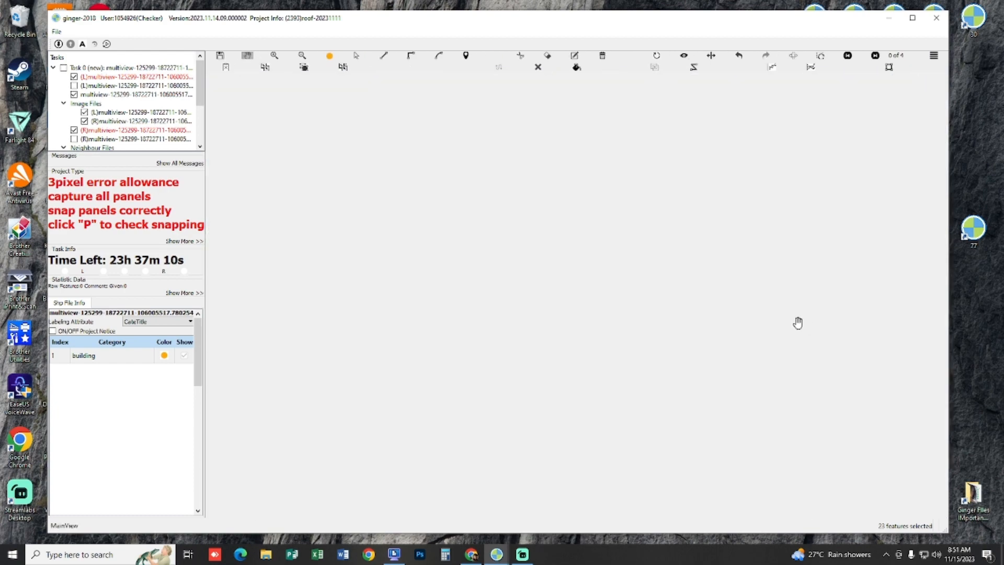
pyautogui.moveTo(790, 301); pyautogui.dragTo(745, 277)
pyautogui.scroll(-3, 721, 249)
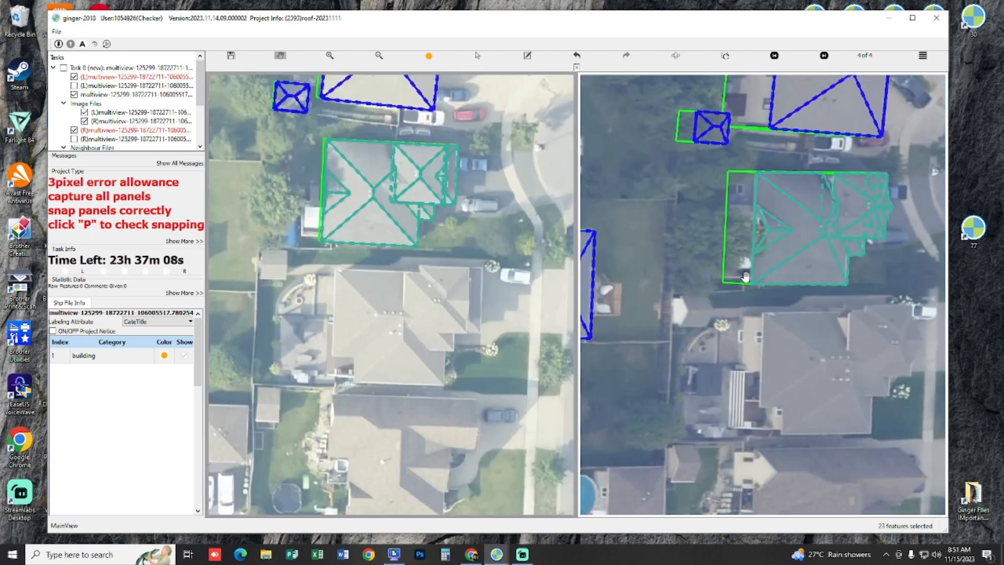
pyautogui.press('p')
pyautogui.press('p')
pyautogui.scroll(3, 767, 311)
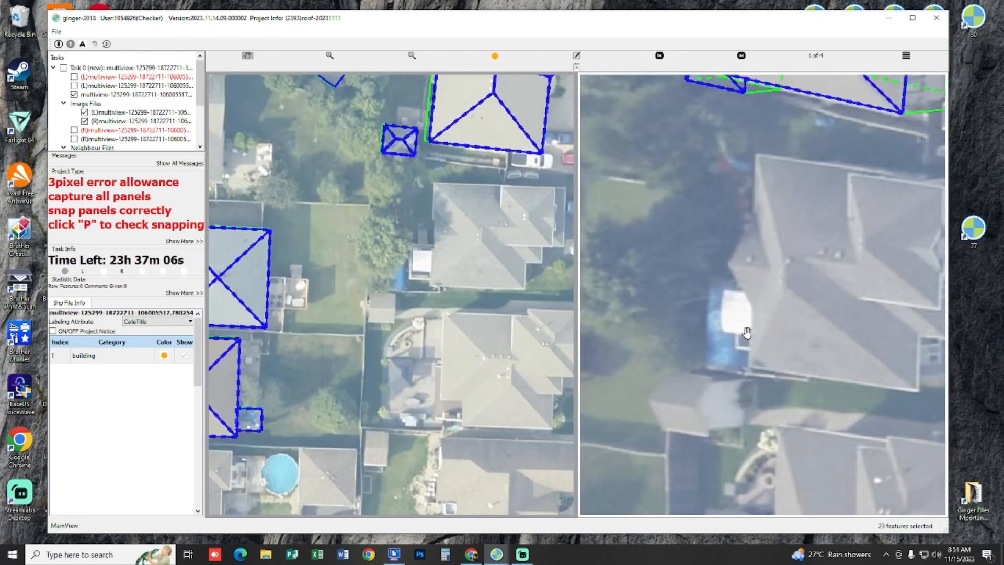
pyautogui.press('p')
pyautogui.scroll(3, 425, 269)
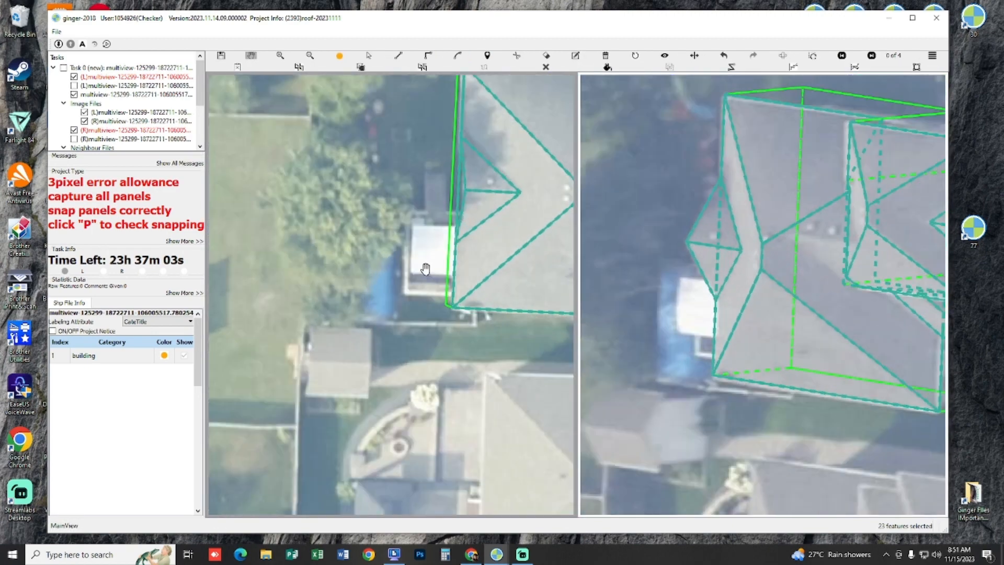
# Step: Examine the small white-roofed structure beside the house in each available view for its edges and visibility
pyautogui.moveTo(426, 269); pyautogui.dragTo(412, 257)
pyautogui.press('Right')
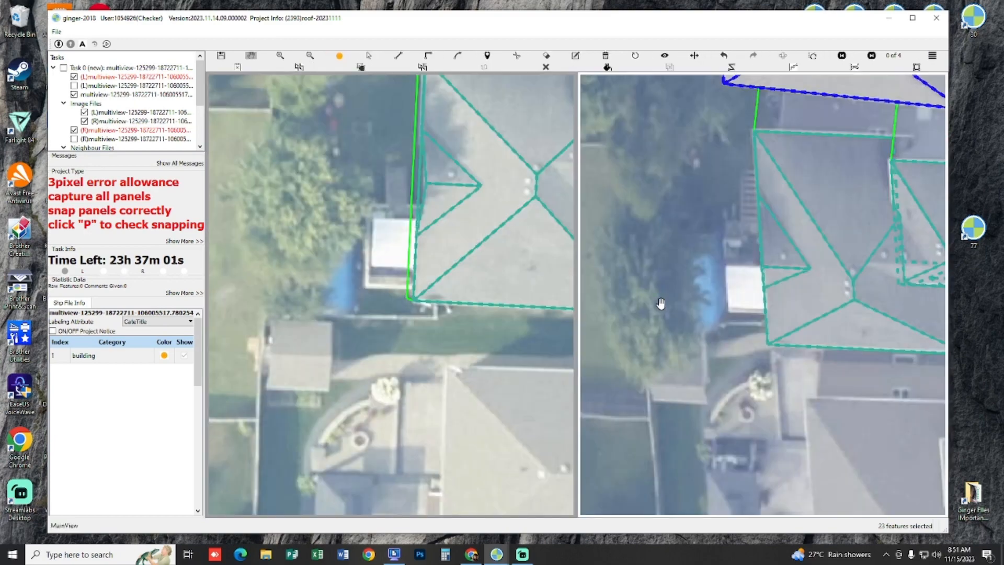
pyautogui.moveTo(647, 295); pyautogui.dragTo(619, 287)
pyautogui.press('p')
pyautogui.scroll(2, 740, 269)
pyautogui.press('p')
pyautogui.press('p')
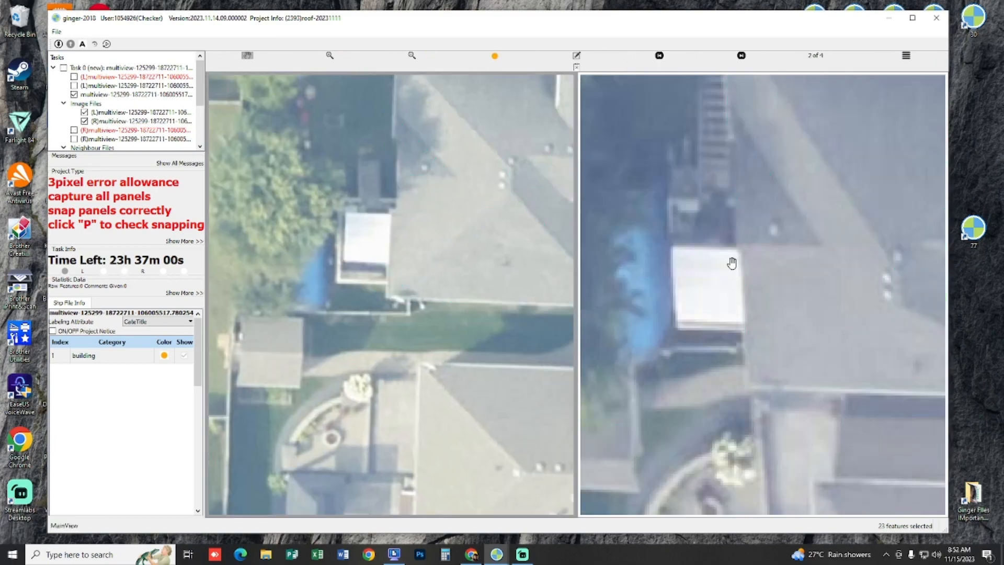
pyautogui.press('p')
pyautogui.press('p')
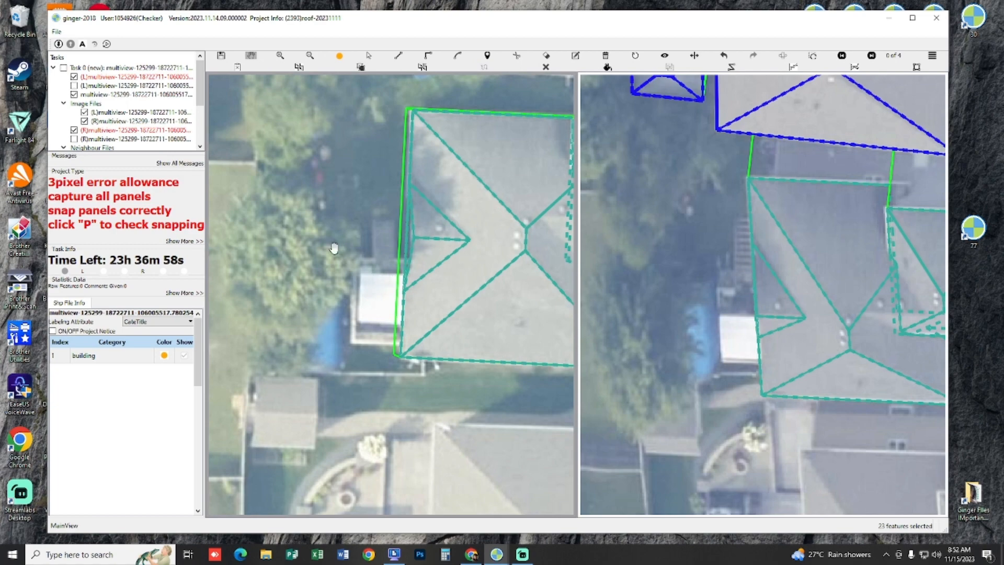
pyautogui.press('p')
pyautogui.press('p')
pyautogui.press('p')
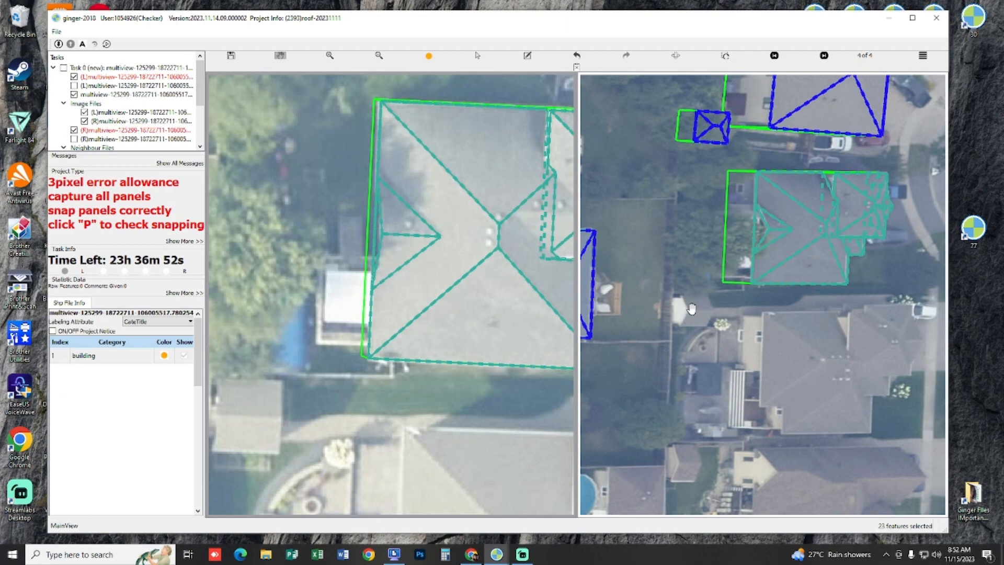
pyautogui.moveTo(692, 308); pyautogui.dragTo(708, 372)
pyautogui.press('Right')
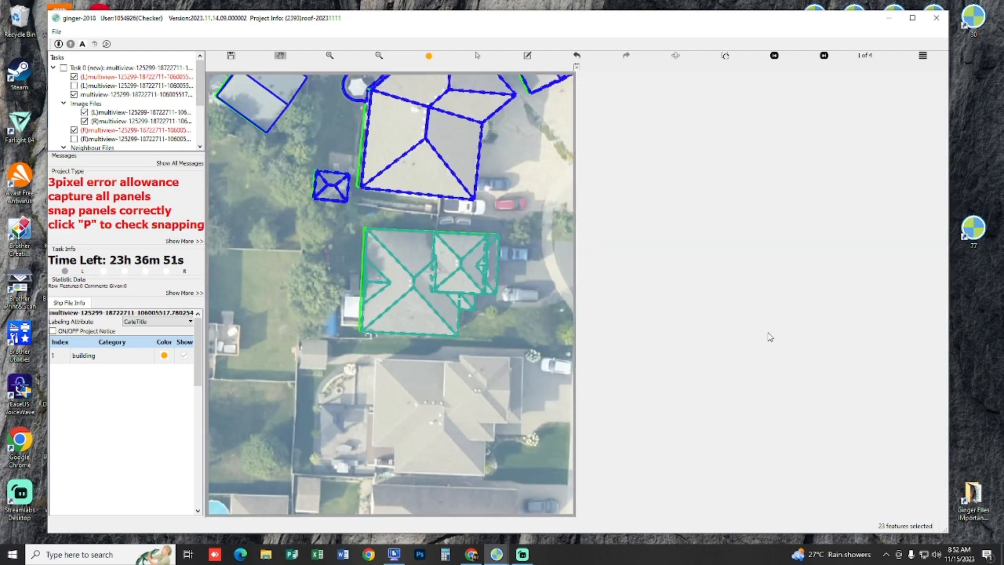
pyautogui.press('Right')
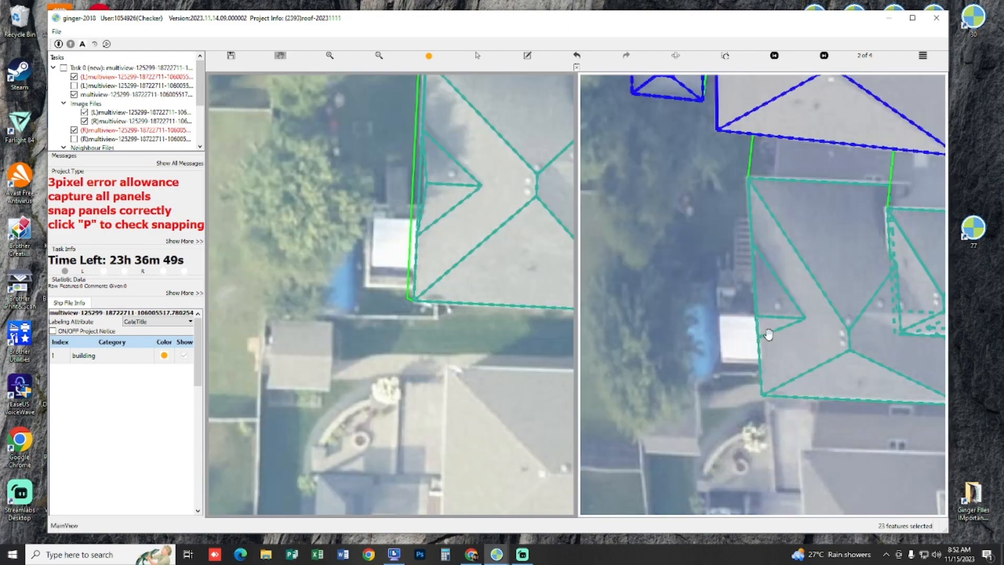
pyautogui.press('Right')
pyautogui.press('Right')
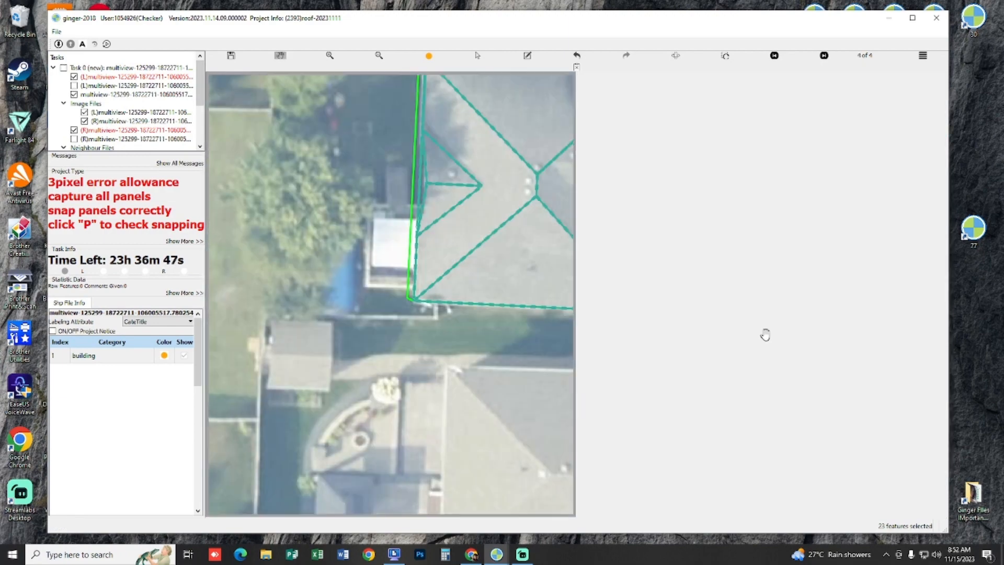
pyautogui.scroll(2, 789, 324)
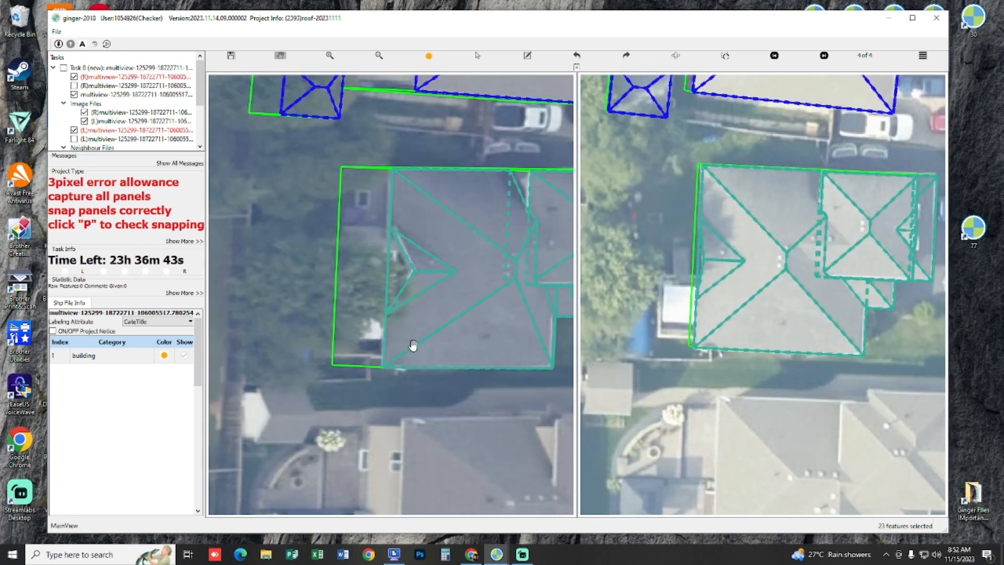
# Step: Trace a closed rectangular roof outline over the white-roofed structure beside the house
pyautogui.scroll(2, 418, 329)
pyautogui.moveTo(362, 294); pyautogui.dragTo(392, 281)
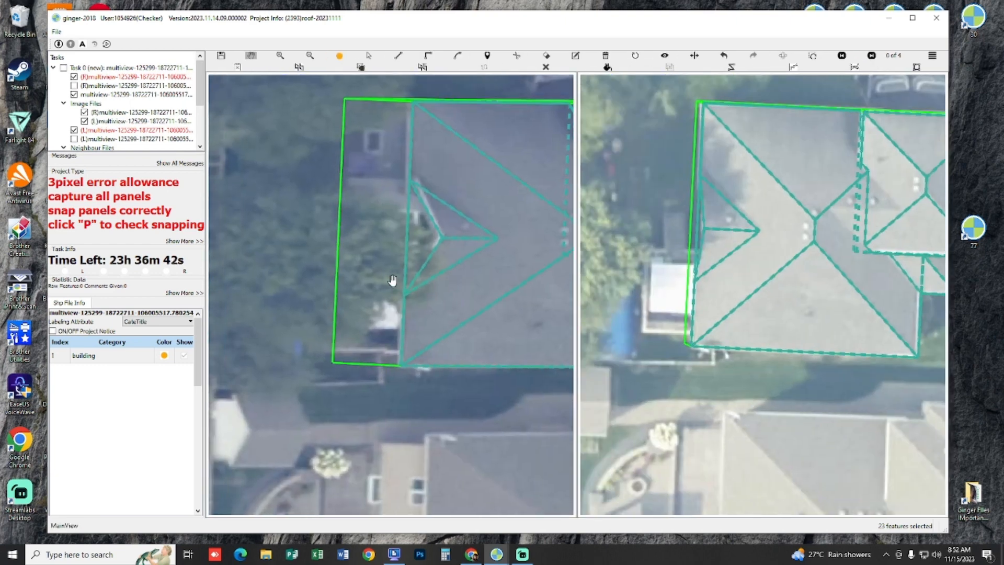
pyautogui.click(381, 351)
pyautogui.click(299, 350)
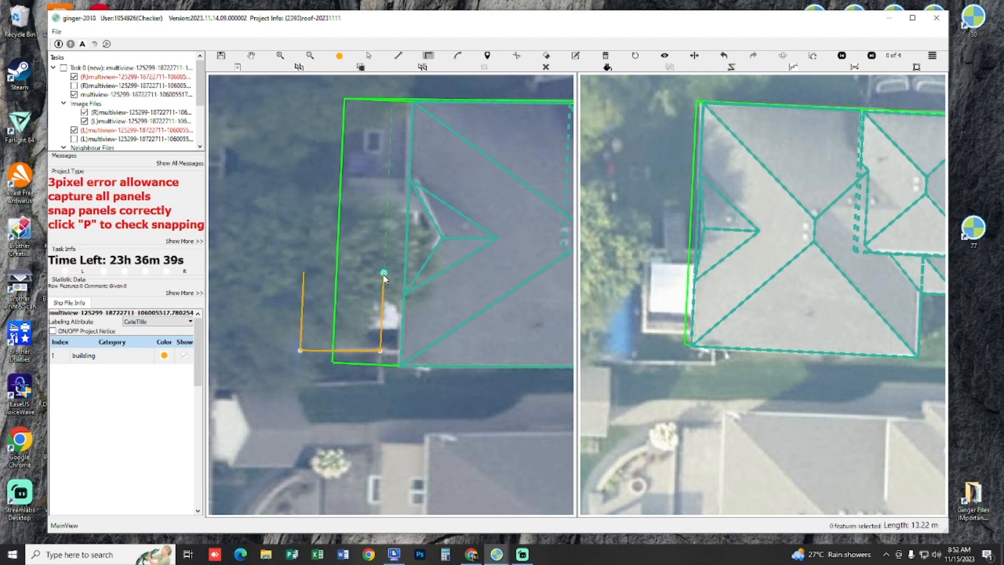
pyautogui.rightClick(364, 295)
pyautogui.scroll(1, 327, 320)
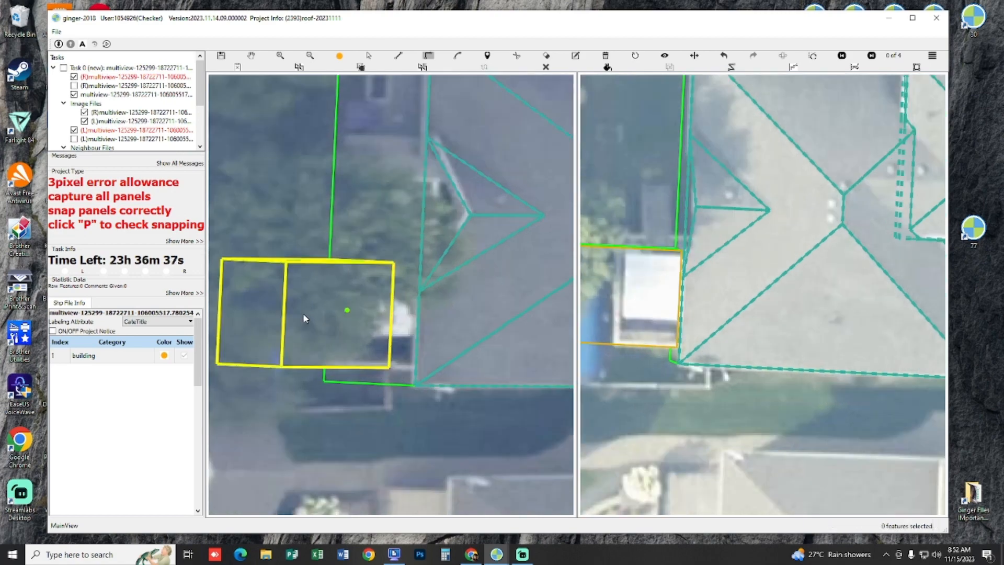
# Step: Move the new rectangle's outer edge in towards the house and its upper edge slightly outward to fit the structure
pyautogui.press('Escape')
pyautogui.moveTo(285, 316); pyautogui.dragTo(328, 318)
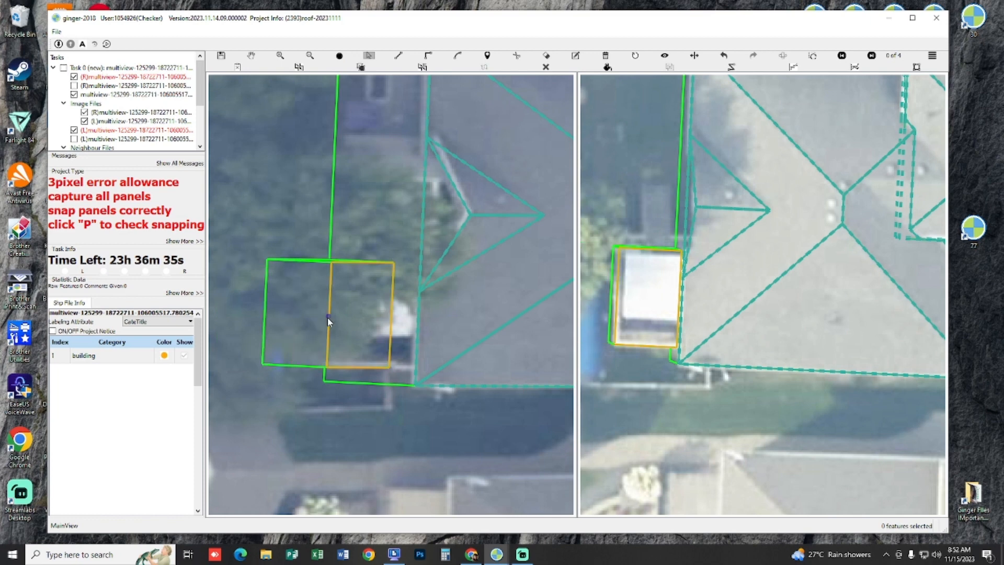
pyautogui.moveTo(360, 262); pyautogui.dragTo(362, 249)
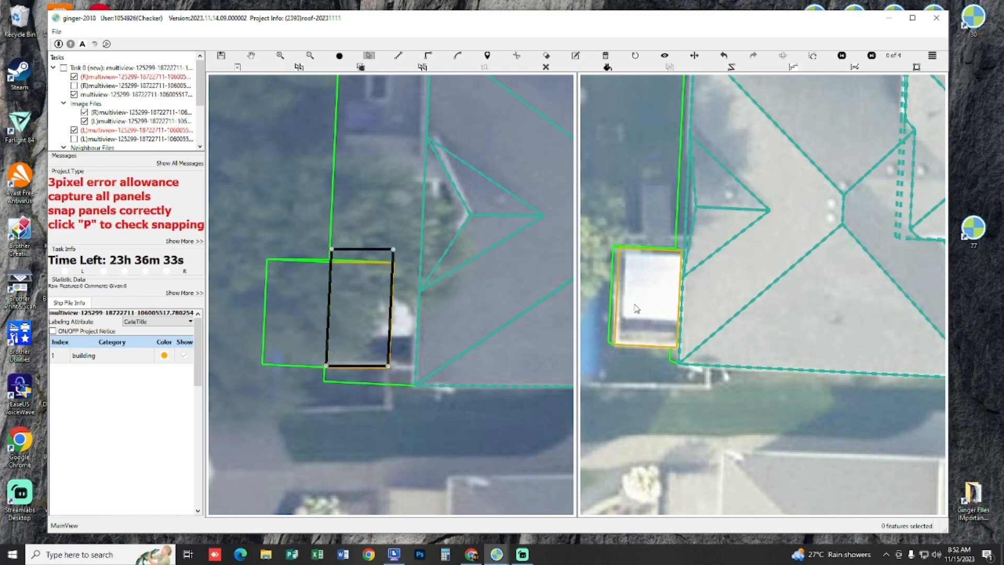
# Step: Compare the adjusted rectangle with the bare image and check its snapping together with the house roof
pyautogui.press('space')
pyautogui.press('space')
pyautogui.press('space')
pyautogui.press('space')
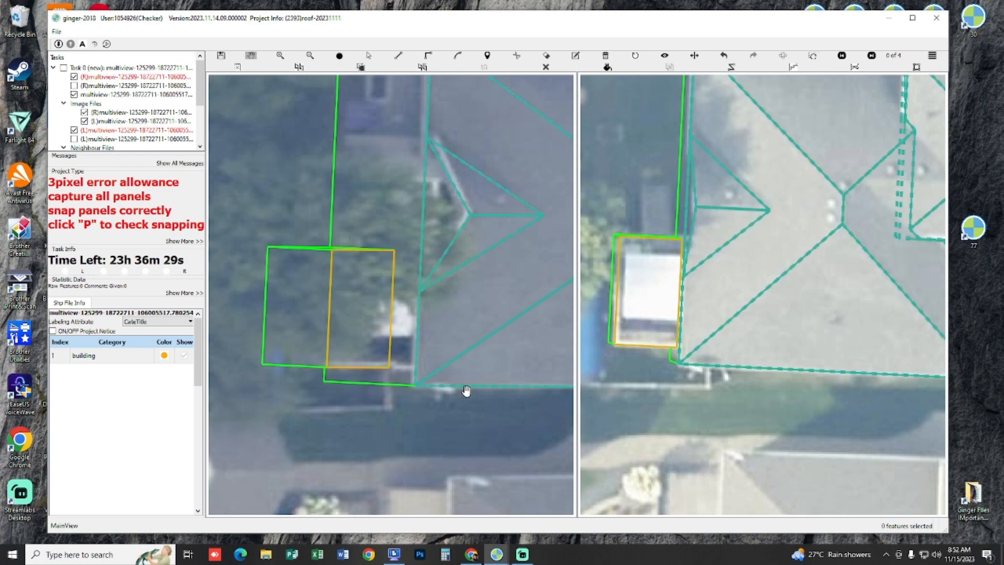
pyautogui.scroll(-3, 466, 398)
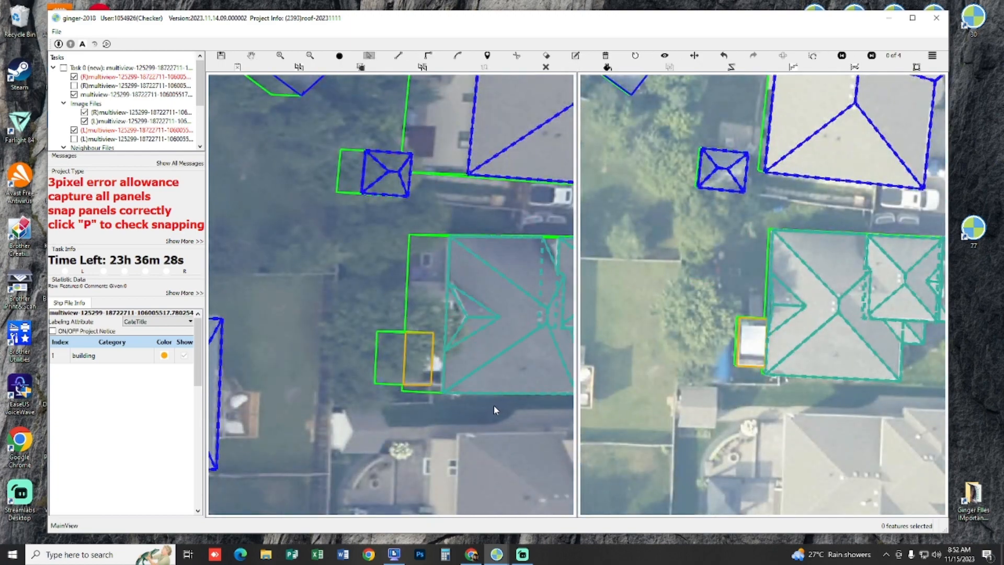
pyautogui.press('p')
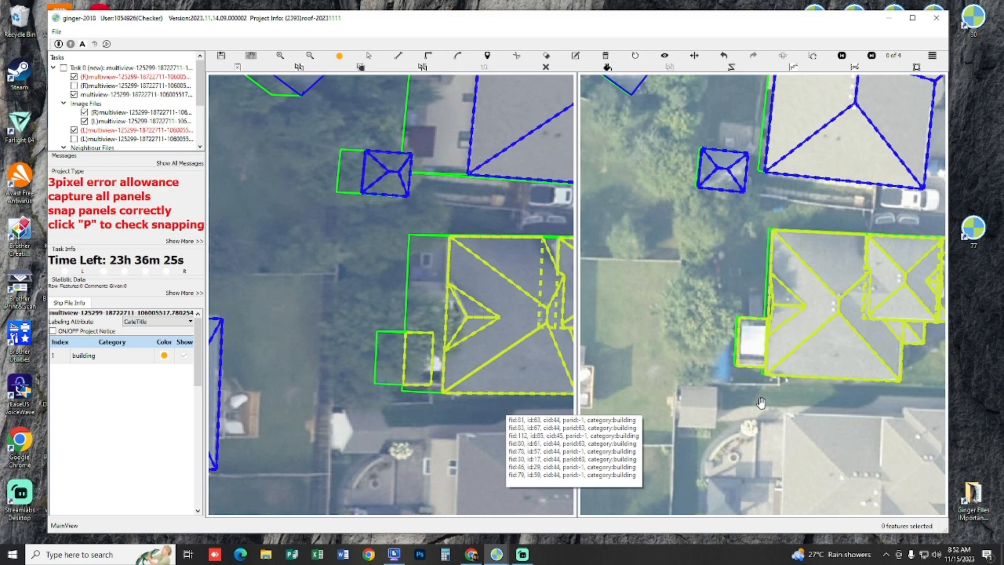
# Step: Examine the new rectangle's fit over the white-roofed structure in another image view, with the outlines shown and hidden
pyautogui.press('Right')
pyautogui.press('Right')
pyautogui.press('space')
pyautogui.scroll(3, 693, 419)
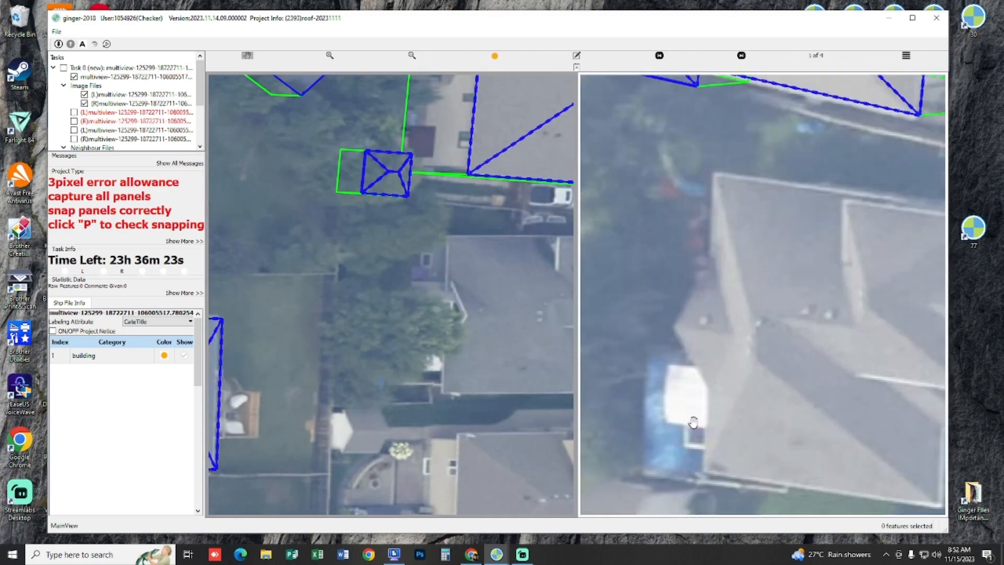
pyautogui.press('space')
pyautogui.press('space')
pyautogui.press('space')
pyautogui.scroll(3, 693, 421)
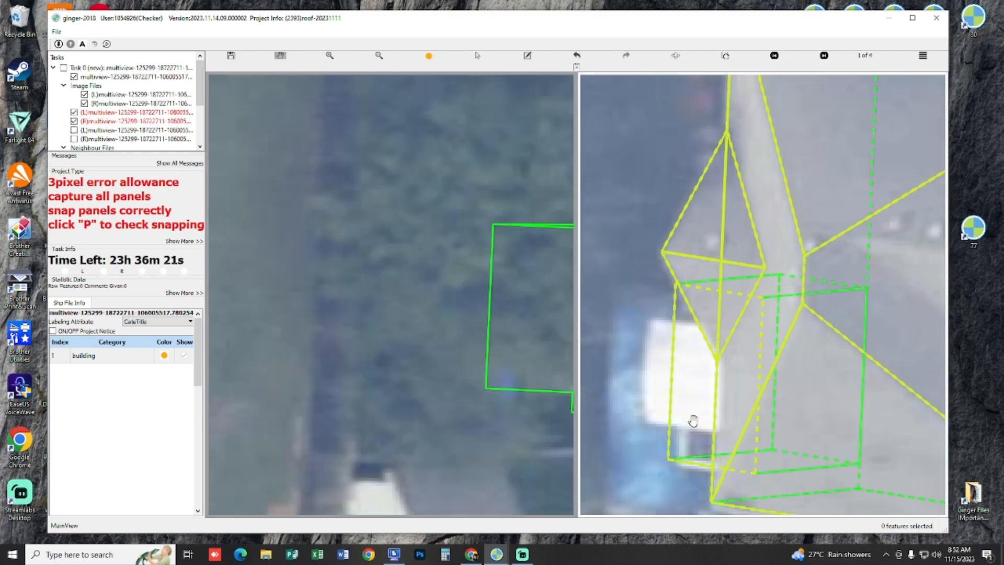
pyautogui.press('space')
pyautogui.scroll(-2, 683, 421)
pyautogui.press('space')
pyautogui.moveTo(521, 382); pyautogui.dragTo(437, 365)
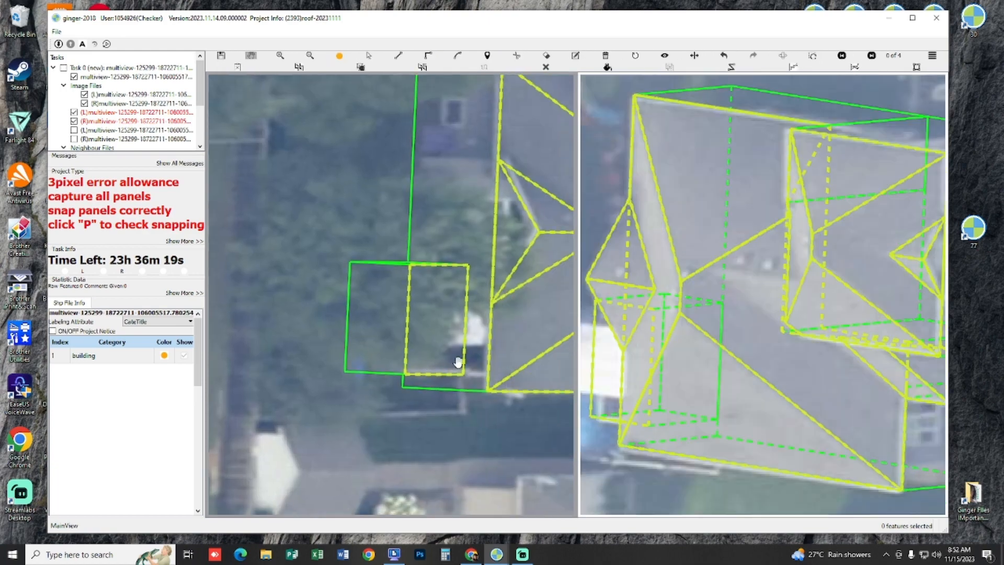
pyautogui.scroll(1, 510, 333)
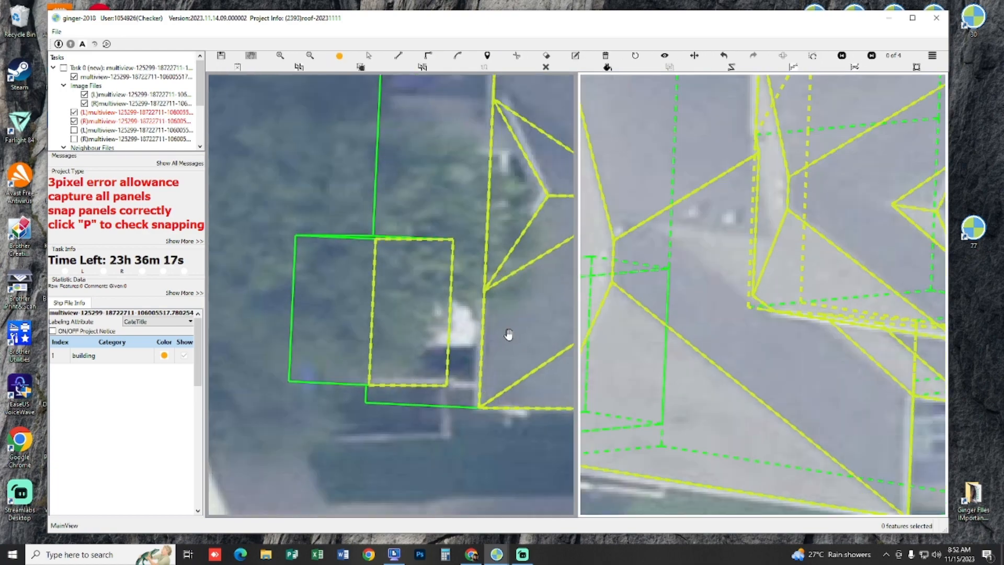
pyautogui.scroll(1, 509, 333)
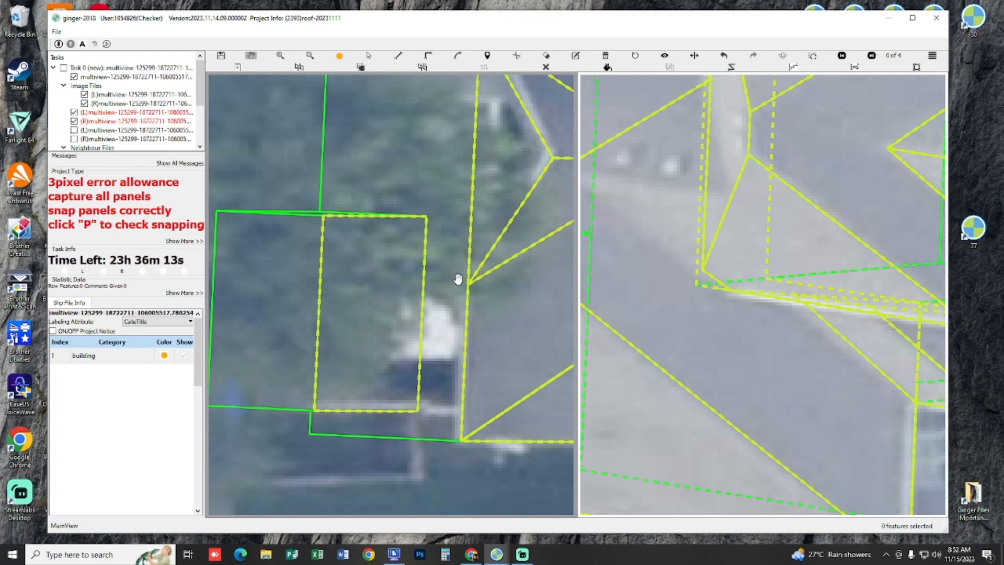
# Step: Try to draw a dividing line across the lower part of the new rectangle, parallel to its short edge
pyautogui.scroll(-1, 458, 279)
pyautogui.click(364, 335)
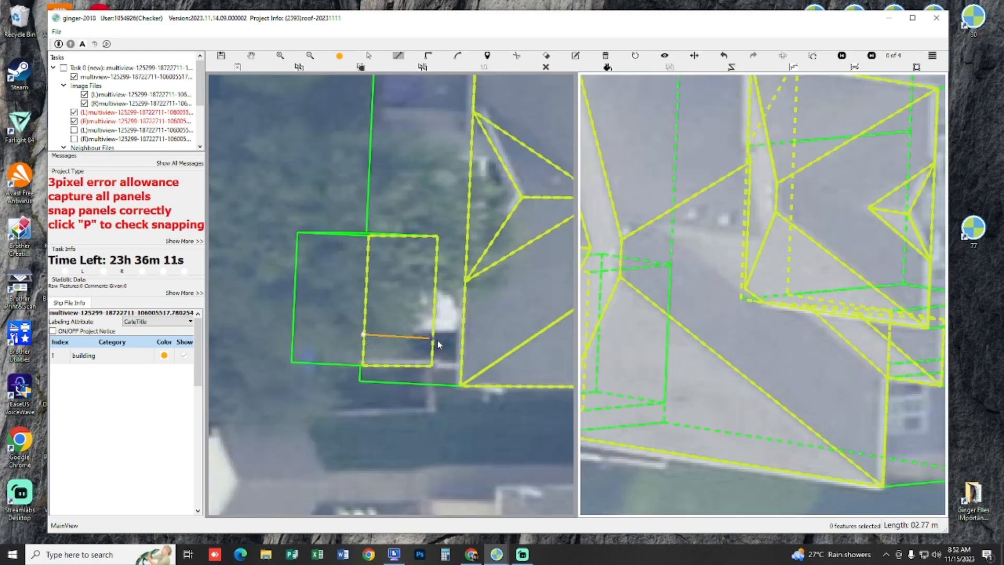
pyautogui.click(437, 339)
pyautogui.scroll(1, 438, 340)
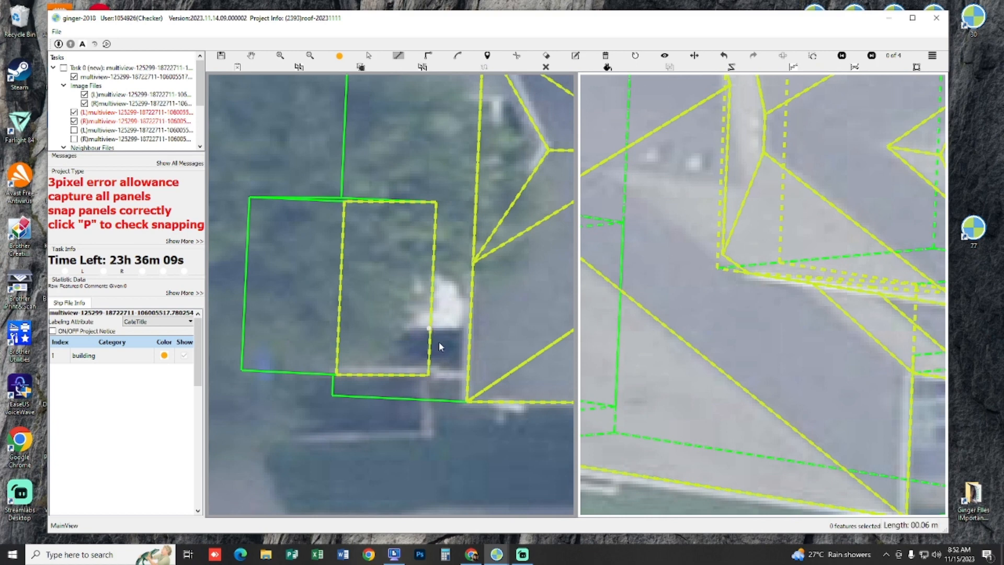
pyautogui.rightClick(389, 400)
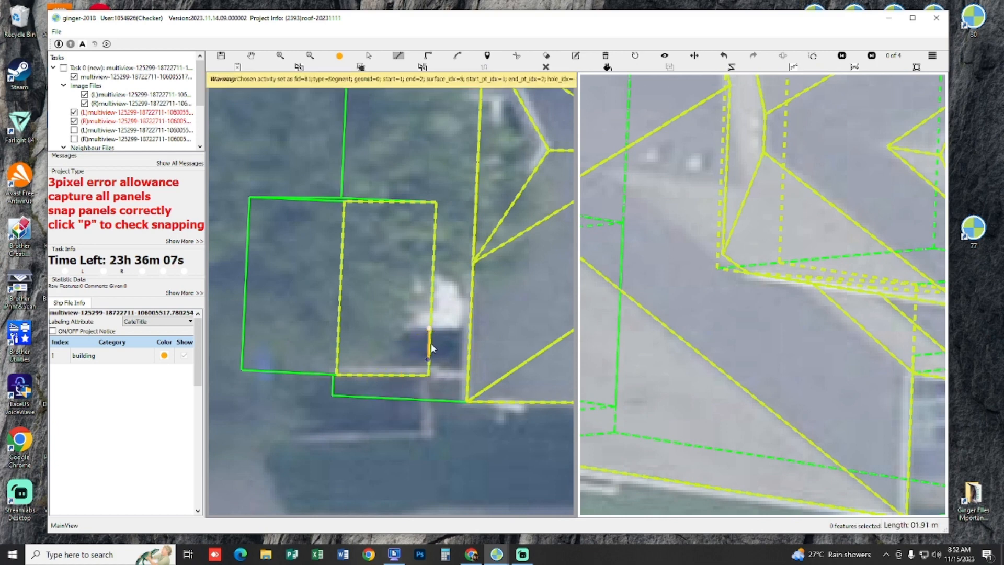
pyautogui.click(459, 332)
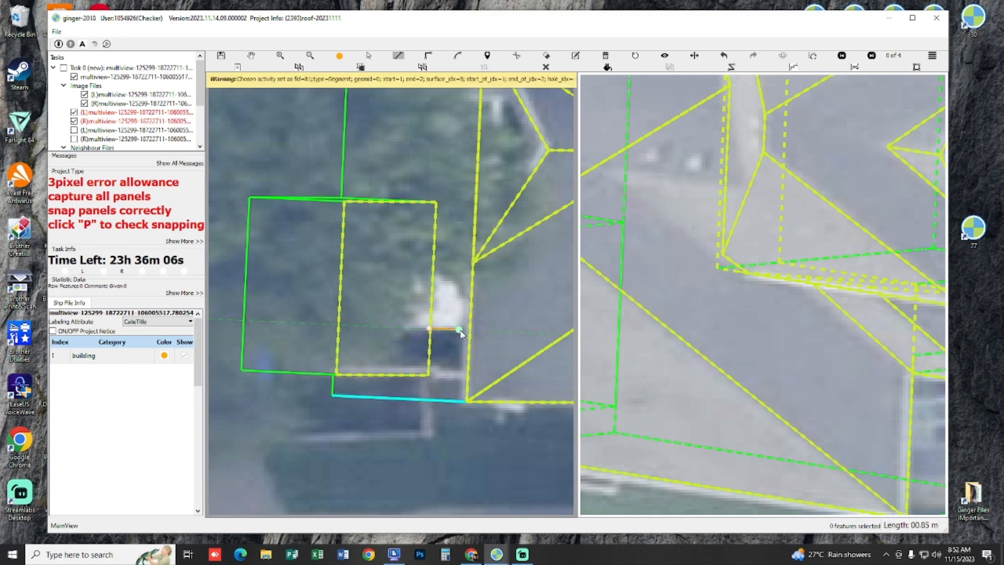
pyautogui.click(340, 331)
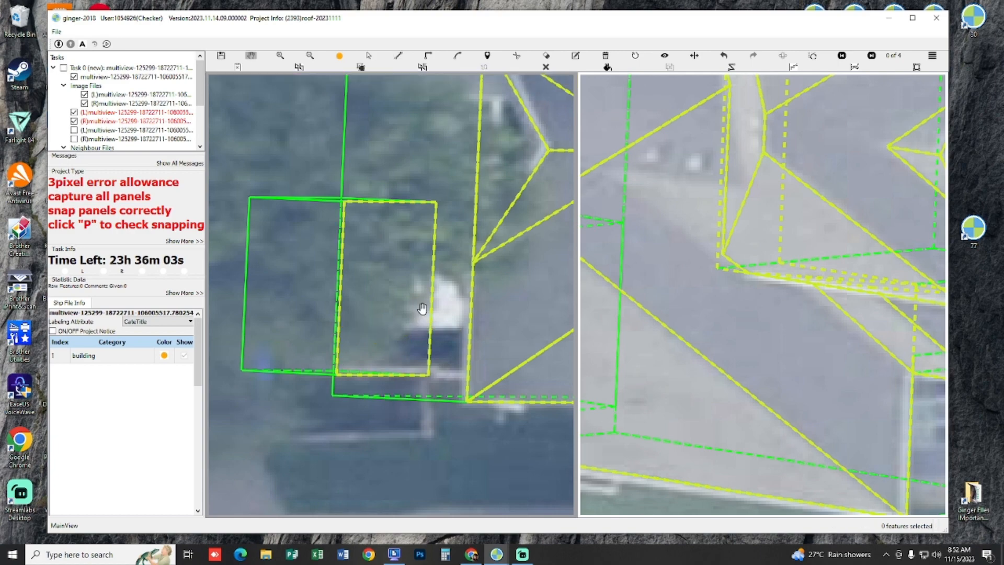
# Step: Draw a narrow triangular side panel across the lower part of the rectangle, reaching beyond its house-side edge
pyautogui.press('p')
pyautogui.moveTo(448, 285); pyautogui.dragTo(457, 299)
pyautogui.press('l')
pyautogui.click(458, 320)
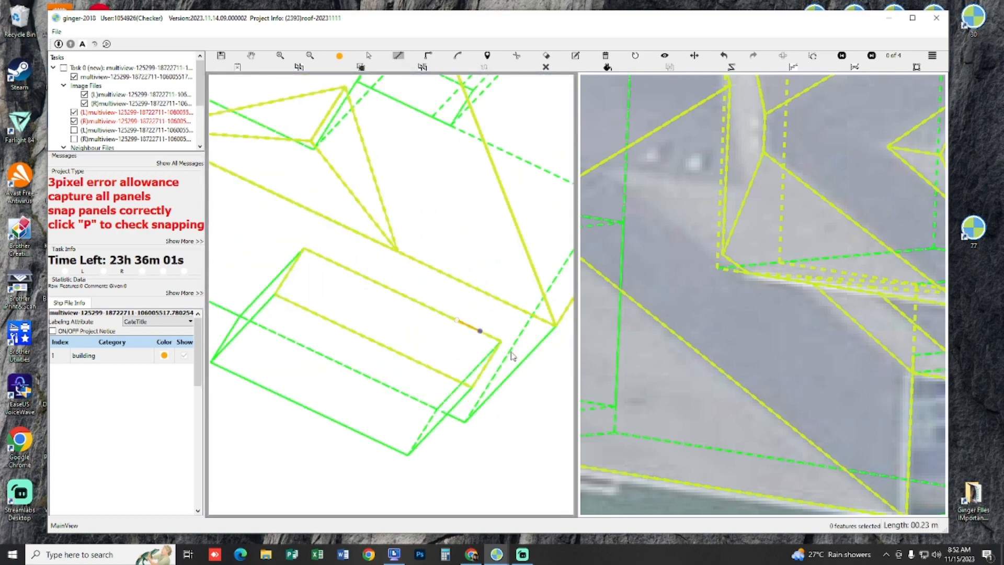
pyautogui.press('shift')
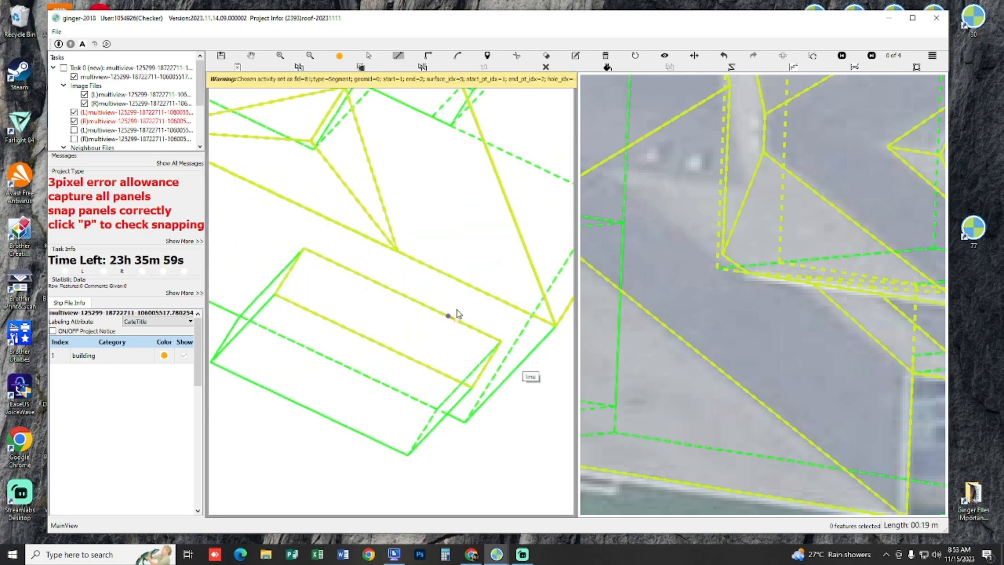
pyautogui.click(477, 300)
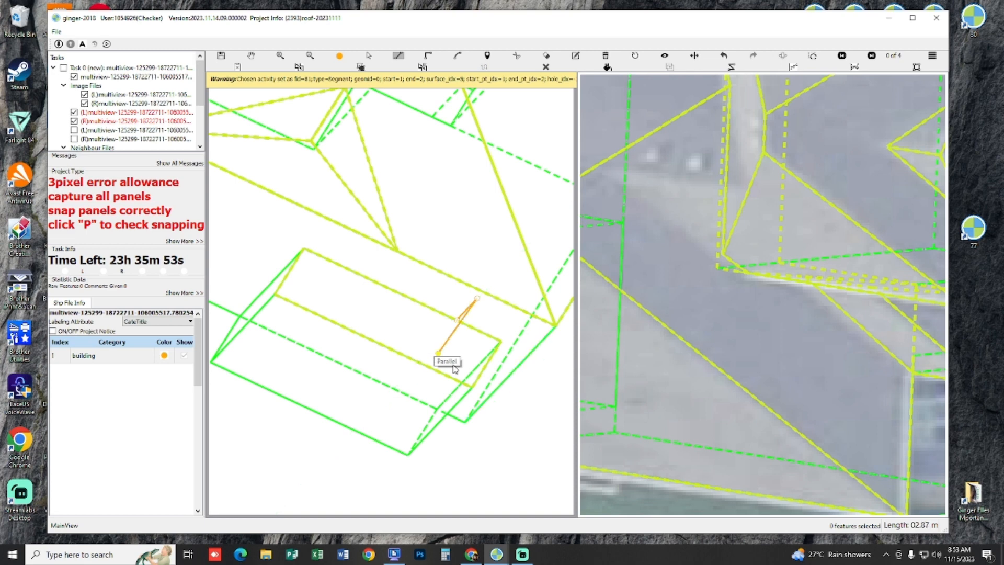
pyautogui.click(425, 365)
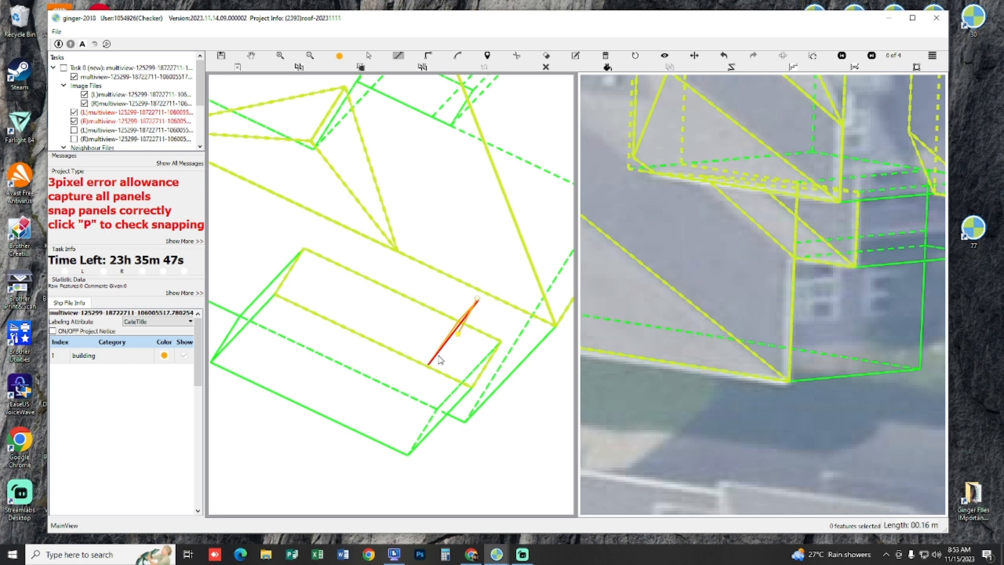
# Step: Outline the white roof's panel from the side panel's ends, with its far edge parallel to the first side
pyautogui.click(336, 323)
pyautogui.click(453, 341)
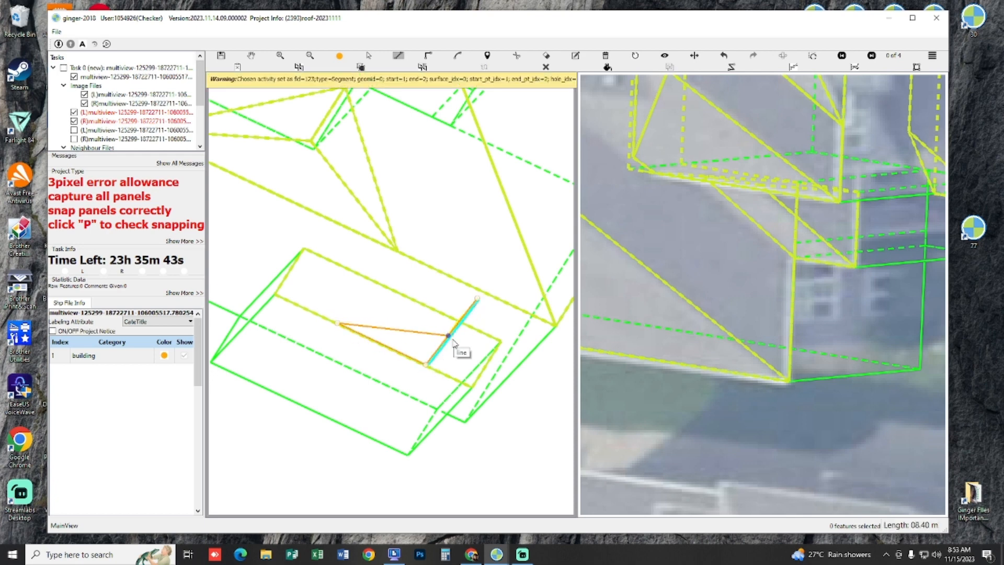
pyautogui.click(389, 258)
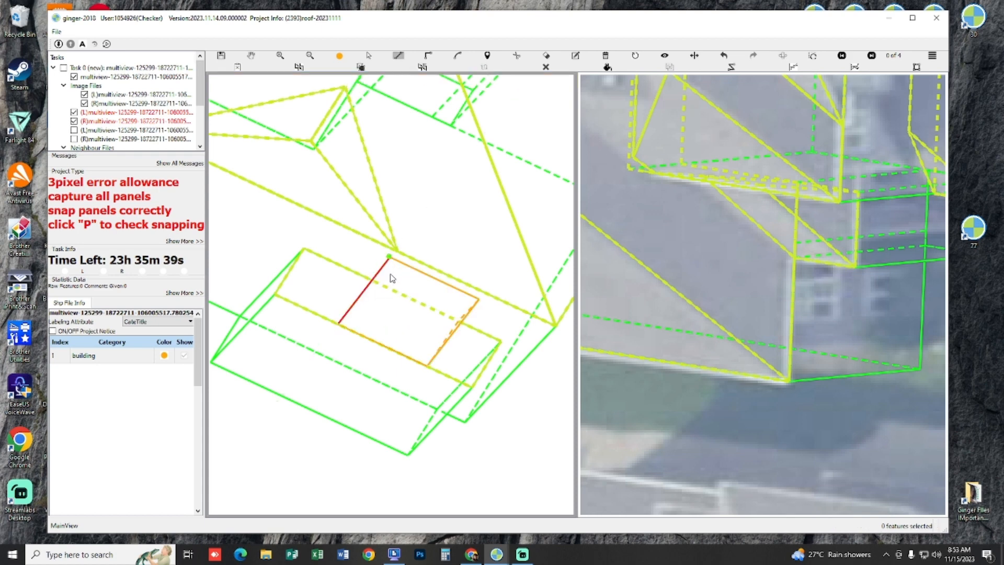
# Step: Draw the matching narrow triangular side panel at the opposite end of the white roof panel
pyautogui.click(280, 276)
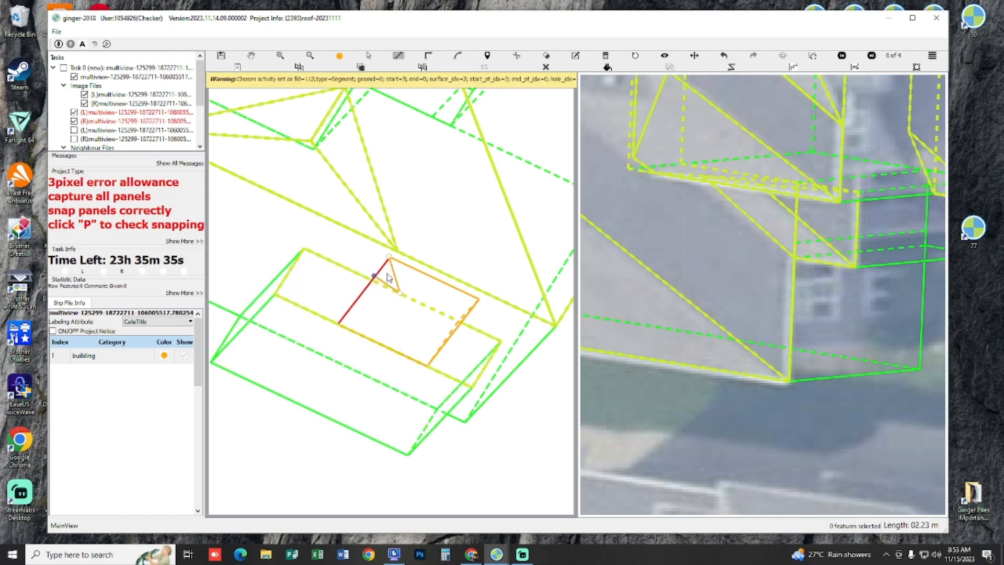
pyautogui.scroll(3, 381, 285)
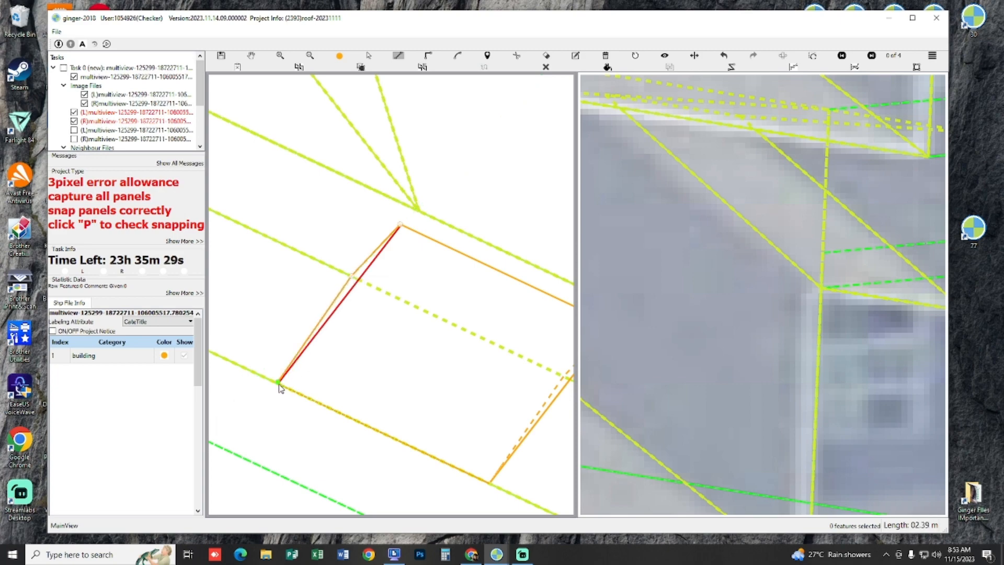
pyautogui.click(318, 386)
pyautogui.scroll(-4, 335, 385)
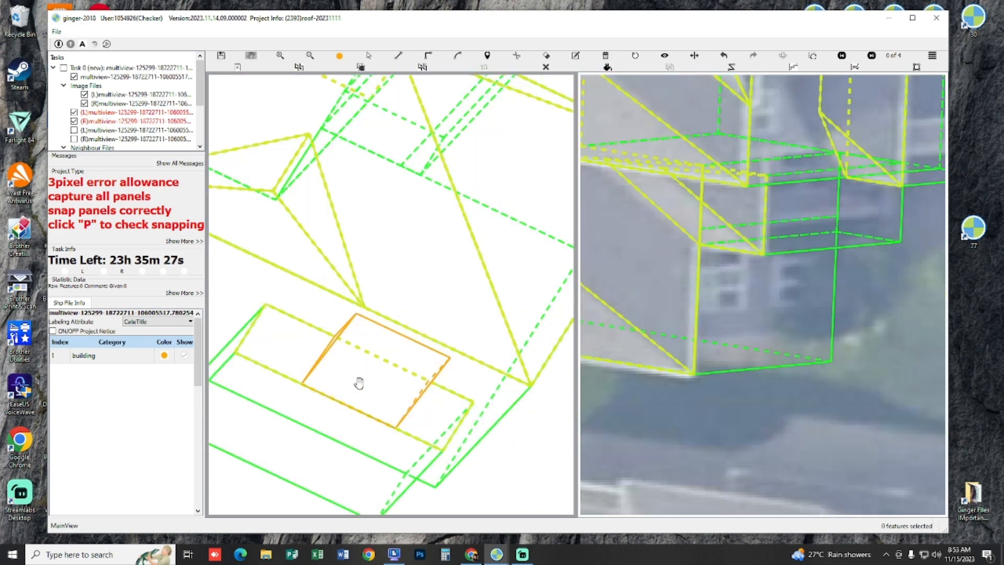
# Step: Group the new white-roof panels with the house roof and check their snapping
pyautogui.press('p')
pyautogui.moveTo(361, 379); pyautogui.dragTo(302, 357)
pyautogui.moveTo(232, 287); pyautogui.dragTo(399, 414)
pyautogui.press('p')
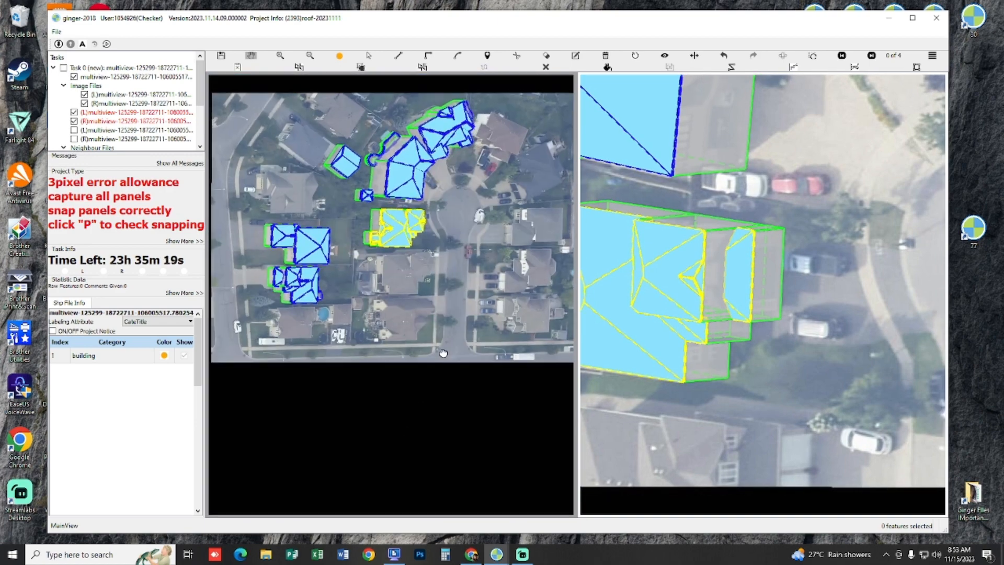
# Step: Examine how the new white-roof panels fit the structure beside the house in each of the other image views
pyautogui.scroll(4, 438, 261)
pyautogui.moveTo(438, 262); pyautogui.dragTo(721, 350)
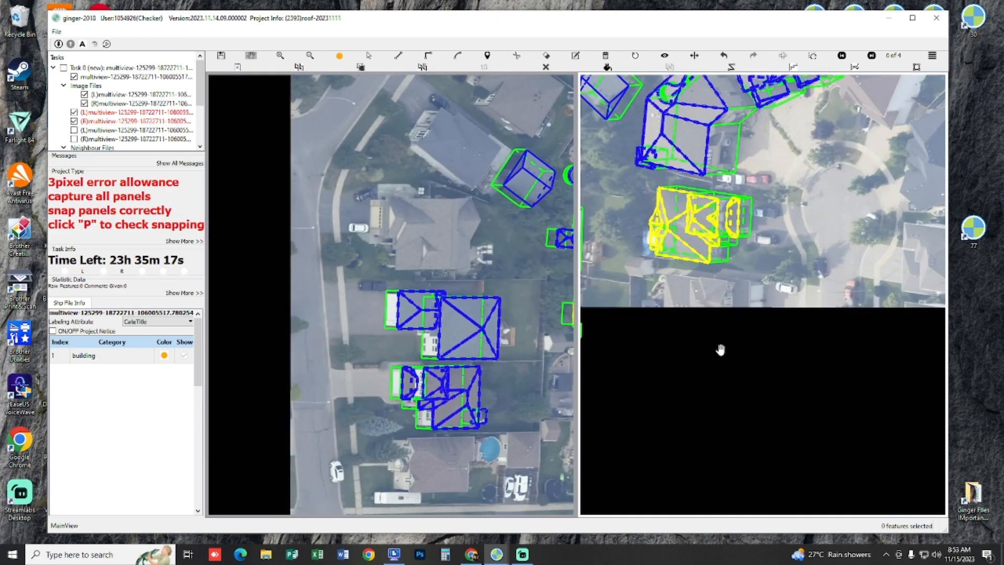
pyautogui.scroll(3, 788, 308)
pyautogui.moveTo(787, 309); pyautogui.dragTo(465, 204)
pyautogui.scroll(5, 654, 290)
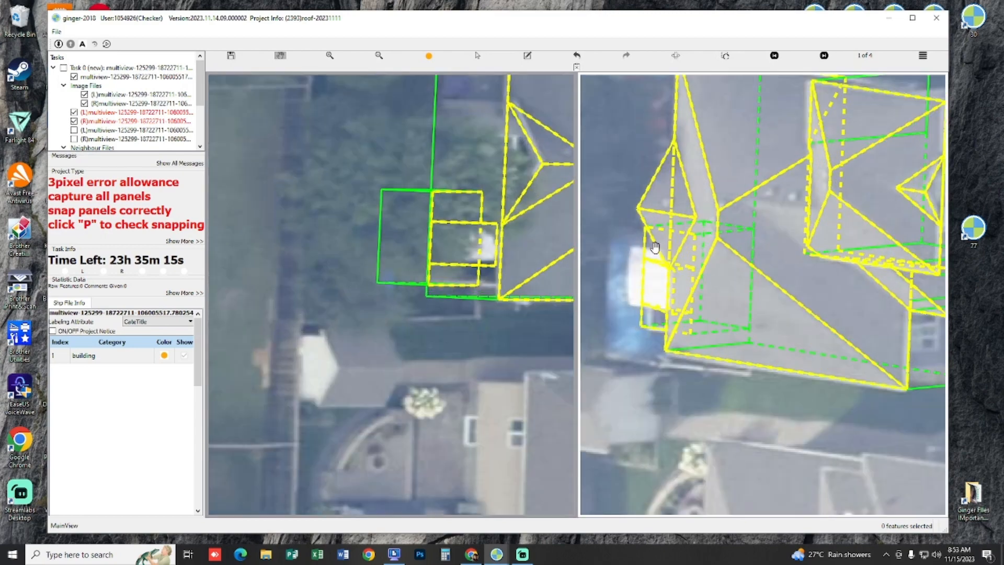
pyautogui.press('h')
pyautogui.press('n')
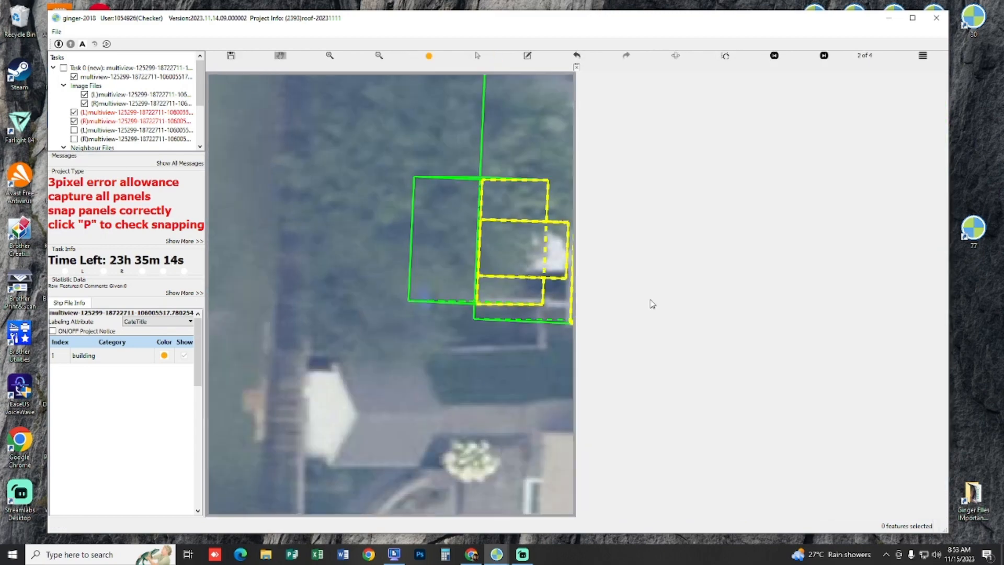
pyautogui.press('n')
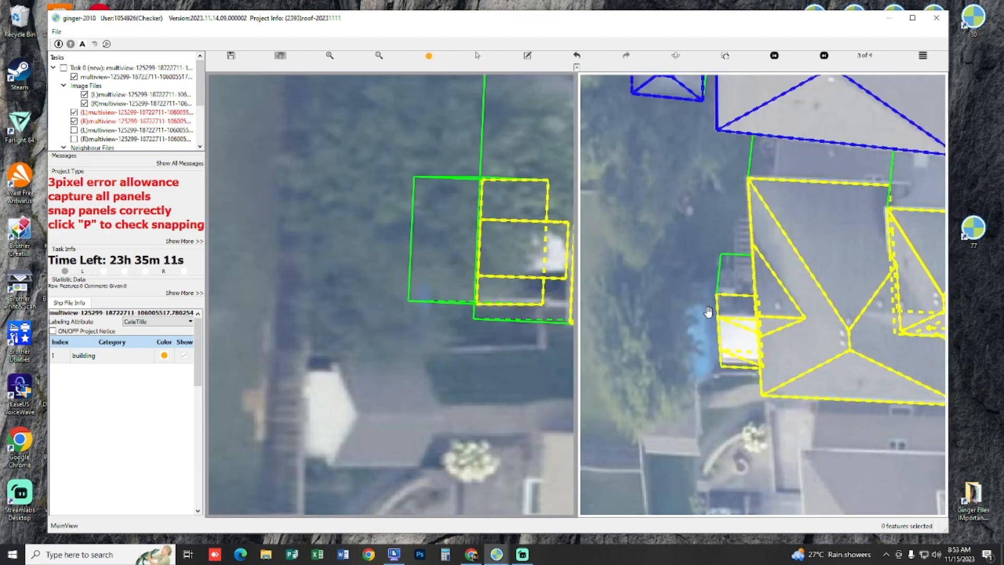
pyautogui.press('n')
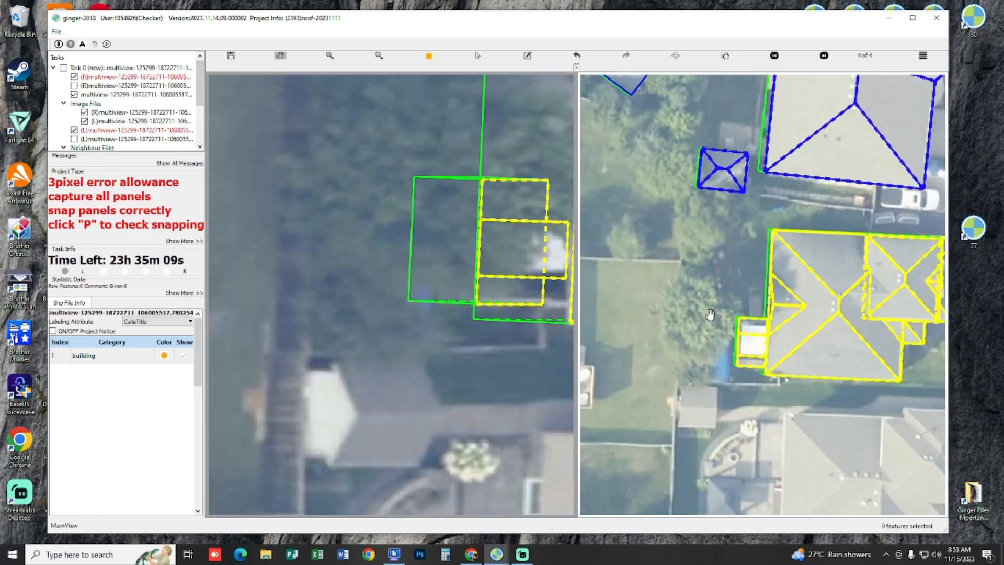
pyautogui.scroll(3, 720, 316)
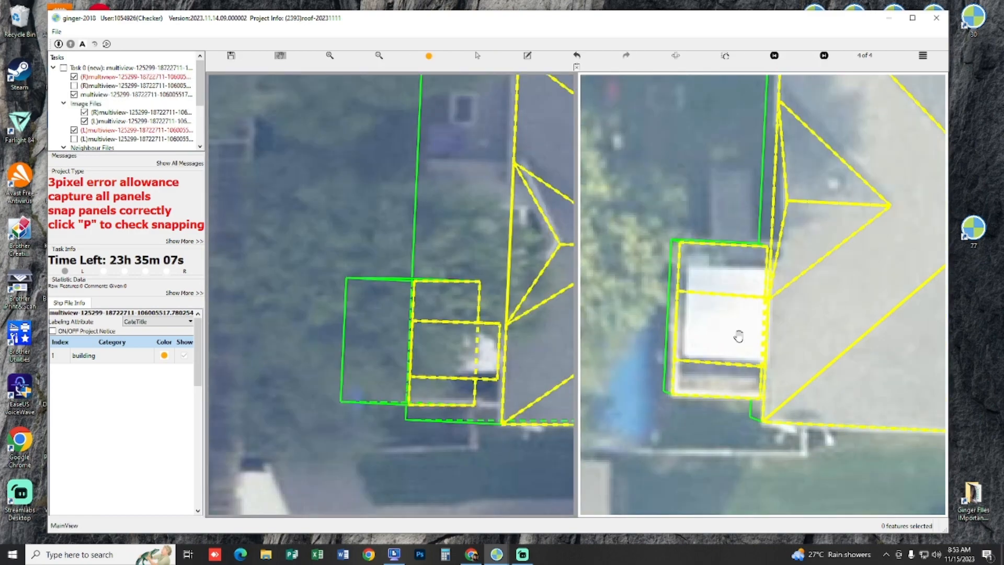
pyautogui.scroll(2, 473, 326)
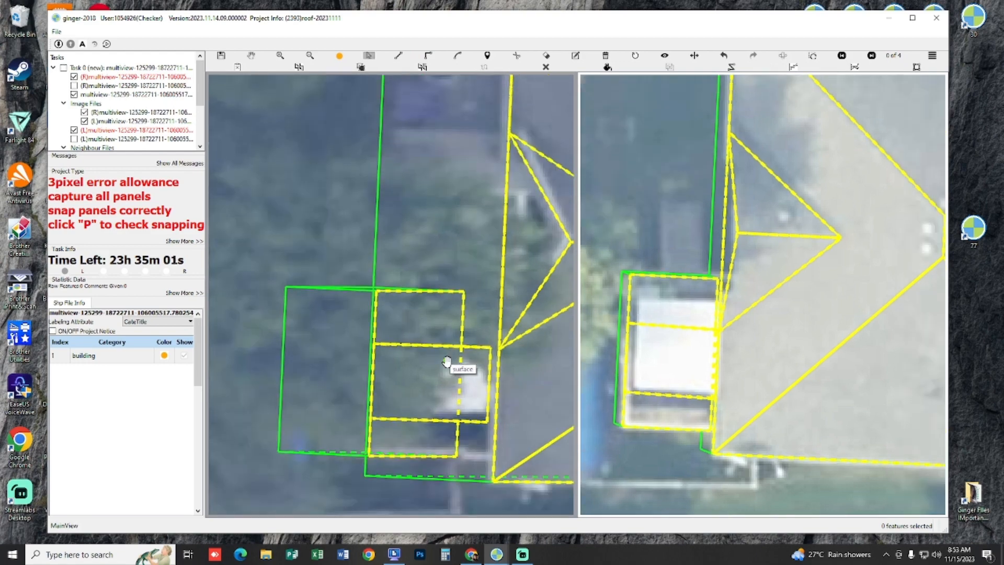
# Step: Remove the upper narrow side panel and move the white roof panel's upper edge outward to the white roof's boundary
pyautogui.moveTo(434, 368); pyautogui.dragTo(433, 390)
pyautogui.press('s')
pyautogui.click(469, 352)
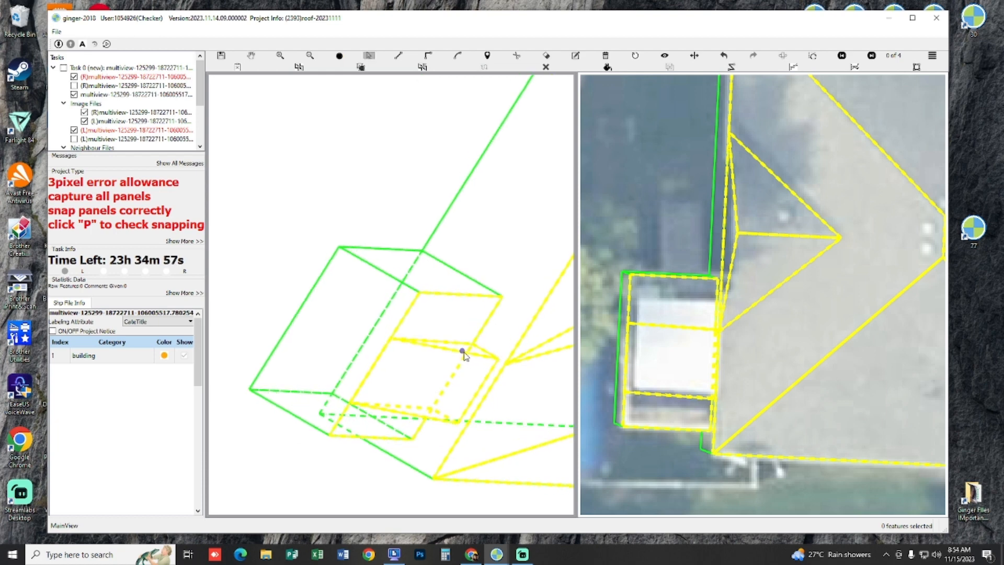
pyautogui.press('p')
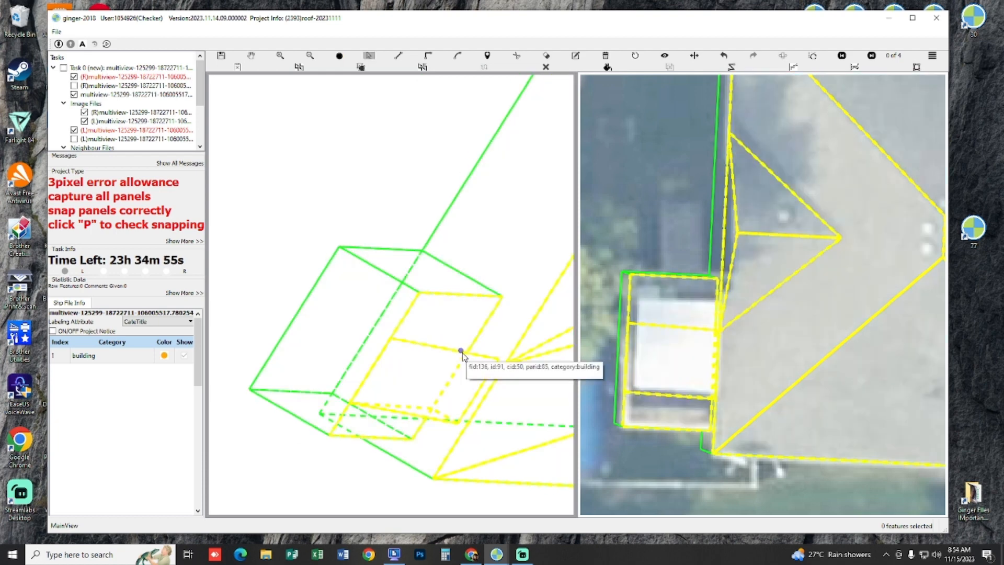
pyautogui.moveTo(462, 356); pyautogui.dragTo(483, 333)
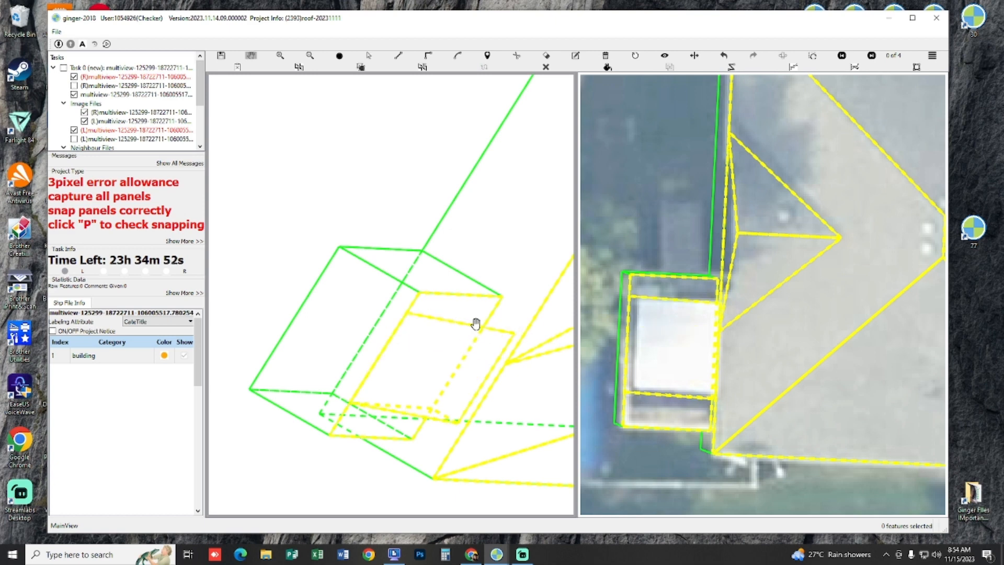
# Step: Redraw the narrow side panel along the moved edge, with its short section parallel to the structure's base line
pyautogui.press('l')
pyautogui.scroll(2, 473, 325)
pyautogui.click(527, 335)
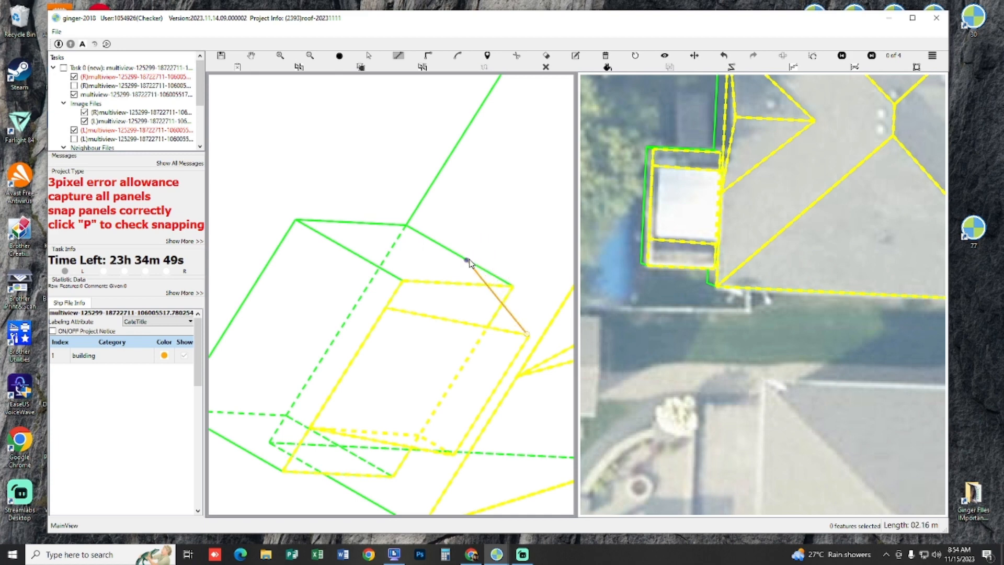
pyautogui.click(474, 283)
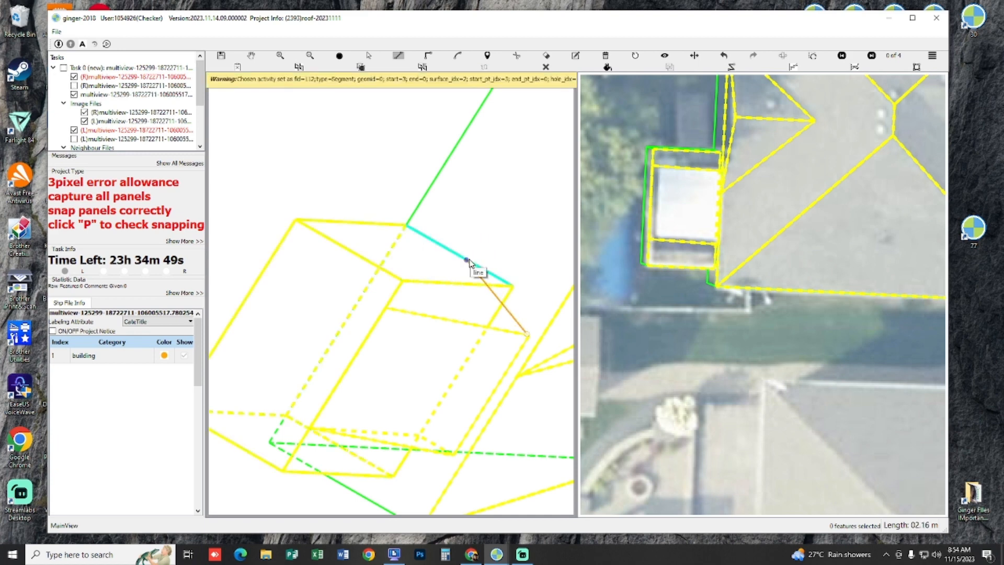
pyautogui.click(494, 315)
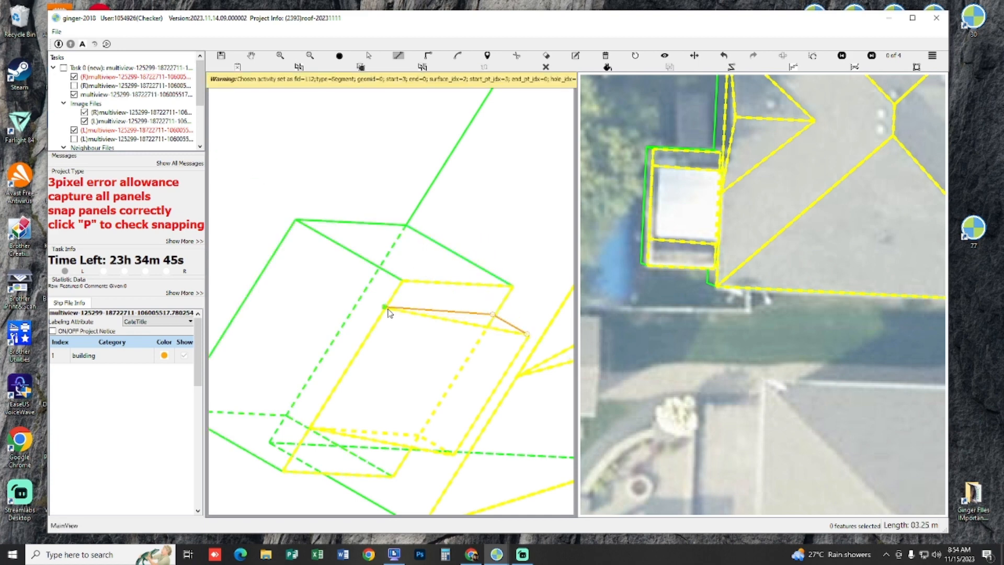
pyautogui.scroll(-1, 430, 306)
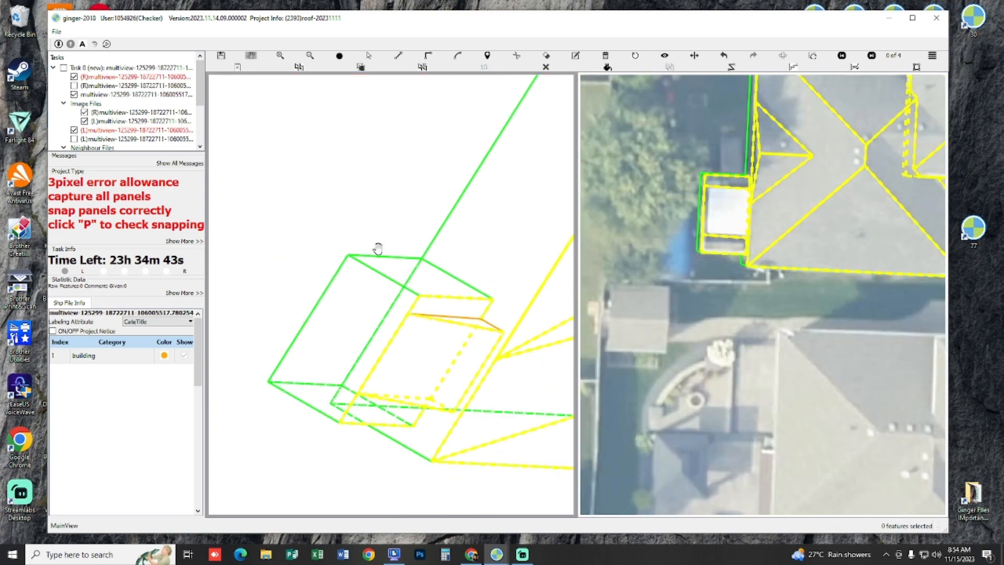
# Step: Select the house roof with the reshaped white-roof panels and group them as one building
pyautogui.press('s')
pyautogui.moveTo(337, 224); pyautogui.dragTo(527, 388)
pyautogui.scroll(-2, 388, 378)
pyautogui.moveTo(417, 282); pyautogui.dragTo(412, 282)
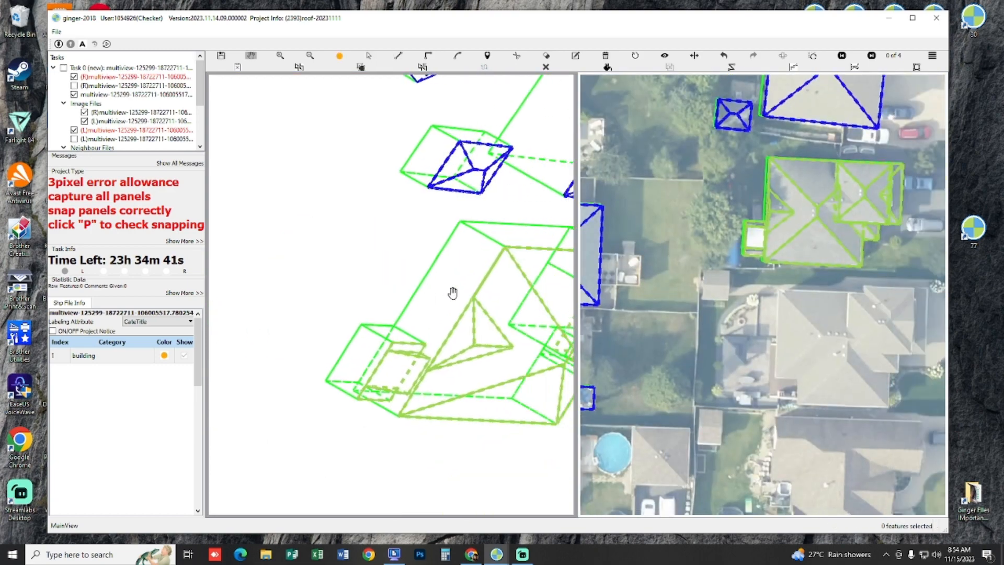
# Step: Swap the two aerial images between the views and look over the captured house in both
pyautogui.scroll(-3, 720, 278)
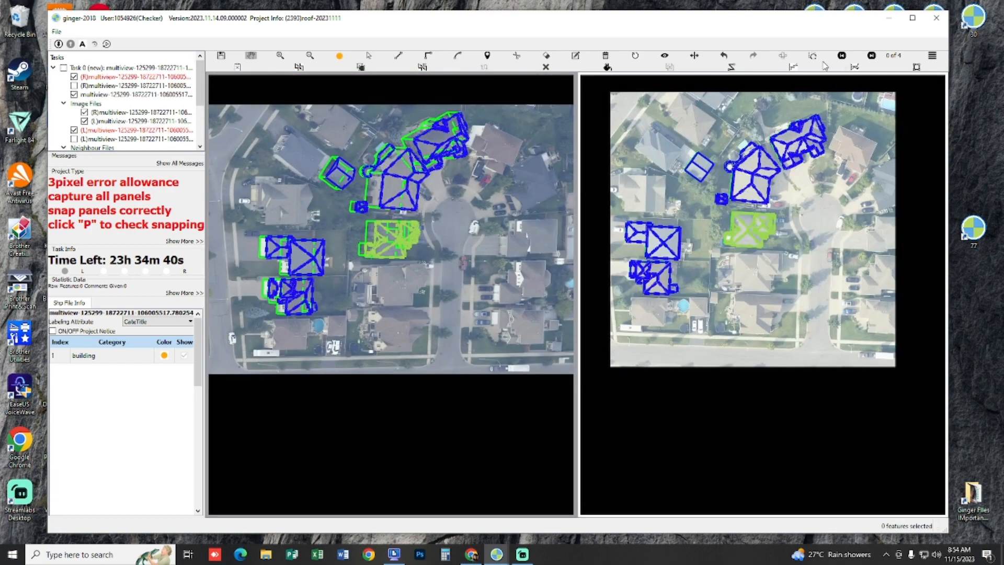
pyautogui.scroll(3, 473, 277)
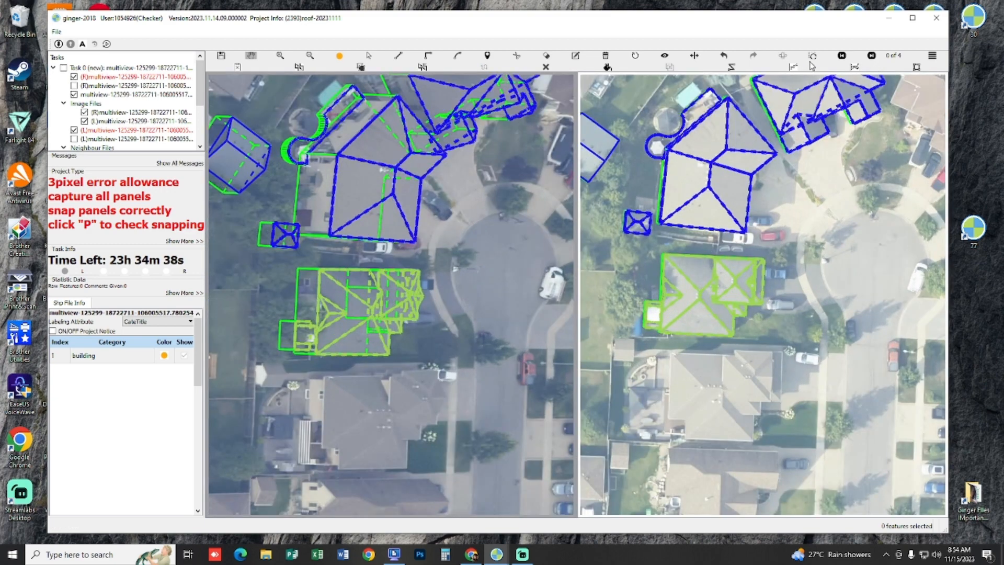
pyautogui.click(812, 56)
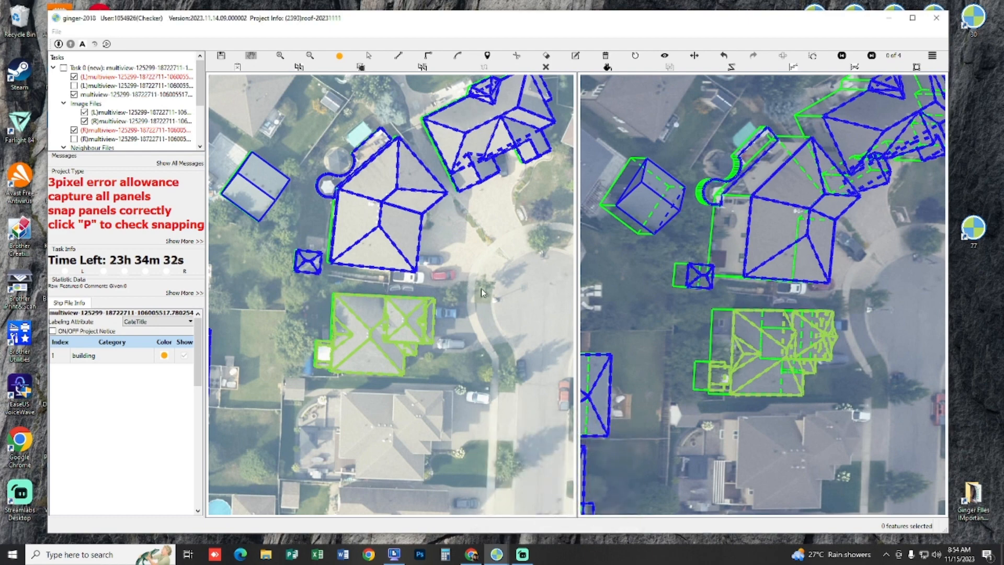
pyautogui.scroll(2, 482, 288)
pyautogui.moveTo(481, 287); pyautogui.dragTo(503, 244)
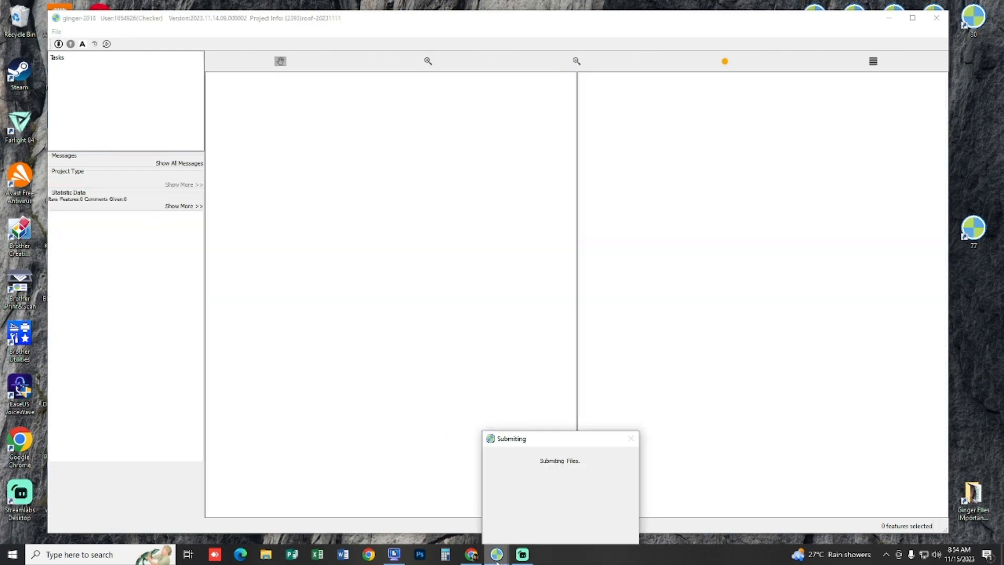
# Step: Switch to the other open ginger window and locate the uncaptured gable-roofed building beside the driveway
pyautogui.moveTo(497, 554)
pyautogui.click(560, 503)
pyautogui.scroll(5, 416, 308)
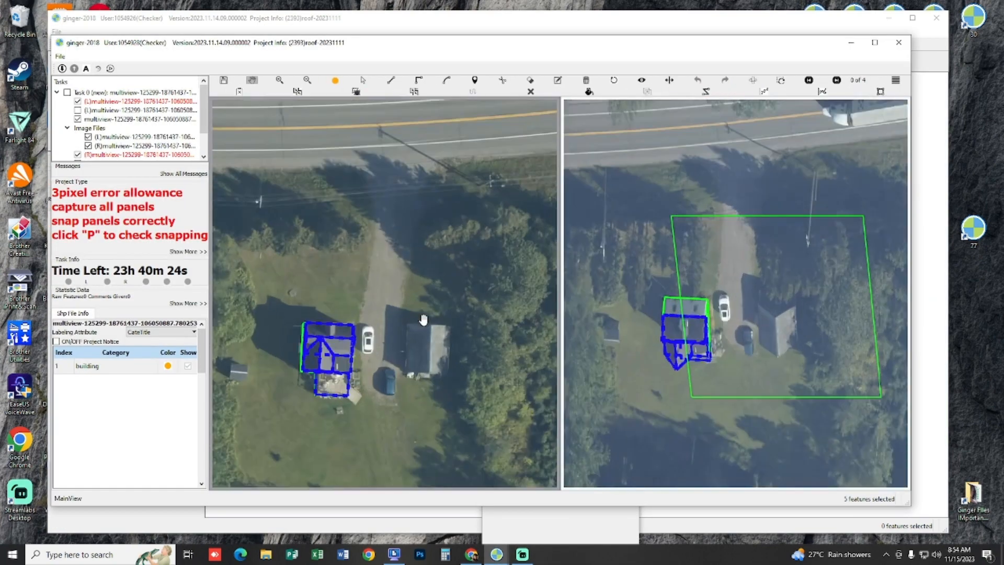
pyautogui.moveTo(432, 359); pyautogui.dragTo(392, 268)
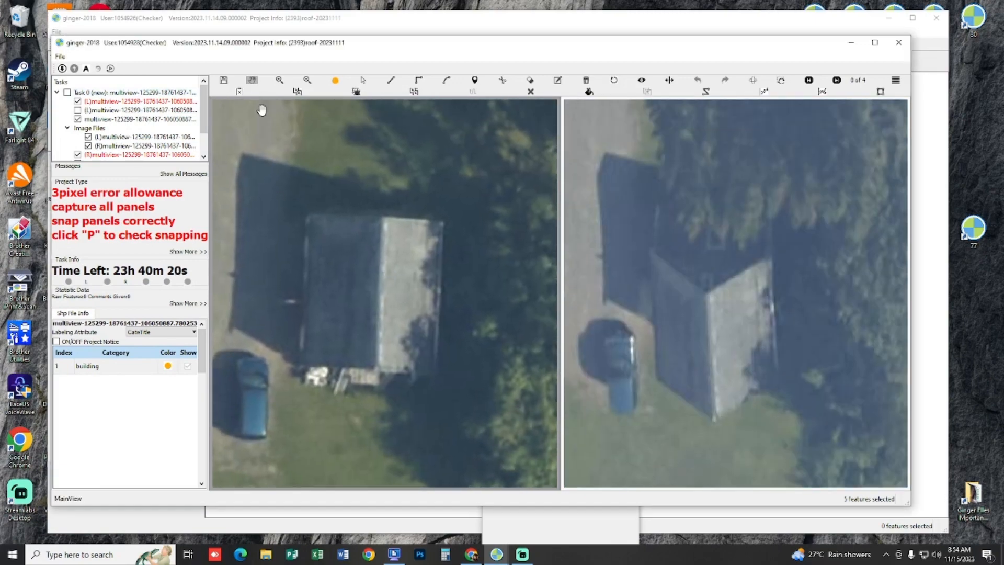
# Step: Draw a rectangle around the gable-roofed building's full roof beside the blue car
pyautogui.scroll(2, 338, 199)
pyautogui.click(464, 187)
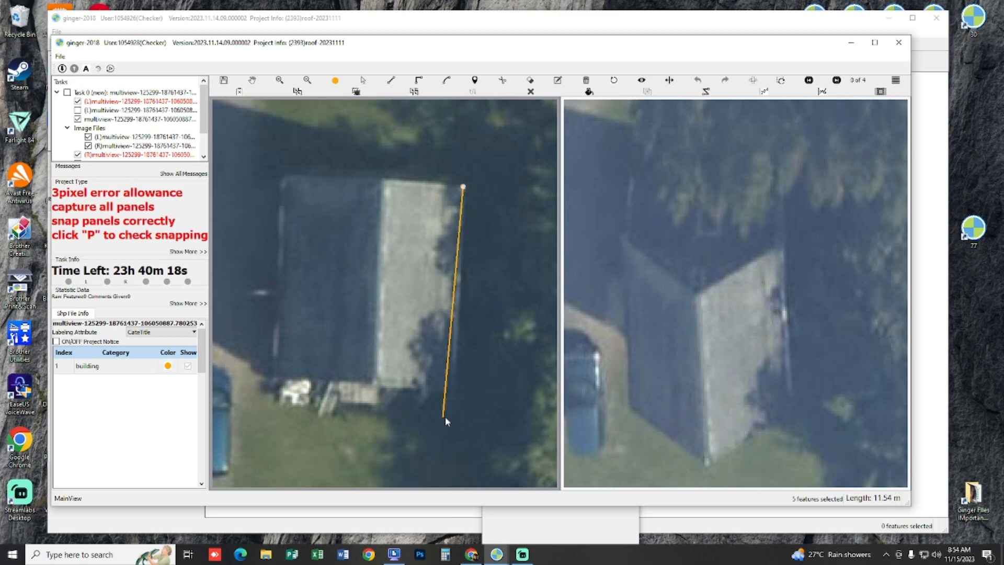
pyautogui.click(455, 388)
pyautogui.click(282, 351)
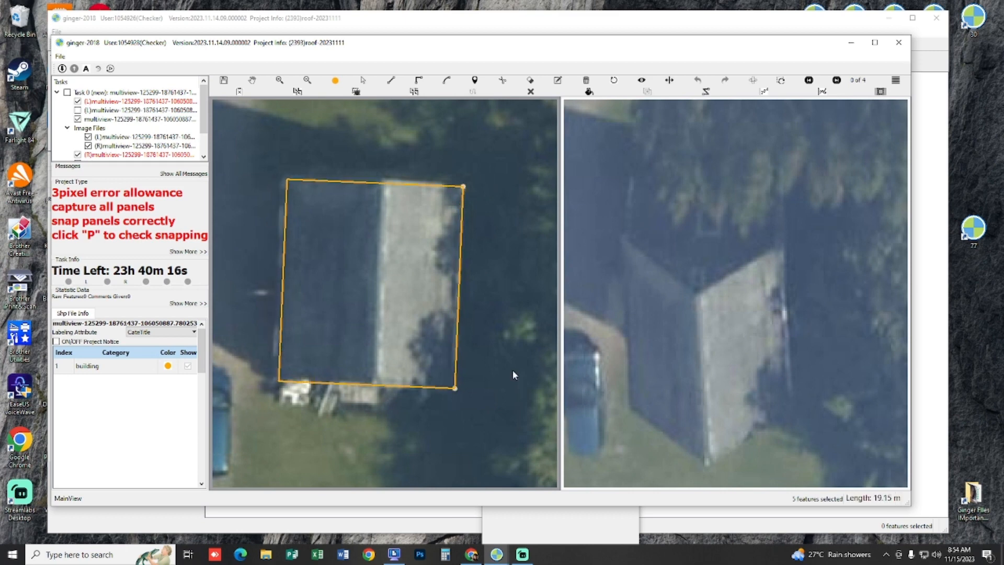
# Step: Set the new rectangle's height by fitting the roof outline and ground base to the building in another image view
pyautogui.moveTo(701, 297); pyautogui.dragTo(673, 229)
pyautogui.press('Right')
pyautogui.moveTo(600, 429); pyautogui.dragTo(702, 257)
pyautogui.scroll(5, 698, 260)
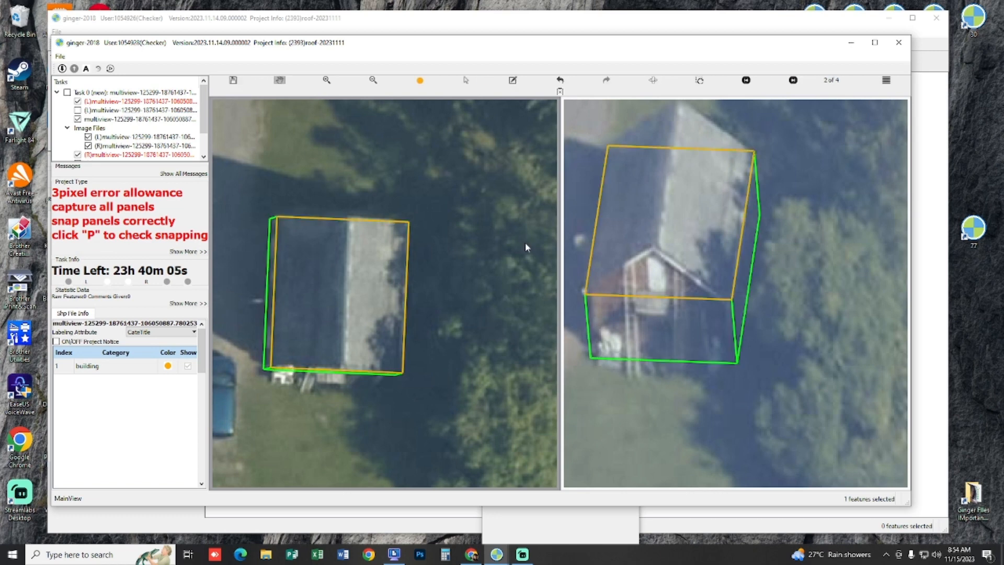
# Step: Add a ridge line to the gable roof by copying the dark slope's outer eave edge onto the ridge in the overhead image
pyautogui.scroll(3, 617, 266)
pyautogui.press('s')
pyautogui.moveTo(652, 242); pyautogui.dragTo(656, 219)
pyautogui.scroll(-2, 658, 223)
pyautogui.moveTo(320, 239); pyautogui.dragTo(367, 250)
pyautogui.scroll(3, 345, 273)
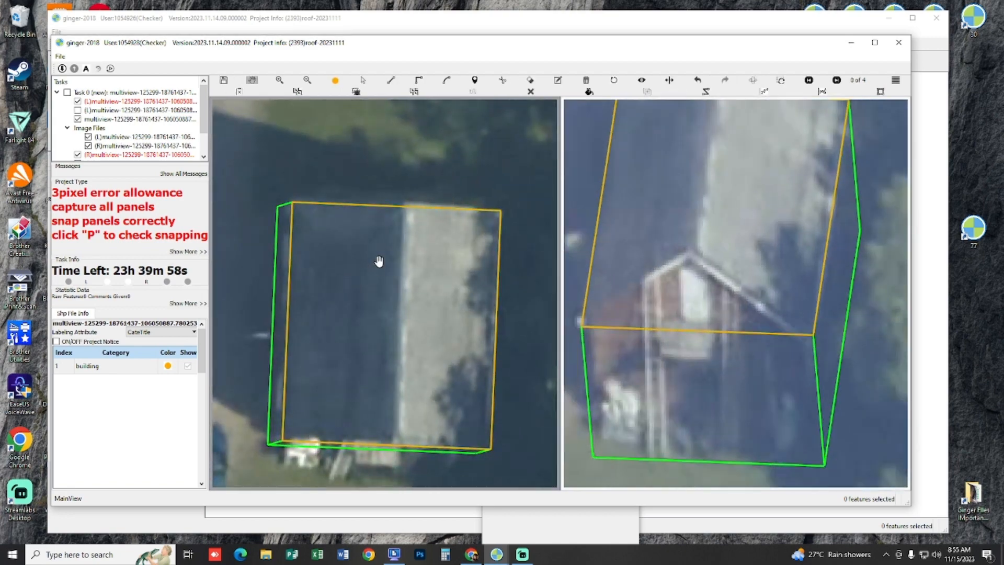
pyautogui.click(294, 207)
pyautogui.click(281, 442)
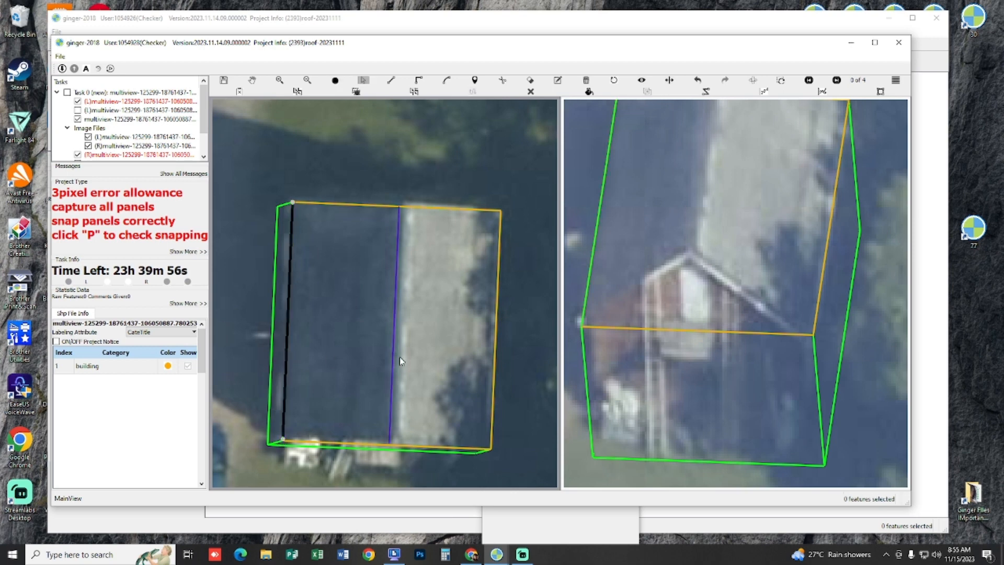
pyautogui.press('Escape')
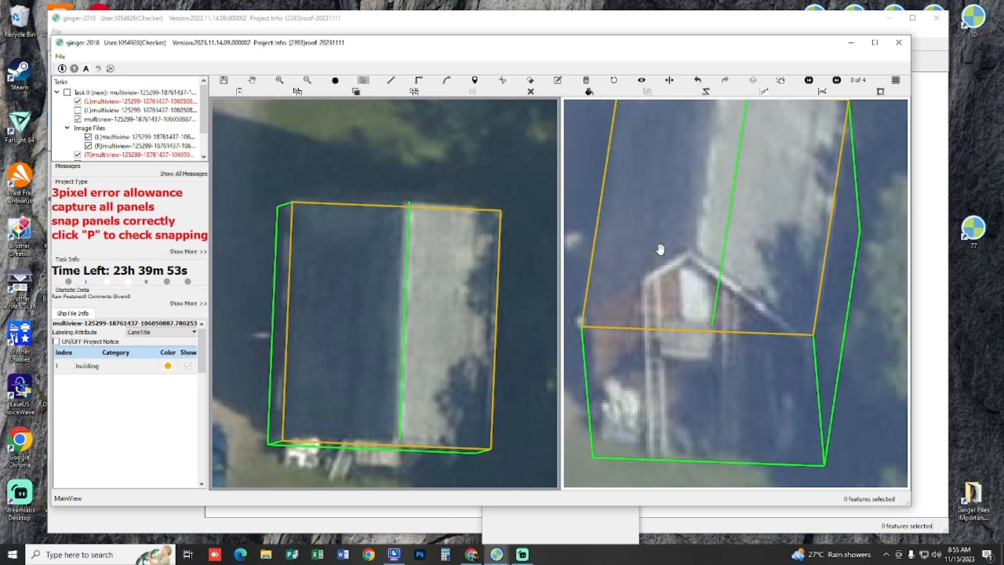
# Step: Raise the ridge line to the roof's peak in the oblique image and check its alignment closely in both images
pyautogui.moveTo(724, 228); pyautogui.dragTo(727, 292)
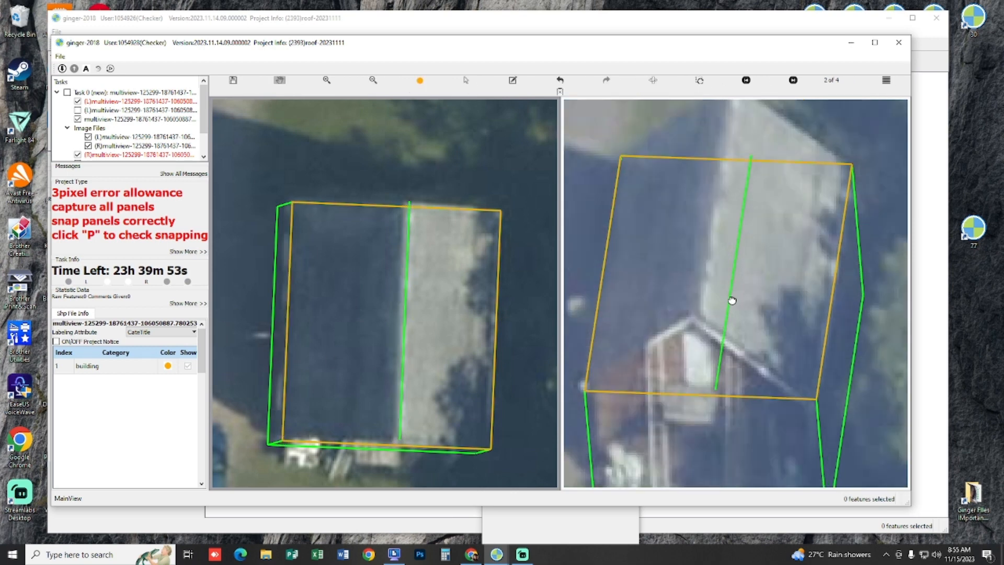
pyautogui.click(732, 300)
pyautogui.moveTo(733, 296); pyautogui.dragTo(713, 218)
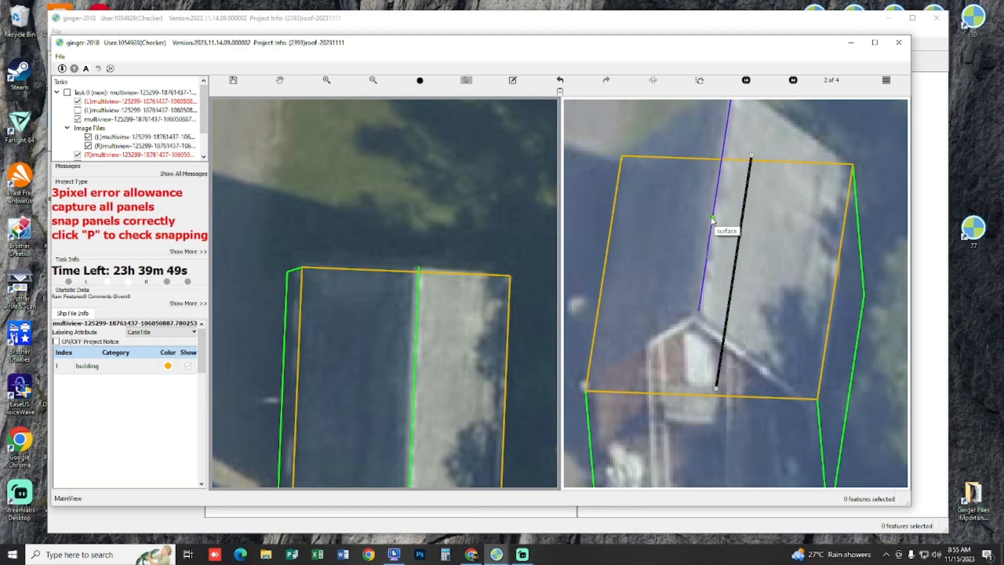
pyautogui.press('Escape')
pyautogui.scroll(5, 410, 365)
pyautogui.press('s')
pyautogui.click(429, 370)
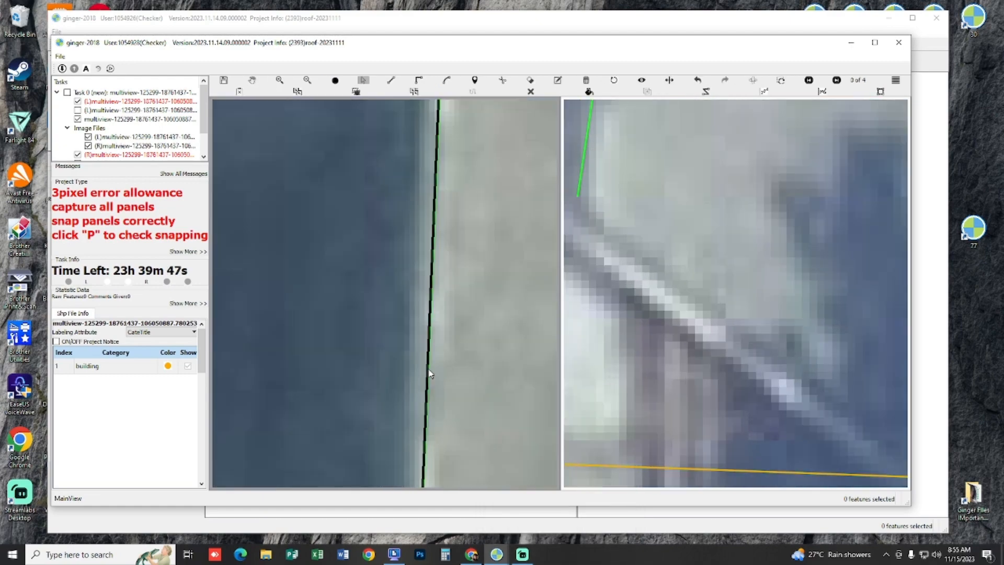
pyautogui.press('Escape')
pyautogui.scroll(-5, 423, 370)
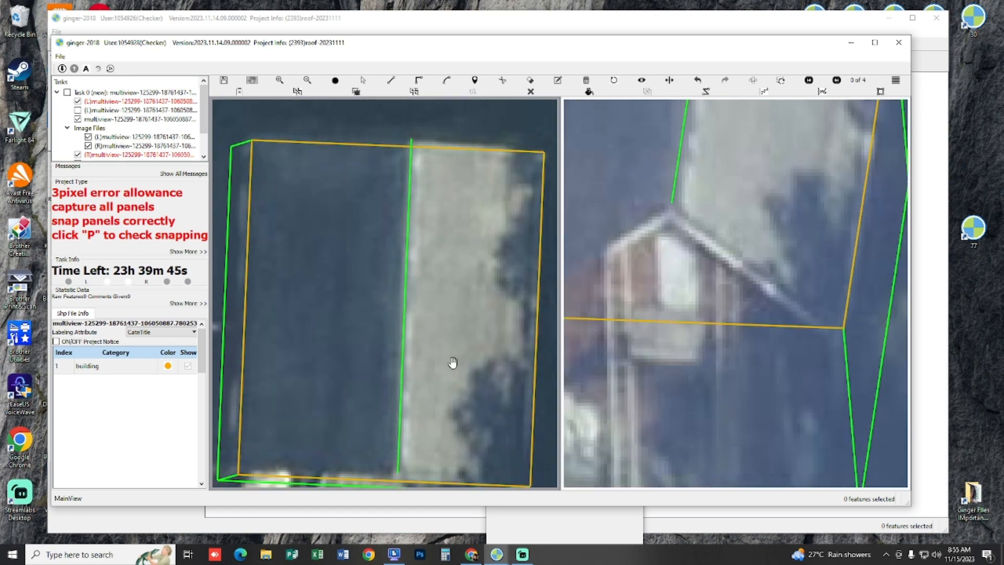
pyautogui.scroll(-5, 486, 354)
pyautogui.scroll(6, 487, 340)
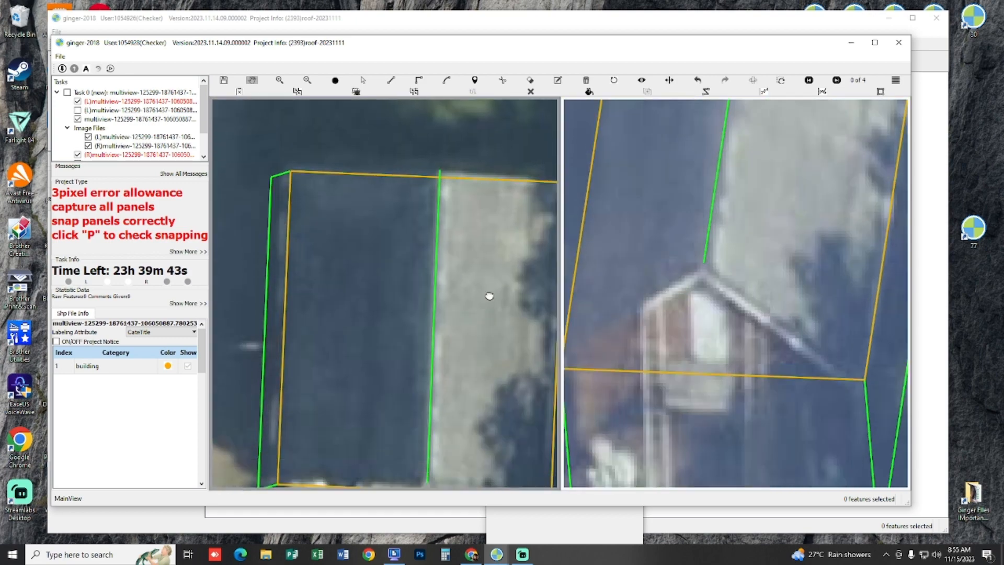
pyautogui.scroll(-5, 489, 296)
# Step: Draw the dark roof slope as a panel between the outer eave corners and the two ridge ends
pyautogui.press('l')
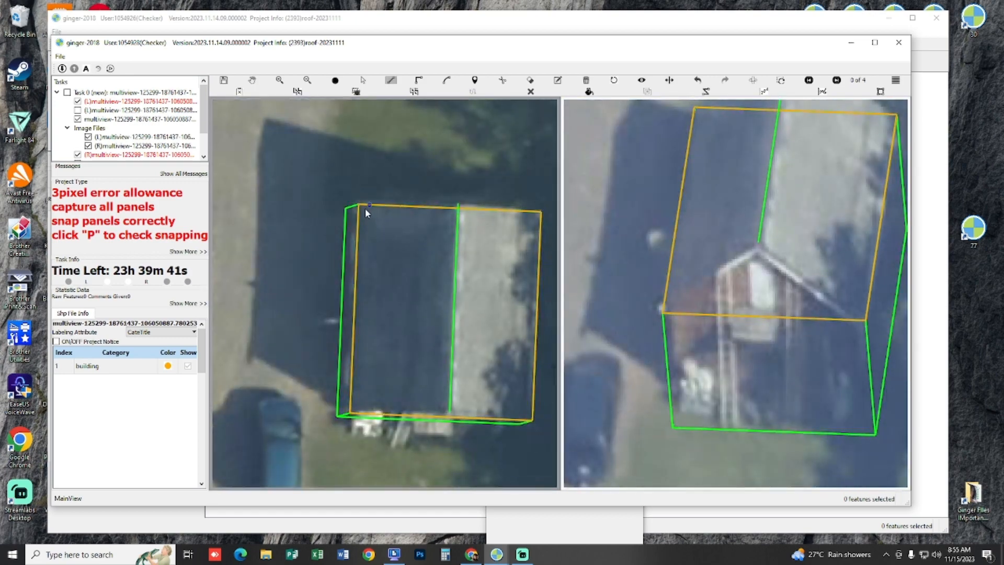
pyautogui.click(451, 417)
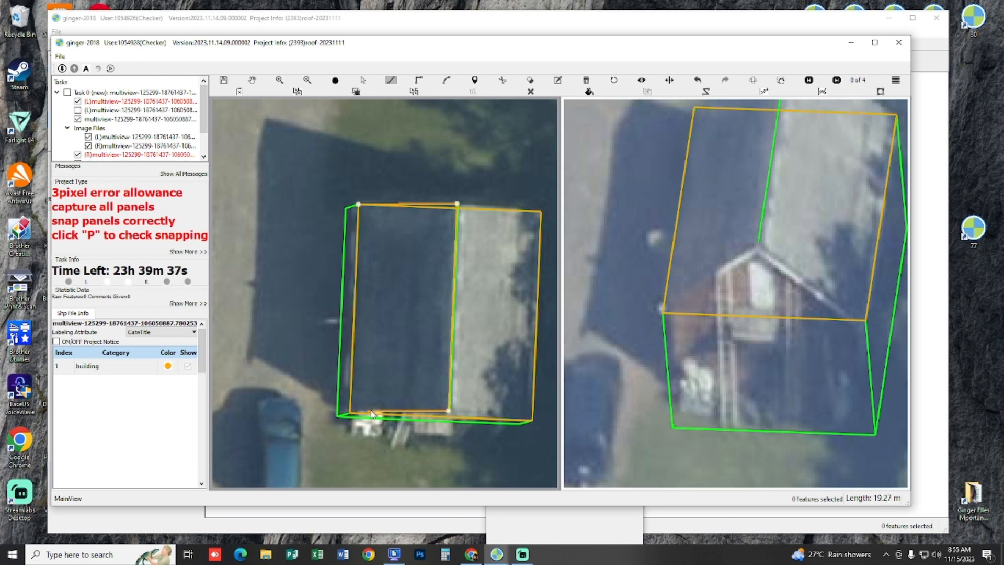
pyautogui.click(366, 396)
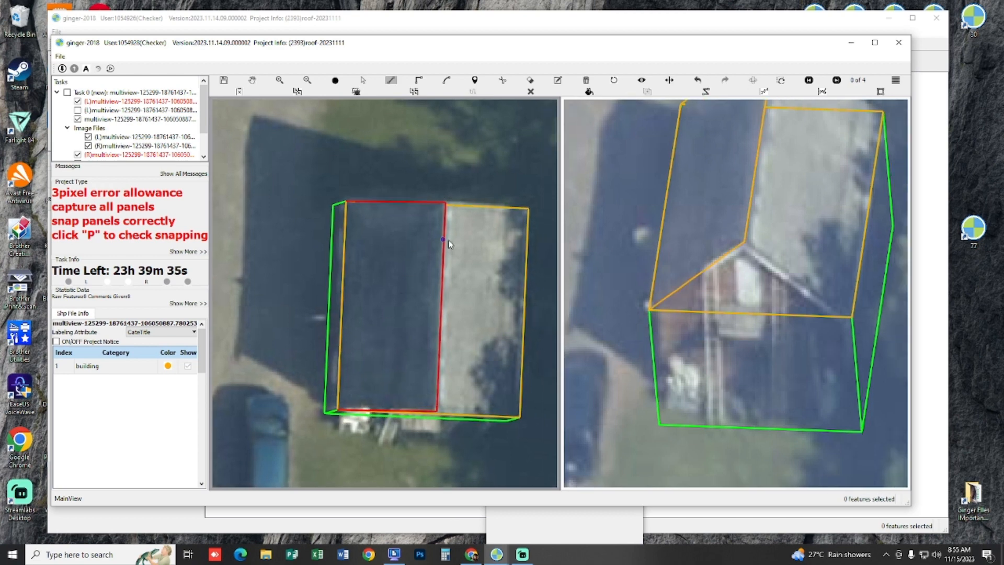
# Step: Try to draw the light roof slope as a panel between the ridge and the opposite eave in the overhead image
pyautogui.click(448, 212)
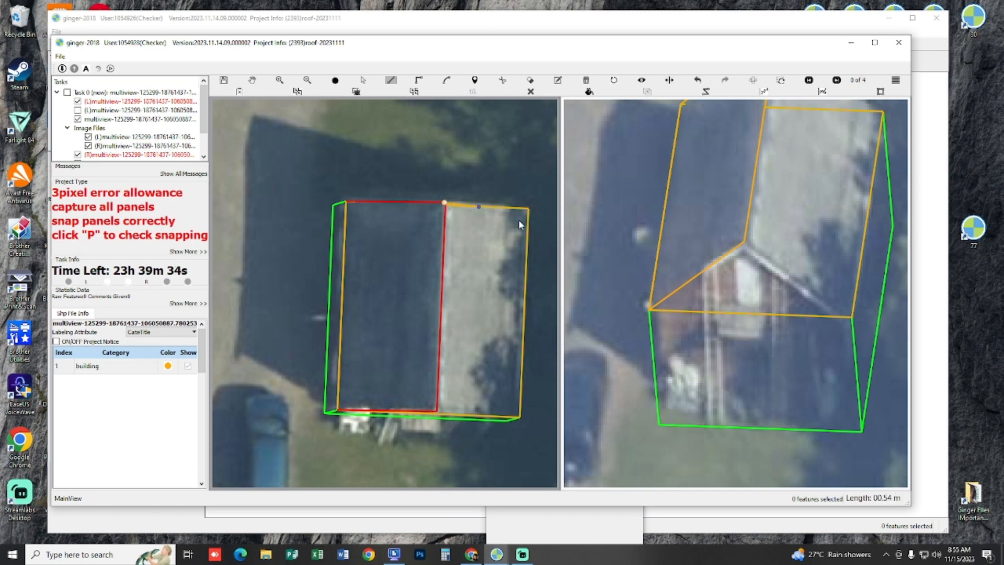
pyautogui.click(519, 419)
pyautogui.doubleClick(438, 417)
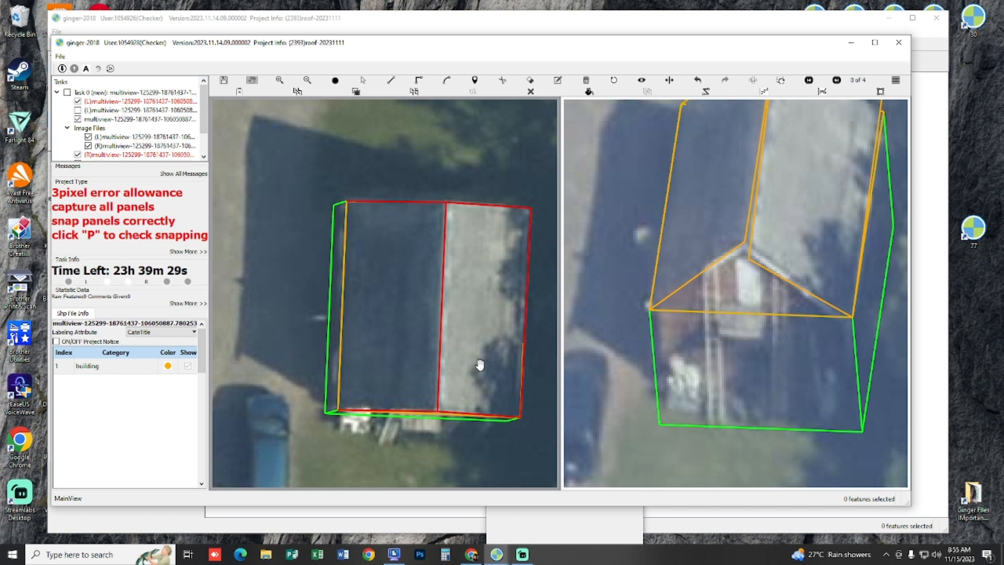
pyautogui.hotkey('ctrl', 'z')
# Step: Draw the second roof slope in the 3D view, snapping it to both ridge ends and the open eave corners
pyautogui.press('p')
pyautogui.moveTo(480, 356); pyautogui.dragTo(450, 338)
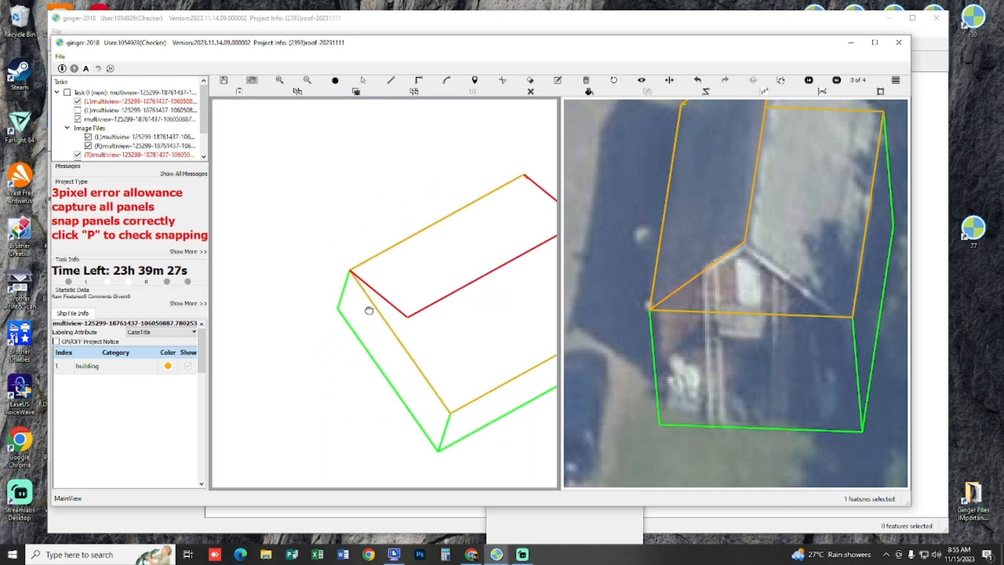
pyautogui.moveTo(401, 294); pyautogui.dragTo(401, 283)
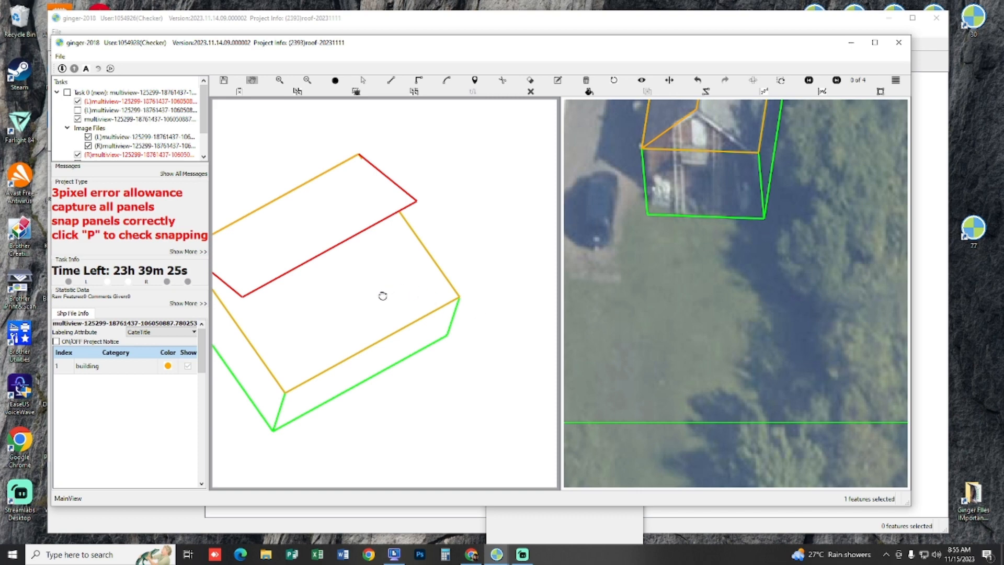
pyautogui.press('p')
pyautogui.click(336, 326)
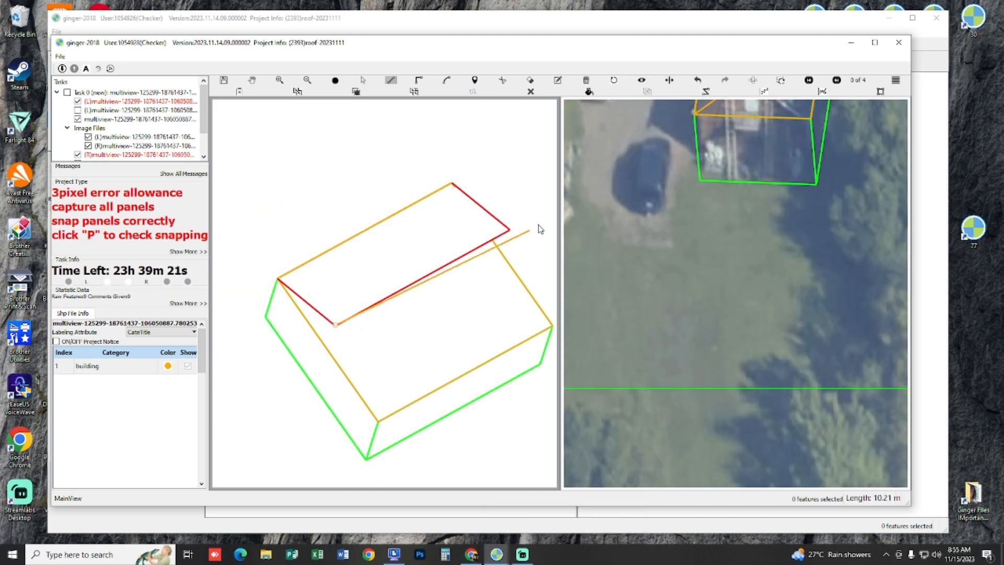
pyautogui.click(507, 230)
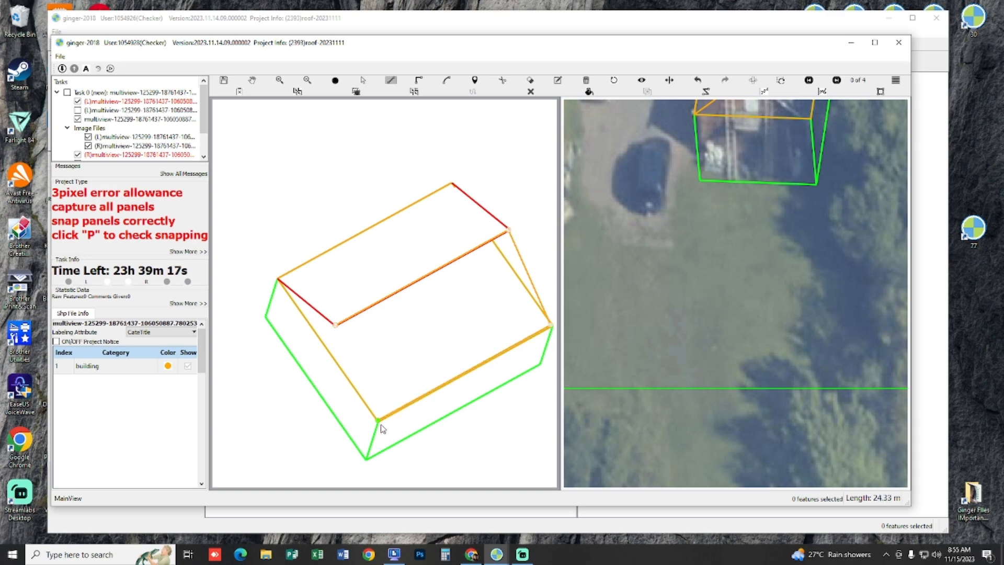
pyautogui.rightClick(377, 370)
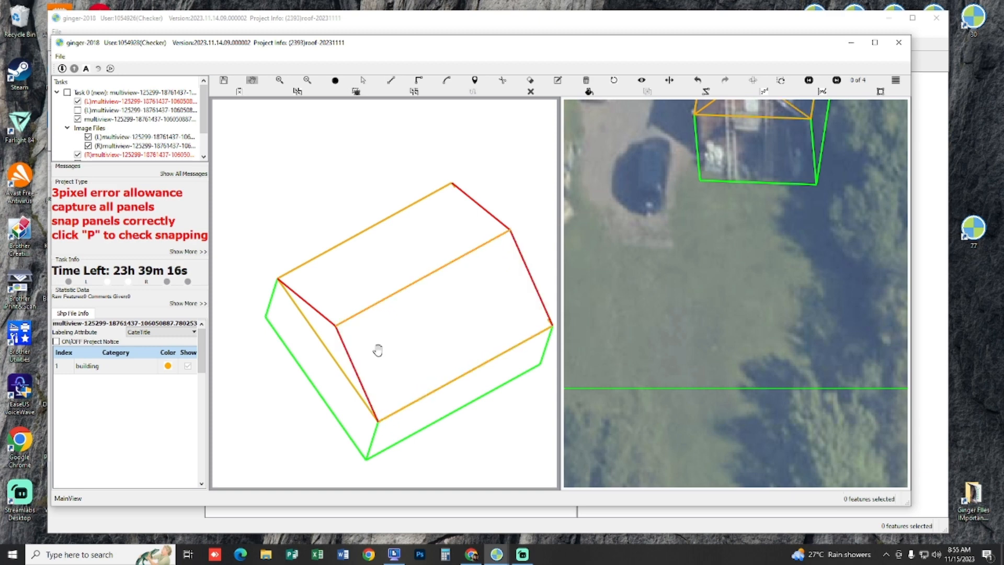
# Step: Draw triangular faces on both gable ends in the 3D view, snapped to the ridge and eave corners, and check the model's snapping
pyautogui.click(337, 325)
pyautogui.click(278, 280)
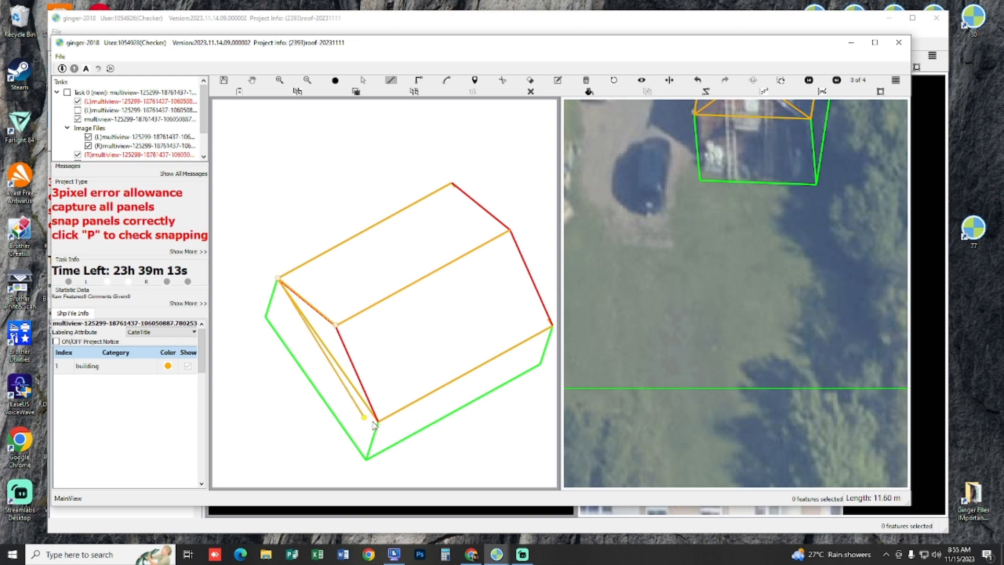
pyautogui.rightClick(510, 238)
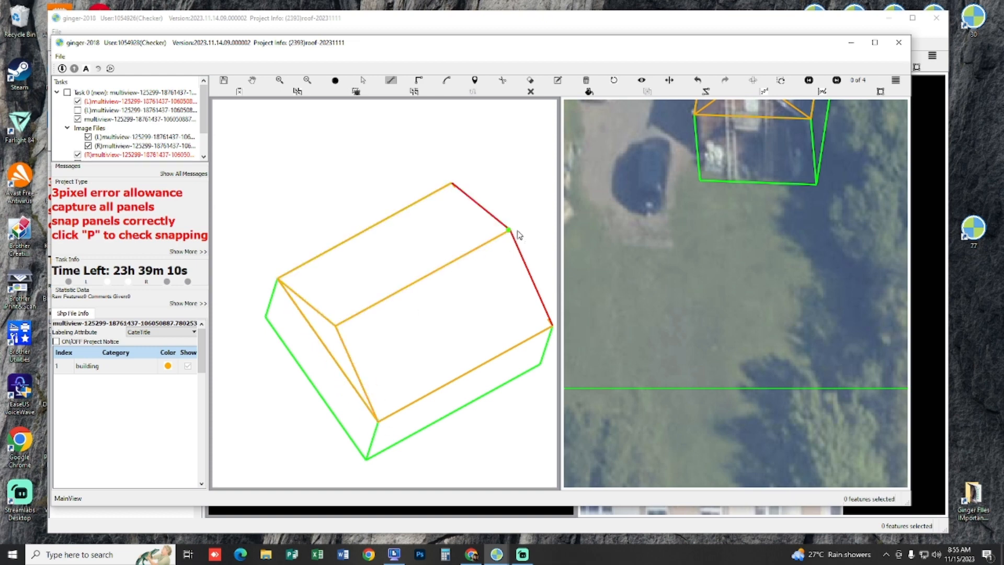
pyautogui.press('l')
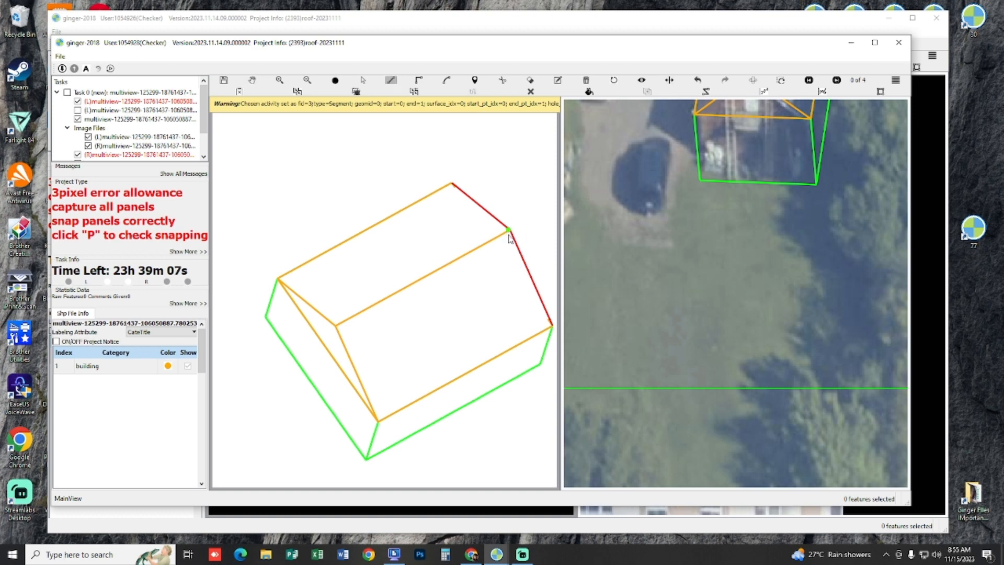
pyautogui.click(509, 234)
pyautogui.click(451, 184)
pyautogui.click(453, 186)
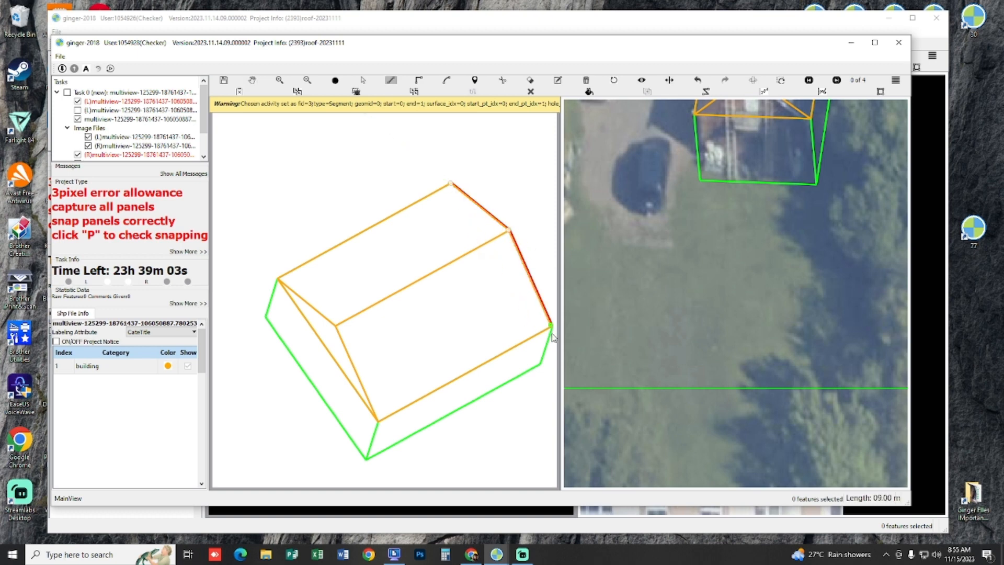
pyautogui.press('Escape')
pyautogui.scroll(-2, 510, 319)
pyautogui.moveTo(508, 318); pyautogui.dragTo(433, 279)
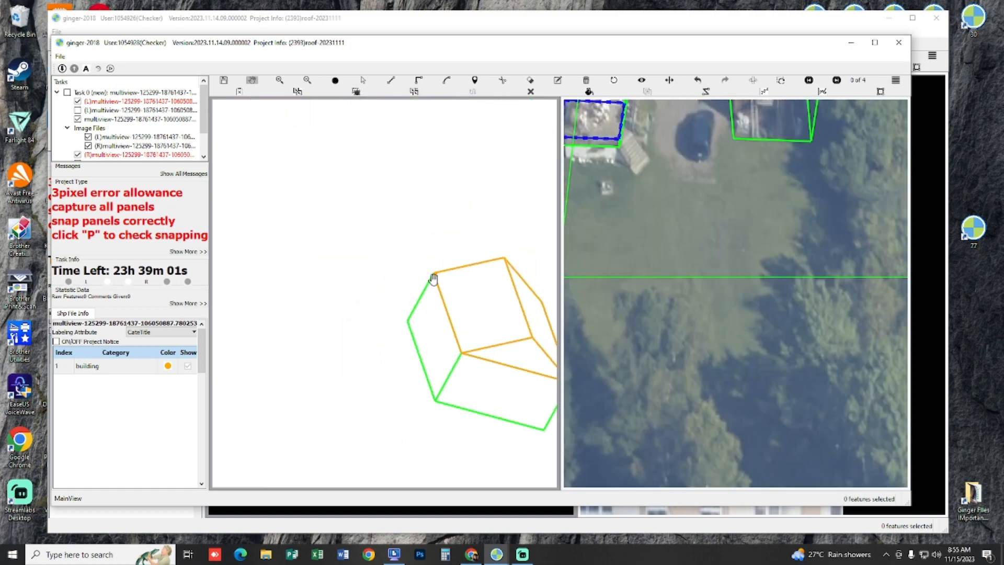
pyautogui.press('p')
pyautogui.press('p')
# Step: Select all features of the gable-roofed building, check them against both images, and save and submit the task
pyautogui.press('Escape')
pyautogui.press('s')
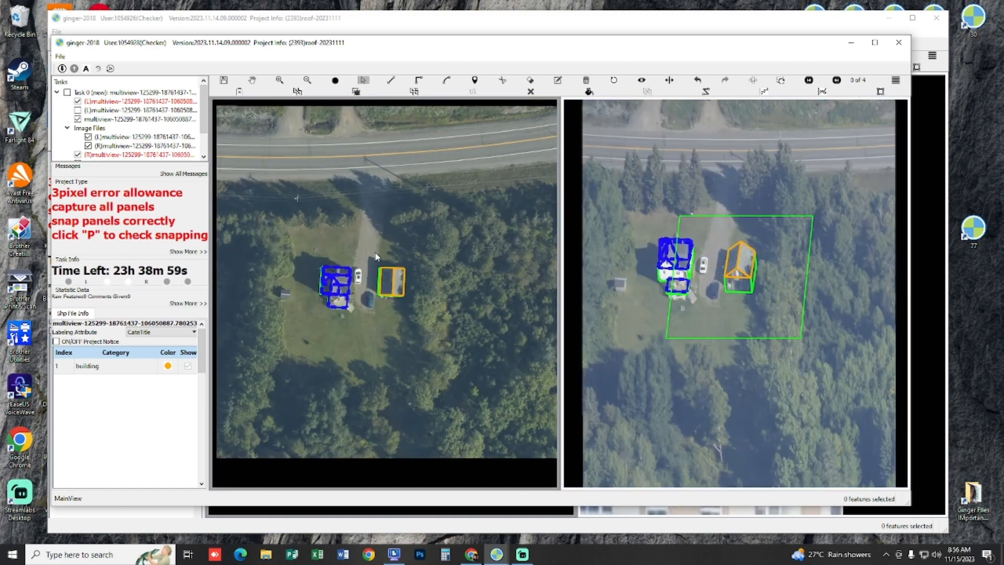
pyautogui.moveTo(375, 252); pyautogui.dragTo(426, 303)
pyautogui.scroll(6, 725, 285)
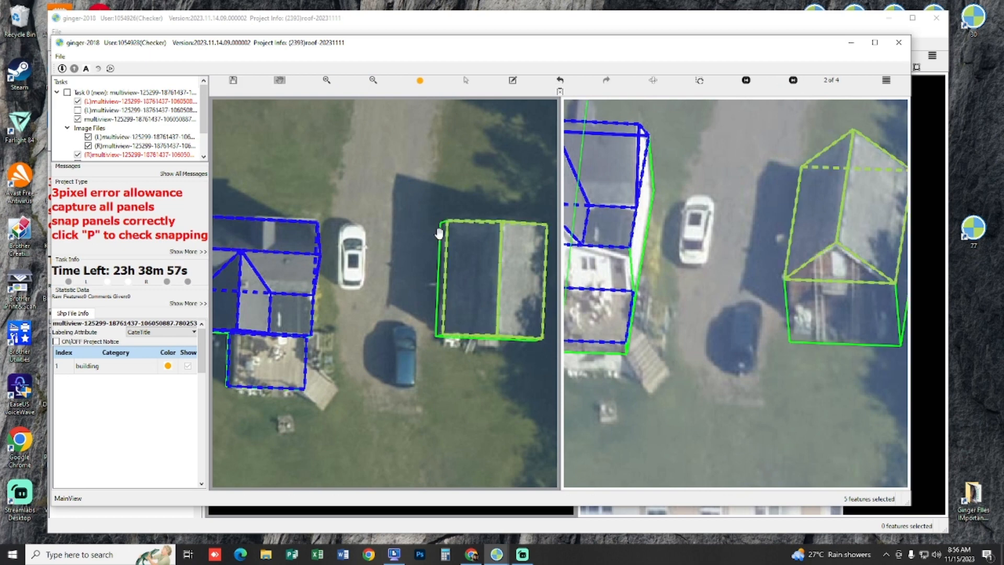
pyautogui.moveTo(394, 193); pyautogui.dragTo(344, 192)
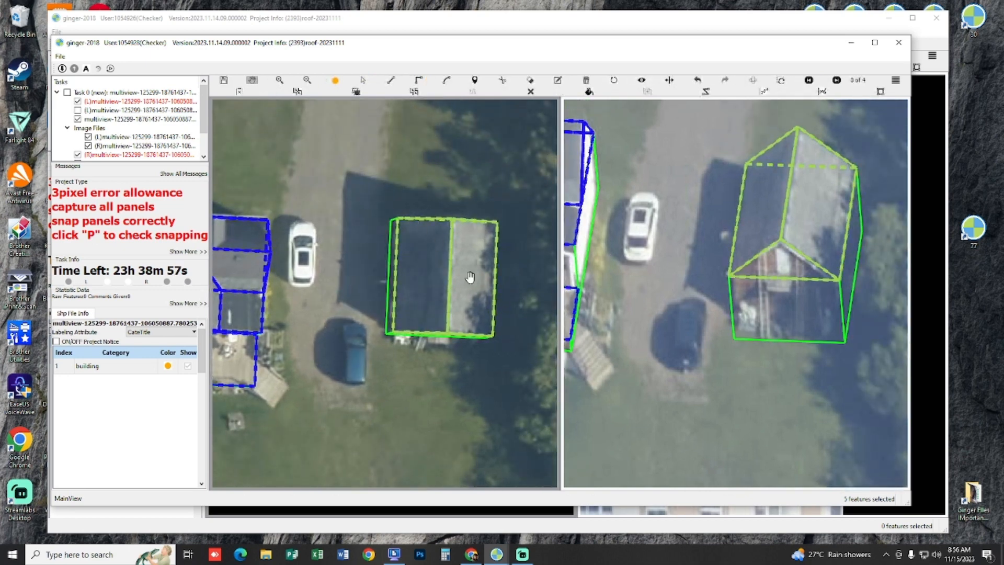
pyautogui.hotkey('ctrl', 's')
# Step: Switch to the residential neighbourhood task's window and look over its captured house and shed
pyautogui.click(497, 555)
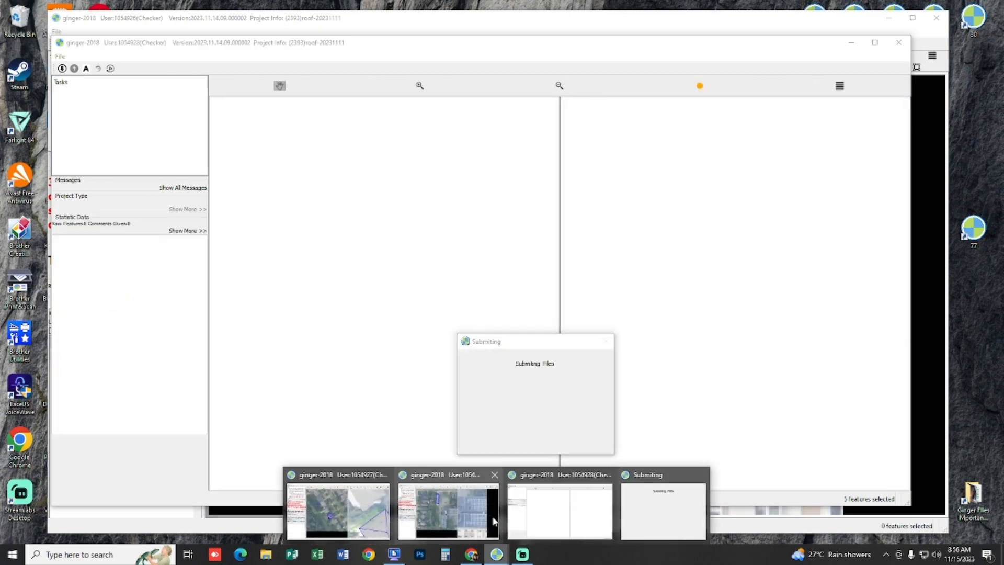
pyautogui.click(358, 509)
pyautogui.moveTo(403, 261); pyautogui.dragTo(418, 303)
pyautogui.scroll(3, 419, 306)
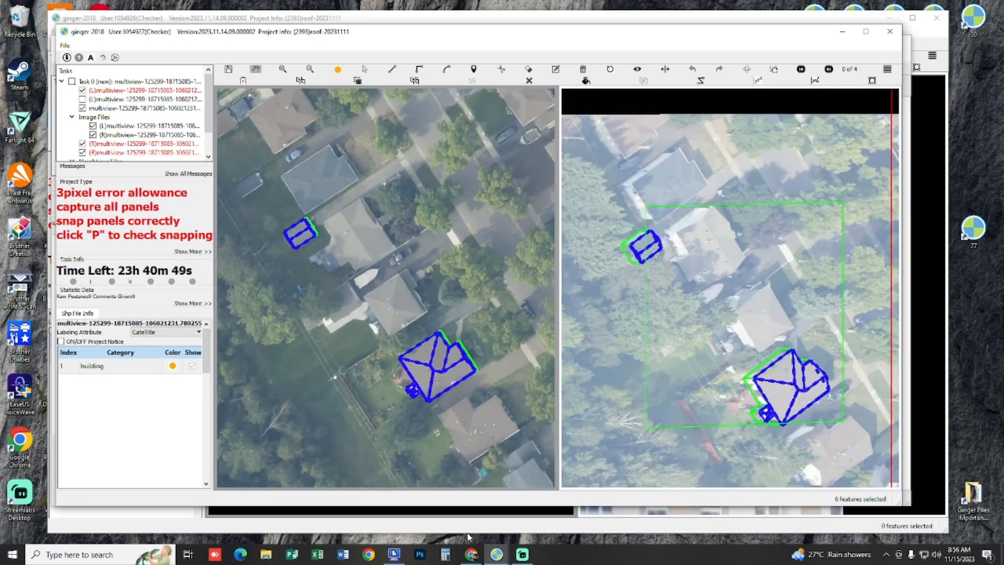
# Step: Switch to the solar-panelled building's task, look over both images, and briefly display the hidden left shape layer
pyautogui.moveTo(497, 554)
pyautogui.click(447, 516)
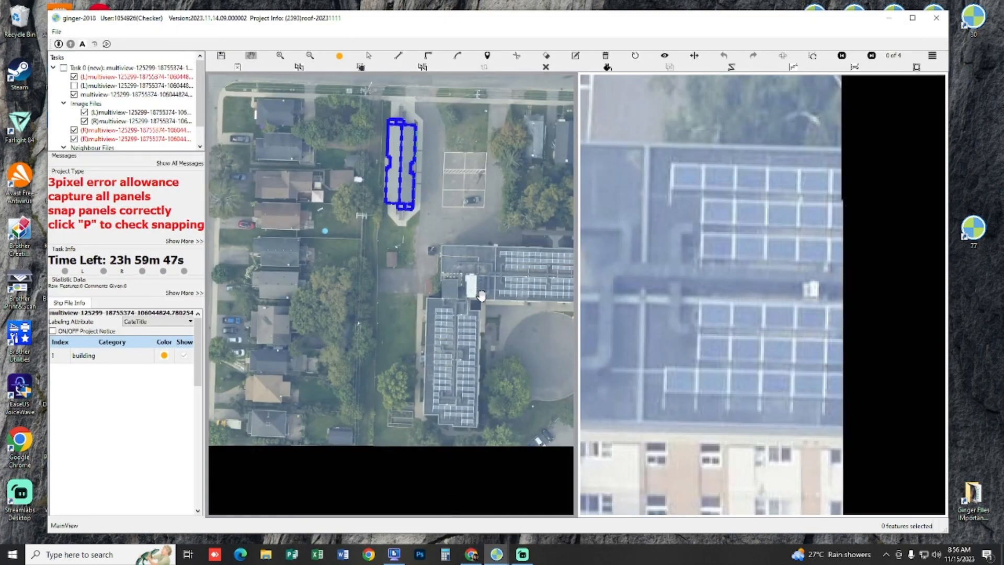
pyautogui.scroll(3, 470, 289)
pyautogui.moveTo(468, 283); pyautogui.dragTo(374, 209)
pyautogui.scroll(-2, 374, 208)
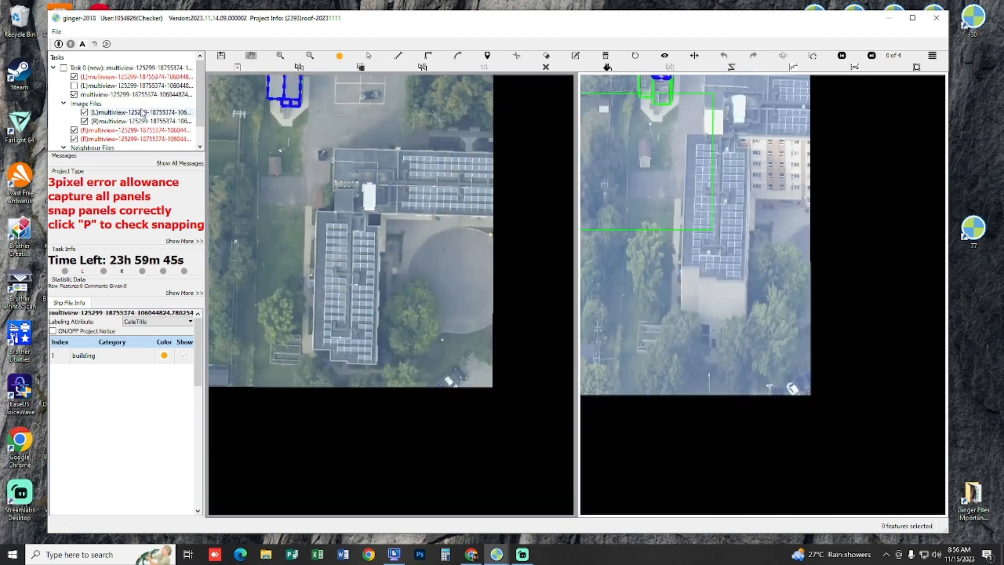
pyautogui.click(73, 86)
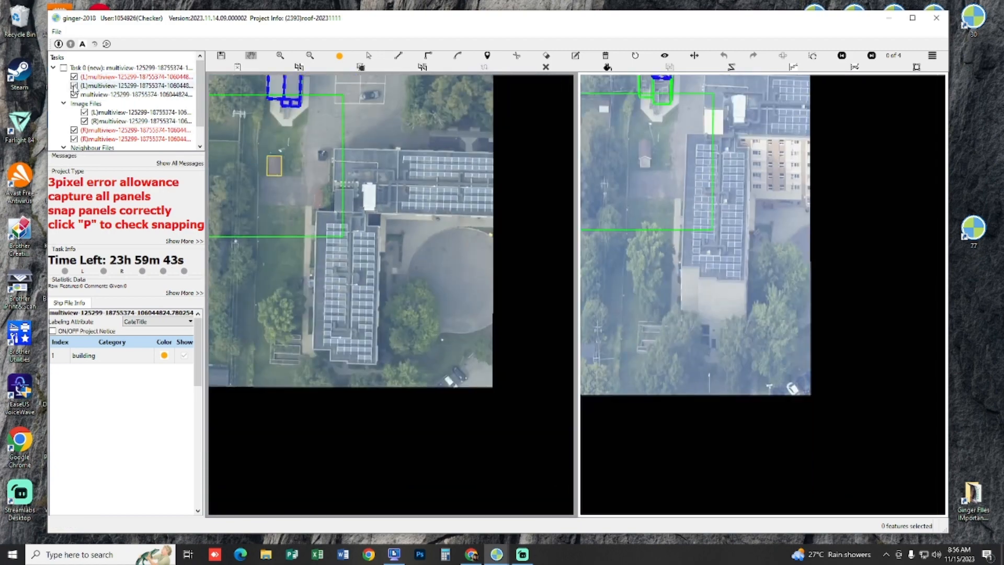
pyautogui.click(74, 86)
# Step: Return to the residential neighbourhood task and locate the uncaptured hip-roofed house between the parked boat and the captured house
pyautogui.moveTo(497, 555)
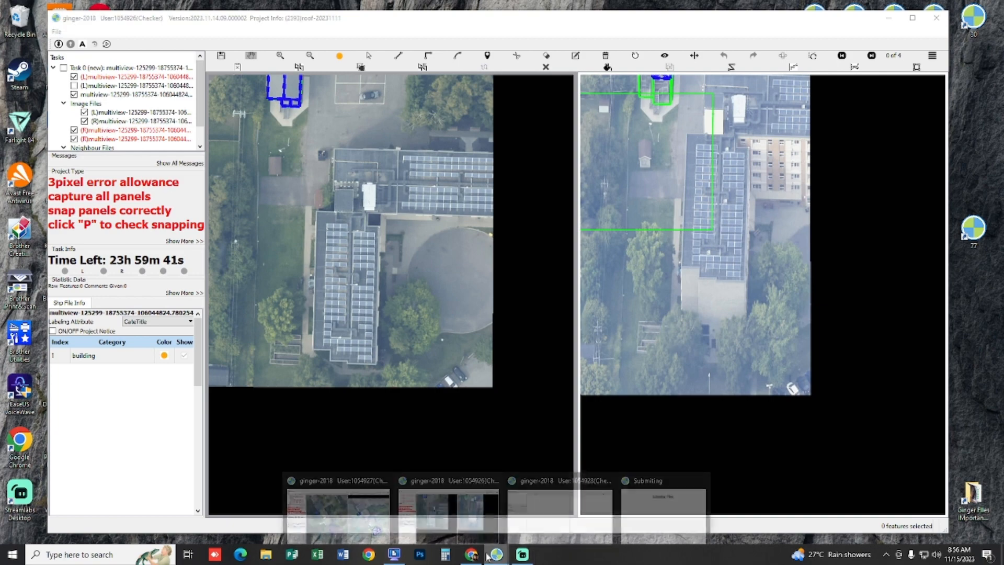
pyautogui.click(368, 508)
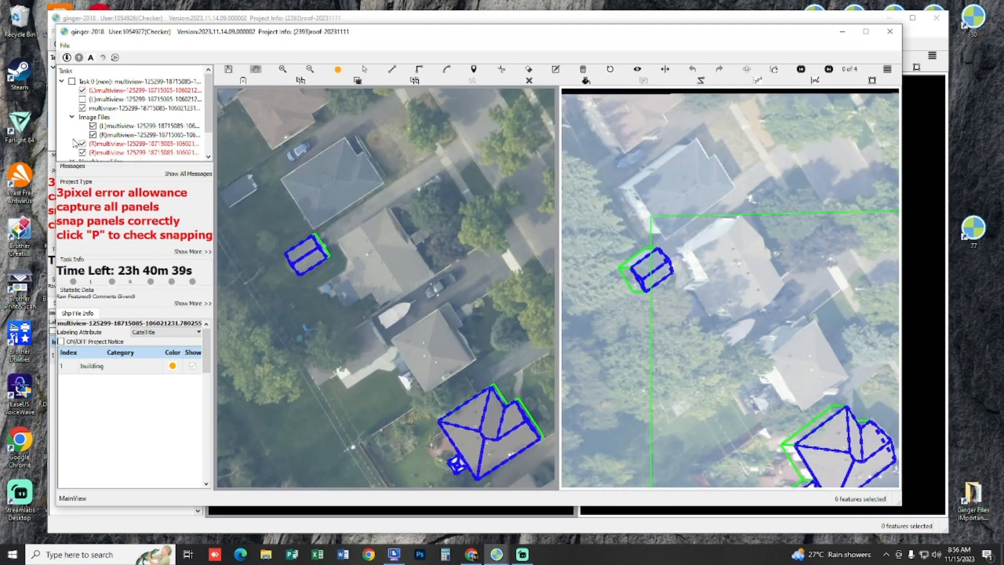
pyautogui.click(82, 99)
pyautogui.scroll(5, 335, 252)
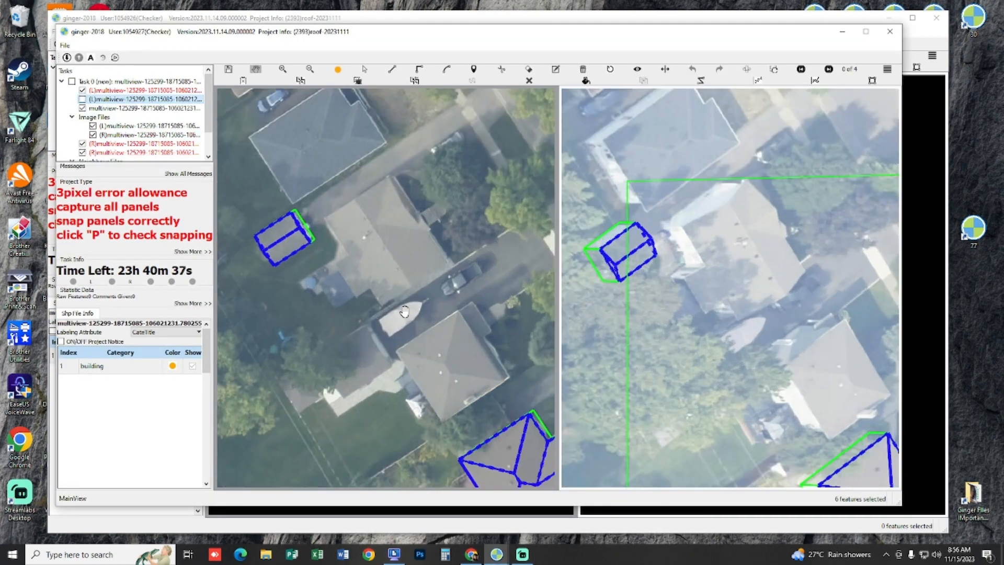
pyautogui.moveTo(335, 252); pyautogui.dragTo(411, 248)
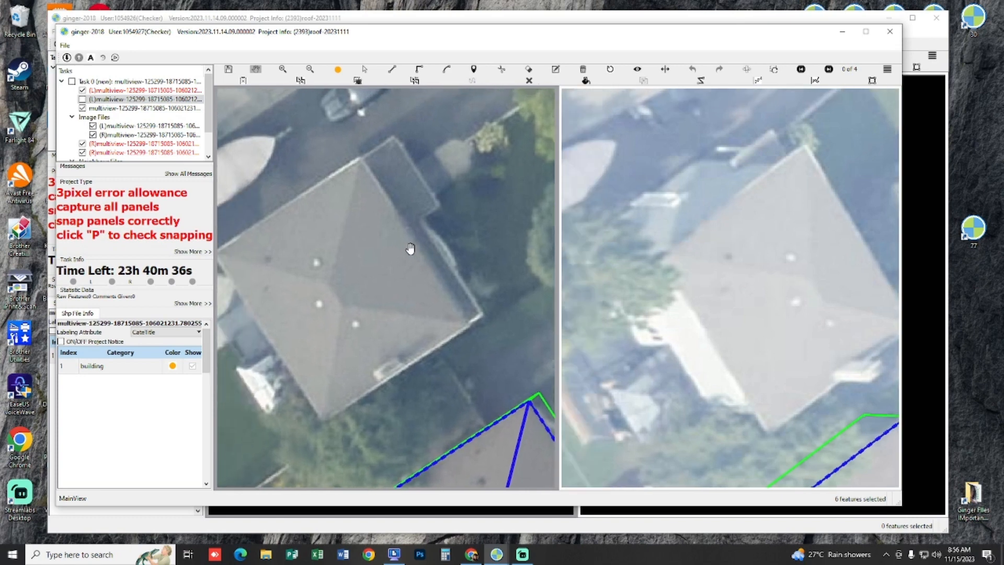
# Step: Outline the hip-roofed house beside the boat as a rectangle with a side about 12.9 m long and align it to the roof in the other image
pyautogui.click(360, 156)
pyautogui.click(470, 326)
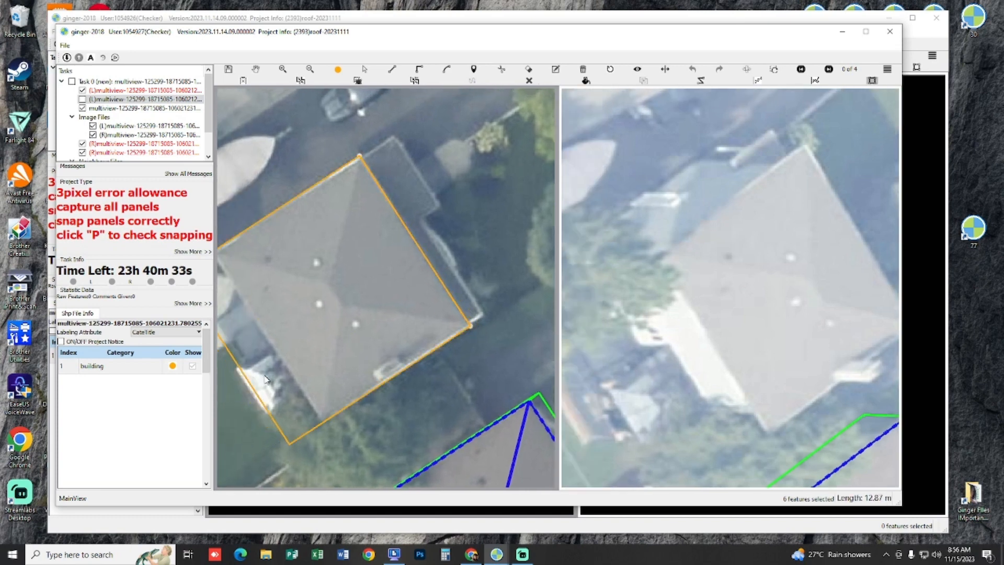
pyautogui.click(289, 373)
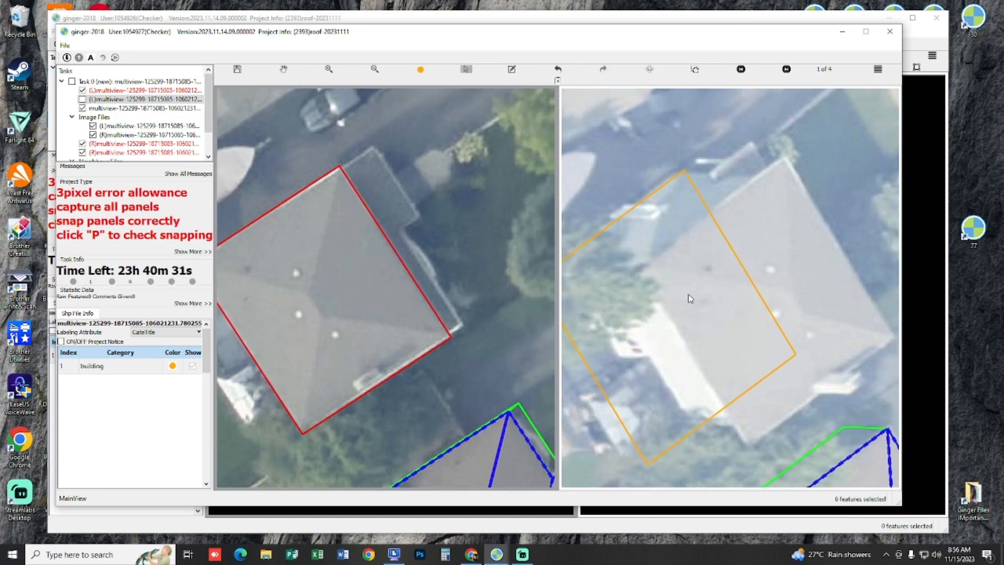
pyautogui.moveTo(746, 253); pyautogui.dragTo(794, 274)
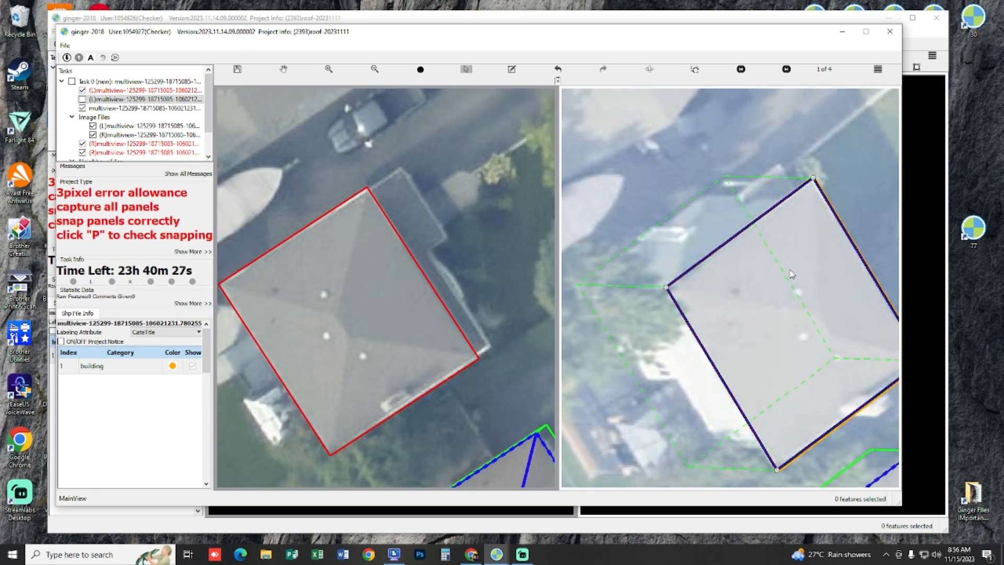
pyautogui.click(792, 274)
pyautogui.scroll(2, 432, 269)
pyautogui.scroll(3, 397, 256)
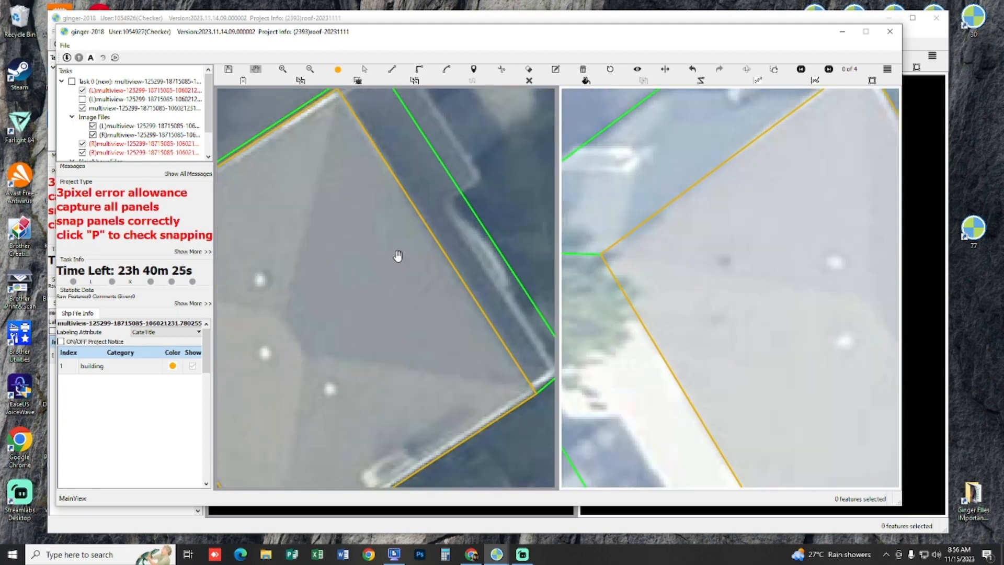
pyautogui.scroll(-4, 398, 256)
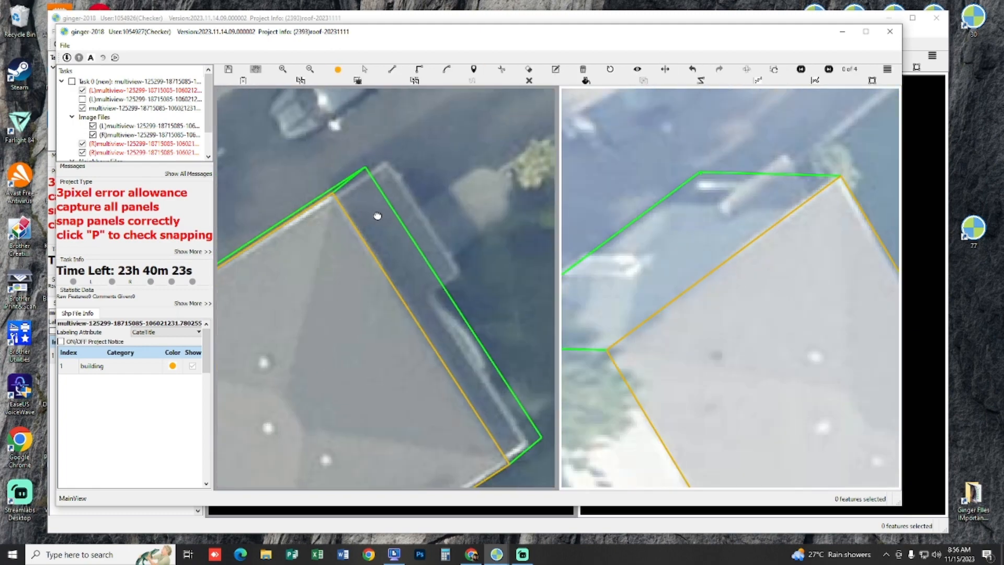
pyautogui.press('space')
pyautogui.moveTo(429, 249); pyautogui.dragTo(341, 180)
pyautogui.scroll(3, 369, 221)
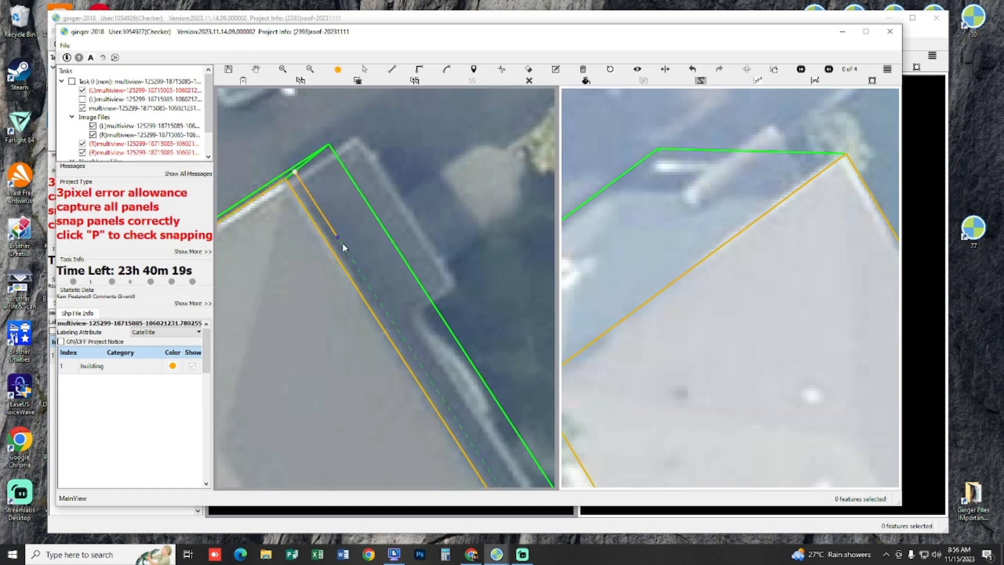
pyautogui.moveTo(344, 249); pyautogui.dragTo(222, 124)
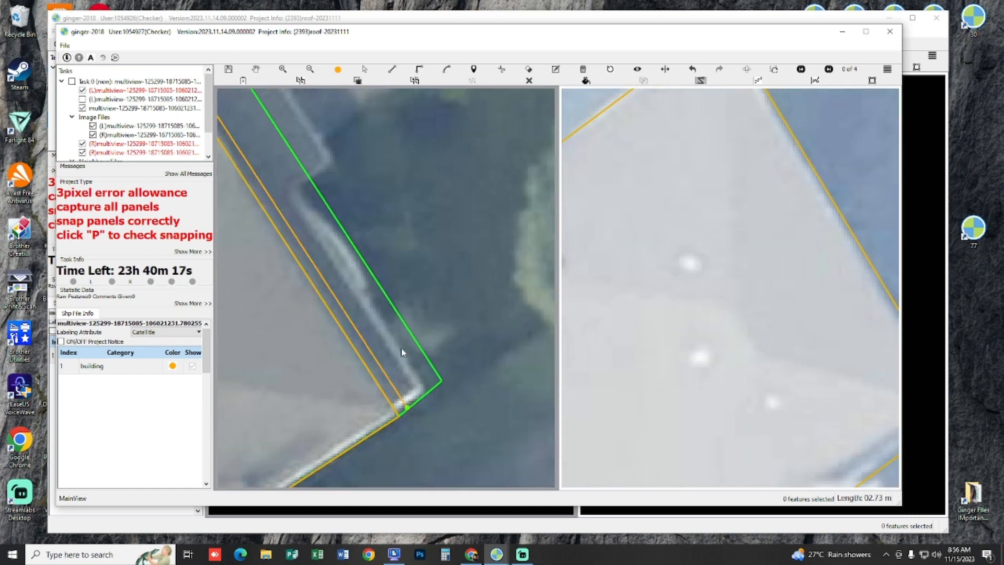
pyautogui.press('space')
# Step: Examine the narrow side extension along the hip-roofed house and compare it with the alternate image view
pyautogui.moveTo(385, 266); pyautogui.dragTo(462, 347)
pyautogui.scroll(-4, 463, 348)
pyautogui.press('Right')
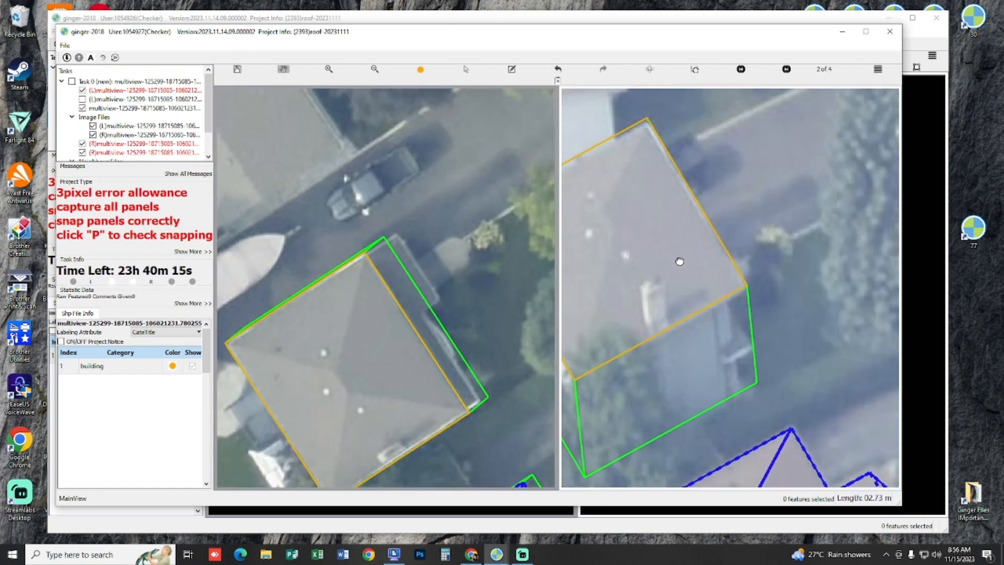
pyautogui.moveTo(680, 261); pyautogui.dragTo(658, 255)
pyautogui.scroll(1, 727, 346)
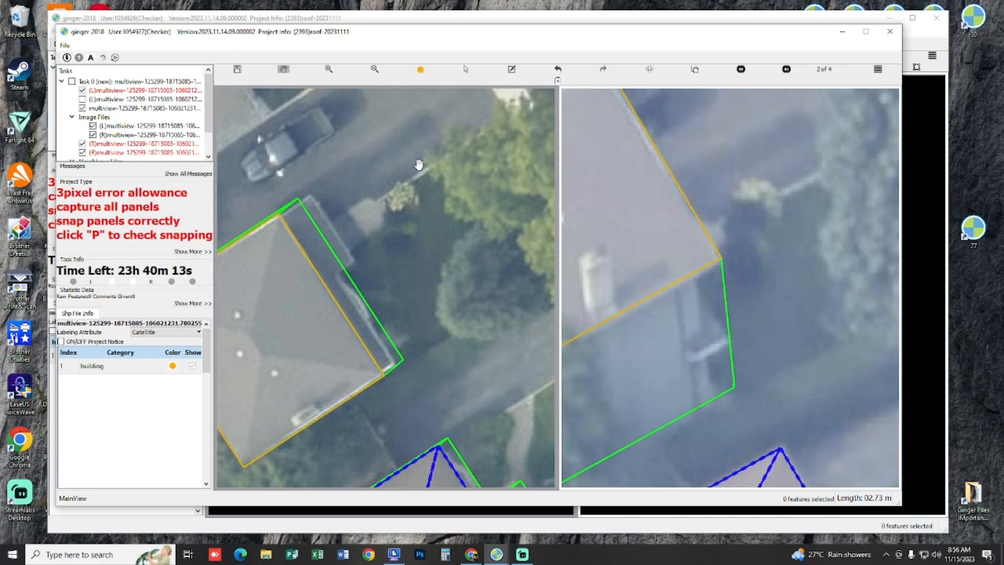
pyautogui.moveTo(384, 177); pyautogui.dragTo(437, 246)
pyautogui.scroll(3, 375, 336)
pyautogui.moveTo(365, 307); pyautogui.dragTo(388, 259)
pyautogui.press('Left')
pyautogui.press('Left')
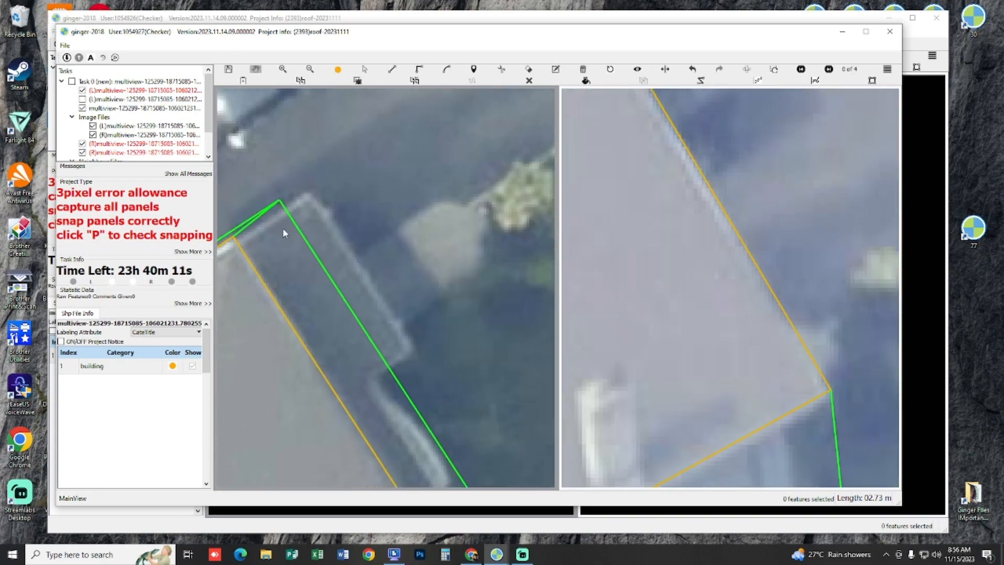
# Step: Try to outline the small porch roof beside the house as a rectangle and compare its position in the alternate image views
pyautogui.click(255, 222)
pyautogui.click(366, 382)
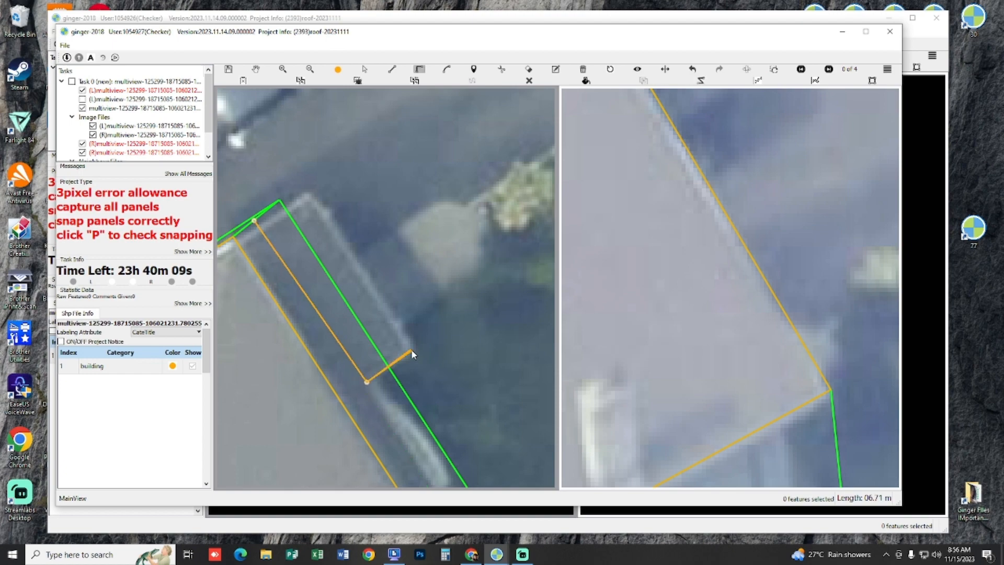
pyautogui.click(414, 349)
pyautogui.click(264, 229)
pyautogui.scroll(-2, 476, 263)
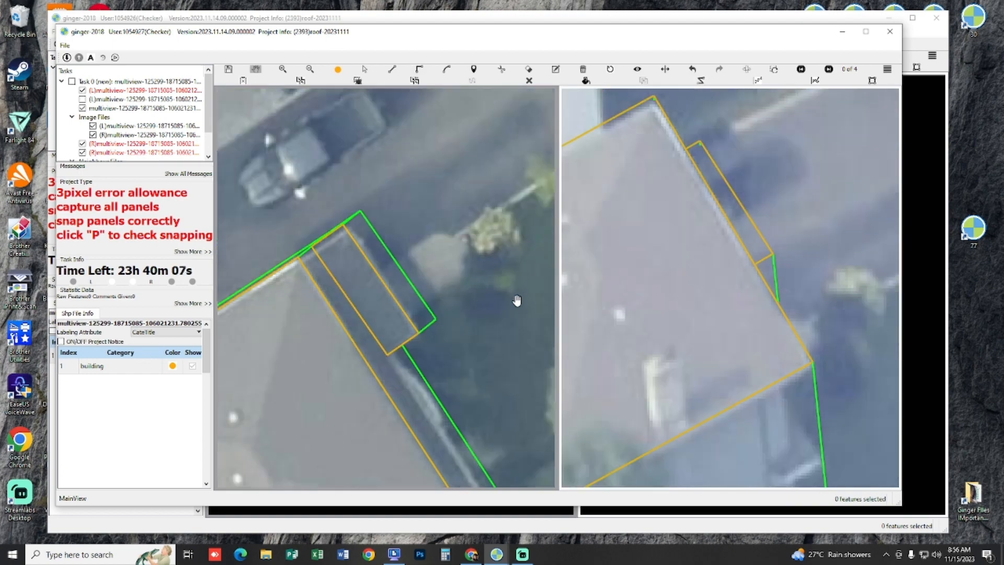
pyautogui.press('Right')
pyautogui.press('Right')
pyautogui.press('Right')
pyautogui.scroll(3, 693, 318)
pyautogui.press('Left')
pyautogui.press('Left')
pyautogui.press('Left')
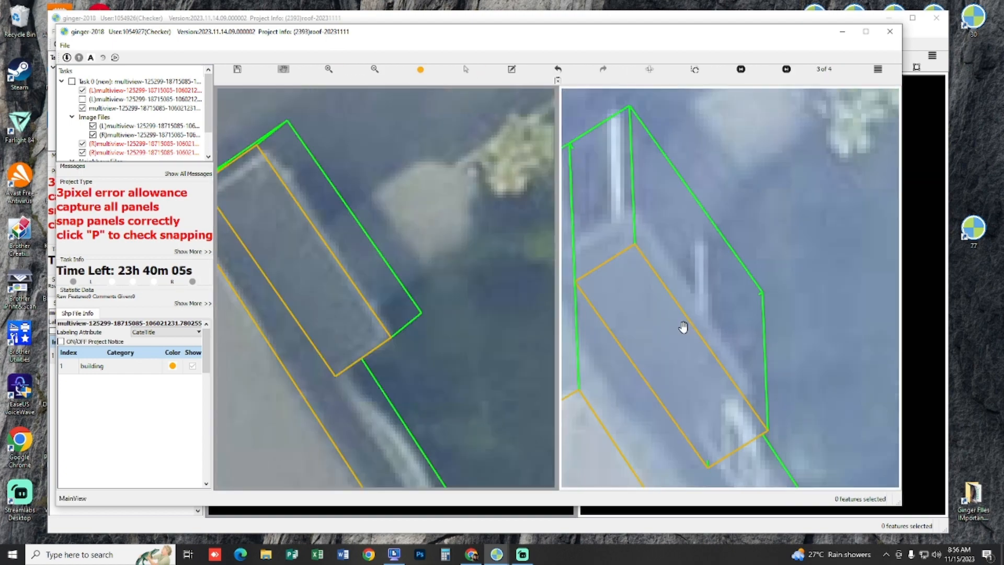
# Step: Check the snapping of the porch roof outline, then delete that outline
pyautogui.moveTo(372, 285); pyautogui.dragTo(448, 320)
pyautogui.click(381, 294)
pyautogui.press('p')
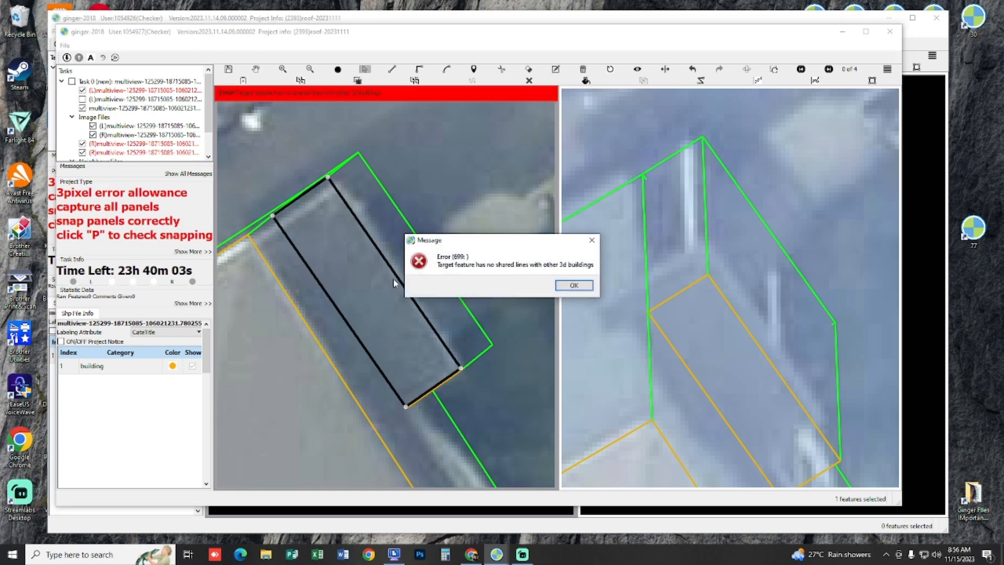
pyautogui.press('Return')
pyautogui.click(378, 275)
pyautogui.press('Delete')
pyautogui.hotkey('ctrl', 'z')
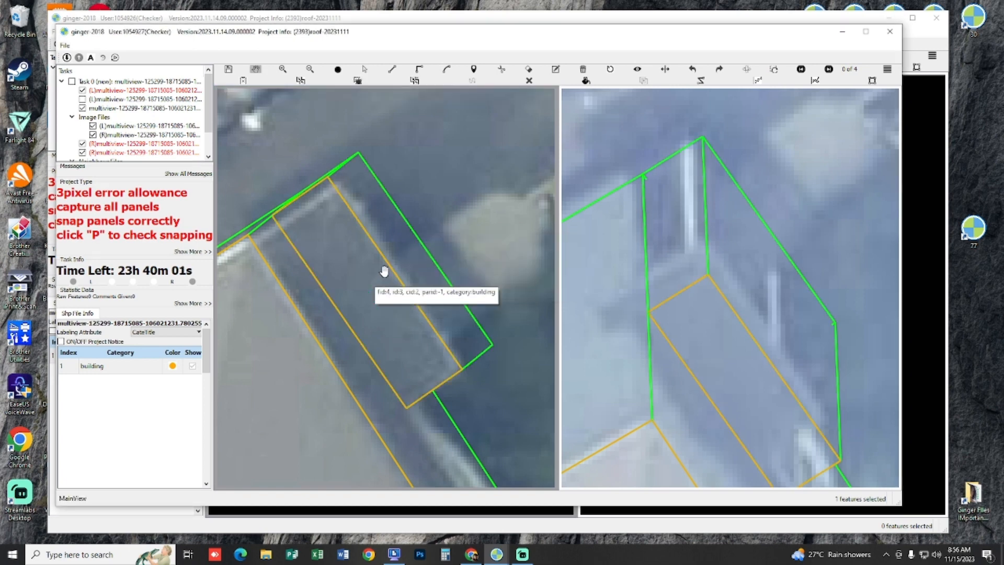
pyautogui.click(377, 276)
pyautogui.press('p')
pyautogui.press('Return')
pyautogui.click(377, 276)
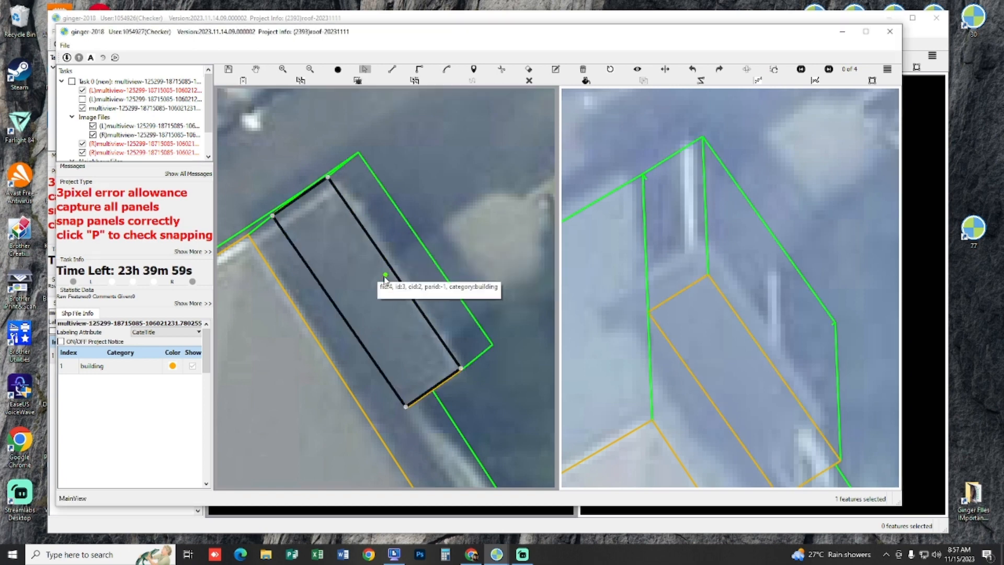
pyautogui.press('p')
pyautogui.press('Delete')
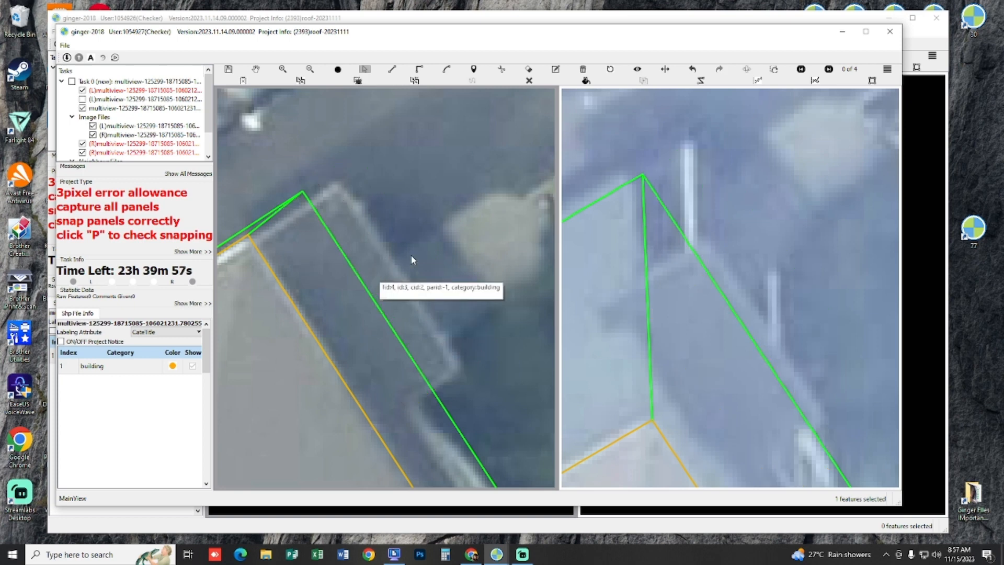
# Step: Redraw the porch roof as a rectangle about 5.1 m long, adjust its height to match the other image, and inspect the porch without overlays
pyautogui.click(283, 225)
pyautogui.click(405, 412)
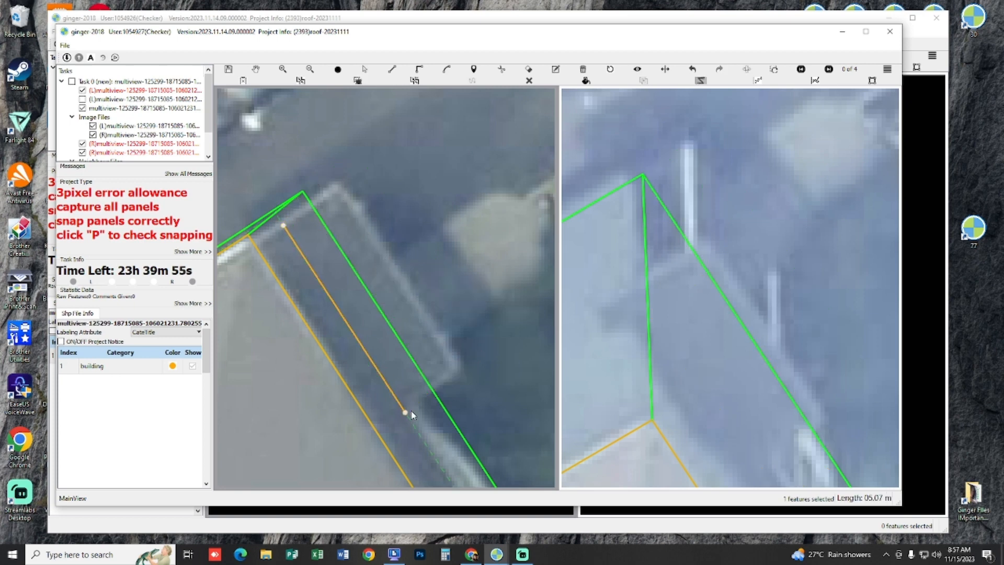
pyautogui.click(464, 375)
pyautogui.doubleClick(283, 225)
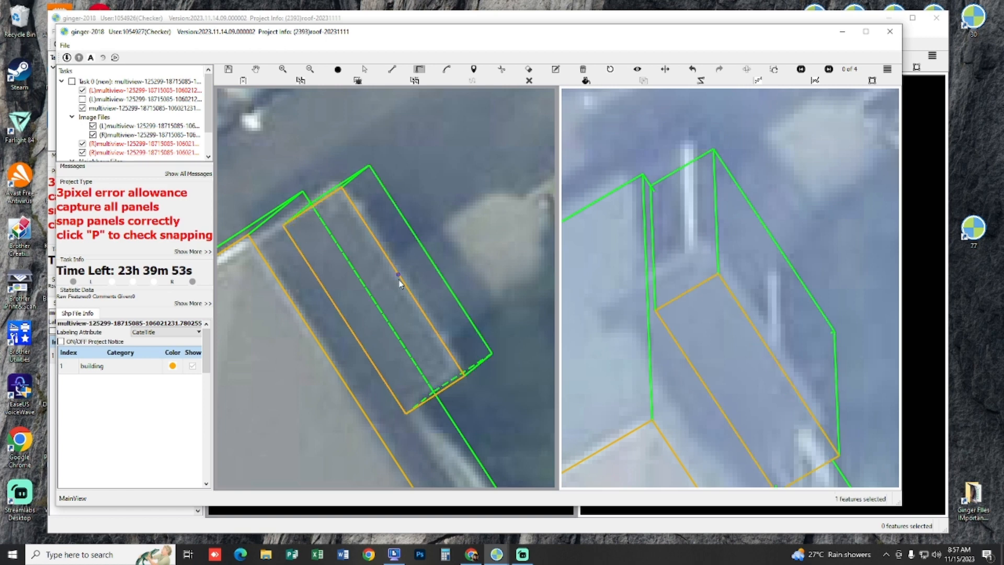
pyautogui.click(401, 286)
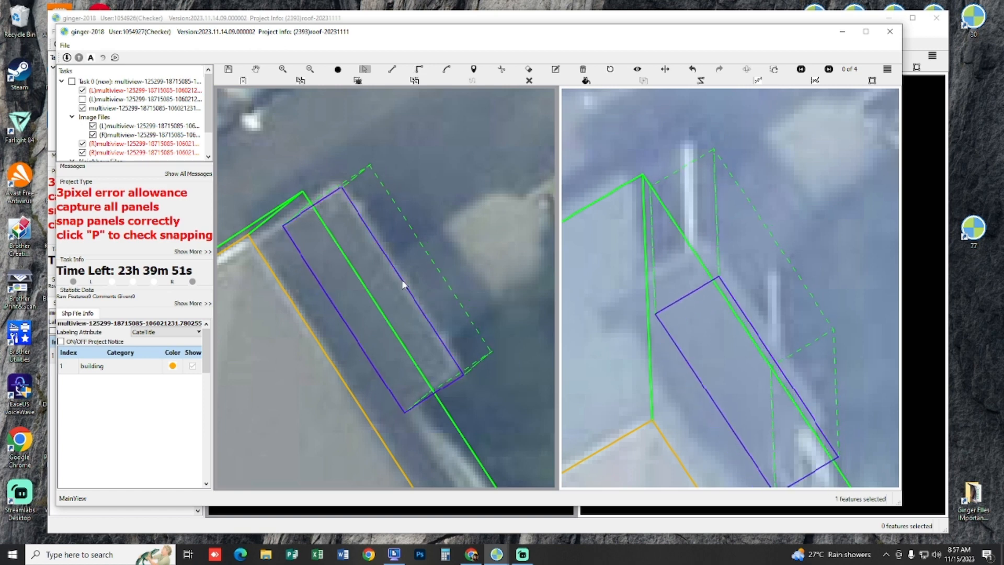
pyautogui.moveTo(404, 284); pyautogui.dragTo(412, 293)
pyautogui.scroll(2, 335, 257)
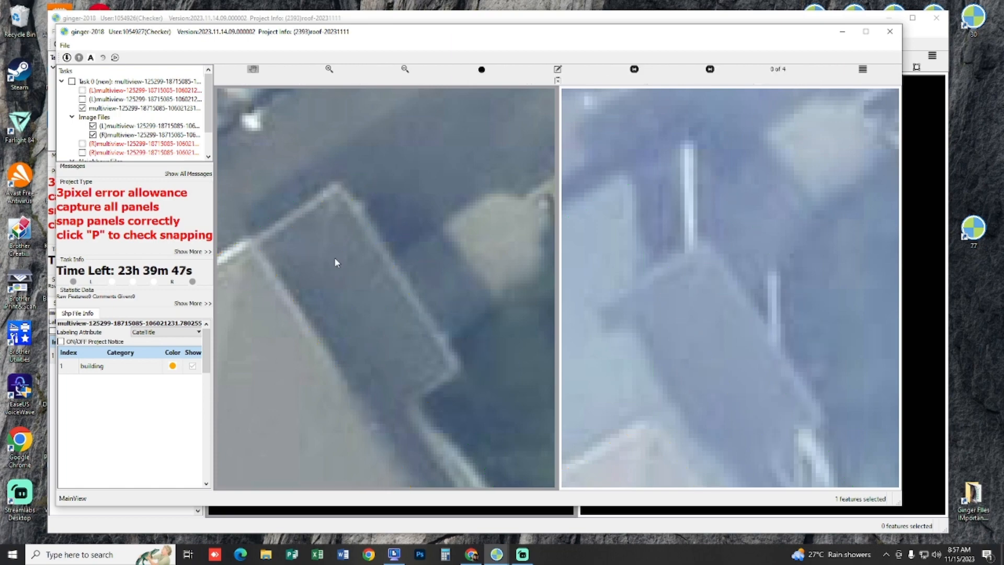
pyautogui.scroll(-3, 335, 260)
pyautogui.scroll(3, 365, 224)
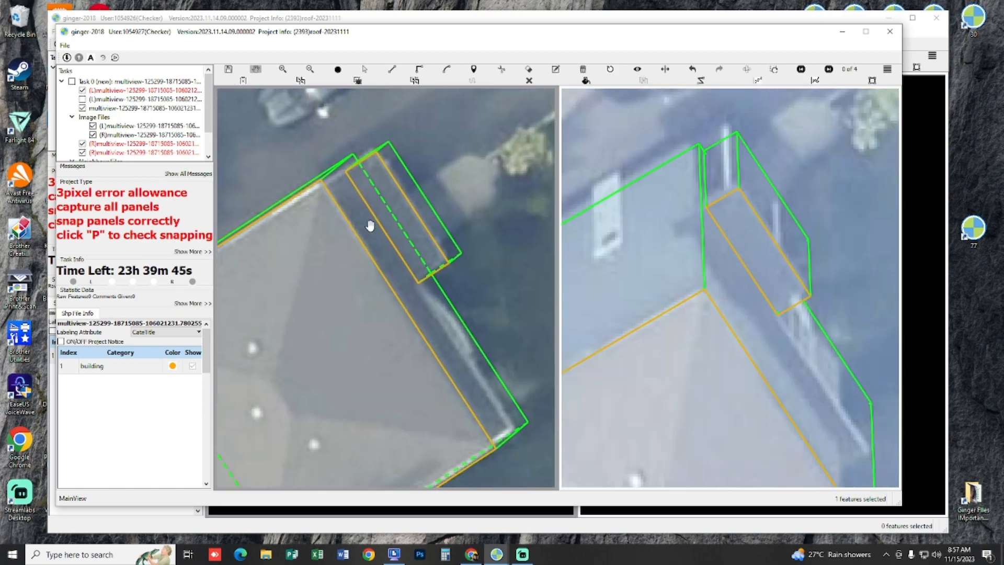
# Step: In the 3D view, draw a raised triangular panel on one short end of the porch box
pyautogui.moveTo(513, 254); pyautogui.dragTo(540, 167)
pyautogui.scroll(2, 421, 254)
pyautogui.moveTo(403, 299); pyautogui.dragTo(399, 256)
pyautogui.press('l')
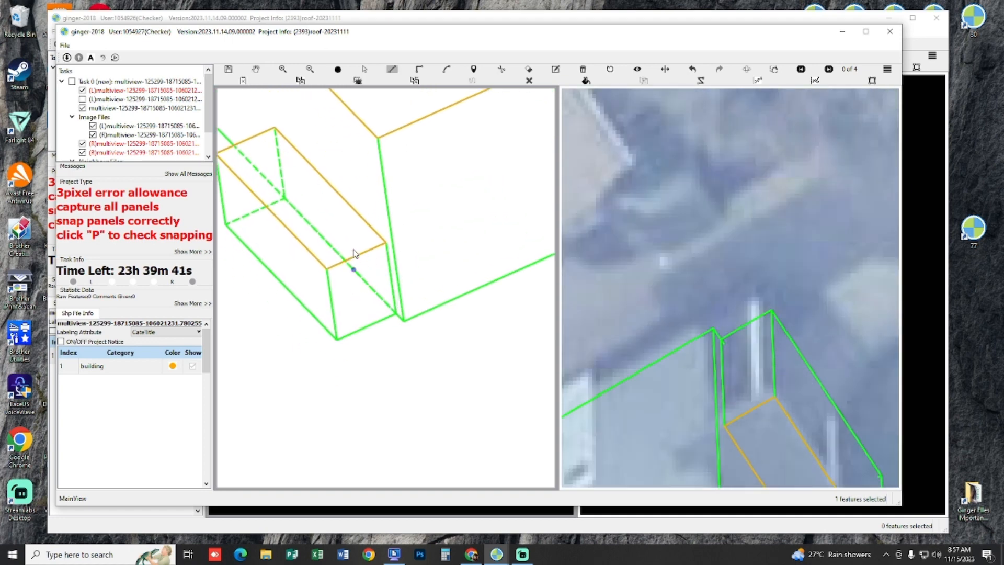
pyautogui.click(386, 247)
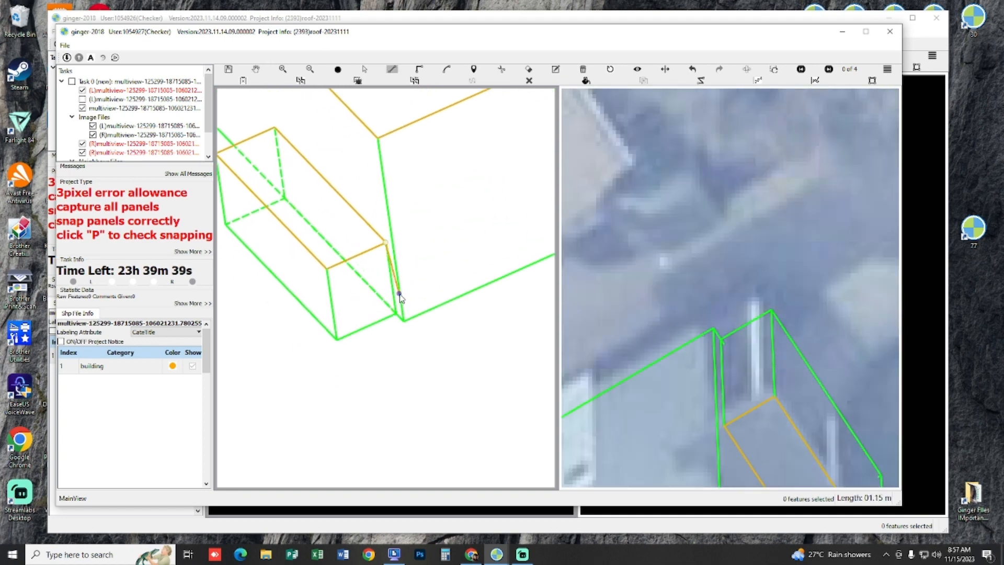
pyautogui.click(387, 214)
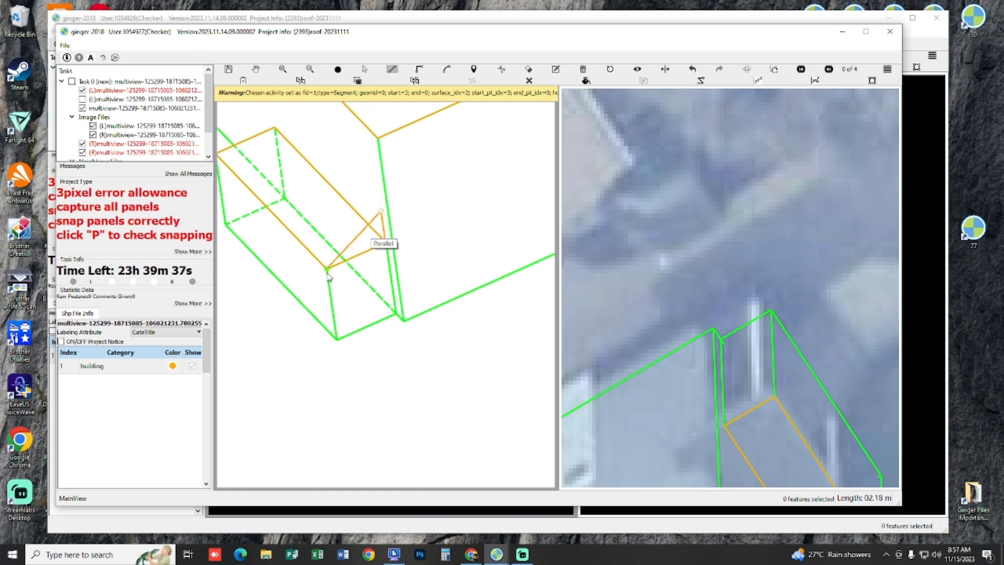
pyautogui.click(327, 263)
# Step: Complete the porch's raised long panel with an end edge parallel to the opposite triangle's slope, closing it at both short ends
pyautogui.moveTo(335, 206); pyautogui.dragTo(385, 268)
pyautogui.click(430, 275)
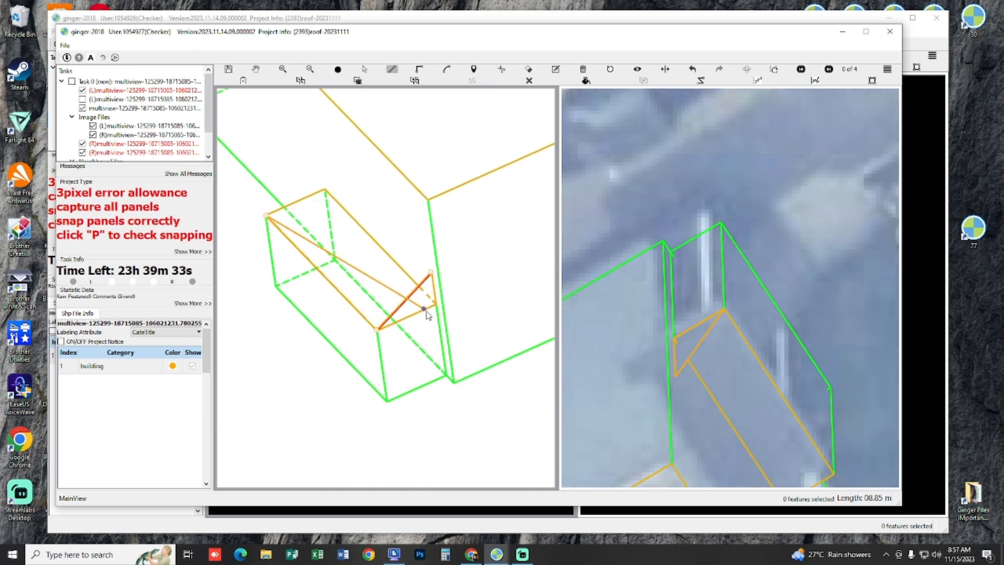
pyautogui.moveTo(408, 297)
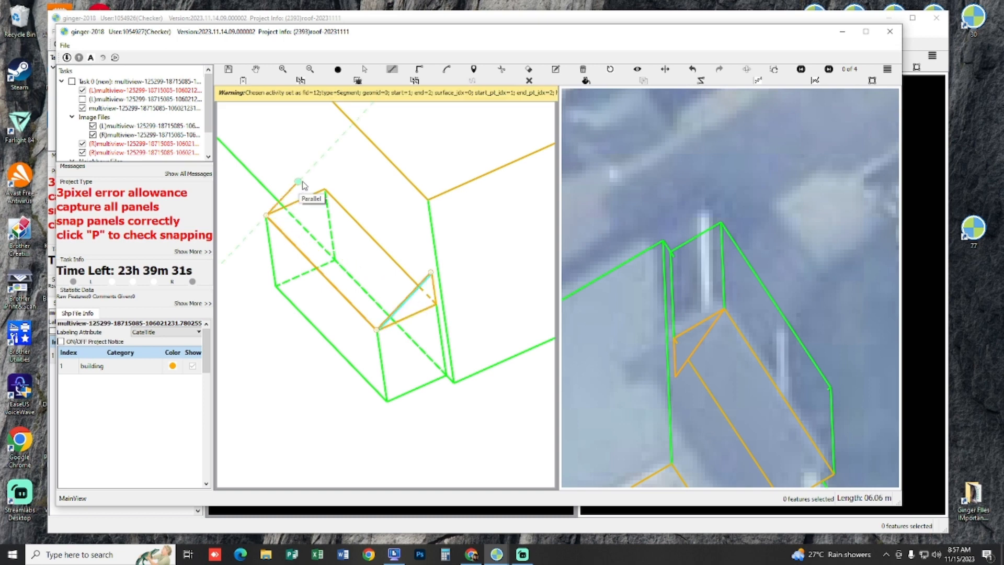
pyautogui.rightClick(332, 202)
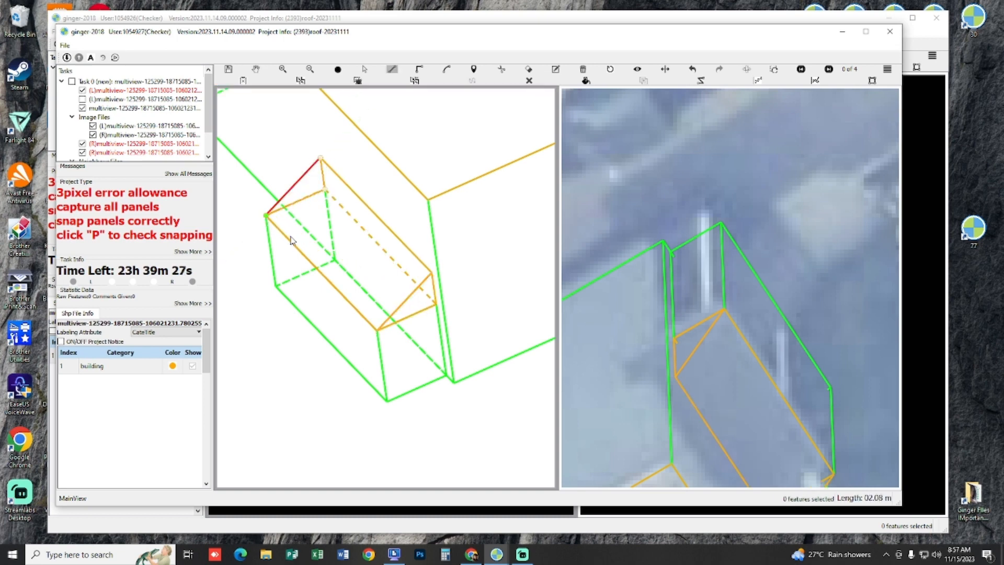
pyautogui.press('Escape')
# Step: Review the hip-roofed house and its porch against both images and the neighbouring captured buildings
pyautogui.scroll(-1, 291, 241)
pyautogui.moveTo(366, 215); pyautogui.dragTo(353, 234)
pyautogui.scroll(-5, 463, 368)
pyautogui.scroll(2, 466, 379)
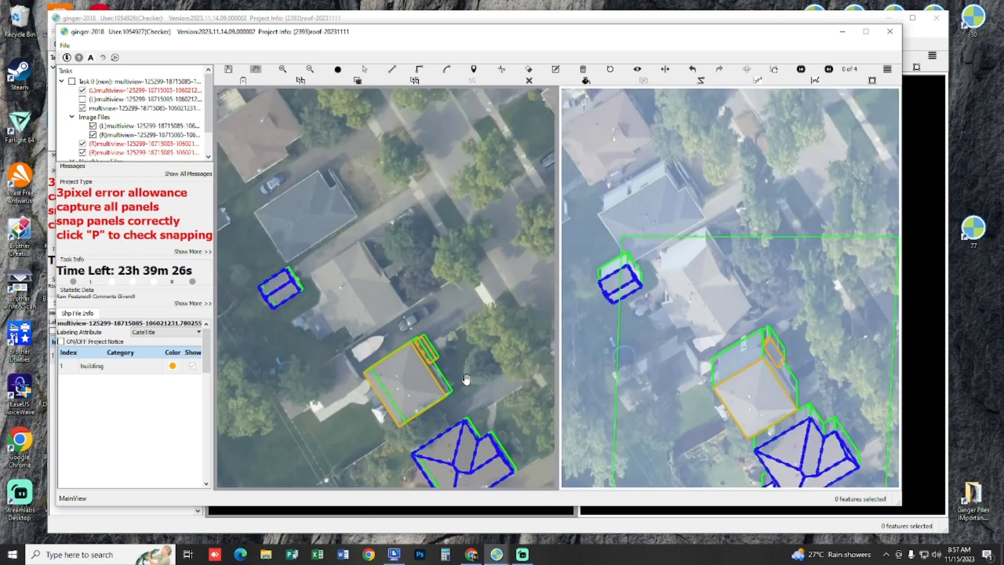
pyautogui.scroll(3, 466, 379)
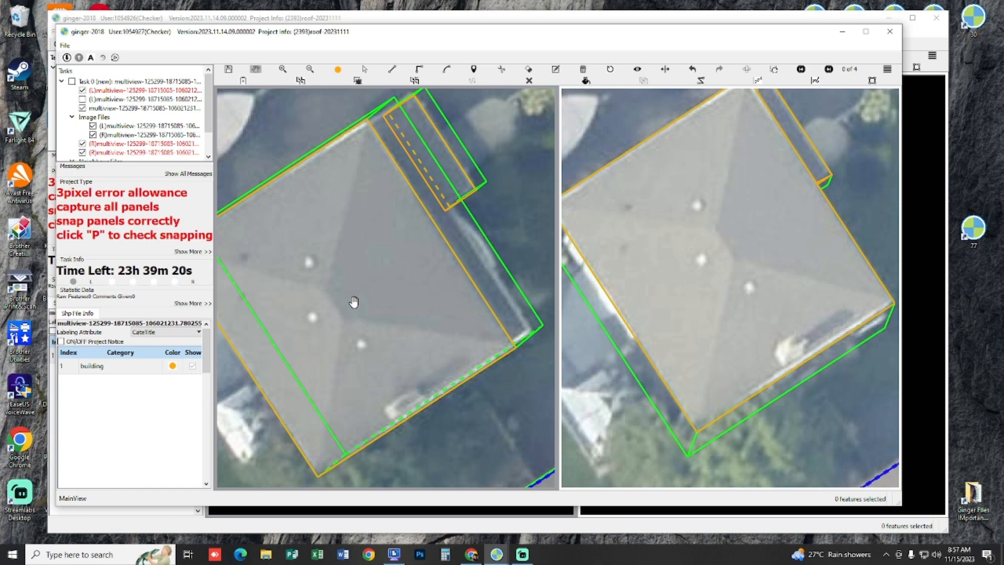
pyautogui.scroll(-4, 354, 298)
pyautogui.scroll(4, 415, 289)
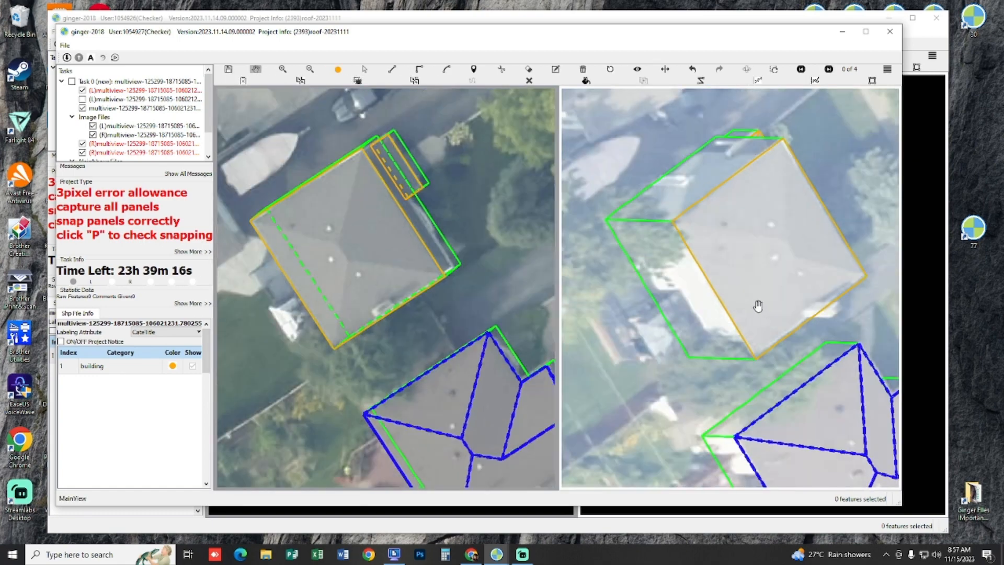
pyautogui.scroll(4, 354, 265)
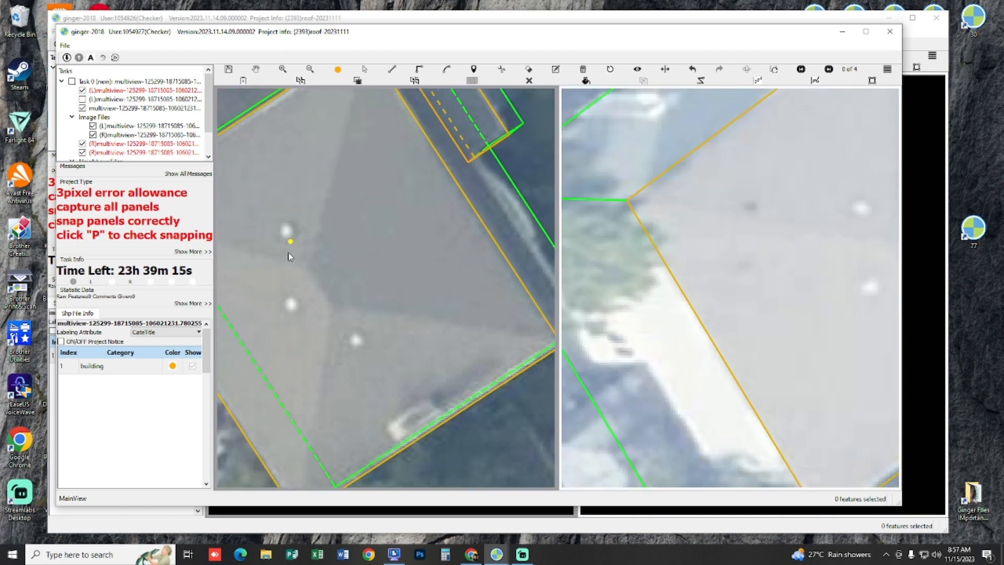
# Step: Draw a ridge line about 1.9 m long at the middle of the hip roof, parallel to its porch-side edge, and position it in the other image
pyautogui.click(467, 231)
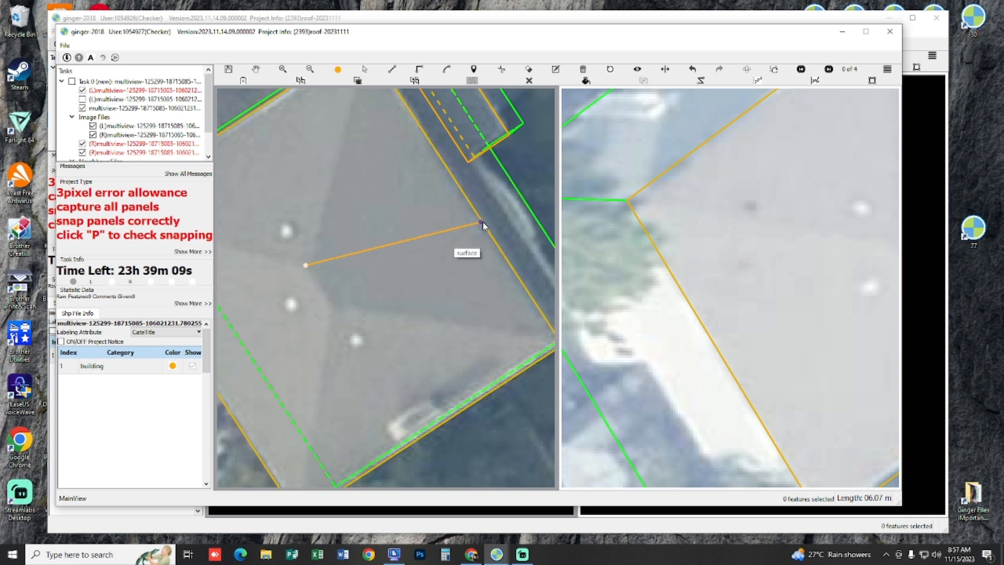
pyautogui.press('p')
pyautogui.click(336, 312)
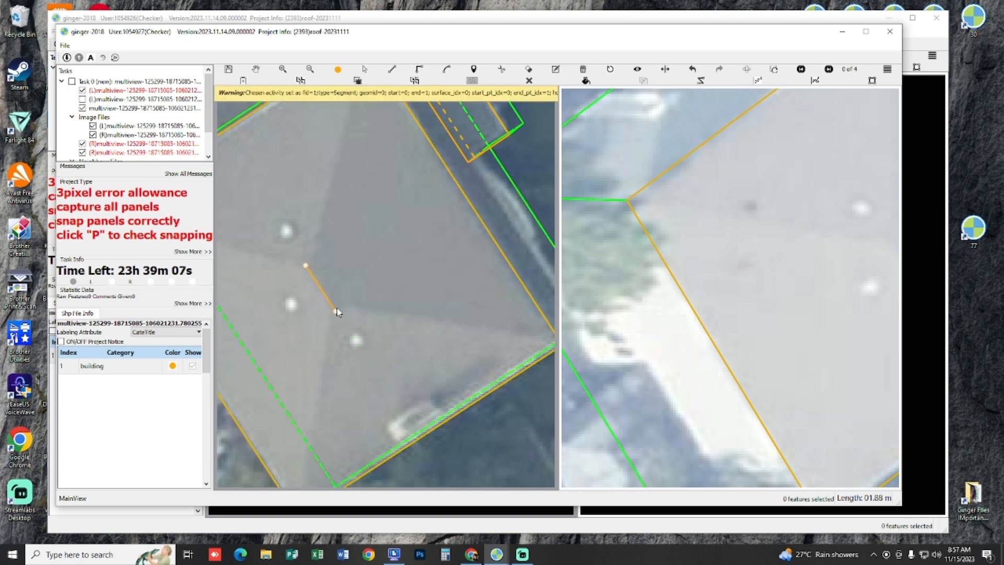
pyautogui.rightClick(337, 313)
pyautogui.moveTo(844, 295); pyautogui.dragTo(746, 313)
pyautogui.moveTo(754, 307); pyautogui.dragTo(818, 298)
pyautogui.scroll(-3, 532, 324)
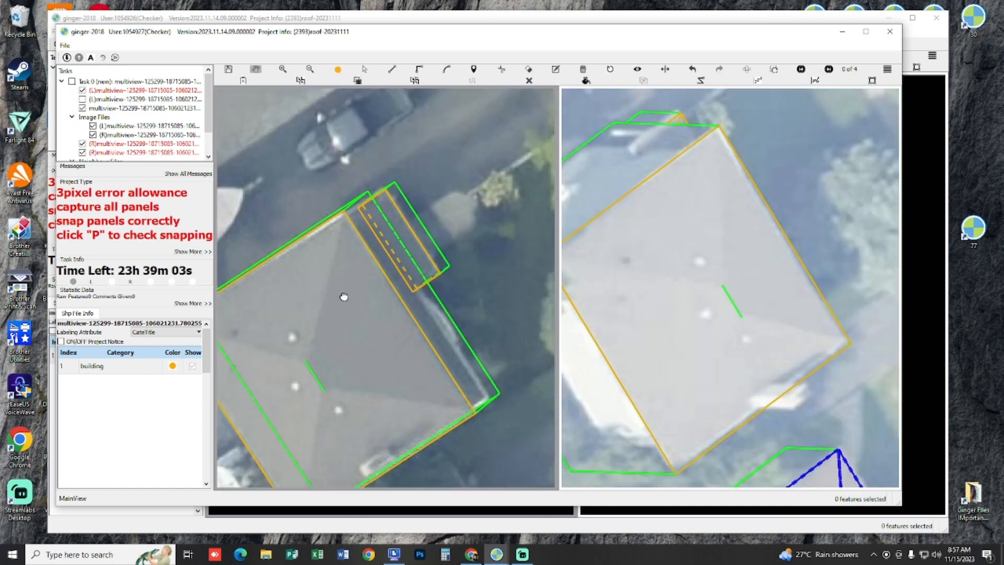
pyautogui.scroll(1, 341, 290)
pyautogui.scroll(2, 336, 321)
pyautogui.press('d')
pyautogui.click(372, 318)
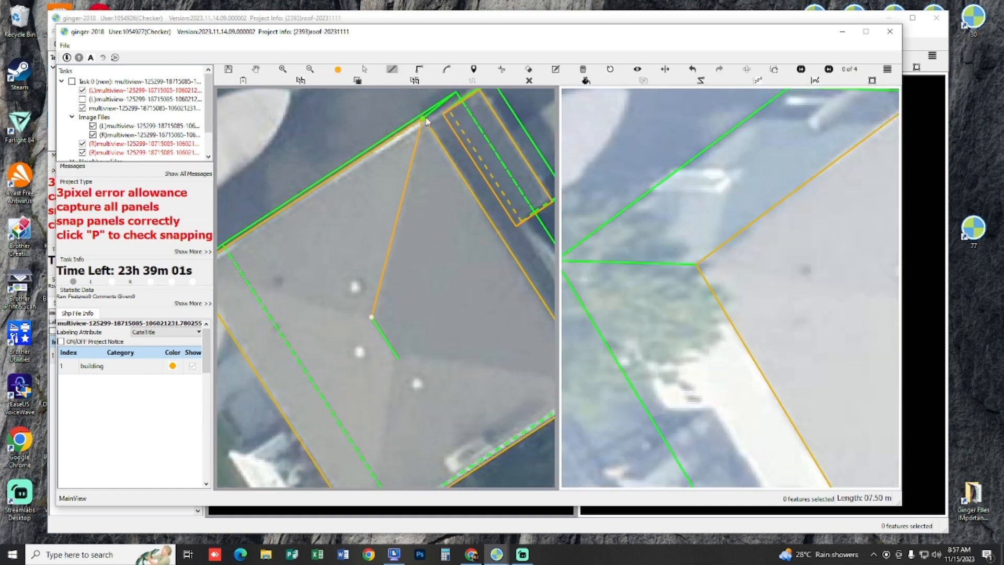
pyautogui.scroll(-3, 442, 251)
pyautogui.scroll(3, 497, 307)
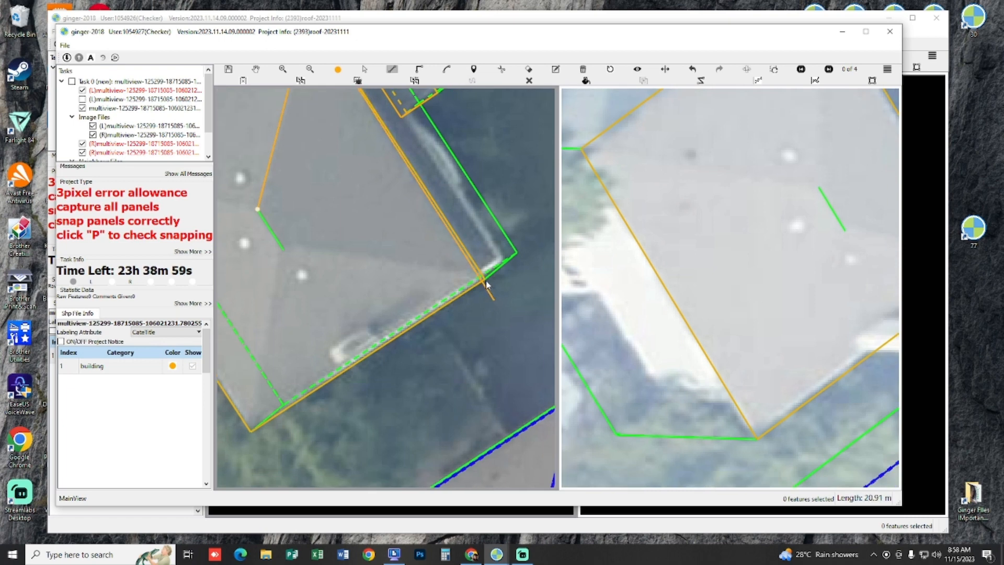
pyautogui.rightClick(323, 241)
pyautogui.hotkey('ctrl', 'z')
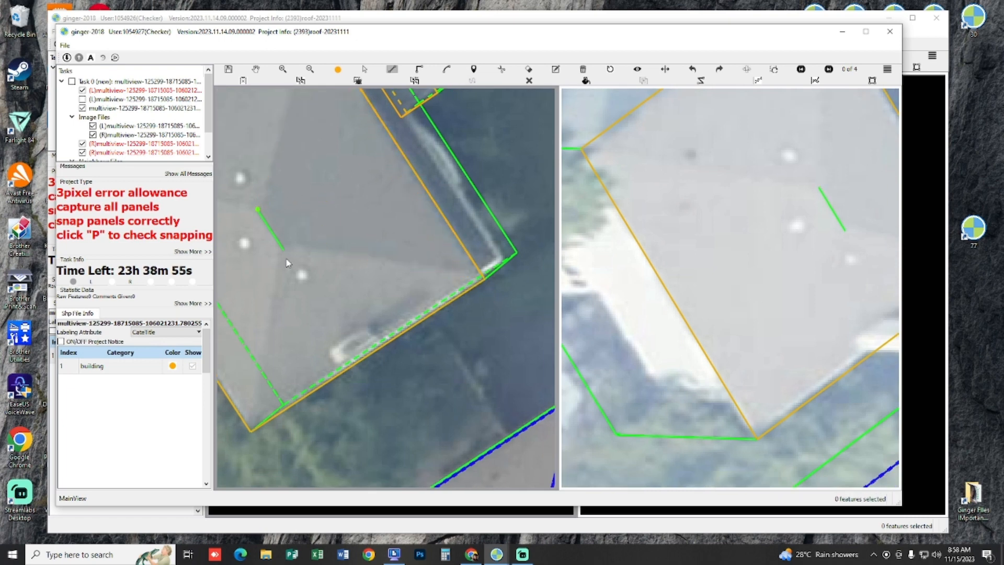
# Step: Draw the hip roof's porch-side panel from the ridge line to both porch-side eave corners, snapped at every corner
pyautogui.click(484, 280)
pyautogui.moveTo(393, 222); pyautogui.dragTo(535, 395)
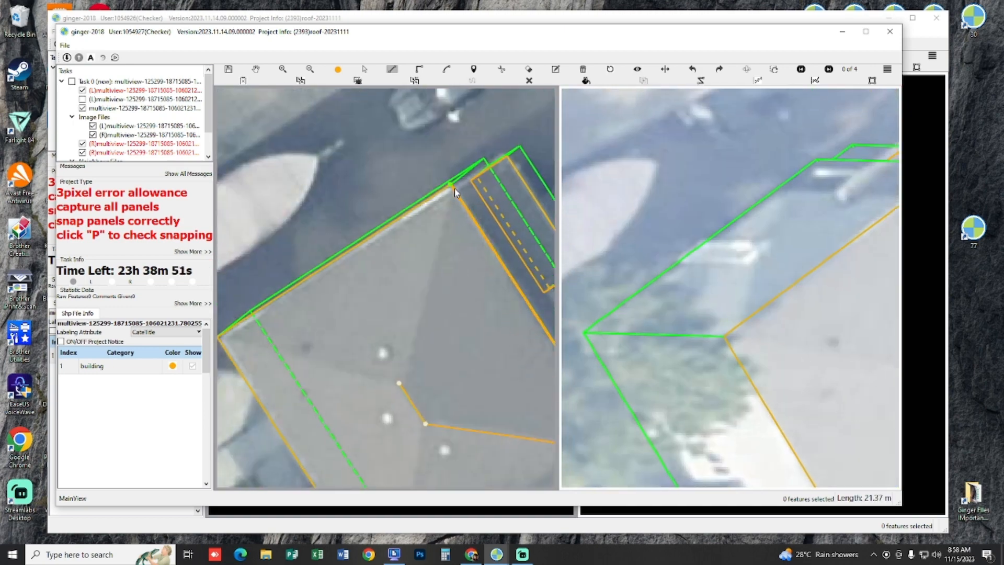
pyautogui.click(452, 187)
pyautogui.rightClick(433, 331)
# Step: Draw the triangular end panel facing the parked boat, from the ridge's near end to the two eave corners on that side
pyautogui.moveTo(448, 417); pyautogui.dragTo(445, 288)
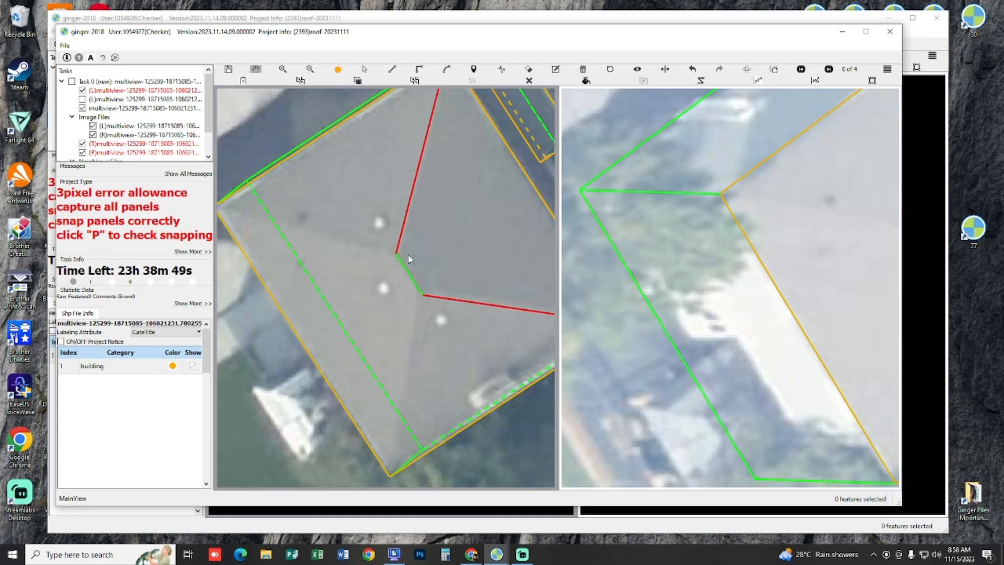
pyautogui.click(396, 255)
pyautogui.moveTo(347, 235); pyautogui.dragTo(369, 251)
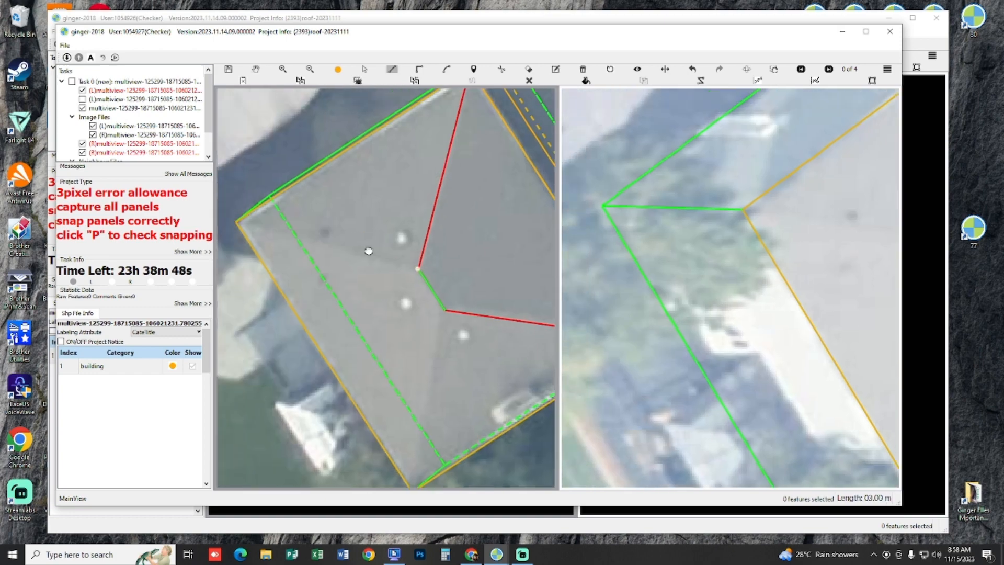
pyautogui.moveTo(260, 250); pyautogui.dragTo(280, 264)
pyautogui.click(275, 245)
pyautogui.click(507, 92)
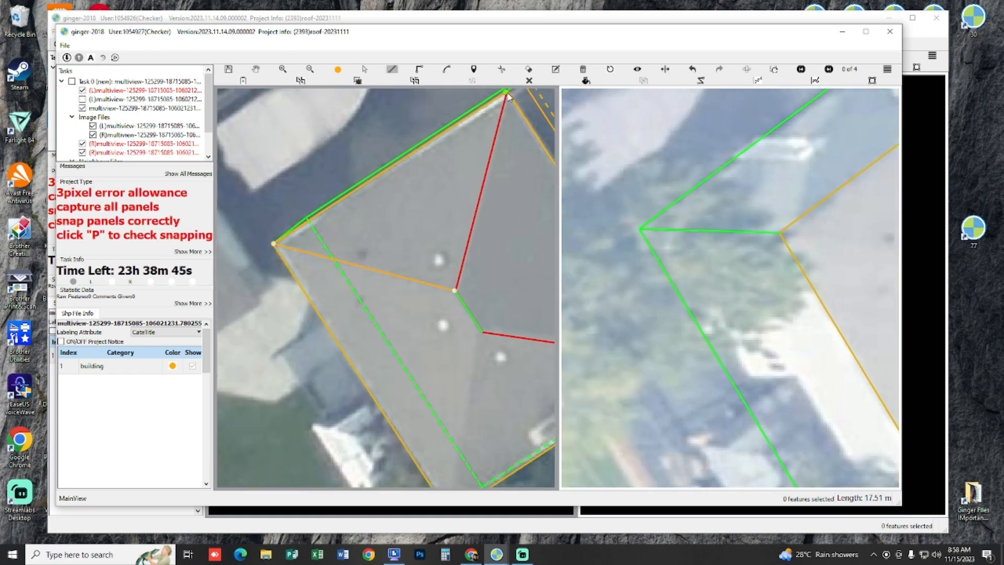
pyautogui.rightClick(445, 202)
# Step: Draw the long roof panel opposite the porch, snapped to both ridge ends and the two eave corners on that side
pyautogui.moveTo(450, 286); pyautogui.dragTo(430, 234)
pyautogui.click(435, 240)
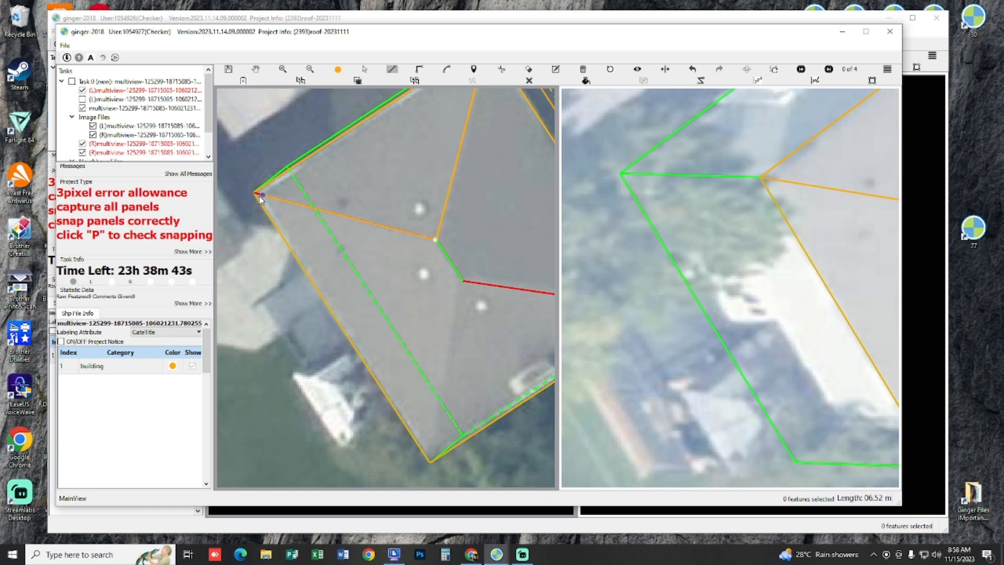
pyautogui.moveTo(376, 268); pyautogui.dragTo(338, 238)
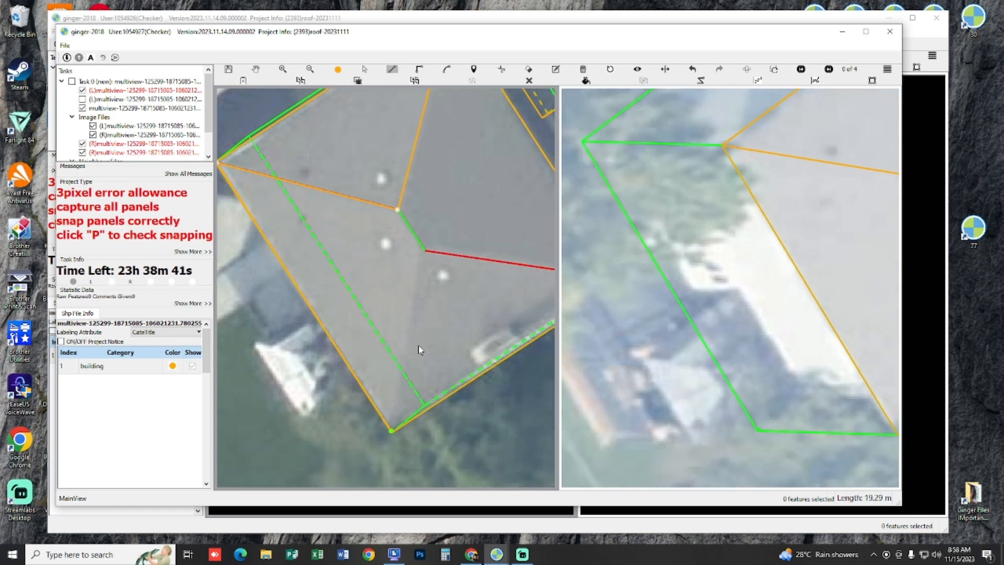
pyautogui.click(392, 430)
pyautogui.rightClick(468, 250)
# Step: Draw the remaining triangular end panel facing the captured neighbouring building, from the ridge's near end to its two eave corners
pyautogui.moveTo(454, 253); pyautogui.dragTo(409, 240)
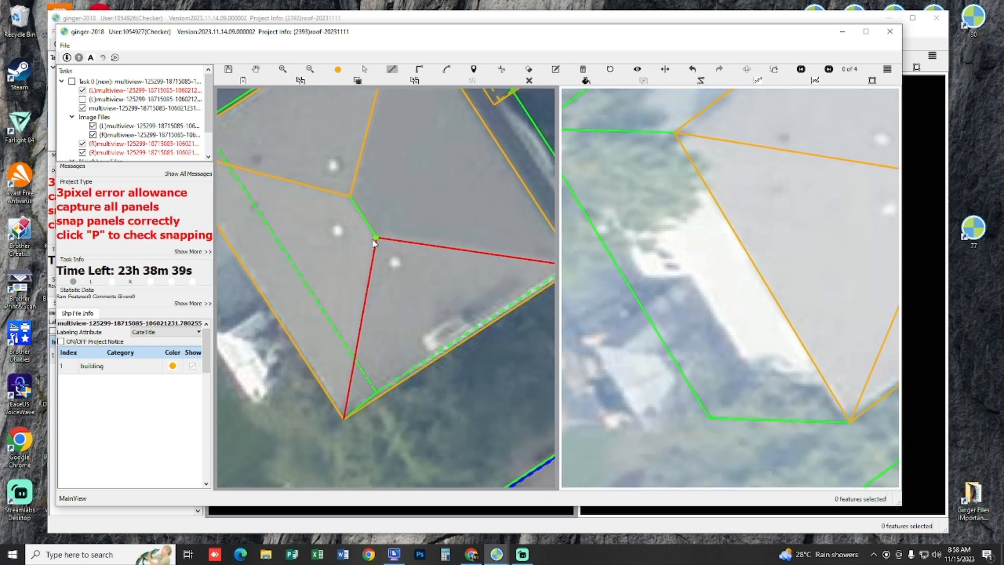
pyautogui.click(377, 237)
pyautogui.moveTo(522, 273); pyautogui.dragTo(462, 259)
pyautogui.click(539, 256)
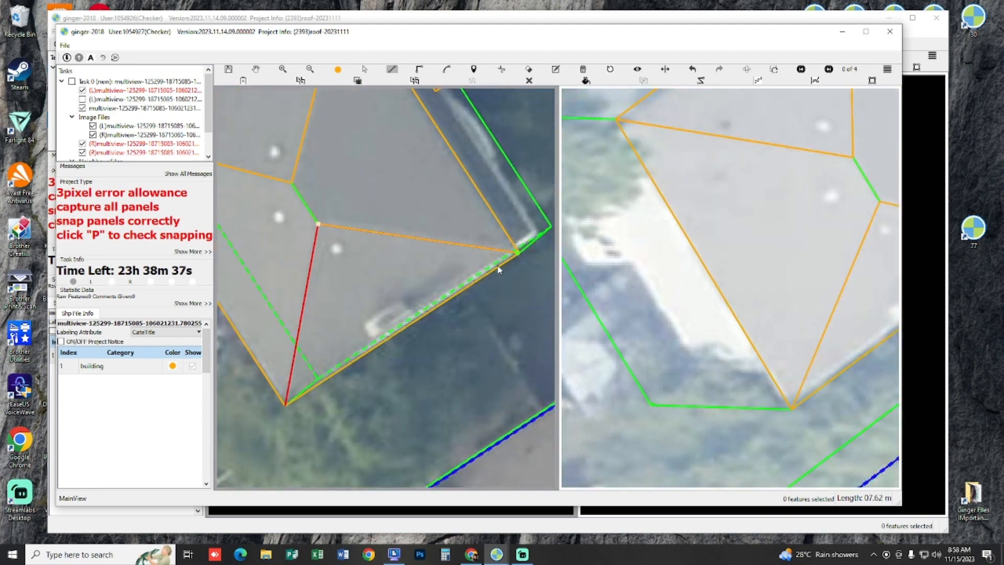
pyautogui.click(283, 412)
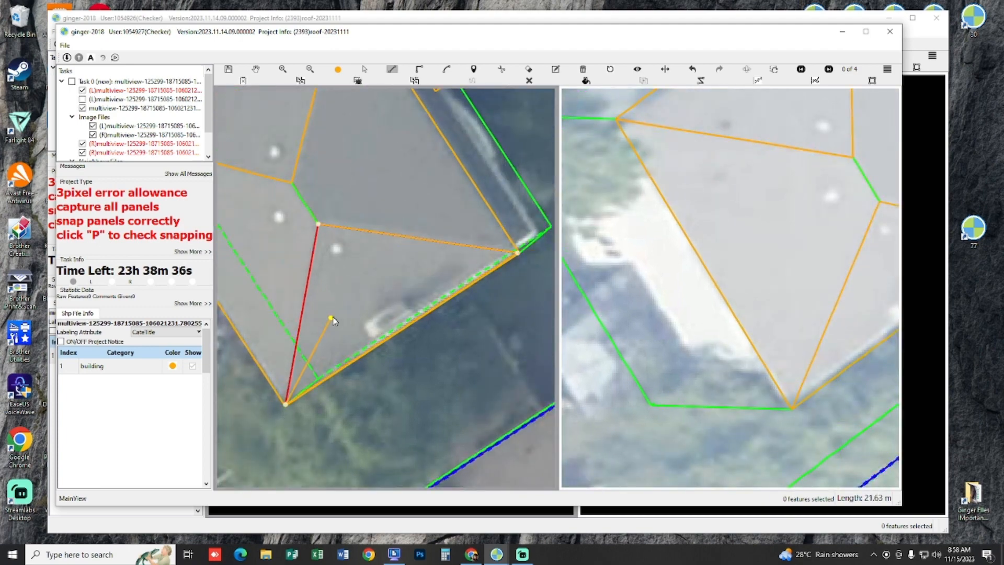
pyautogui.rightClick(365, 221)
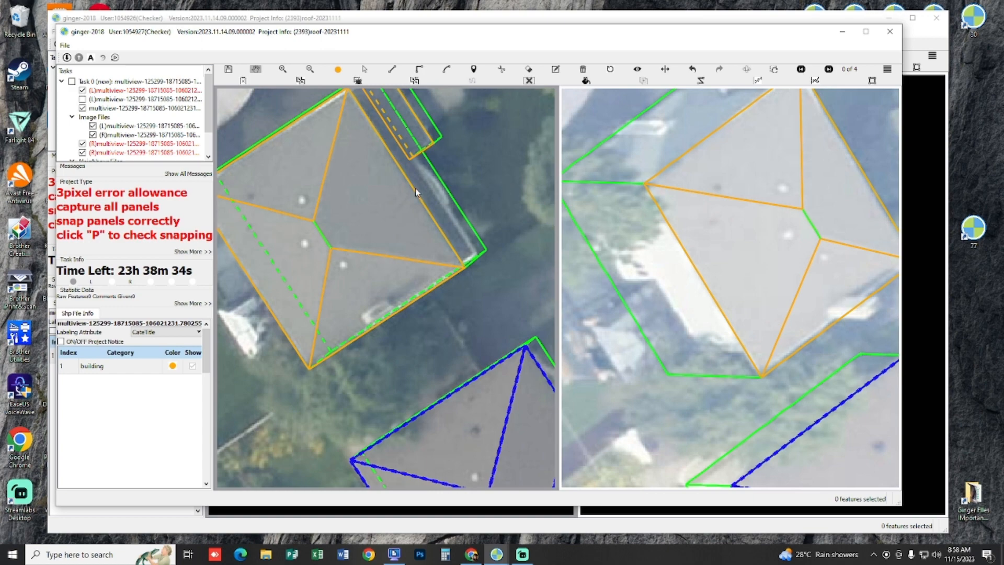
# Step: Compare the completed hip-roof panels with the house in the other images
pyautogui.moveTo(392, 166); pyautogui.dragTo(413, 183)
pyautogui.press('space')
pyautogui.press('space')
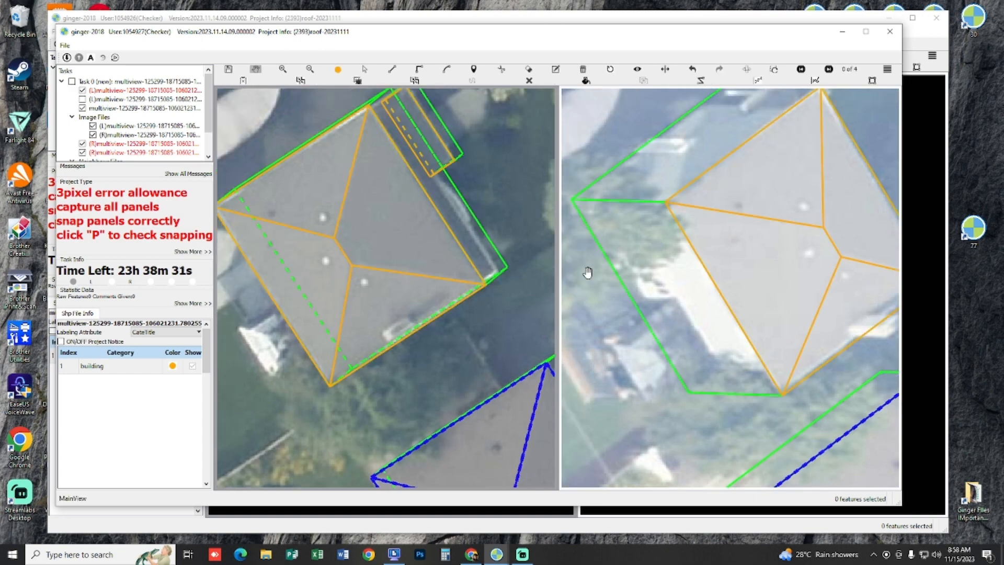
pyautogui.press('Right')
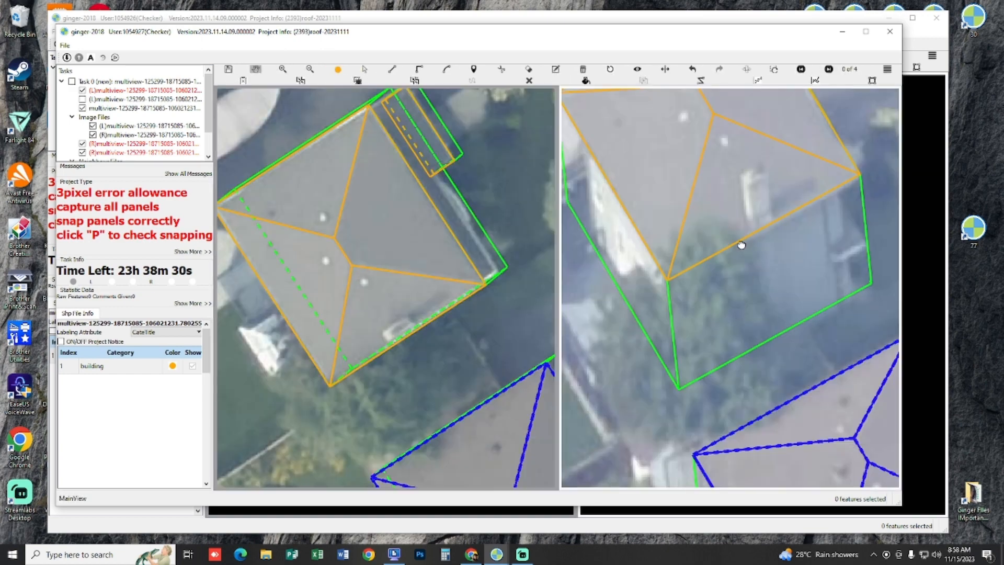
pyautogui.scroll(-1, 795, 251)
pyautogui.moveTo(741, 245)
pyautogui.mouseDown()
pyautogui.moveTo(805, 225)
pyautogui.moveTo(750, 223)
pyautogui.moveTo(746, 204)
pyautogui.mouseUp()
pyautogui.press('Right')
# Step: Select all features of the hip-roofed house and its porch, run the snapping check on them, and save the work
pyautogui.moveTo(238, 129); pyautogui.dragTo(542, 445)
pyautogui.scroll(-3, 468, 266)
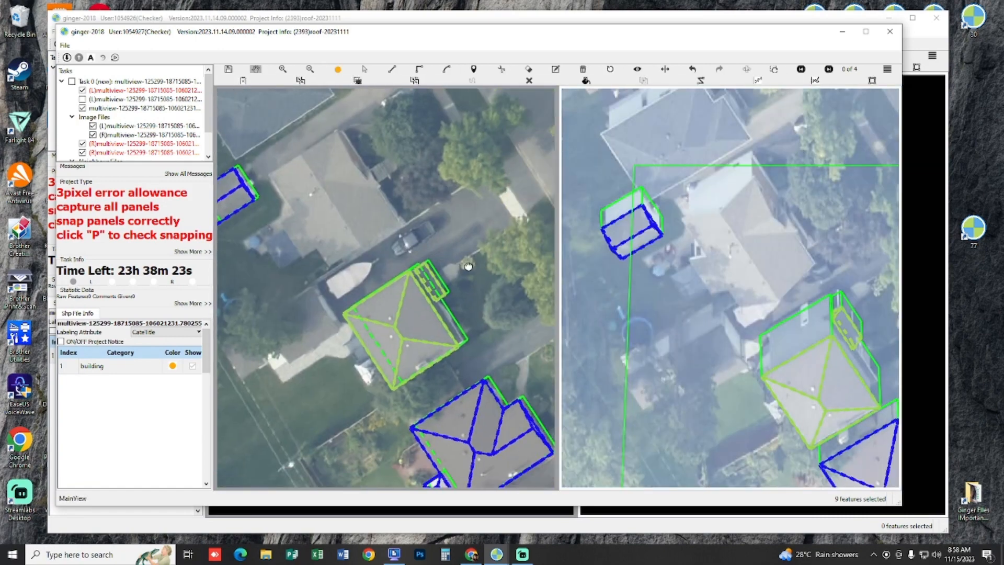
pyautogui.press('p')
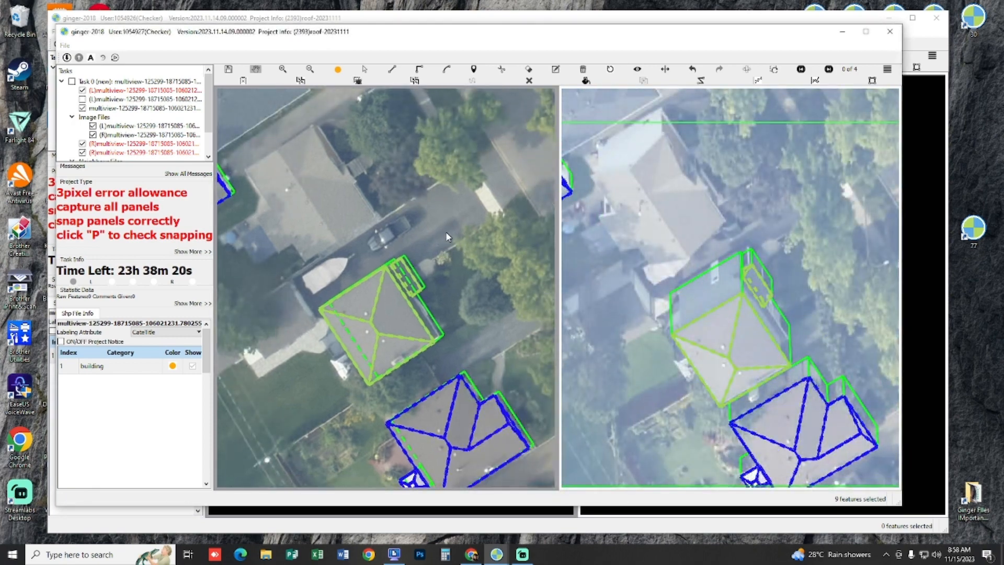
pyautogui.moveTo(428, 257); pyautogui.dragTo(416, 238)
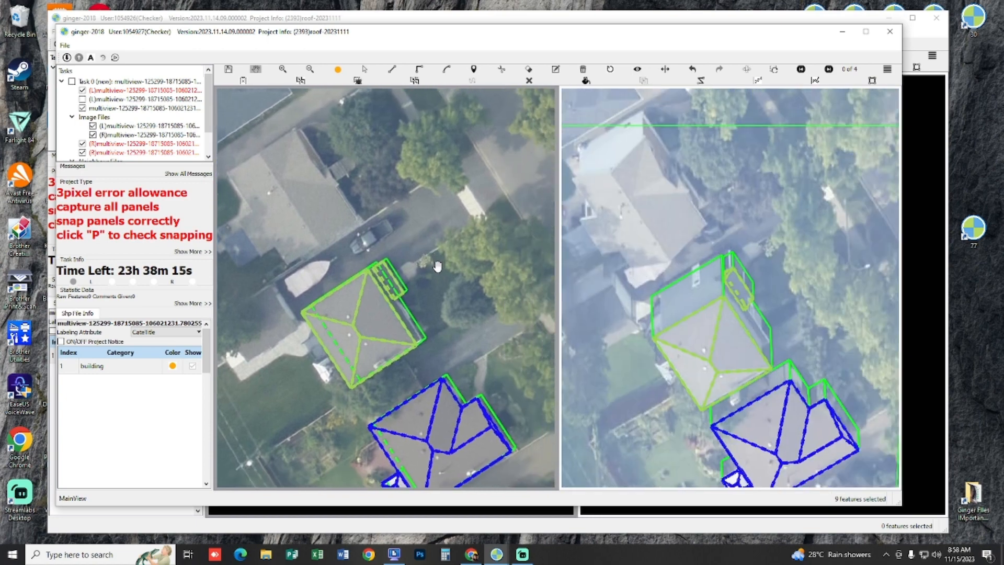
pyautogui.hotkey('ctrl', 's')
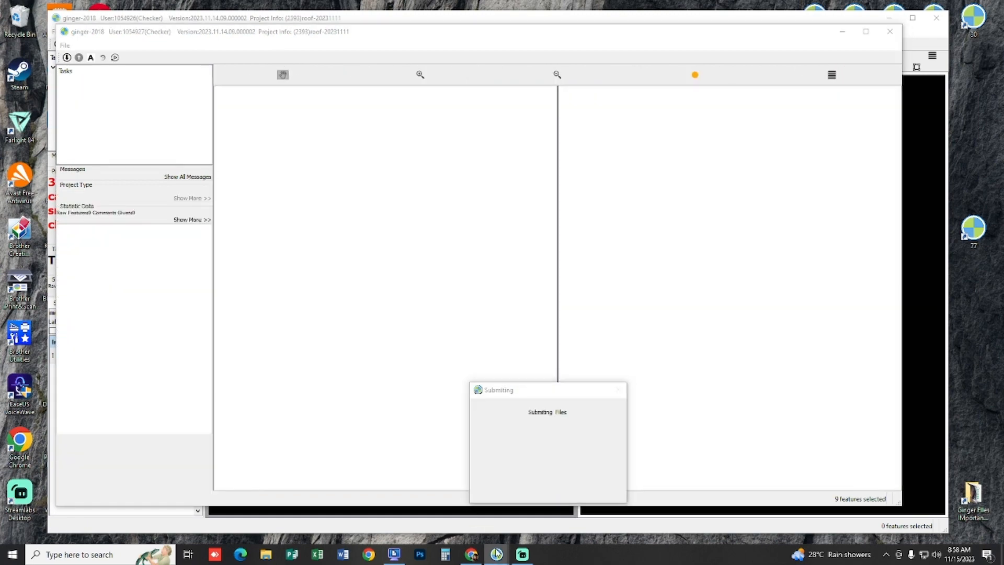
pyautogui.click(497, 554)
pyautogui.click(546, 505)
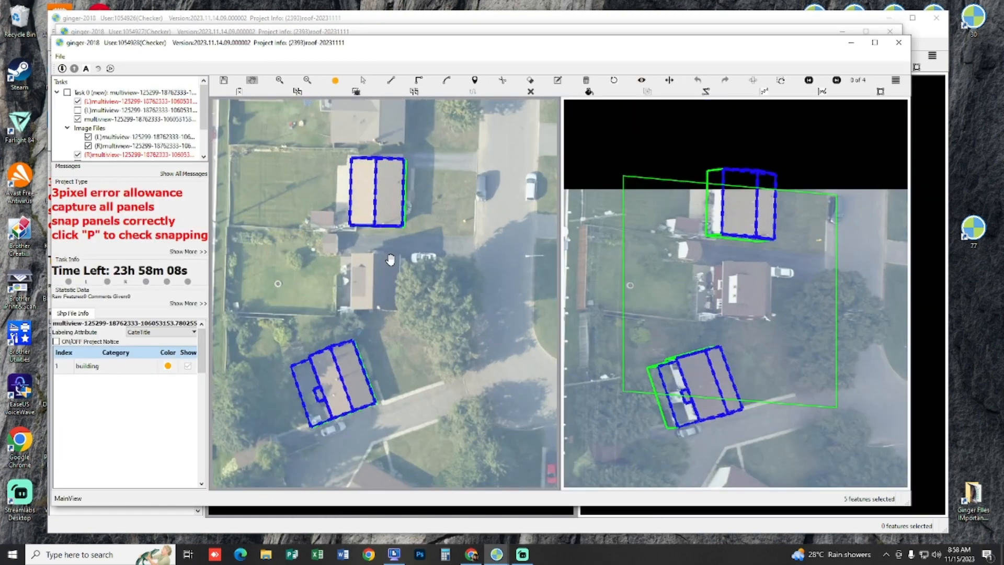
pyautogui.click(498, 556)
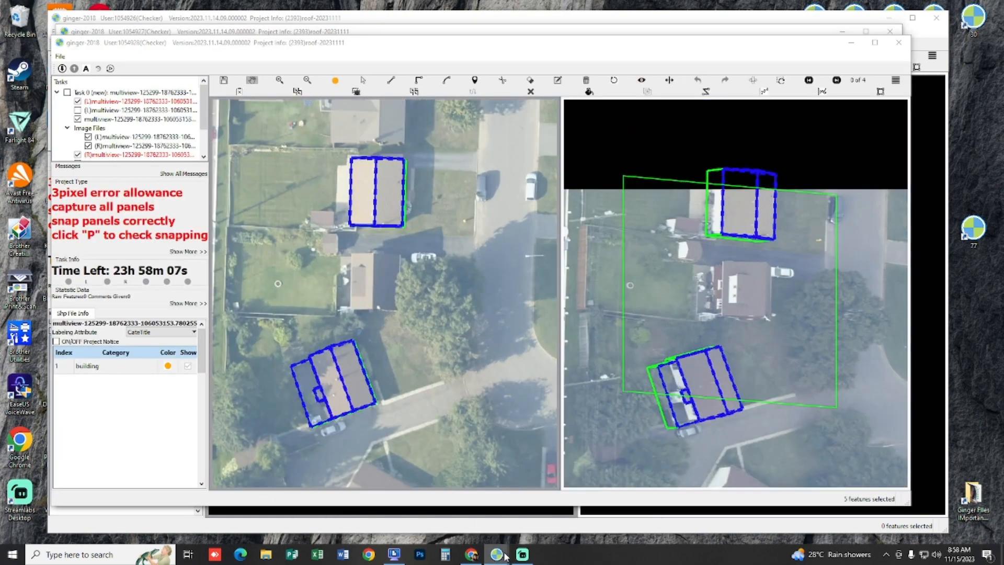
pyautogui.click(434, 506)
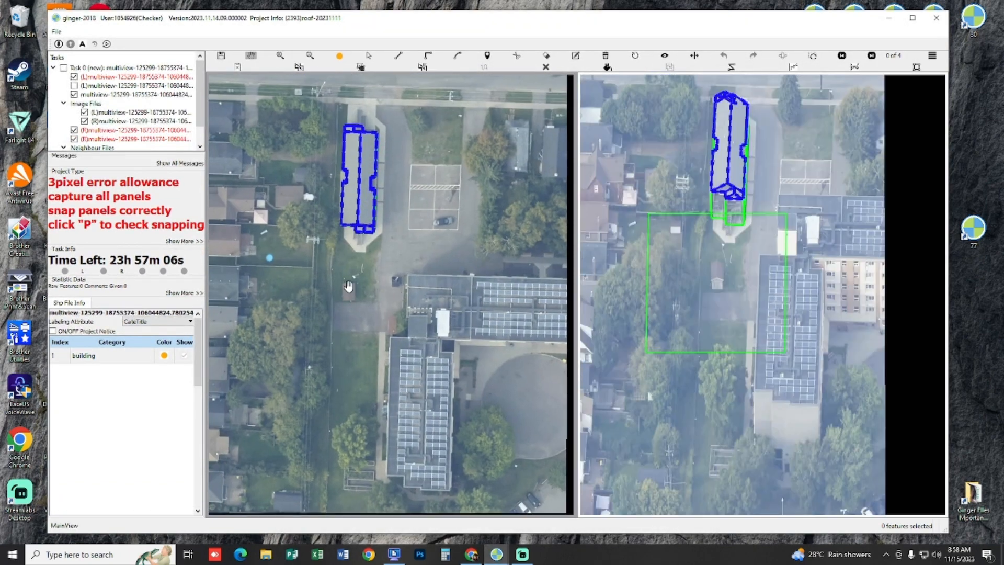
pyautogui.click(74, 86)
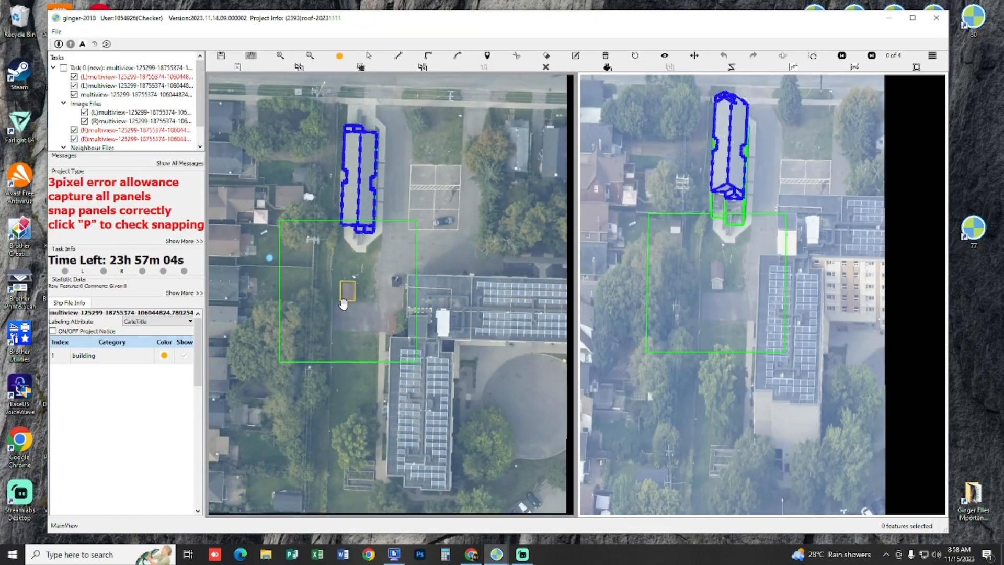
pyautogui.click(522, 554)
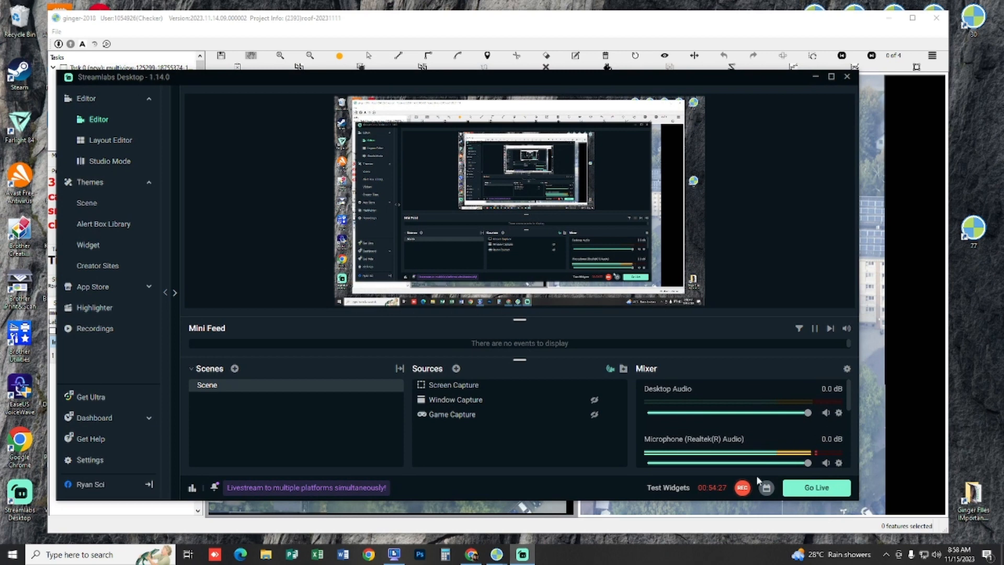